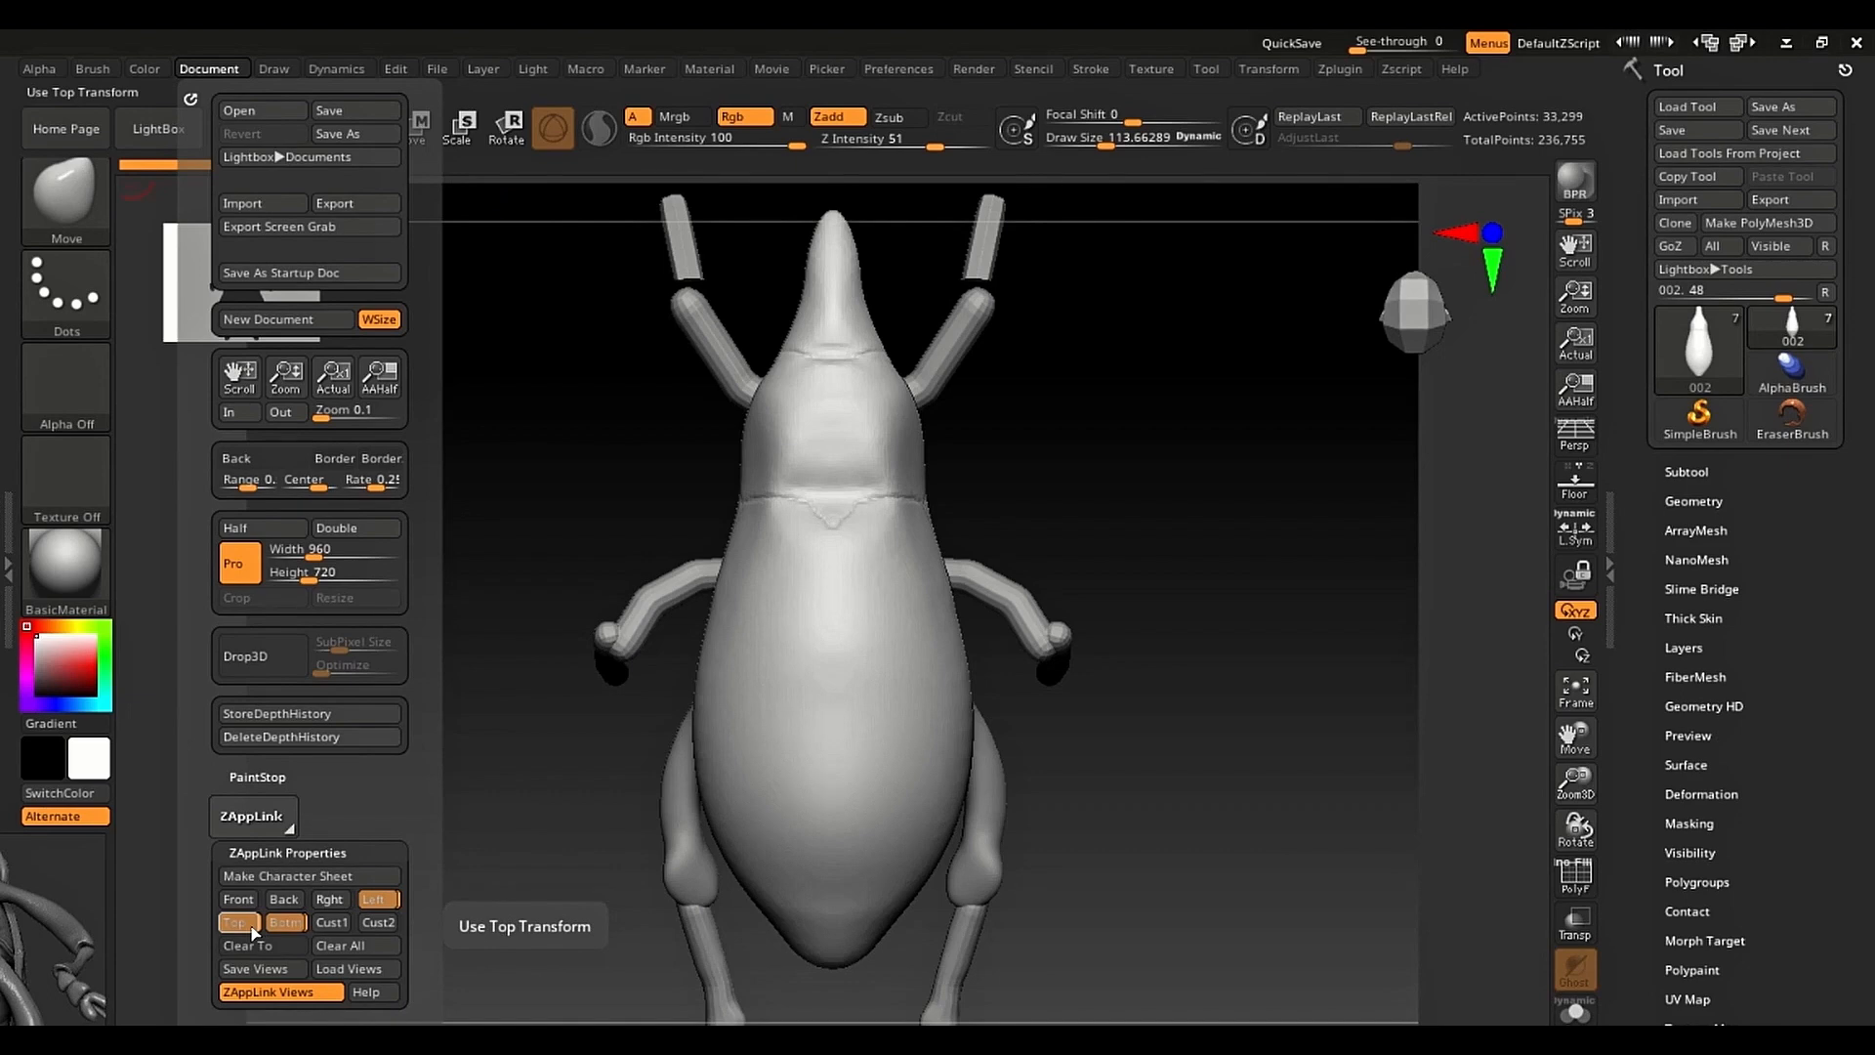
# Step: Restore the stored top view and set the window see-through to 79 to overlay the beetle reference
pyautogui.click(245, 923)
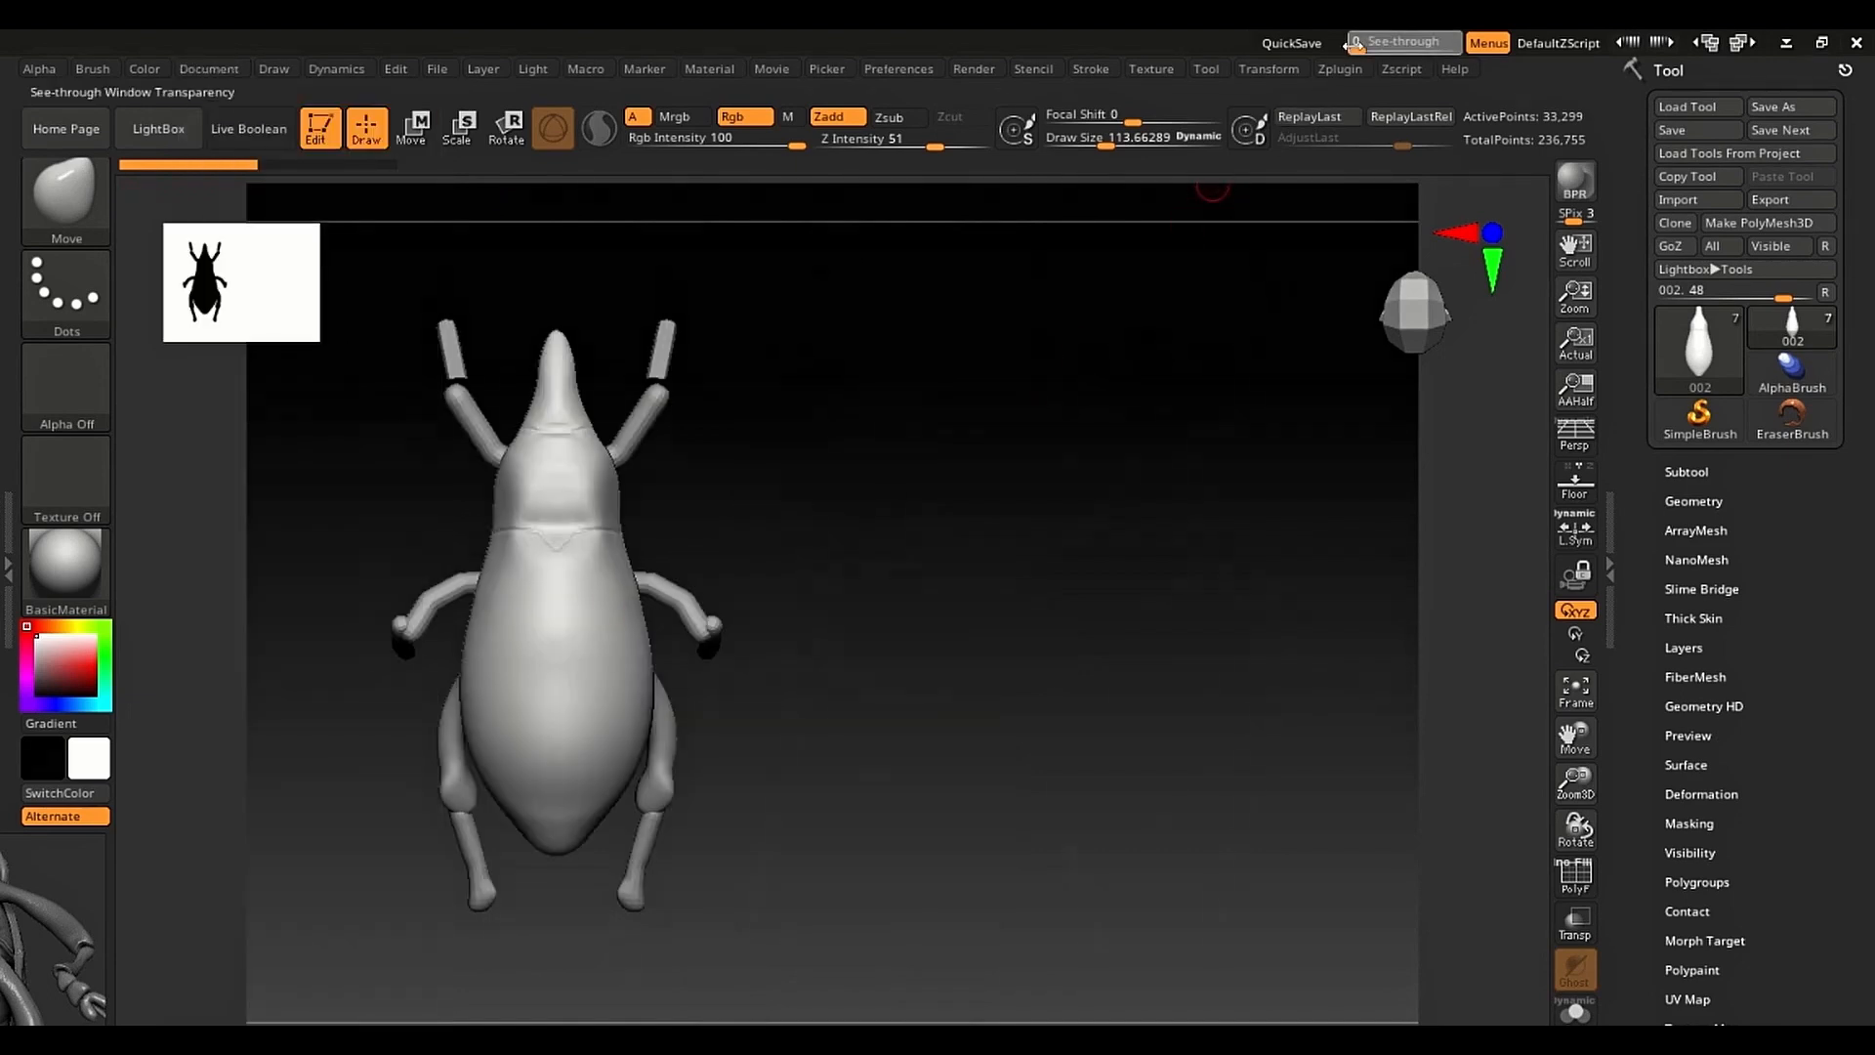
pyautogui.moveTo(1360, 49); pyautogui.dragTo(1432, 56)
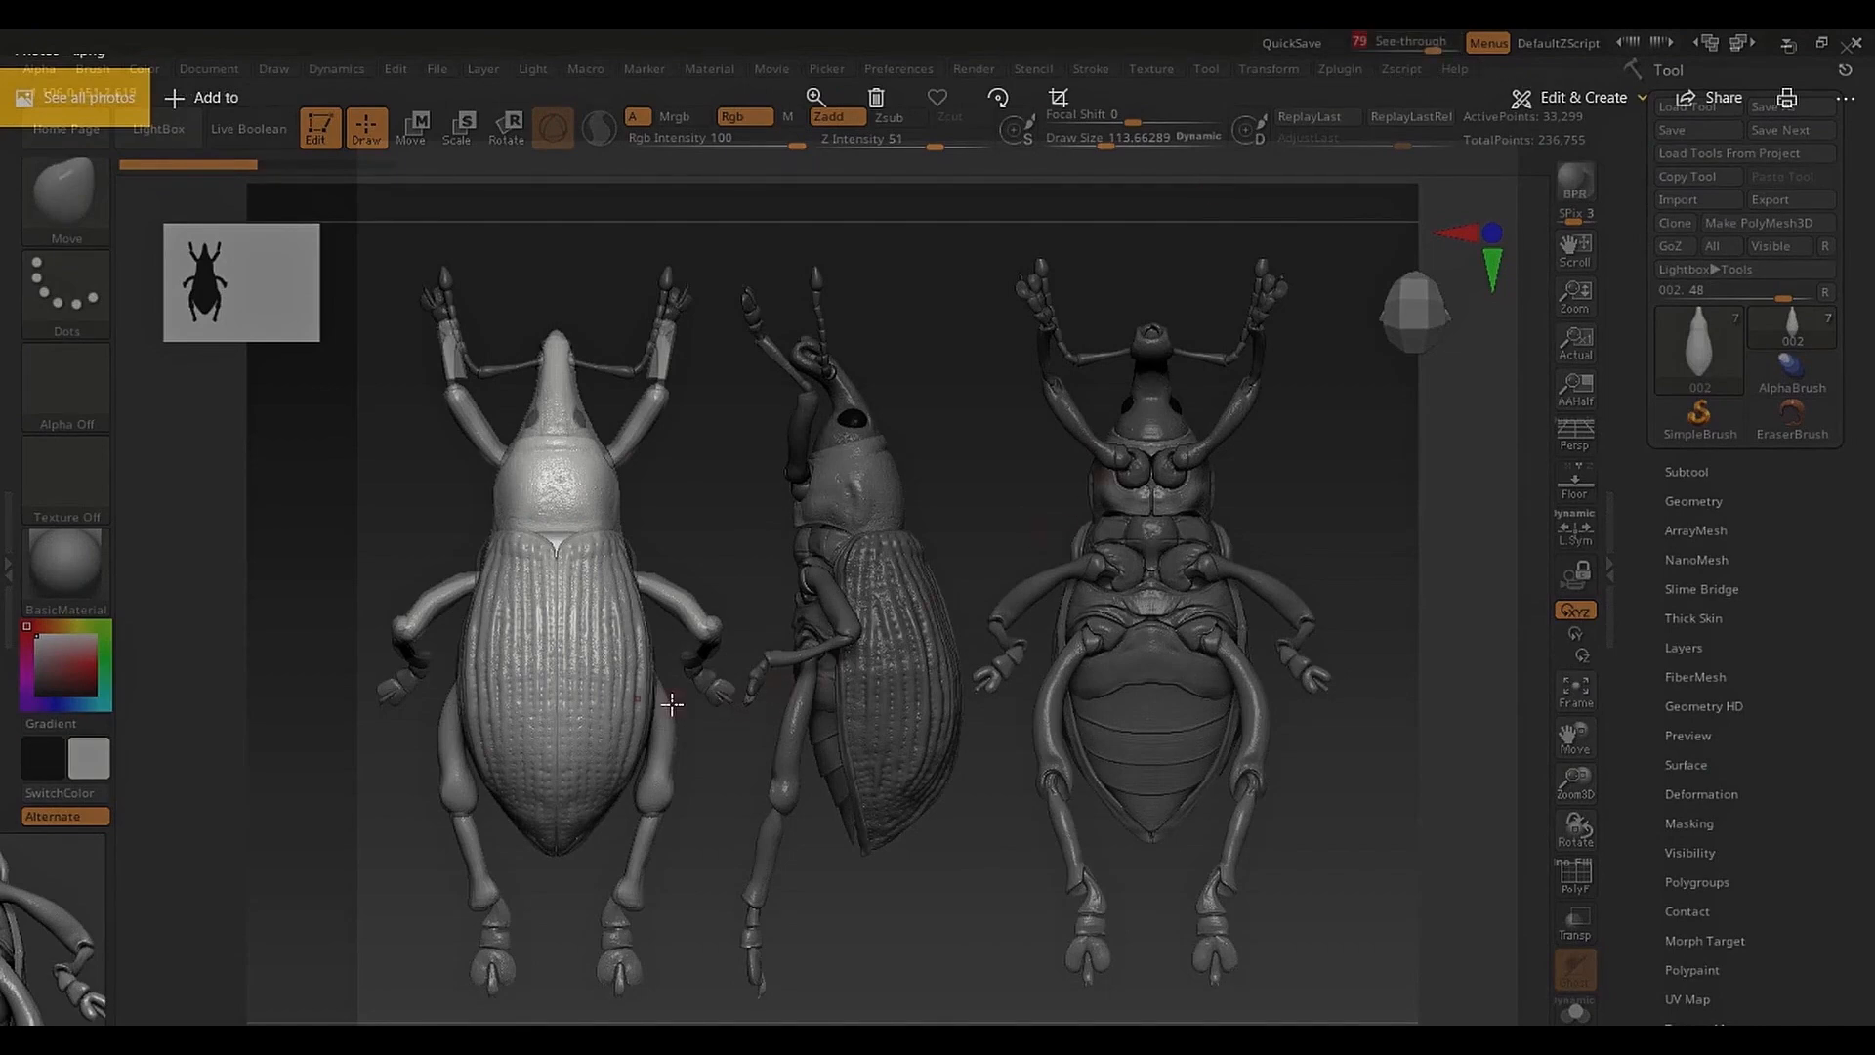
# Step: Make the middle legs the active subtool and enlarge the Move brush's draw size to about 384
pyautogui.press('s')
pyautogui.moveTo(708, 686); pyautogui.dragTo(710, 685)
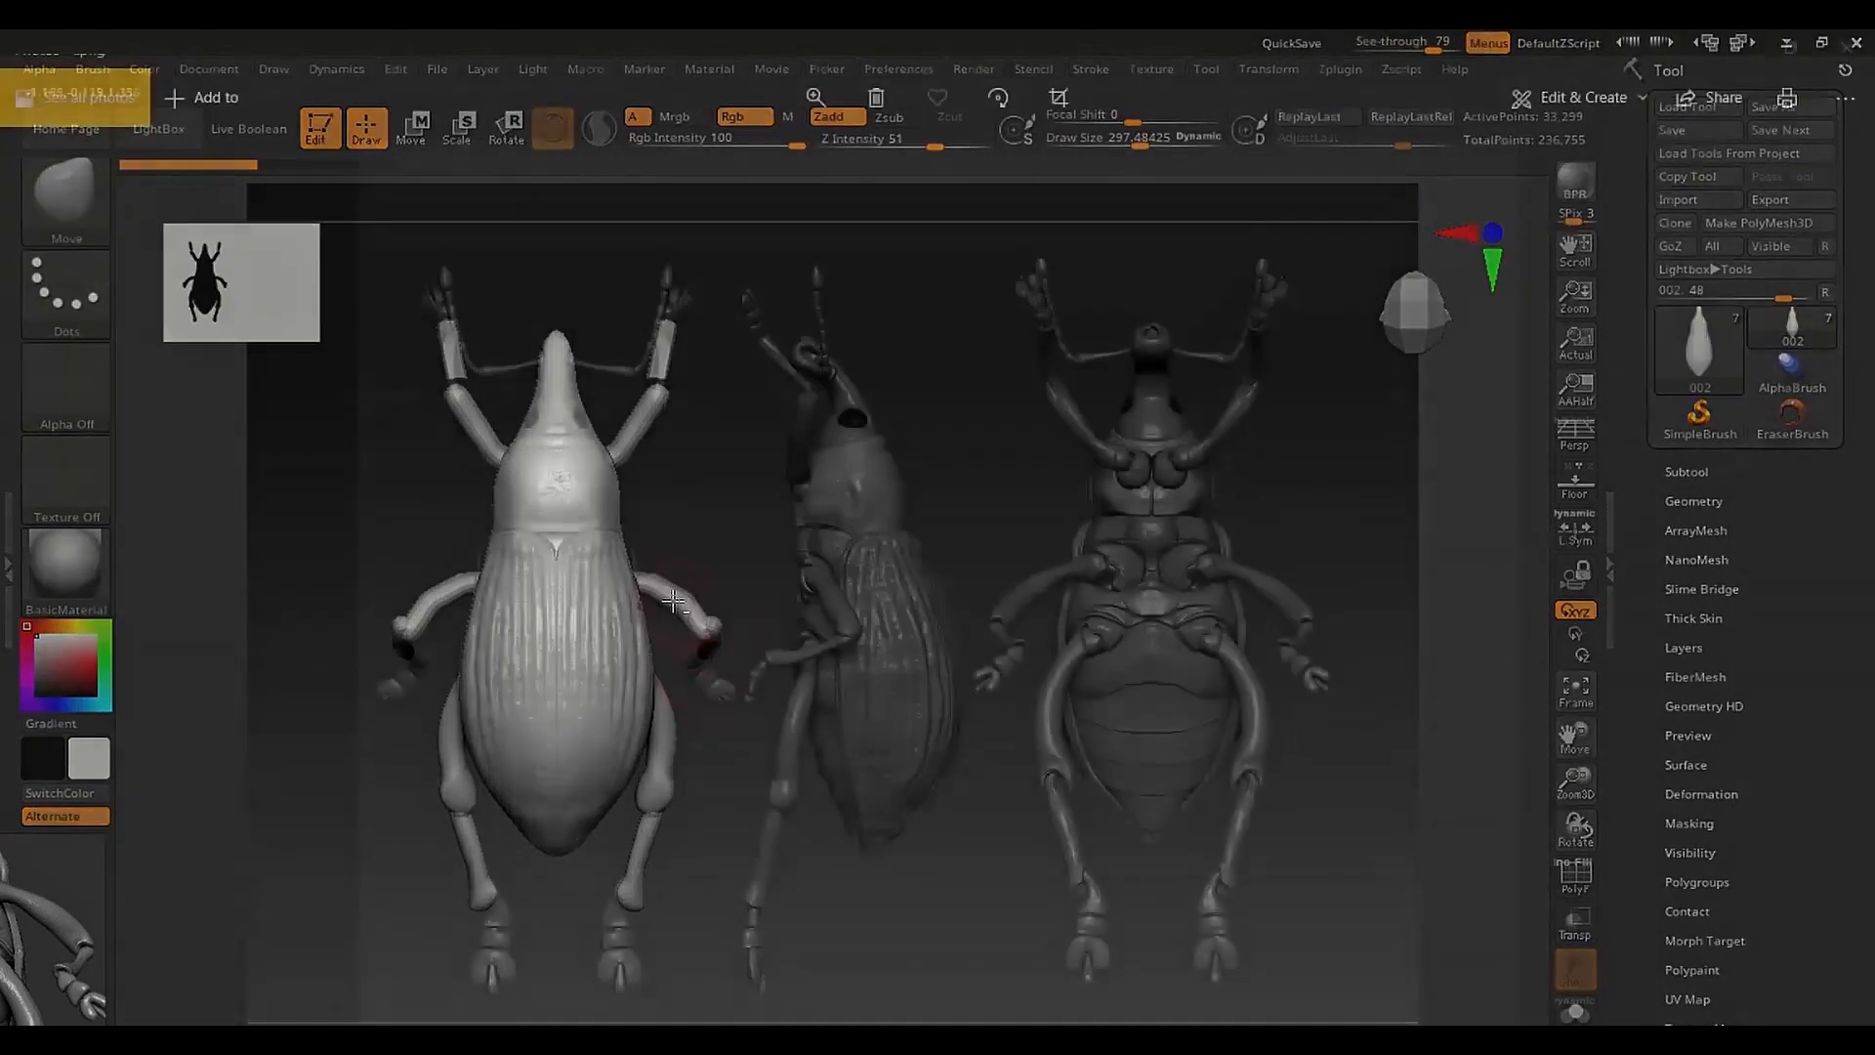
pyautogui.keyDown('alt'); pyautogui.click(673, 599); pyautogui.keyUp('alt')
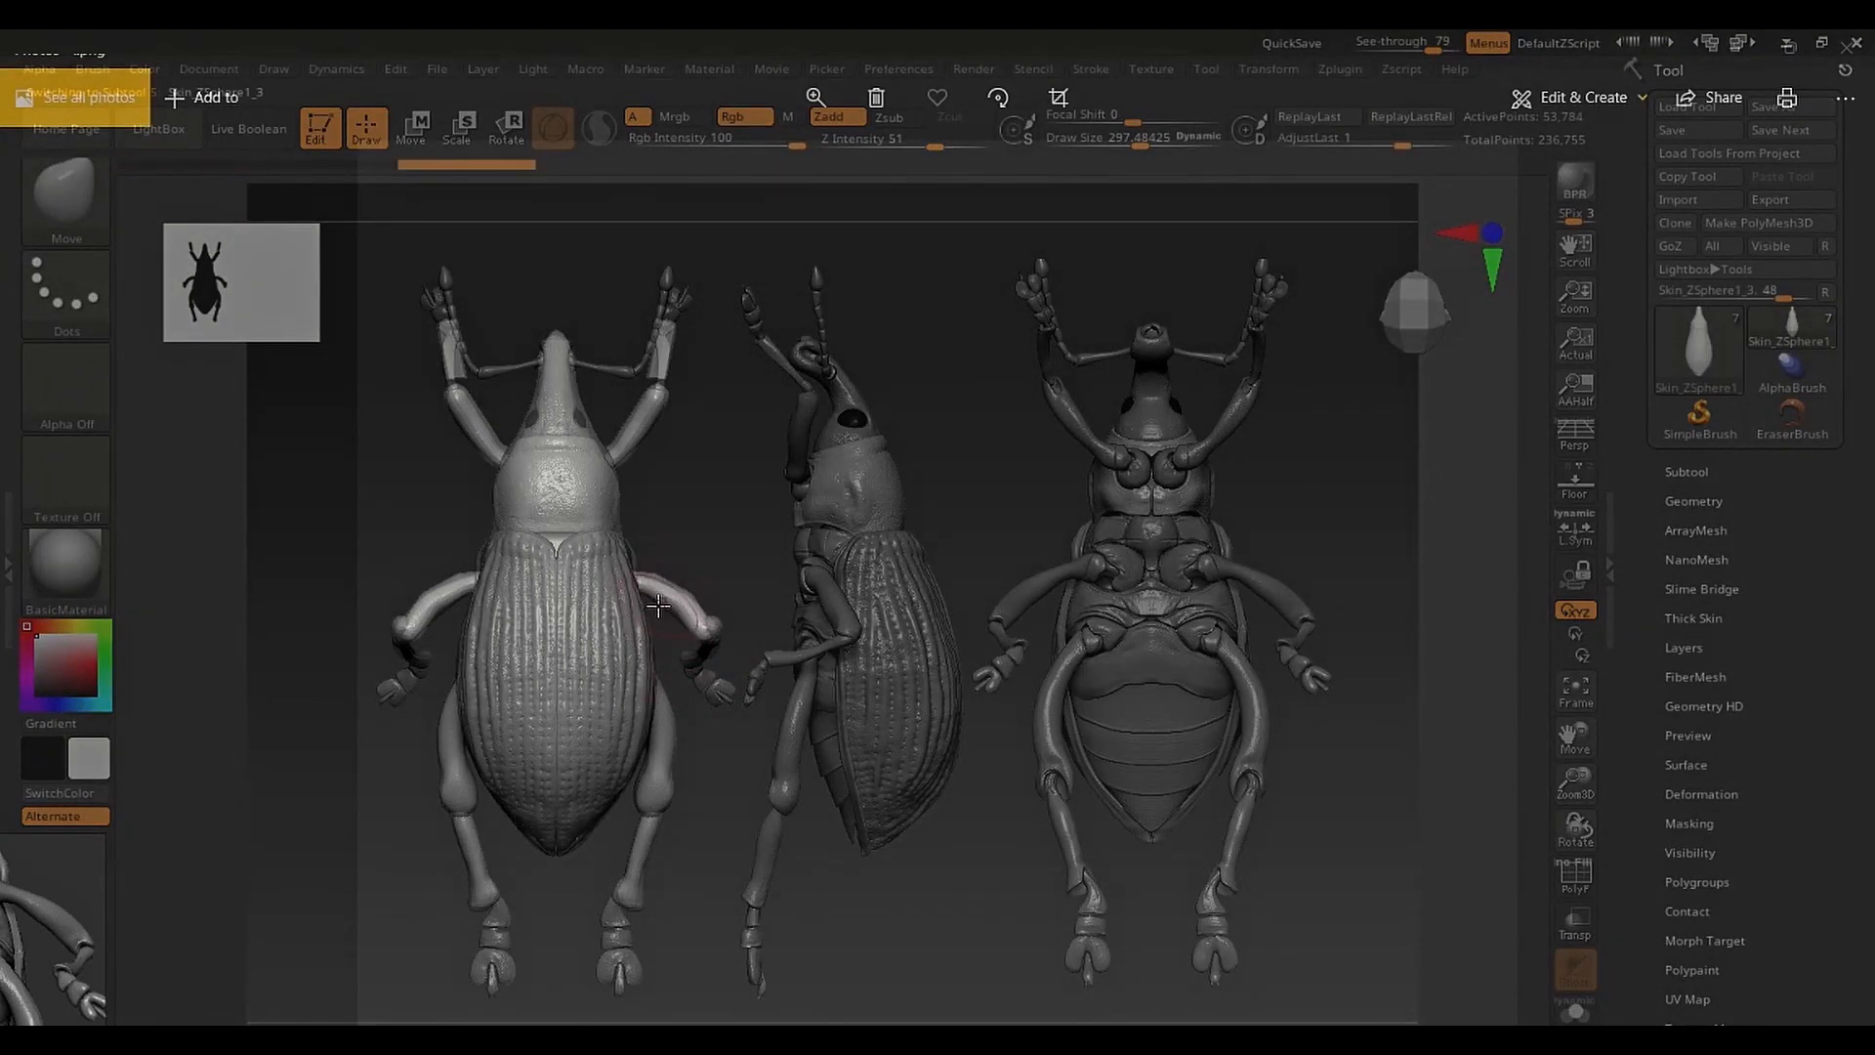
pyautogui.press('s')
pyautogui.moveTo(674, 593); pyautogui.dragTo(703, 582)
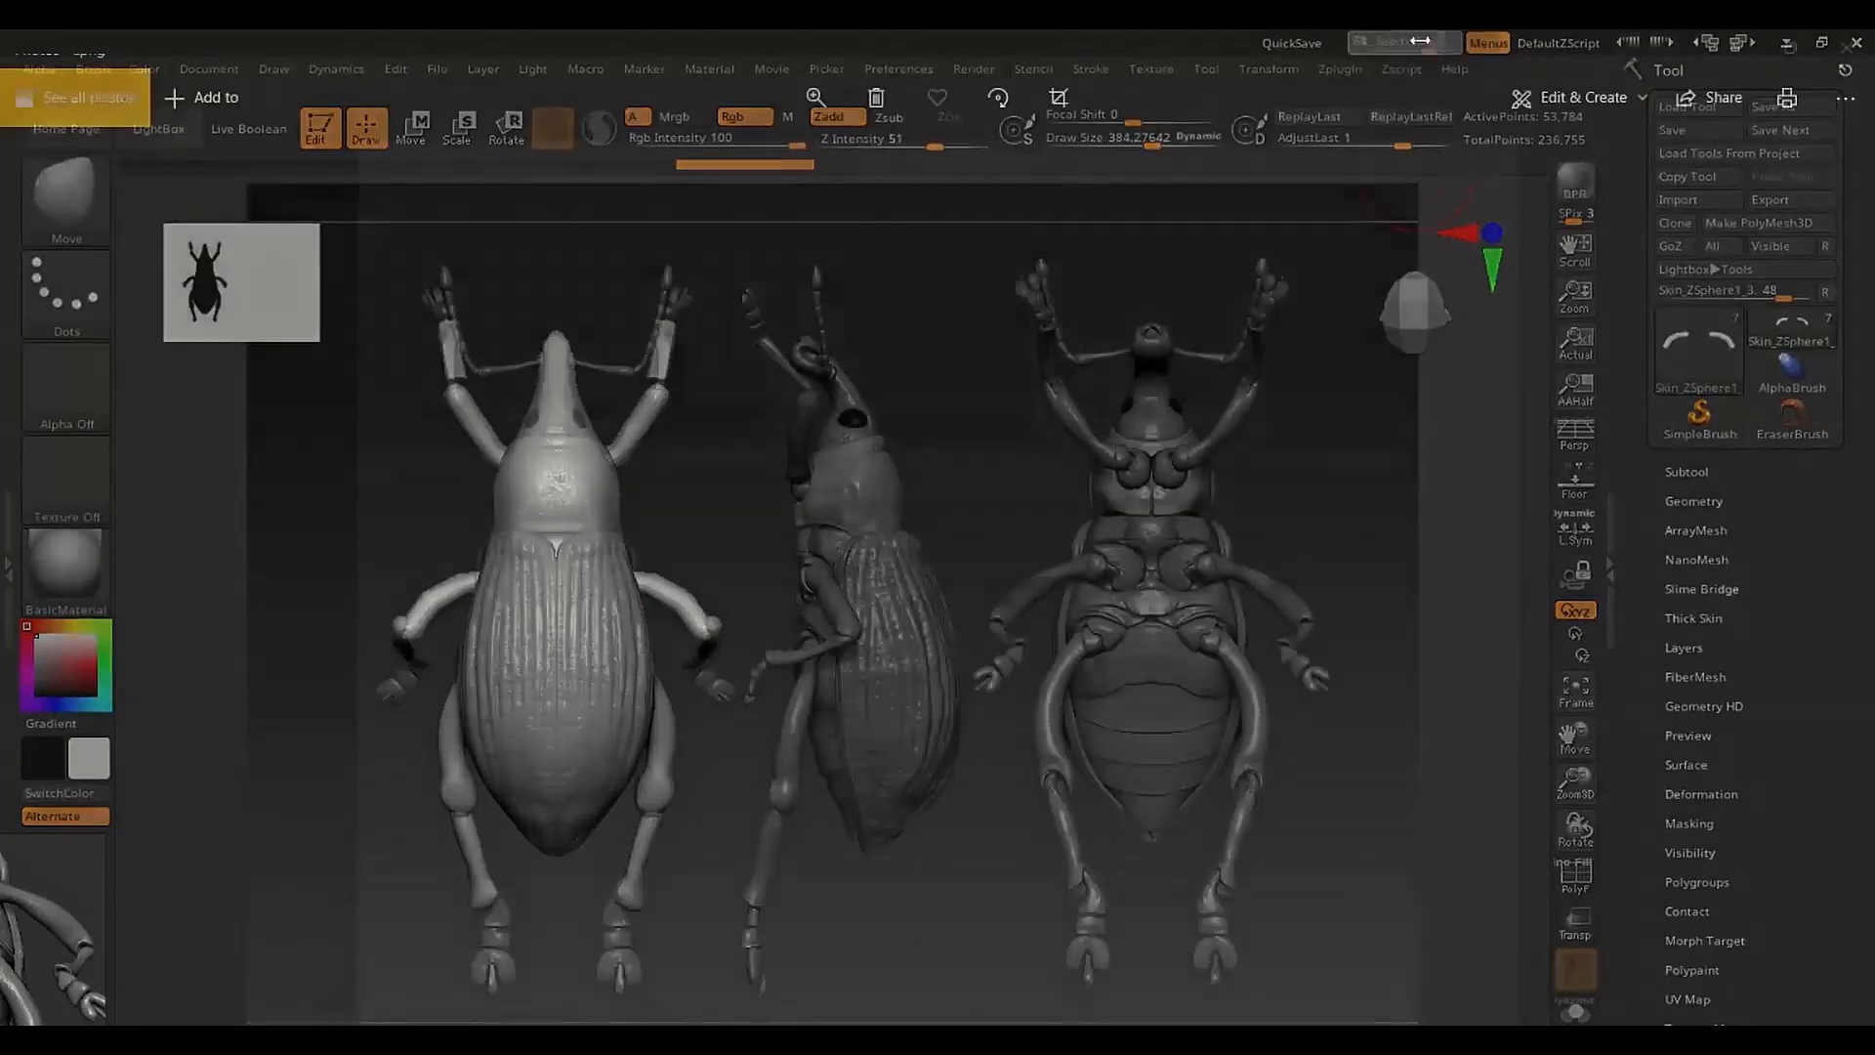
# Step: Set the window see-through to 49 and the Move brush's draw size to about 348
pyautogui.moveTo(1419, 41)
pyautogui.mouseDown()
pyautogui.moveTo(1350, 41)
pyautogui.moveTo(1419, 32)
pyautogui.moveTo(1378, 41)
pyautogui.moveTo(1401, 41)
pyautogui.mouseUp()
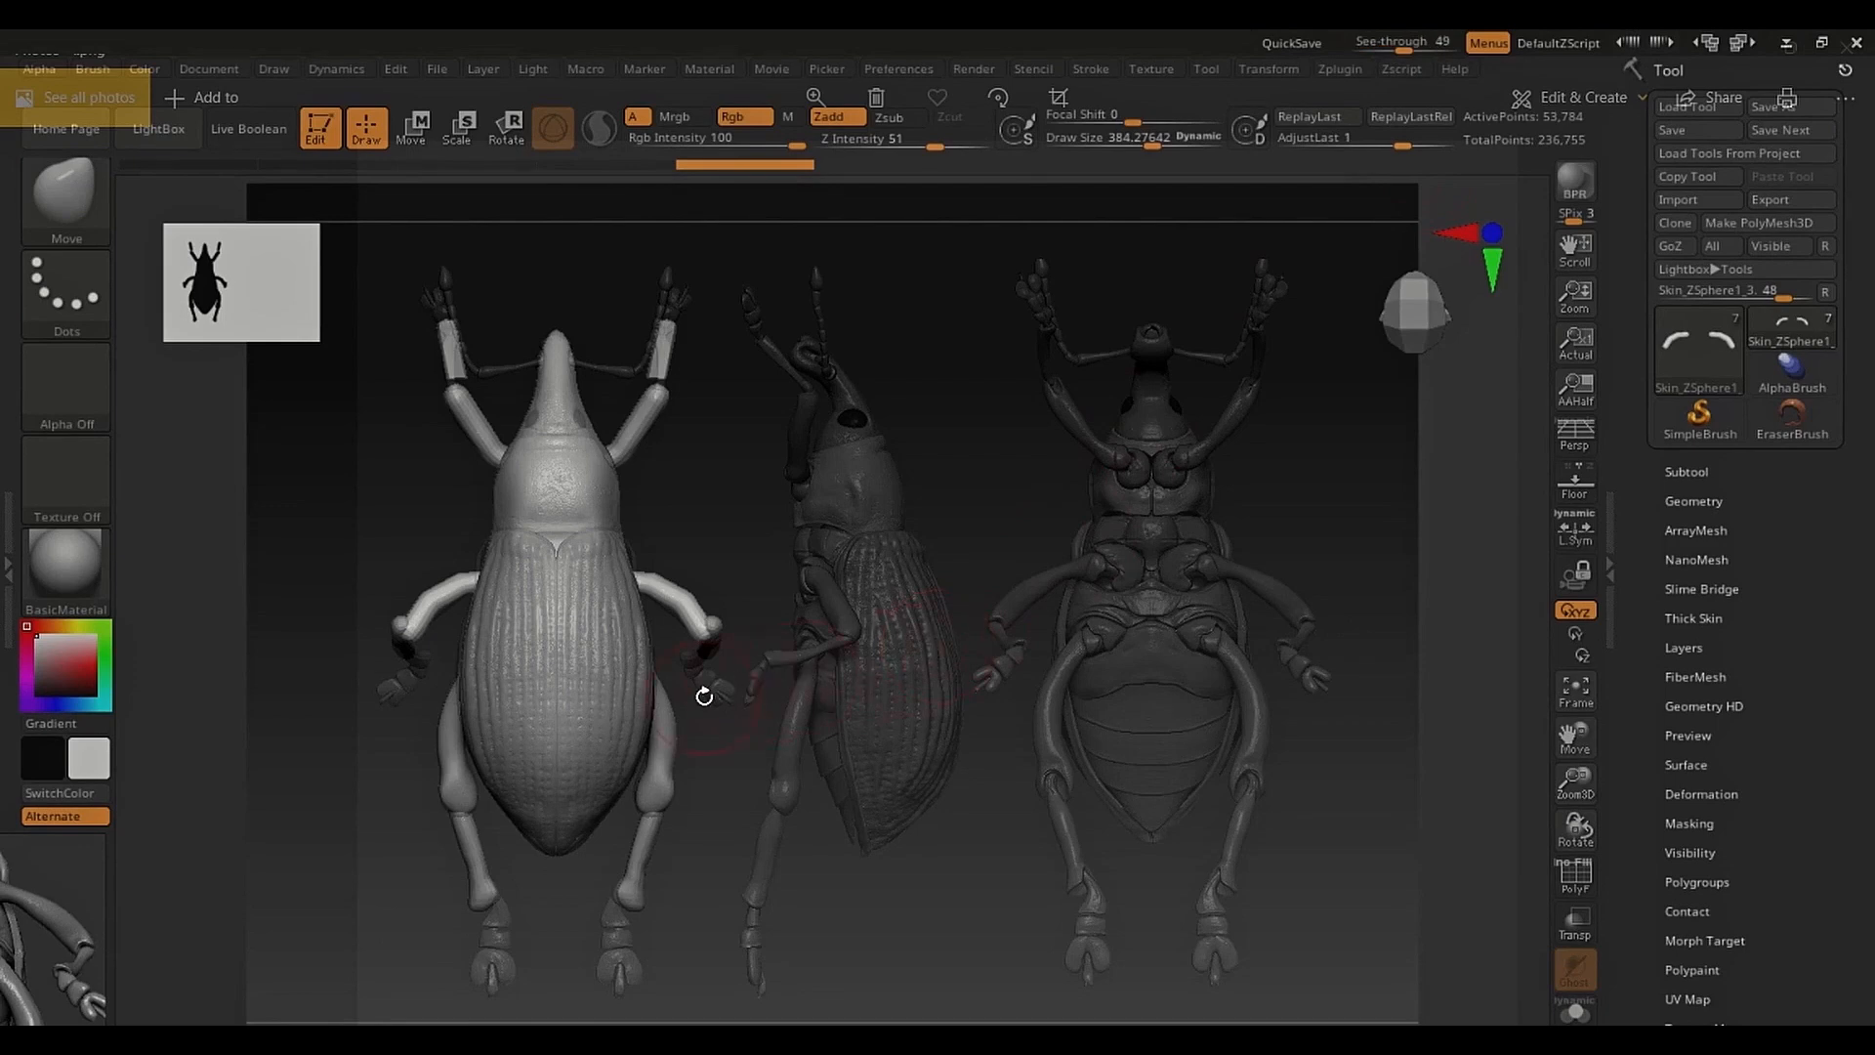
pyautogui.press('s')
pyautogui.moveTo(712, 659); pyautogui.dragTo(708, 658)
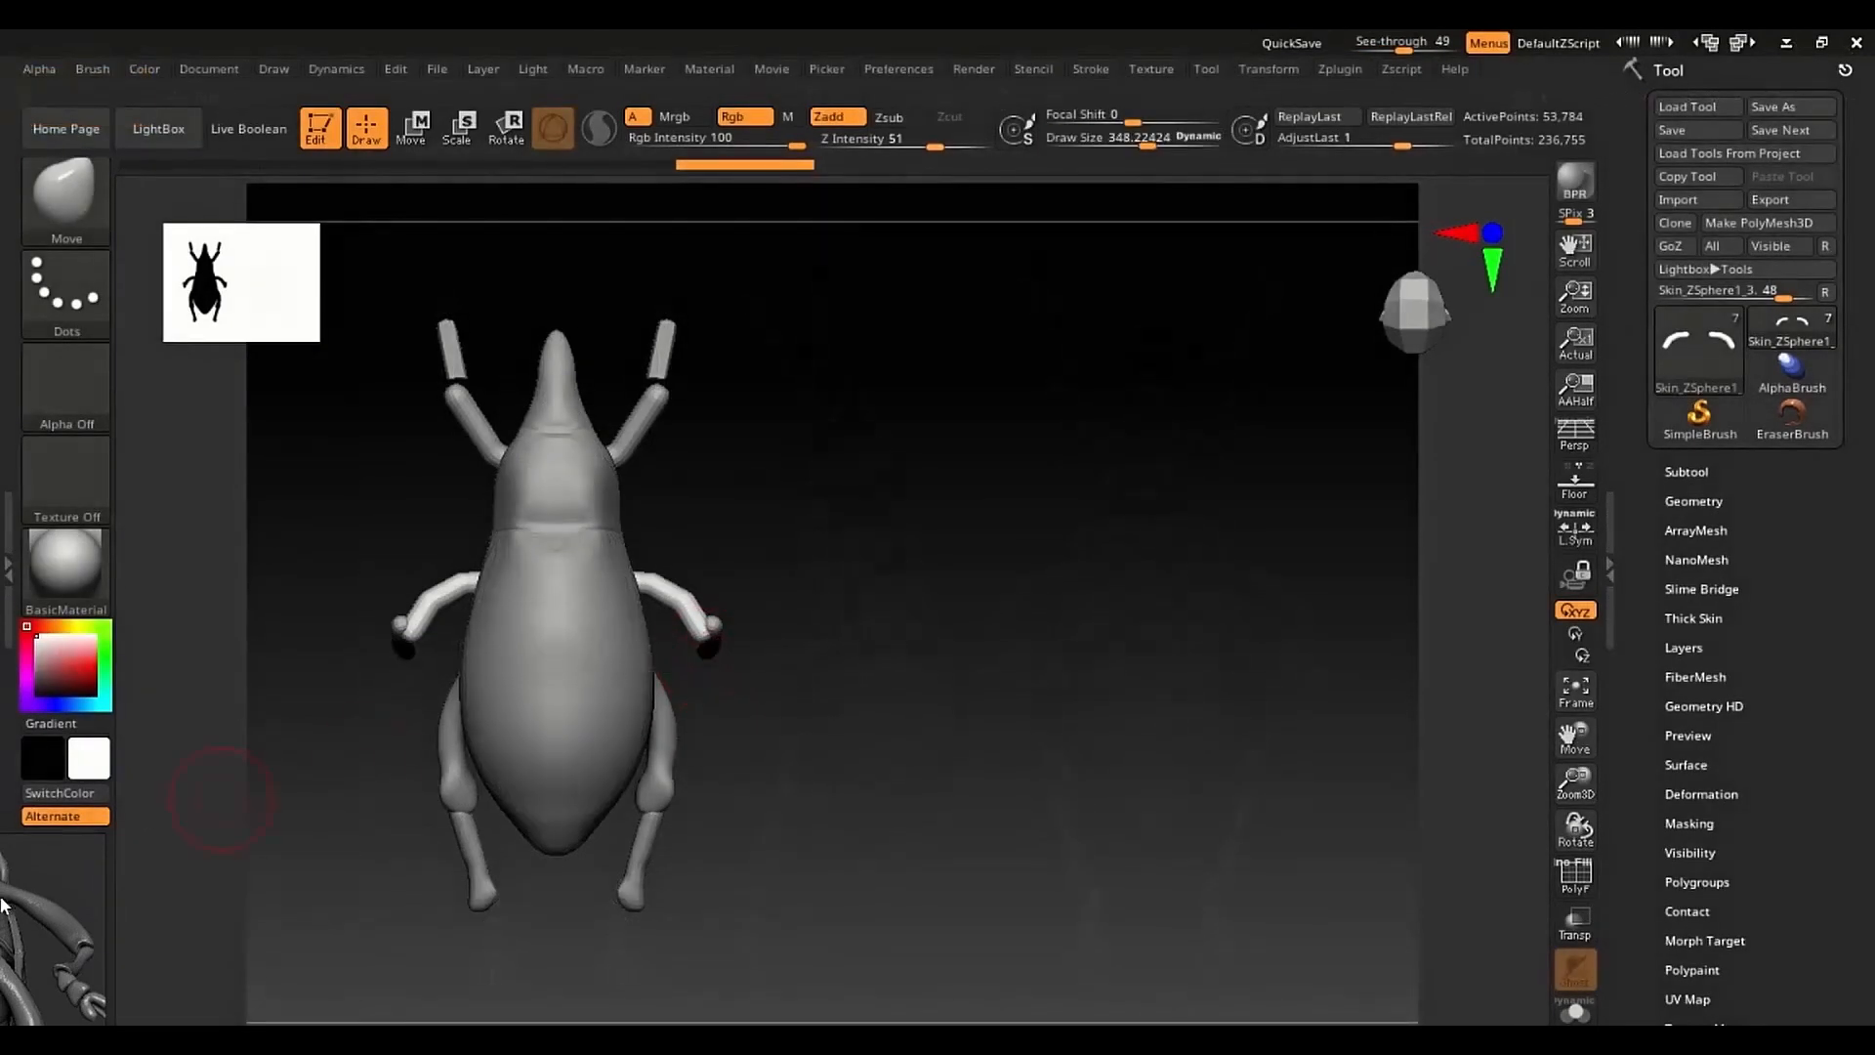
# Step: Enlarge and reposition the floating reference image so it shows the beetle's middle leg from above
pyautogui.moveTo(3, 932)
pyautogui.mouseDown(button='right')
pyautogui.moveTo(208, 659)
pyautogui.moveTo(261, 515)
pyautogui.mouseUp(button='right')
pyautogui.moveTo(169, 583); pyautogui.dragTo(590, 549, button='middle')
pyautogui.moveTo(244, 571); pyautogui.dragTo(362, 600, button='middle')
pyautogui.moveTo(254, 600); pyautogui.dragTo(205, 717, button='right')
pyautogui.click(925, 553)
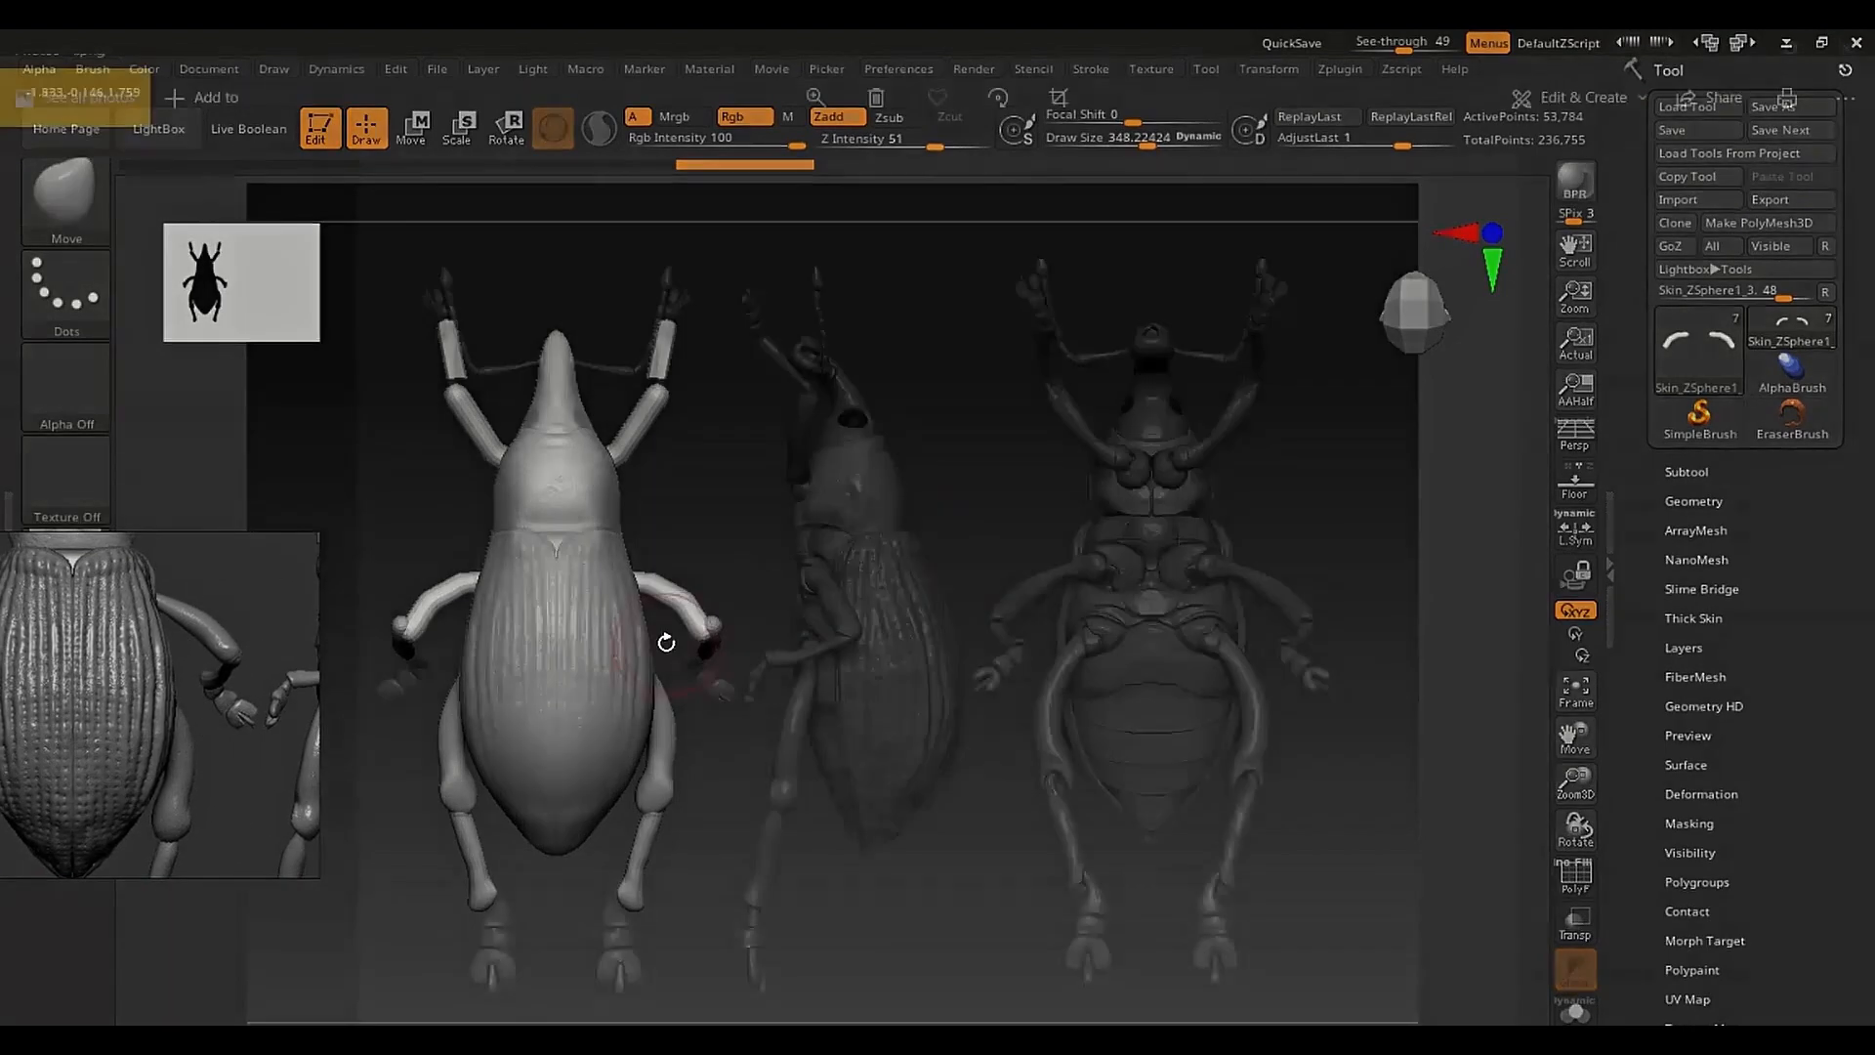
# Step: Reshape and smooth the middle legs against the top-view reference, using Move brush draw sizes of about 384 and 322
pyautogui.press('s')
pyautogui.moveTo(699, 647)
pyautogui.mouseDown()
pyautogui.moveTo(718, 624)
pyautogui.moveTo(685, 590)
pyautogui.mouseUp()
pyautogui.press('s')
pyautogui.press('s')
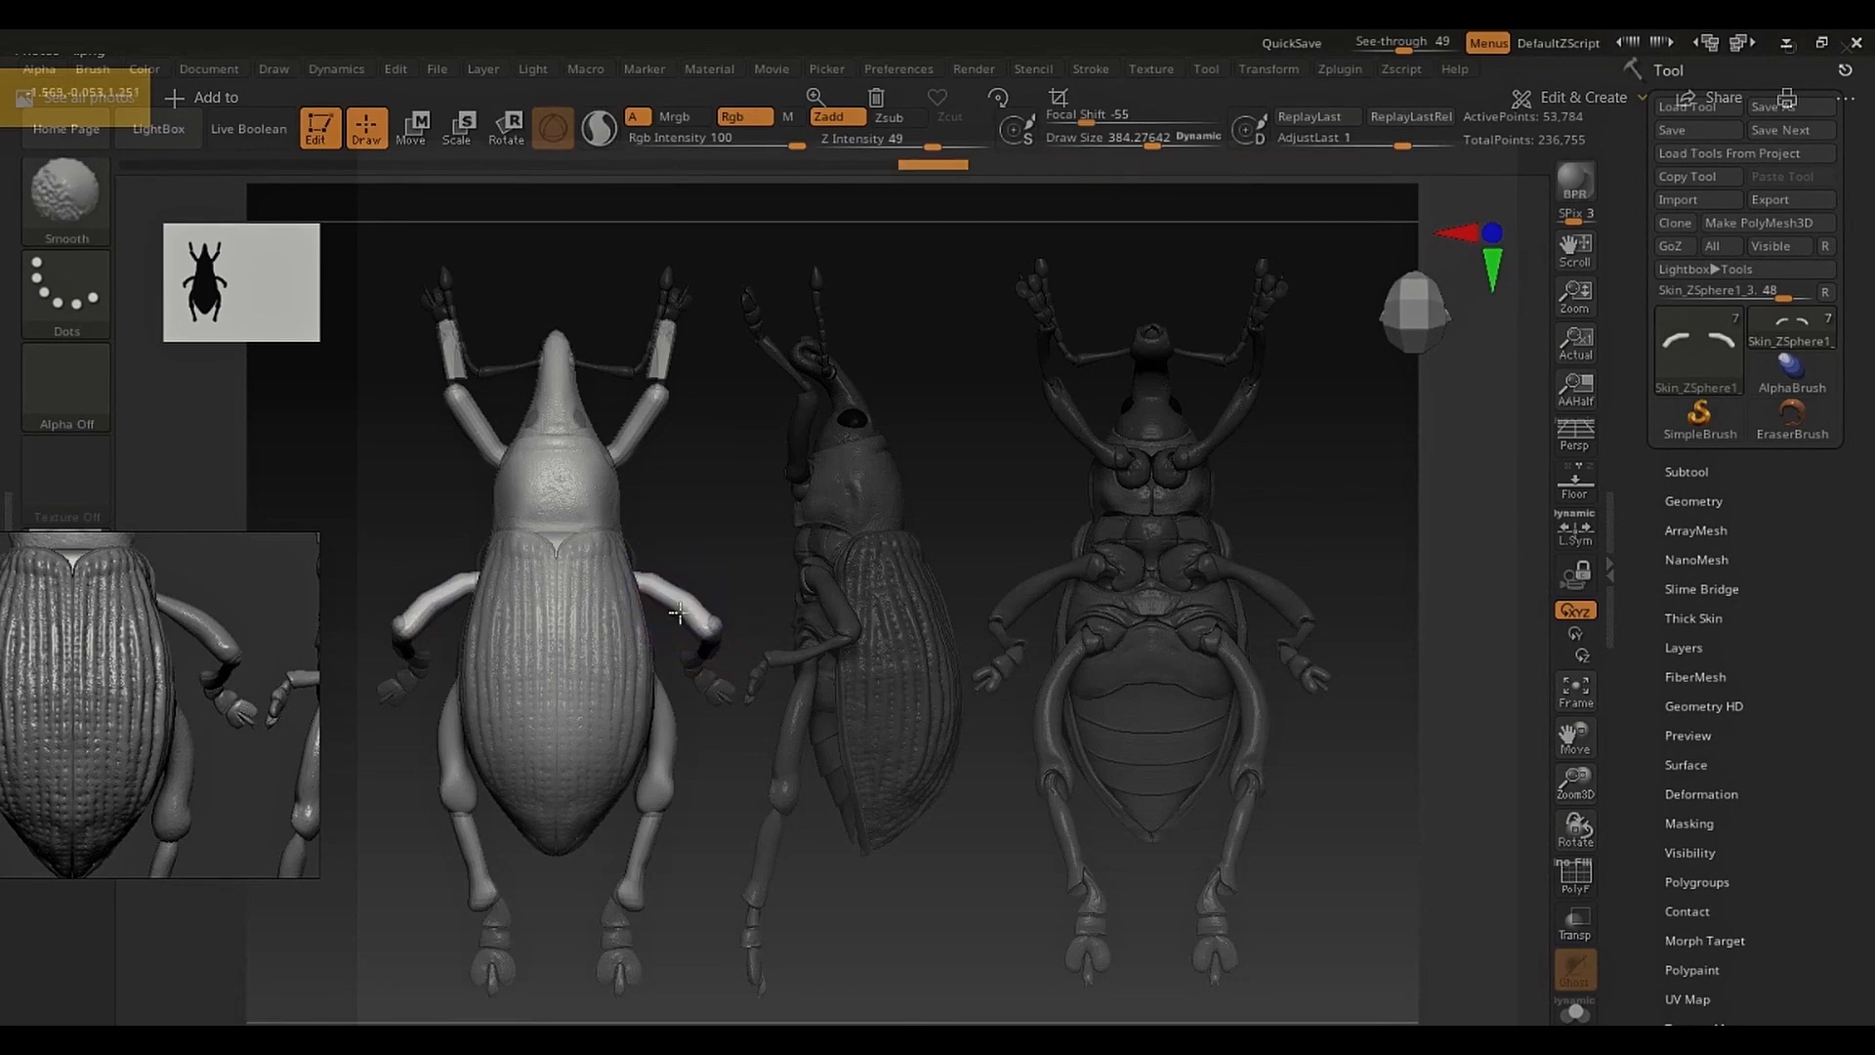
pyautogui.press('space')
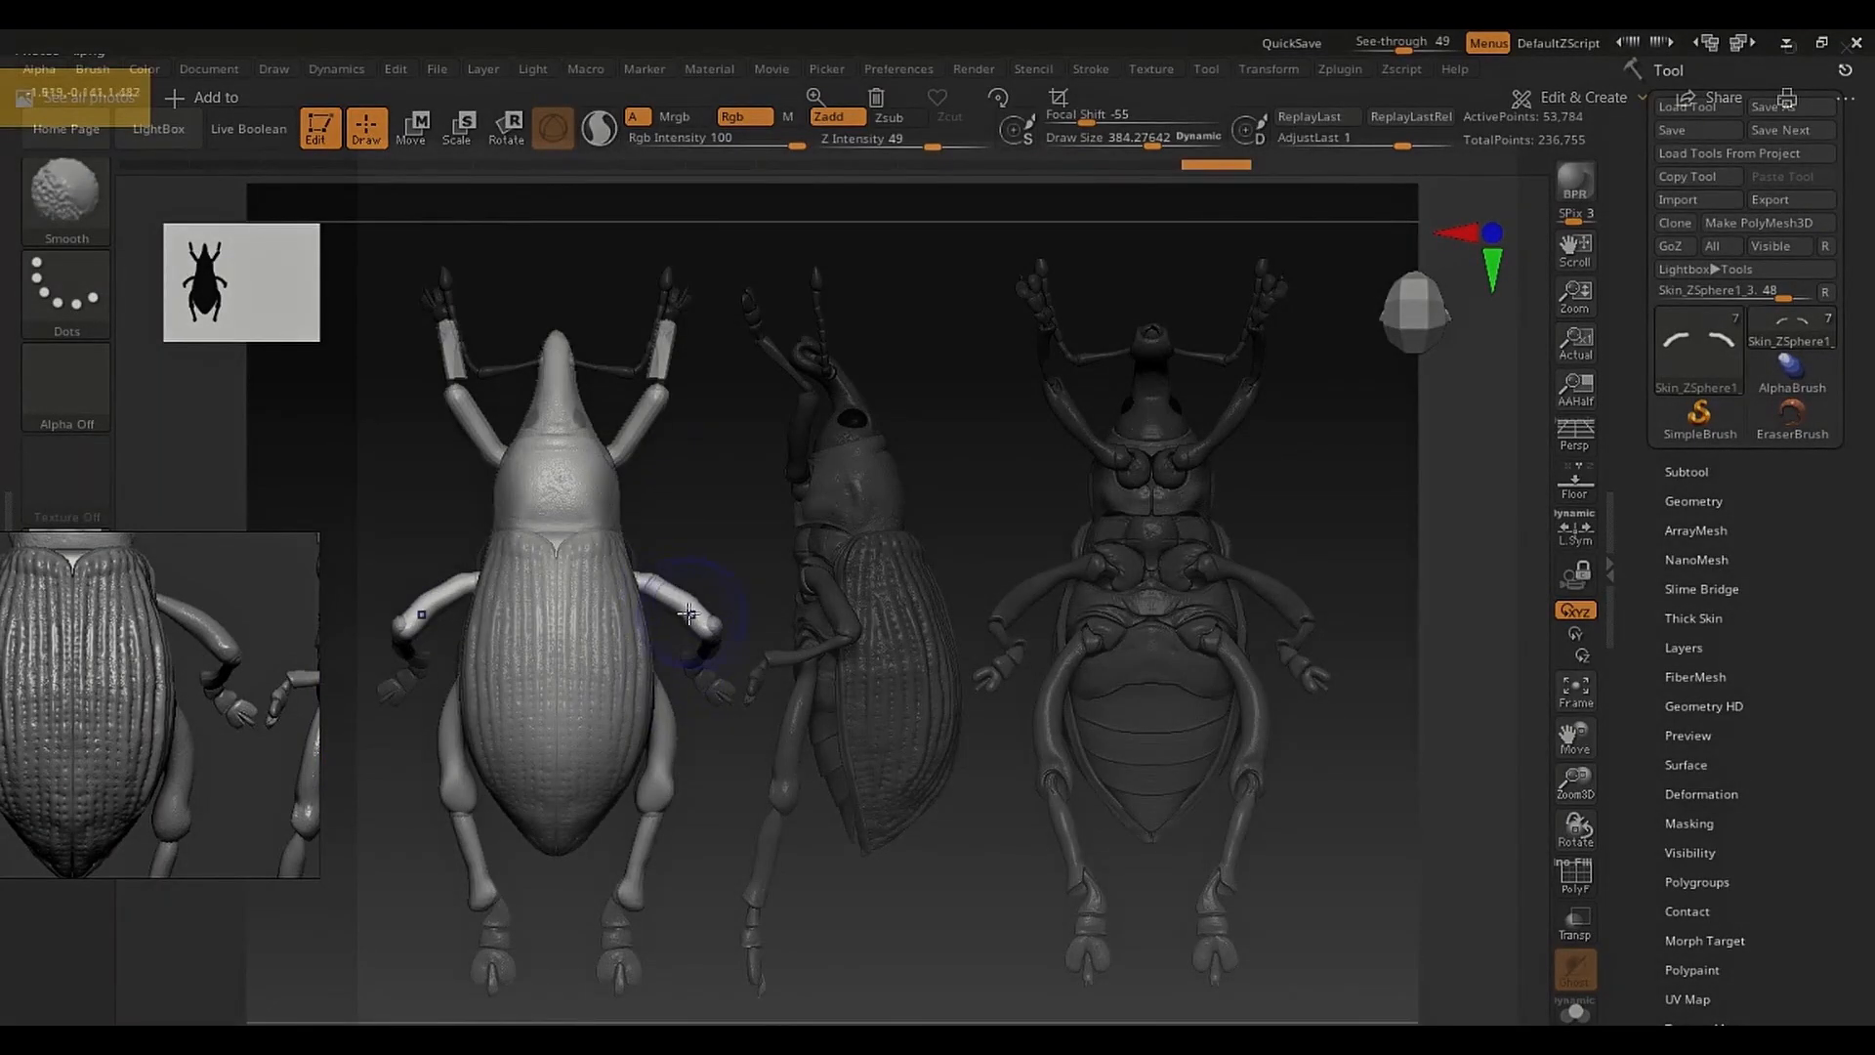
pyautogui.press('s')
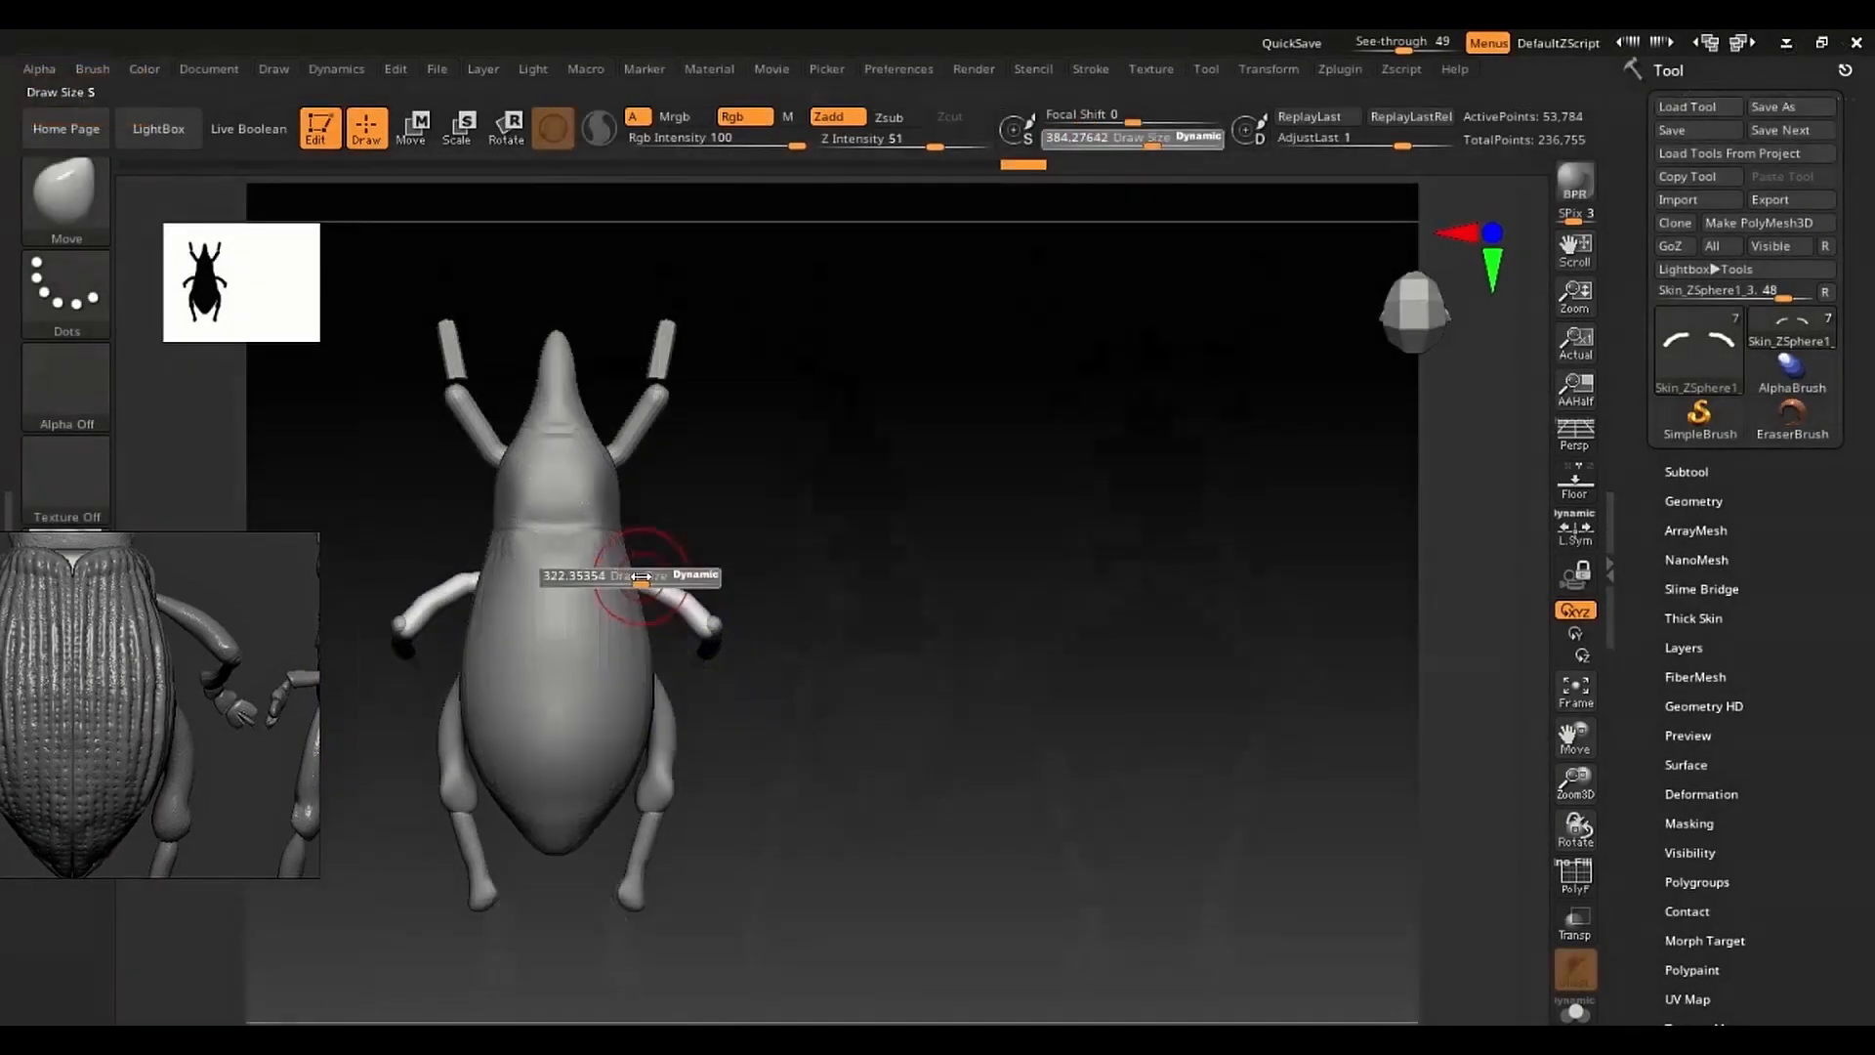
pyautogui.moveTo(651, 577); pyautogui.dragTo(640, 576)
pyautogui.keyDown('shift'); pyautogui.moveTo(641, 577); pyautogui.dragTo(701, 600); pyautogui.keyUp('shift')
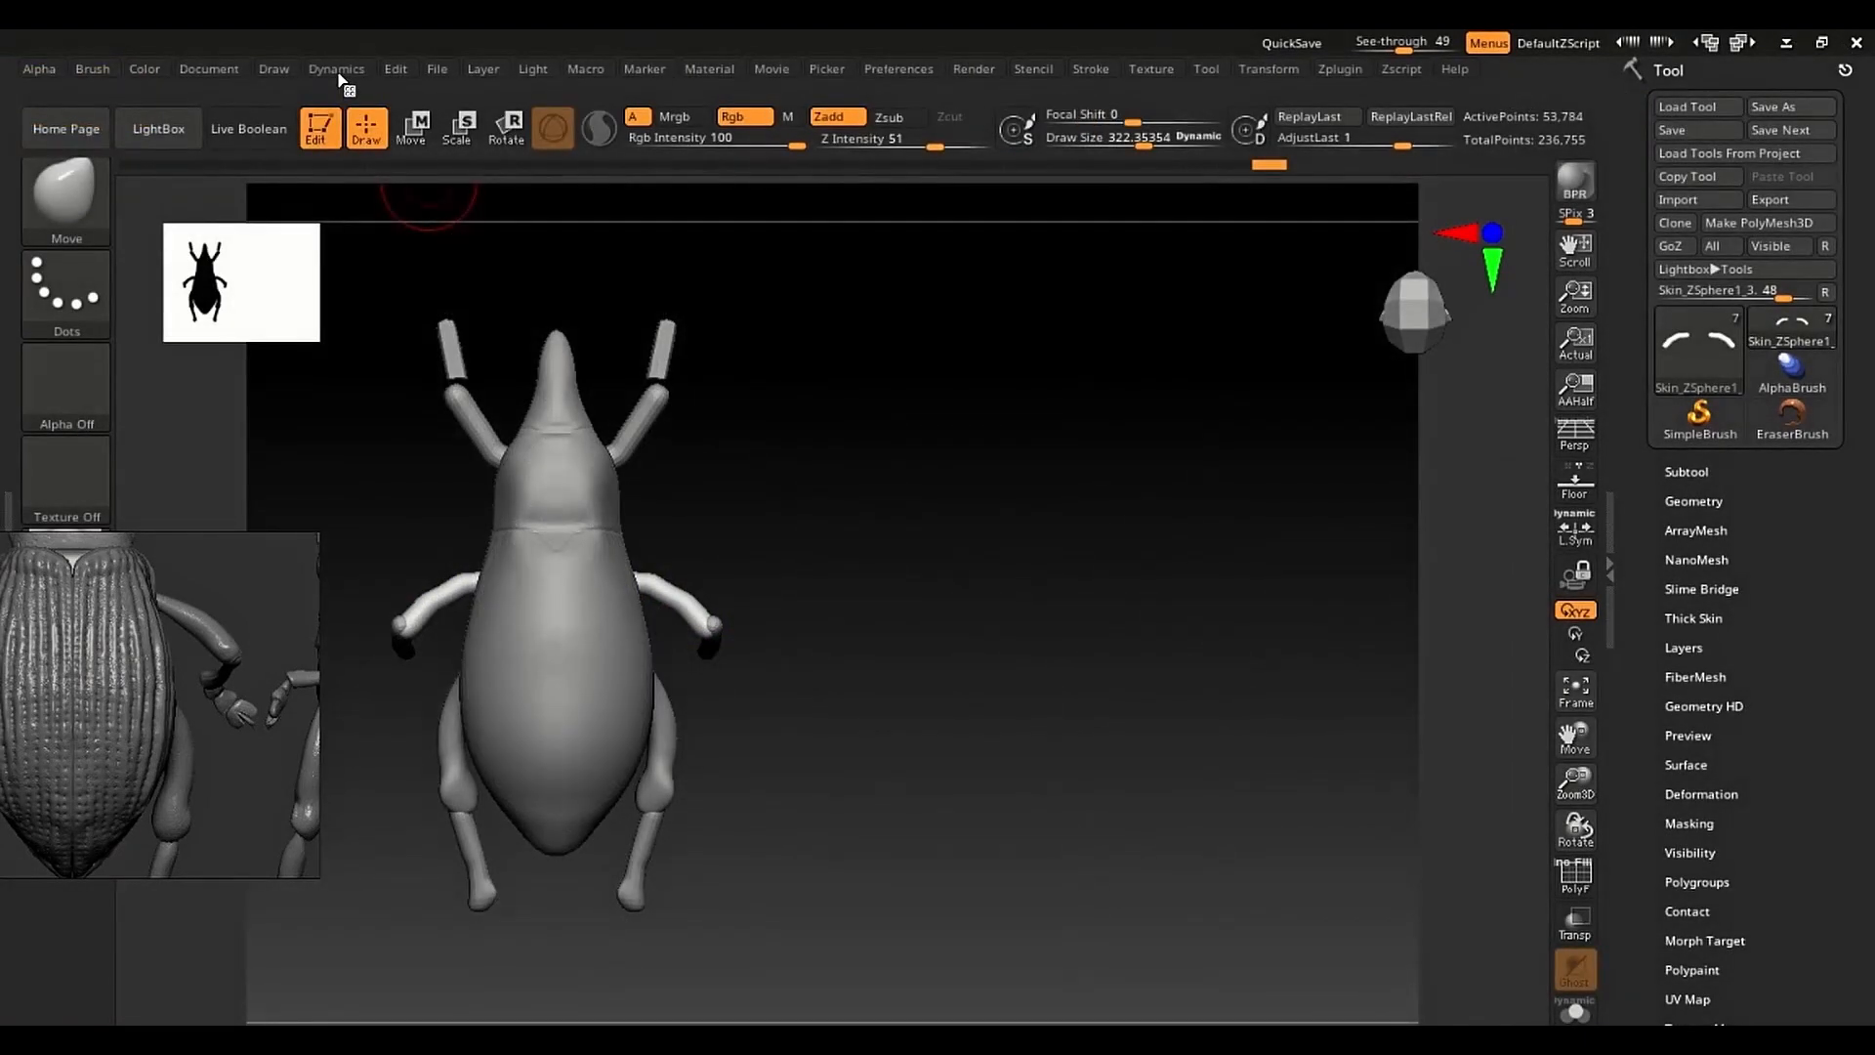
# Step: Recall the stored bottom view and adjust the middle legs to the reference with the Move brush at draw size about 281
pyautogui.click(337, 71)
pyautogui.click(209, 69)
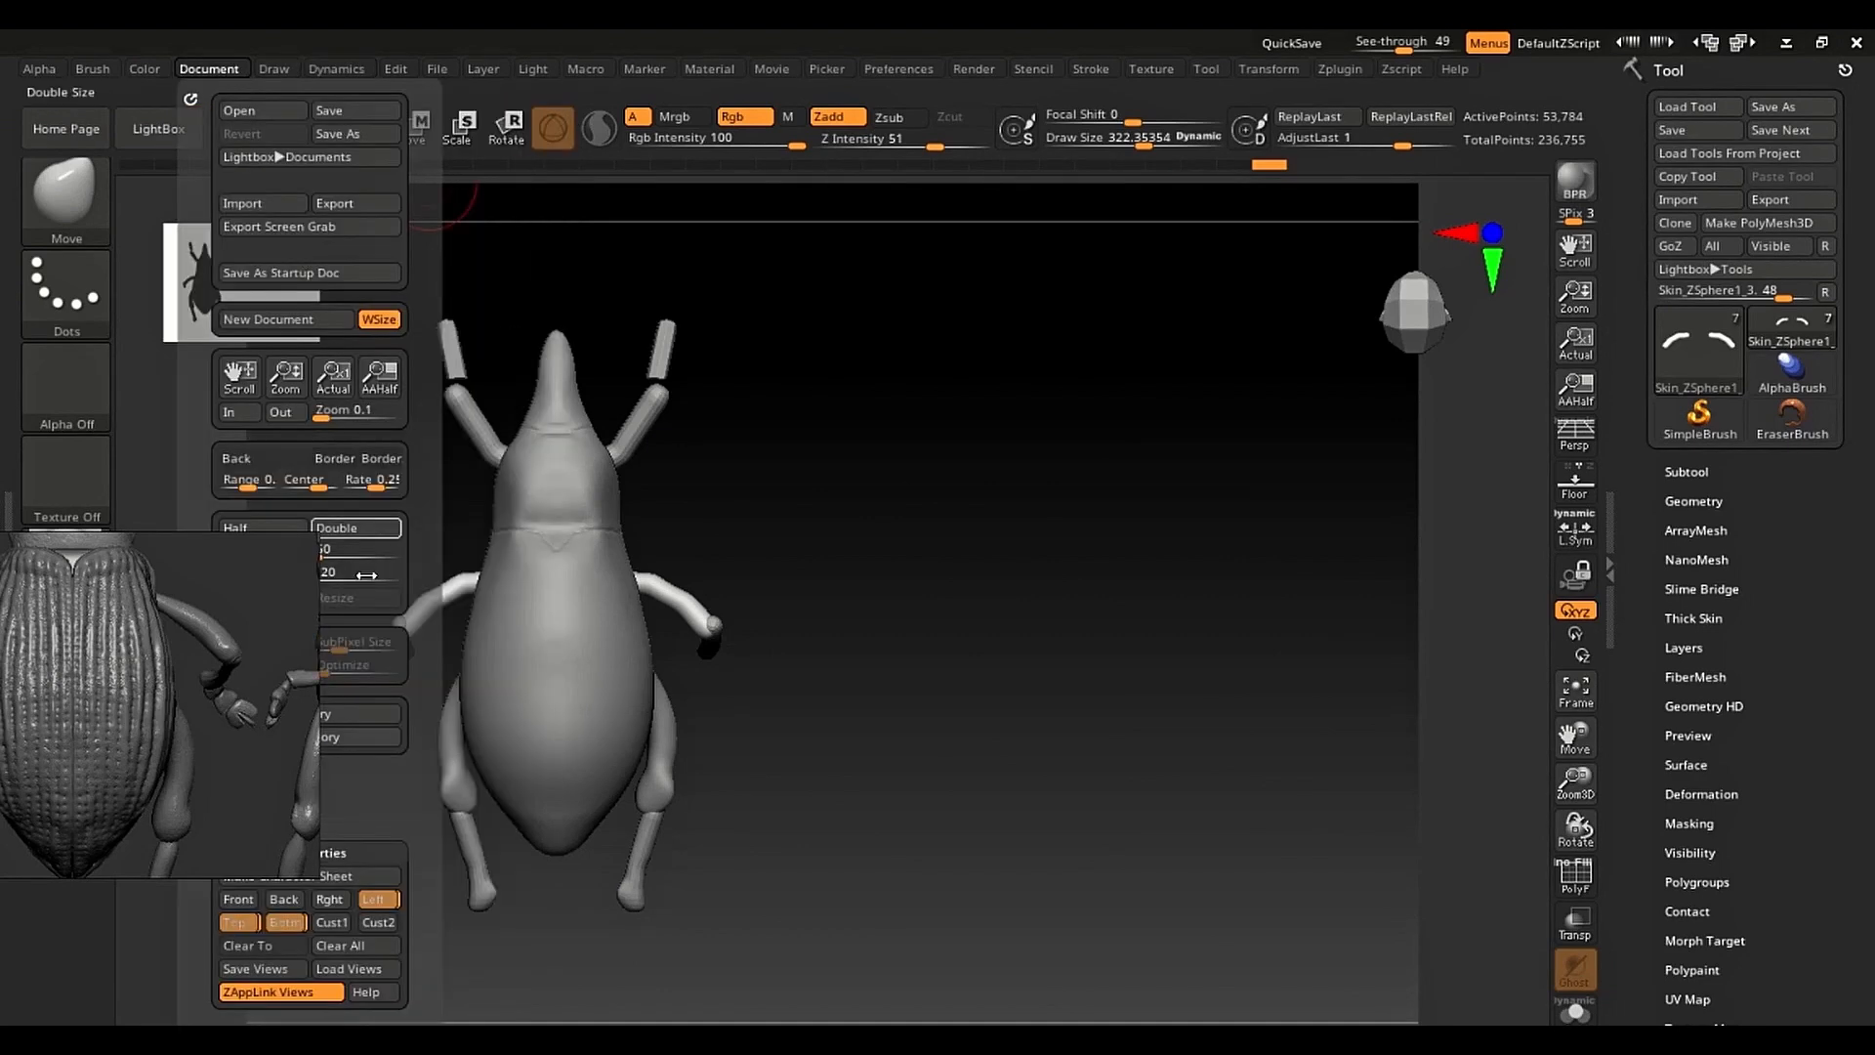
pyautogui.click(289, 920)
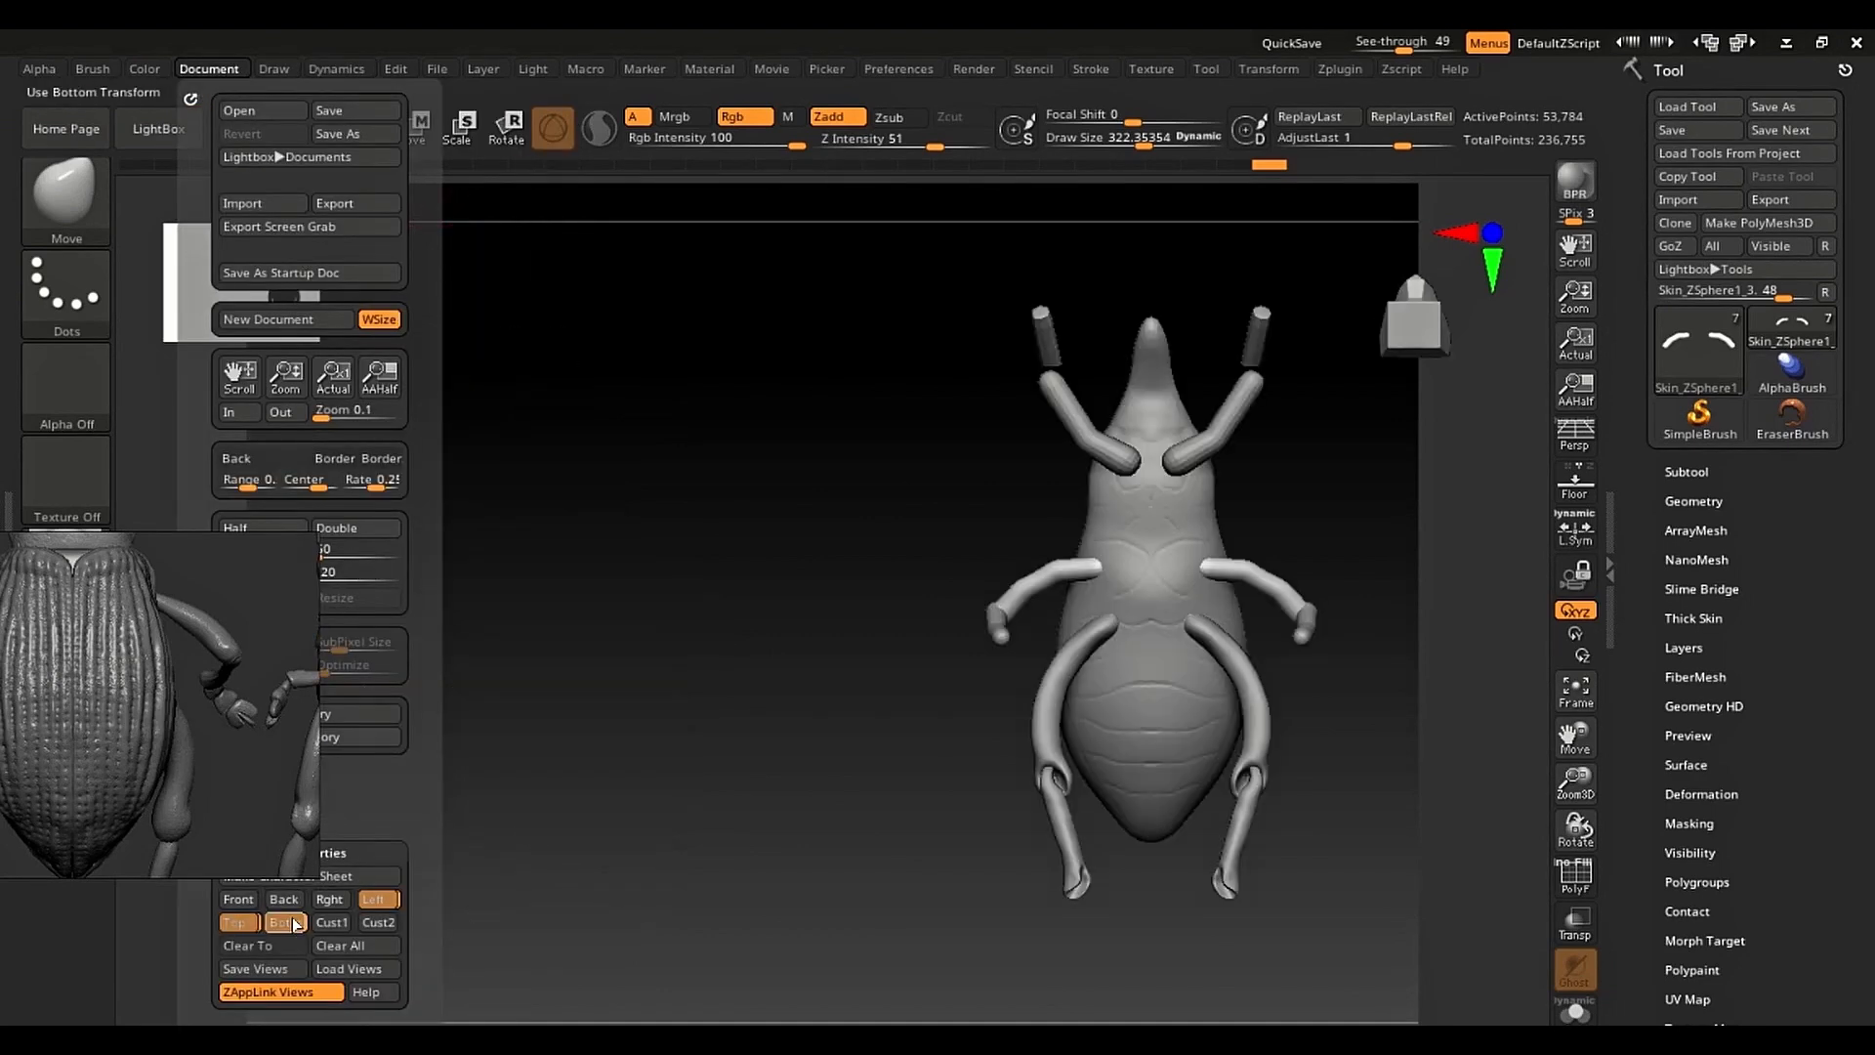
pyautogui.press('s')
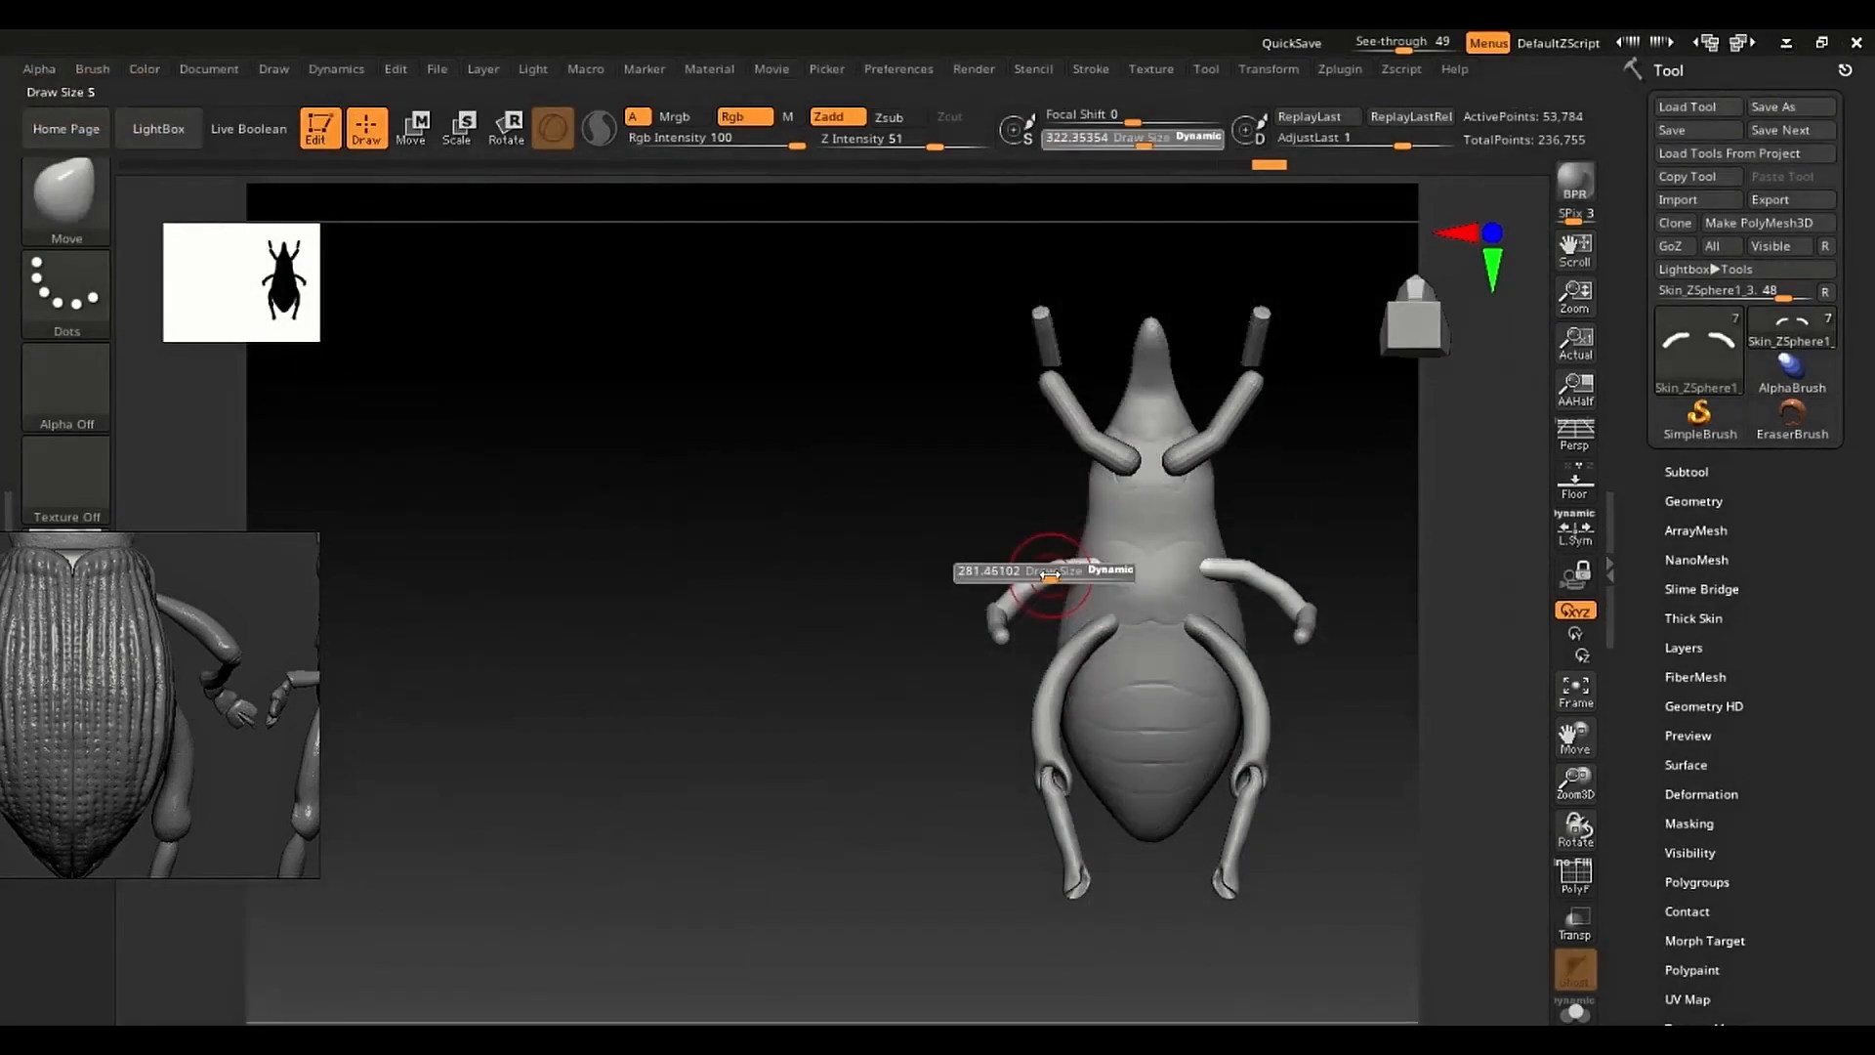
pyautogui.click(1050, 575)
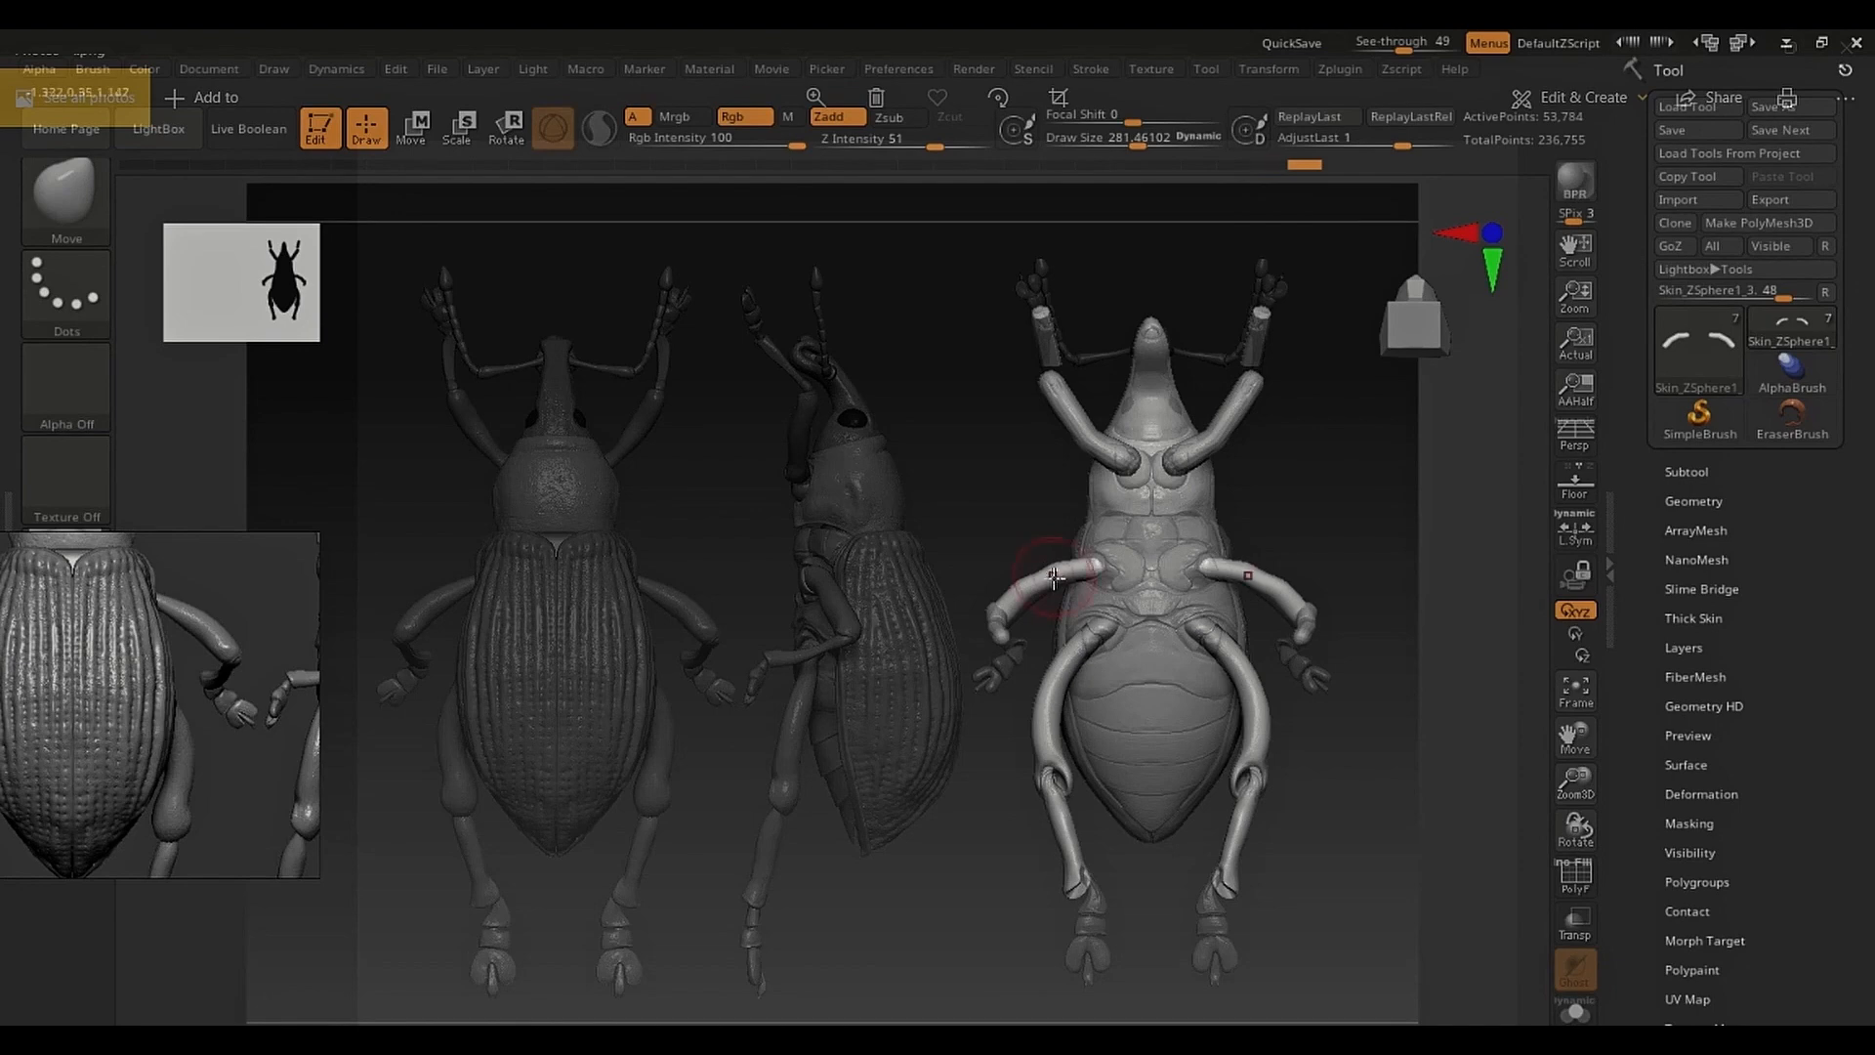
pyautogui.press('shift')
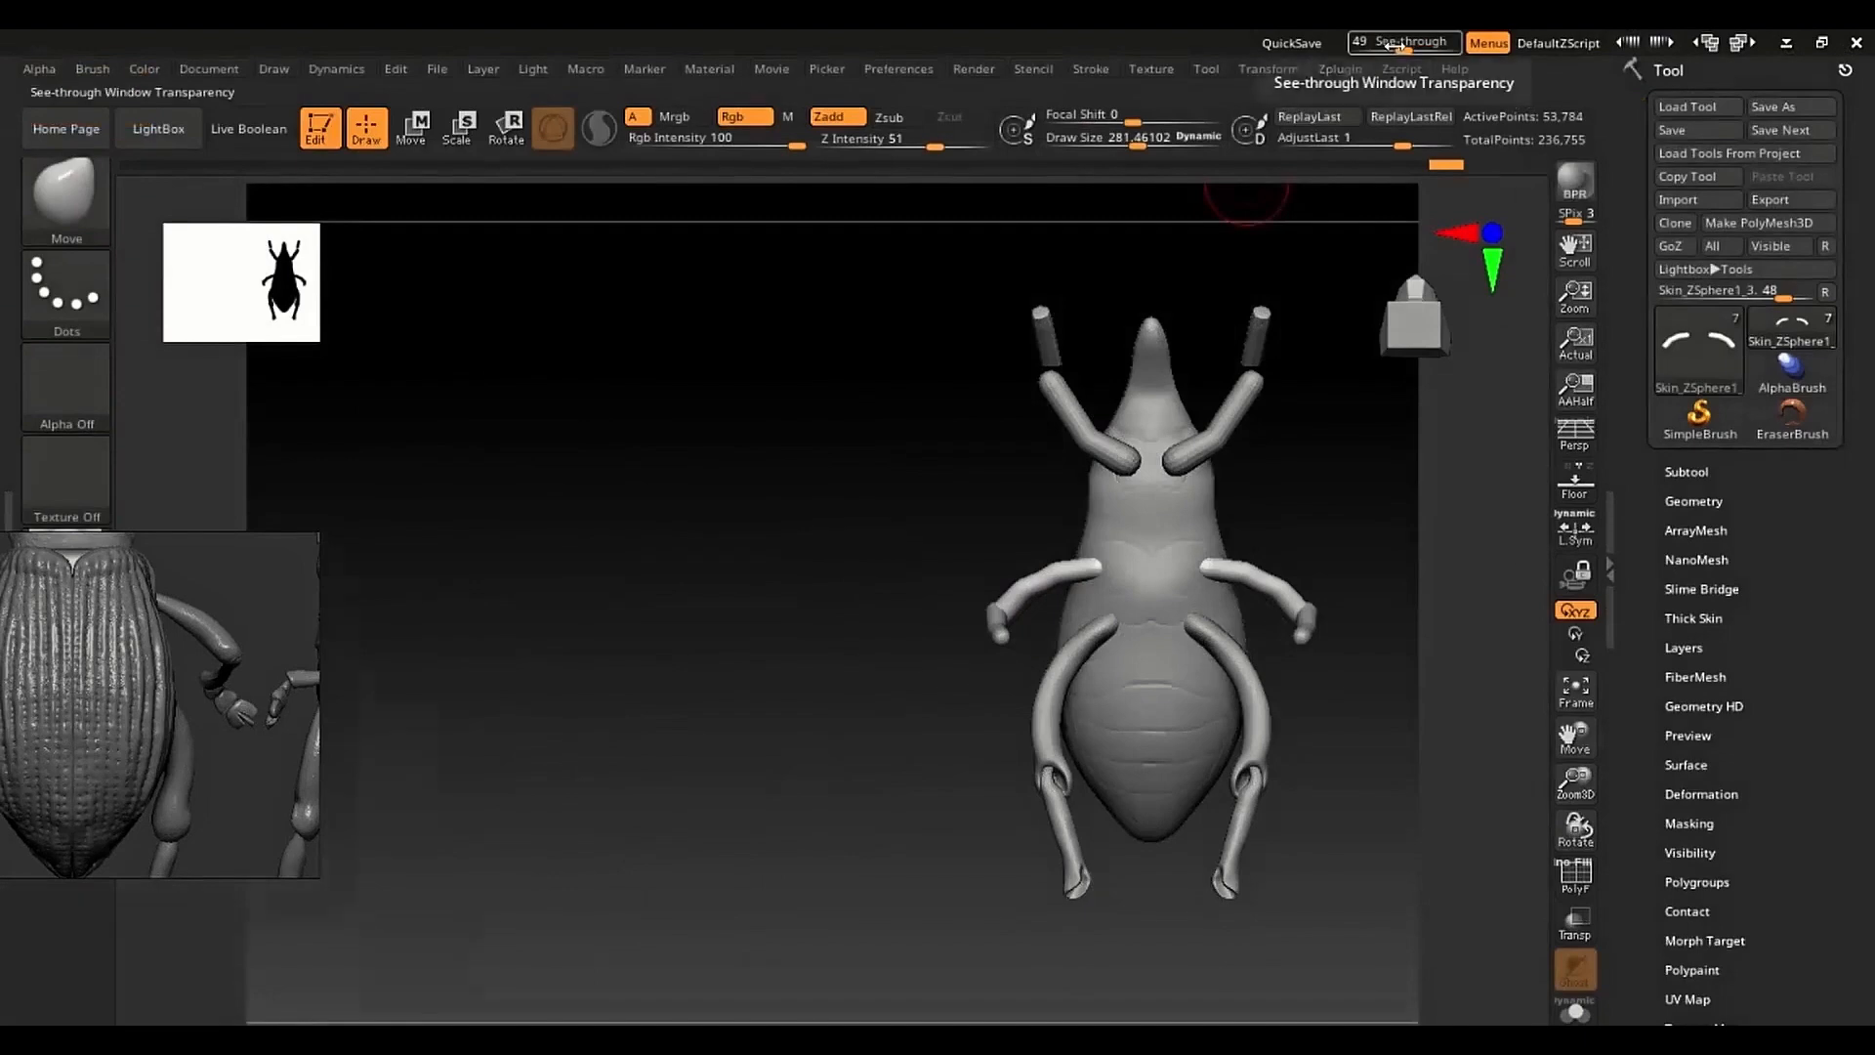
# Step: Set the window see-through to 0, then isolate the middle legs in Solo mode and frame them
pyautogui.moveTo(1405, 44); pyautogui.dragTo(1340, 36)
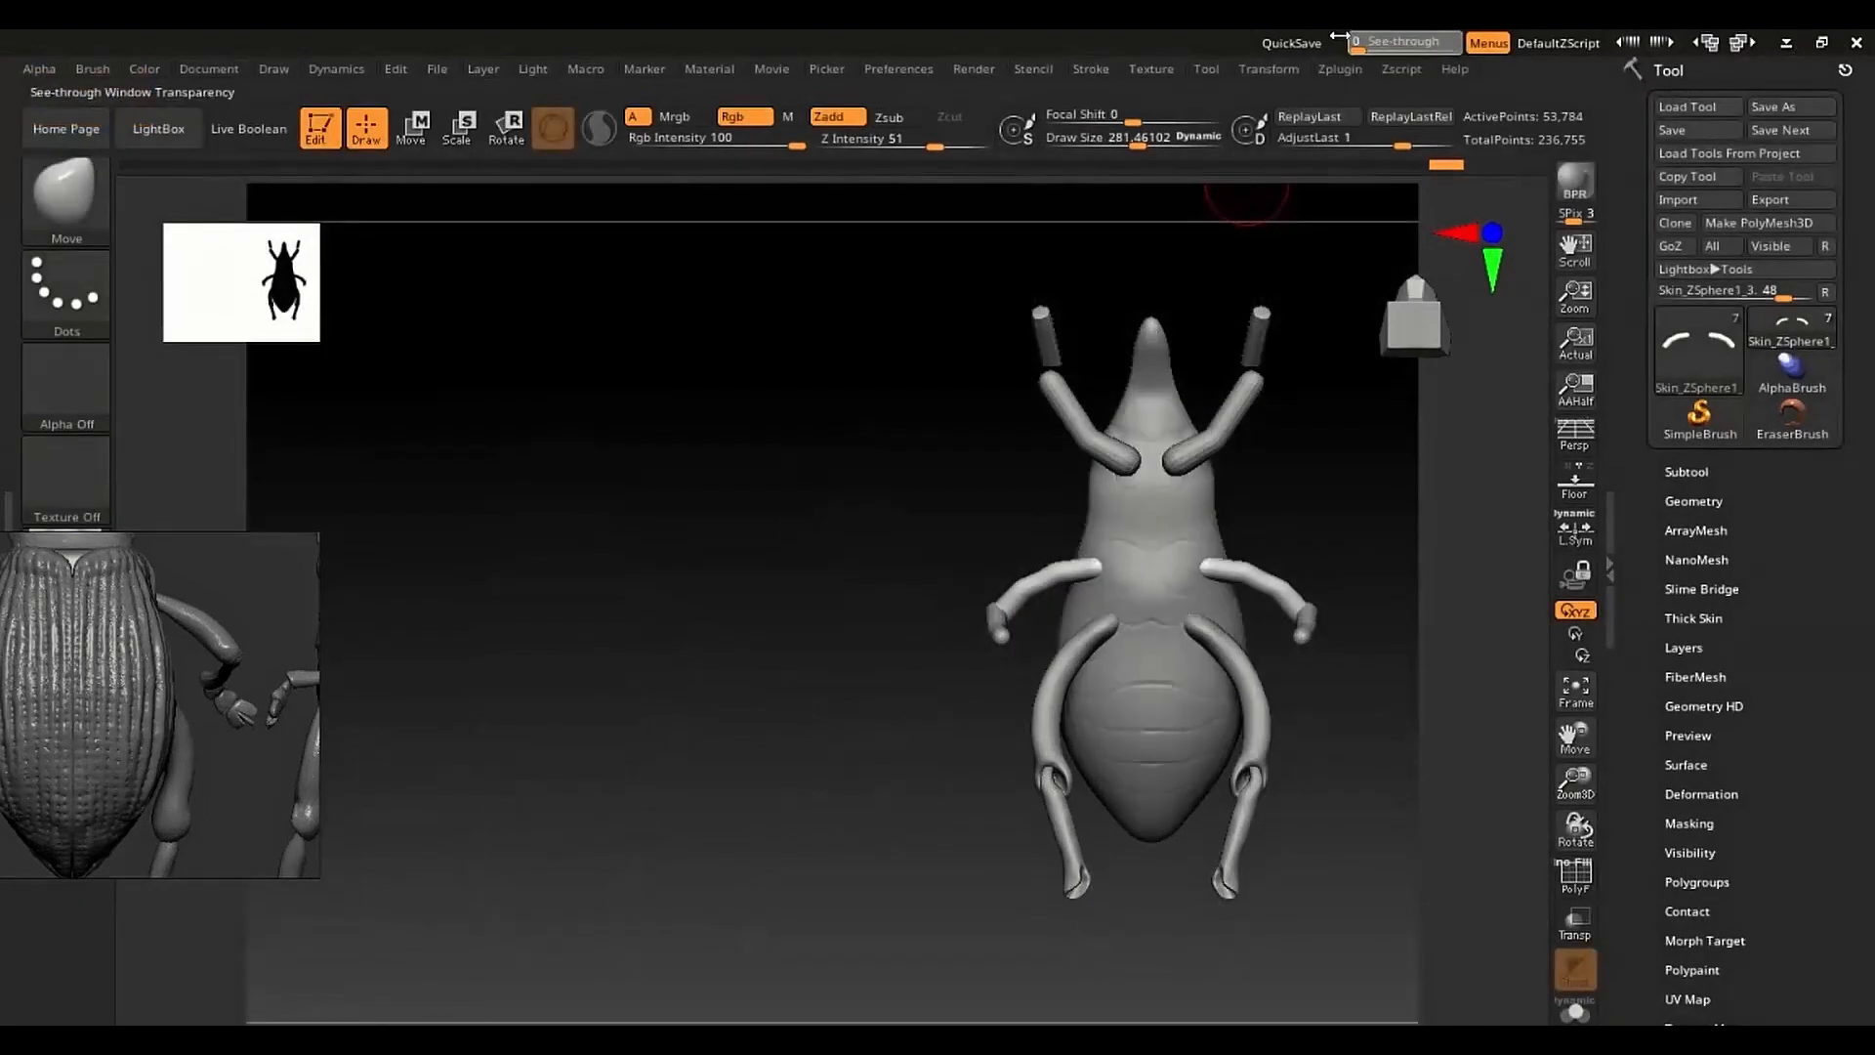
pyautogui.press('shift')
pyautogui.hotkey('shift', 's')
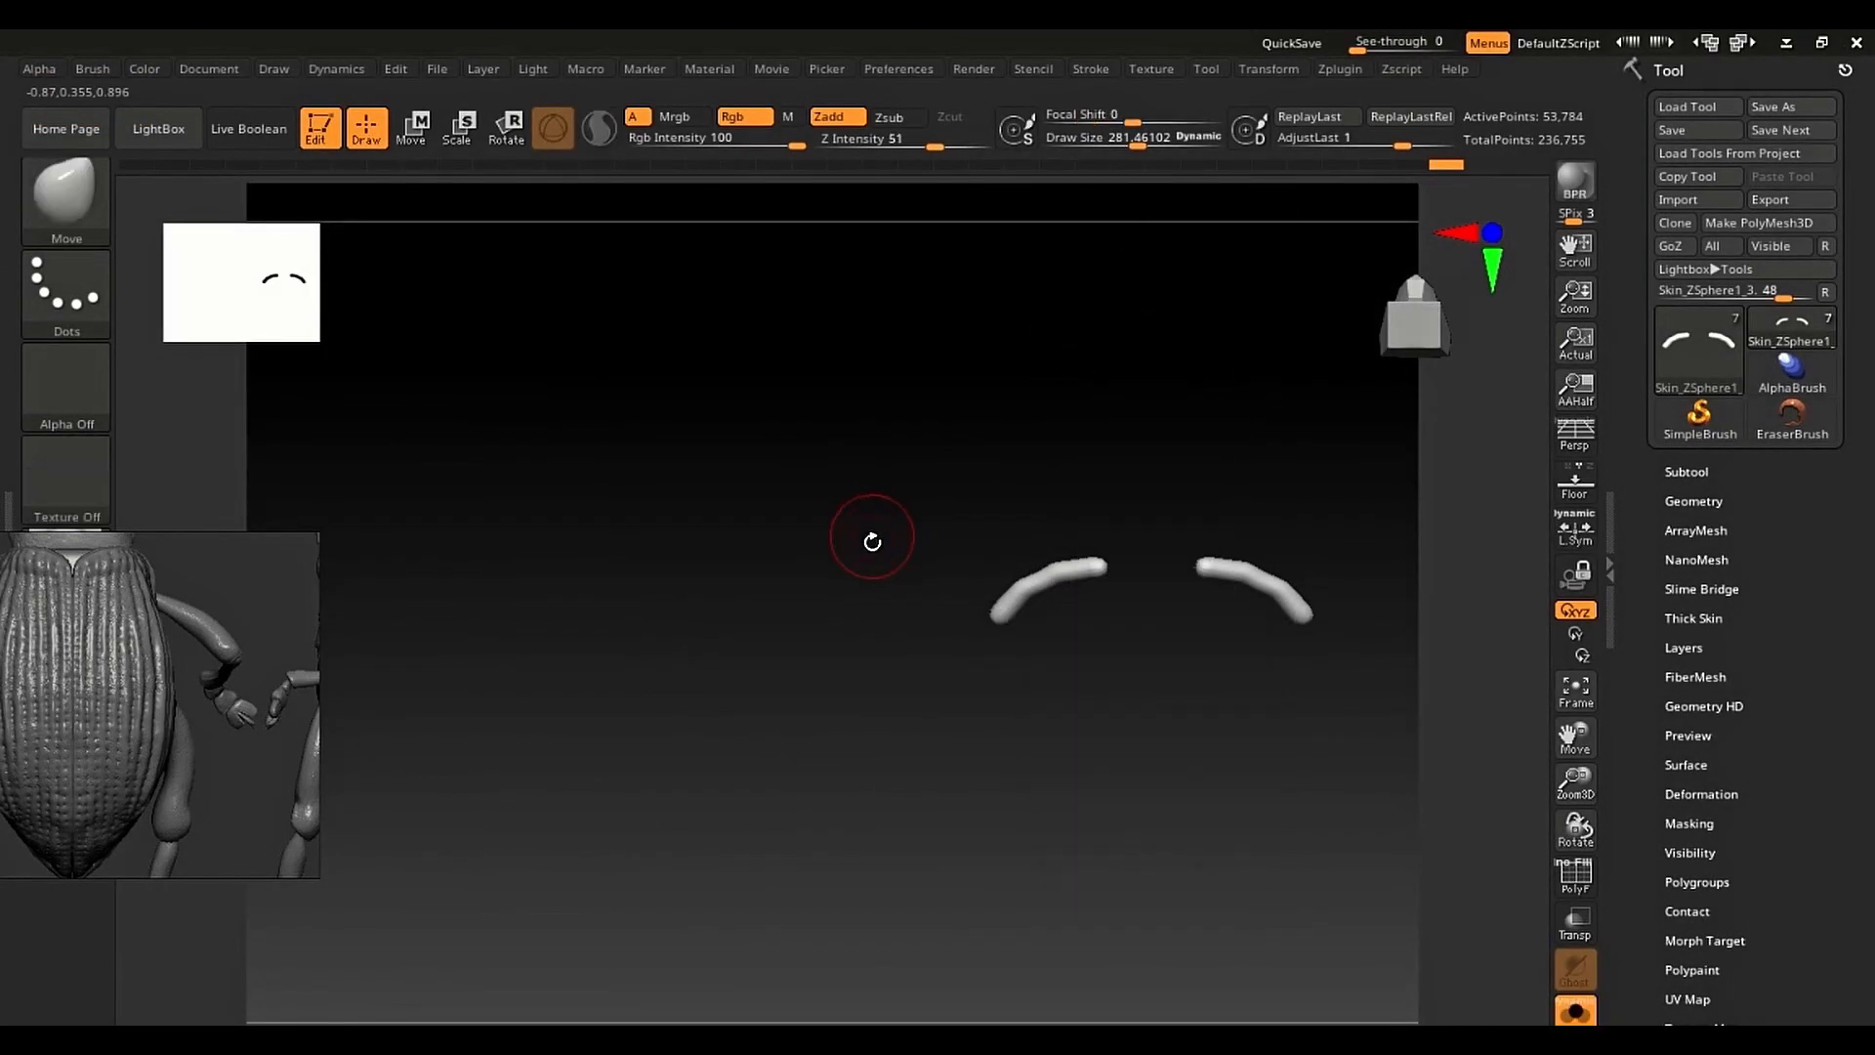
pyautogui.press('f')
pyautogui.keyDown('ctrl'); pyautogui.moveTo(821, 703); pyautogui.dragTo(752, 699, button='right'); pyautogui.keyUp('ctrl')
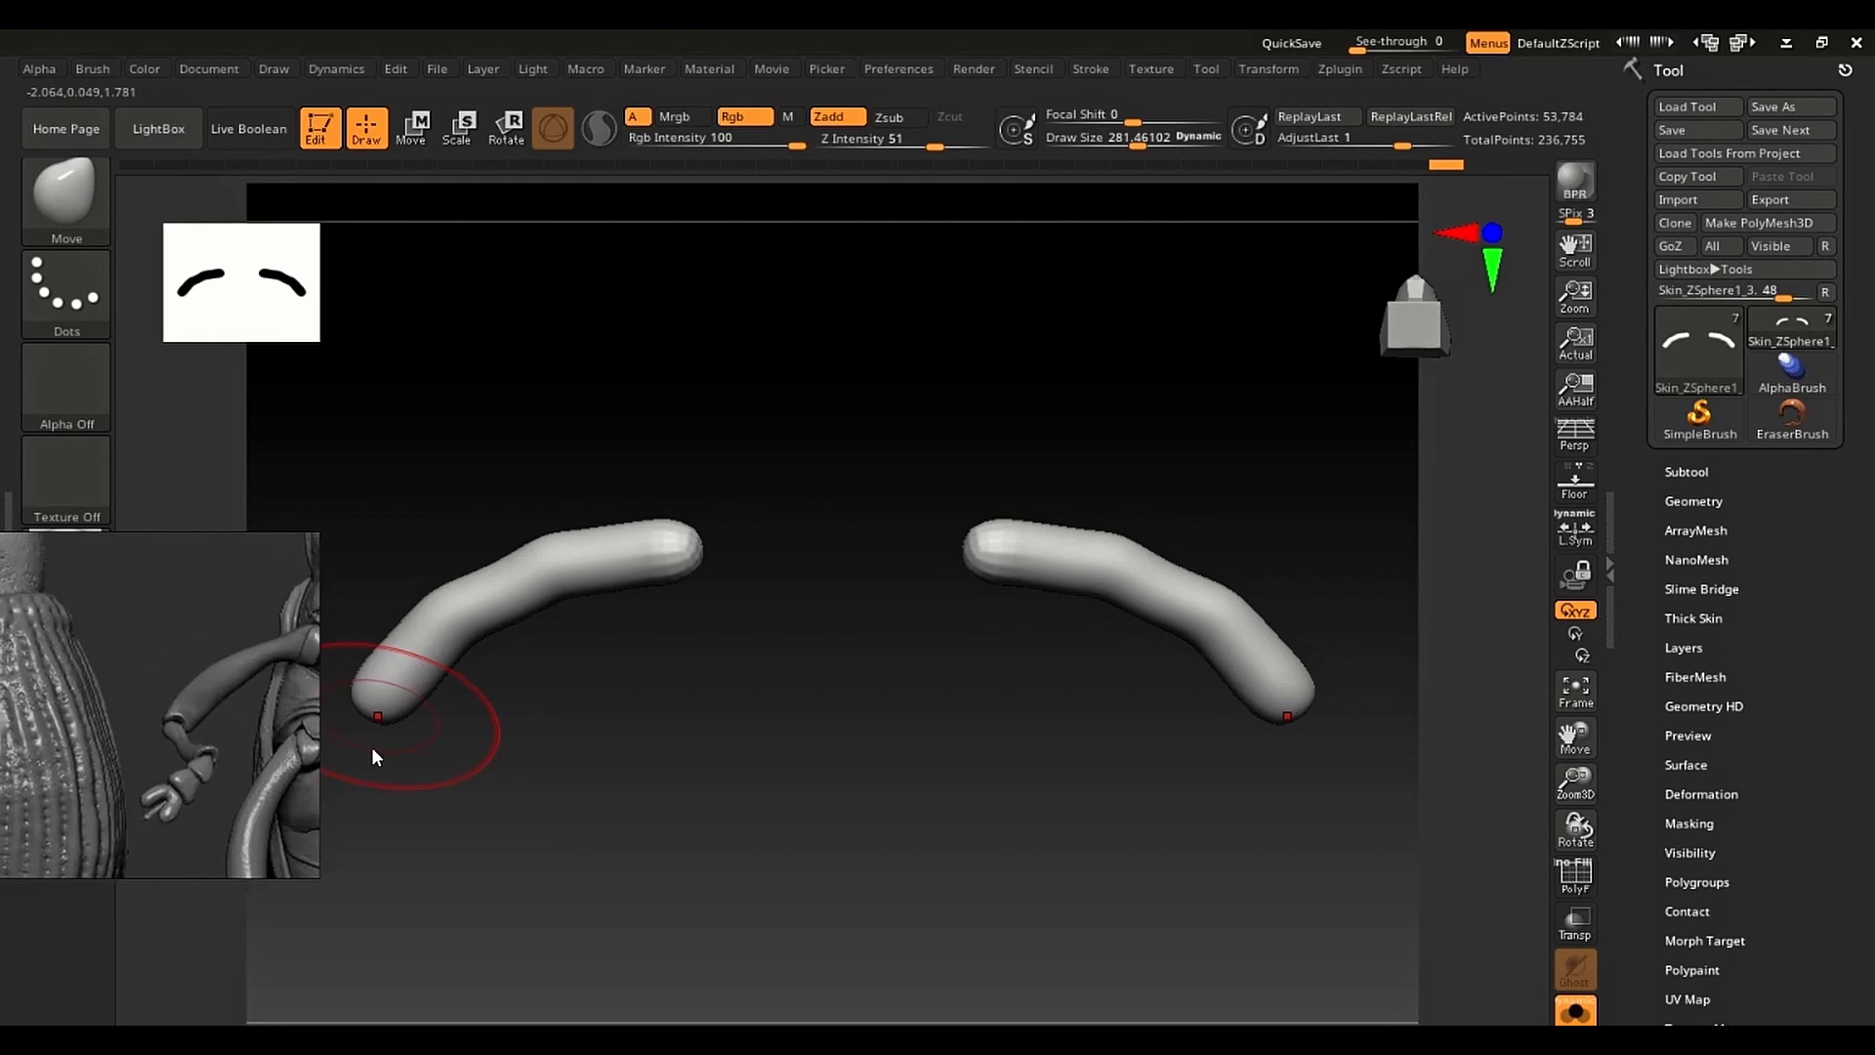
# Step: Build up the middle leg around its inner bend with ClayBuildup at draw size about 109, and smooth the strokes
pyautogui.keyDown('ctrl'); pyautogui.moveTo(517, 582); pyautogui.dragTo(553, 700, button='right'); pyautogui.keyUp('ctrl')
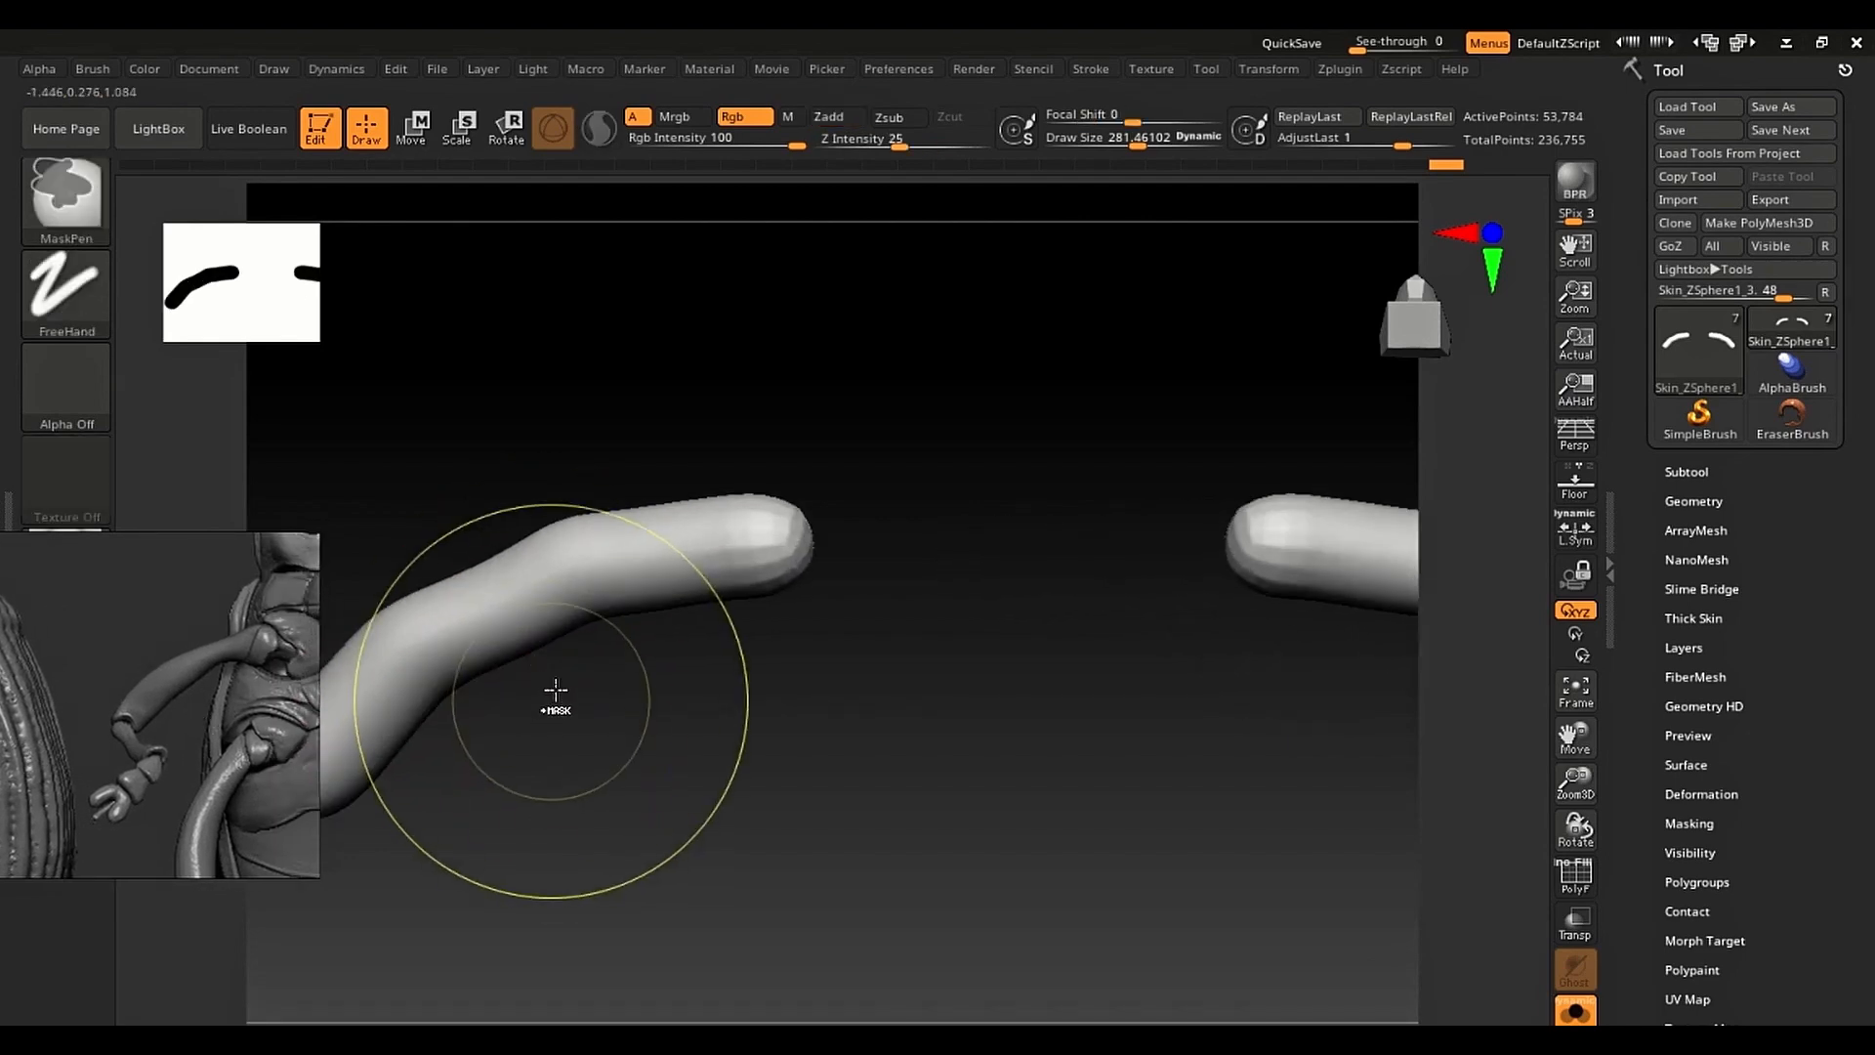
pyautogui.keyDown('alt'); pyautogui.moveTo(586, 621); pyautogui.dragTo(690, 640, button='right'); pyautogui.keyUp('alt')
pyautogui.press('b')
pyautogui.press('c')
pyautogui.press('b')
pyautogui.press('s')
pyautogui.moveTo(692, 640); pyautogui.dragTo(658, 641)
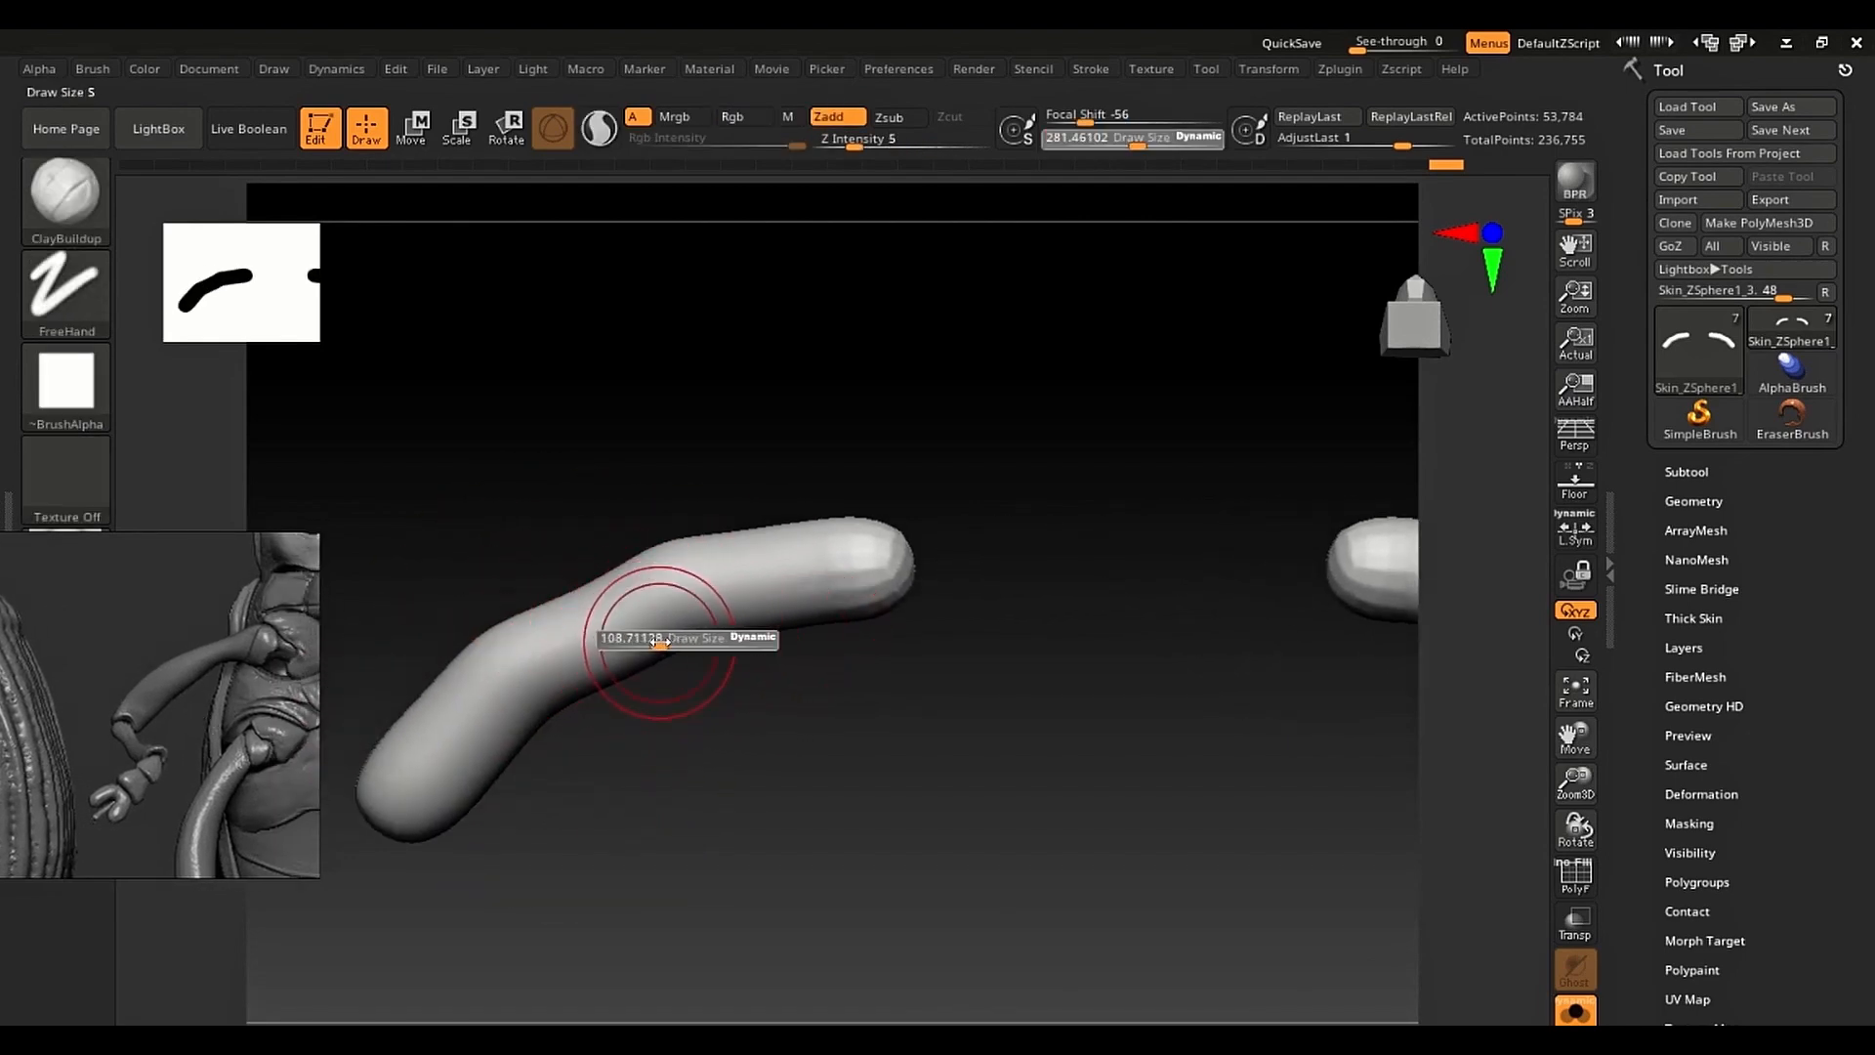
pyautogui.moveTo(688, 564); pyautogui.dragTo(686, 632, button='right')
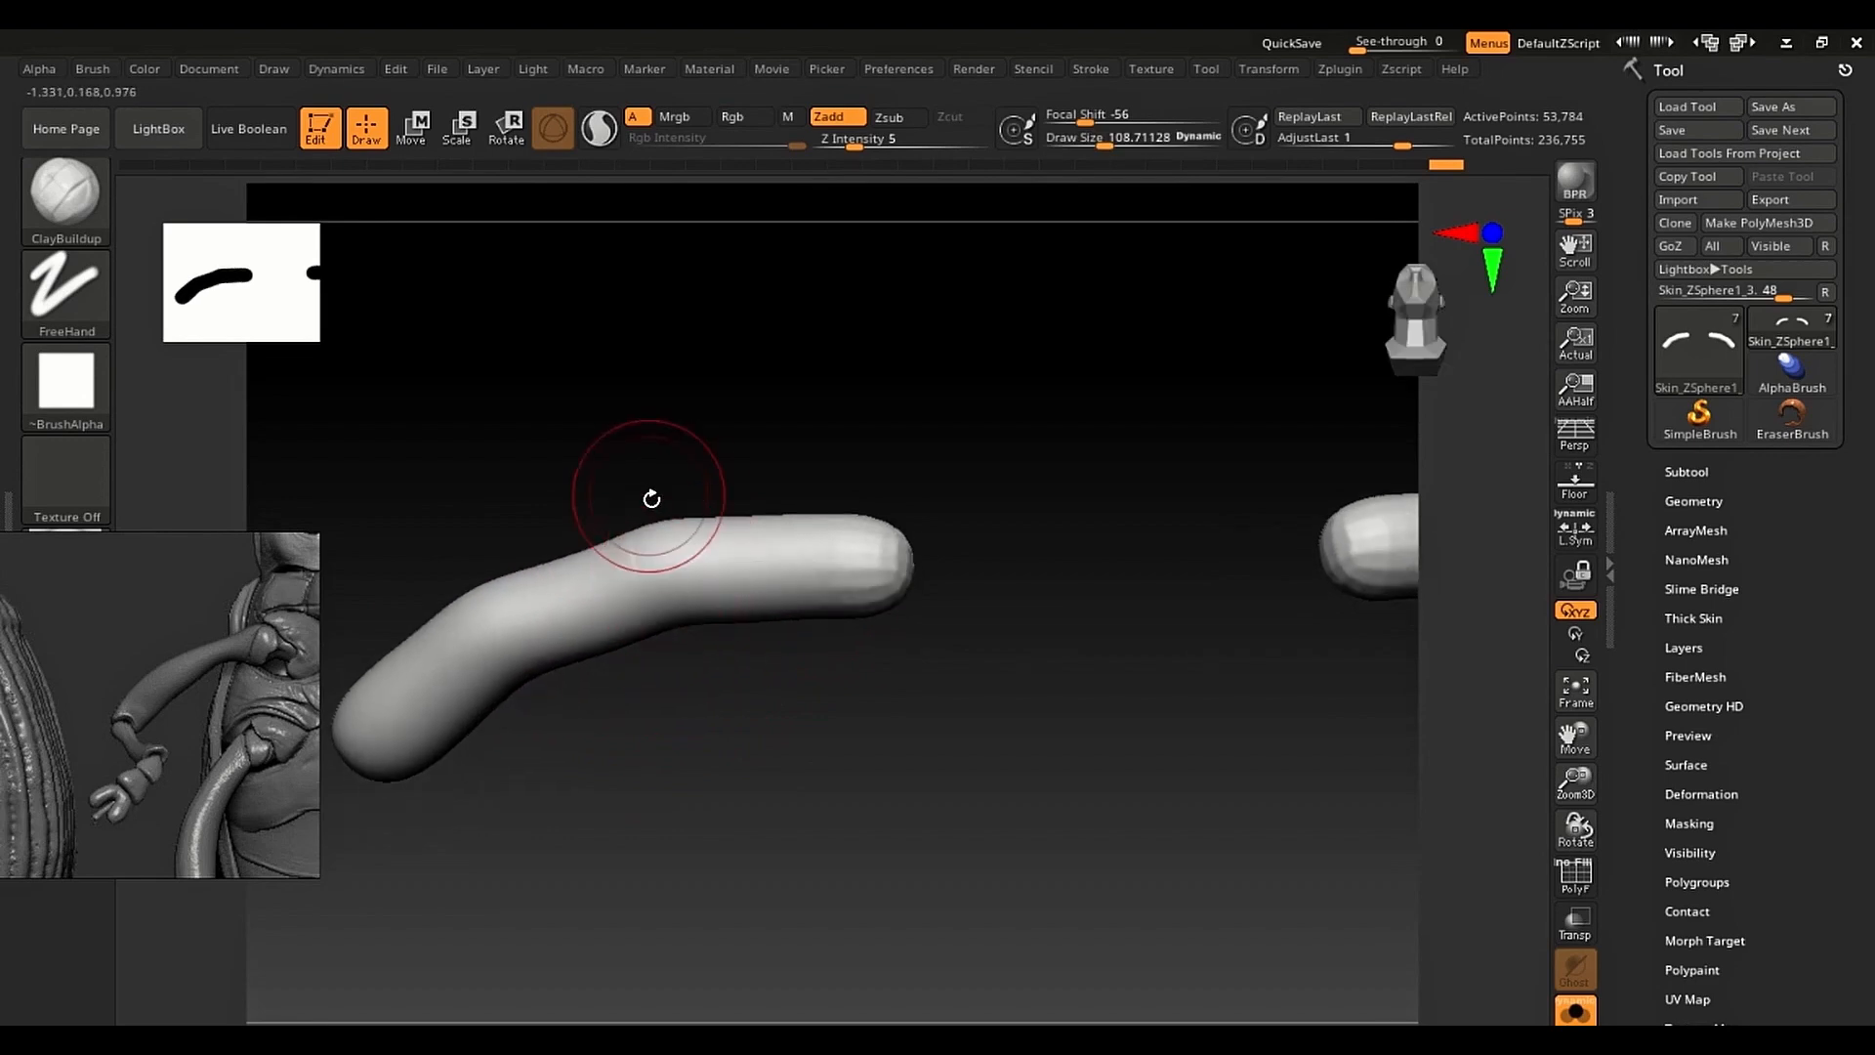
pyautogui.moveTo(651, 500); pyautogui.dragTo(687, 543, button='right')
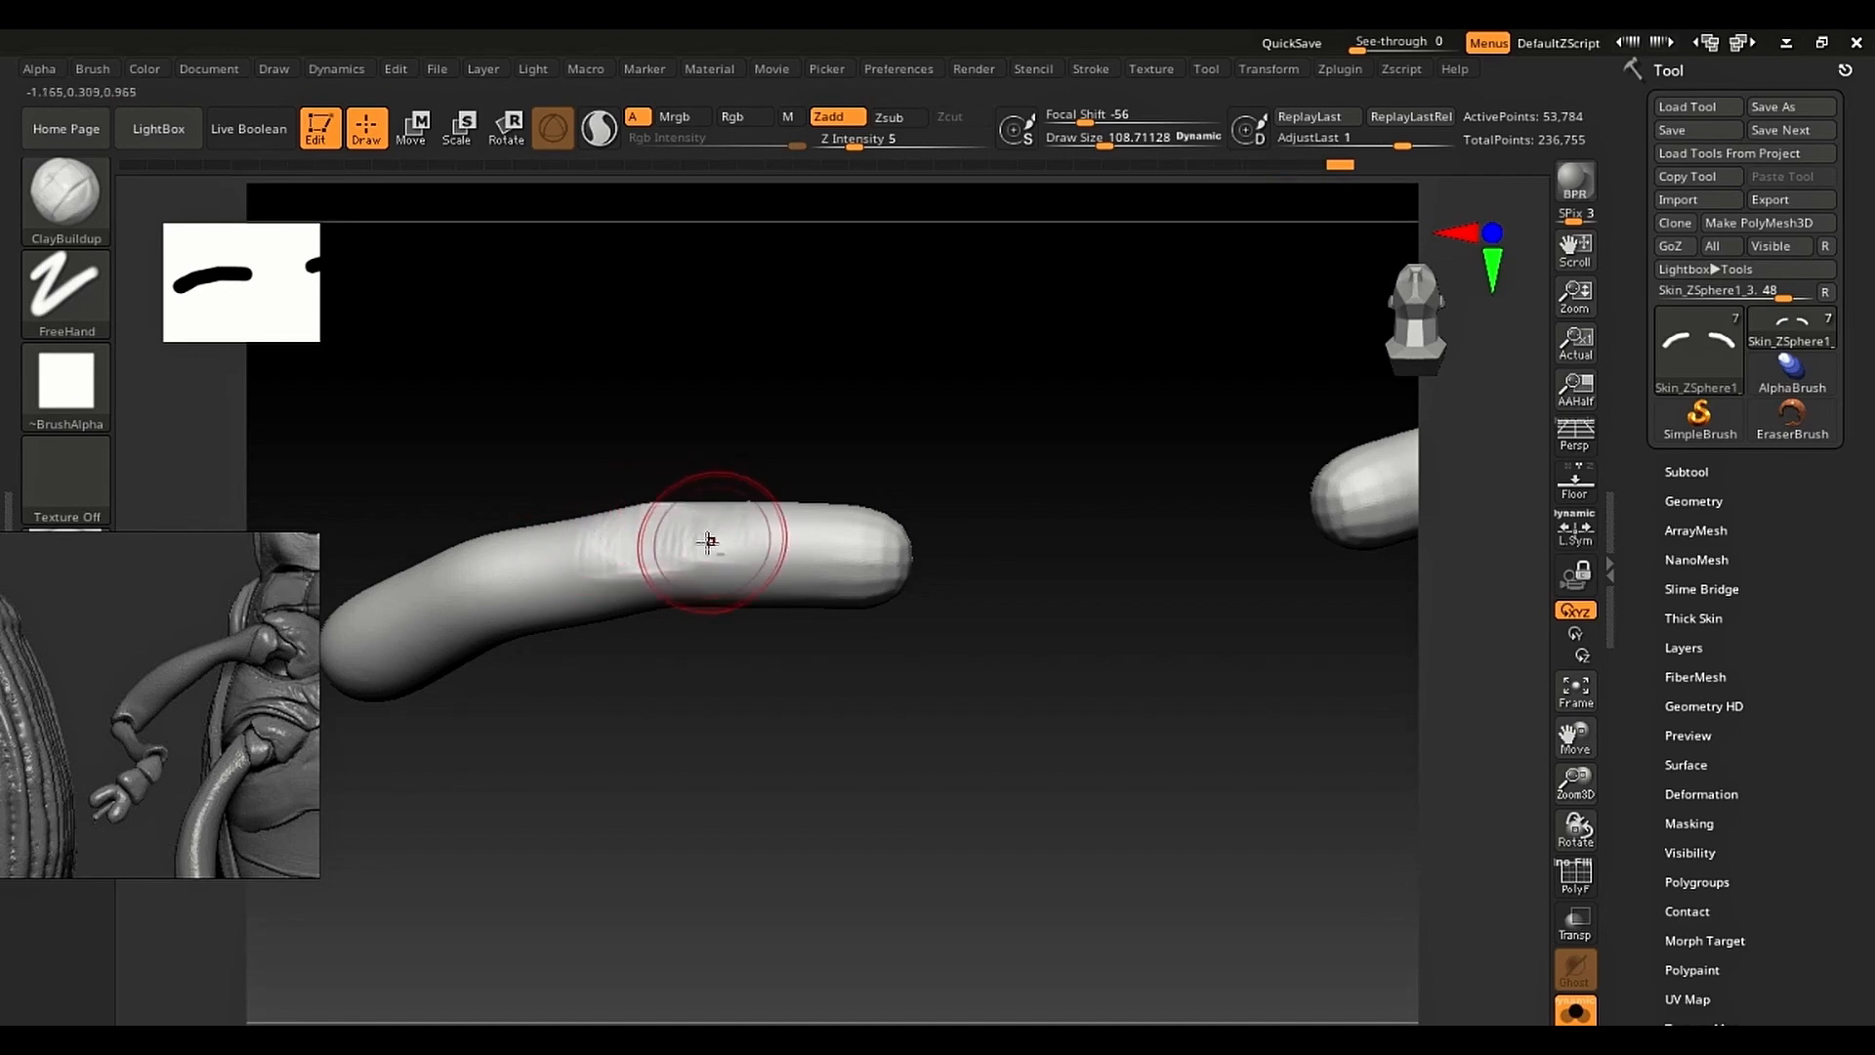
pyautogui.keyDown('shift'); pyautogui.moveTo(758, 537); pyautogui.dragTo(726, 524); pyautogui.keyUp('shift')
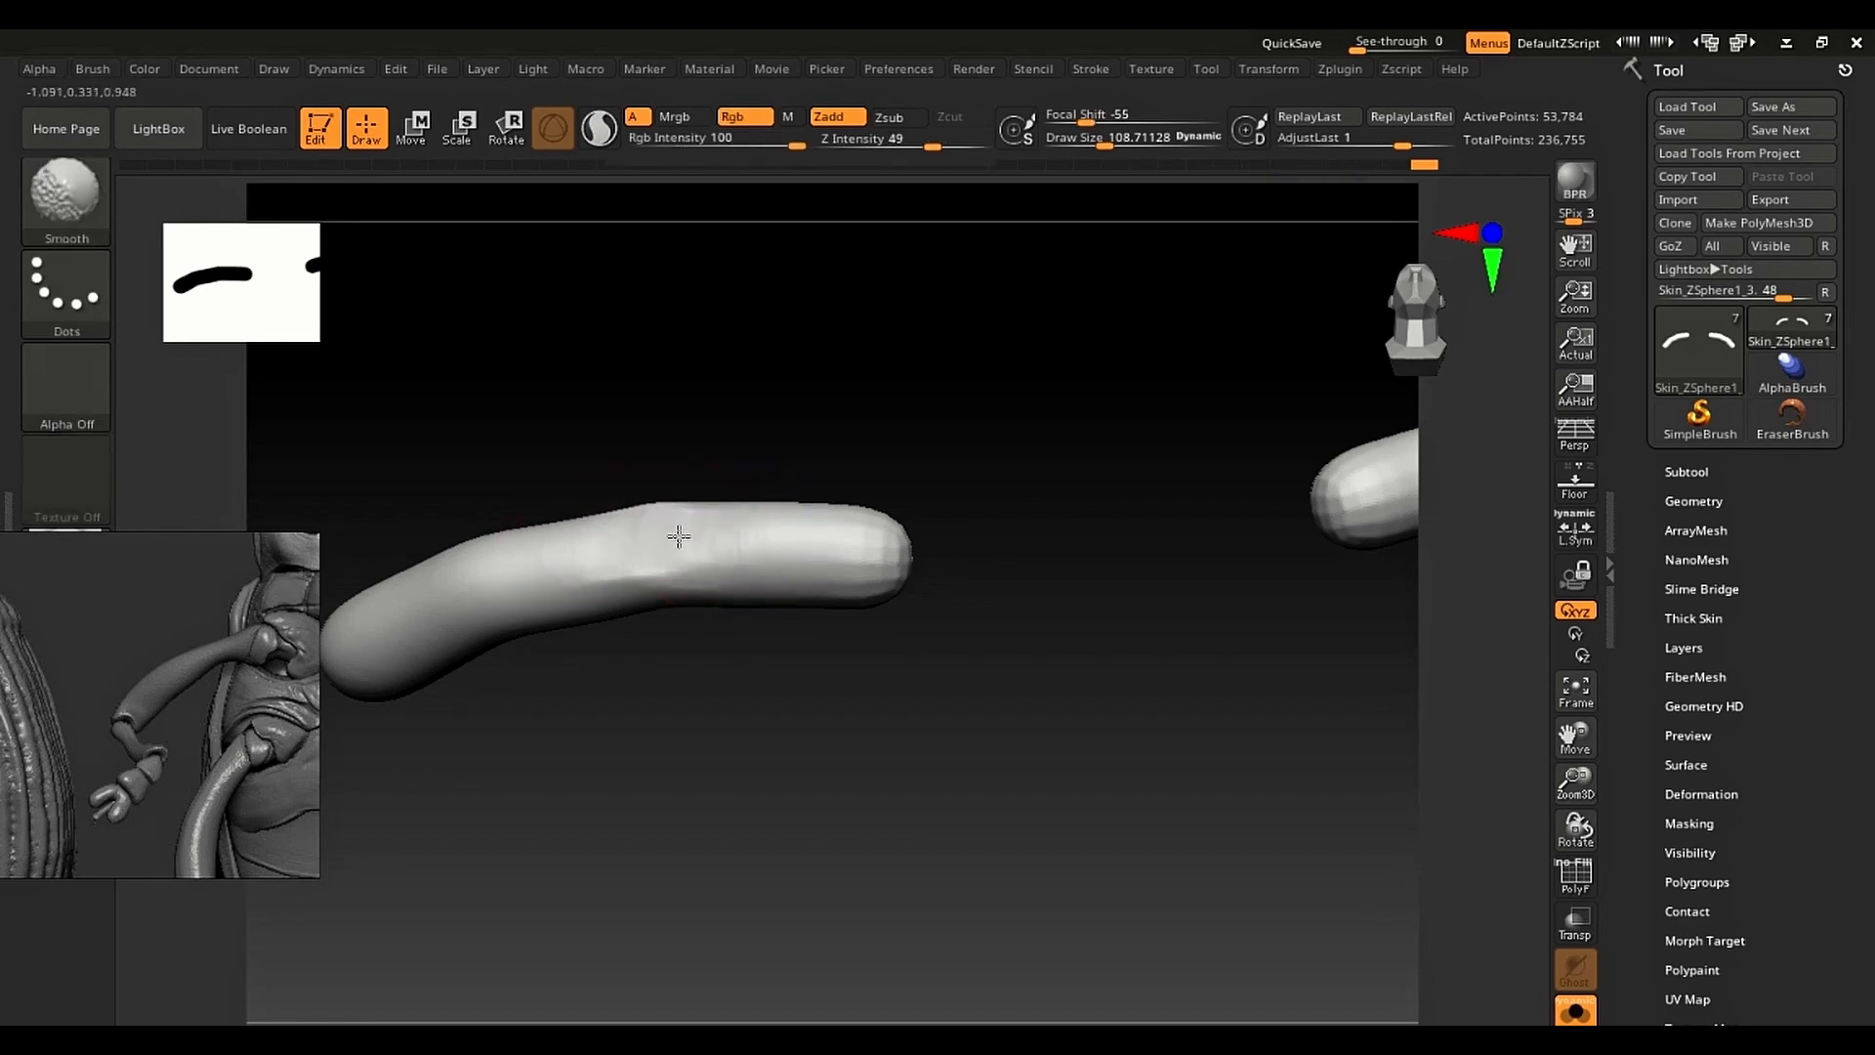
# Step: Add more ClayBuildup volume at the middle leg's inner bend with draw size about 114, and smooth it into the surface
pyautogui.moveTo(700, 586); pyautogui.dragTo(707, 460, button='right')
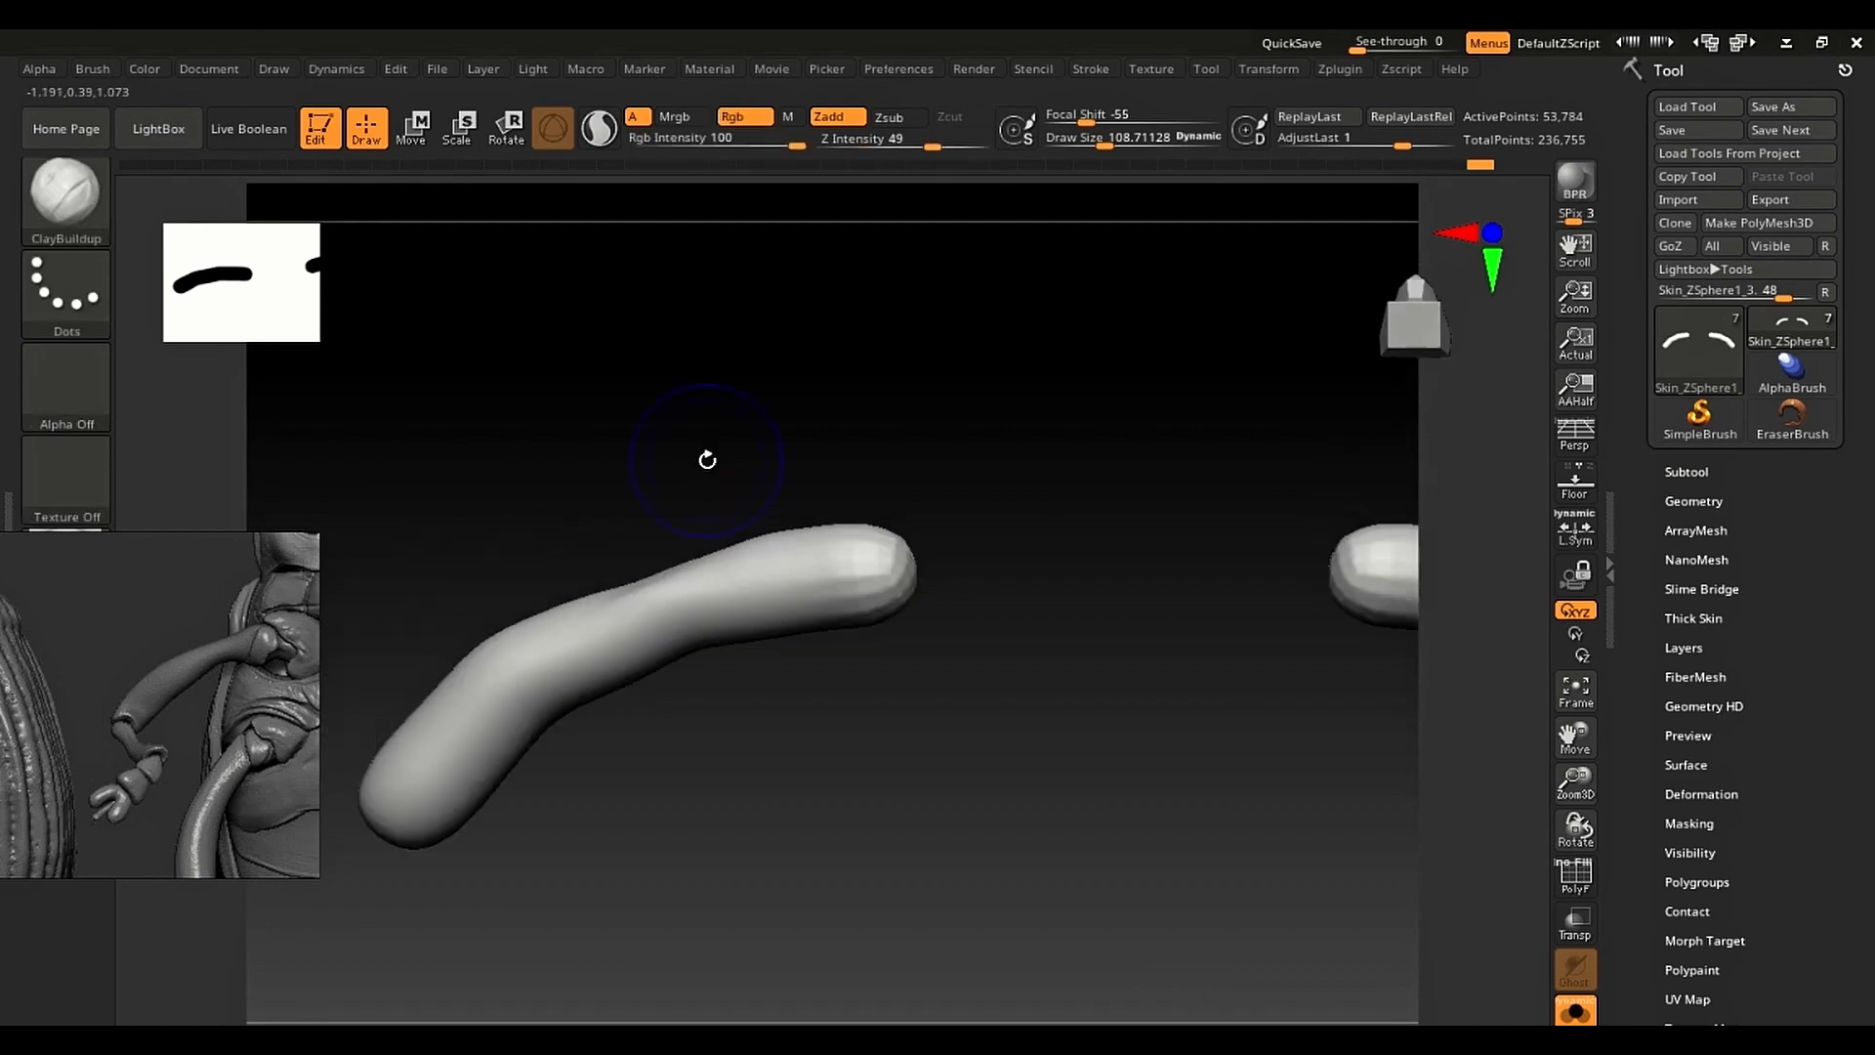
pyautogui.moveTo(705, 537); pyautogui.dragTo(681, 594, button='right')
pyautogui.press('s')
pyautogui.moveTo(674, 596); pyautogui.dragTo(675, 596)
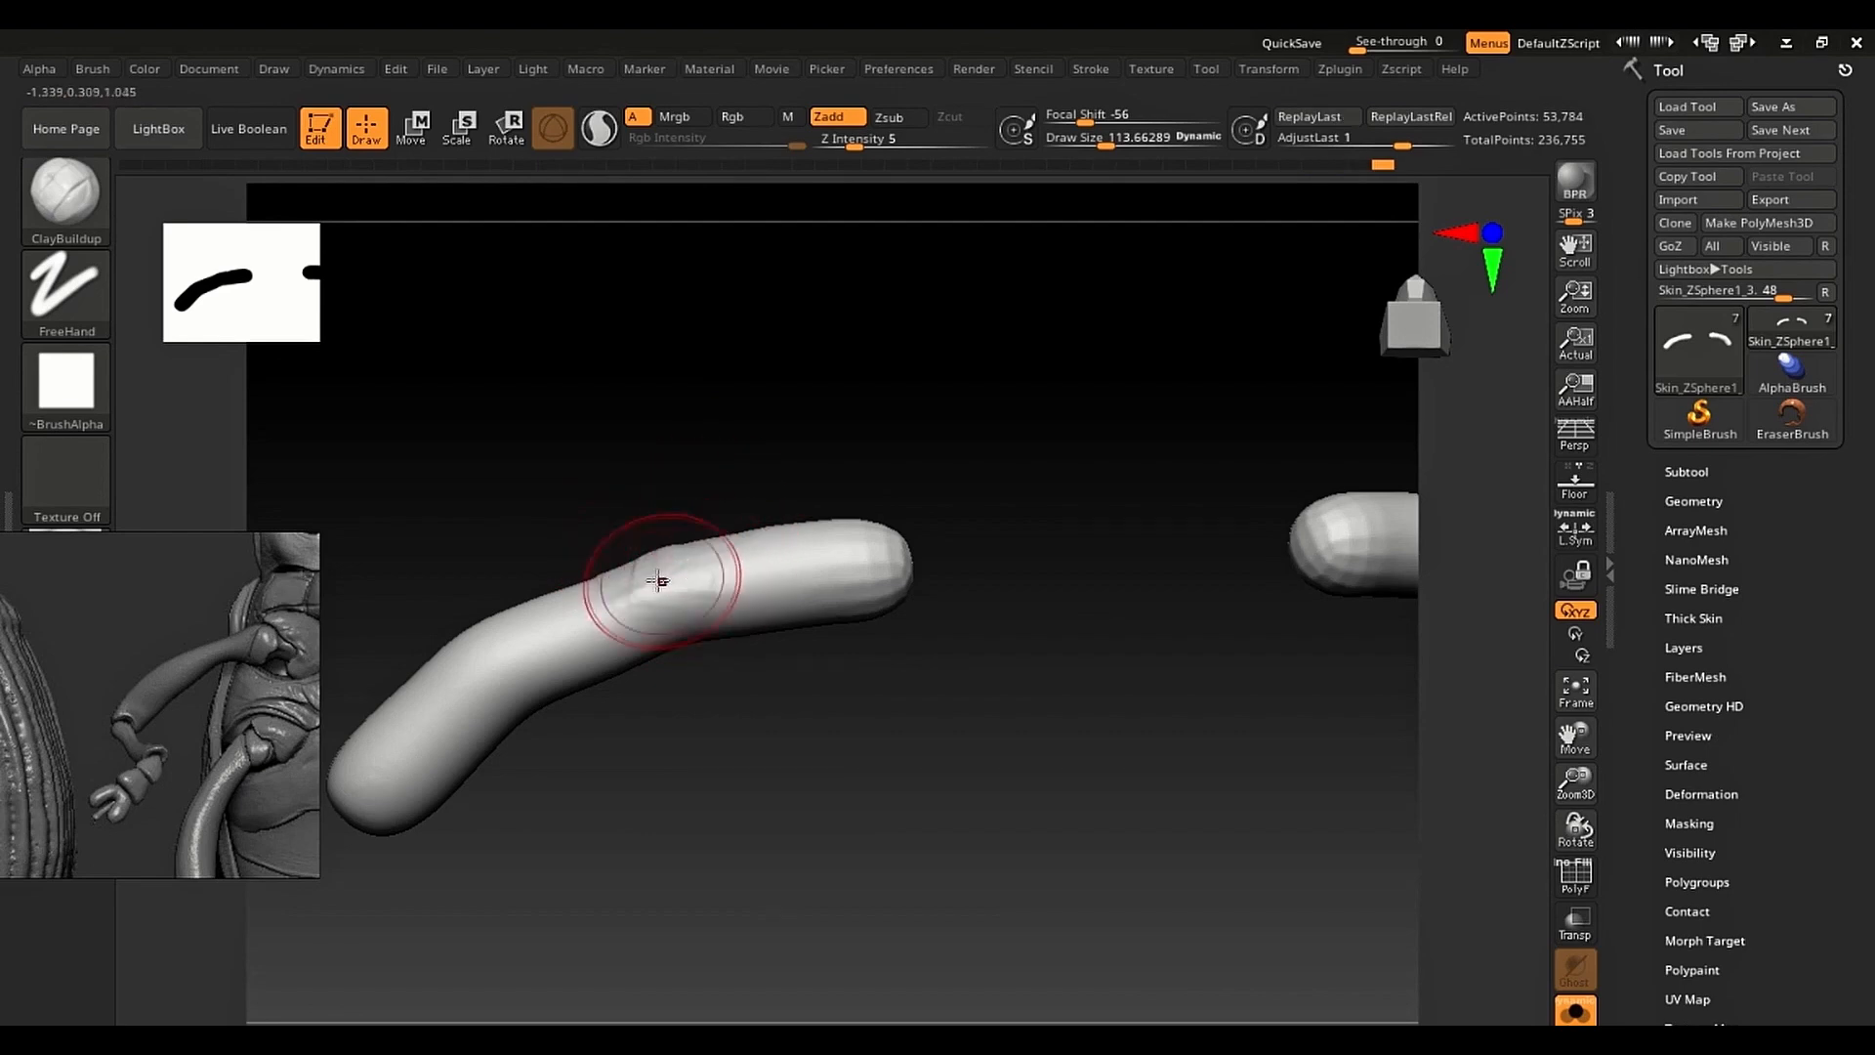
pyautogui.moveTo(657, 582)
pyautogui.keyDown('shift'); pyautogui.mouseDown()
pyautogui.moveTo(627, 602)
pyautogui.moveTo(643, 610)
pyautogui.mouseUp(); pyautogui.keyUp('shift')
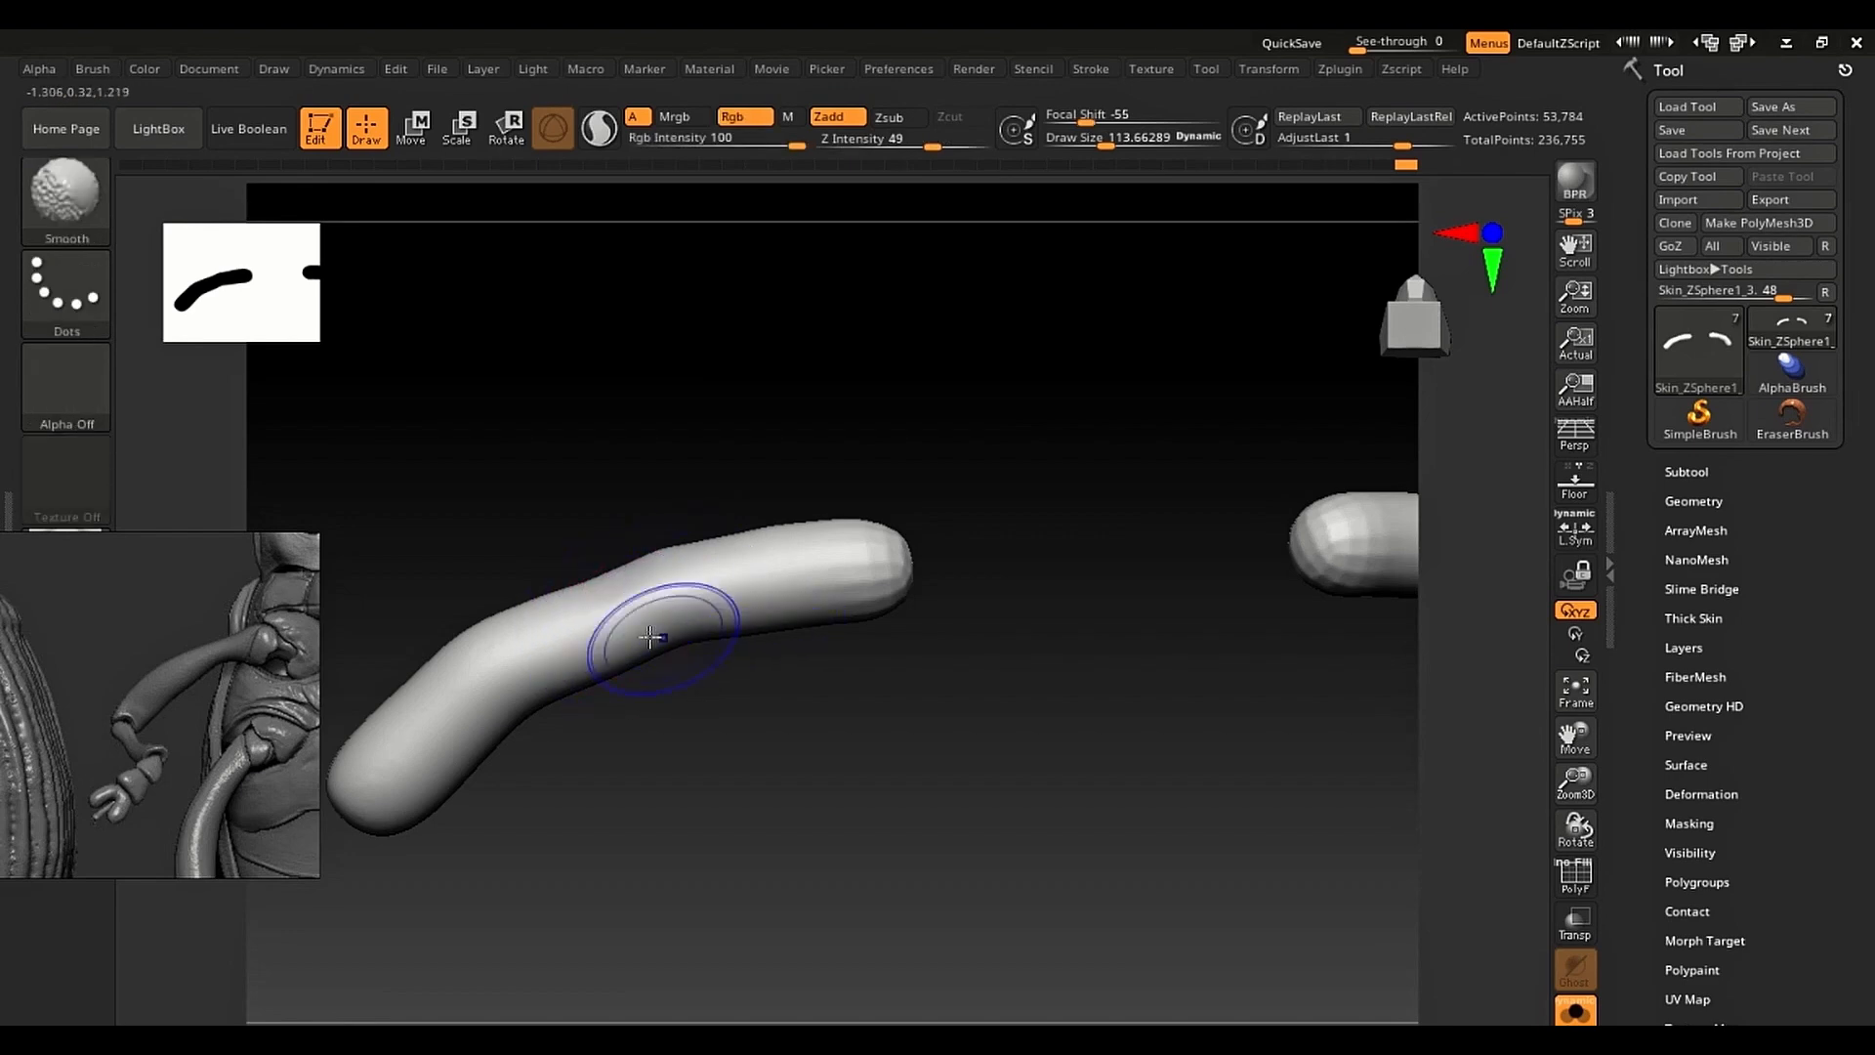
# Step: Turn on PolyFrame display to inspect the leg's mesh and polygroups, and set the brush's draw size to about 54
pyautogui.hotkey('shift', 'f')
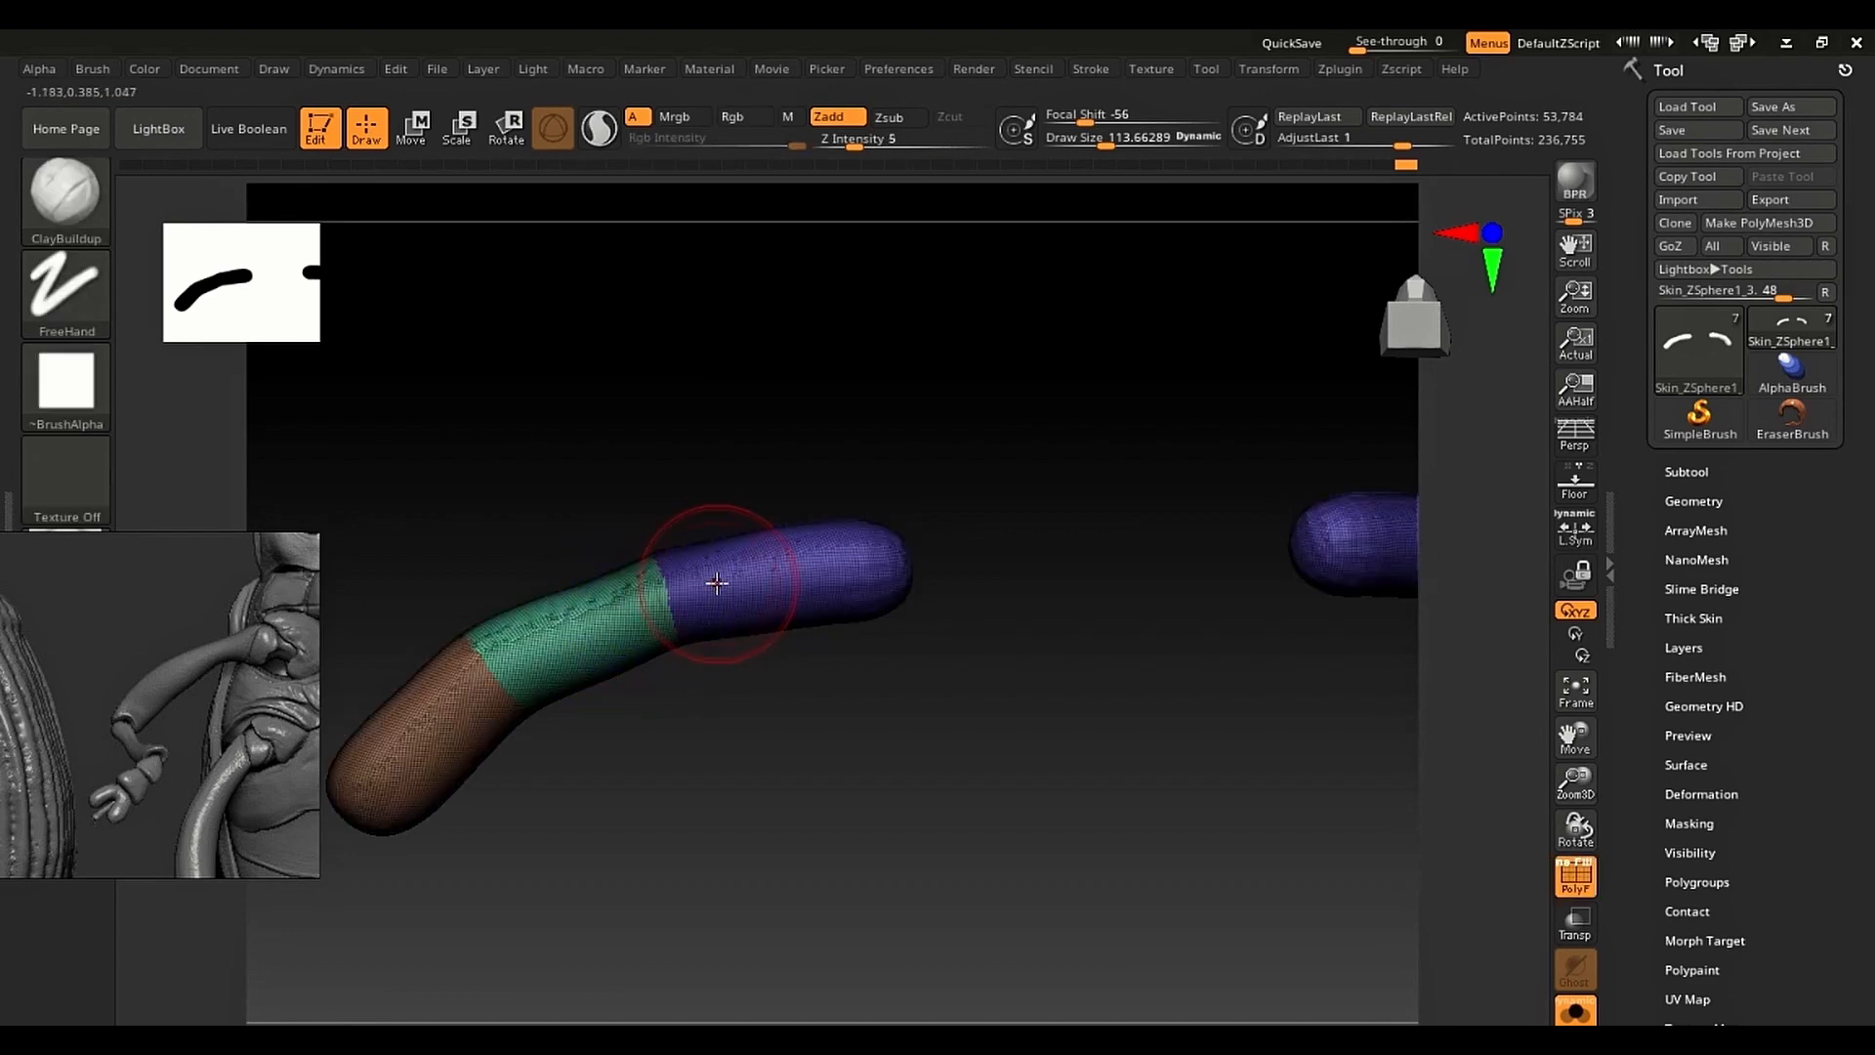
pyautogui.keyDown('ctrl'); pyautogui.moveTo(674, 636); pyautogui.dragTo(1080, 918, button='right'); pyautogui.keyUp('ctrl')
pyautogui.press('s')
pyautogui.moveTo(969, 616); pyautogui.dragTo(954, 618)
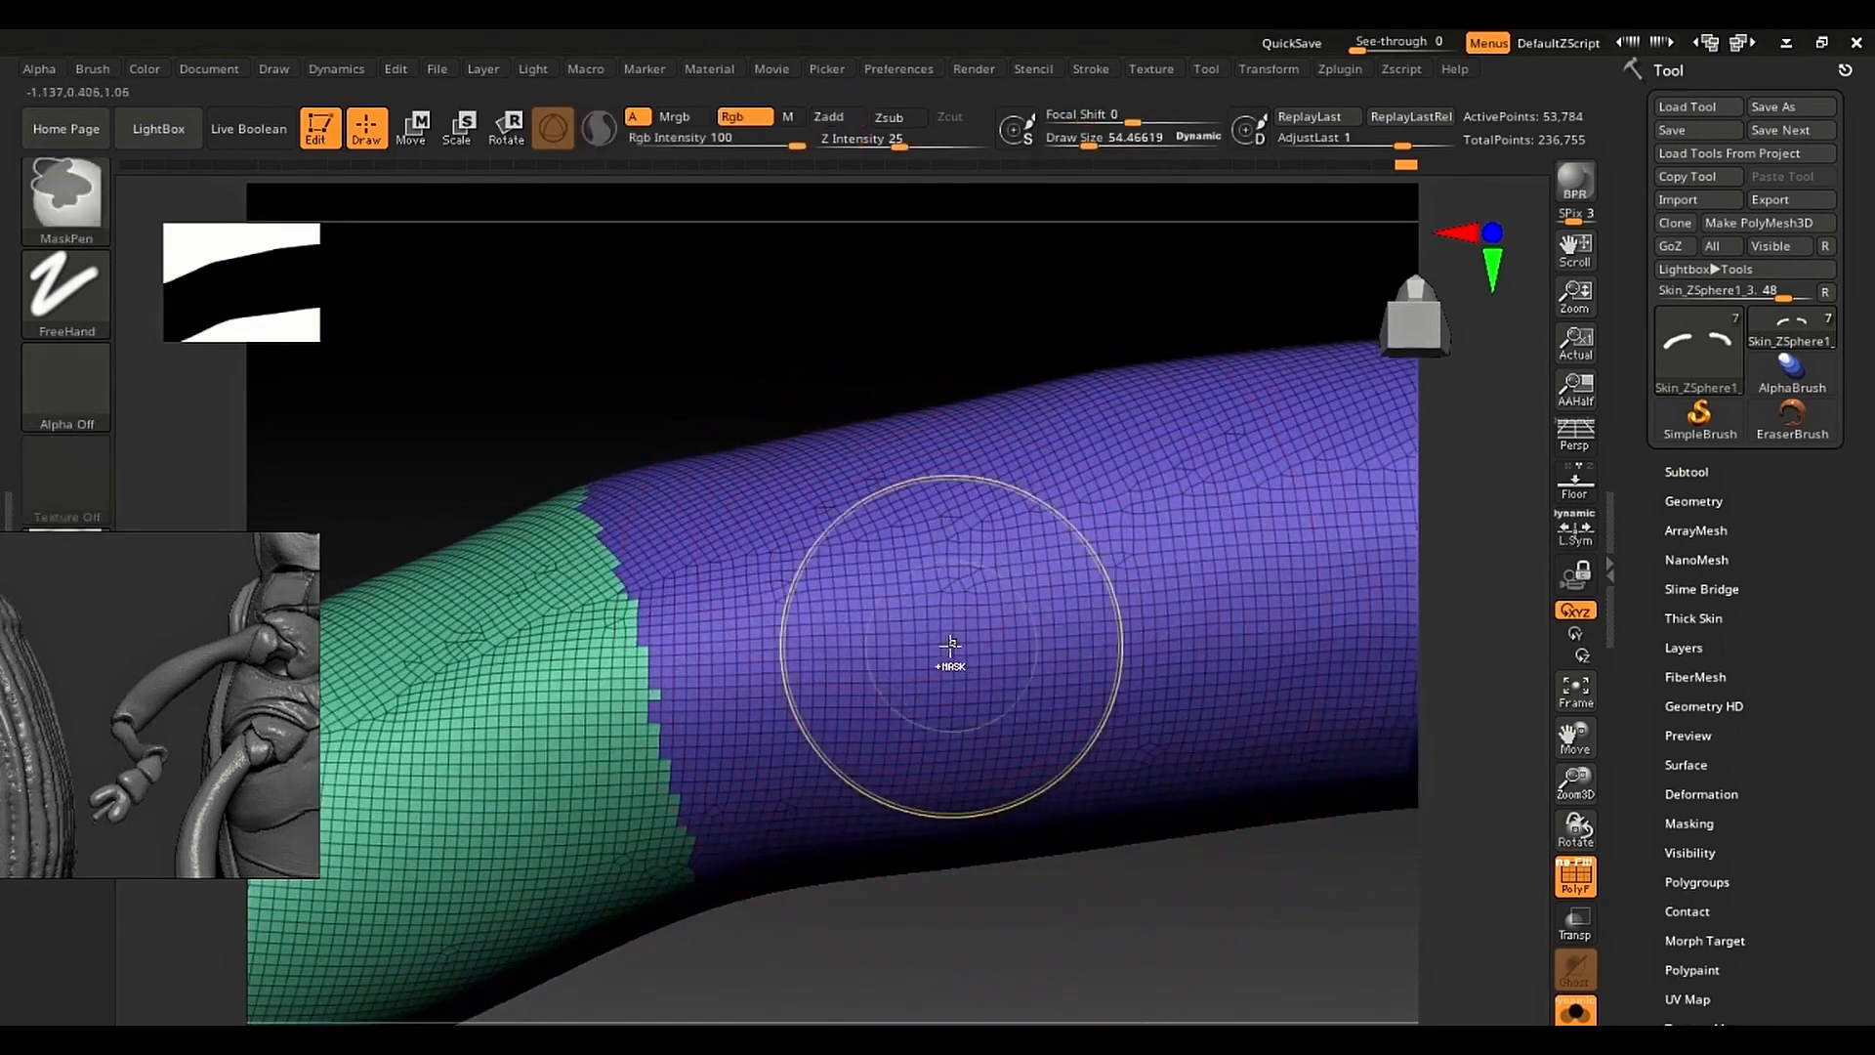
pyautogui.moveTo(951, 648)
pyautogui.keyDown('ctrl'); pyautogui.mouseDown(button='right')
pyautogui.moveTo(834, 694)
pyautogui.moveTo(753, 612)
pyautogui.mouseUp(button='right'); pyautogui.keyUp('ctrl')
pyautogui.moveTo(691, 551)
pyautogui.keyDown('alt'); pyautogui.mouseDown(button='right')
pyautogui.moveTo(652, 644)
pyautogui.moveTo(732, 770)
pyautogui.moveTo(678, 720)
pyautogui.mouseUp(button='right'); pyautogui.keyUp('alt')
# Step: Remesh the middle legs with ZRemesher at a target polygons count of about 1.19
pyautogui.press('shift')
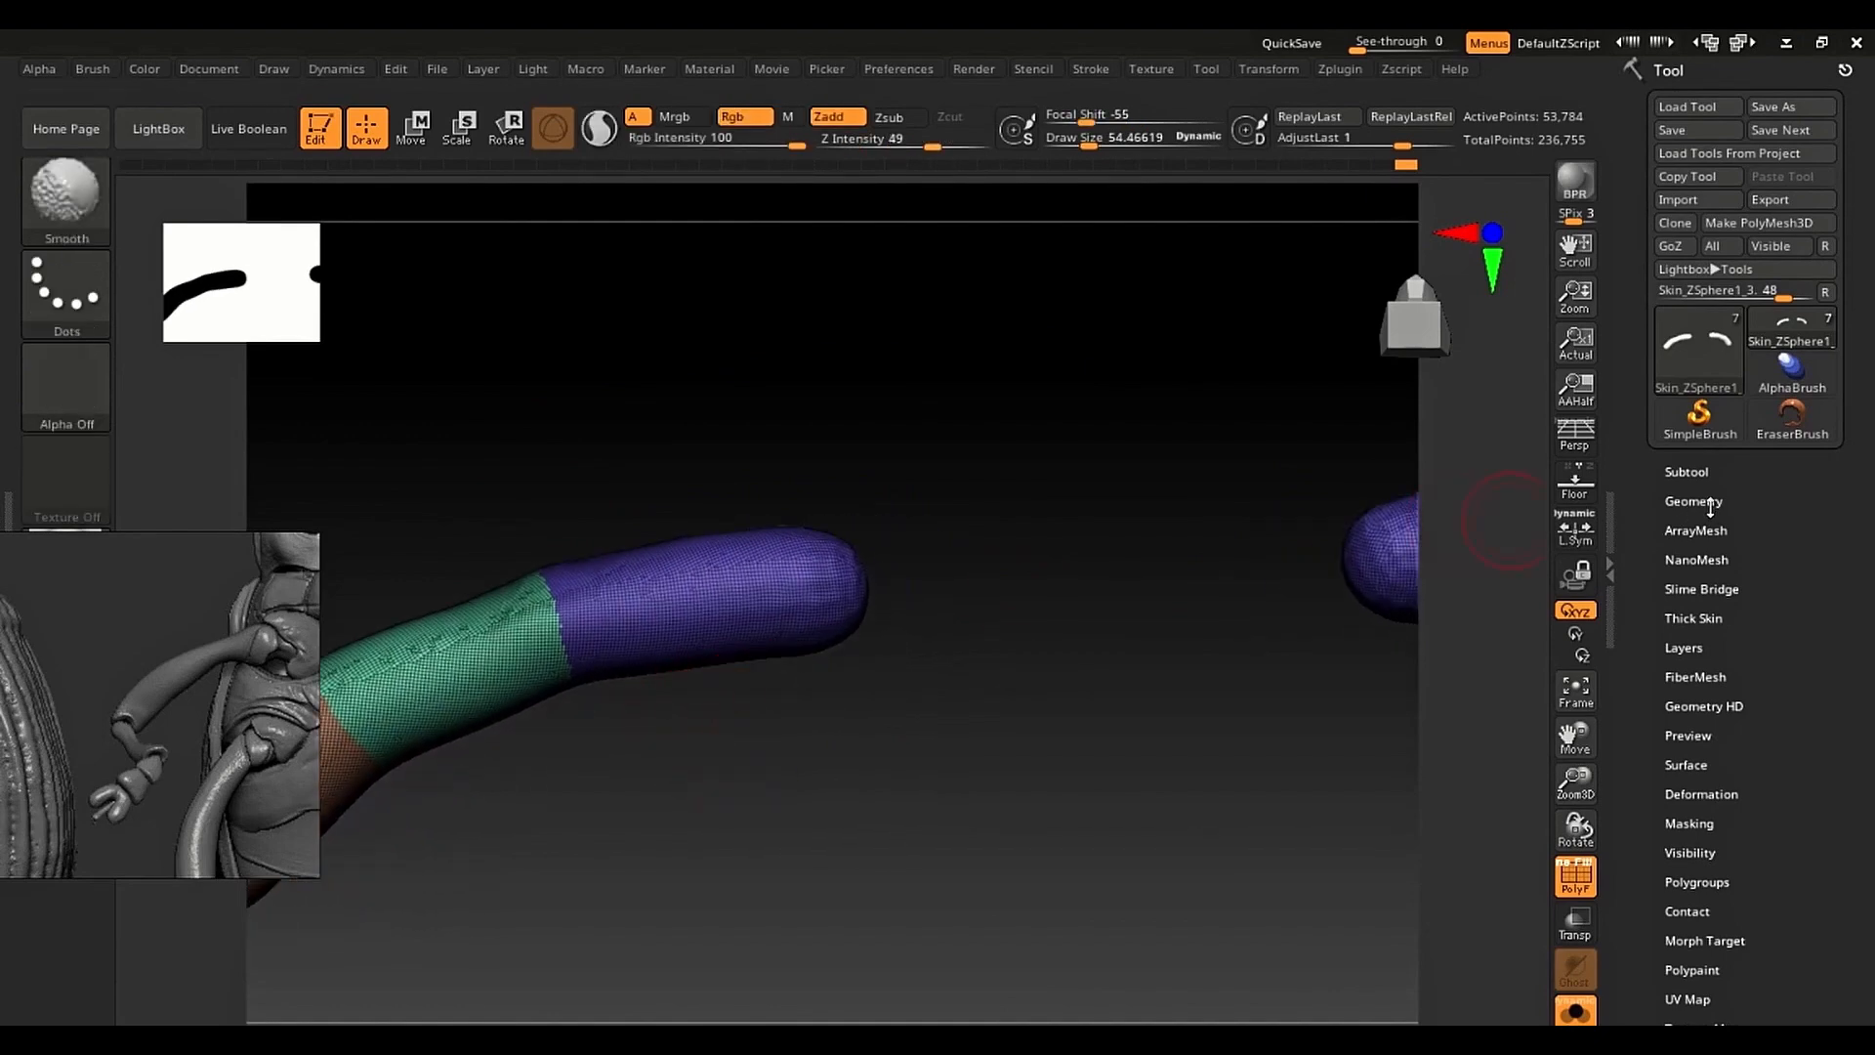
pyautogui.click(1700, 501)
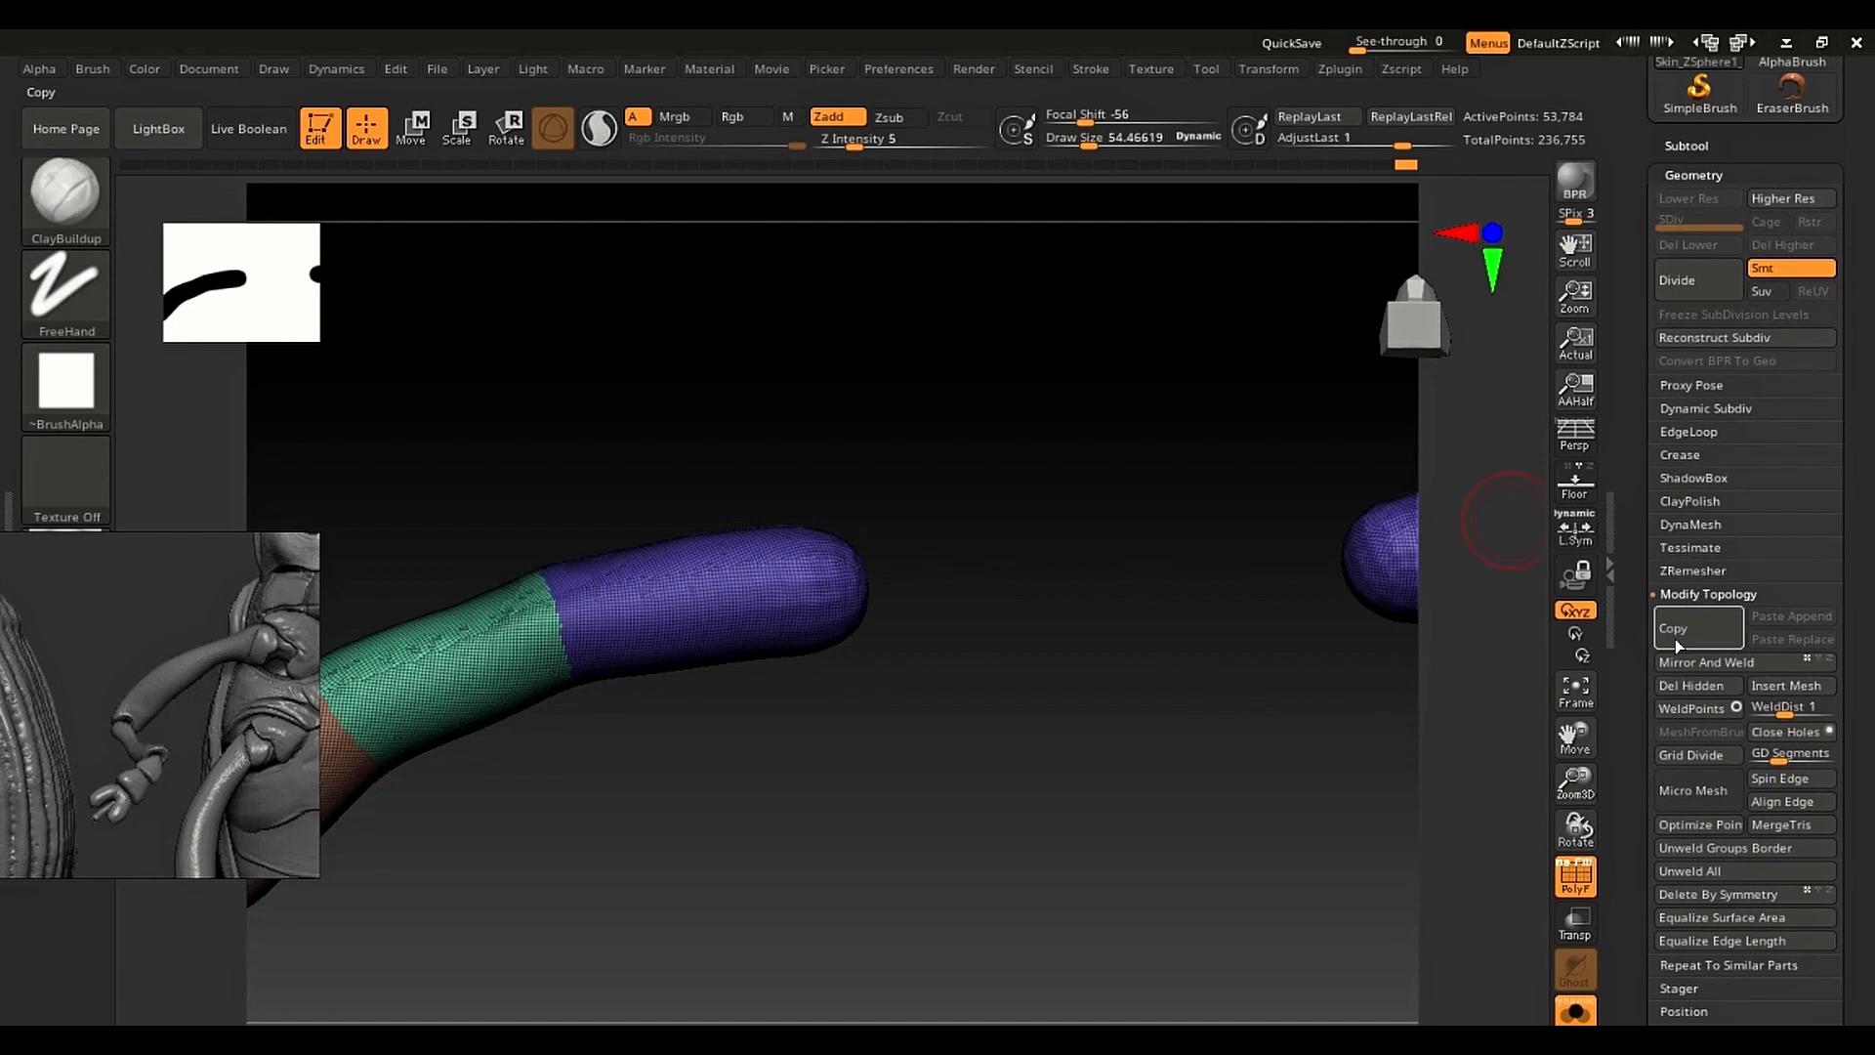
pyautogui.keyDown('shift'); pyautogui.click(1674, 568); pyautogui.keyUp('shift')
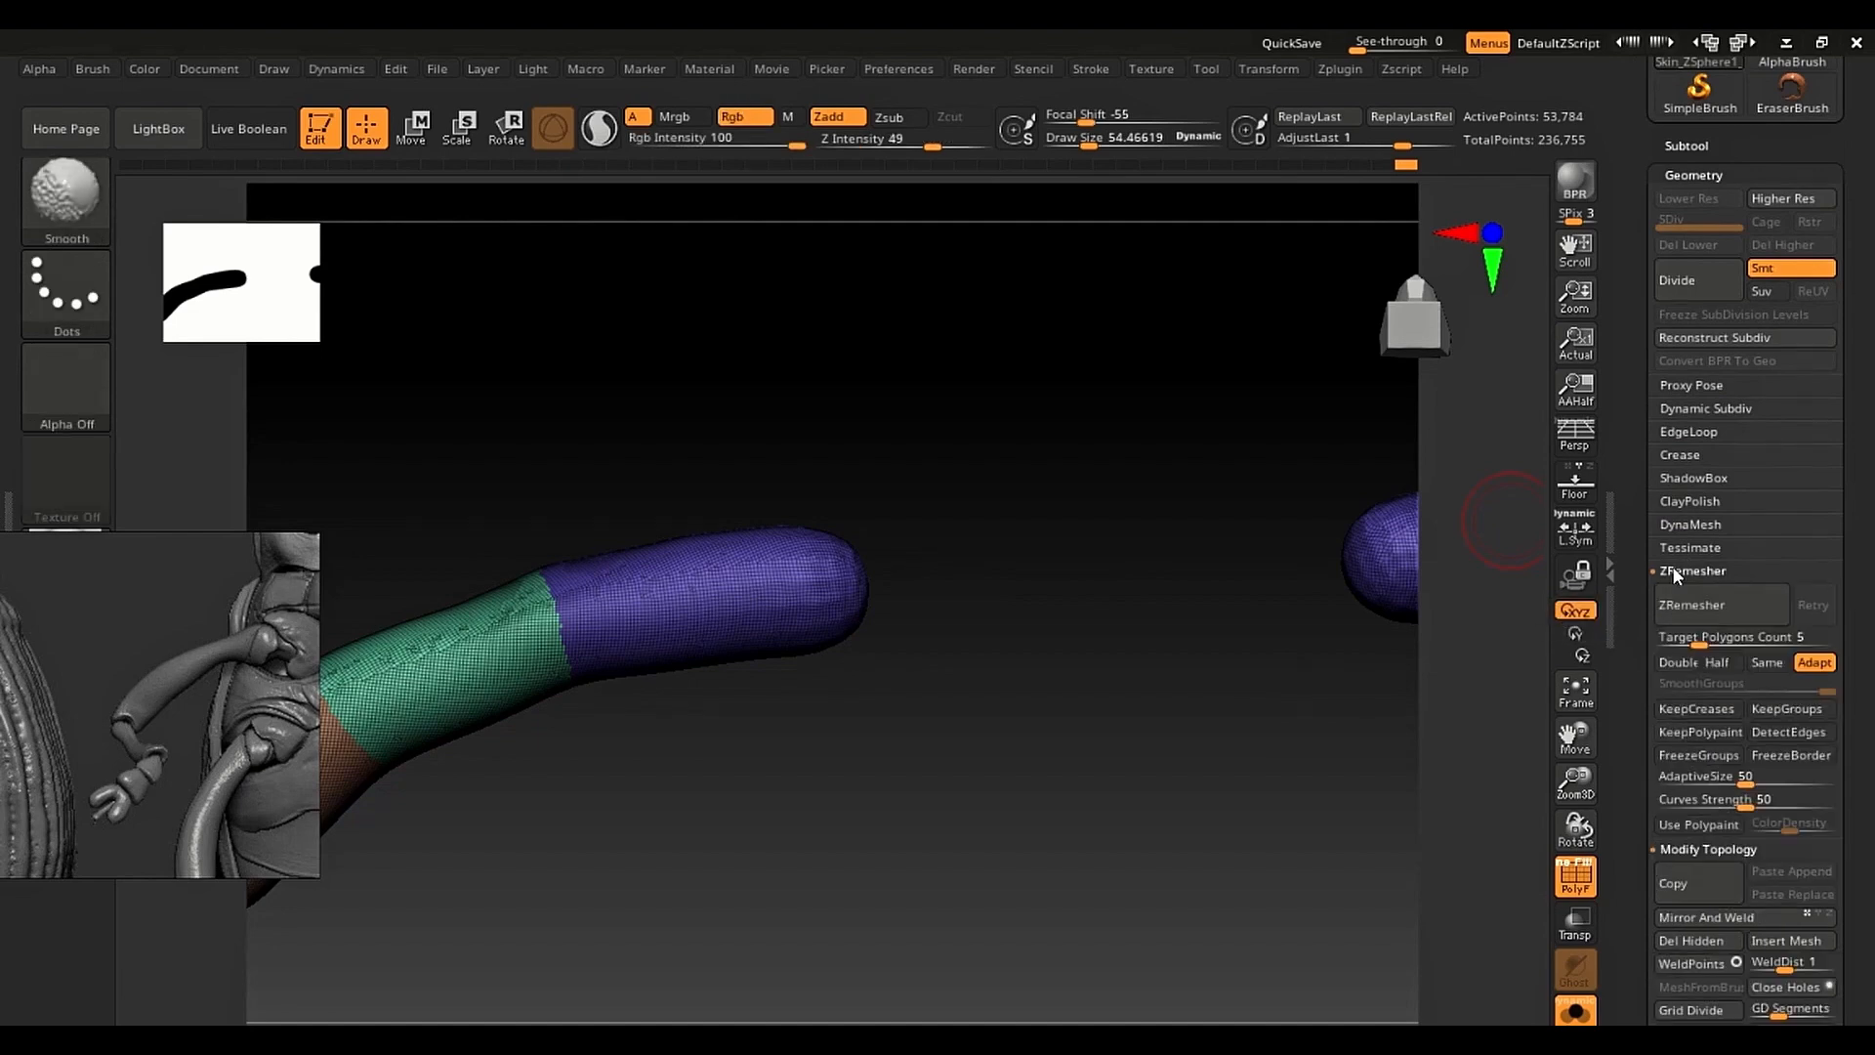
pyautogui.moveTo(1700, 639); pyautogui.dragTo(1683, 636)
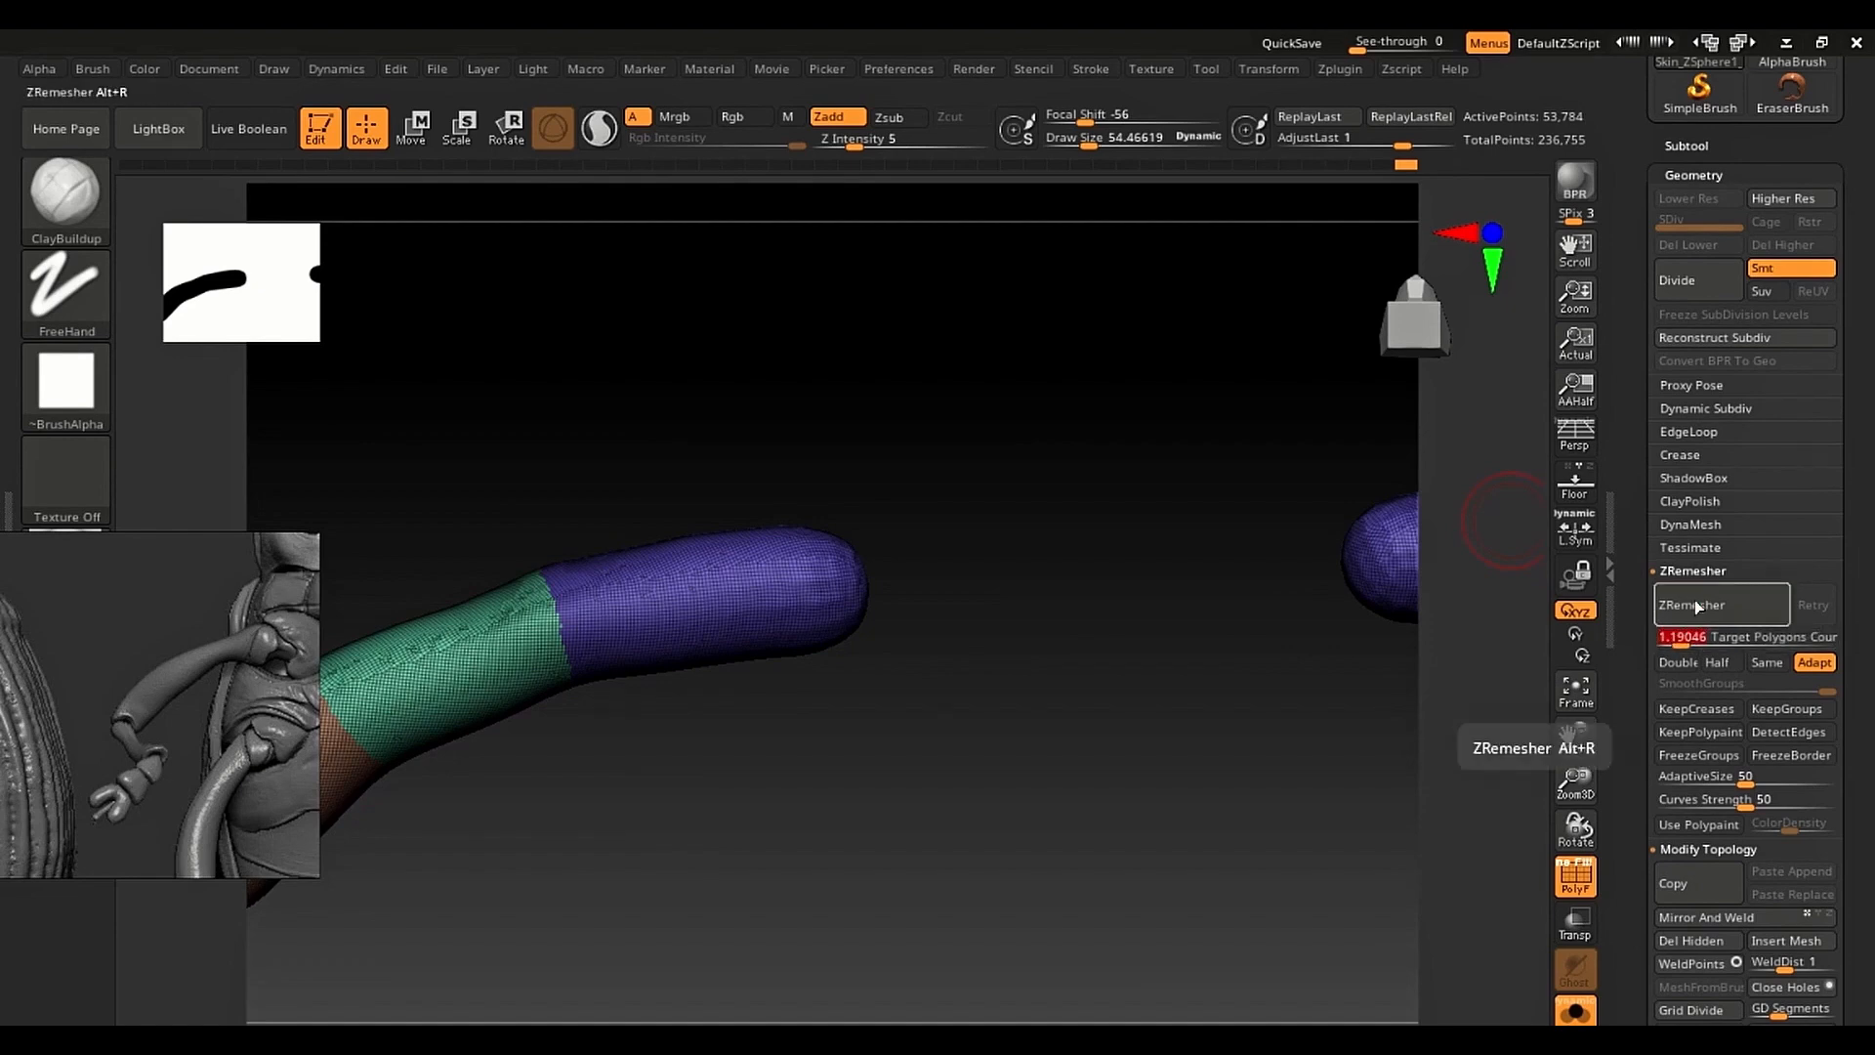
pyautogui.click(1696, 605)
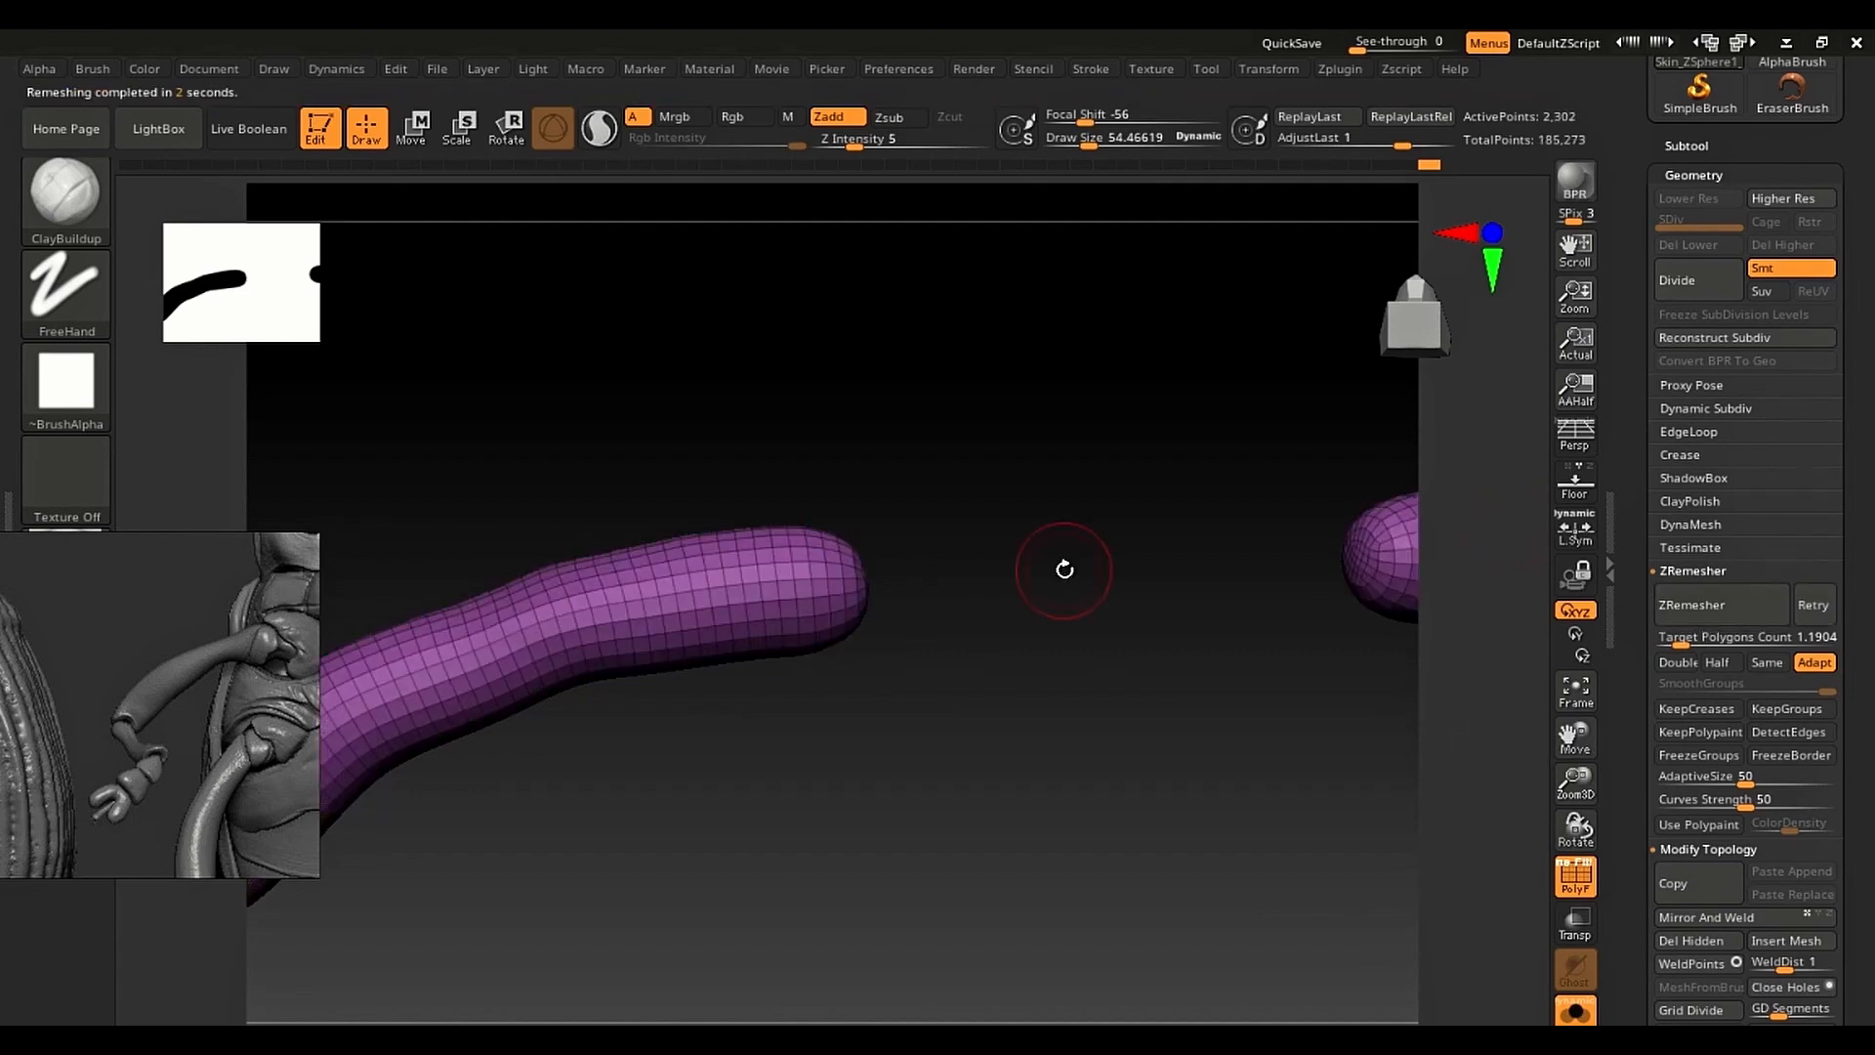
# Step: Turn off PolyFrame display and smooth the middle leg's upper segment at draw size about 119
pyautogui.press('s')
pyautogui.moveTo(816, 550); pyautogui.dragTo(828, 549)
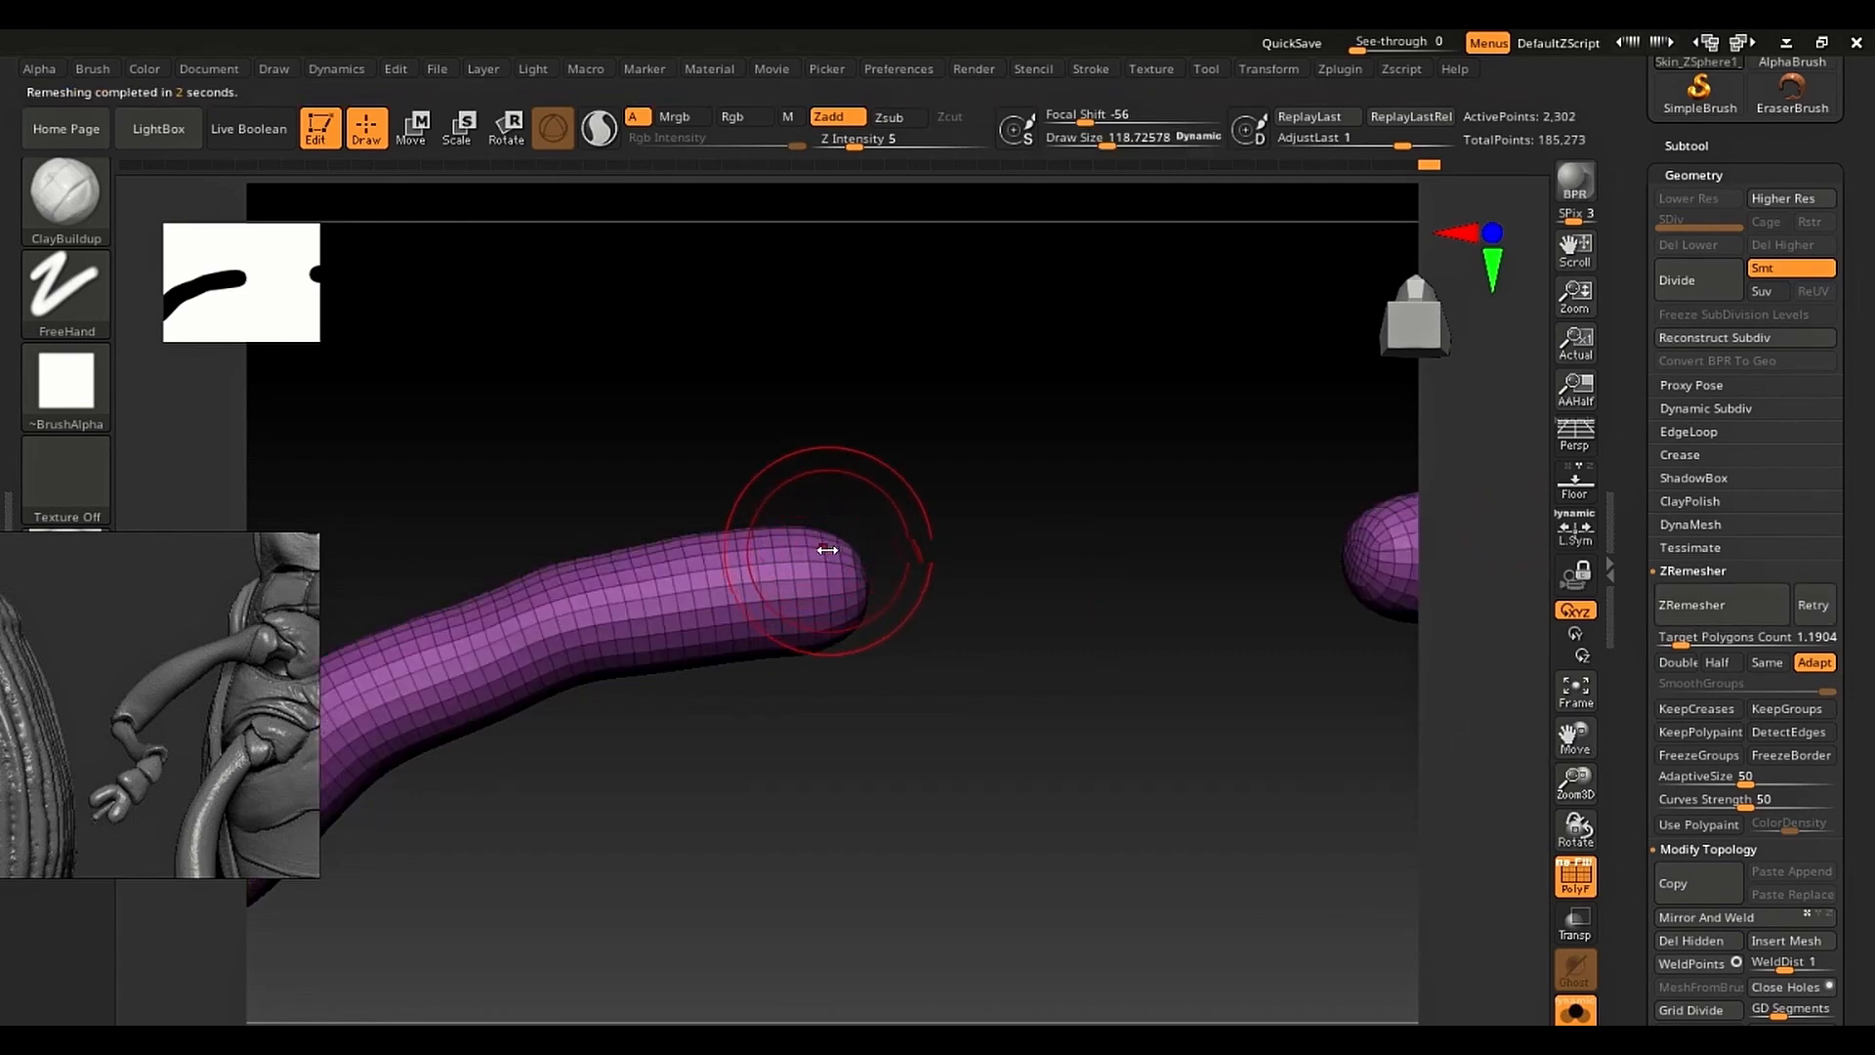
pyautogui.press('shift')
pyautogui.keyDown('ctrl'); pyautogui.moveTo(567, 603); pyautogui.dragTo(503, 558, button='right'); pyautogui.keyUp('ctrl')
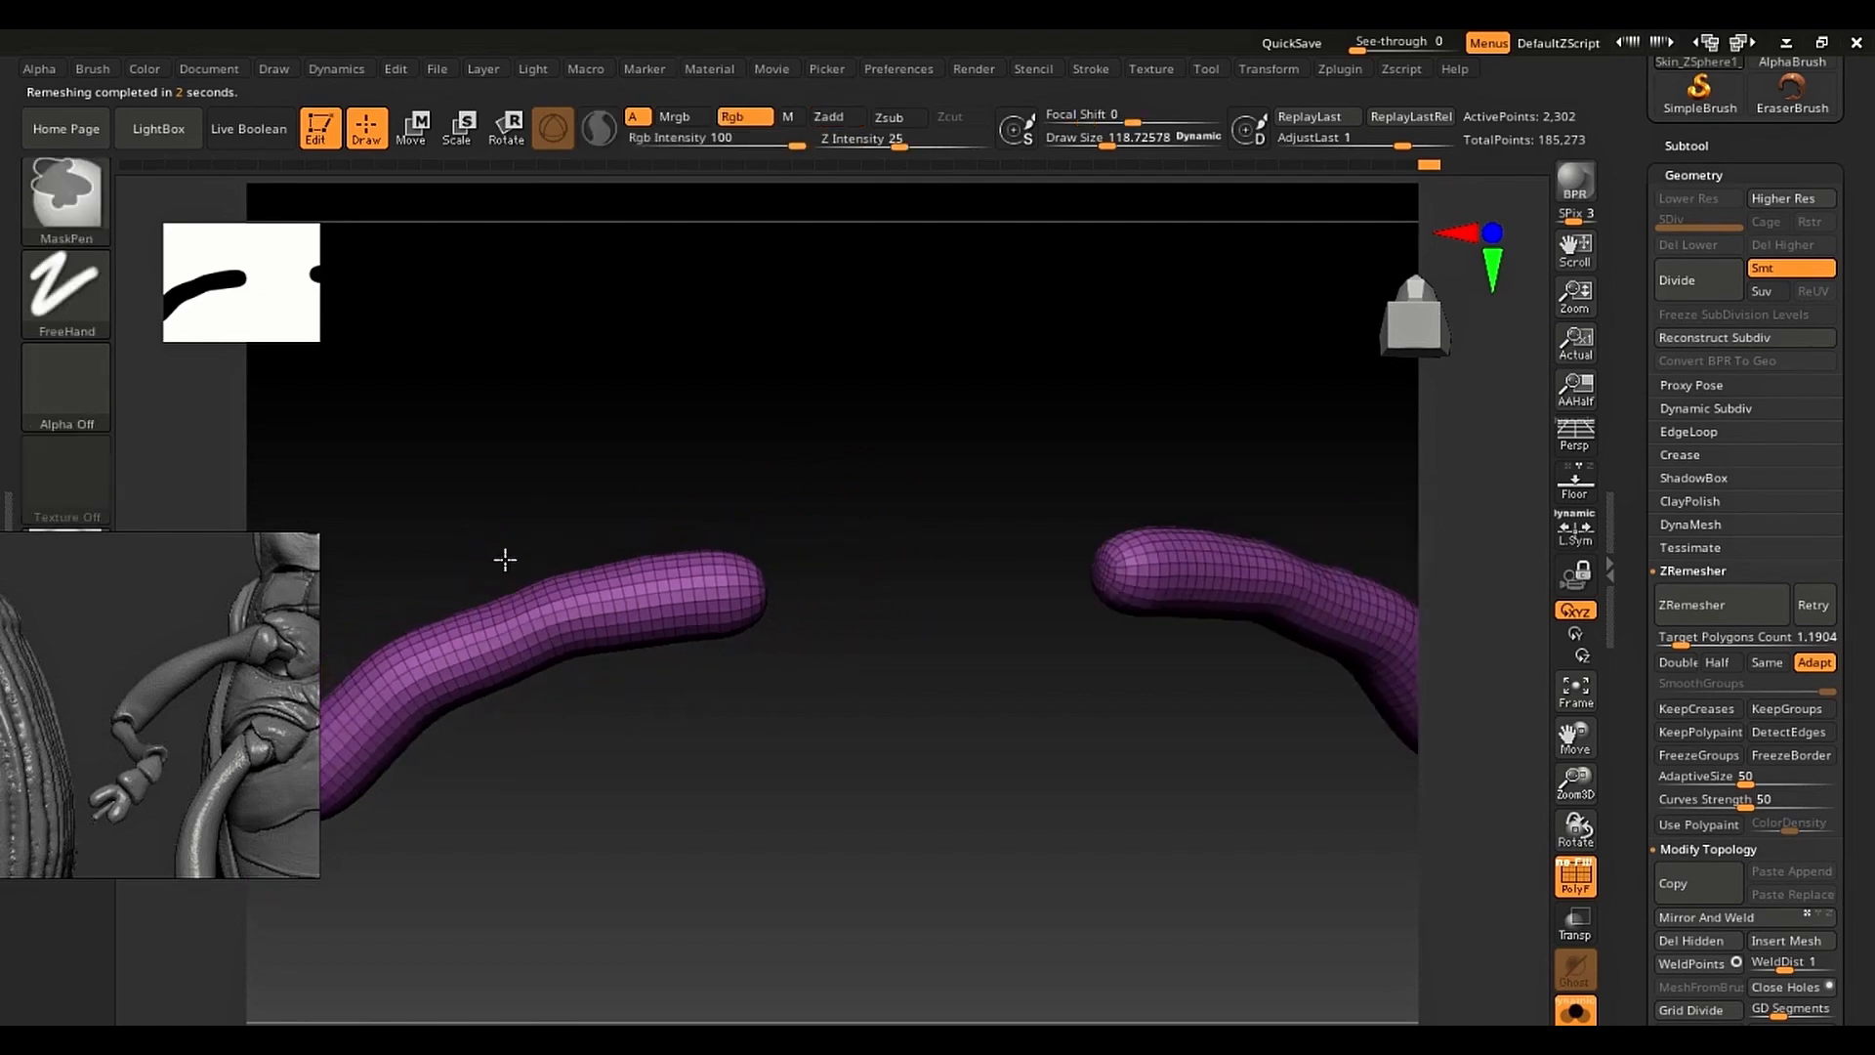
pyautogui.hotkey('shift', 'f')
pyautogui.moveTo(557, 611)
pyautogui.keyDown('shift'); pyautogui.mouseDown()
pyautogui.moveTo(459, 661)
pyautogui.moveTo(515, 641)
pyautogui.mouseUp(); pyautogui.keyUp('shift')
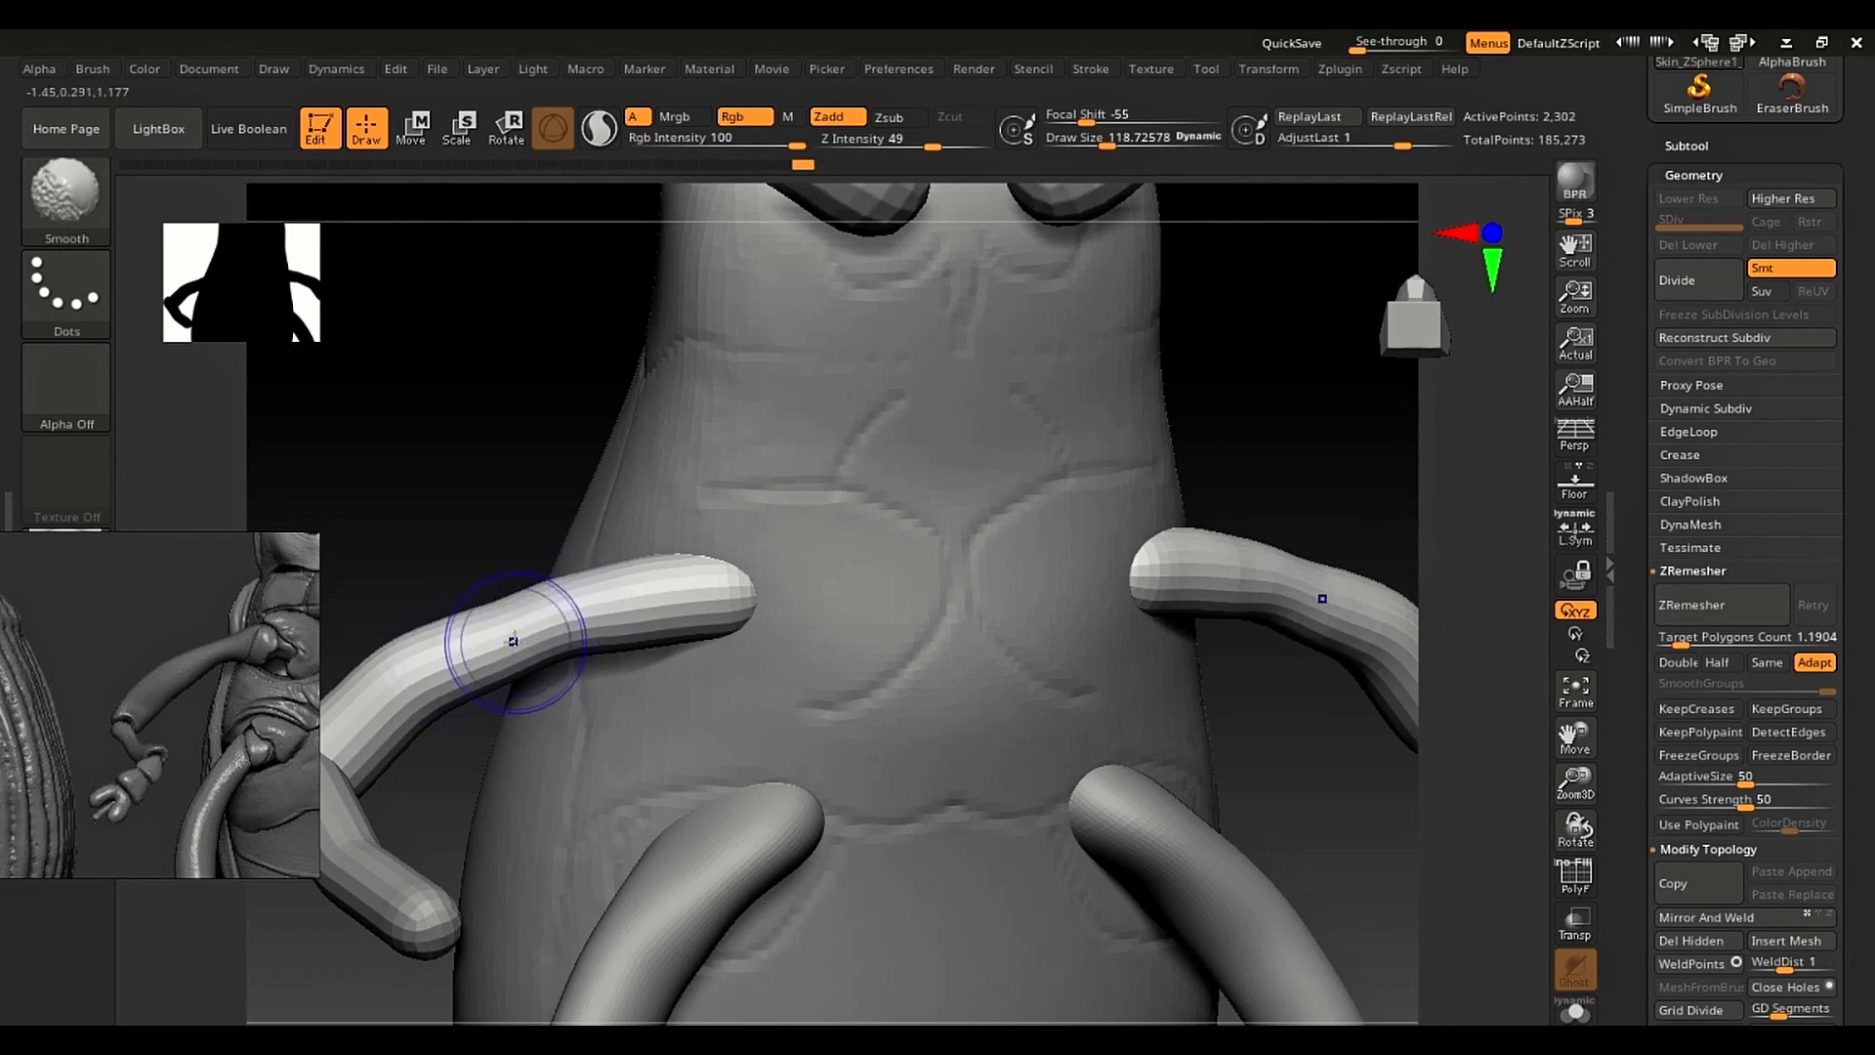
pyautogui.keyDown('alt'); pyautogui.moveTo(514, 640); pyautogui.dragTo(646, 607, button='right'); pyautogui.keyUp('alt')
pyautogui.keyDown('shift'); pyautogui.moveTo(543, 657); pyautogui.dragTo(639, 621); pyautogui.keyUp('shift')
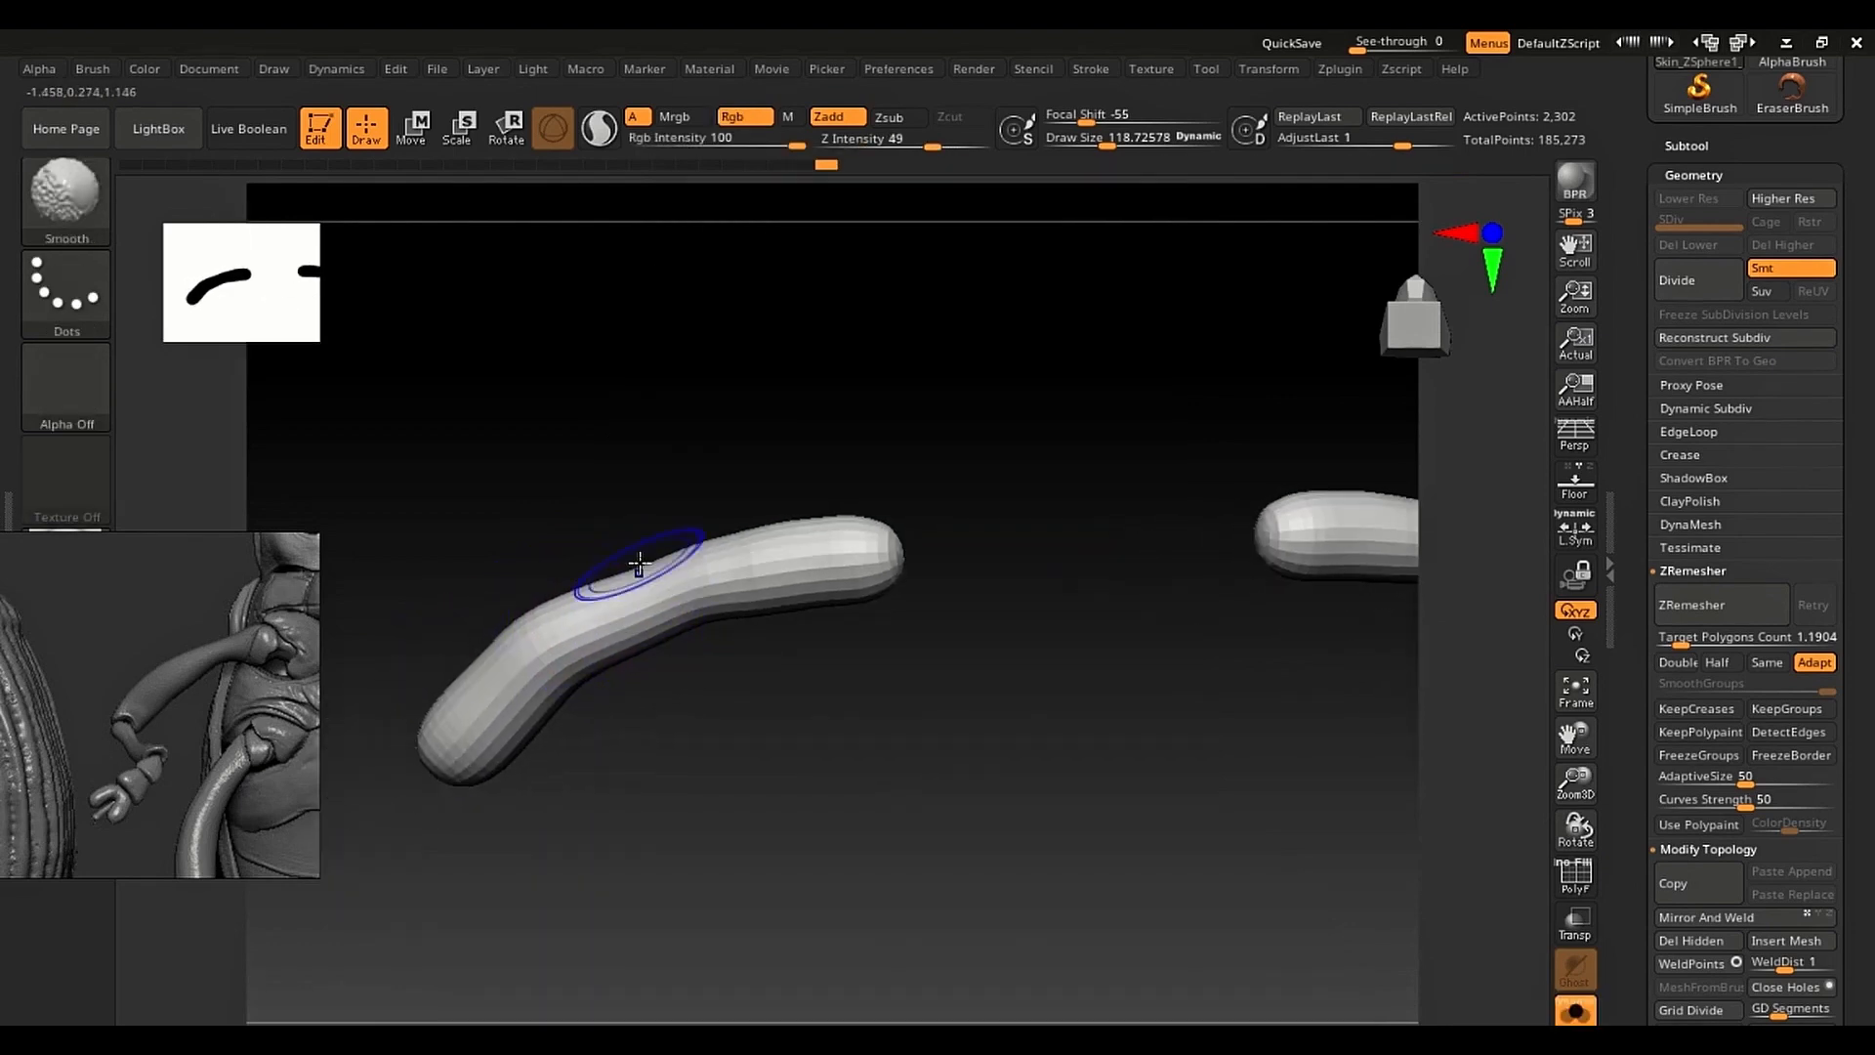
# Step: Add ClayBuildup volume along the middle leg's upper segment at draw size about 109, and smooth the strokes
pyautogui.press('s')
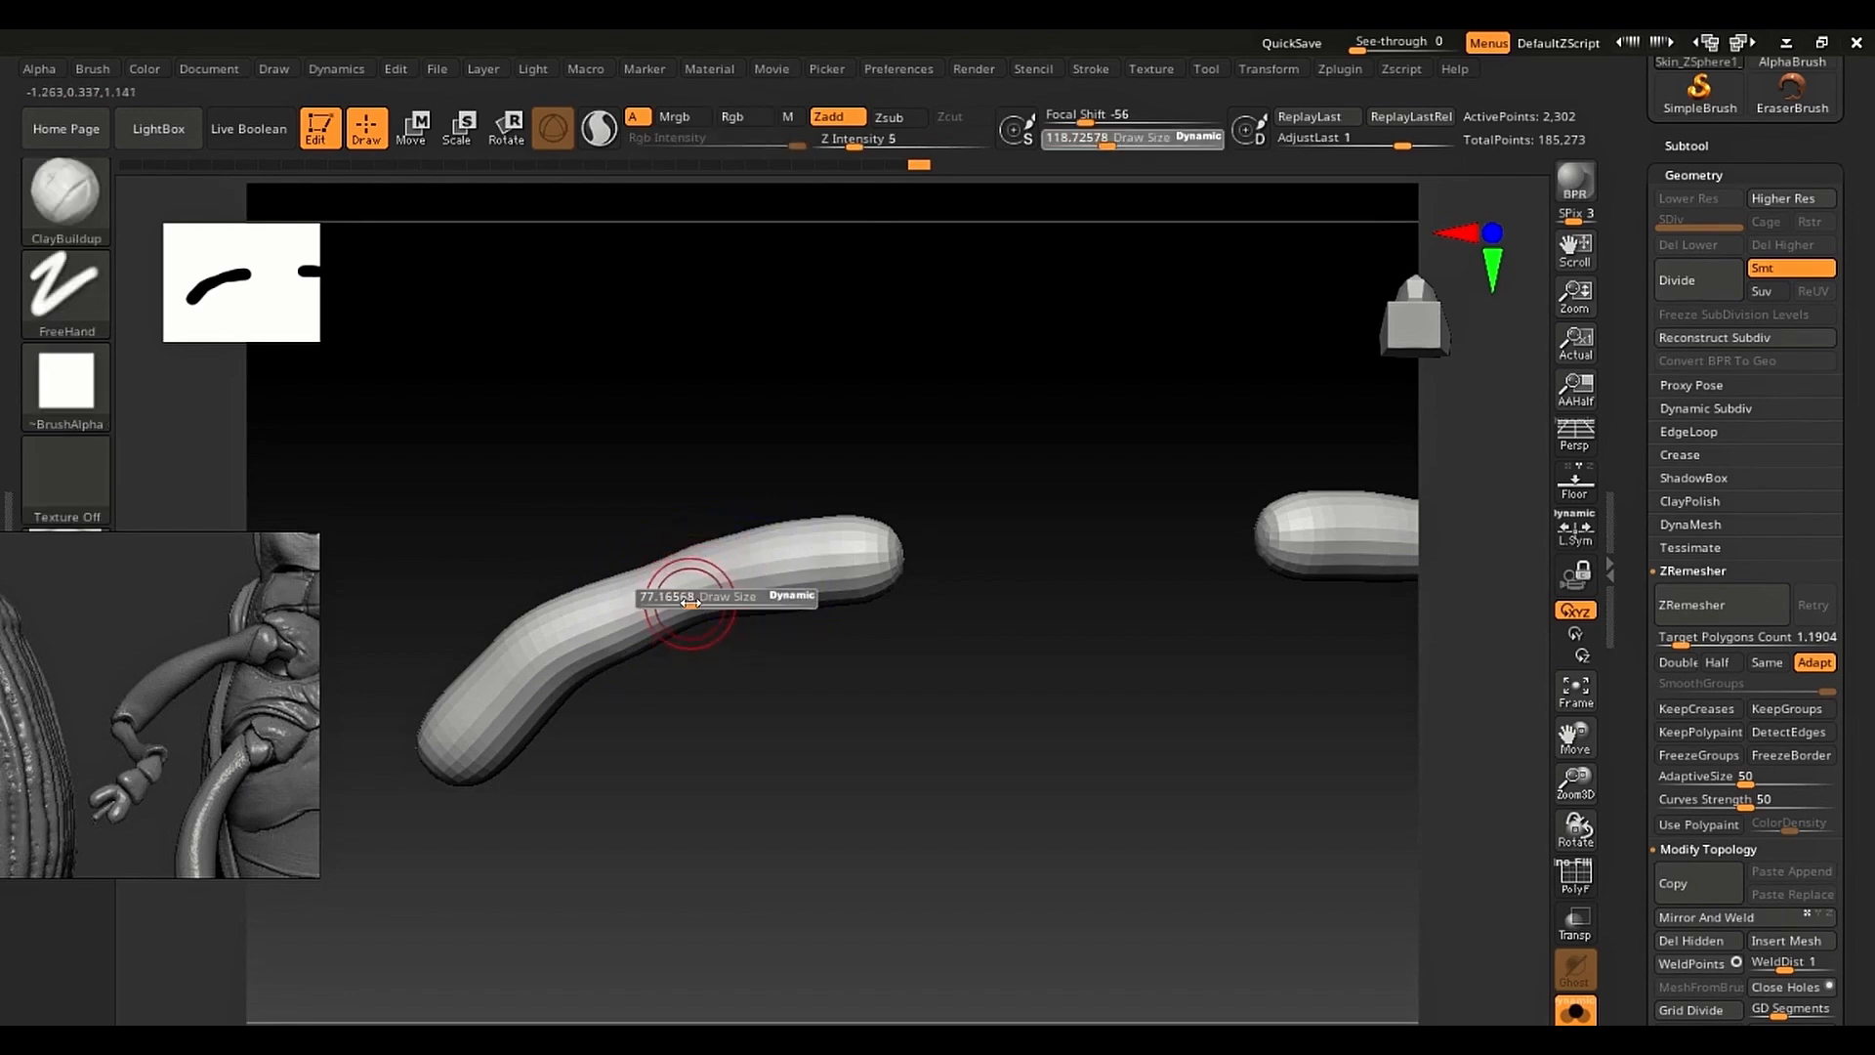
pyautogui.moveTo(691, 601); pyautogui.dragTo(698, 602)
pyautogui.moveTo(694, 602)
pyautogui.mouseDown(button='right')
pyautogui.moveTo(661, 619)
pyautogui.moveTo(637, 580)
pyautogui.mouseUp(button='right')
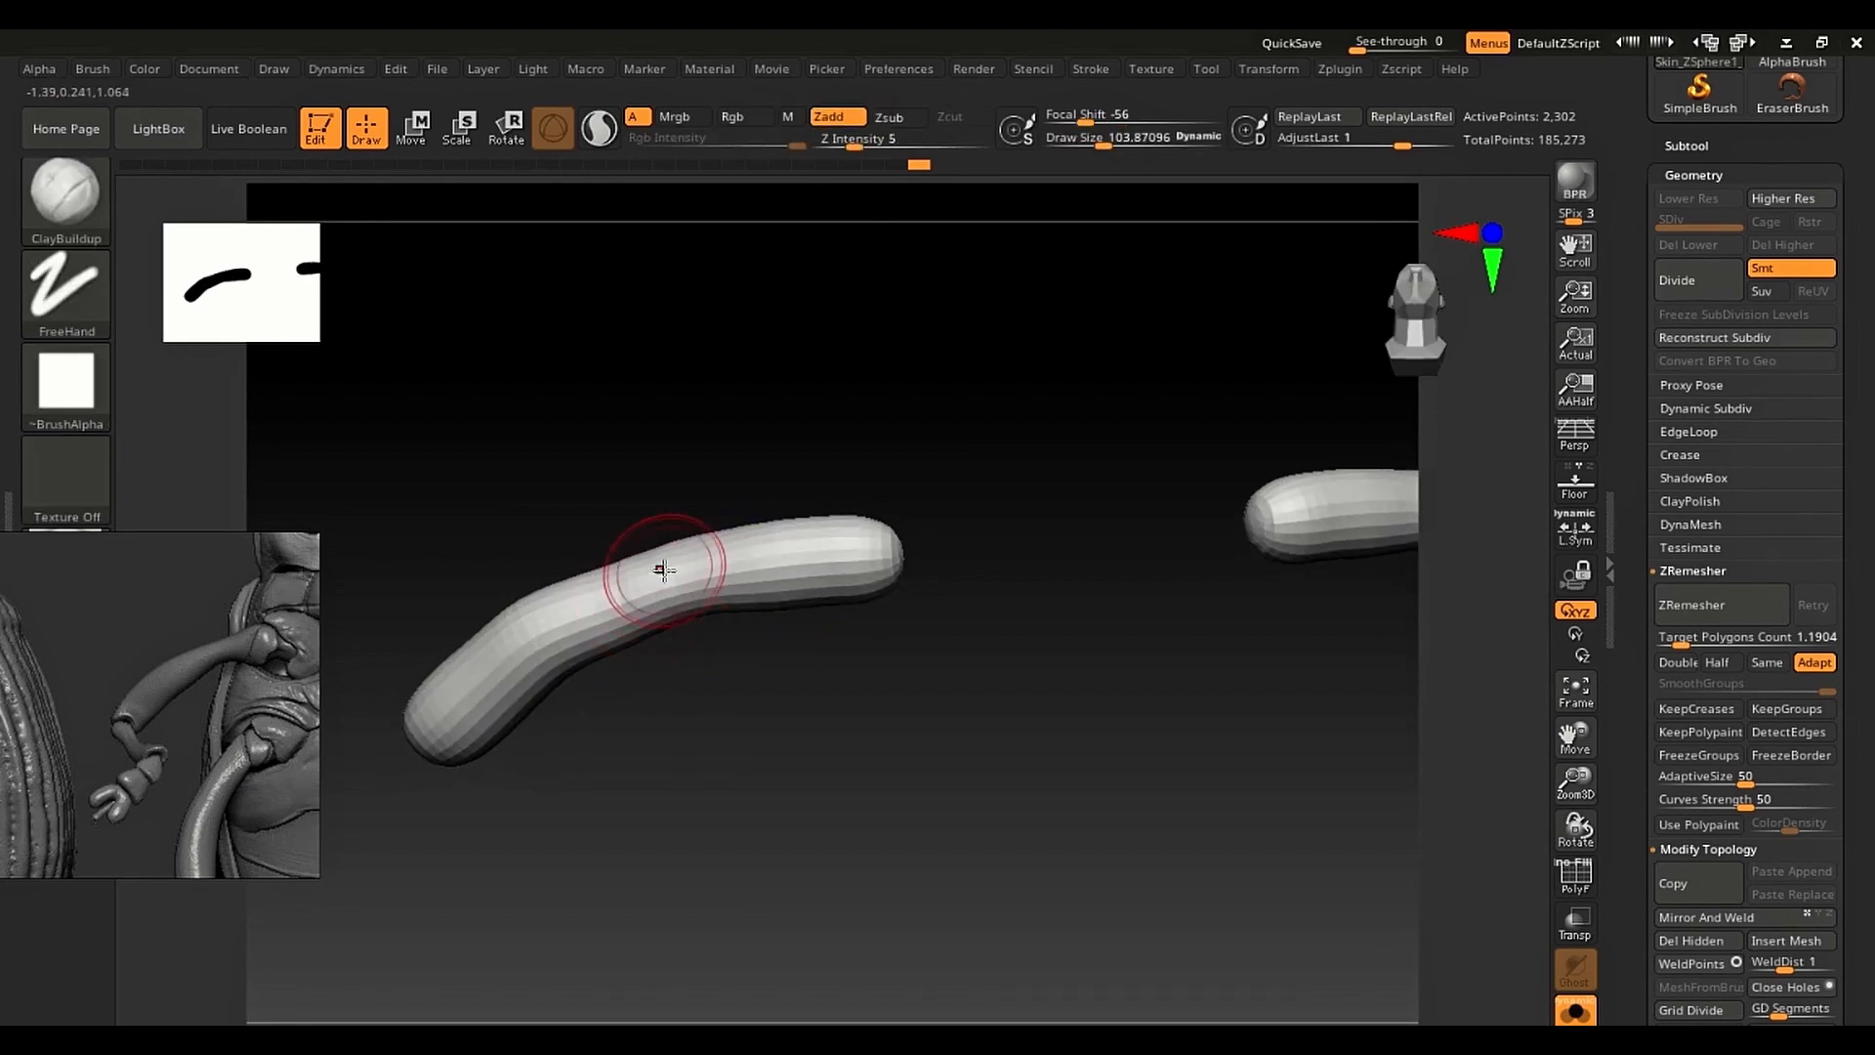
pyautogui.press('s')
pyautogui.moveTo(664, 569); pyautogui.dragTo(667, 567)
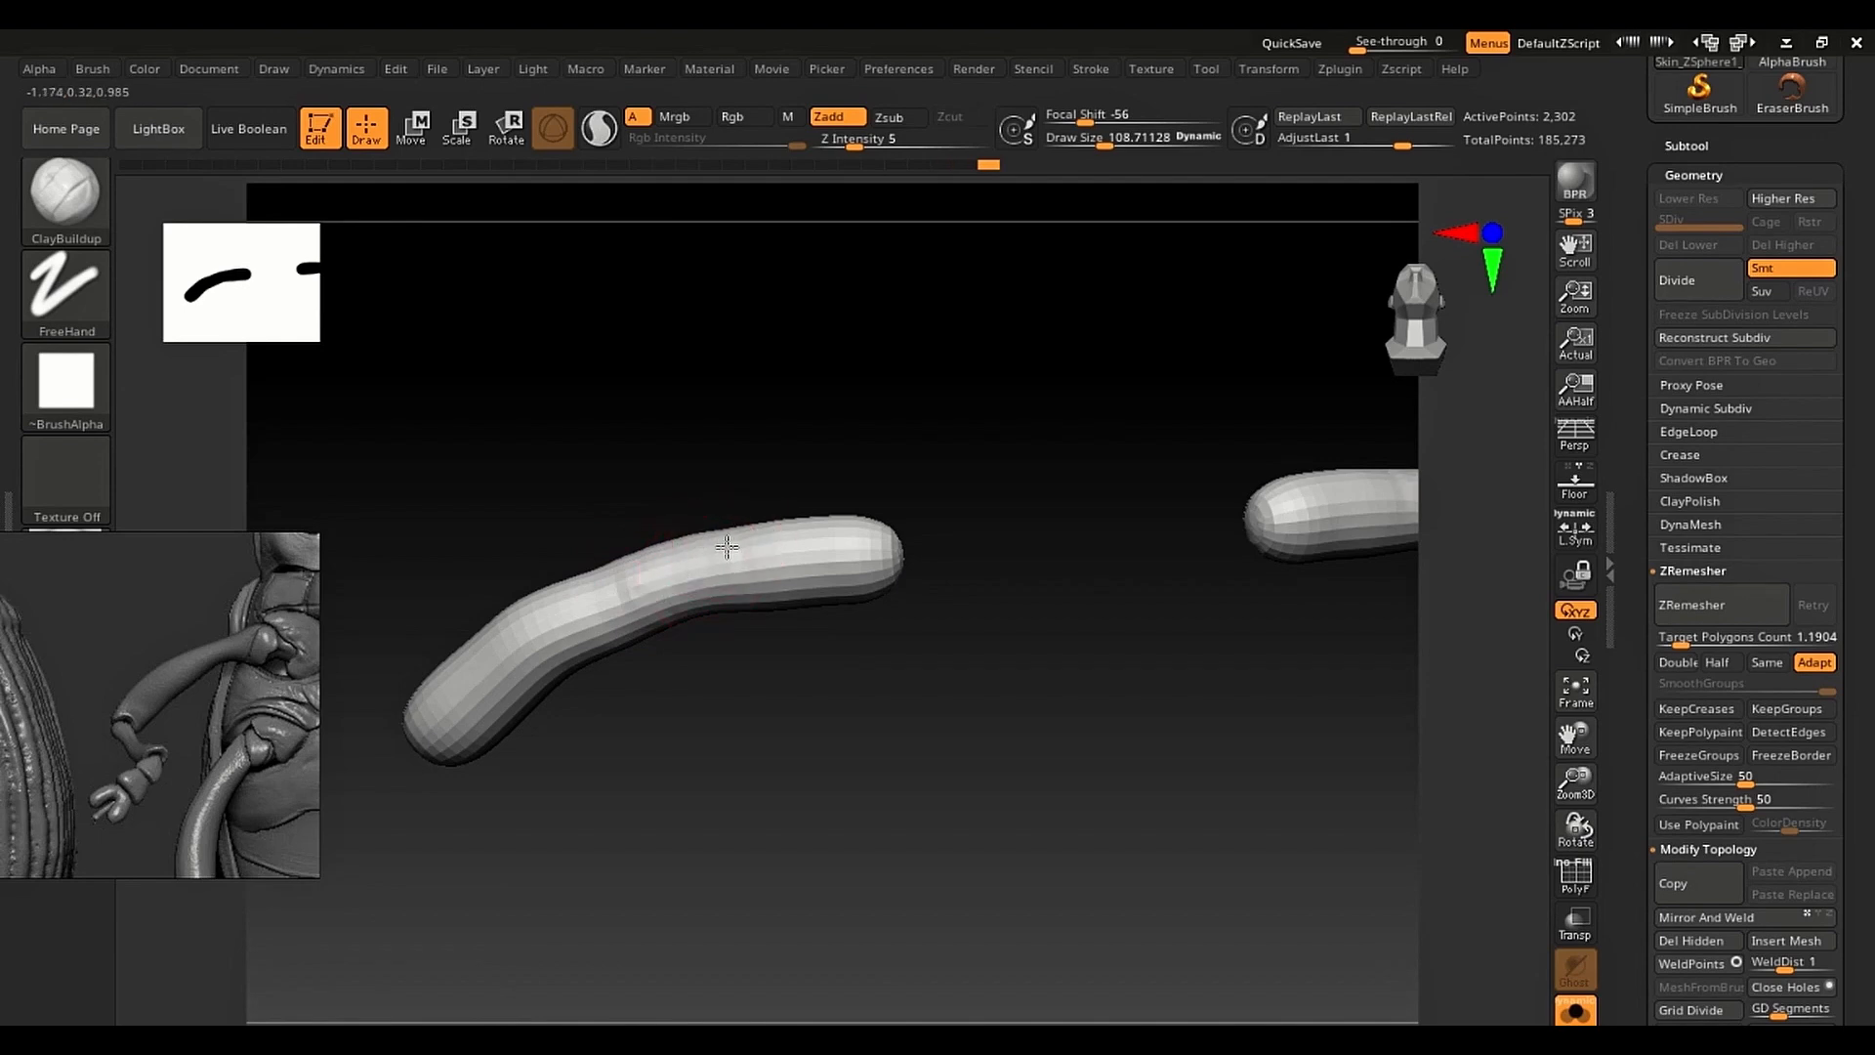
pyautogui.press('shift')
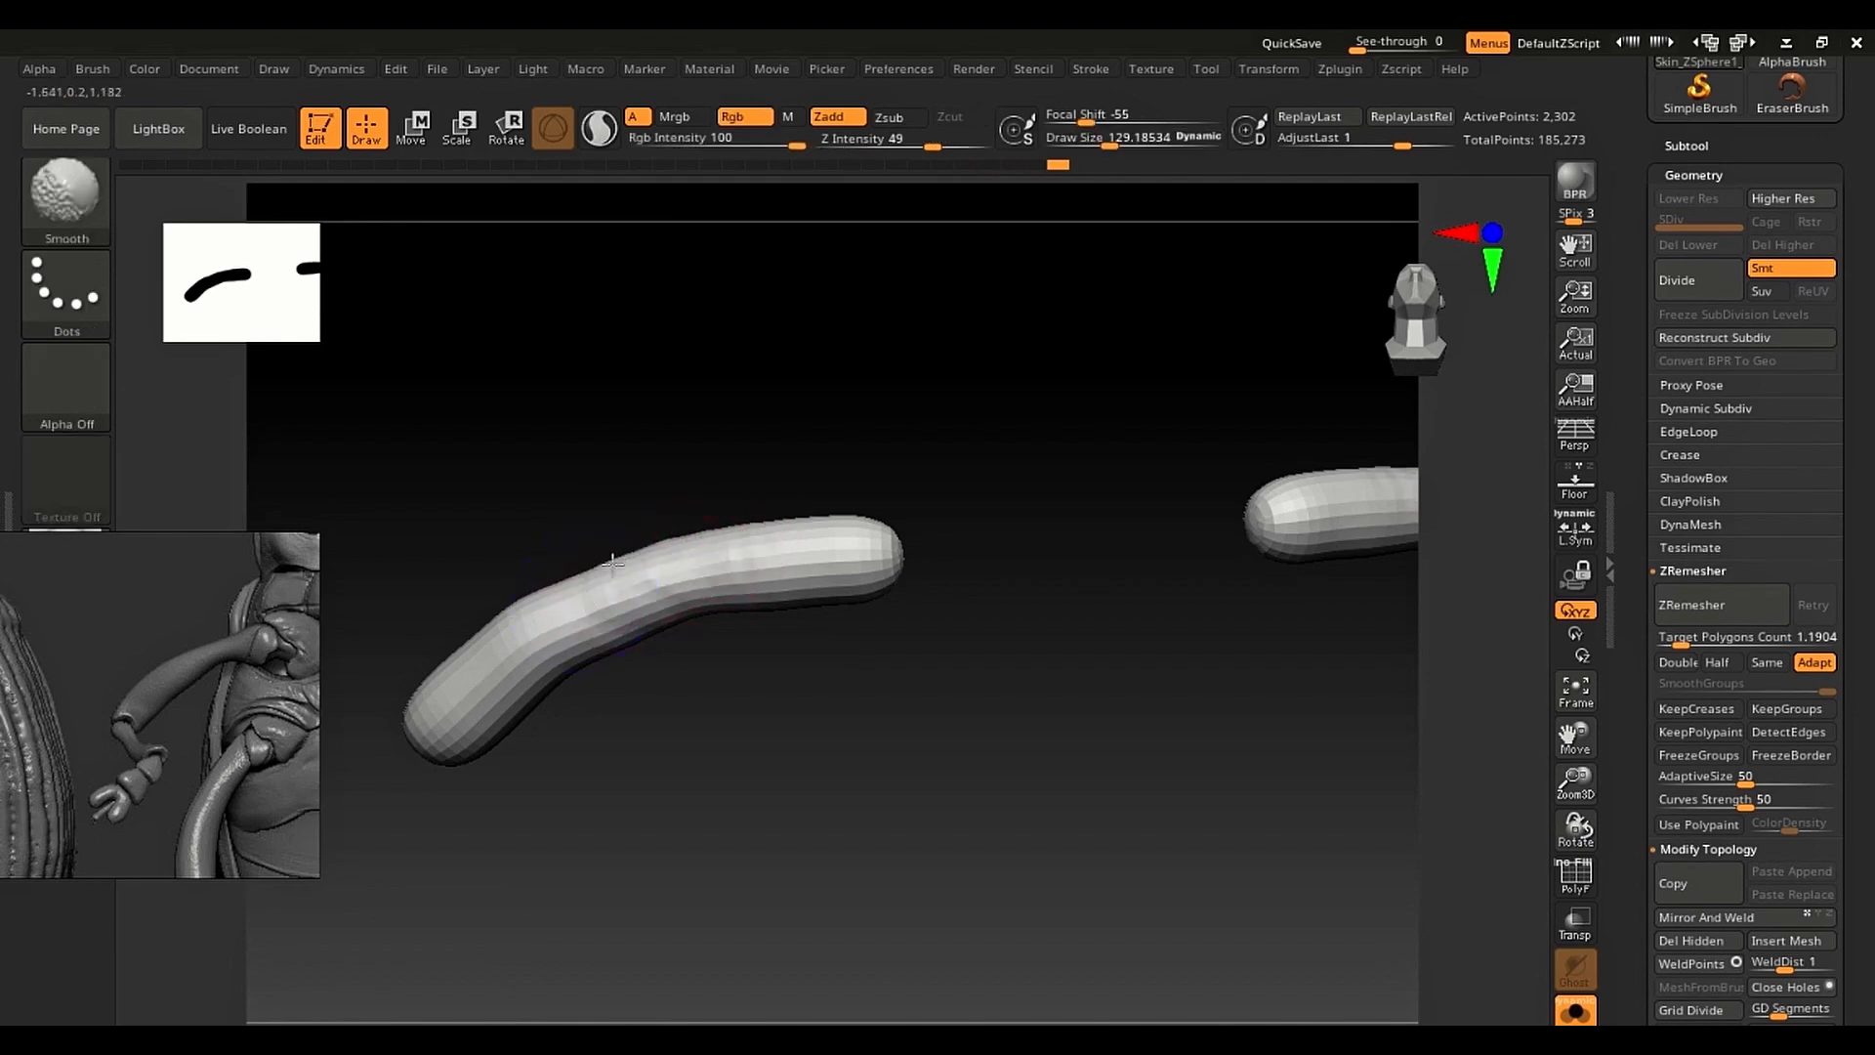
# Step: Build up the middle of the leg's upper segment with ClayBuildup, raising the draw size to about 222
pyautogui.press('s')
pyautogui.moveTo(658, 562)
pyautogui.mouseDown()
pyautogui.moveTo(703, 549)
pyautogui.moveTo(615, 573)
pyautogui.moveTo(711, 557)
pyautogui.mouseUp()
pyautogui.moveTo(662, 699)
pyautogui.mouseDown()
pyautogui.moveTo(665, 558)
pyautogui.moveTo(688, 569)
pyautogui.moveTo(649, 586)
pyautogui.mouseUp()
pyautogui.press('ctrl')
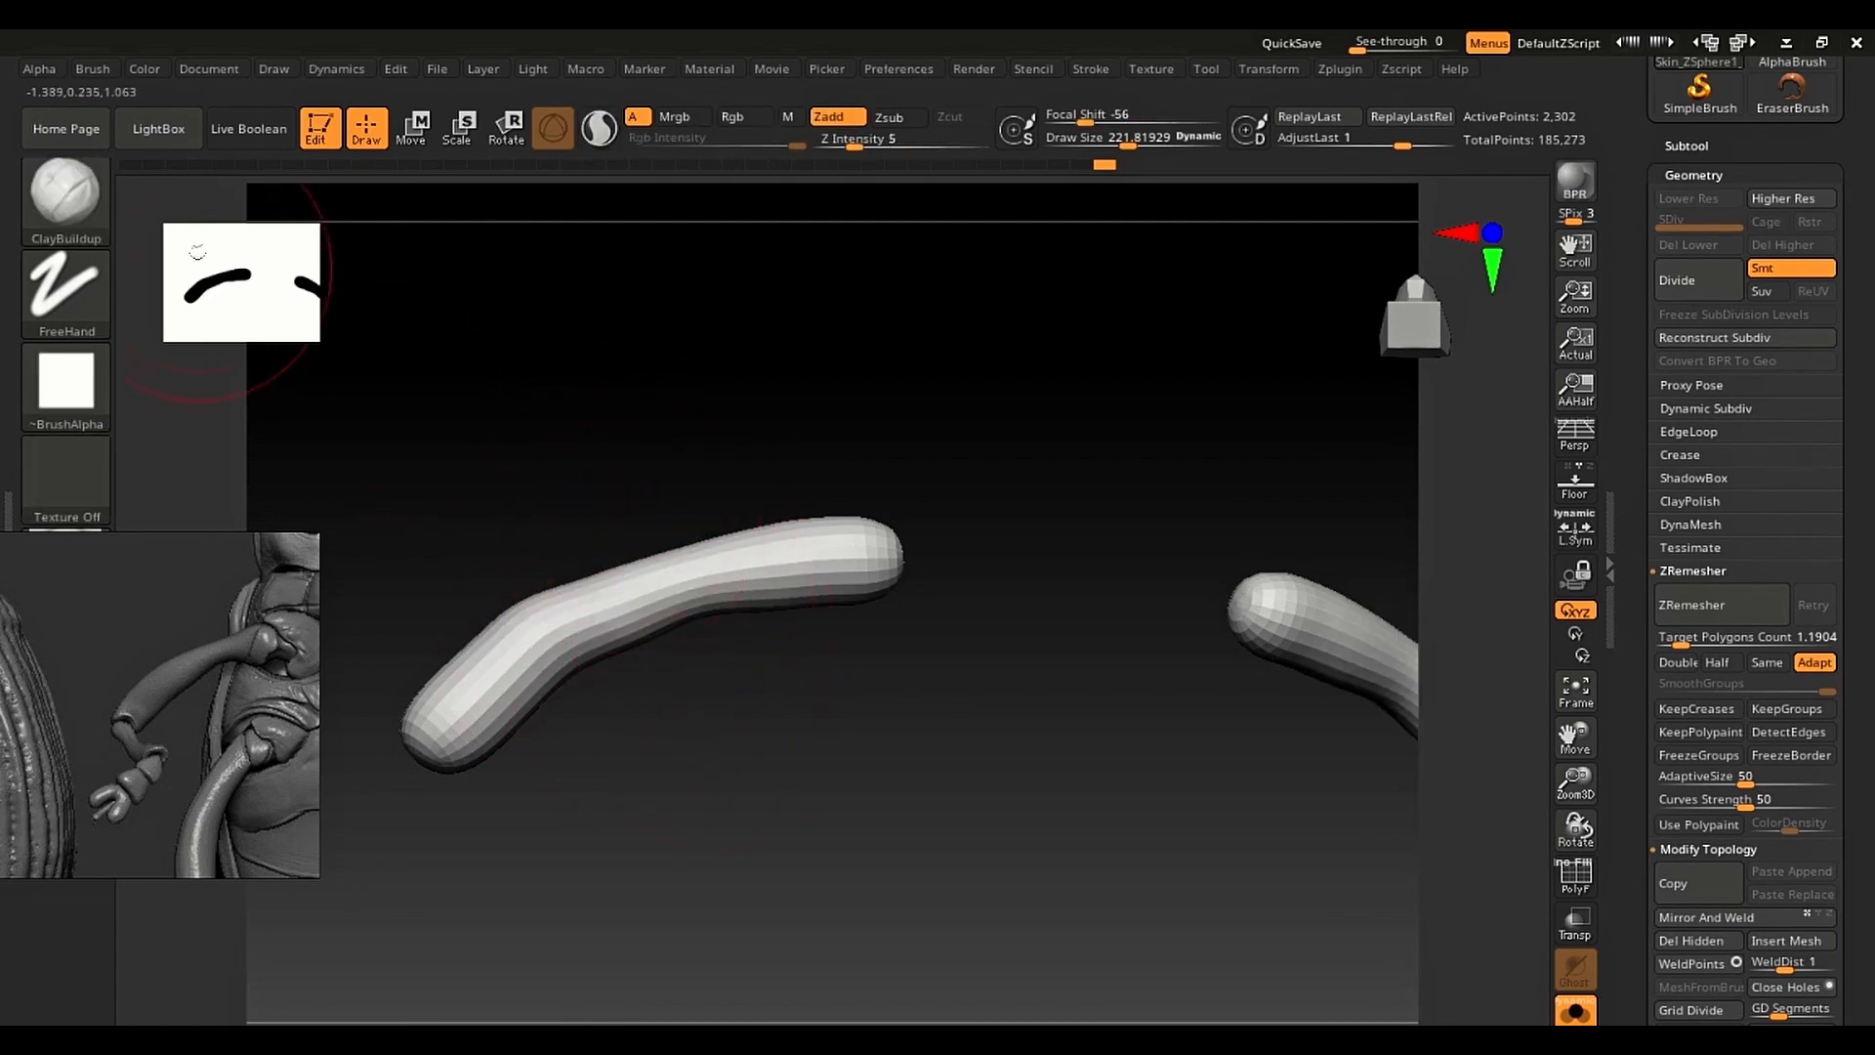
# Step: Open the ClayBuildup brush's Auto Masking settings
pyautogui.click(93, 70)
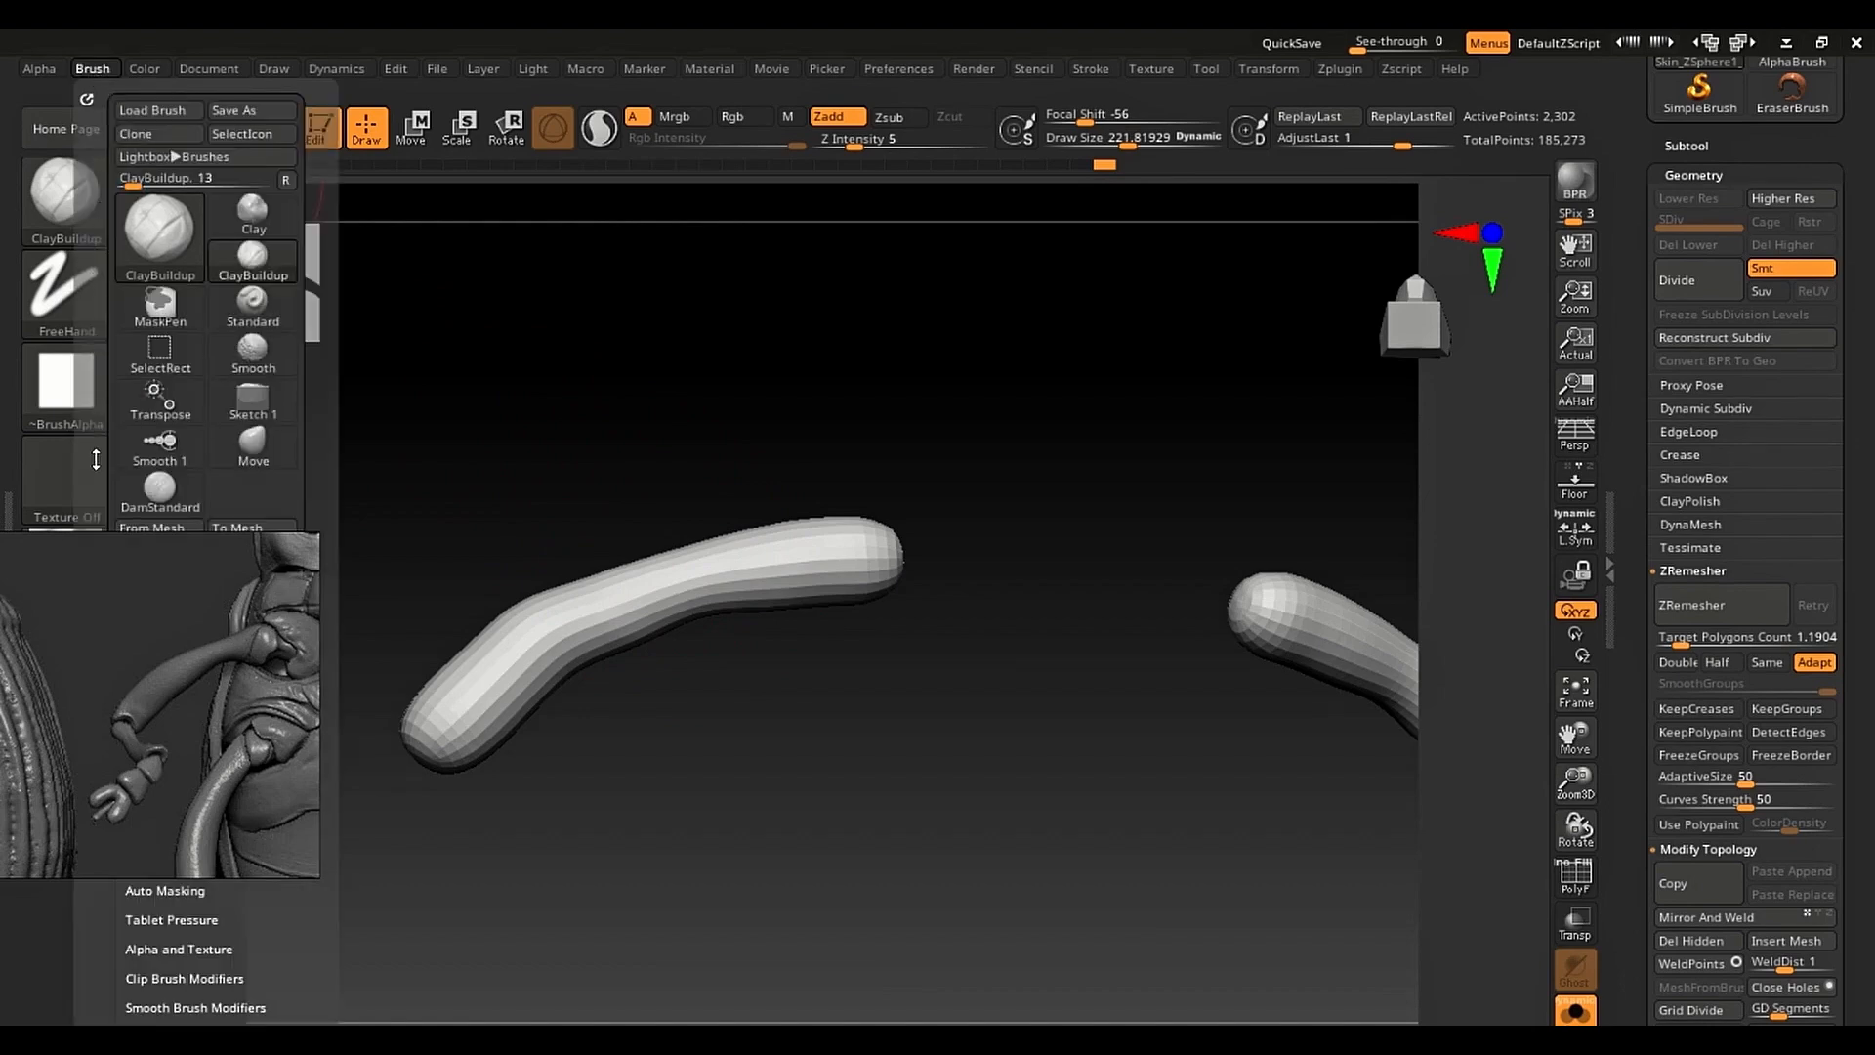
pyautogui.moveTo(96, 459); pyautogui.dragTo(96, 265)
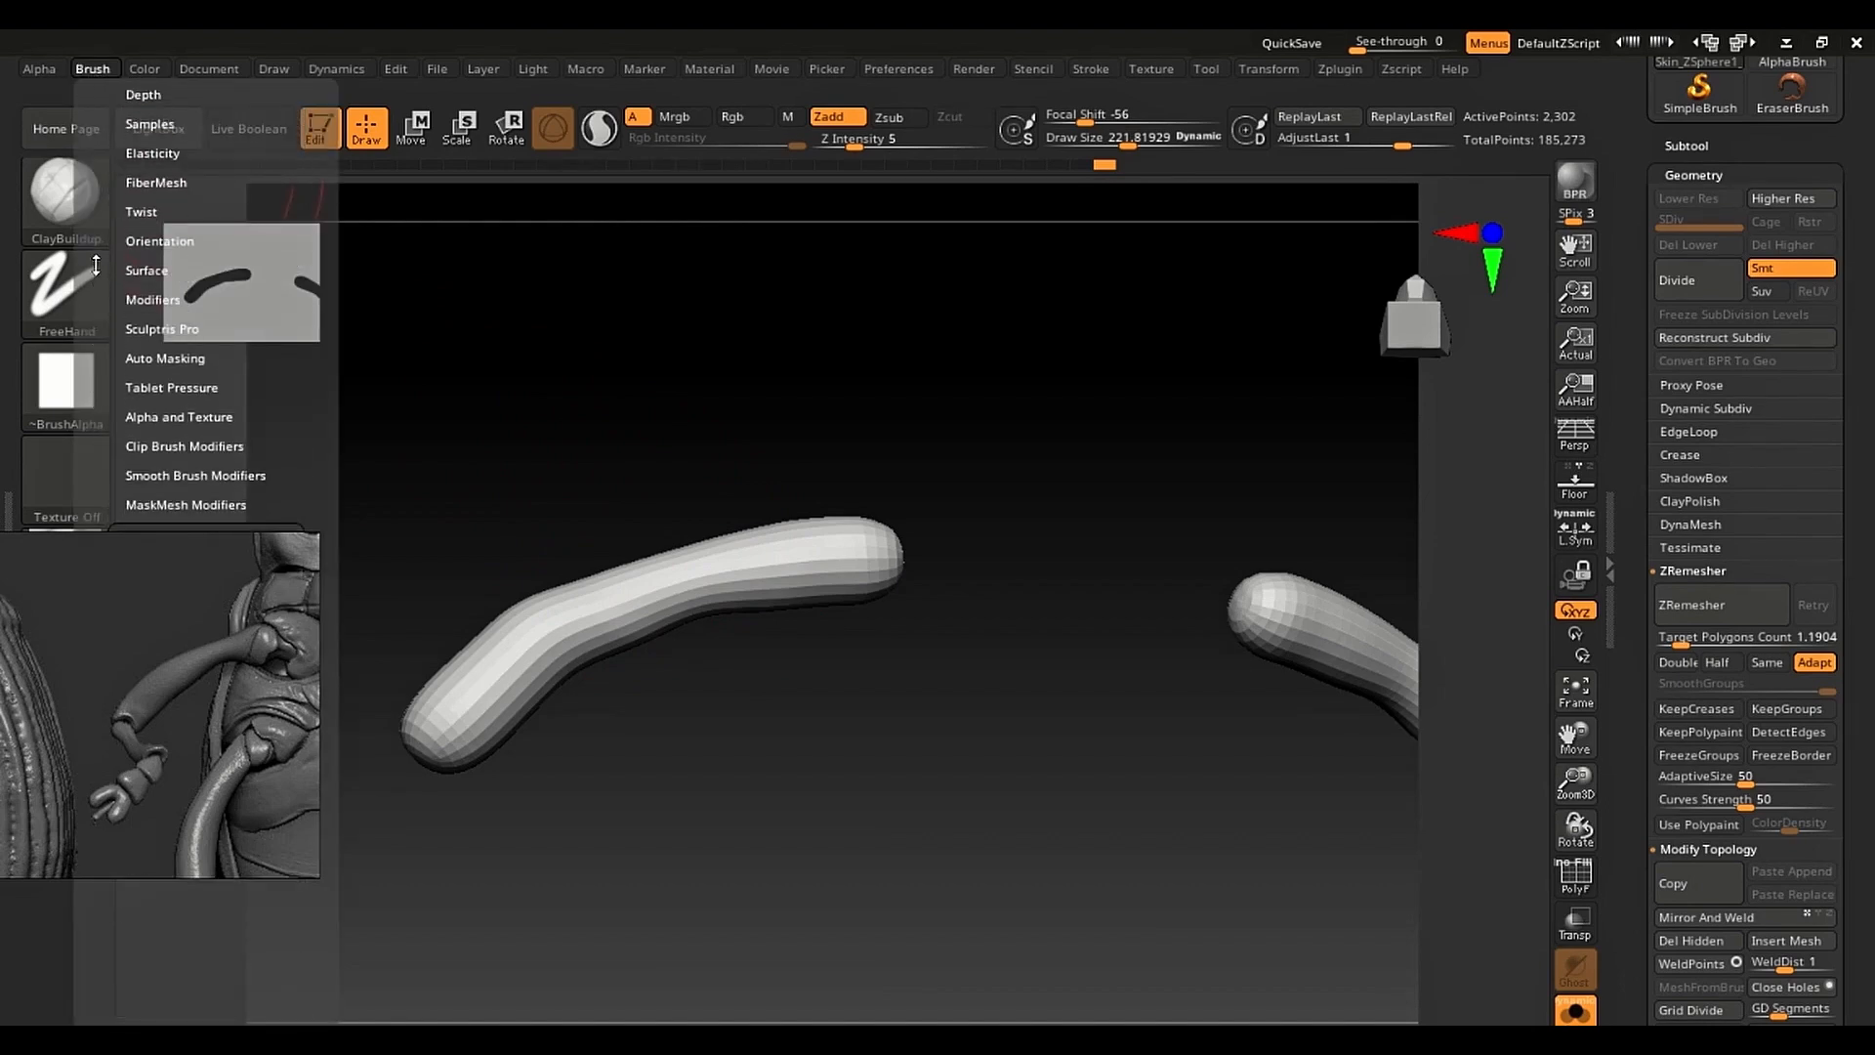
pyautogui.click(140, 358)
pyautogui.moveTo(105, 377); pyautogui.dragTo(105, 119)
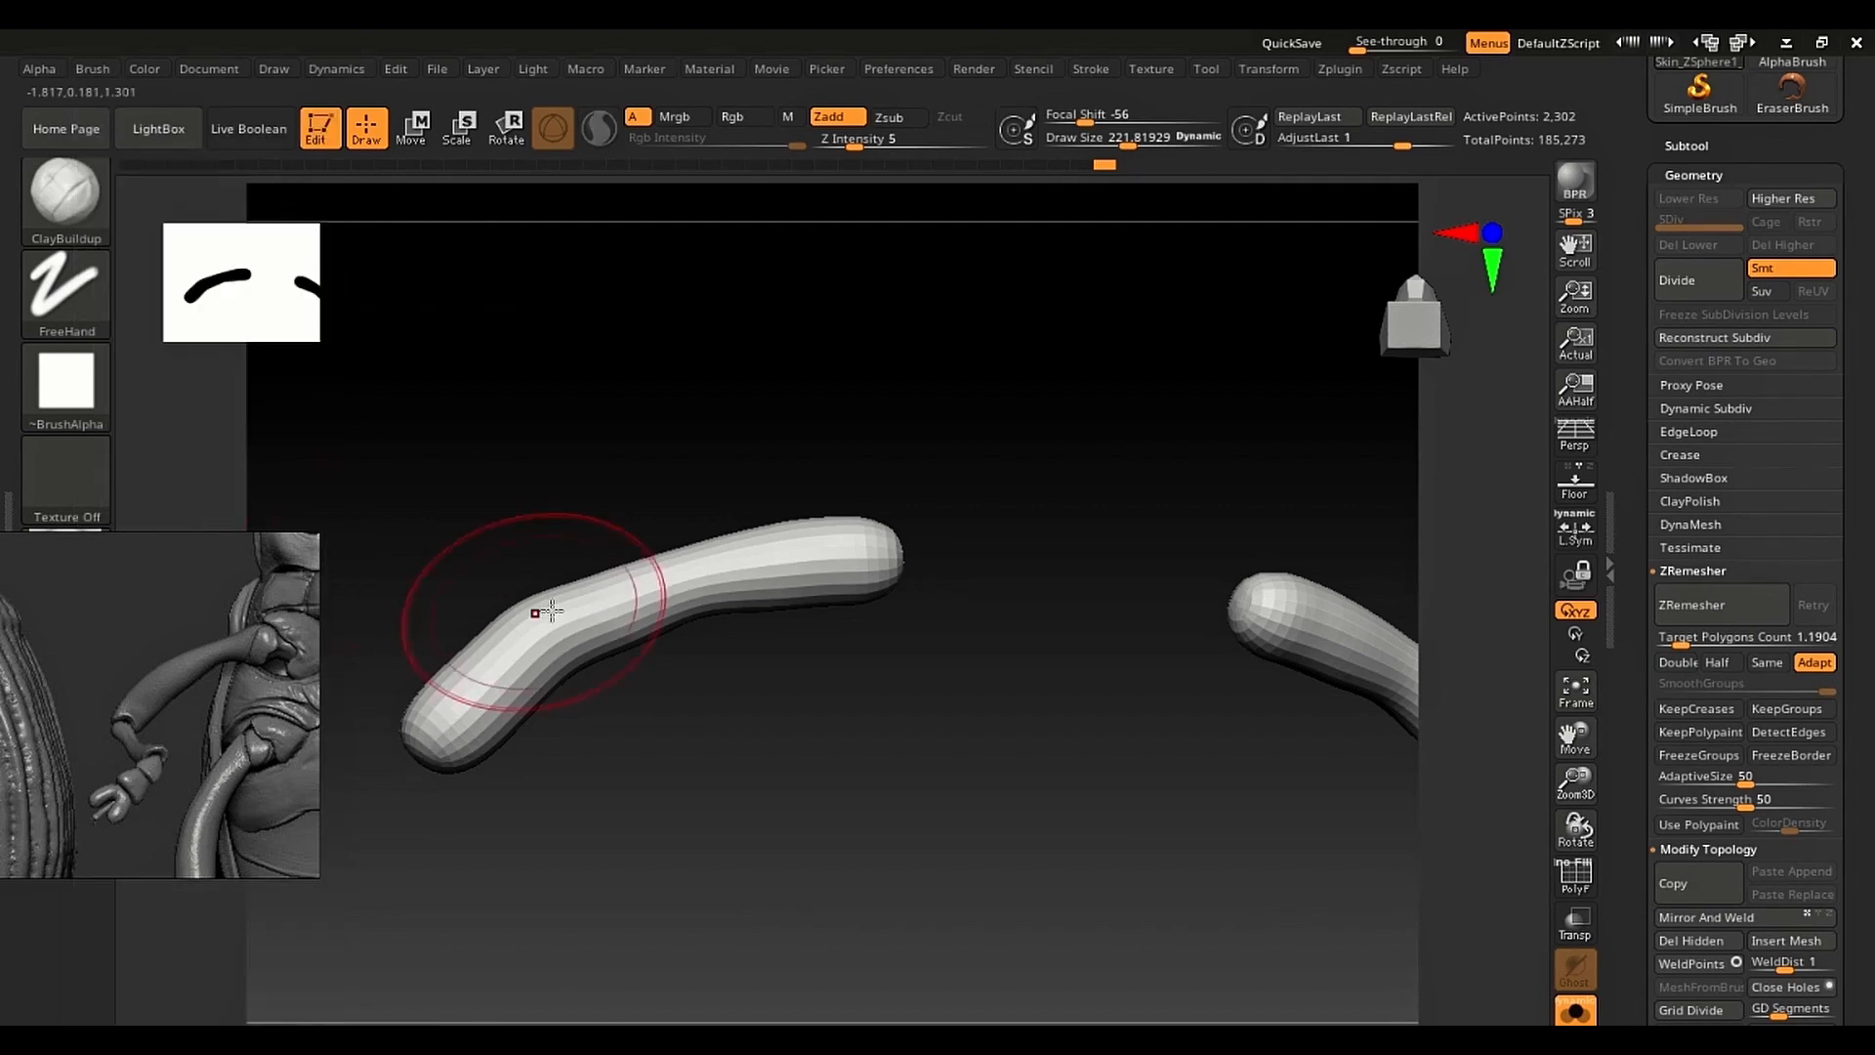
# Step: Try ClayBuildup strokes on the leg's upper segment at draw size about 357, and undo the last two changes
pyautogui.press('s')
pyautogui.moveTo(564, 616); pyautogui.dragTo(674, 586)
pyautogui.moveTo(652, 735)
pyautogui.mouseDown()
pyautogui.moveTo(667, 668)
pyautogui.moveTo(601, 675)
pyautogui.mouseUp()
pyautogui.hotkey('ctrl', 'z')
pyautogui.hotkey('ctrl', 'z')
# Step: Reshape the bend of the leg's upper segment with ClayBuildup, reducing the draw size to about 124
pyautogui.moveTo(718, 693); pyautogui.dragTo(720, 678)
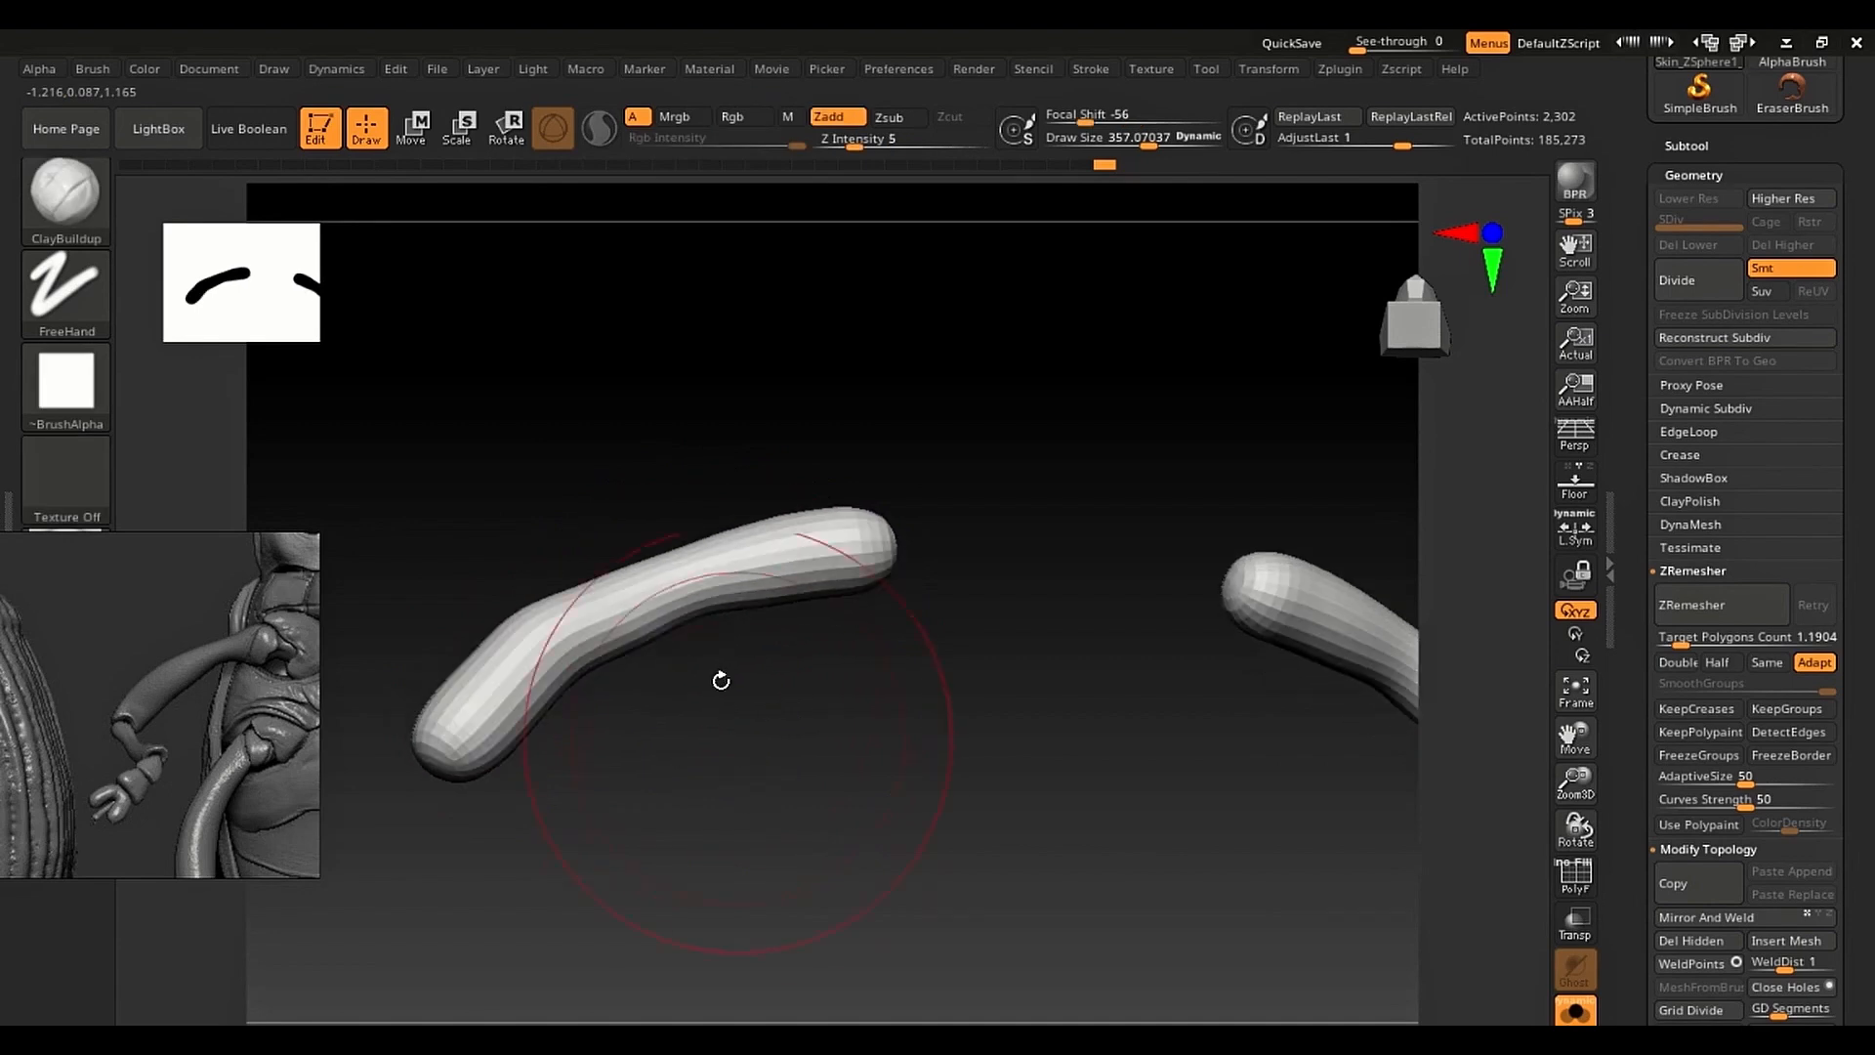
pyautogui.press('s')
pyautogui.moveTo(689, 607)
pyautogui.mouseDown()
pyautogui.moveTo(667, 607)
pyautogui.moveTo(708, 664)
pyautogui.mouseUp()
pyautogui.press('s')
pyautogui.moveTo(709, 664); pyautogui.dragTo(695, 663)
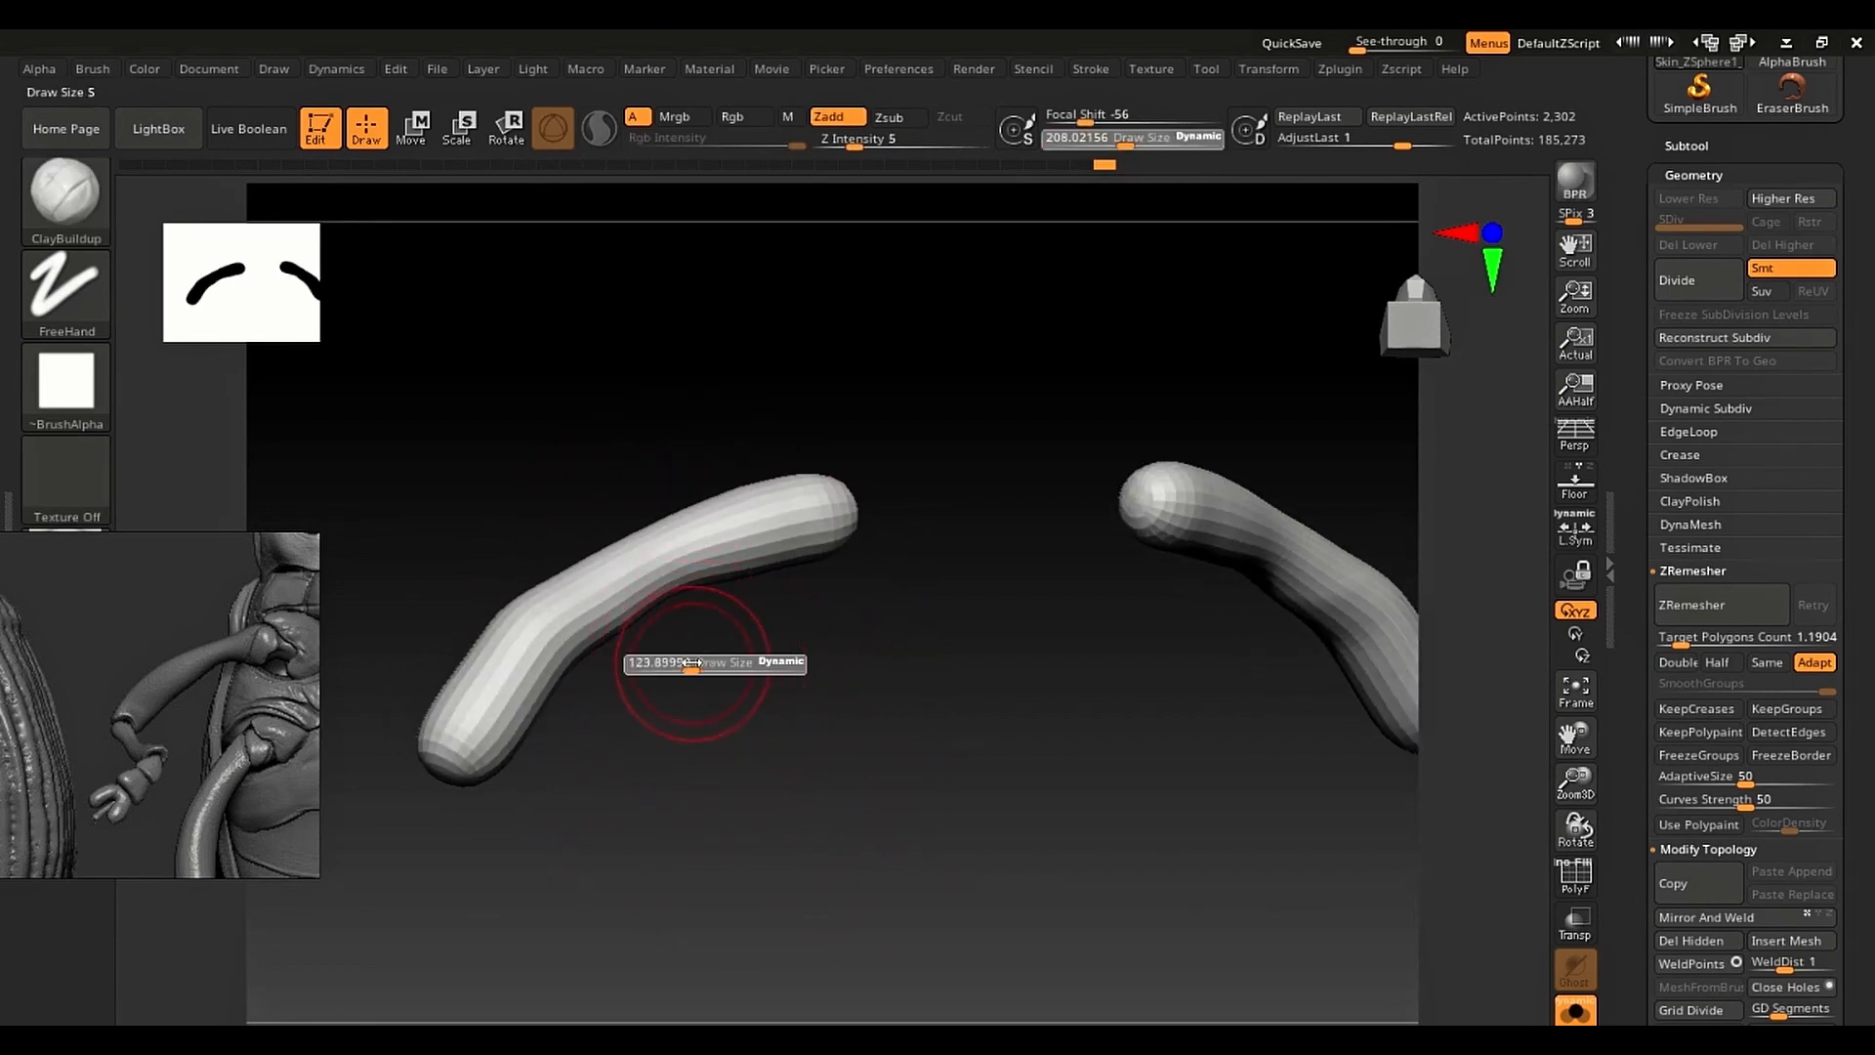
pyautogui.moveTo(654, 507); pyautogui.dragTo(662, 559)
# Step: Refine the upper surface of the leg's upper segment and set the draw size to about 229
pyautogui.hotkey('shift', 's')
pyautogui.press('s')
pyautogui.moveTo(662, 559); pyautogui.dragTo(593, 531, button='right')
pyautogui.moveTo(594, 531)
pyautogui.mouseDown()
pyautogui.moveTo(544, 532)
pyautogui.moveTo(600, 511)
pyautogui.moveTo(494, 561)
pyautogui.moveTo(582, 540)
pyautogui.moveTo(607, 583)
pyautogui.moveTo(721, 530)
pyautogui.moveTo(613, 570)
pyautogui.moveTo(621, 527)
pyautogui.moveTo(661, 526)
pyautogui.mouseUp()
pyautogui.press('s')
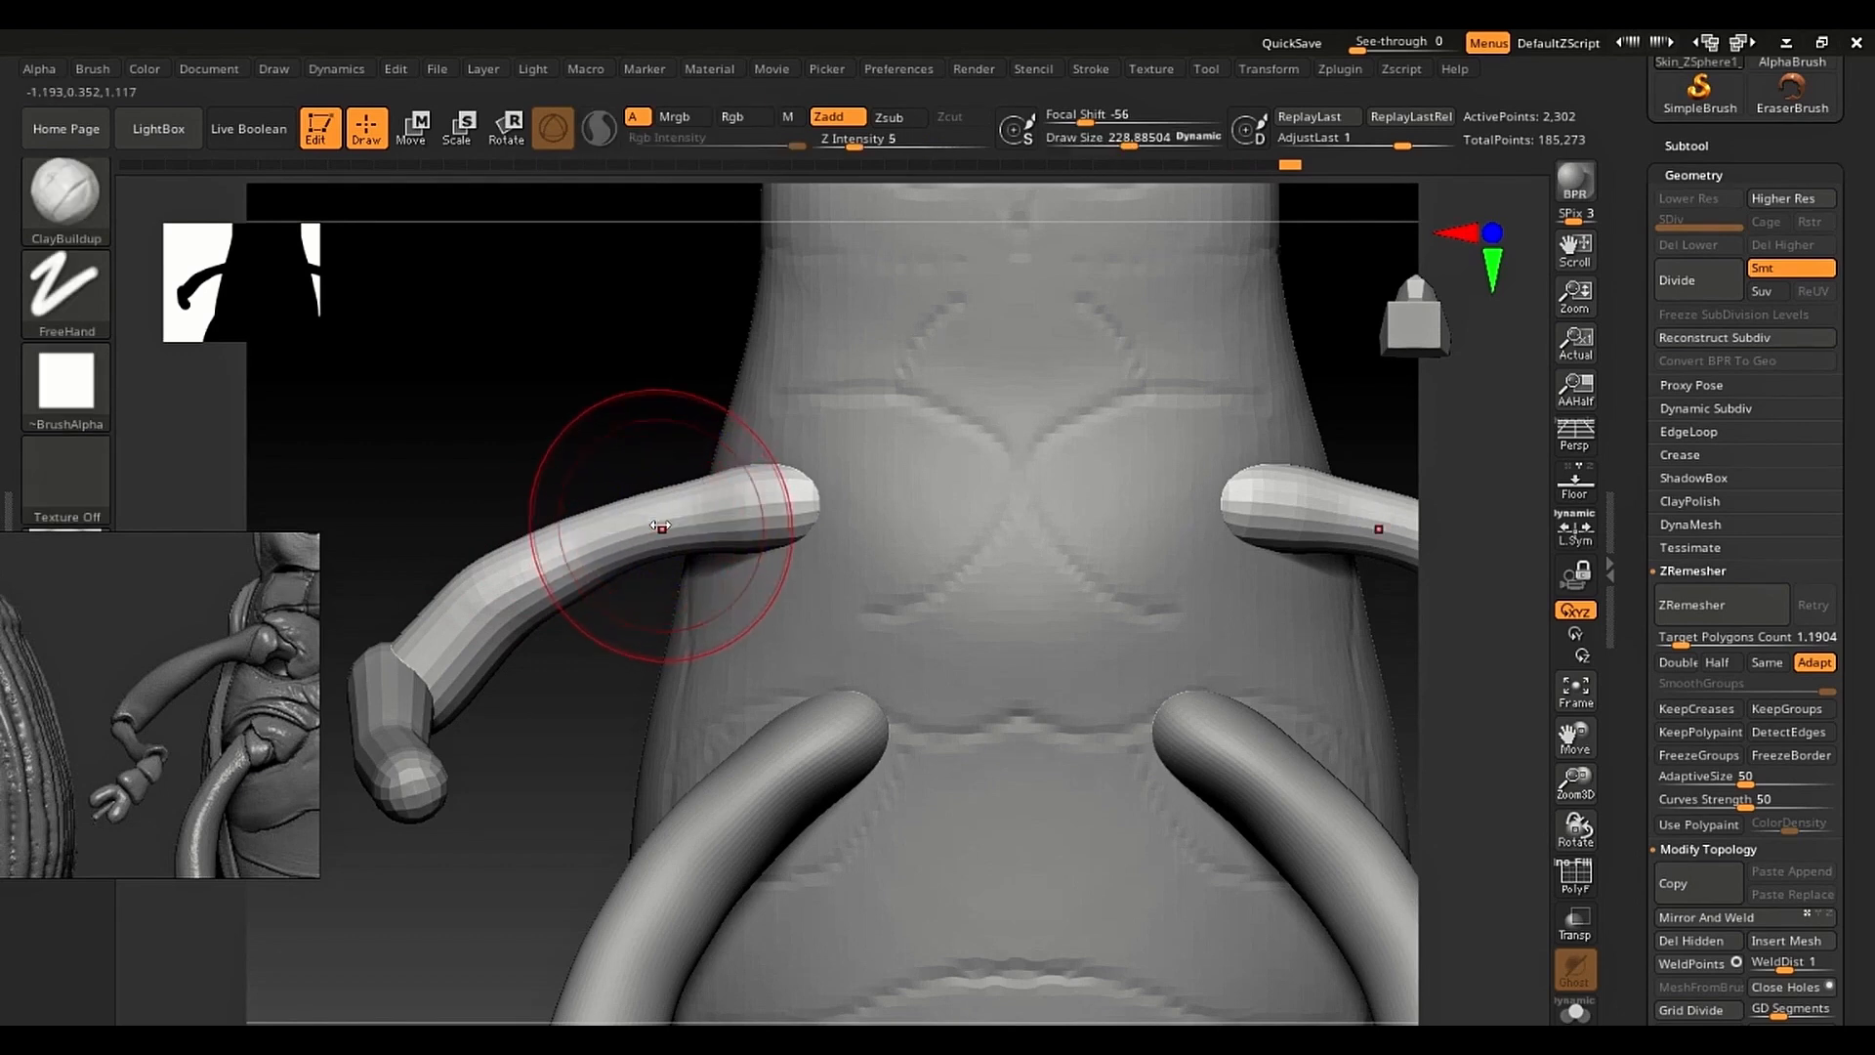
# Step: Switch to the Inflat brush and set its Z Intensity to 3
pyautogui.press('b')
pyautogui.press('i')
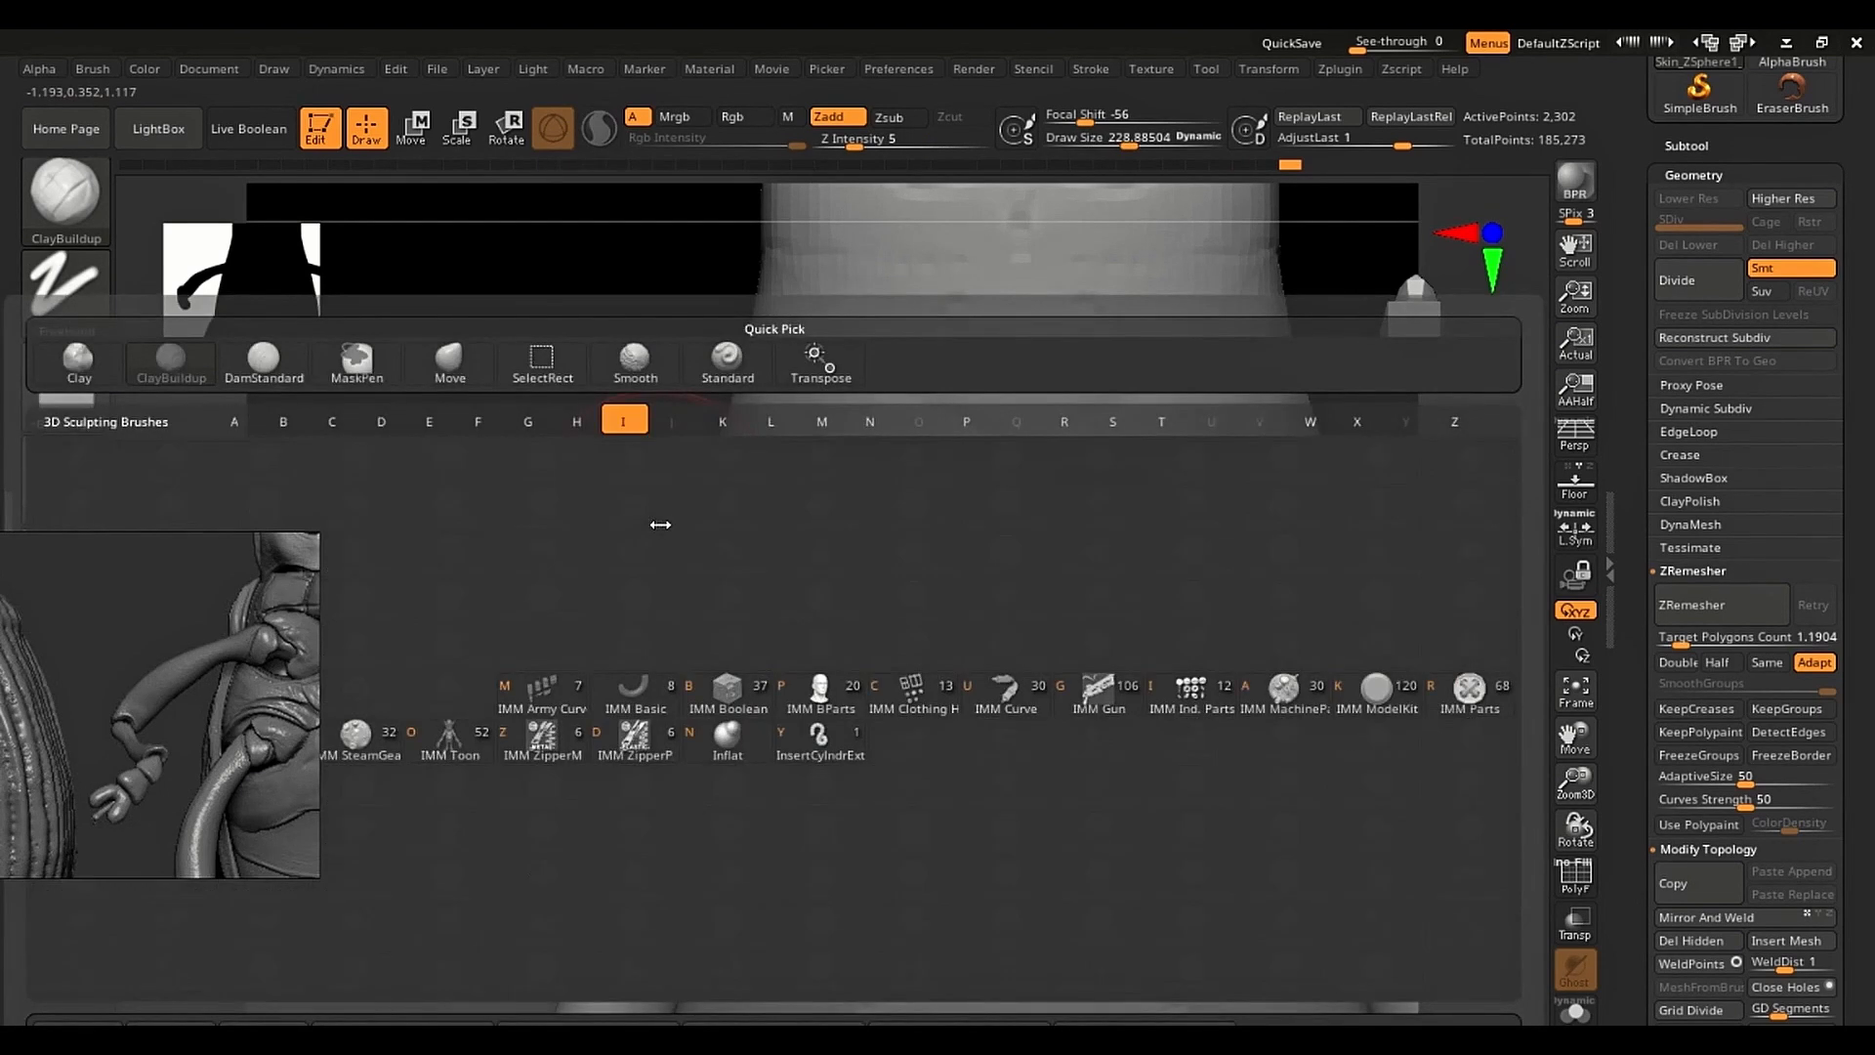
pyautogui.click(723, 741)
pyautogui.press('space')
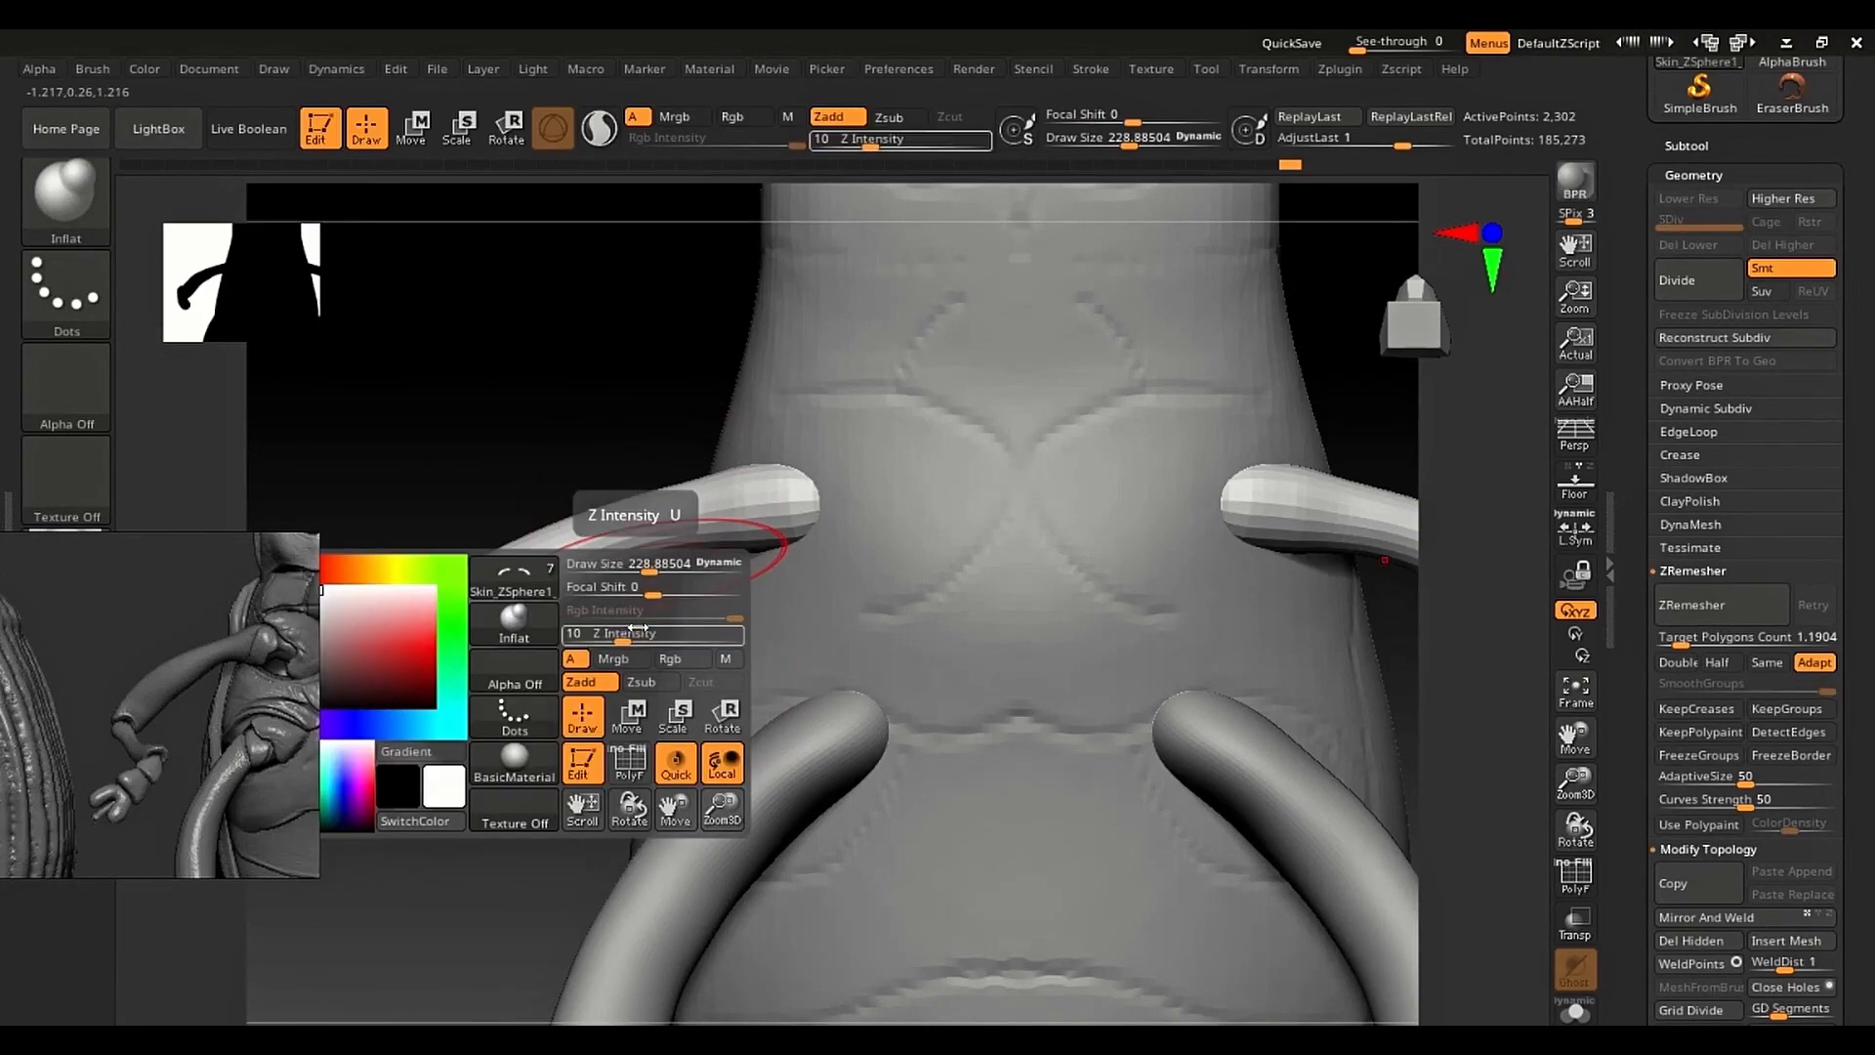
pyautogui.moveTo(638, 629); pyautogui.dragTo(591, 630)
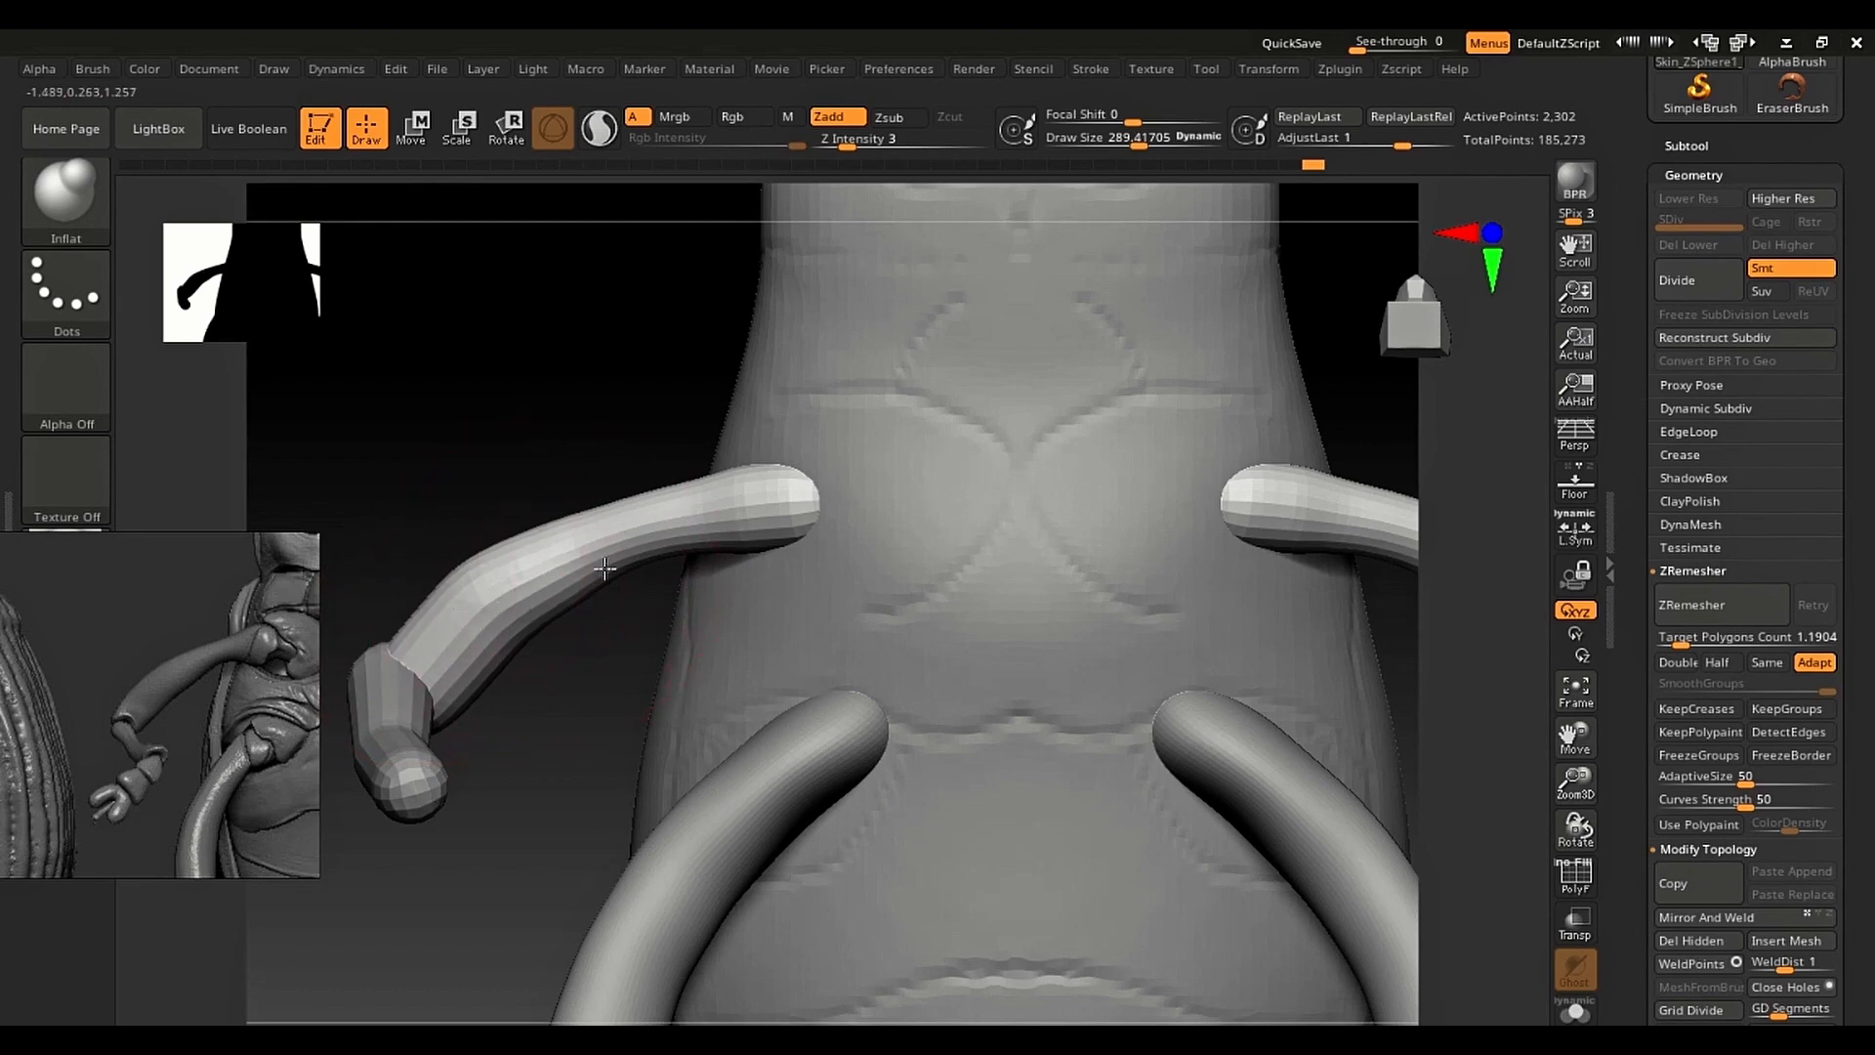
# Step: Inflate the middle leg's upper segment and lower the Smooth brush's Z Intensity to 11
pyautogui.press('s')
pyautogui.moveTo(557, 571)
pyautogui.mouseDown()
pyautogui.moveTo(522, 571)
pyautogui.moveTo(567, 545)
pyautogui.moveTo(571, 590)
pyautogui.mouseUp()
pyautogui.hotkey('shift', 'space')
pyautogui.keyDown('shift'); pyautogui.moveTo(586, 672); pyautogui.dragTo(562, 672); pyautogui.keyUp('shift')
pyautogui.press('s')
pyautogui.moveTo(578, 590)
pyautogui.mouseDown()
pyautogui.moveTo(674, 528)
pyautogui.moveTo(679, 504)
pyautogui.moveTo(729, 508)
pyautogui.mouseUp()
# Step: Enlarge the middle leg's inner end into a rounded bulb where it meets the body
pyautogui.press('s')
pyautogui.press('s')
pyautogui.moveTo(728, 508)
pyautogui.mouseDown()
pyautogui.moveTo(803, 469)
pyautogui.moveTo(816, 410)
pyautogui.mouseUp()
pyautogui.press('s')
pyautogui.press('s')
pyautogui.moveTo(793, 528)
pyautogui.mouseDown()
pyautogui.moveTo(822, 591)
pyautogui.moveTo(829, 520)
pyautogui.mouseUp()
pyautogui.moveTo(837, 501)
pyautogui.mouseDown()
pyautogui.moveTo(856, 487)
pyautogui.moveTo(829, 456)
pyautogui.mouseUp()
# Step: Adjust the underside of the leg's upper segment with the Move brush at draw size about 124
pyautogui.press('s')
pyautogui.moveTo(639, 537); pyautogui.dragTo(619, 537)
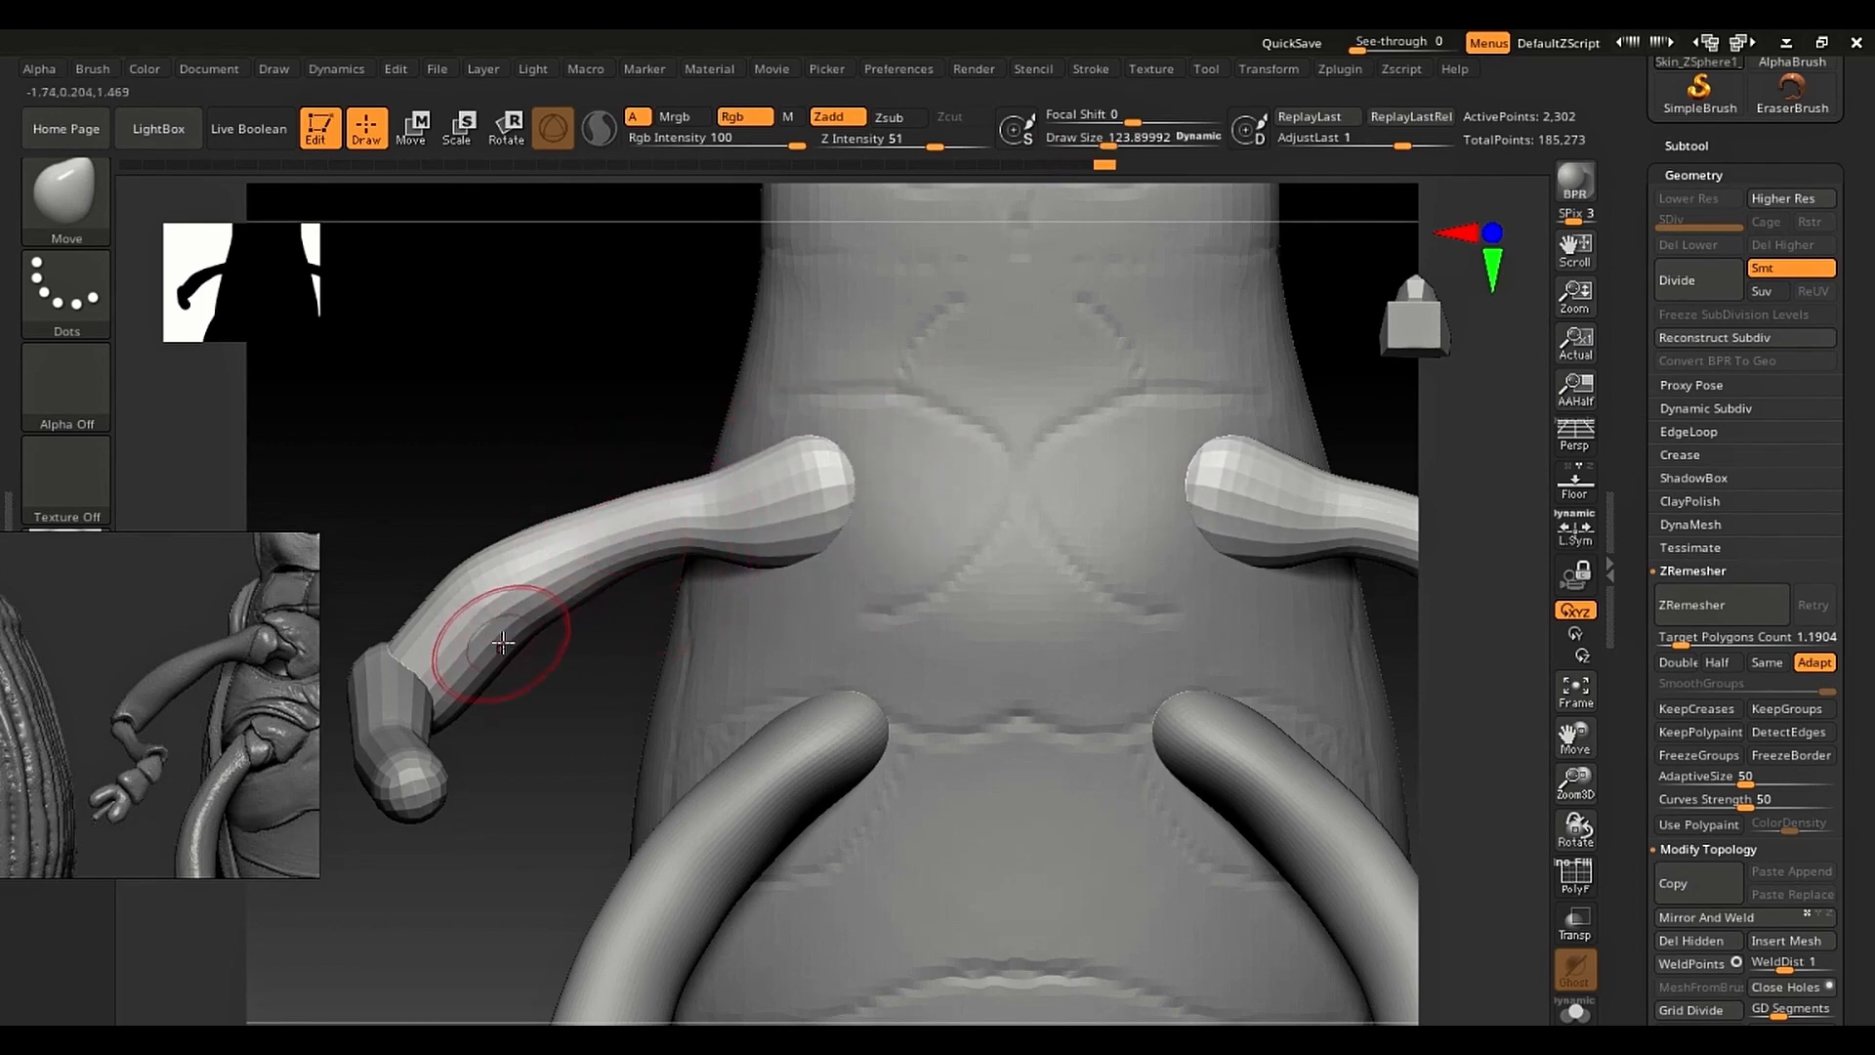
pyautogui.moveTo(512, 643)
pyautogui.mouseDown()
pyautogui.moveTo(515, 621)
pyautogui.moveTo(533, 653)
pyautogui.mouseUp()
pyautogui.press('s')
pyautogui.press('s')
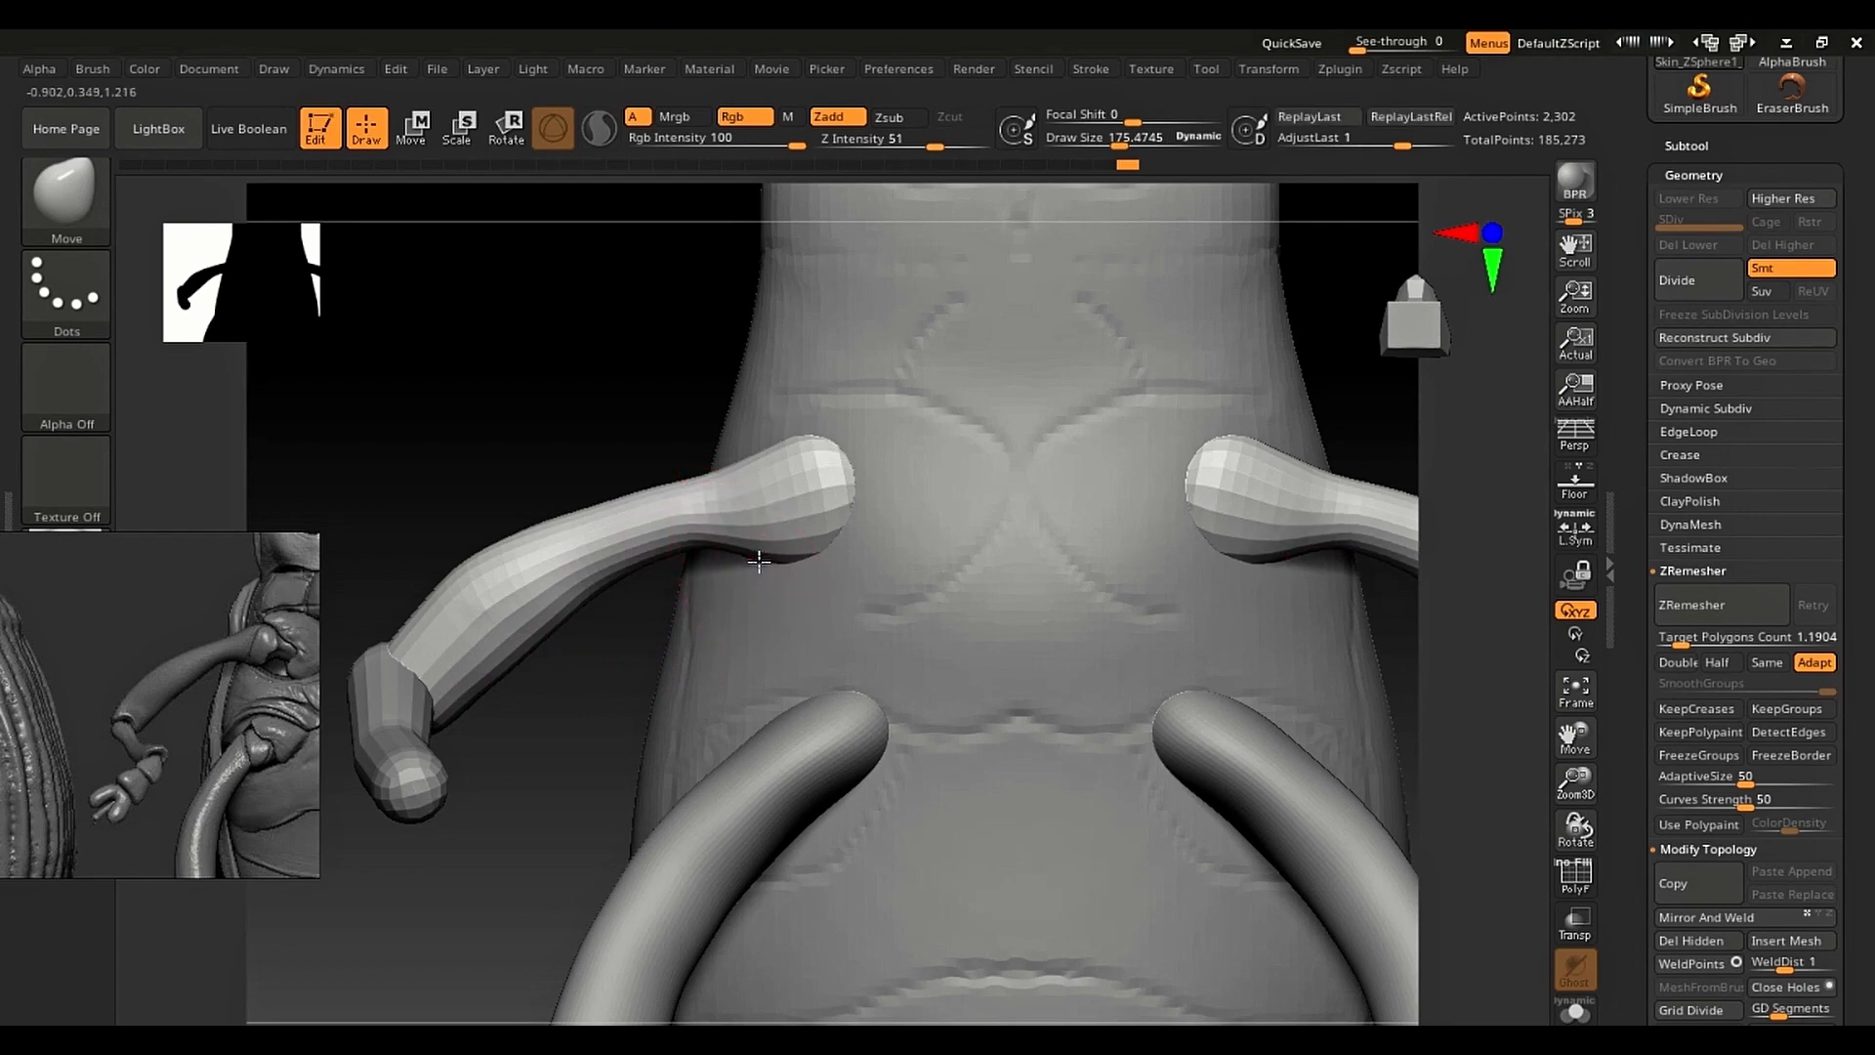
# Step: Shape the outer bend of the leg's upper segment with the Move brush at draw size about 208
pyautogui.press('ctrl')
pyautogui.moveTo(849, 500)
pyautogui.keyDown('ctrl'); pyautogui.mouseDown(button='right')
pyautogui.moveTo(837, 593)
pyautogui.moveTo(771, 532)
pyautogui.mouseUp(button='right'); pyautogui.keyUp('ctrl')
pyautogui.press('s')
pyautogui.moveTo(520, 546); pyautogui.dragTo(508, 545)
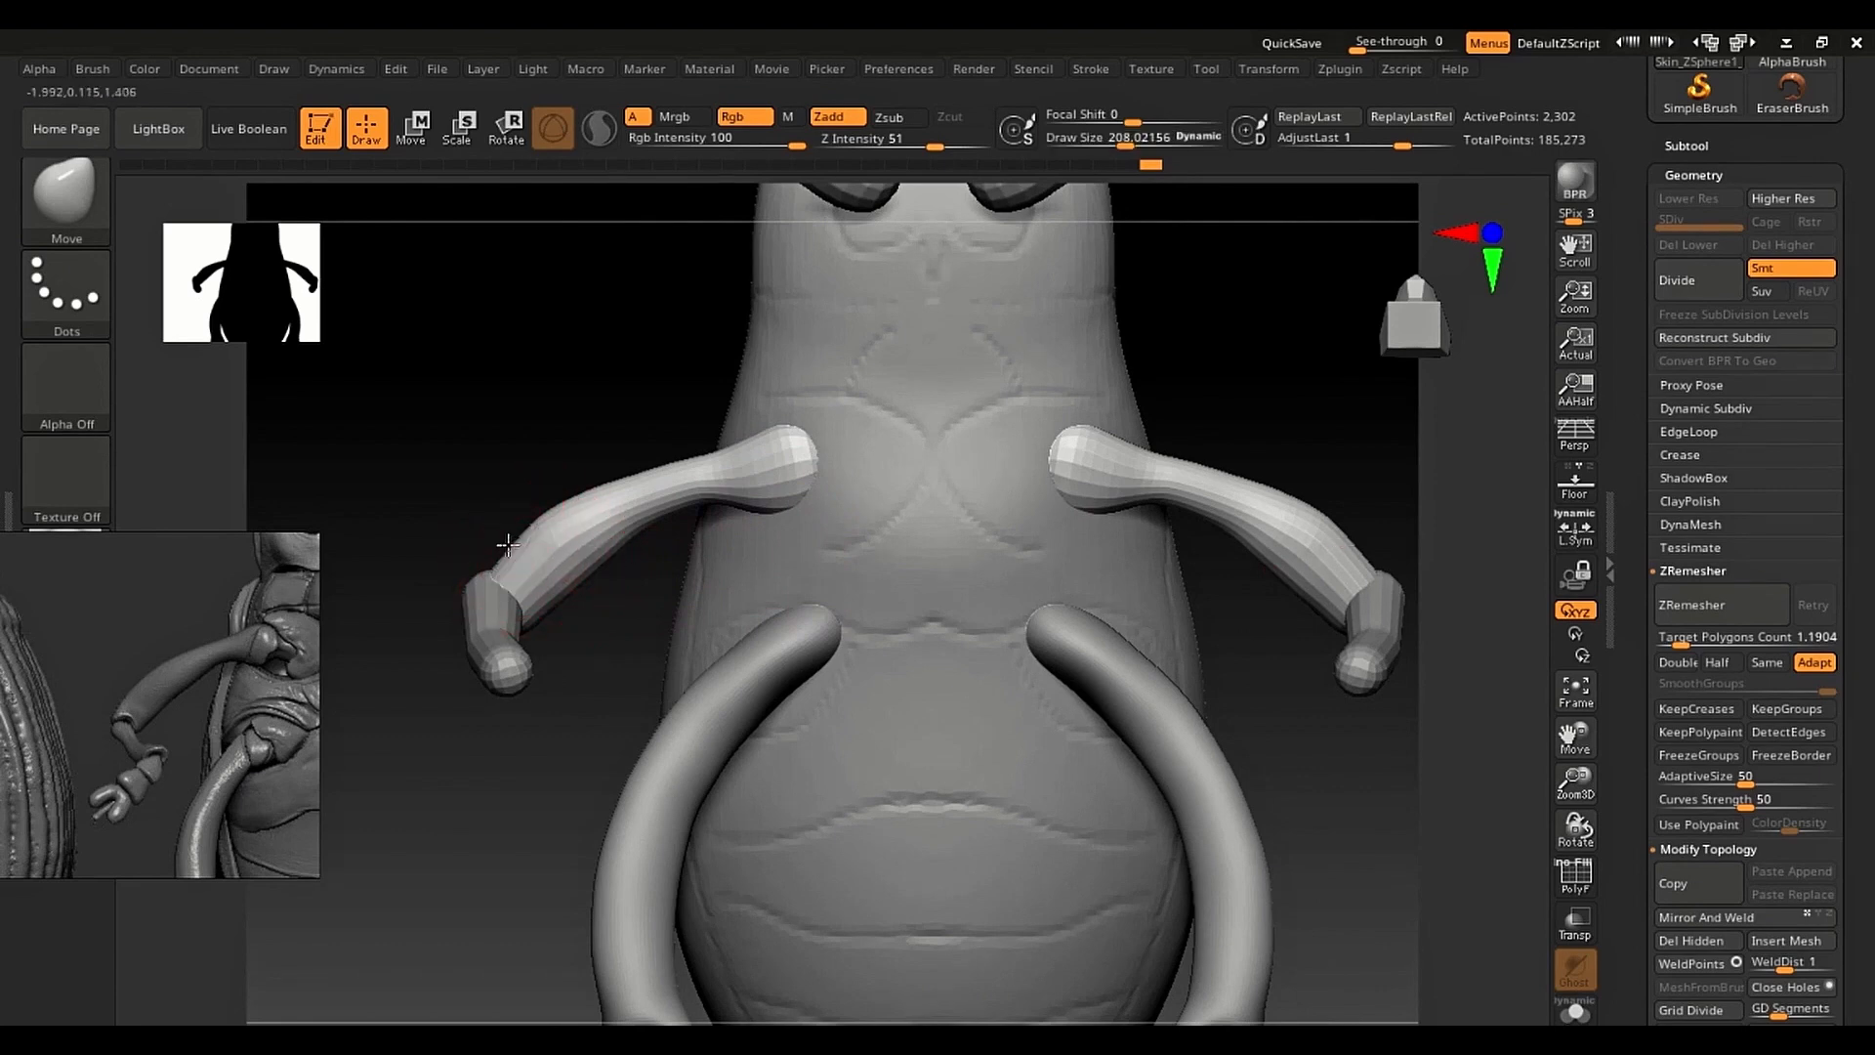
# Step: Push the leg's upper segment forward in side view with the Move brush to follow the reference
pyautogui.moveTo(536, 587); pyautogui.dragTo(892, 657, button='right')
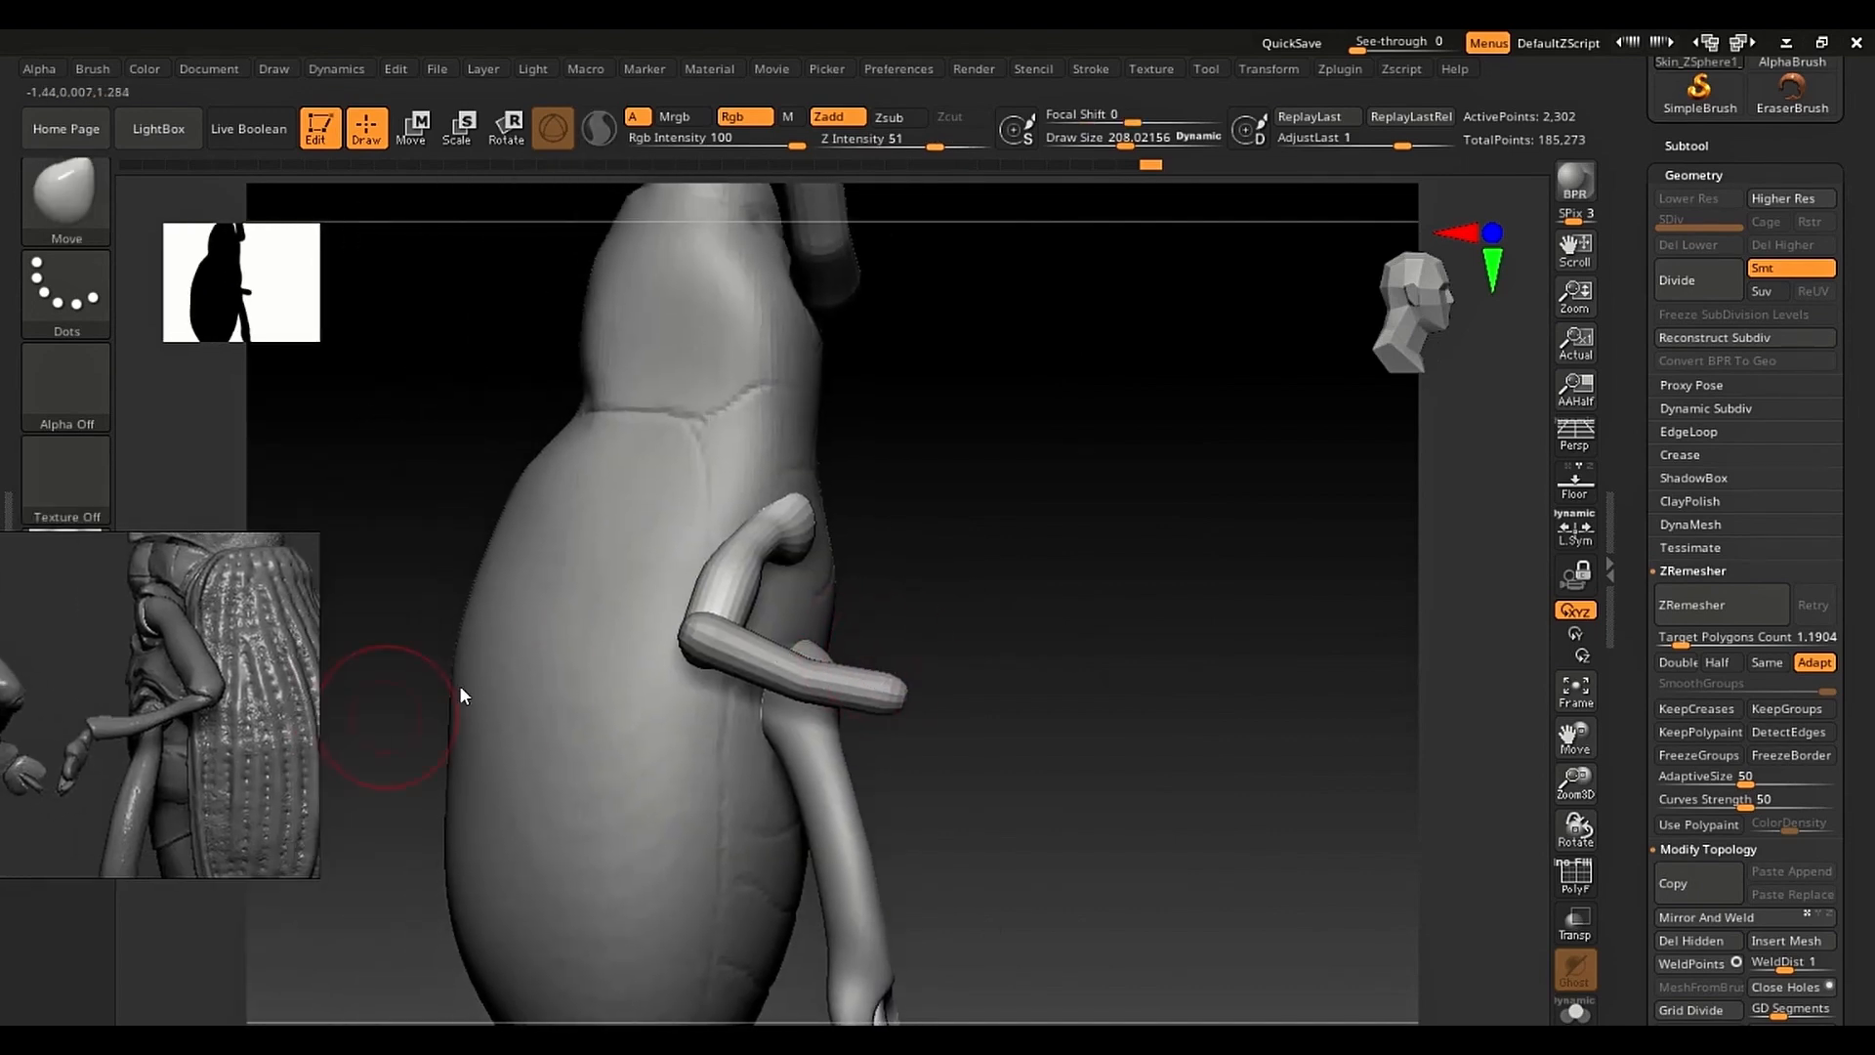
pyautogui.moveTo(459, 684); pyautogui.dragTo(1129, 664, button='right')
pyautogui.keyDown('ctrl'); pyautogui.moveTo(733, 536); pyautogui.dragTo(766, 619, button='right'); pyautogui.keyUp('ctrl')
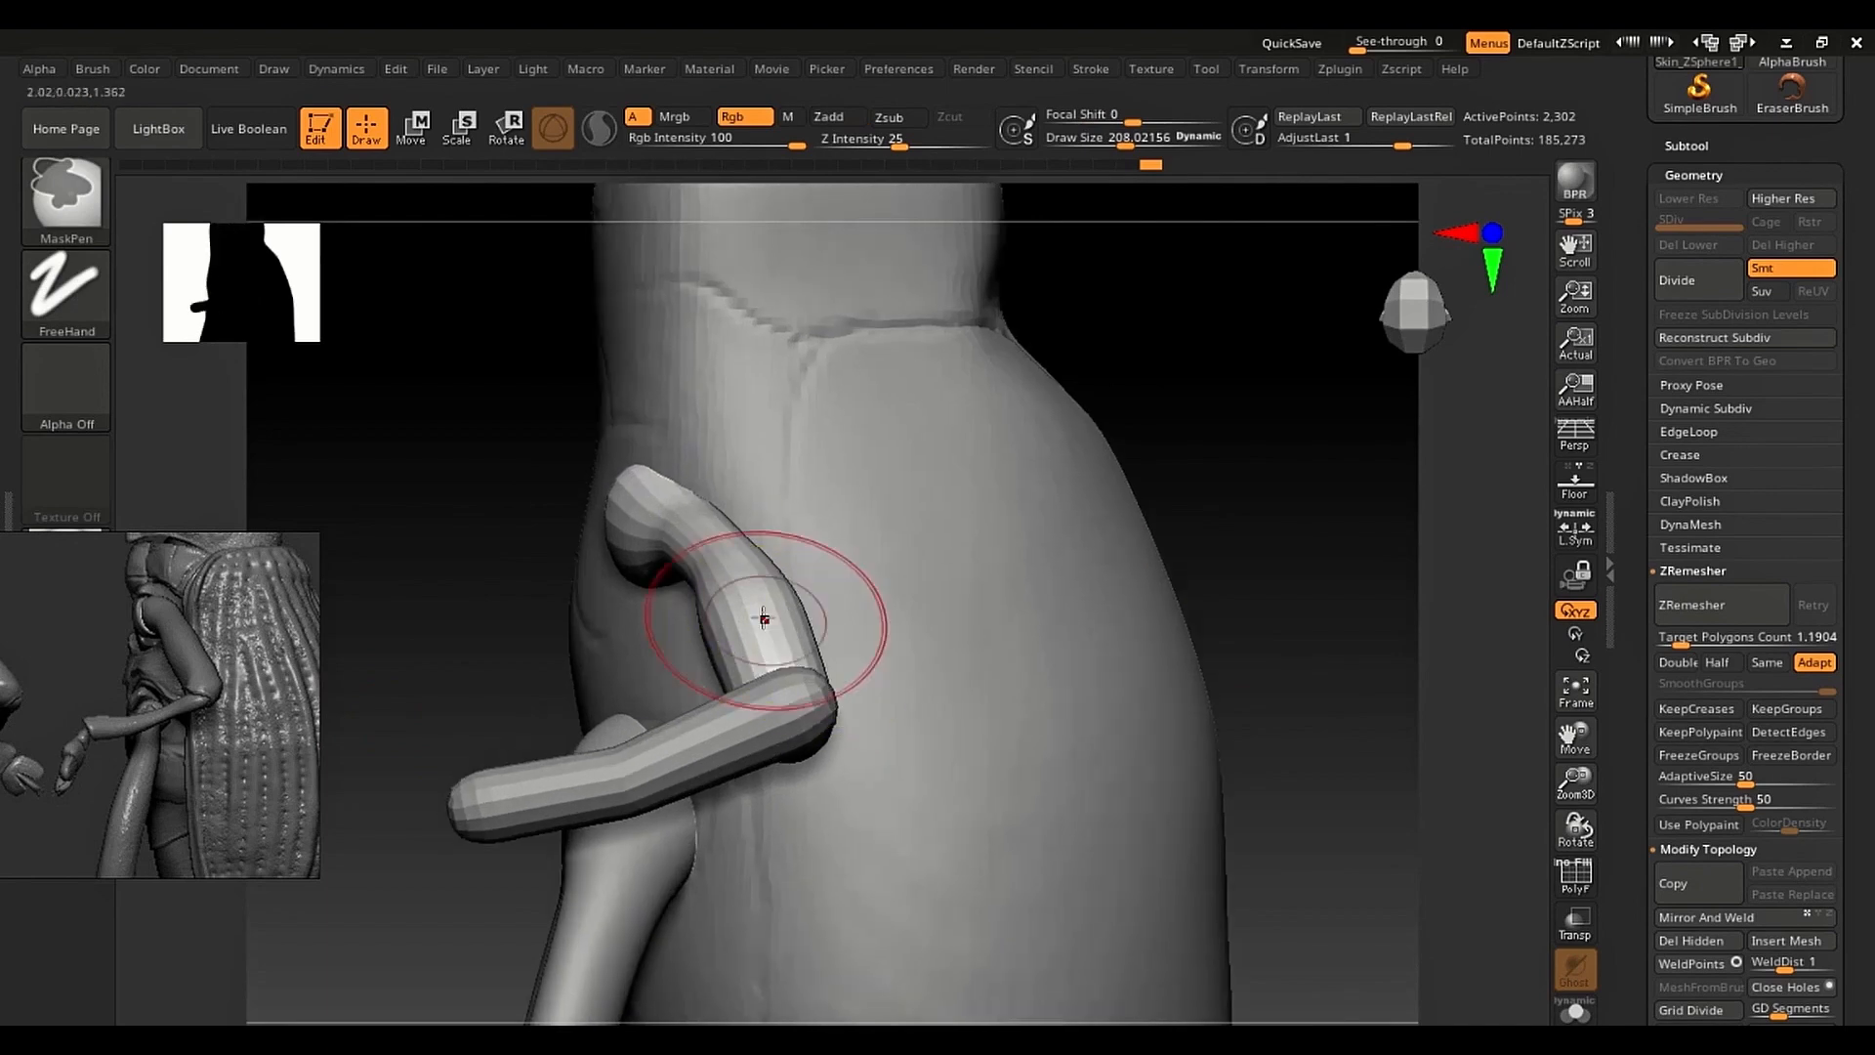
pyautogui.press('s')
pyautogui.moveTo(760, 617)
pyautogui.mouseDown()
pyautogui.moveTo(784, 574)
pyautogui.moveTo(701, 613)
pyautogui.mouseUp()
# Step: Refine the inner curve of the leg's upper segment in side view with the Move brush at draw size about 175
pyautogui.press('s')
pyautogui.press('s')
pyautogui.press('s')
pyautogui.press('s')
pyautogui.press('s')
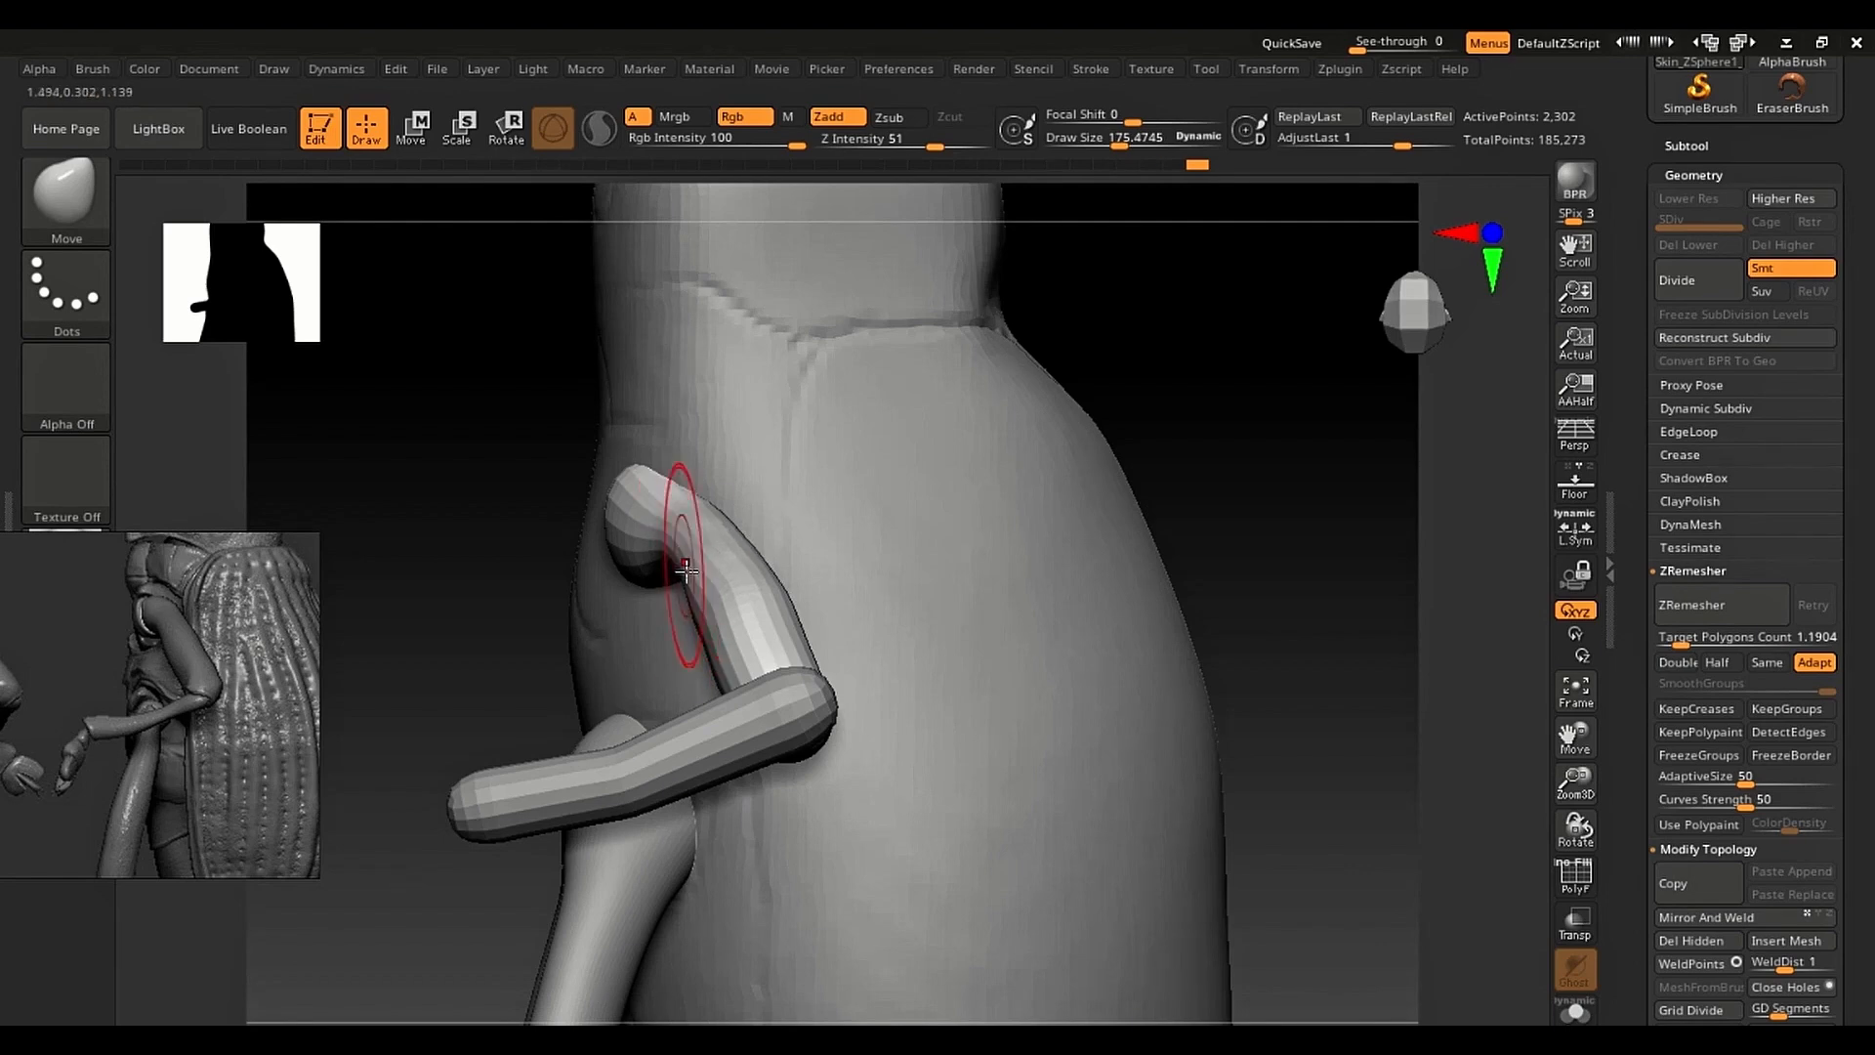
pyautogui.moveTo(706, 609); pyautogui.dragTo(744, 633)
pyautogui.press('s')
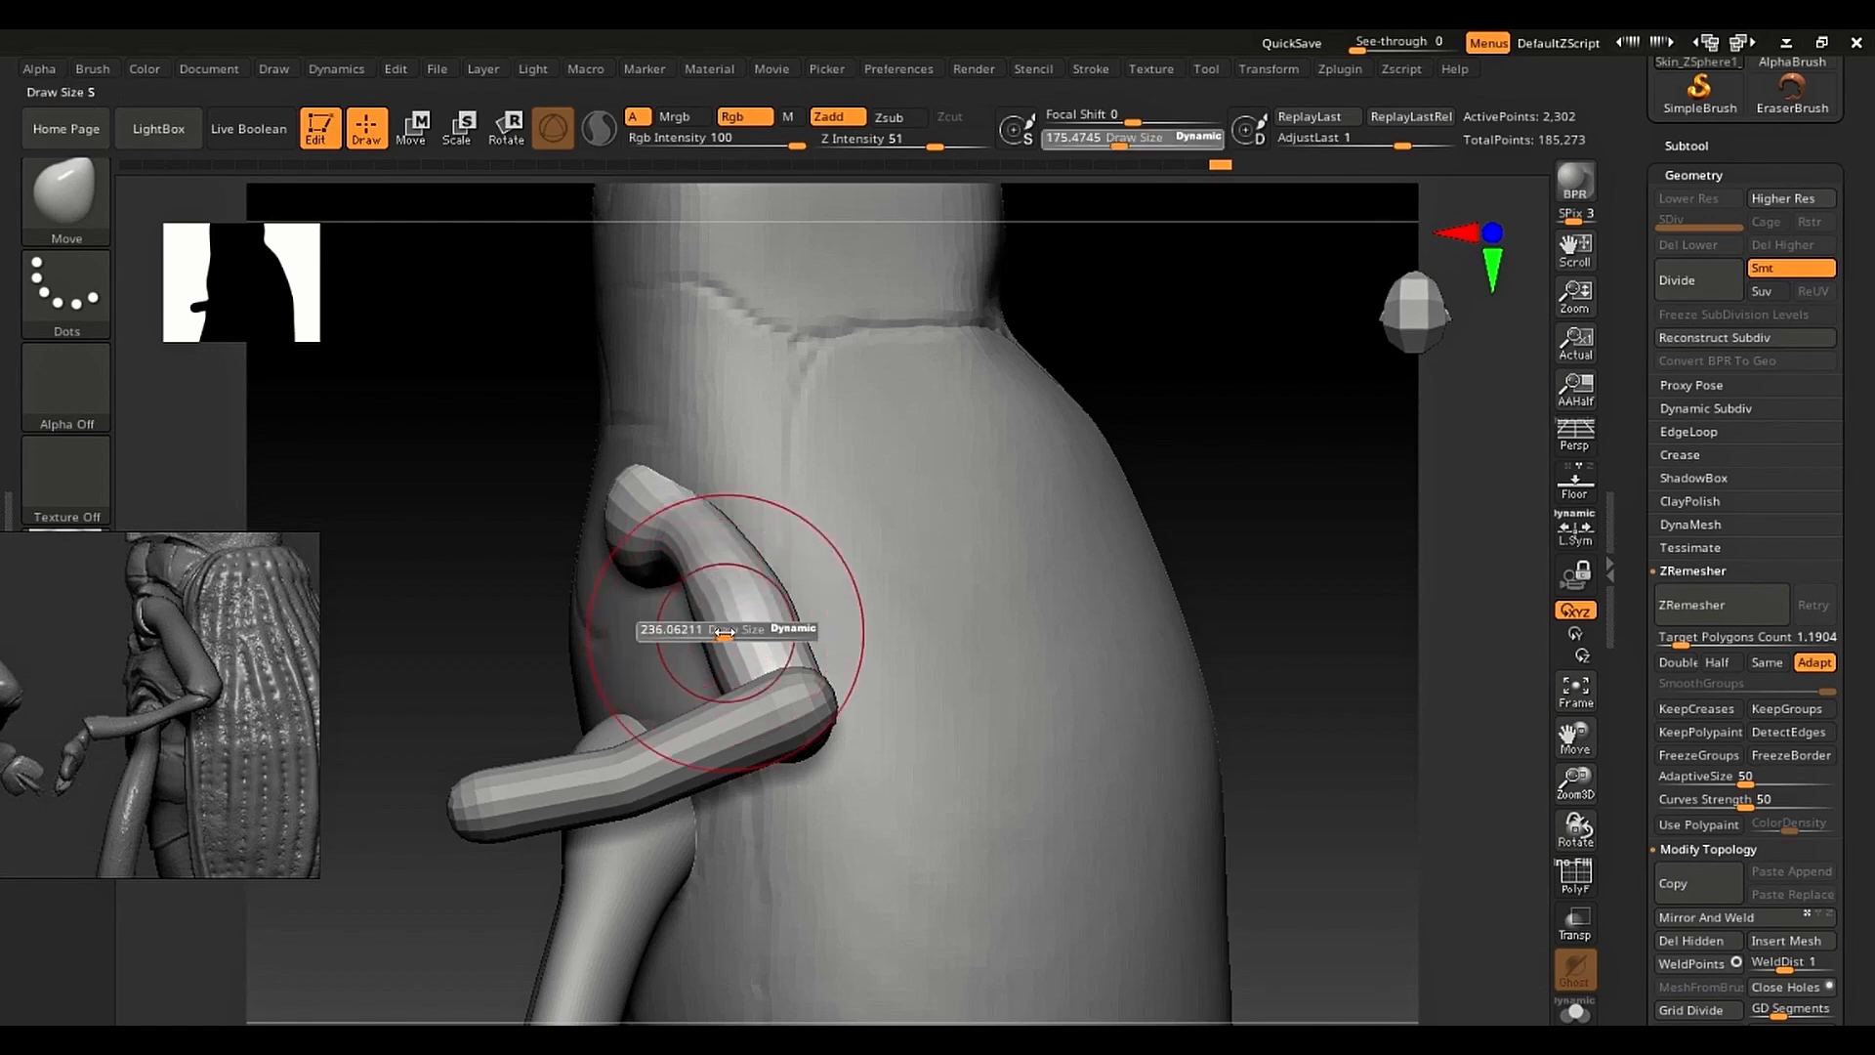
# Step: Turn the reference to a back view and reshape the leg's elbow with the Move brush at draw size about 289
pyautogui.moveTo(144, 705)
pyautogui.mouseDown(button='middle')
pyautogui.moveTo(463, 672)
pyautogui.moveTo(351, 634)
pyautogui.mouseUp(button='middle')
pyautogui.moveTo(841, 671)
pyautogui.mouseDown(button='right')
pyautogui.moveTo(737, 630)
pyautogui.moveTo(723, 670)
pyautogui.mouseUp(button='right')
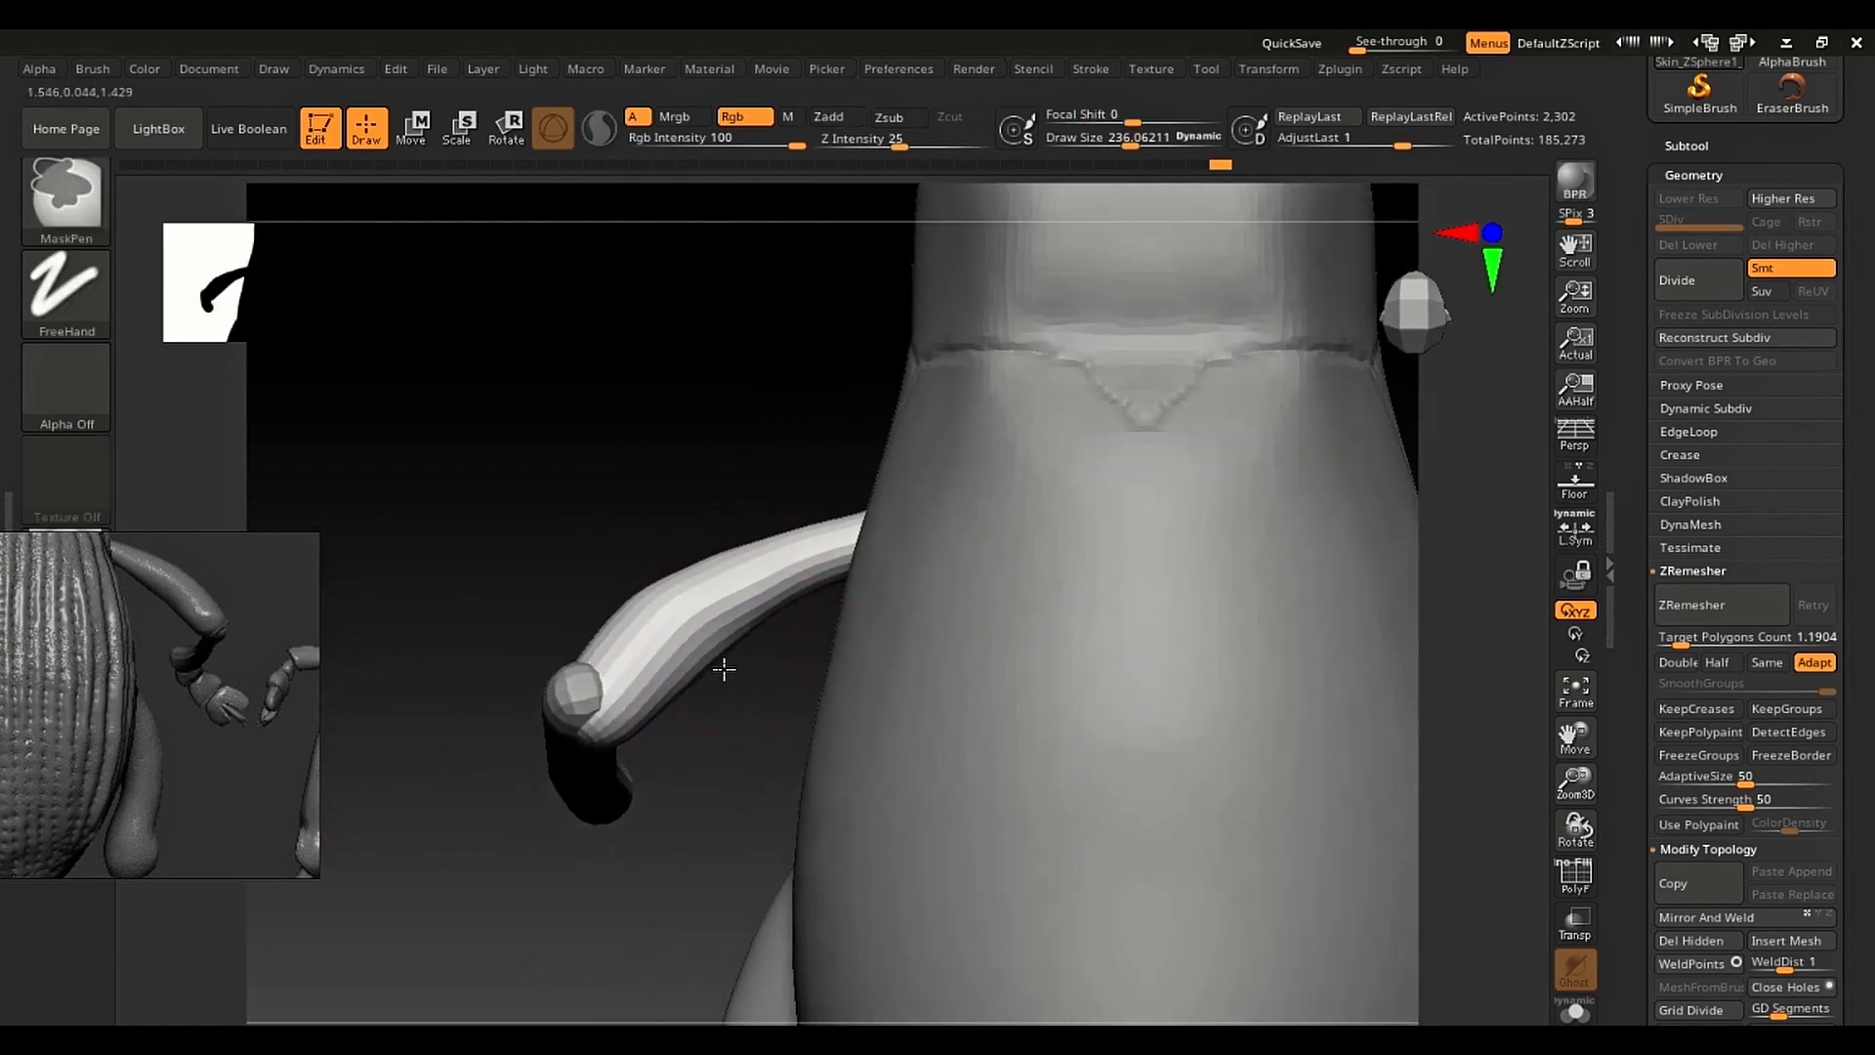
pyautogui.moveTo(180, 699); pyautogui.dragTo(513, 767, button='middle')
pyautogui.press('s')
pyautogui.moveTo(629, 778); pyautogui.dragTo(651, 778)
pyautogui.moveTo(593, 716)
pyautogui.mouseDown()
pyautogui.moveTo(567, 703)
pyautogui.moveTo(563, 656)
pyautogui.moveTo(581, 673)
pyautogui.mouseUp()
pyautogui.press('s')
pyautogui.press('s')
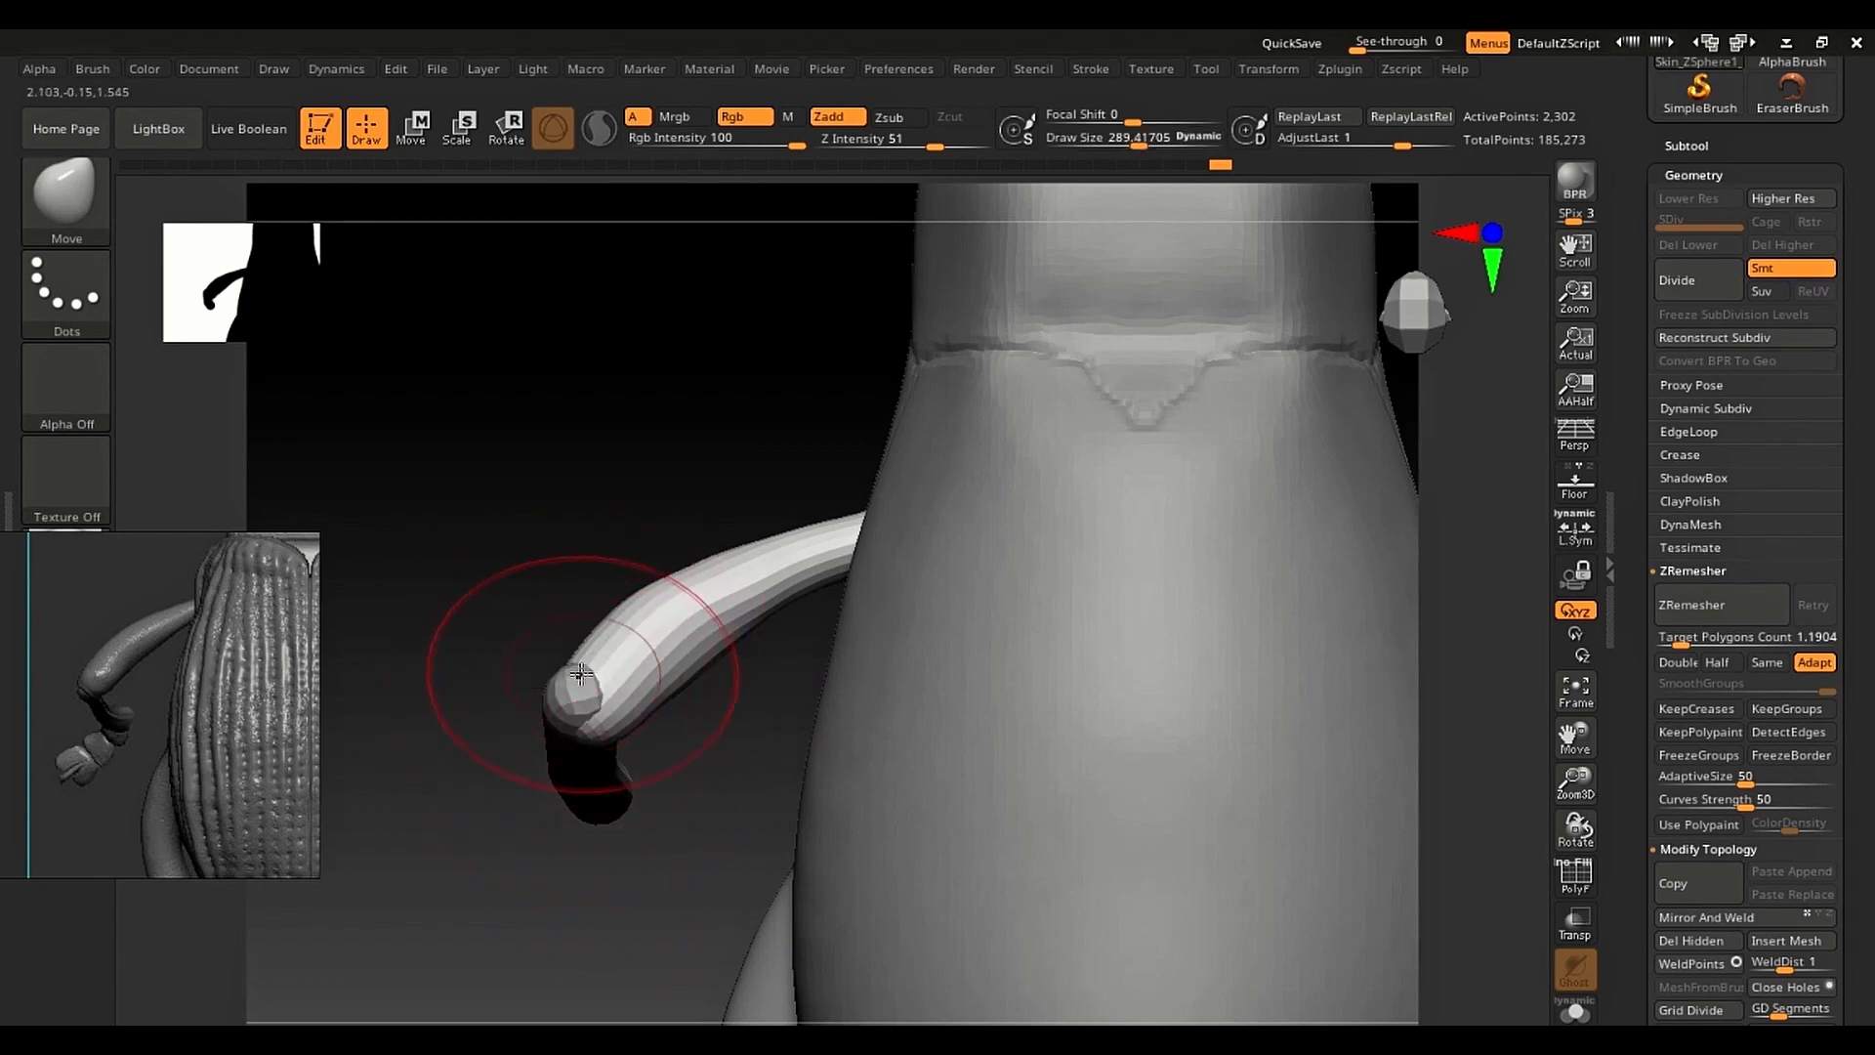
# Step: Select the middle leg's lower segment, pull its elbow end in from the joint, and smooth it thinner
pyautogui.keyDown('alt'); pyautogui.click(572, 772); pyautogui.keyUp('alt')
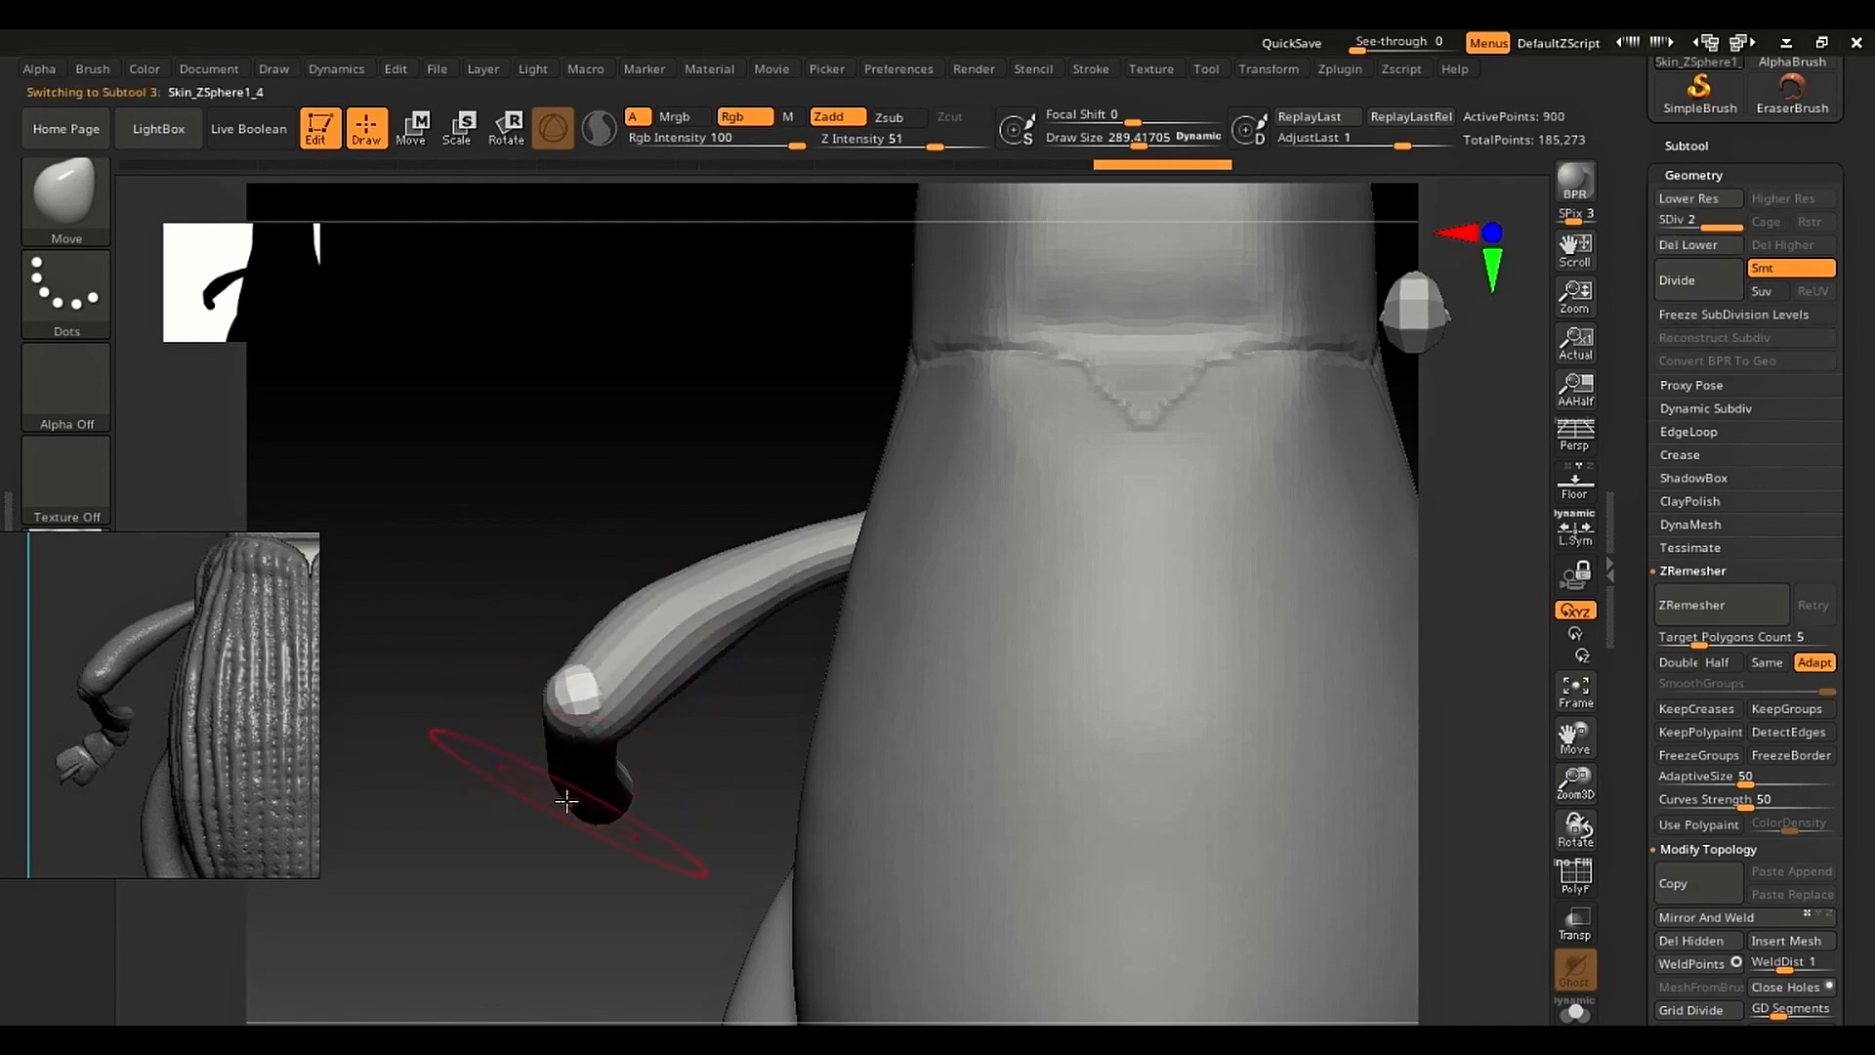
pyautogui.moveTo(566, 793); pyautogui.dragTo(588, 727, button='right')
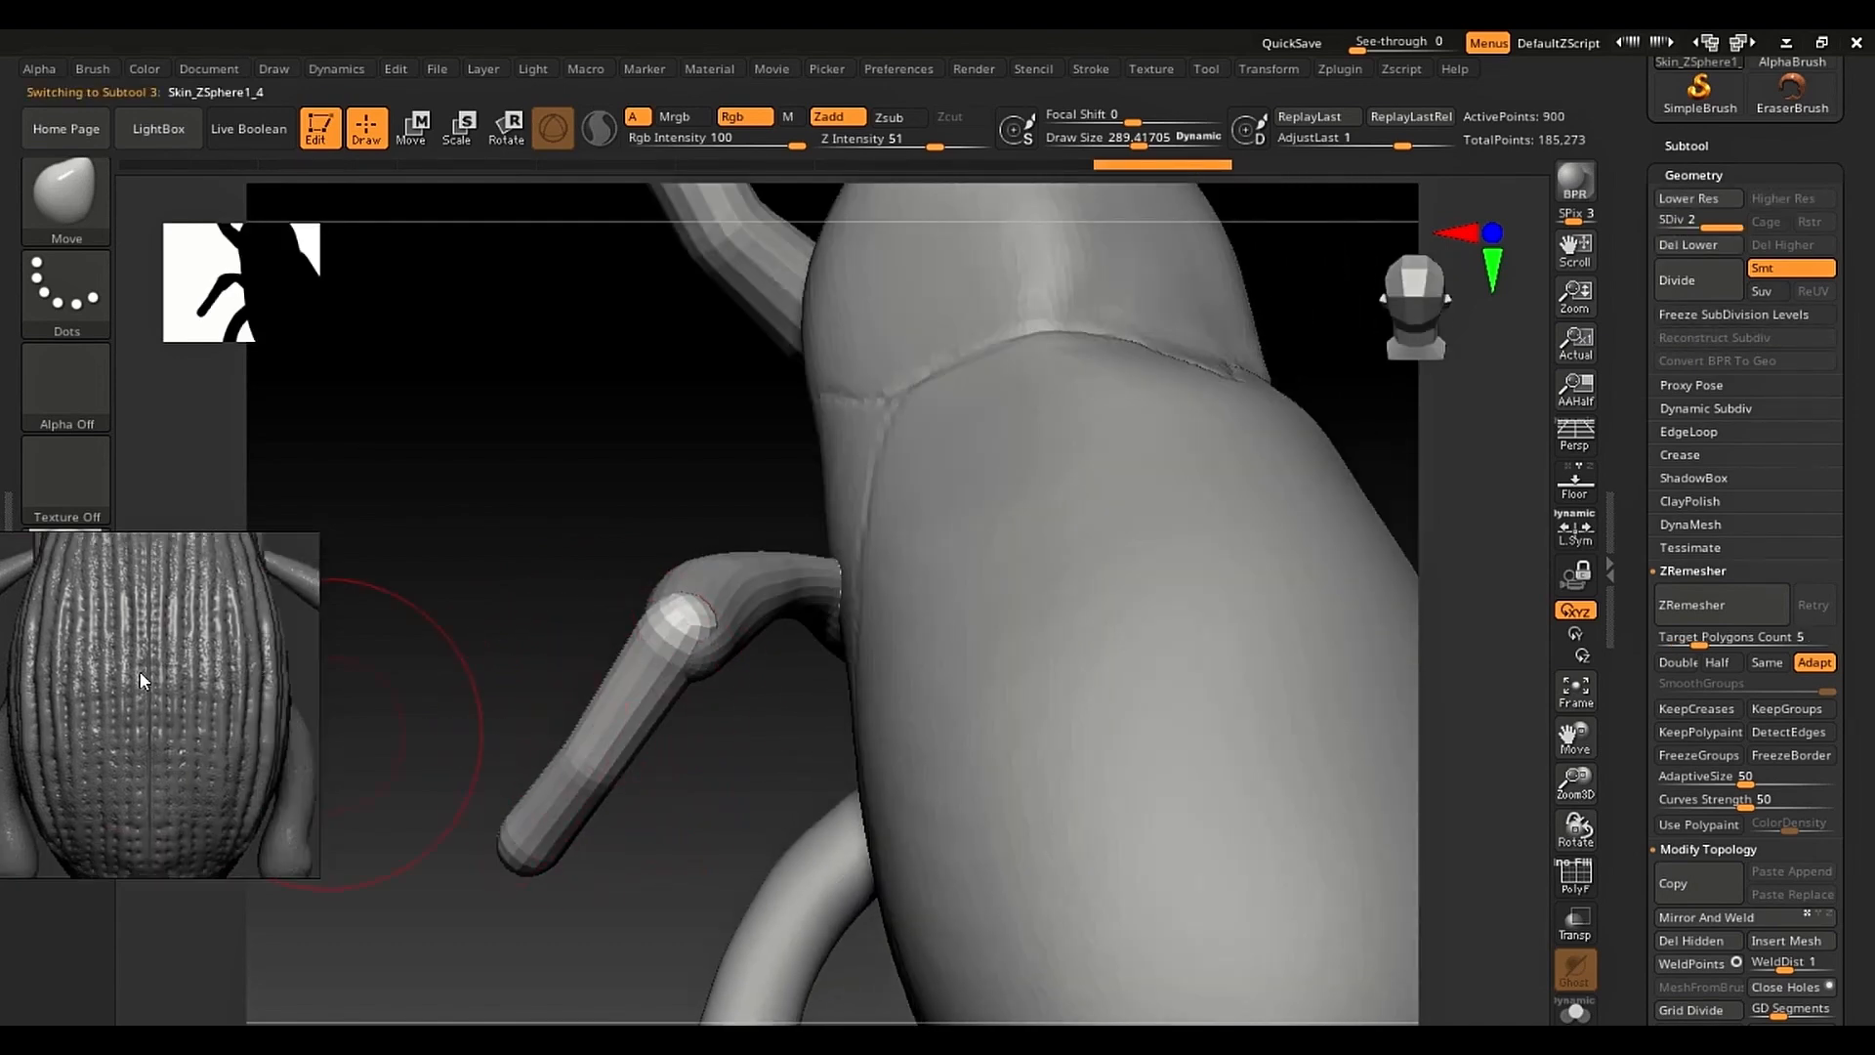
pyautogui.moveTo(327, 735)
pyautogui.mouseDown(button='right')
pyautogui.moveTo(375, 684)
pyautogui.moveTo(527, 683)
pyautogui.moveTo(565, 657)
pyautogui.moveTo(811, 695)
pyautogui.moveTo(817, 777)
pyautogui.mouseUp(button='right')
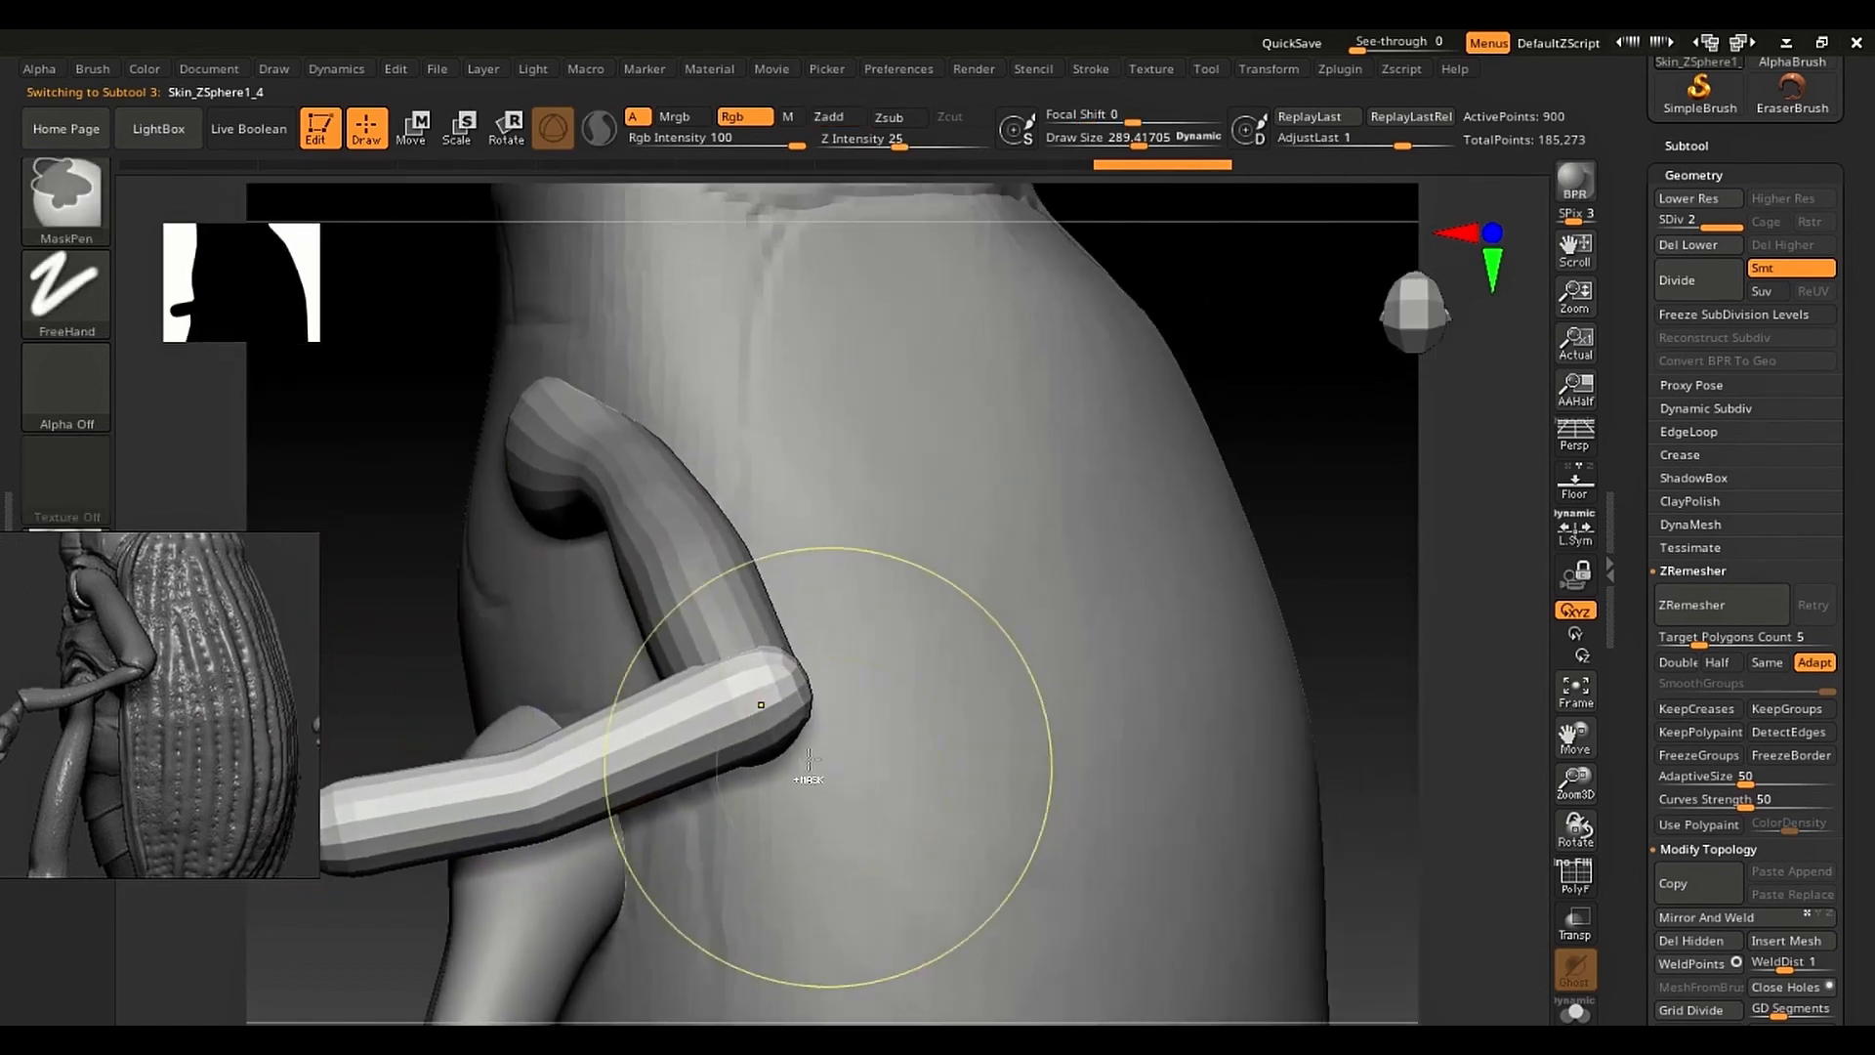
pyautogui.press('s')
pyautogui.moveTo(753, 720); pyautogui.dragTo(720, 683)
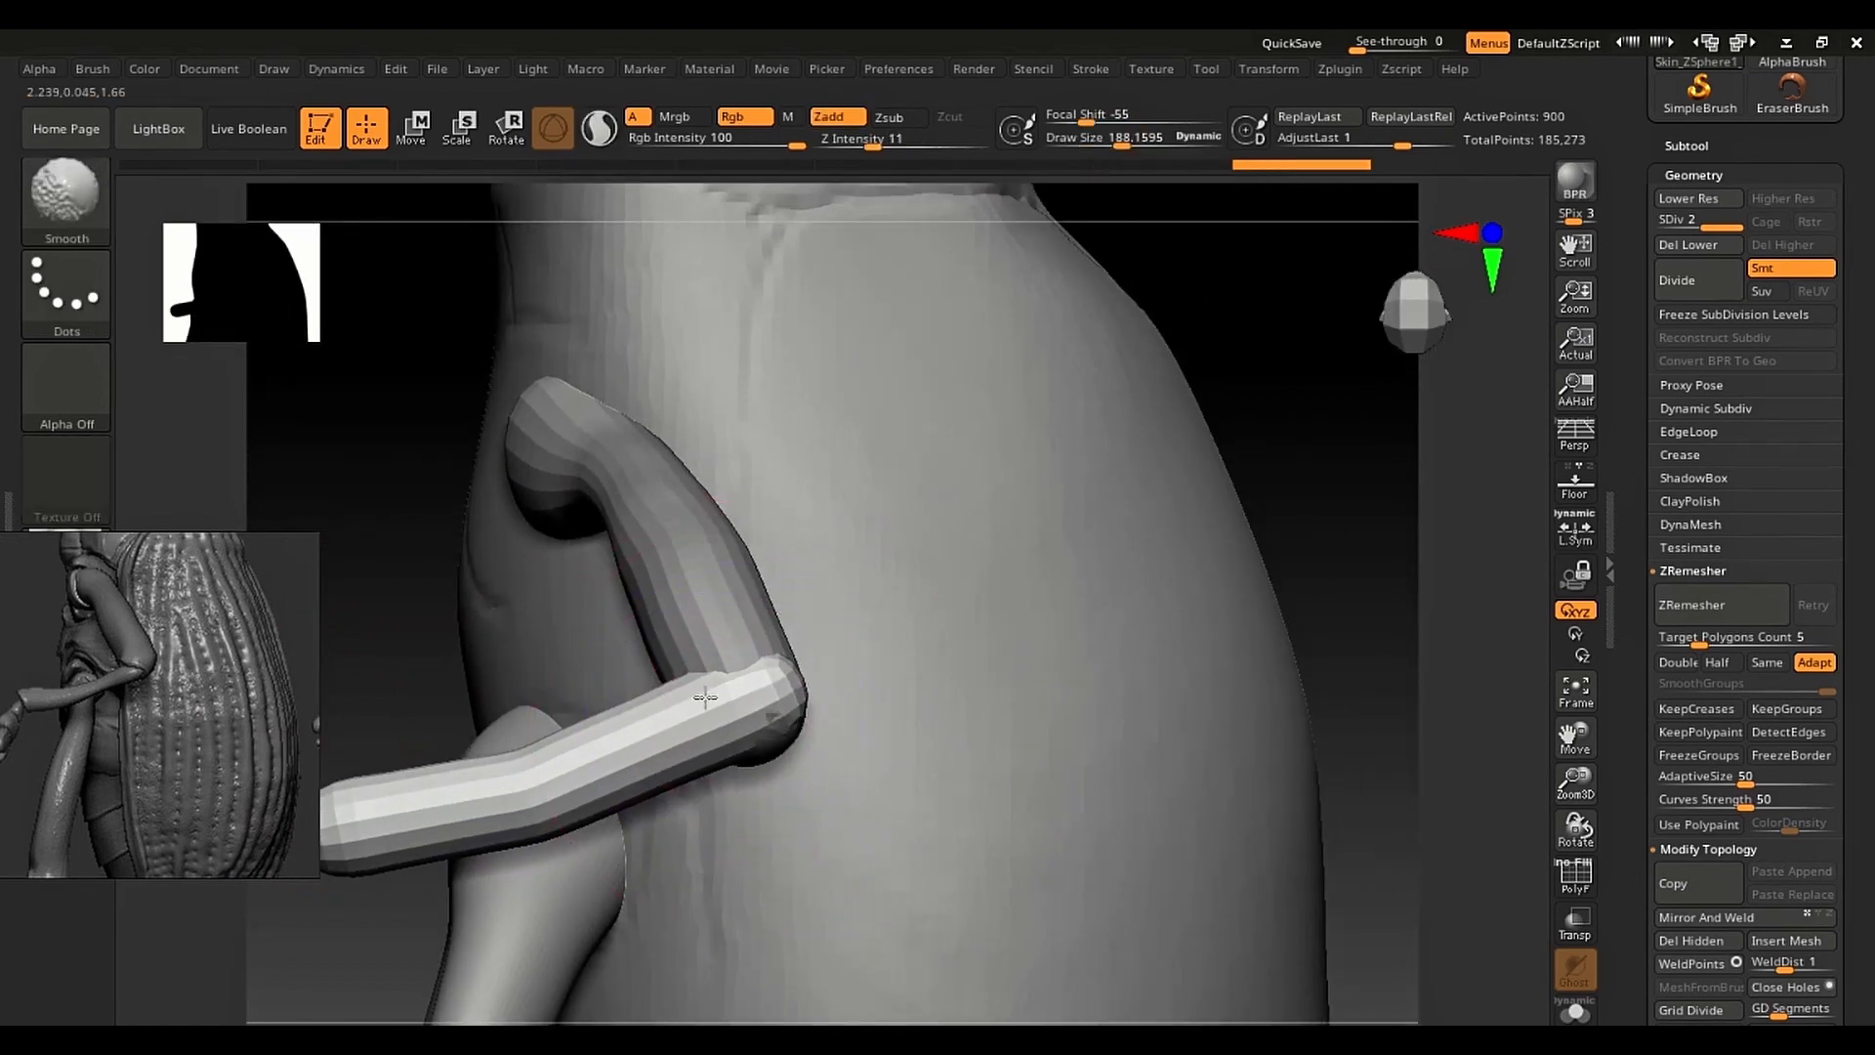
pyautogui.press(']')
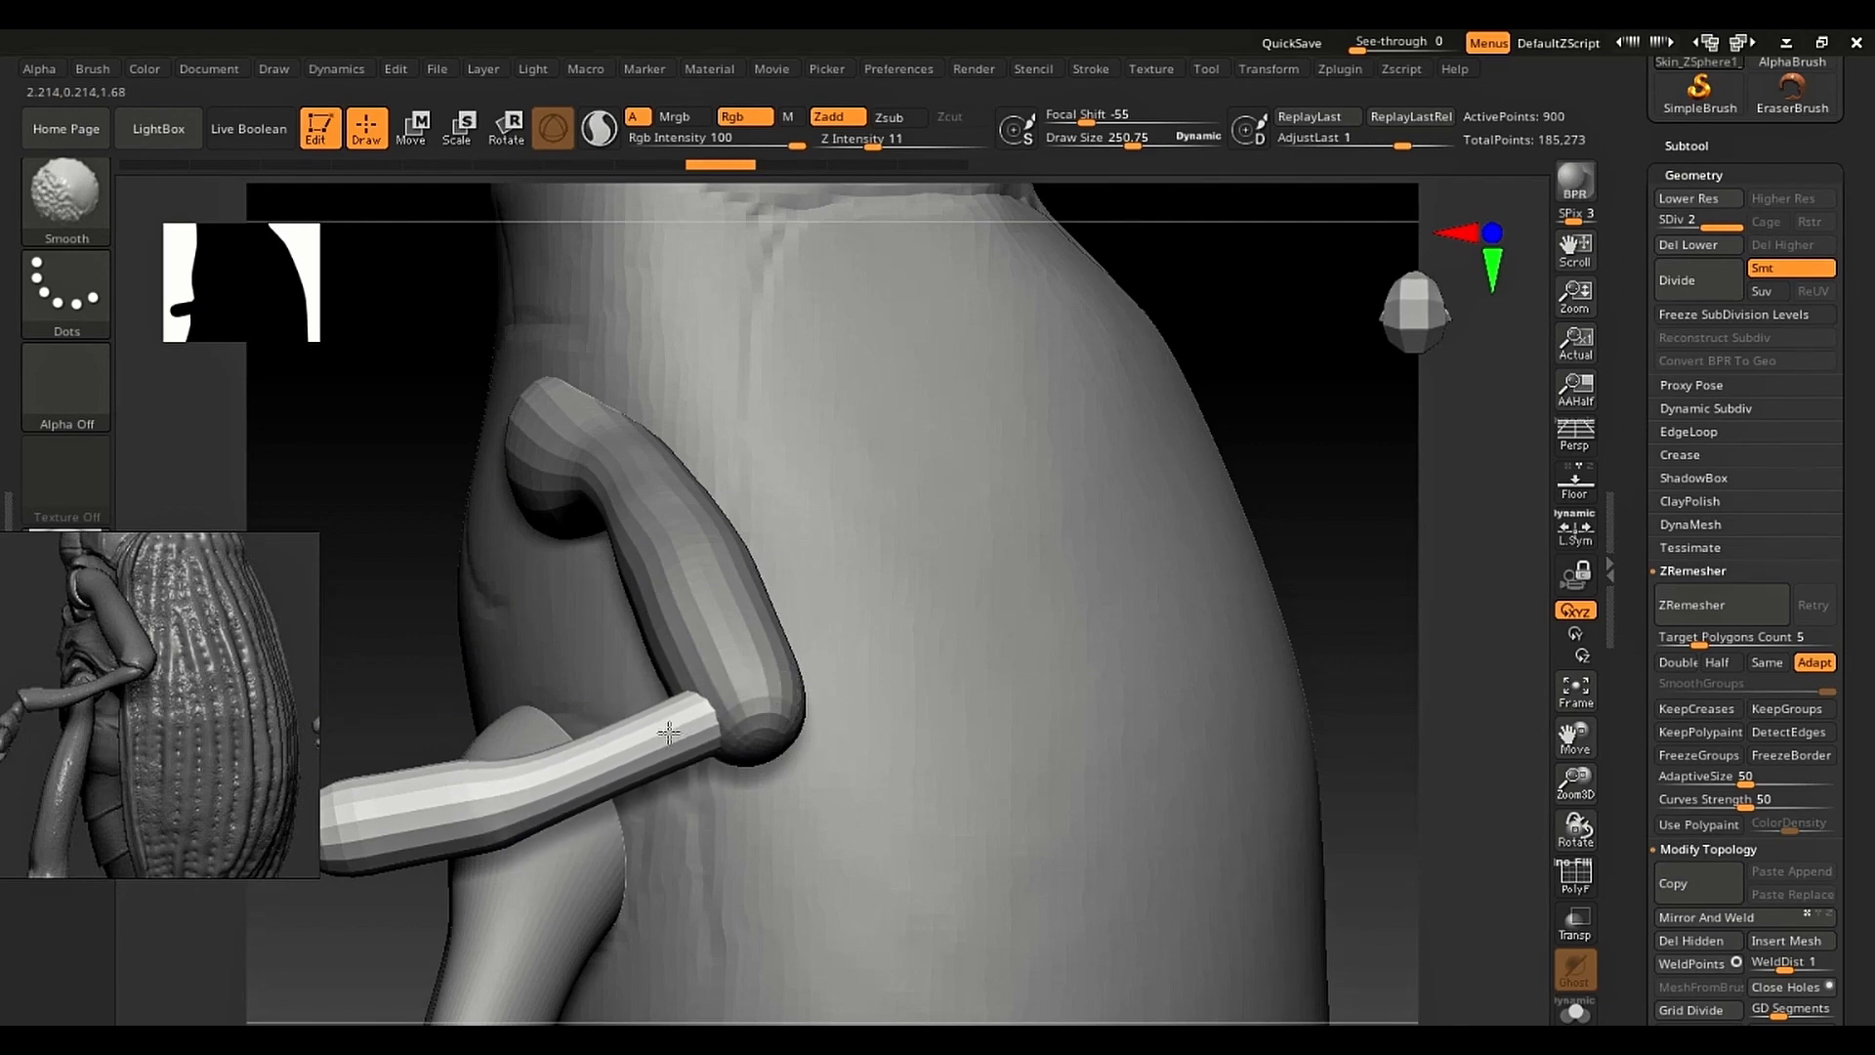
# Step: Bend the middle leg's lower segment with the Move brush at draw size about 348
pyautogui.press('b')
pyautogui.press('m')
pyautogui.press('v')
pyautogui.press('s')
pyautogui.moveTo(630, 742); pyautogui.dragTo(649, 782)
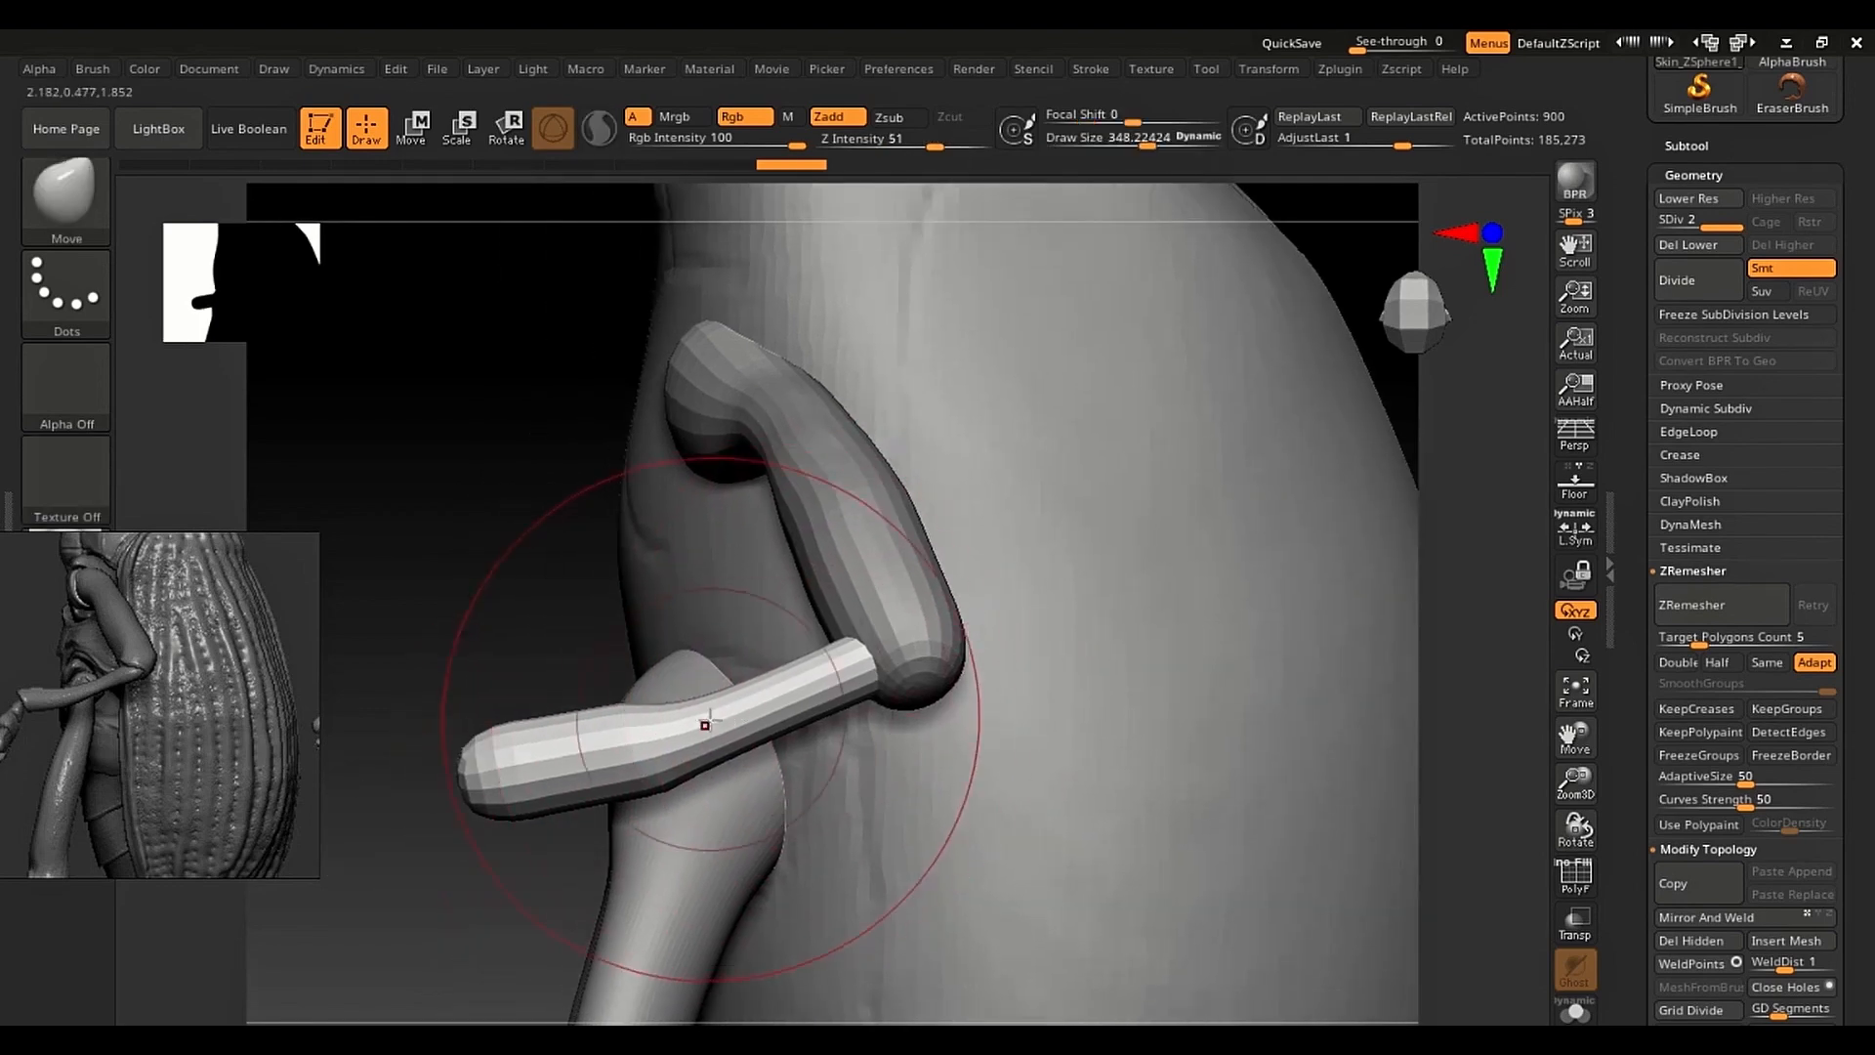
# Step: Refine the lower segment's curve and smooth its surface at draw size about 129
pyautogui.press('s')
pyautogui.moveTo(710, 721)
pyautogui.mouseDown()
pyautogui.moveTo(597, 750)
pyautogui.moveTo(618, 753)
pyautogui.mouseUp()
pyautogui.press('s')
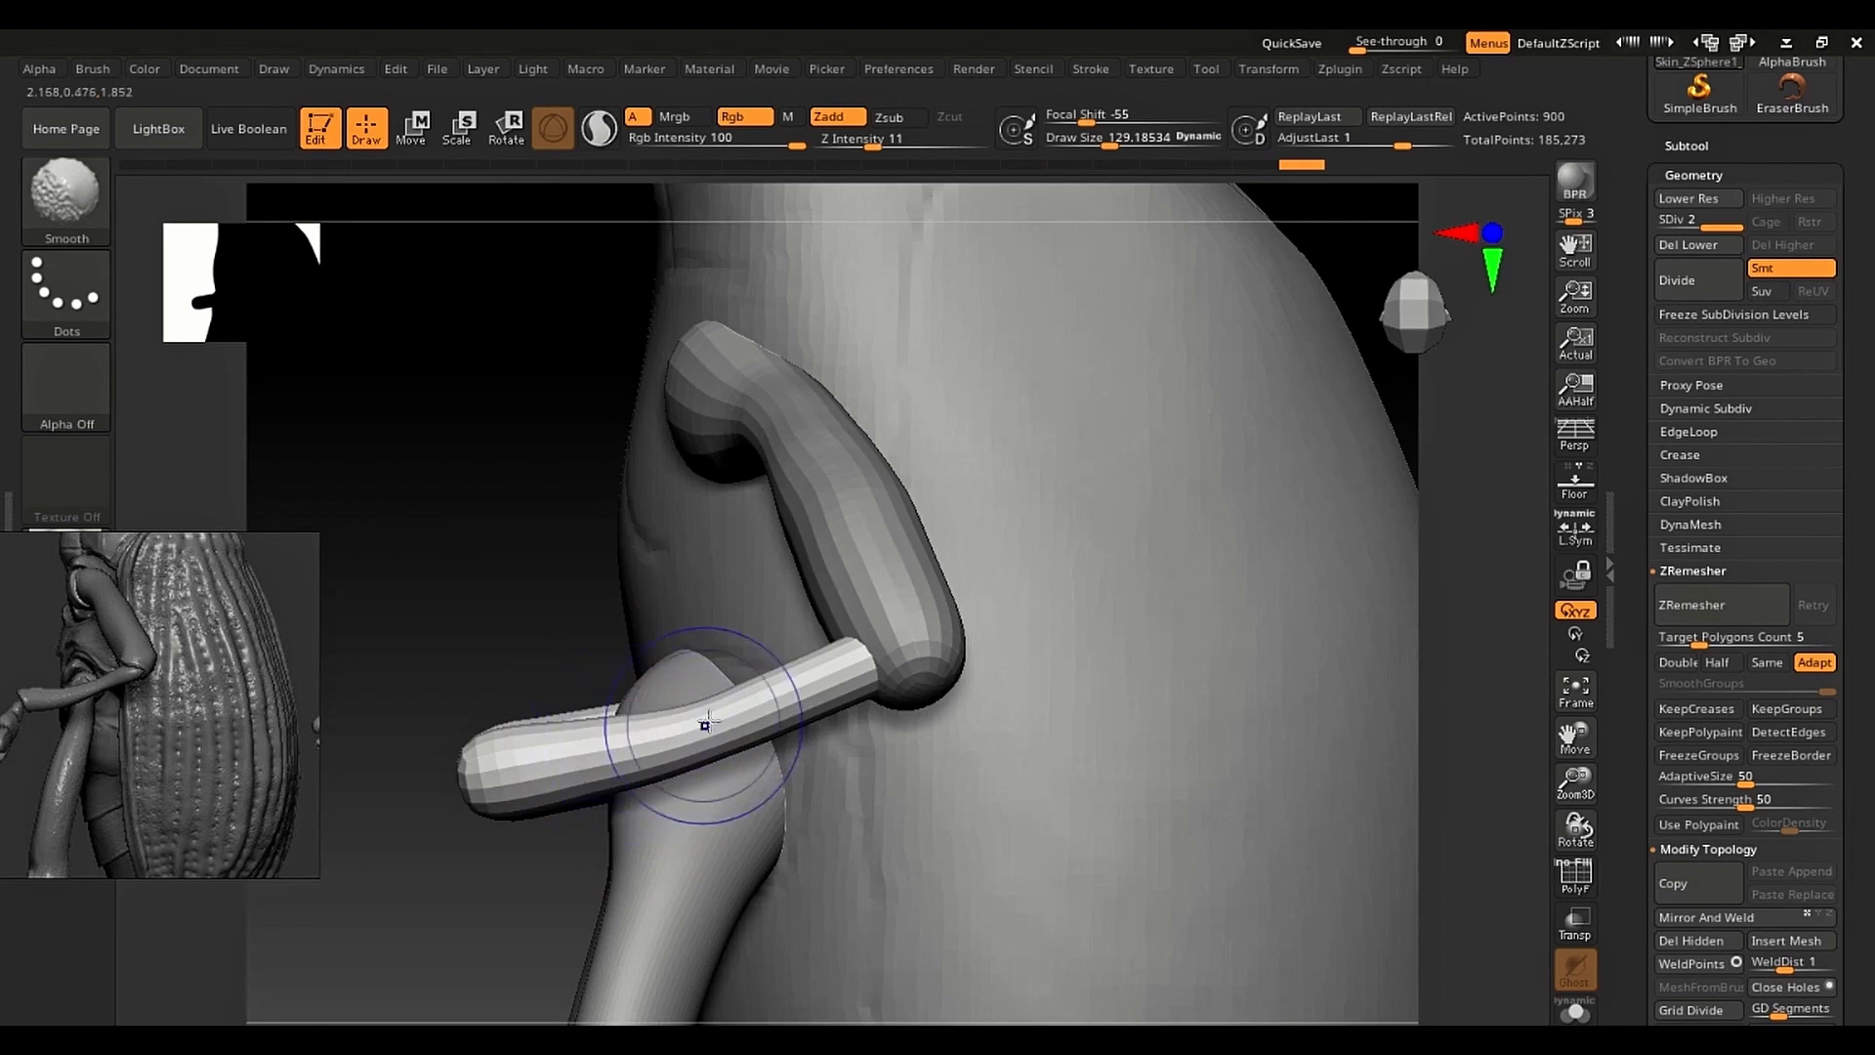
pyautogui.keyDown('shift'); pyautogui.moveTo(839, 683); pyautogui.dragTo(667, 737); pyautogui.keyUp('shift')
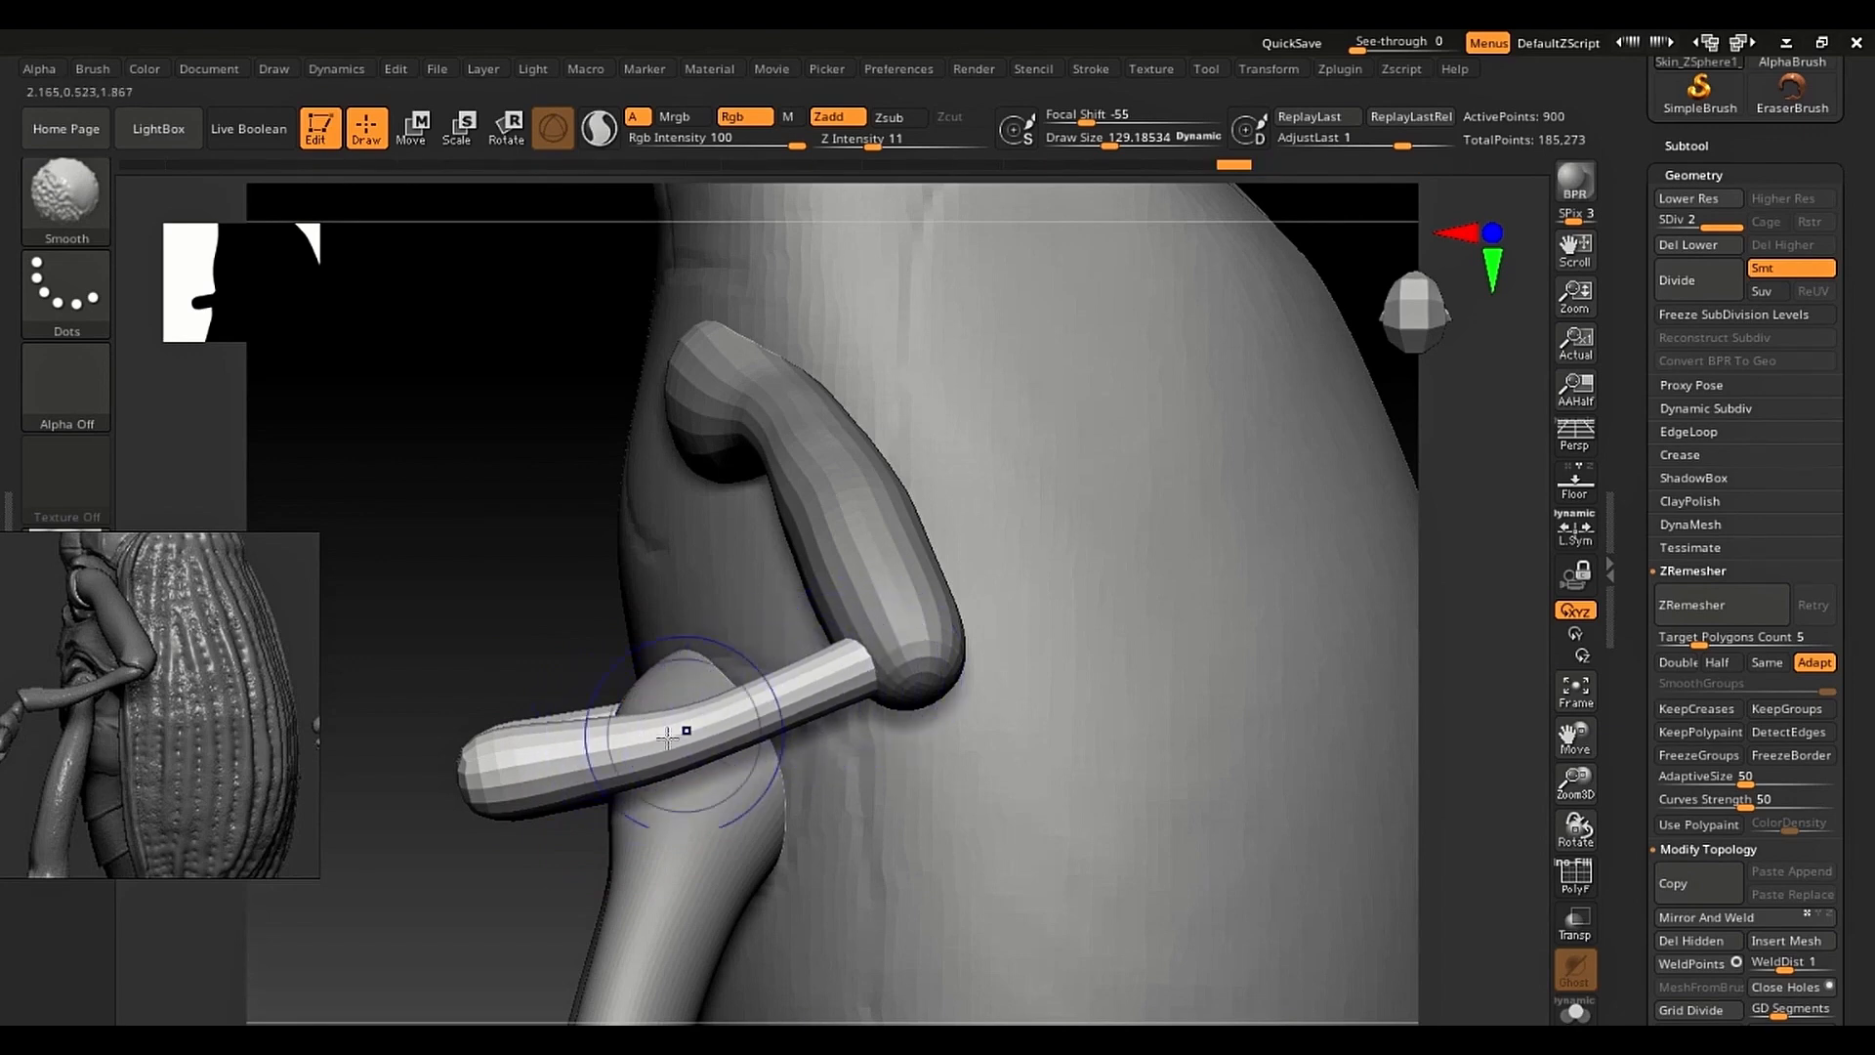
# Step: Isolate the middle legs' lower segments and hide the thicker, mismatched copy so only the reshaped one shows
pyautogui.keyDown('ctrl'); pyautogui.keyDown('shift'); pyautogui.click(844, 683); pyautogui.keyUp('shift'); pyautogui.keyUp('ctrl')
pyautogui.hotkey('shift', 'f')
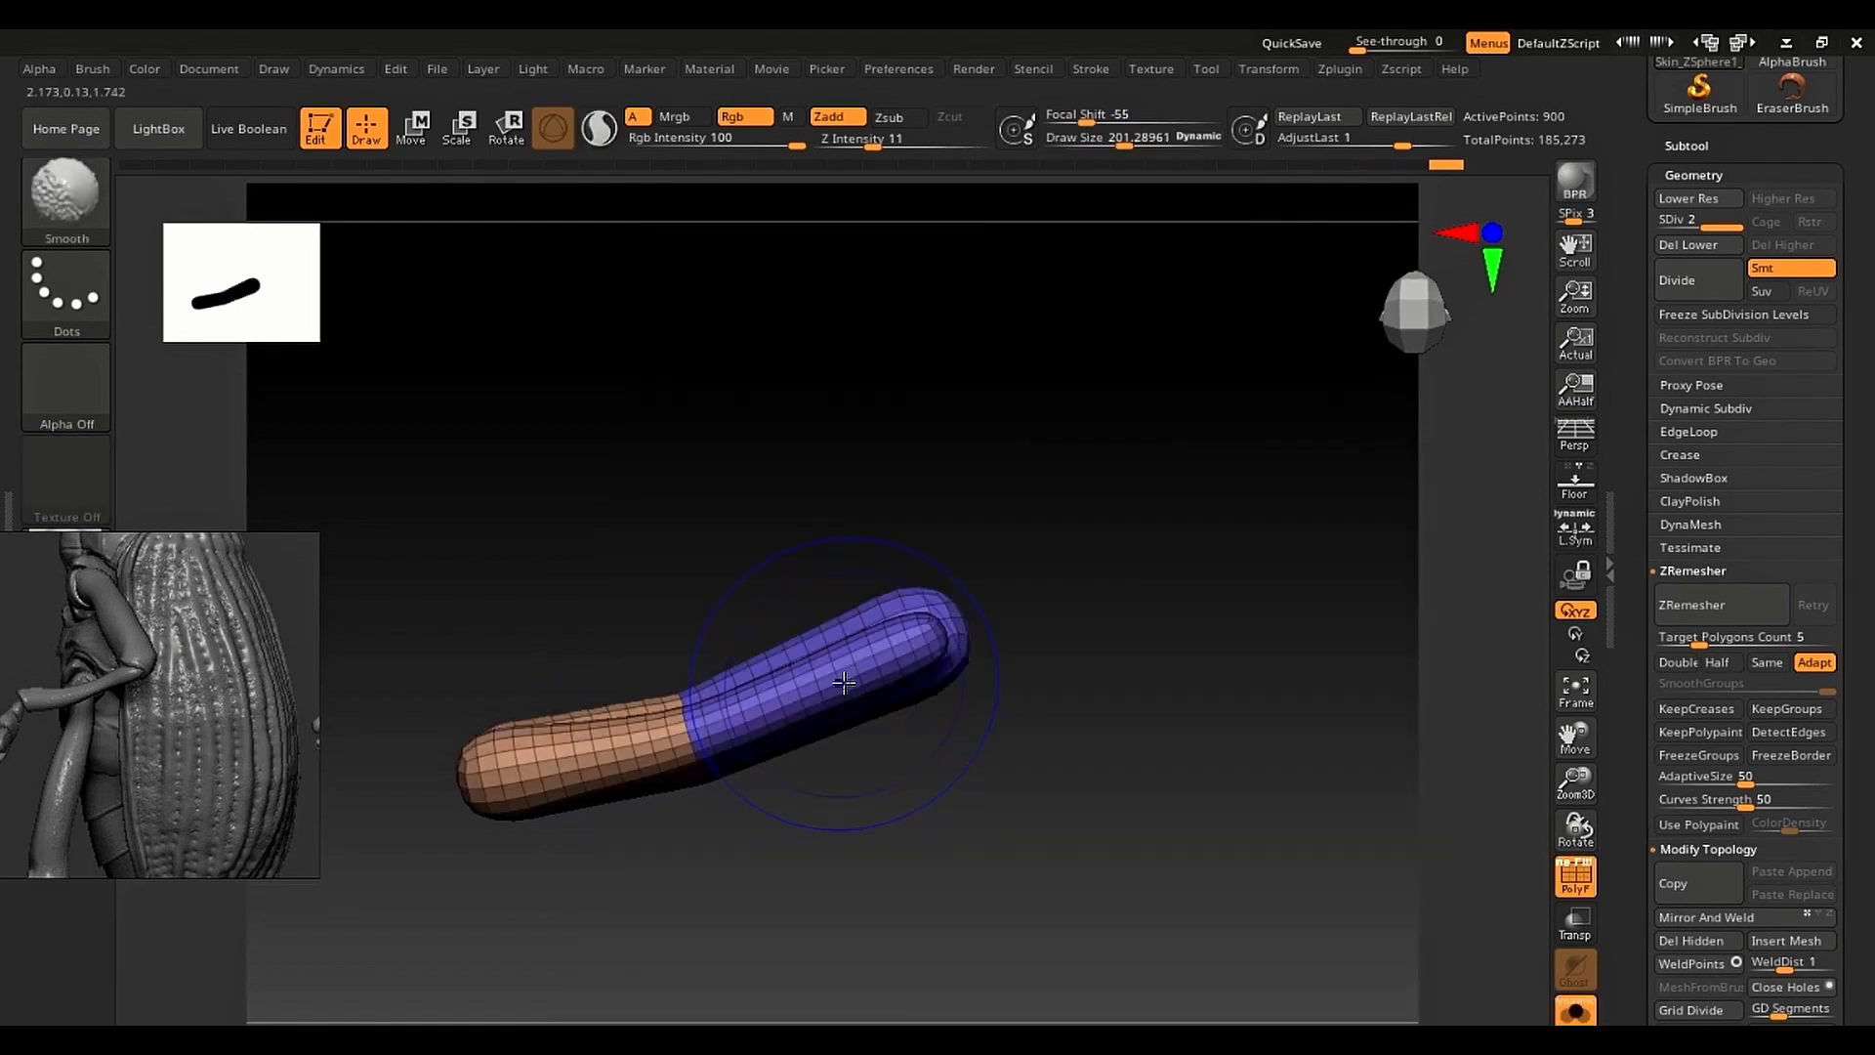
pyautogui.hotkey('shift', 'f')
pyautogui.moveTo(801, 683)
pyautogui.mouseDown(button='right')
pyautogui.moveTo(820, 693)
pyautogui.moveTo(750, 738)
pyautogui.moveTo(791, 791)
pyautogui.moveTo(942, 805)
pyautogui.moveTo(871, 795)
pyautogui.moveTo(775, 703)
pyautogui.moveTo(817, 808)
pyautogui.moveTo(810, 694)
pyautogui.mouseUp(button='right')
pyautogui.moveTo(841, 776)
pyautogui.keyDown('alt'); pyautogui.mouseDown(button='right')
pyautogui.moveTo(716, 723)
pyautogui.moveTo(695, 677)
pyautogui.mouseUp(button='right'); pyautogui.keyUp('alt')
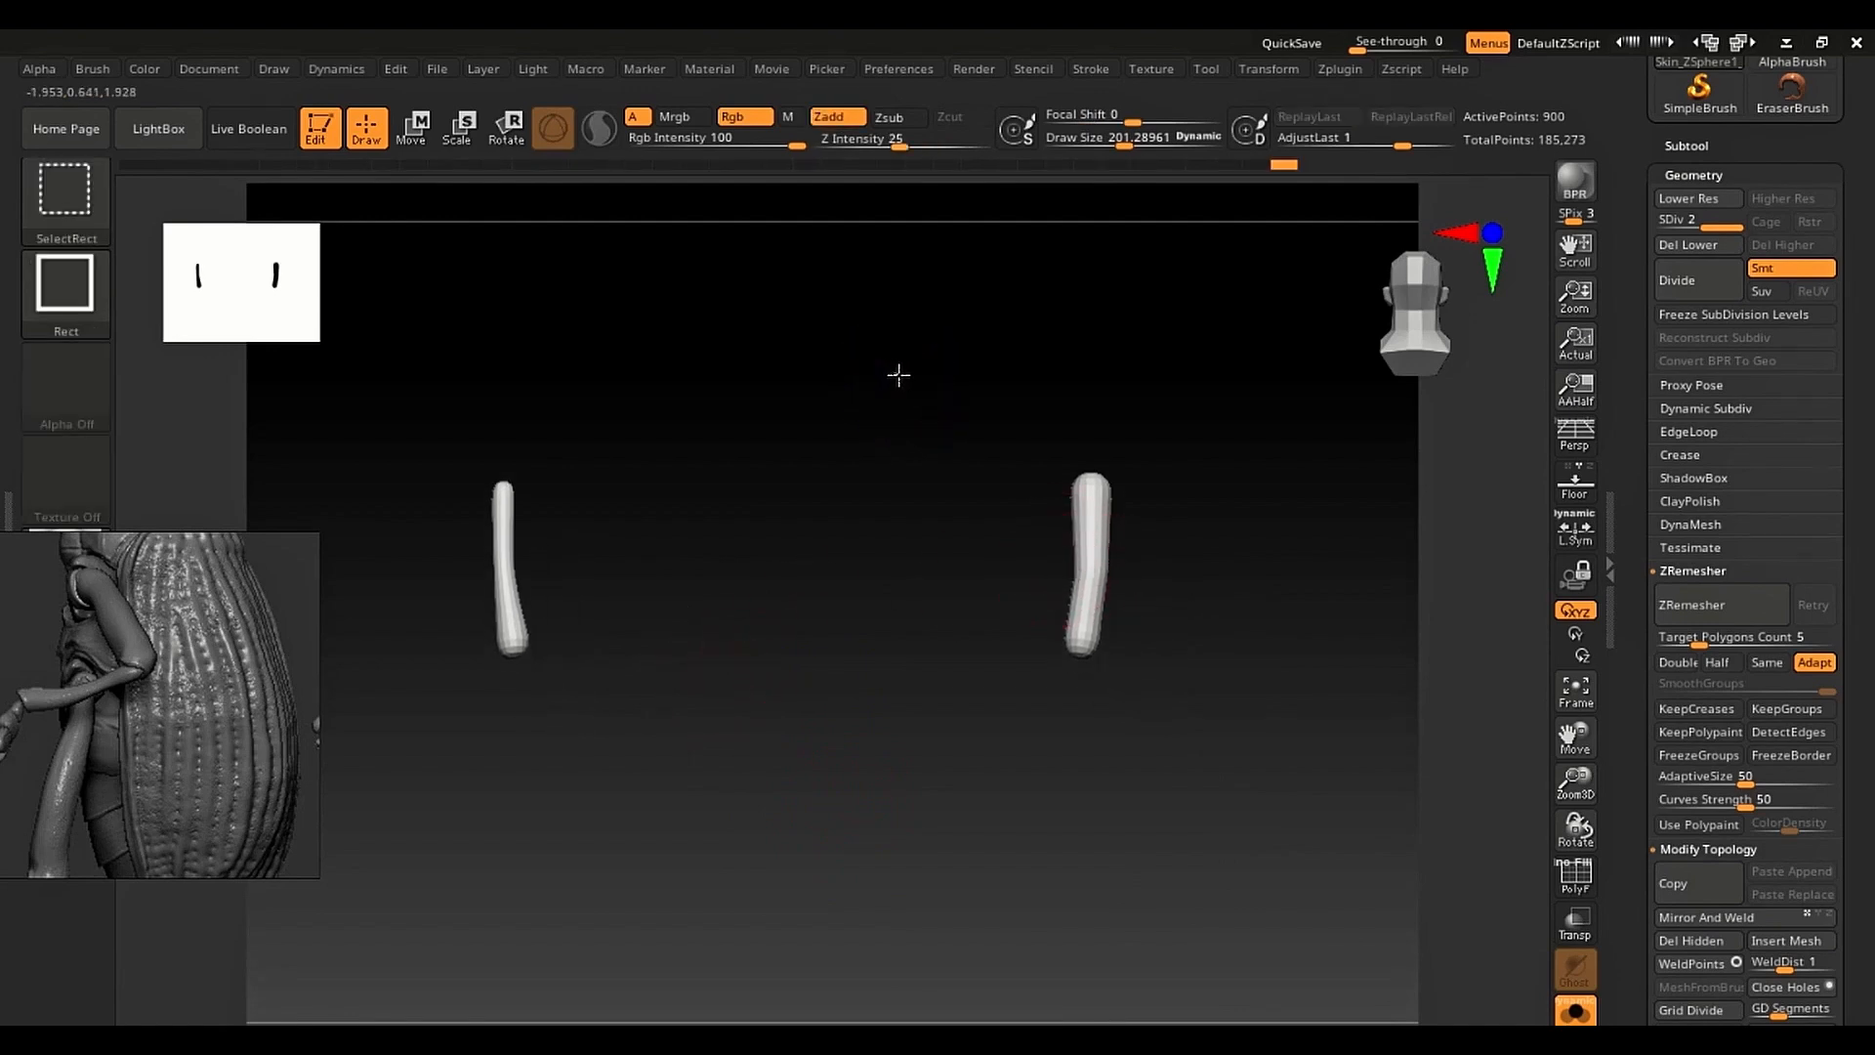
pyautogui.moveTo(894, 374)
pyautogui.keyDown('ctrl'); pyautogui.keyDown('shift'); pyautogui.mouseDown()
pyautogui.moveTo(1013, 536)
pyautogui.moveTo(1233, 739)
pyautogui.mouseUp(); pyautogui.keyUp('shift'); pyautogui.keyUp('ctrl')
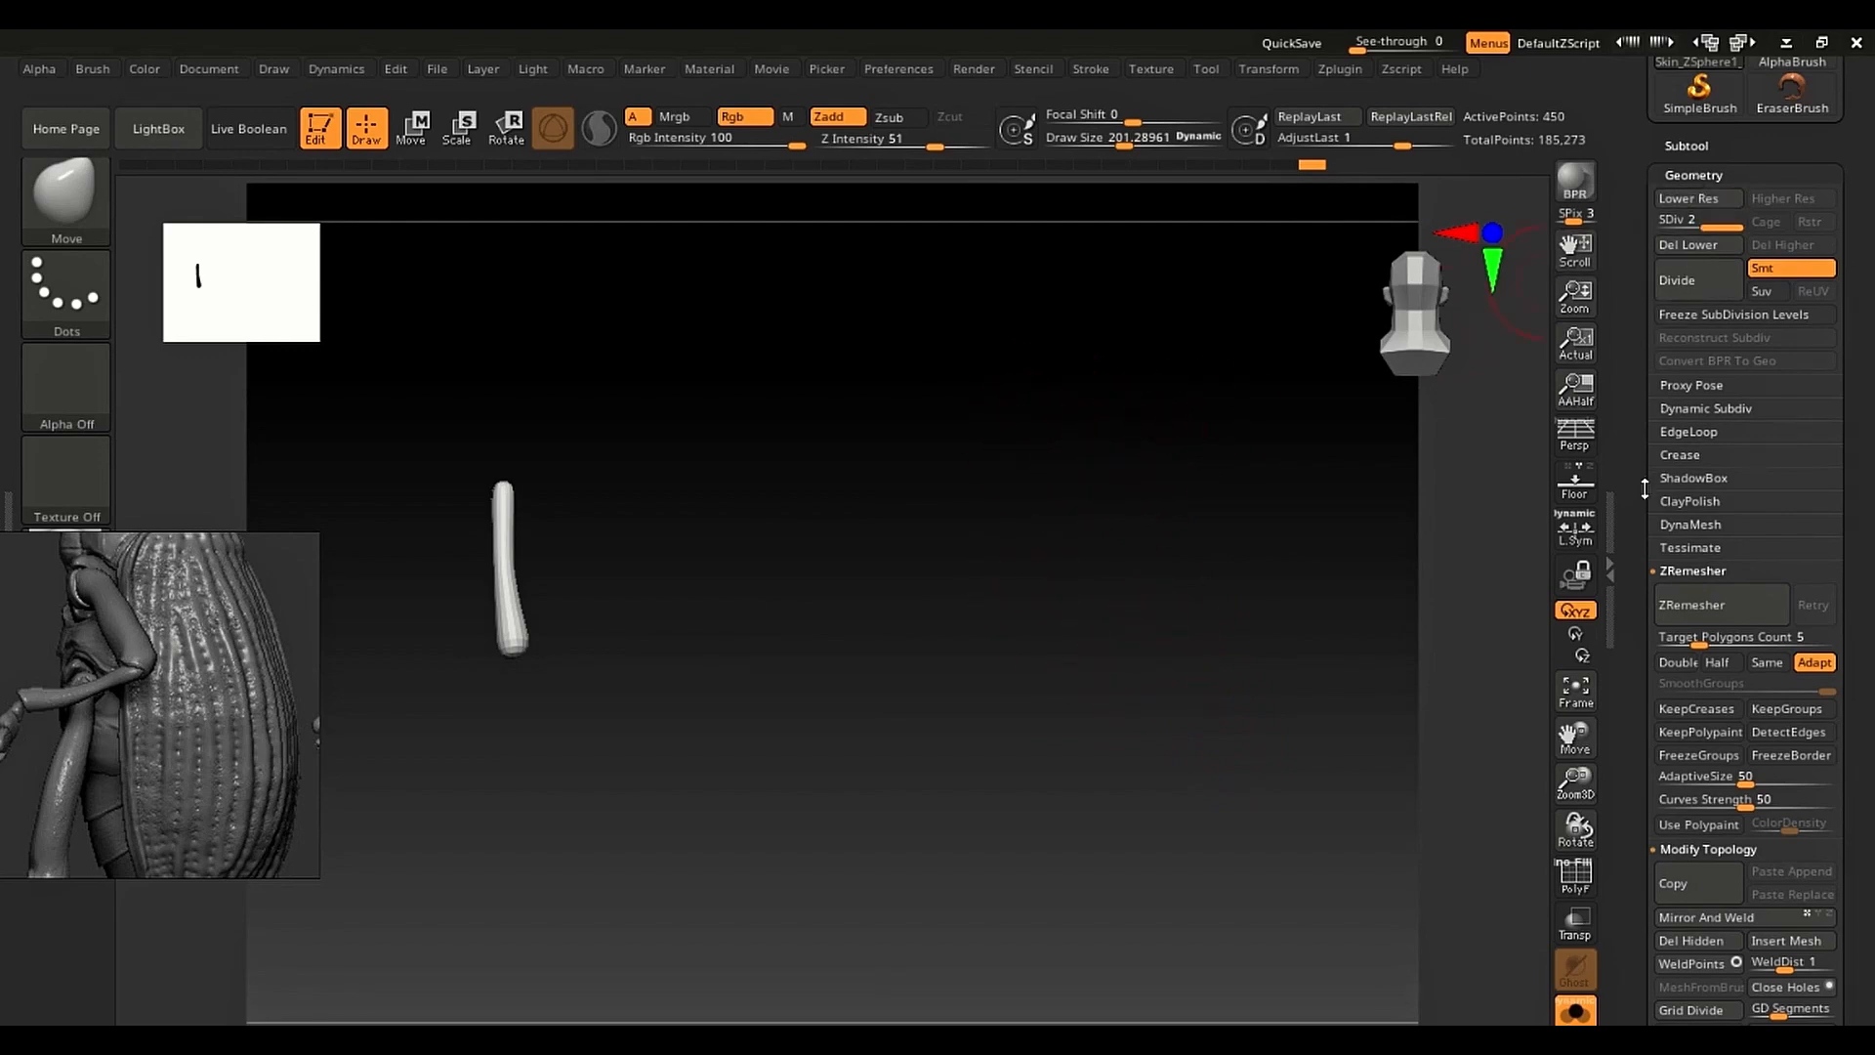
# Step: Remove the lower segment's lower subdivision level and delete the hidden mismatched copy
pyautogui.scroll(-5, 1645, 489)
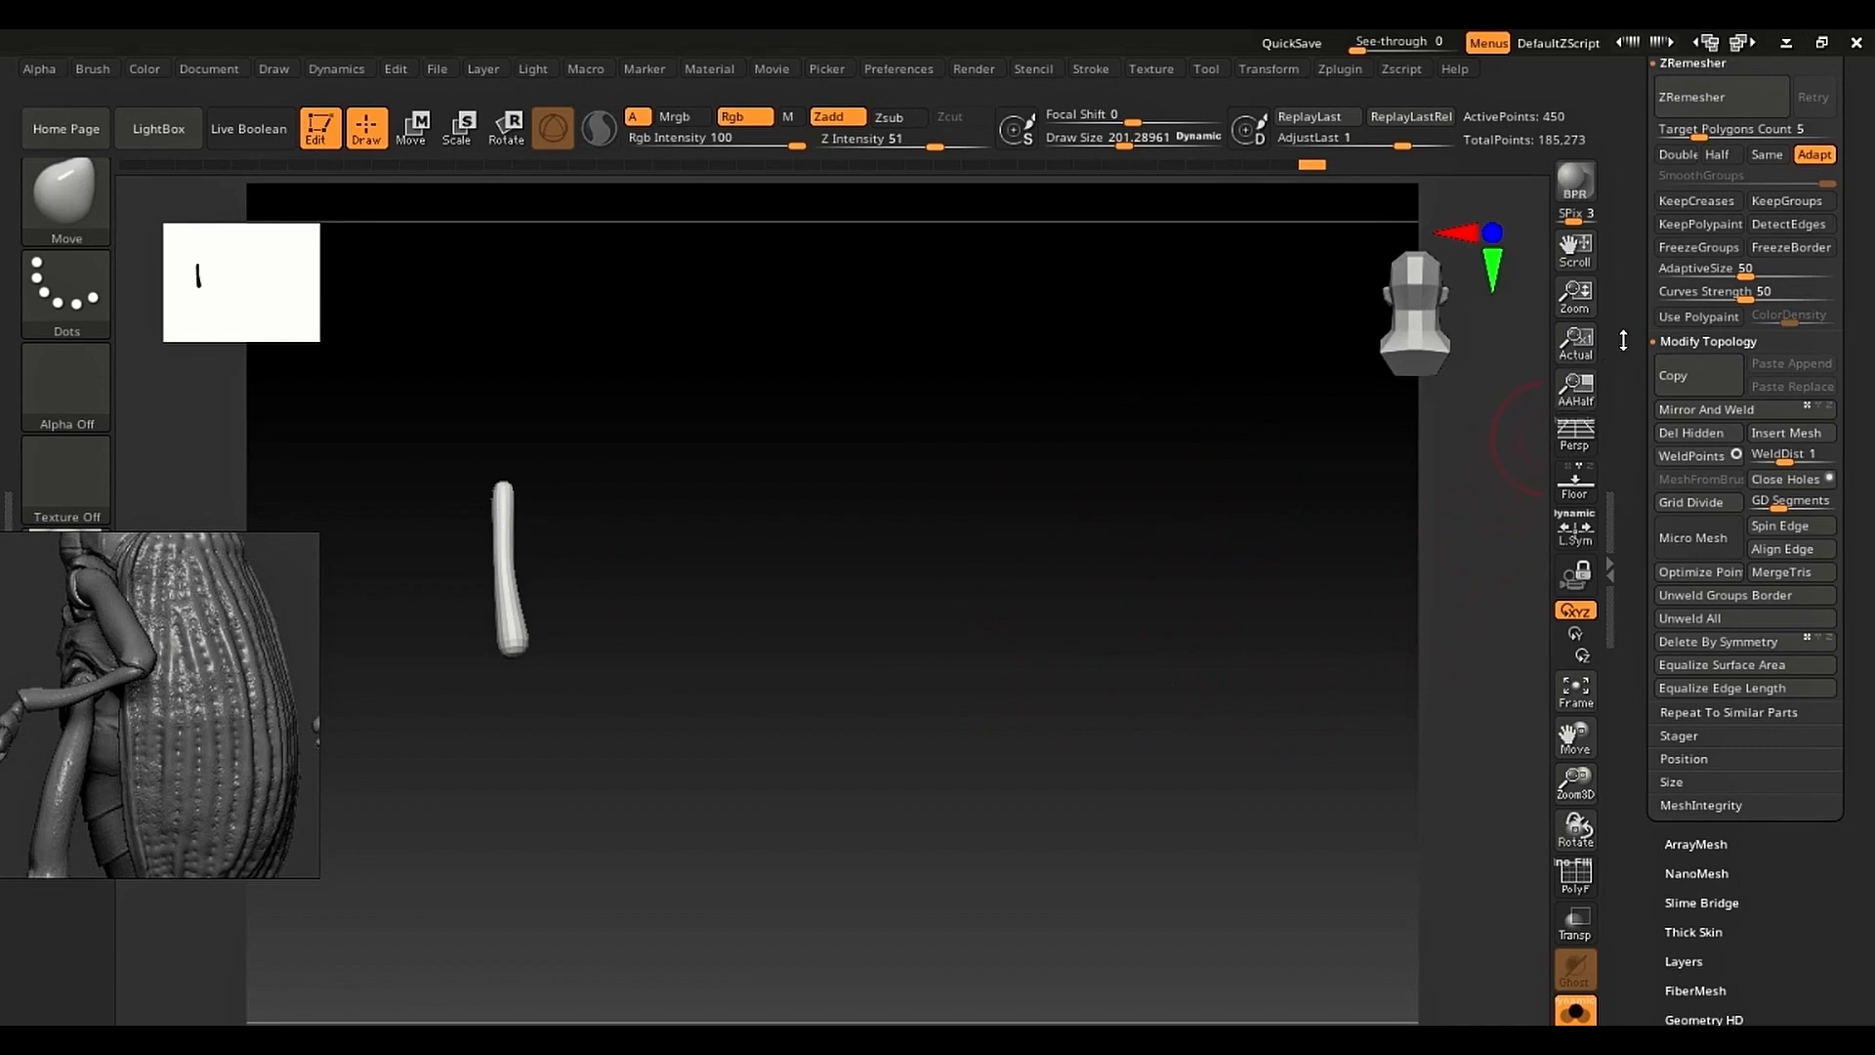
pyautogui.moveTo(1623, 340); pyautogui.dragTo(1629, 531)
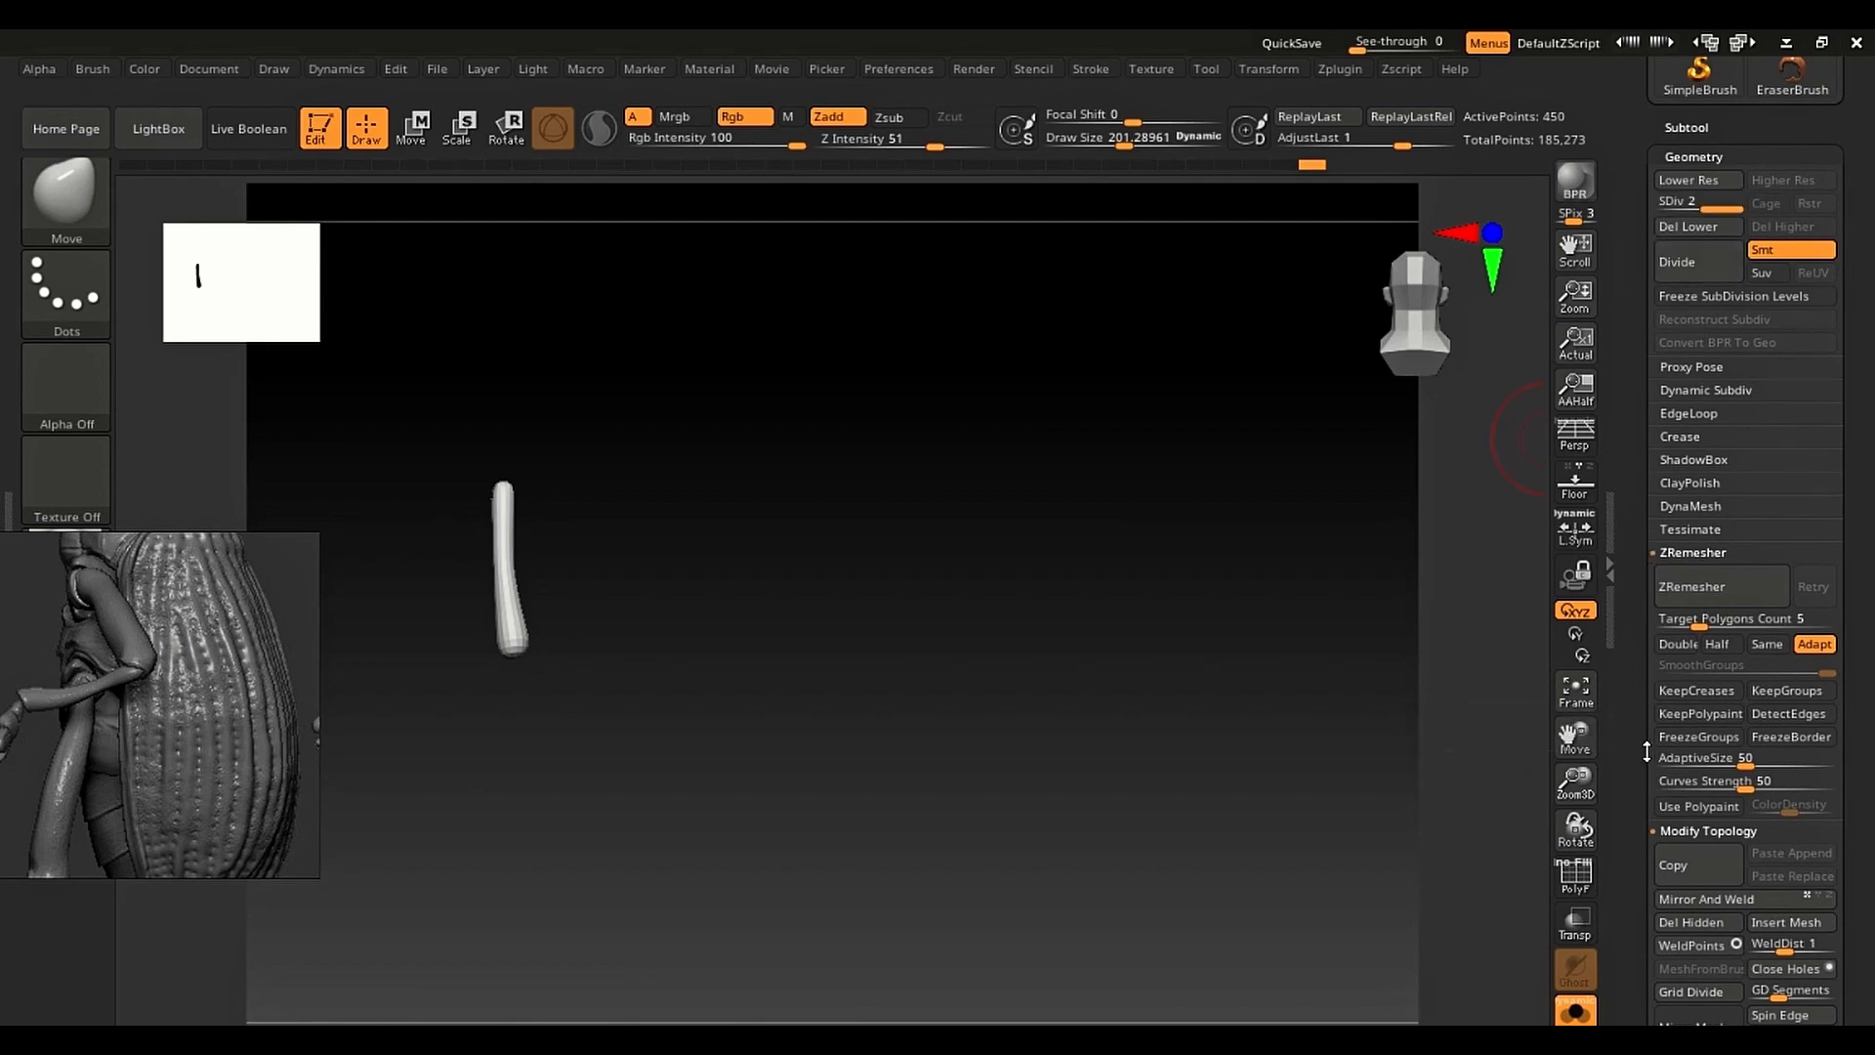
pyautogui.click(1657, 921)
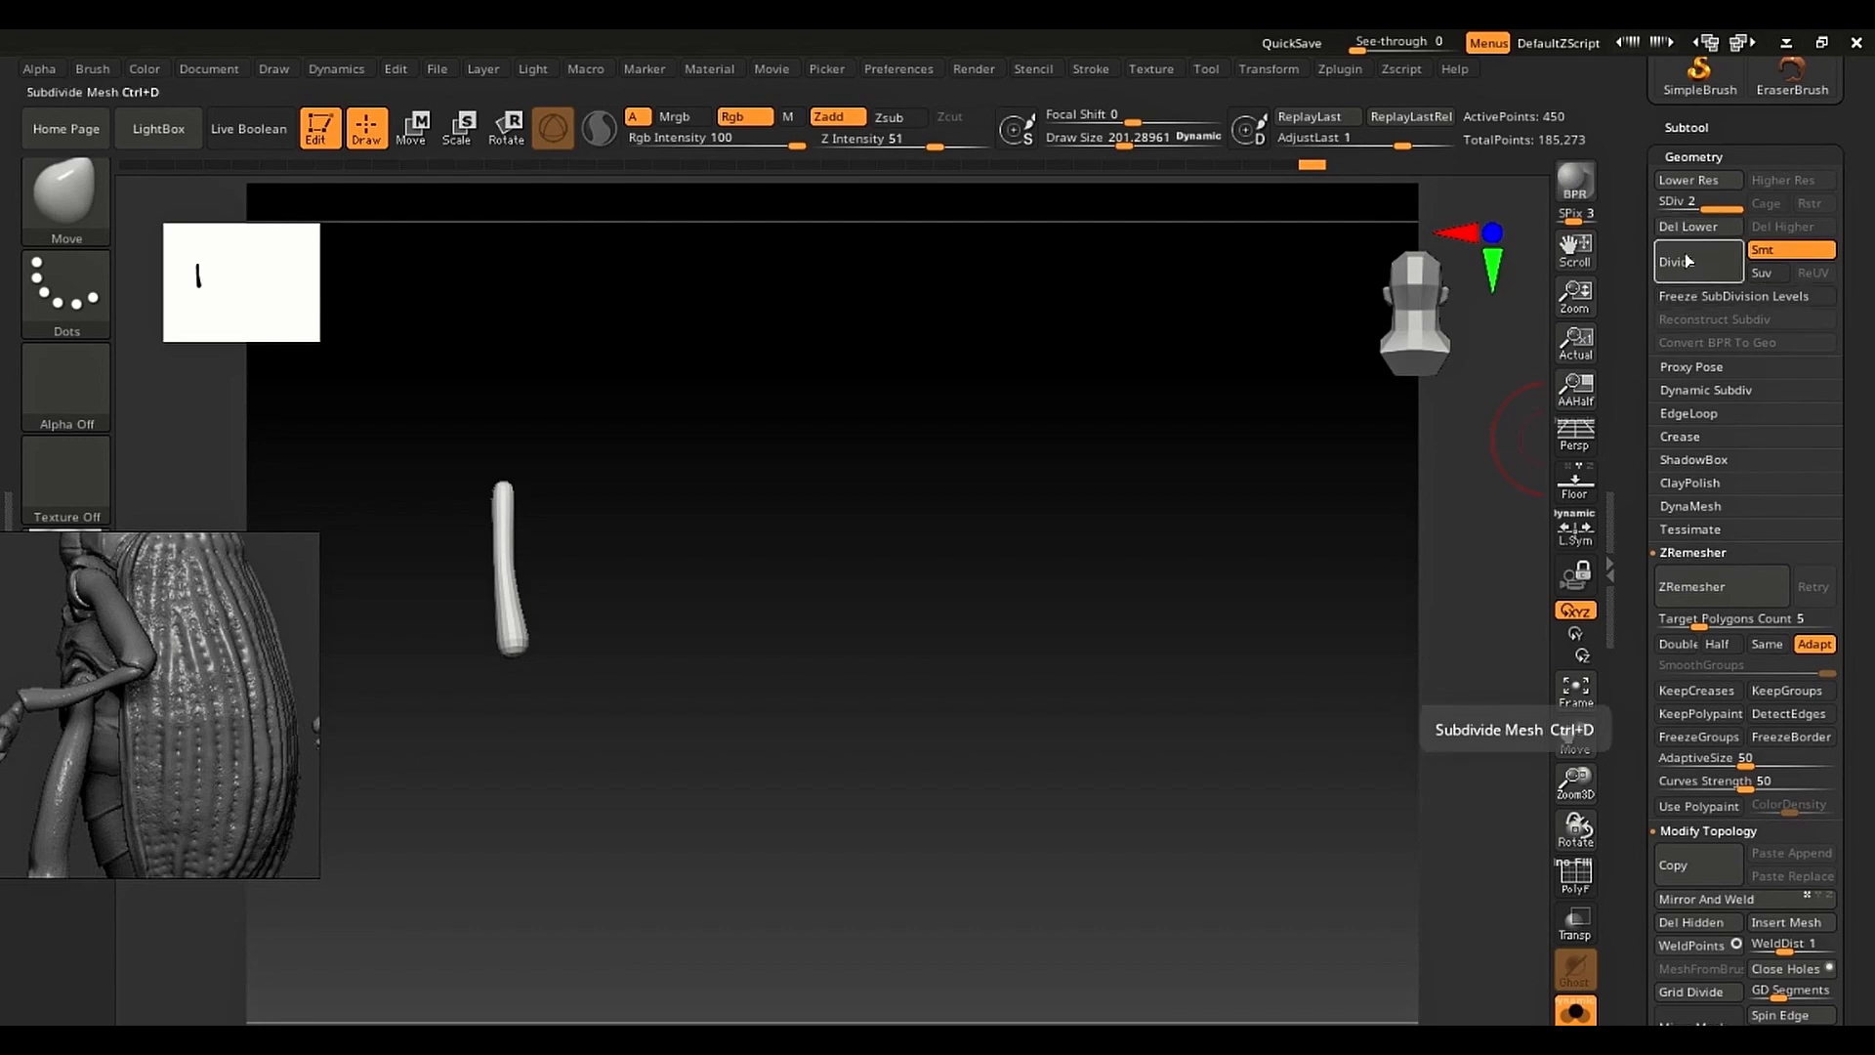
pyautogui.click(1687, 228)
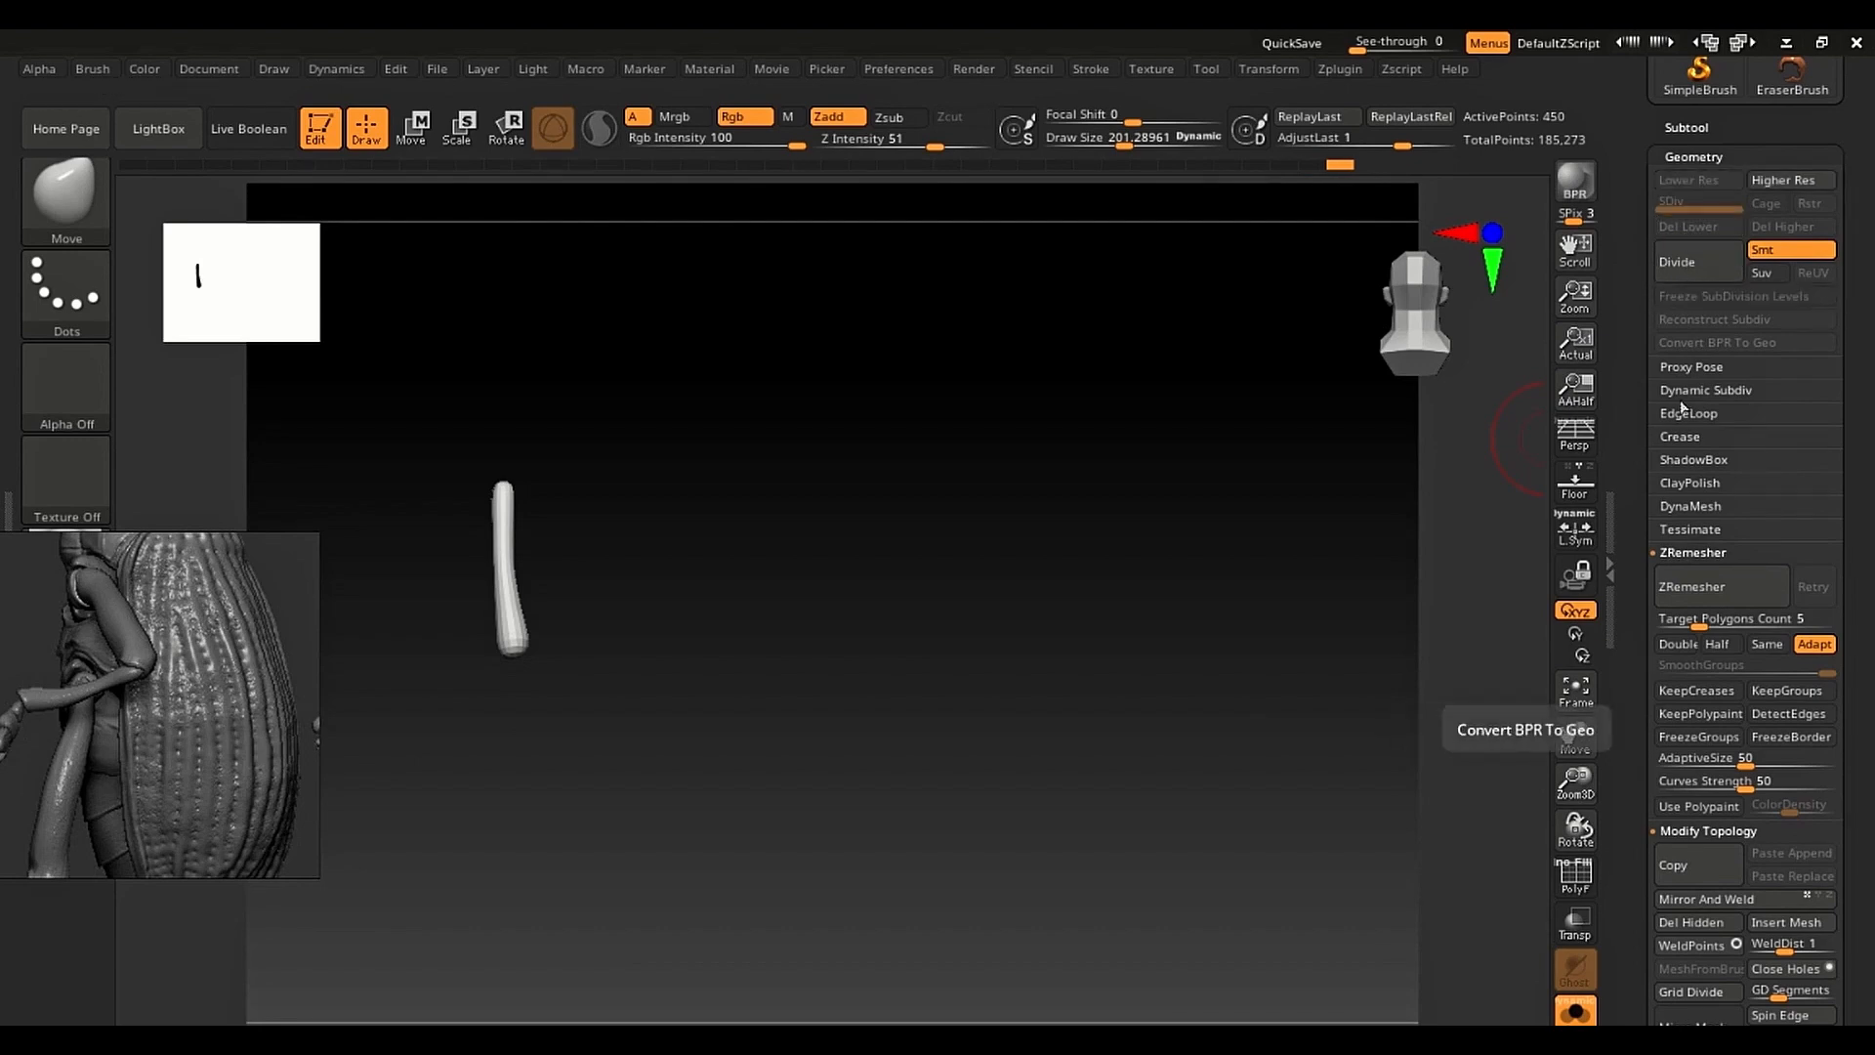
pyautogui.click(1679, 937)
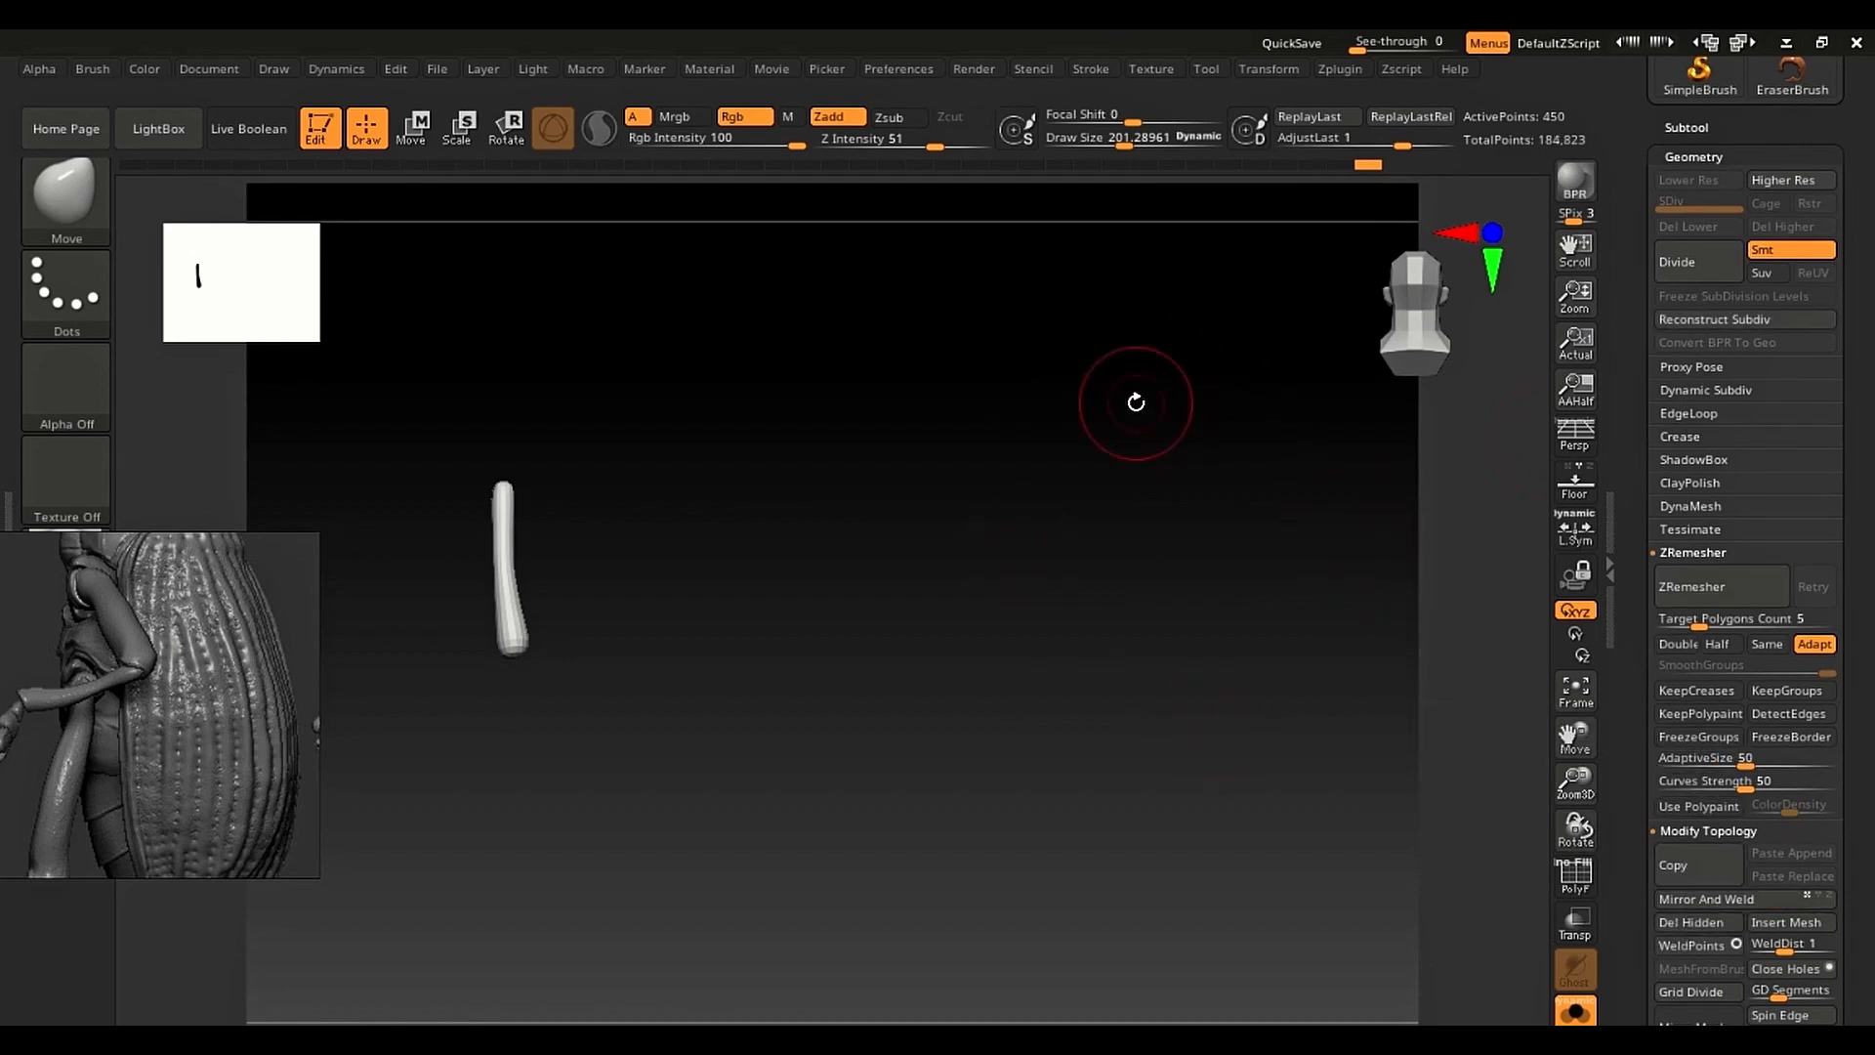
pyautogui.click(1671, 320)
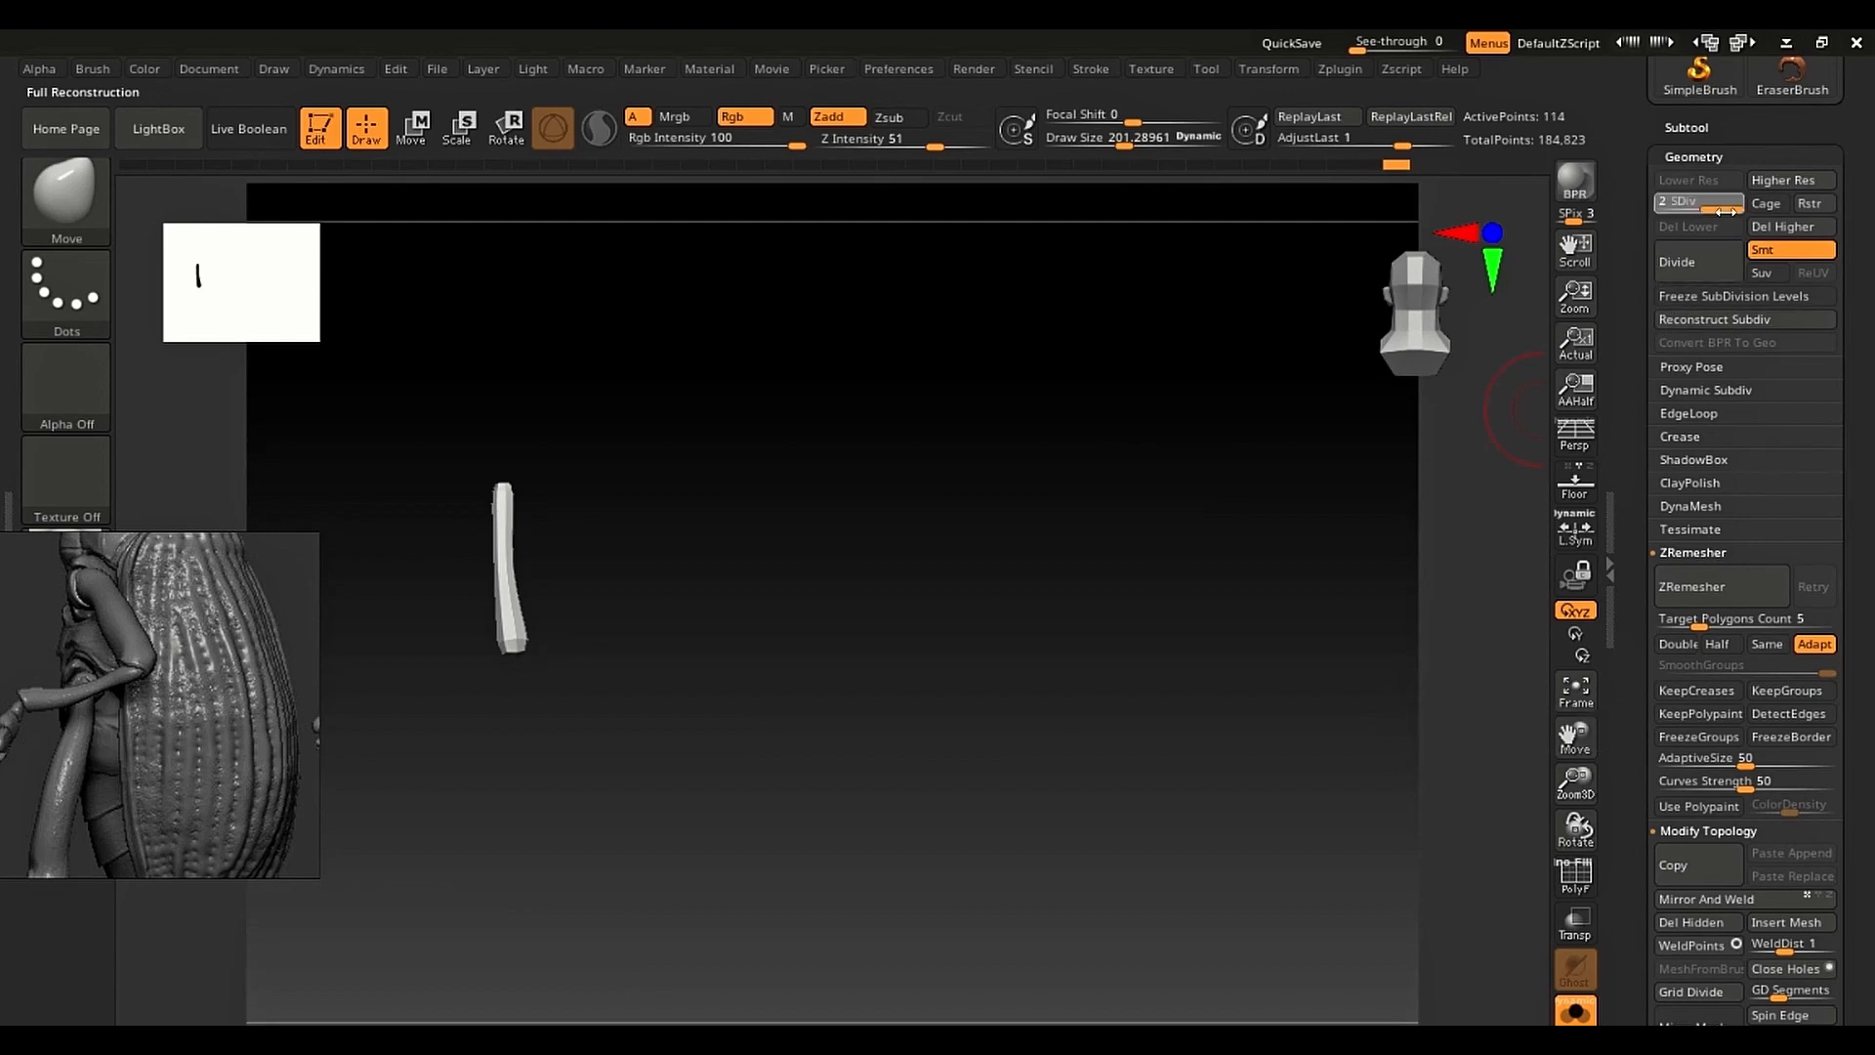
pyautogui.click(1727, 211)
pyautogui.press('ctrl')
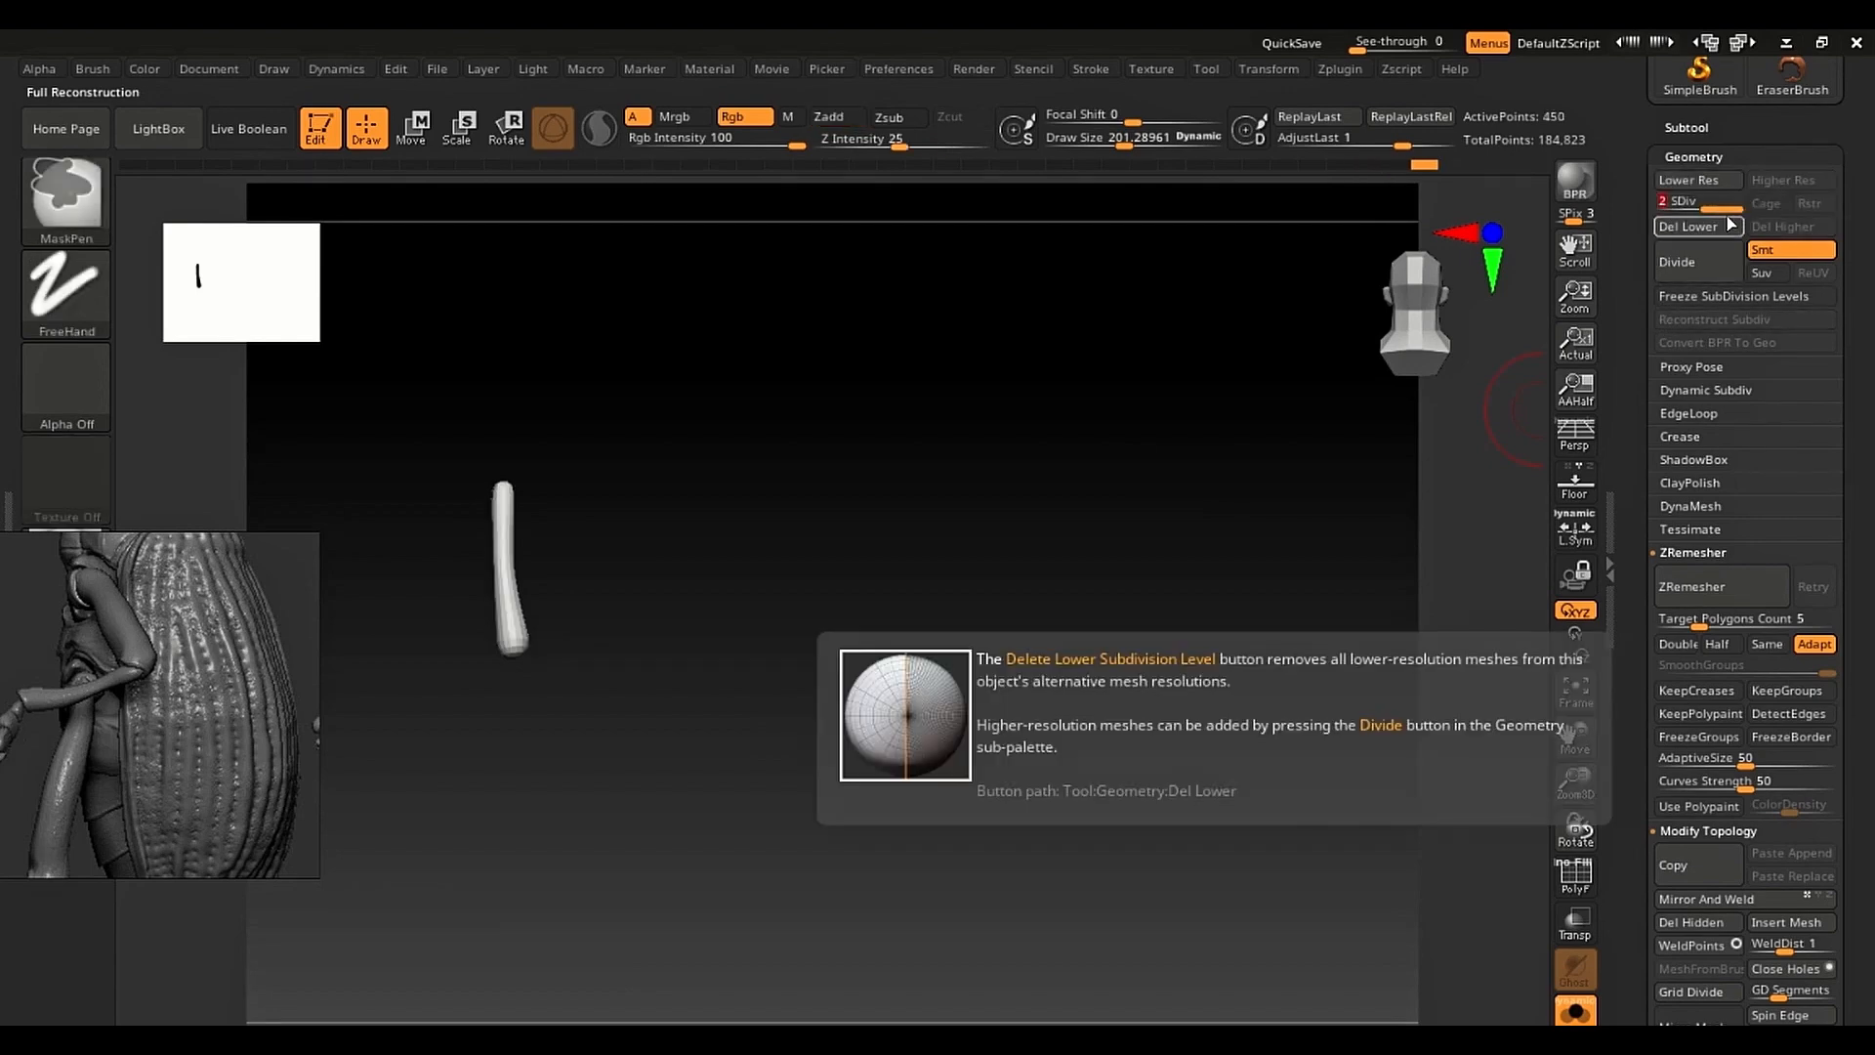
pyautogui.click(1684, 208)
pyautogui.press('ctrl')
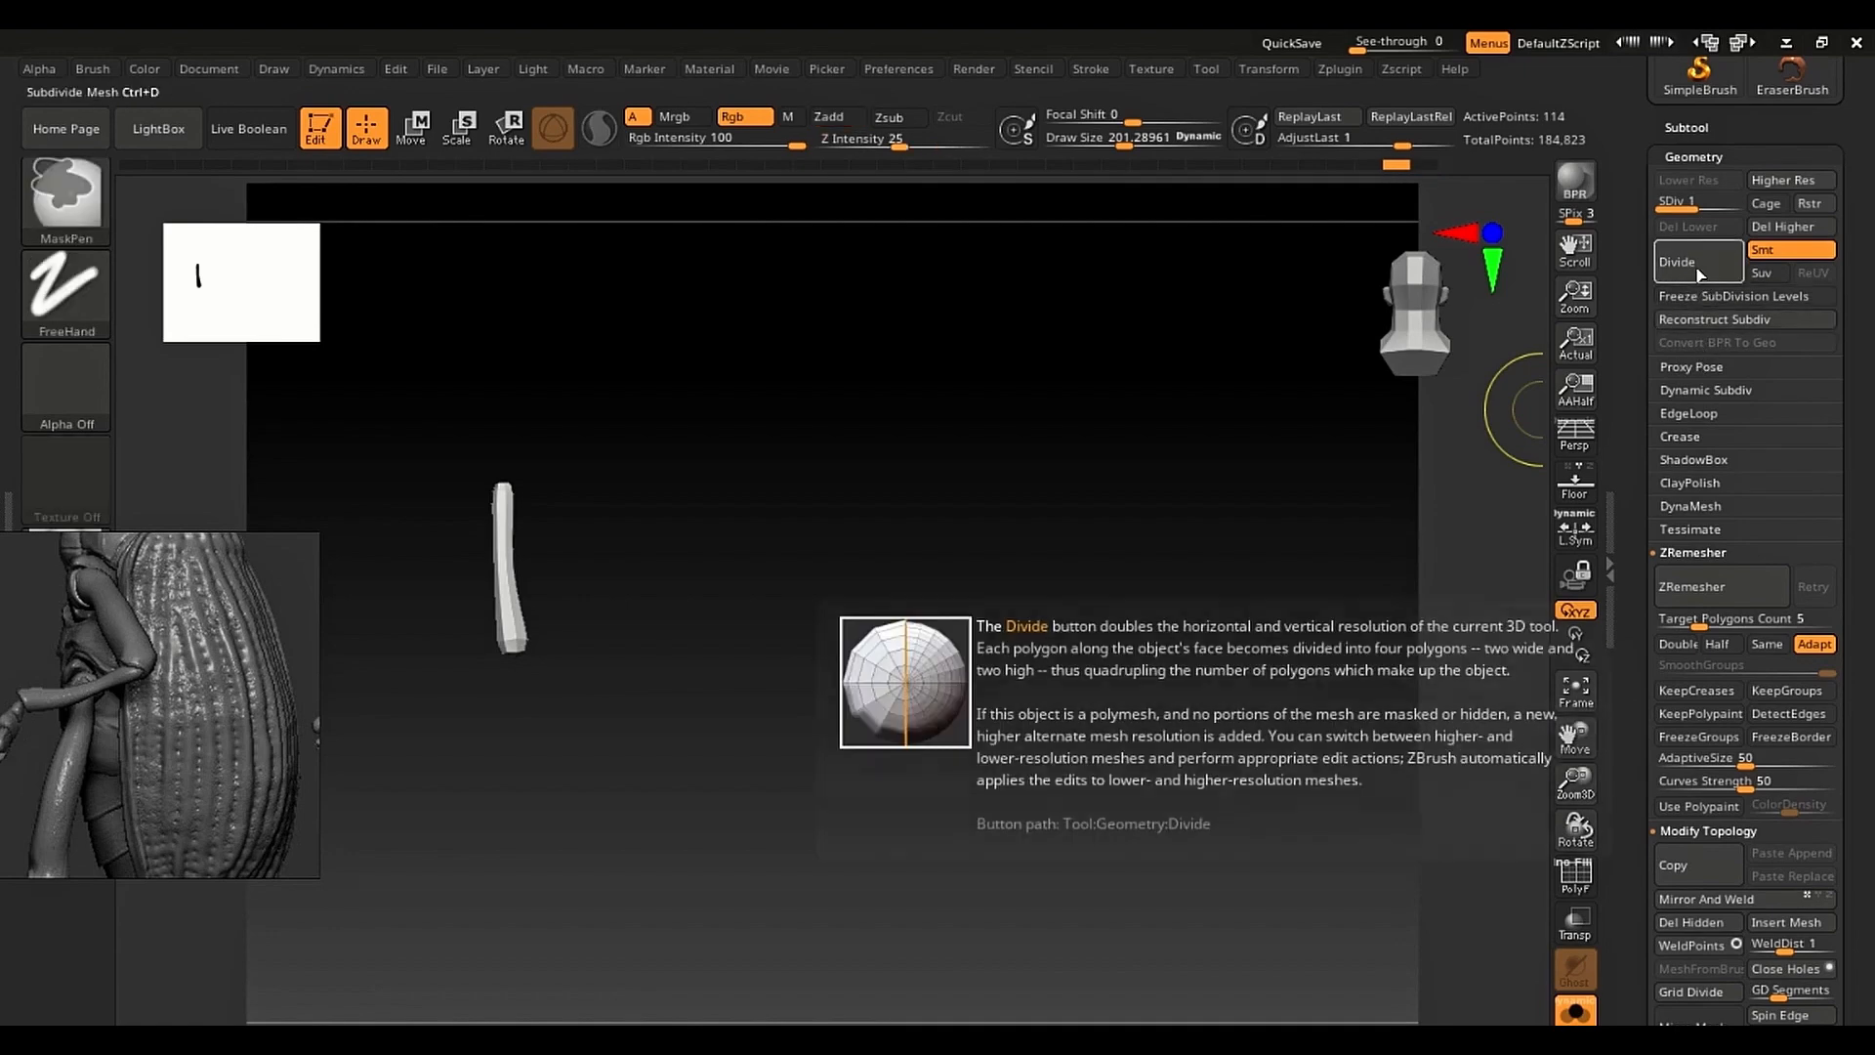
pyautogui.hotkey('ctrl', 'z')
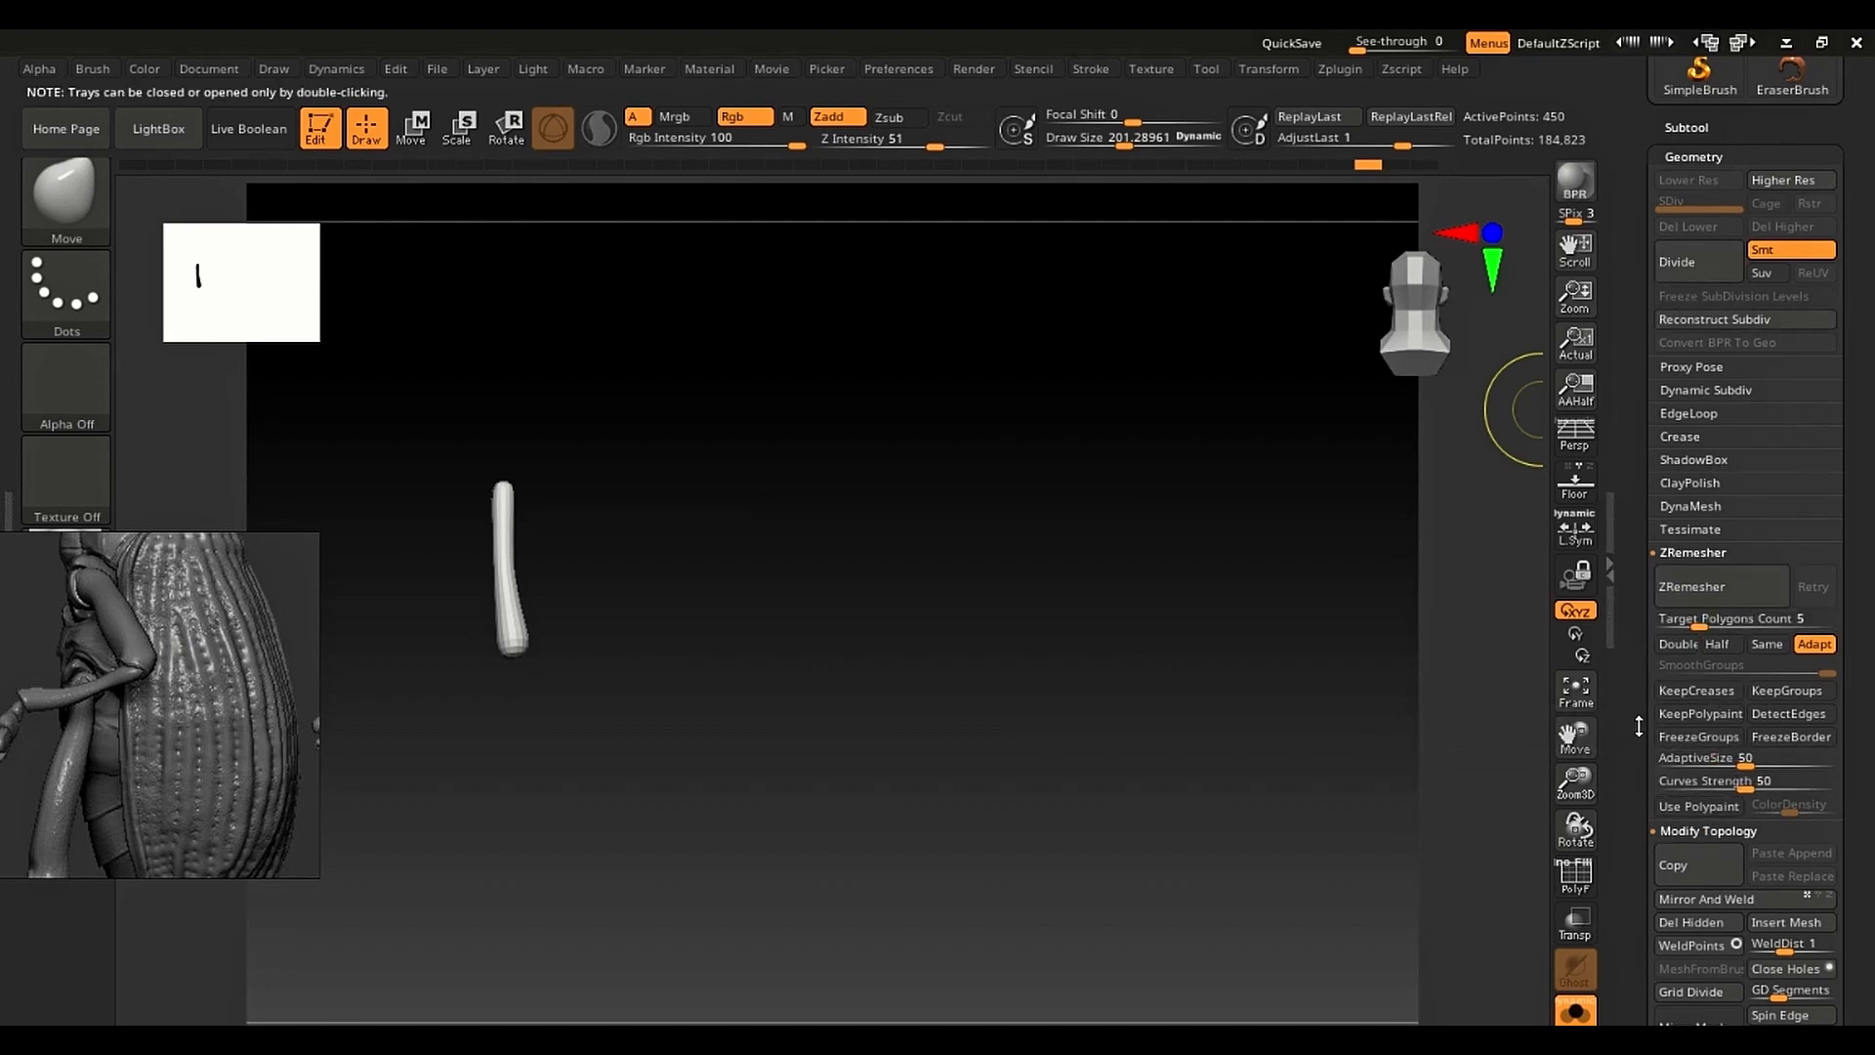
# Step: Mirror and weld the reshaped lower segment to the opposite side, and reconstruct its lower subdivision level
pyautogui.moveTo(1639, 726); pyautogui.dragTo(1639, 649)
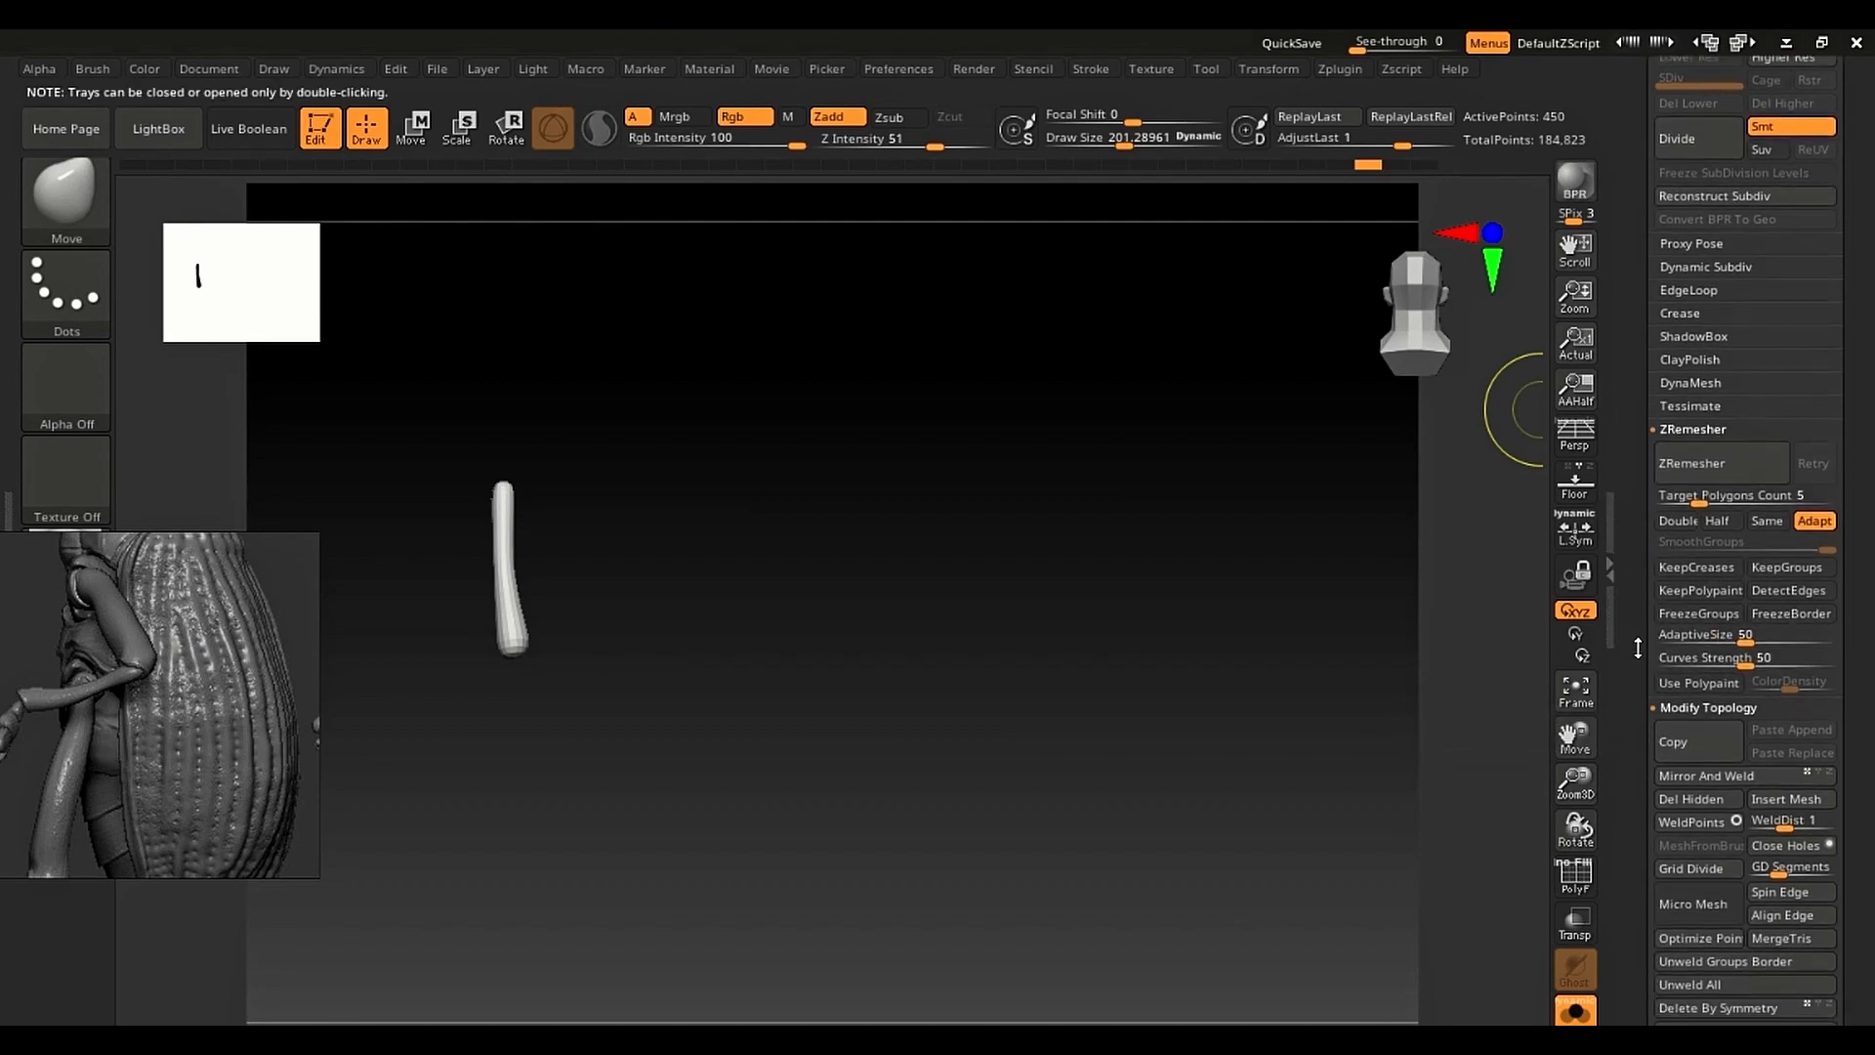
pyautogui.click(1709, 781)
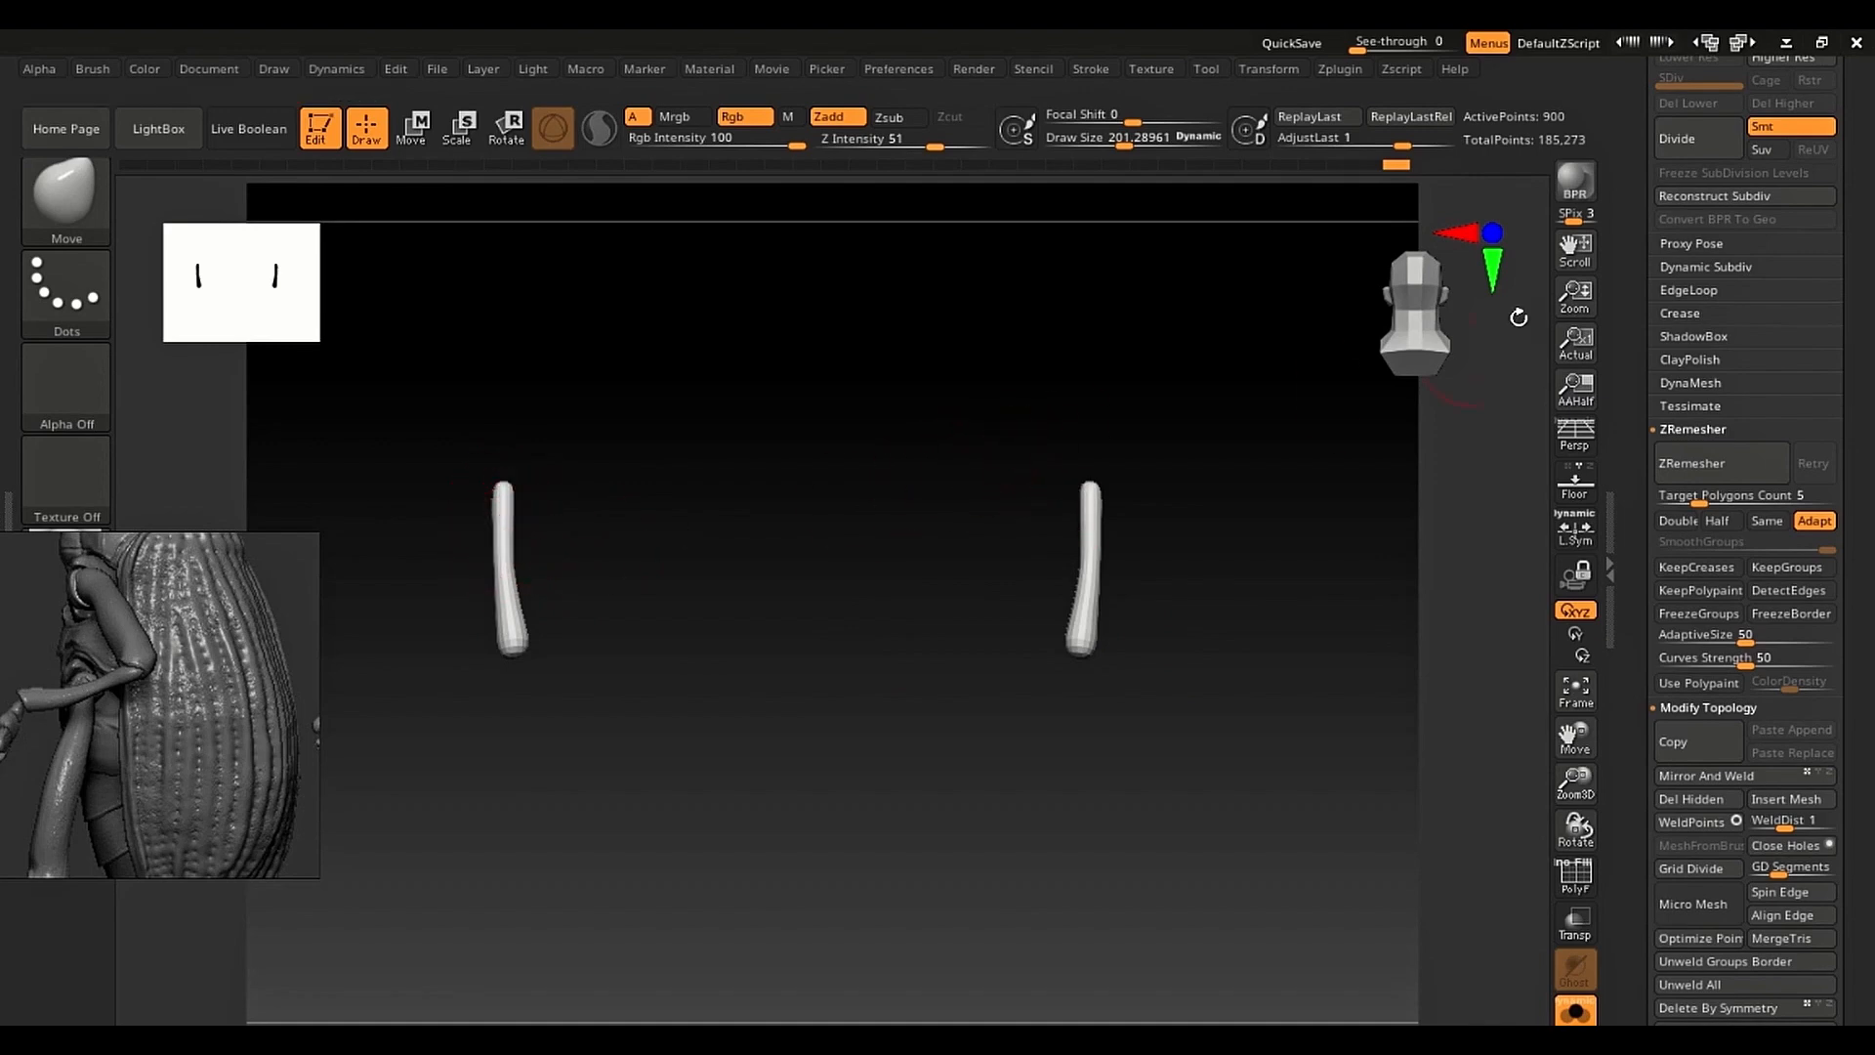
pyautogui.scroll(5, 1671, 223)
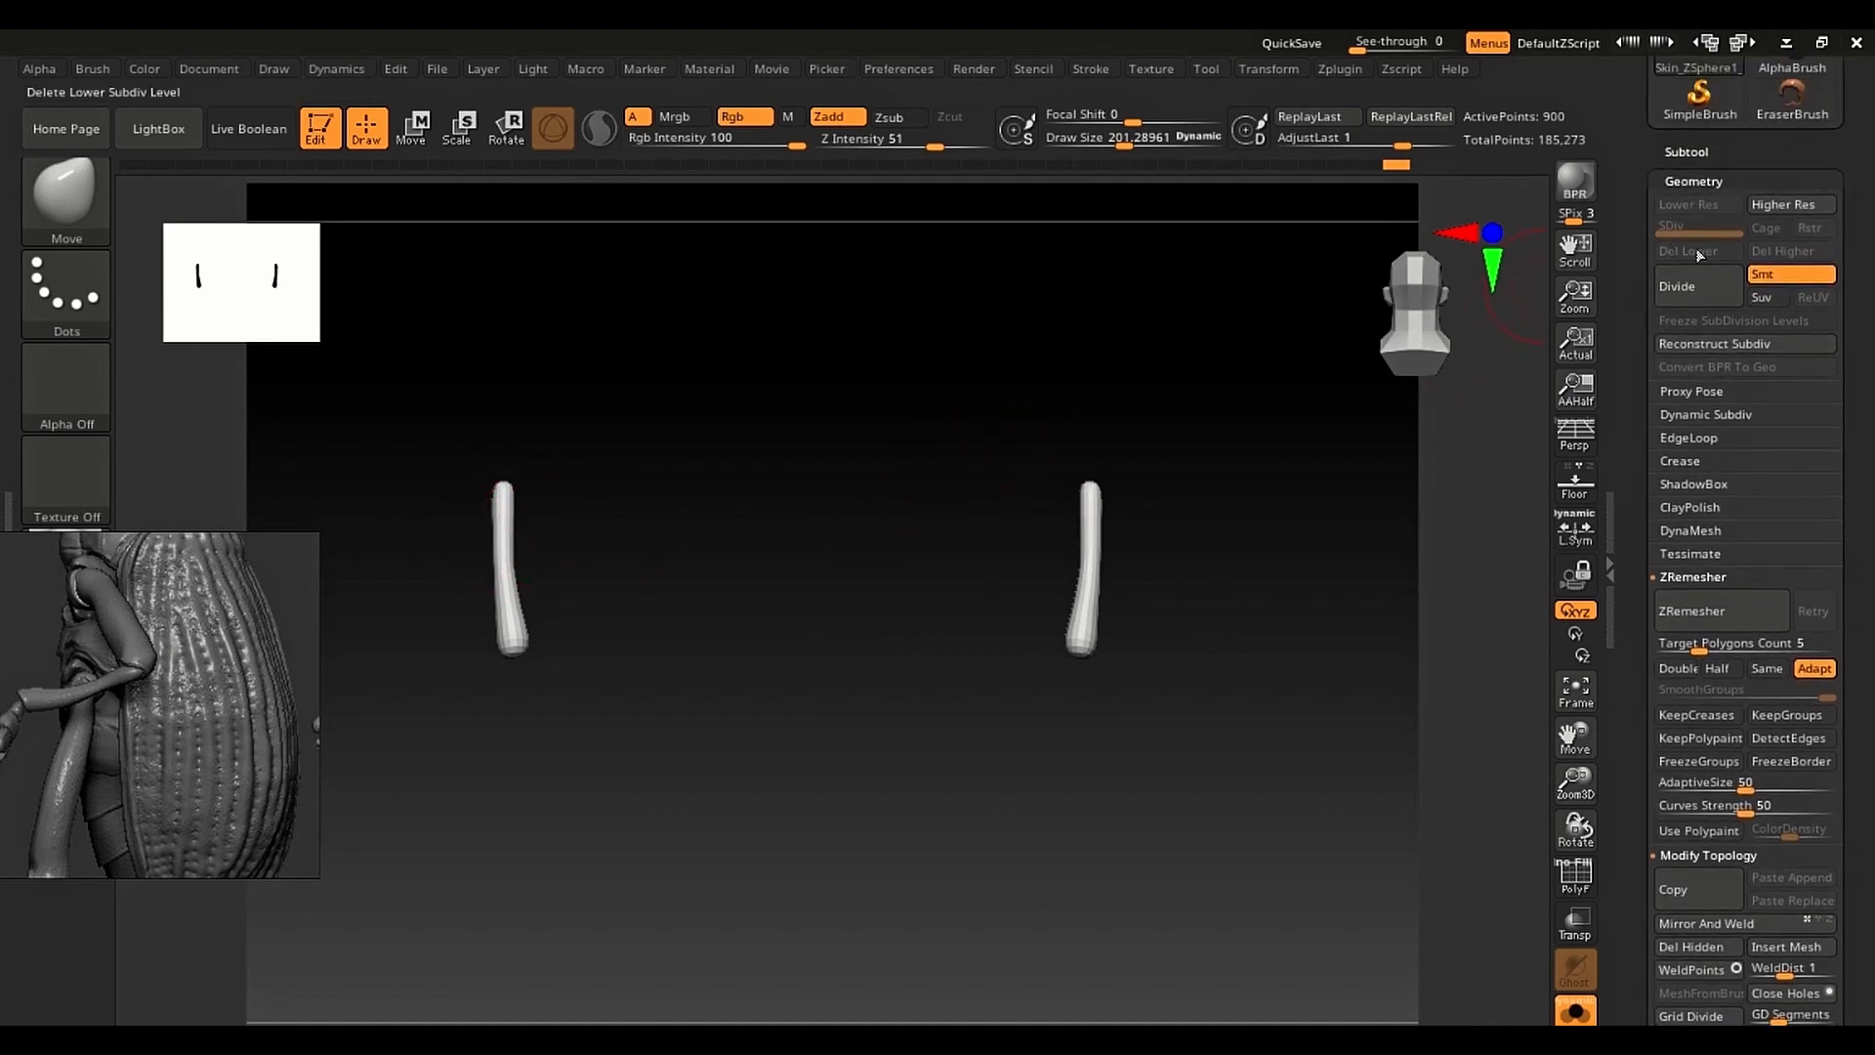
pyautogui.click(1716, 345)
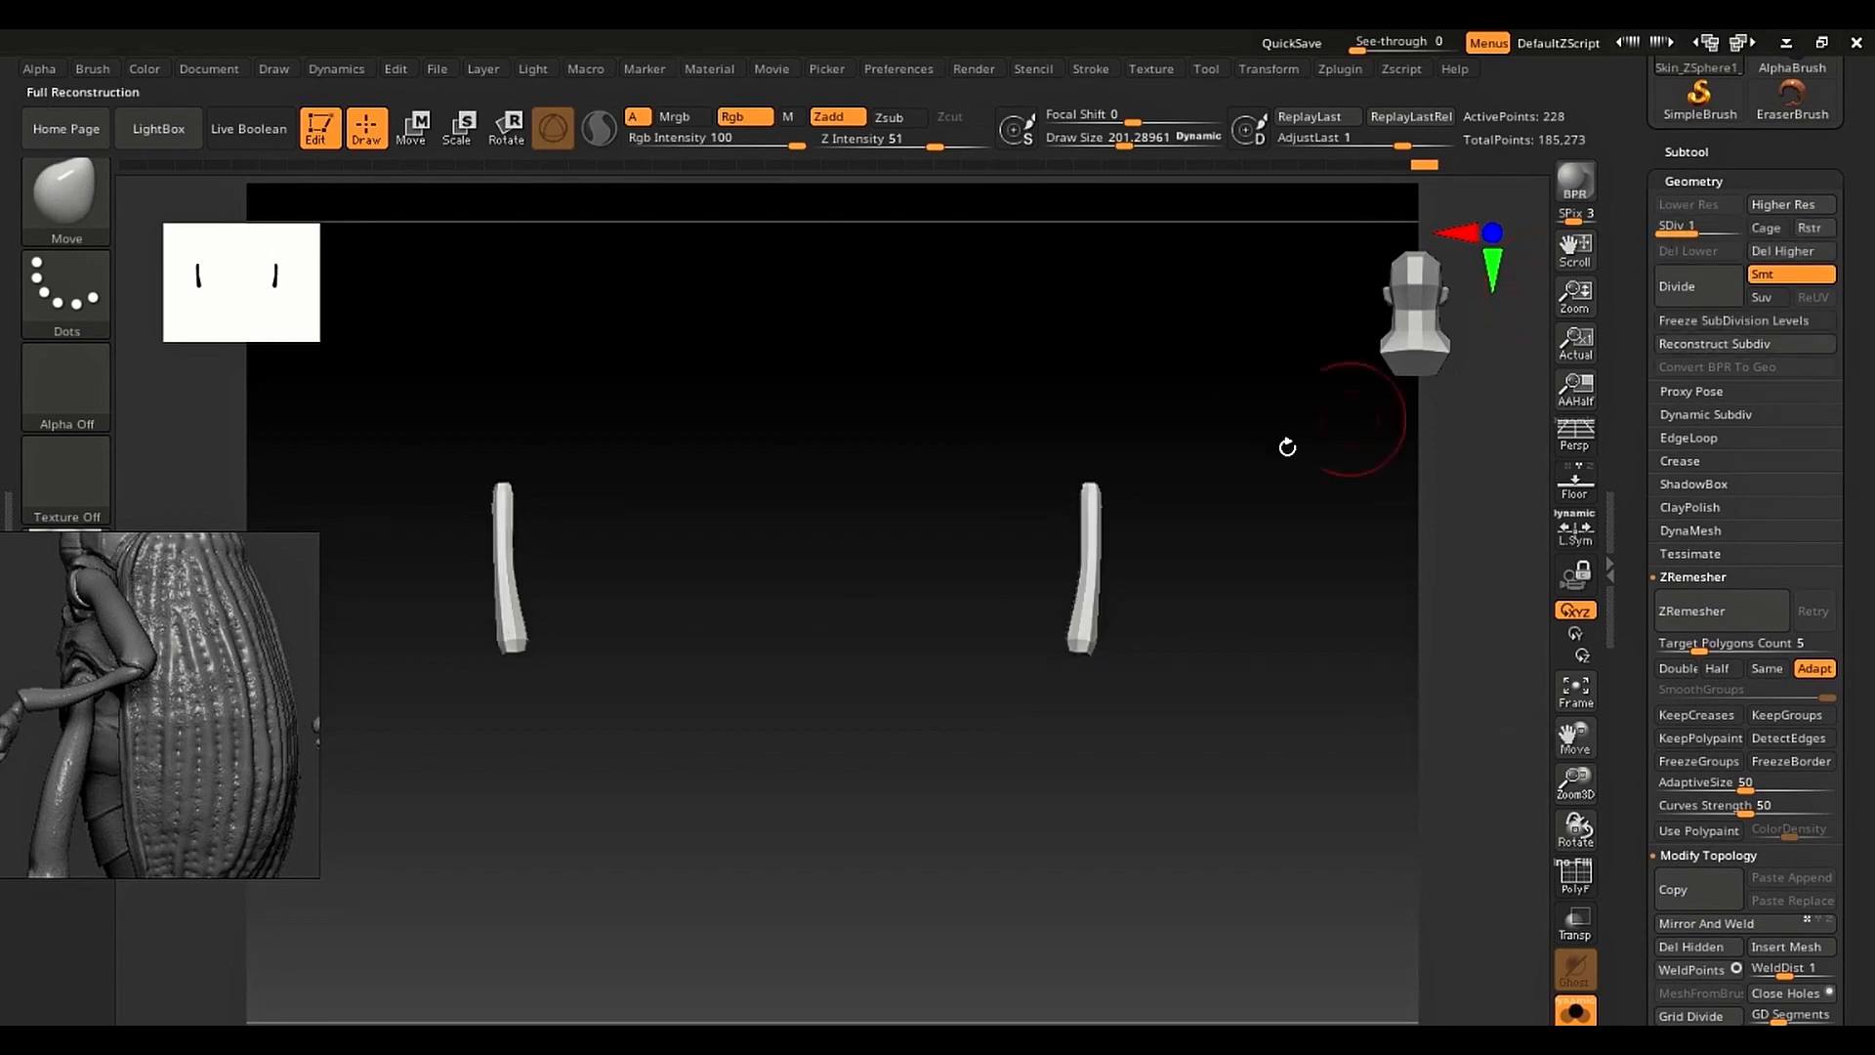
# Step: Bring back the rest of the weevil and subdivide the lower leg segments up to subdivision level 3
pyautogui.hotkey('shift', 's')
pyautogui.moveTo(511, 524)
pyautogui.keyDown('ctrl'); pyautogui.mouseDown(button='right')
pyautogui.moveTo(588, 649)
pyautogui.moveTo(590, 871)
pyautogui.moveTo(517, 651)
pyautogui.moveTo(719, 654)
pyautogui.mouseUp(button='right'); pyautogui.keyUp('ctrl')
pyautogui.press('shift')
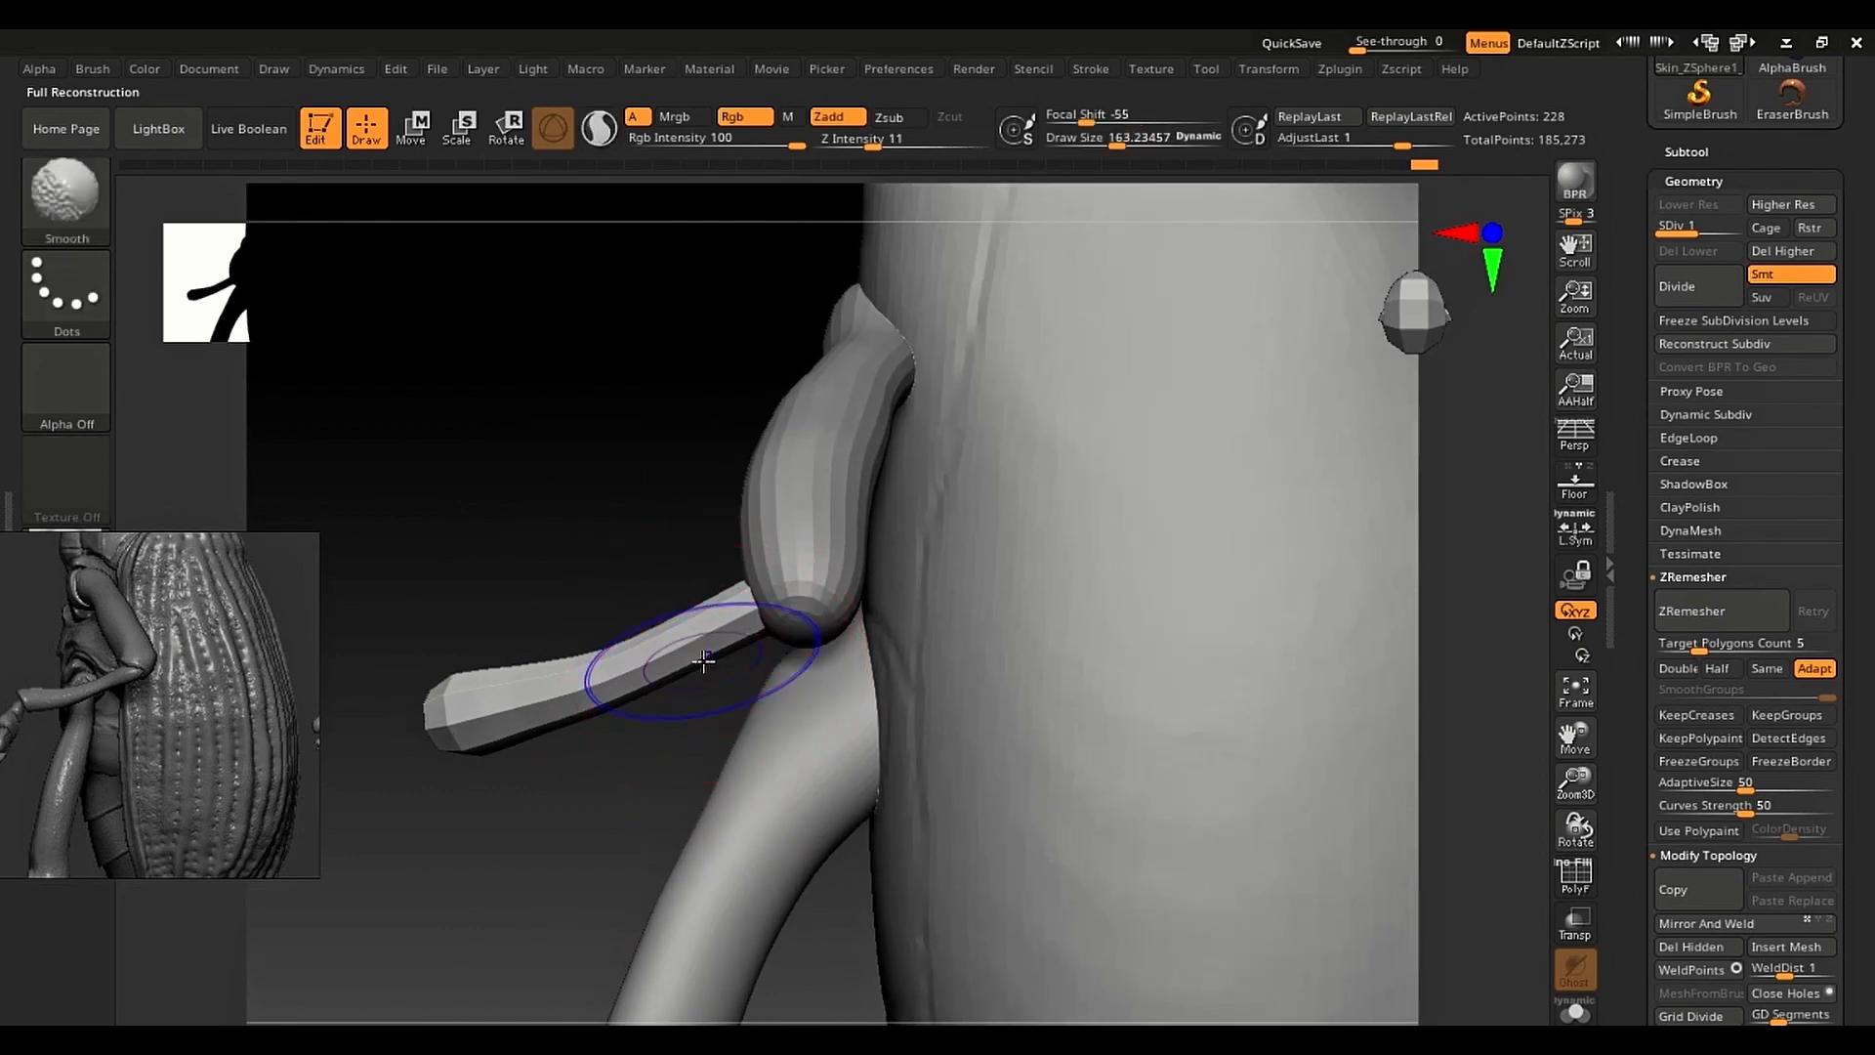
pyautogui.hotkey('ctrl', 'd')
pyautogui.press('ctrl')
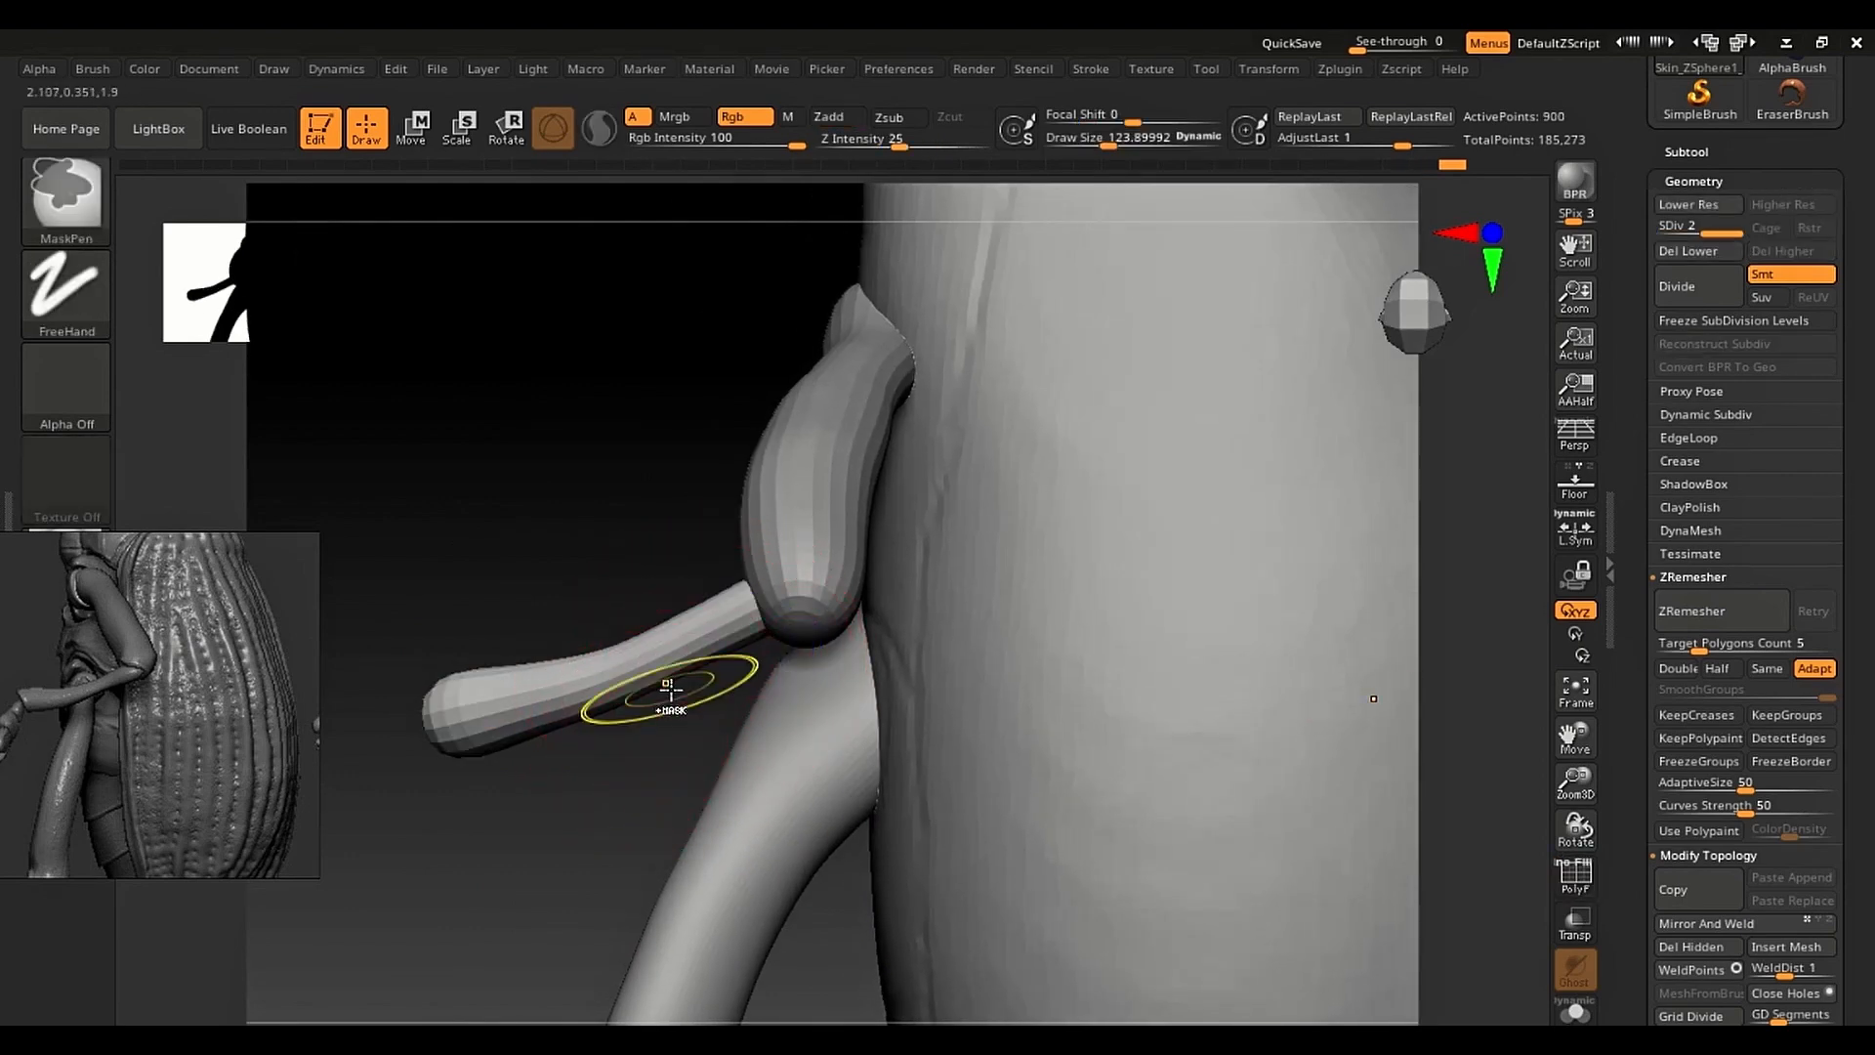
pyautogui.hotkey('ctrl', 'd')
# Step: Turn the reference to show the elbow joint, select the middle leg's upper segment, and subdivide it to level 2
pyautogui.moveTo(657, 683)
pyautogui.mouseDown(button='right')
pyautogui.moveTo(766, 720)
pyautogui.moveTo(718, 706)
pyautogui.moveTo(803, 799)
pyautogui.moveTo(1016, 779)
pyautogui.mouseUp(button='right')
pyautogui.moveTo(147, 747); pyautogui.dragTo(181, 729, button='middle')
pyautogui.moveTo(1074, 692)
pyautogui.mouseDown(button='right')
pyautogui.moveTo(974, 670)
pyautogui.moveTo(1000, 640)
pyautogui.mouseUp(button='right')
pyautogui.keyDown('alt'); pyautogui.moveTo(1000, 640); pyautogui.dragTo(845, 641, button='right'); pyautogui.keyUp('alt')
pyautogui.press('s')
pyautogui.moveTo(846, 640); pyautogui.dragTo(864, 642)
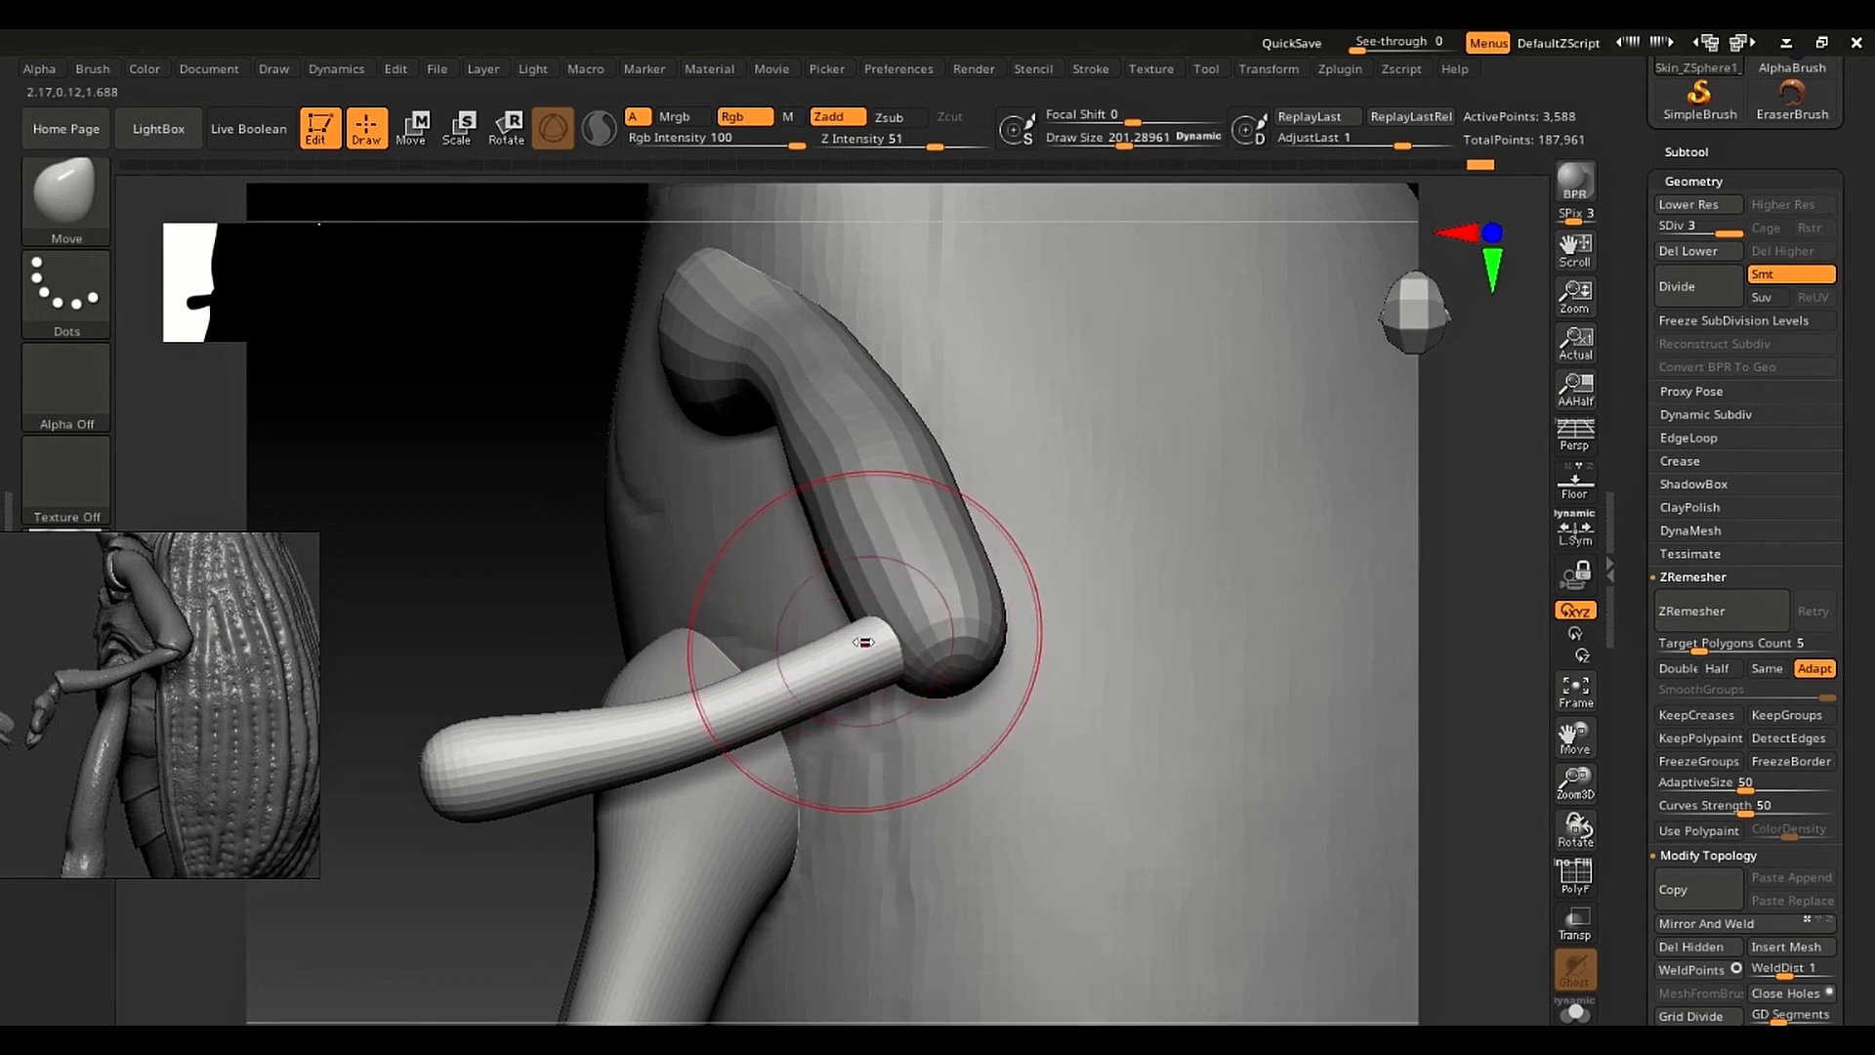
pyautogui.moveTo(865, 642); pyautogui.dragTo(883, 646, button='right')
pyautogui.press('s')
pyautogui.moveTo(898, 652); pyautogui.dragTo(895, 653)
pyautogui.keyDown('alt'); pyautogui.click(910, 640); pyautogui.keyUp('alt')
pyautogui.press('s')
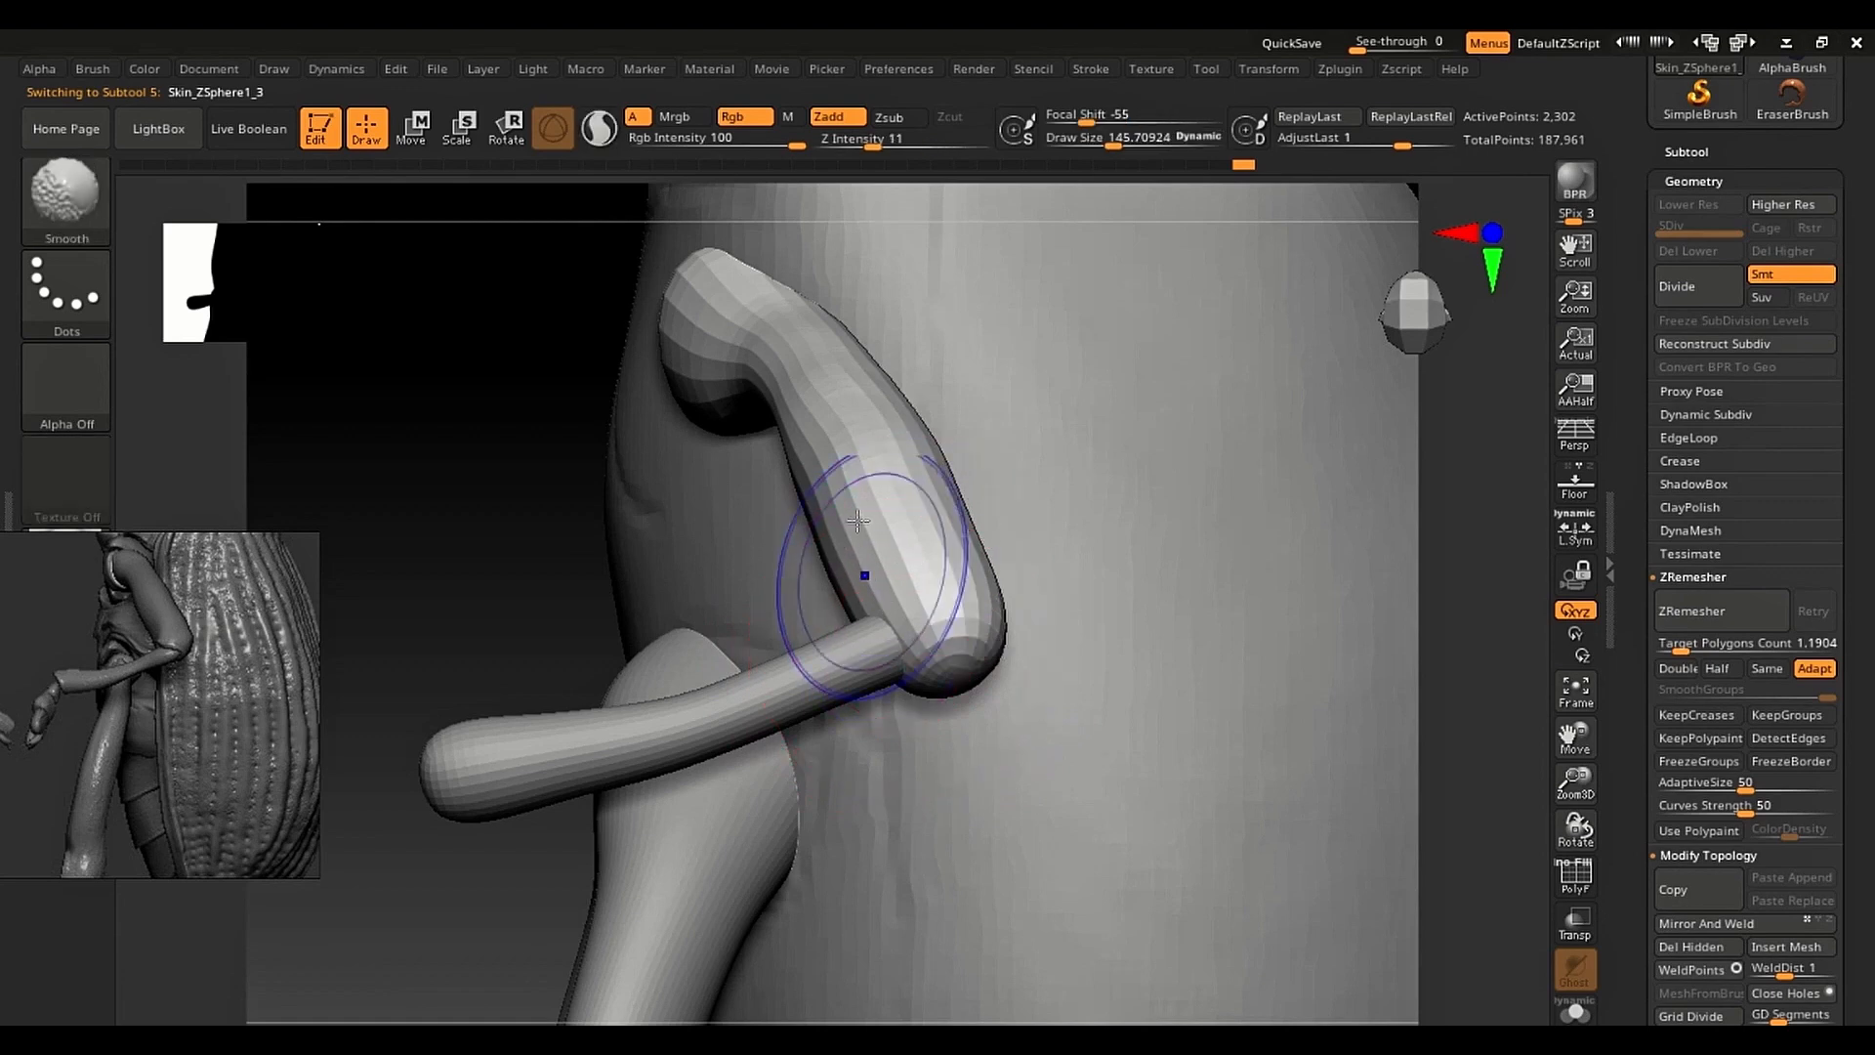
pyautogui.hotkey('shift', 's')
pyautogui.hotkey('ctrl', 'd')
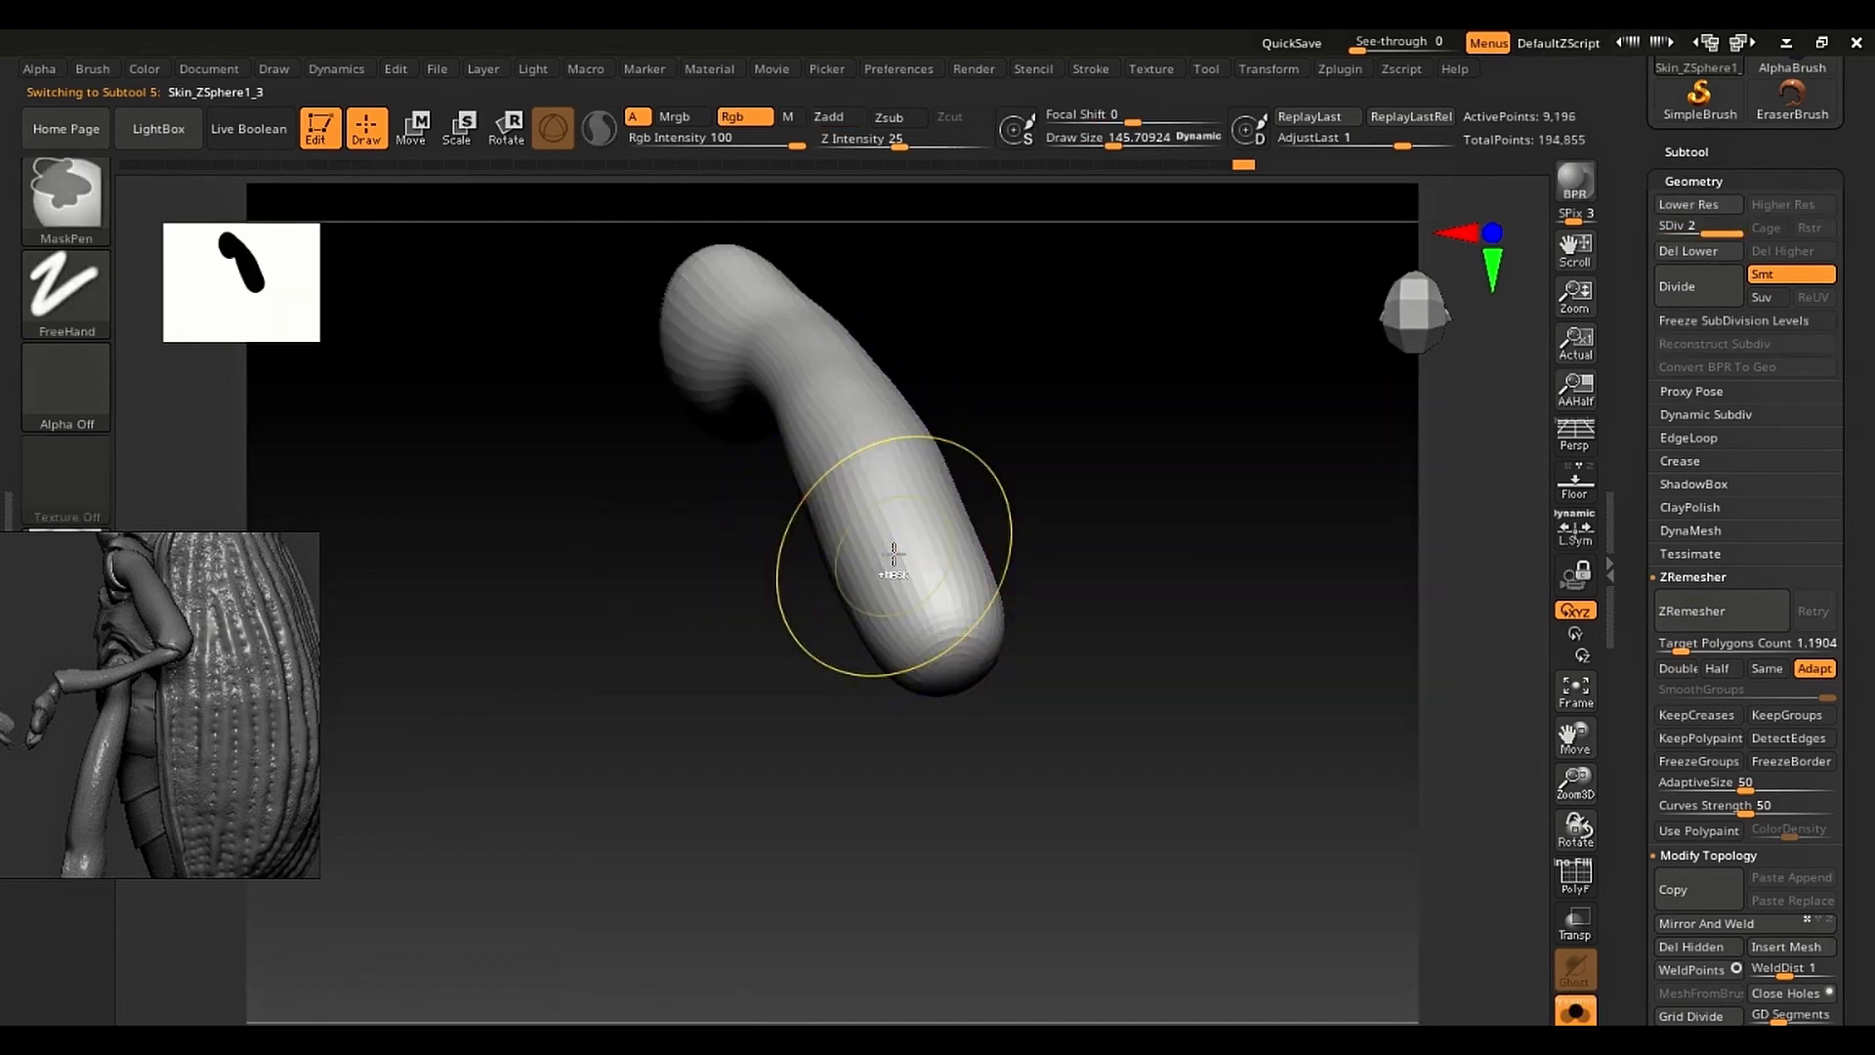
# Step: Isolate the upper segment and carve a socket into its elbow end with the ClayBuildup brush at draw size about 58
pyautogui.press('s')
pyautogui.moveTo(893, 555); pyautogui.dragTo(880, 556)
pyautogui.hotkey('shift', 's')
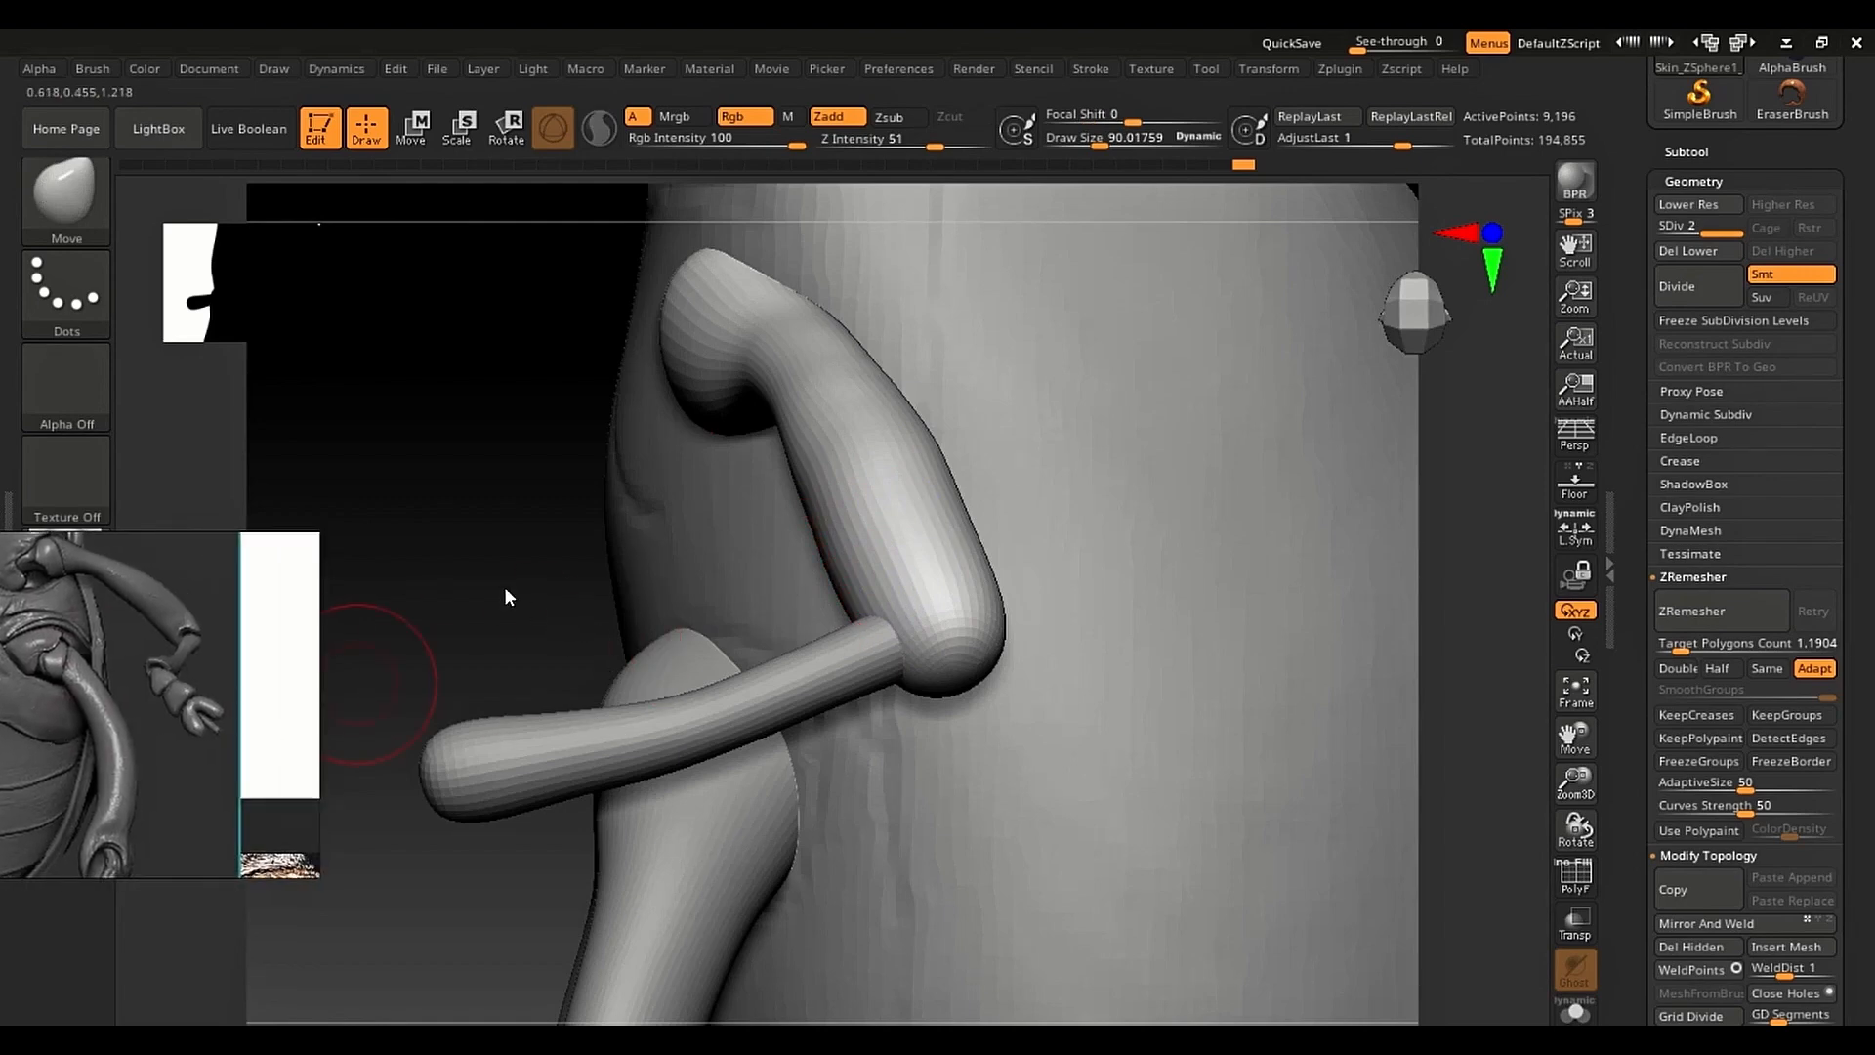
pyautogui.moveTo(505, 589)
pyautogui.mouseDown()
pyautogui.moveTo(616, 558)
pyautogui.moveTo(704, 562)
pyautogui.mouseUp()
pyautogui.press('s')
pyautogui.moveTo(857, 617); pyautogui.dragTo(846, 617)
pyautogui.hotkey('shift', 's')
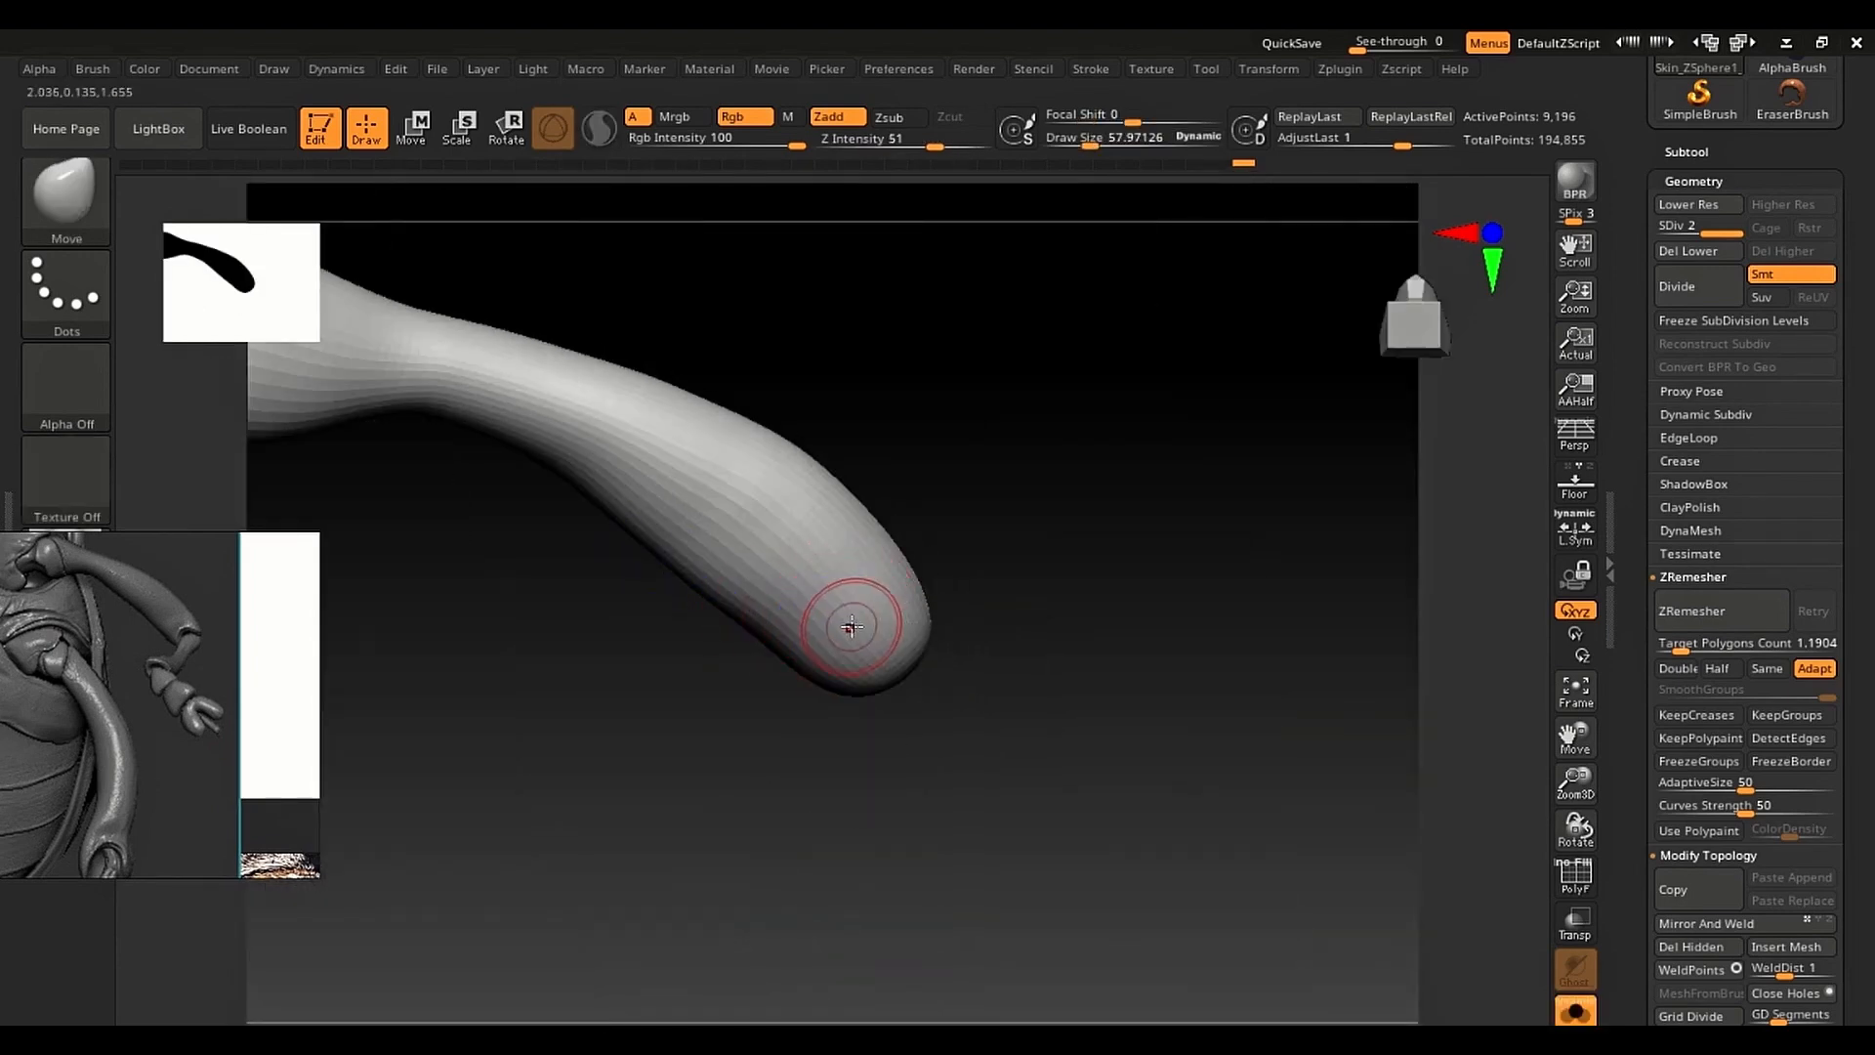
pyautogui.press('b')
pyautogui.press('c')
pyautogui.press('b')
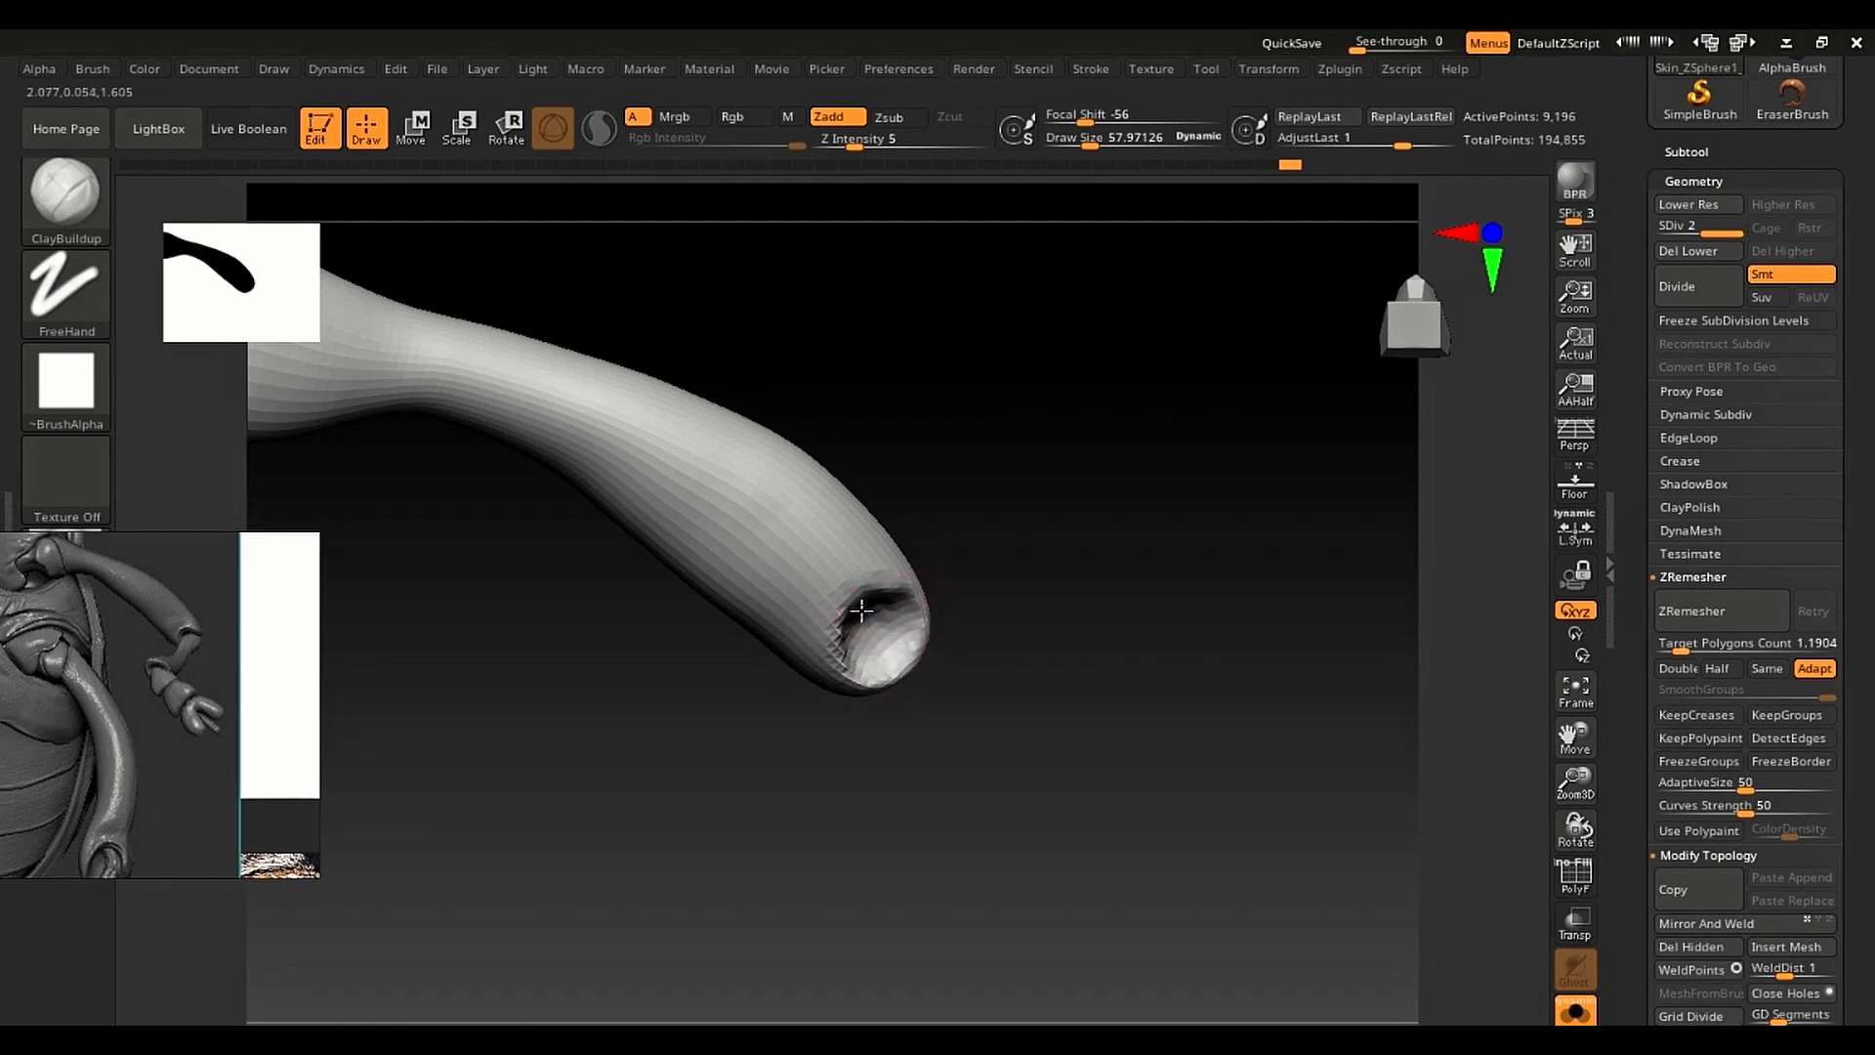
pyautogui.moveTo(857, 629); pyautogui.dragTo(907, 641)
pyautogui.keyDown('ctrl'); pyautogui.moveTo(971, 674); pyautogui.dragTo(861, 617, button='right'); pyautogui.keyUp('ctrl')
pyautogui.keyDown('ctrl'); pyautogui.moveTo(945, 711); pyautogui.dragTo(993, 791, button='right'); pyautogui.keyUp('ctrl')
pyautogui.keyDown('ctrl'); pyautogui.keyDown('shift'); pyautogui.click(992, 791); pyautogui.keyUp('shift'); pyautogui.keyUp('ctrl')
# Step: Compare the elbow with the reference and reshape the socket's rim around the lower segment with the Move brush at draw sizes 73 to 95
pyautogui.moveTo(1046, 699)
pyautogui.mouseDown(button='right')
pyautogui.moveTo(883, 670)
pyautogui.moveTo(1042, 688)
pyautogui.moveTo(1117, 761)
pyautogui.moveTo(965, 699)
pyautogui.moveTo(1021, 665)
pyautogui.mouseUp(button='right')
pyautogui.moveTo(142, 744); pyautogui.dragTo(641, 750, button='middle')
pyautogui.moveTo(197, 696); pyautogui.dragTo(357, 707, button='middle')
pyautogui.press('s')
pyautogui.moveTo(934, 617)
pyautogui.mouseDown()
pyautogui.moveTo(957, 619)
pyautogui.moveTo(936, 618)
pyautogui.mouseUp()
pyautogui.press('s')
pyautogui.press('b')
pyautogui.press('m')
pyautogui.press('v')
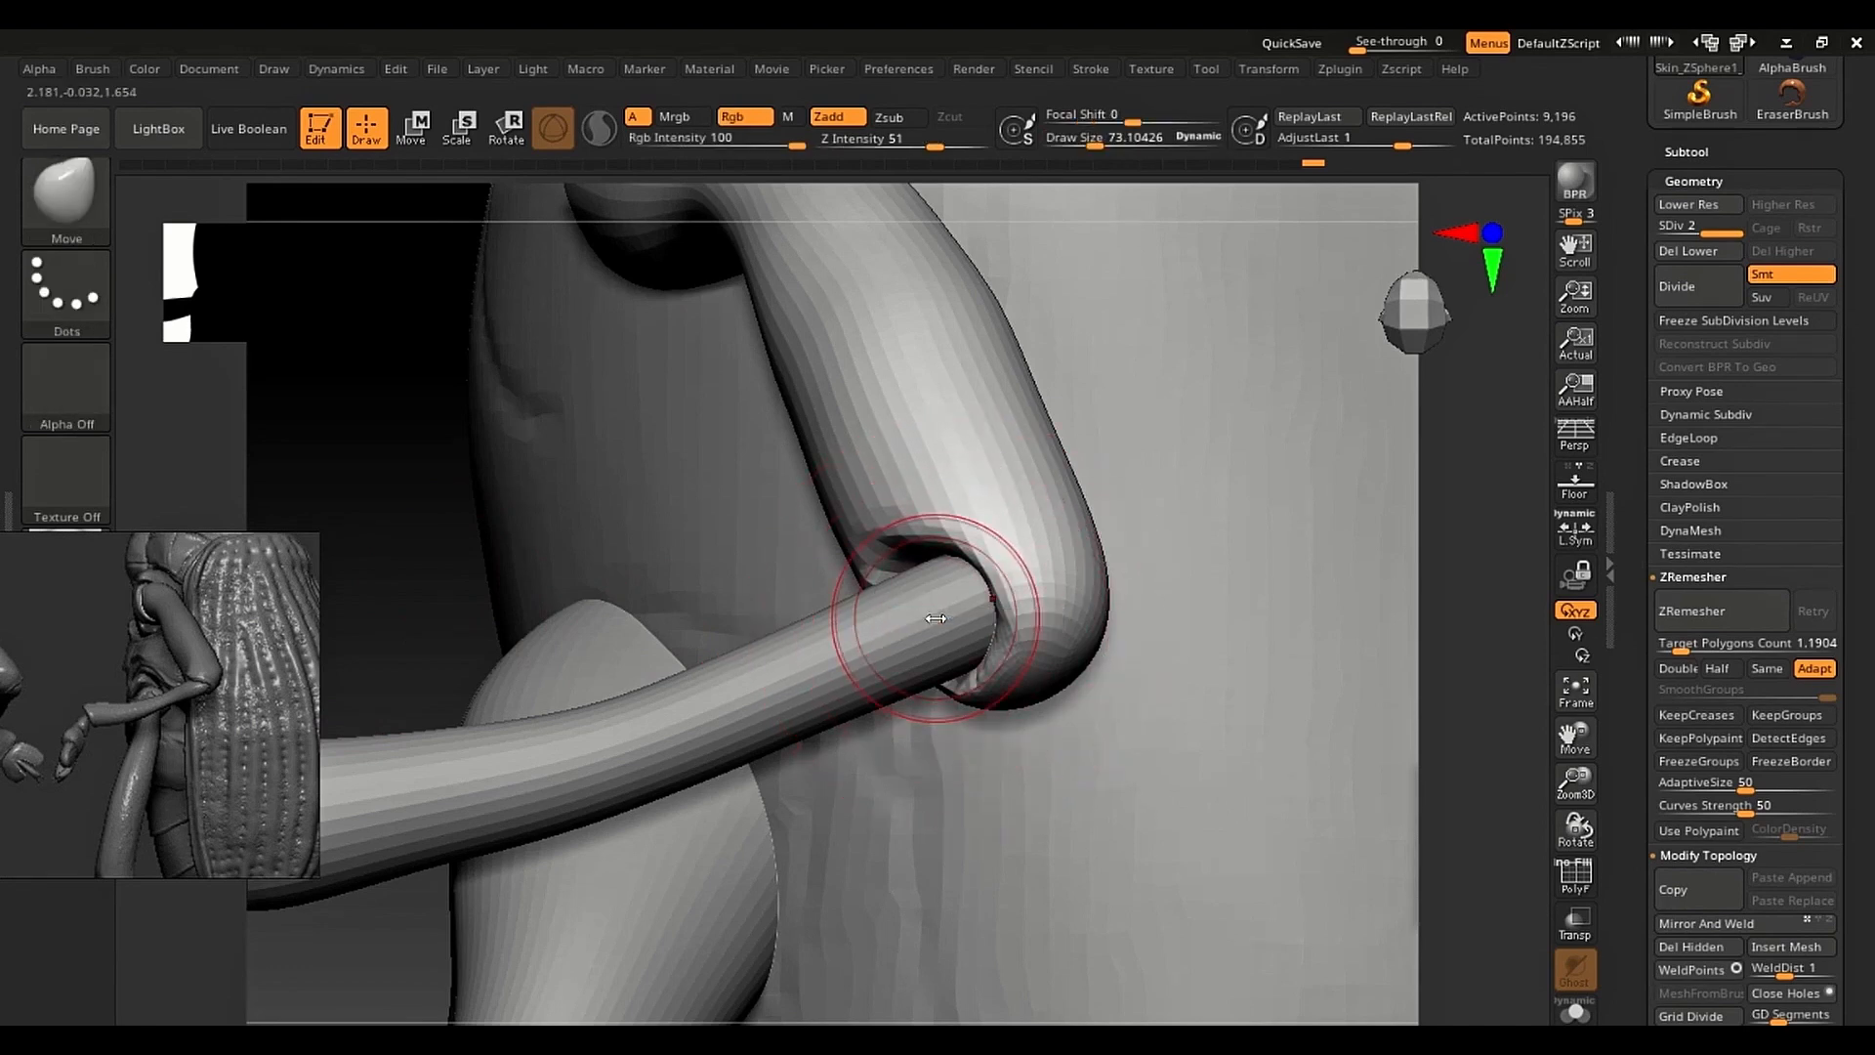
pyautogui.scroll(3, 196, 702)
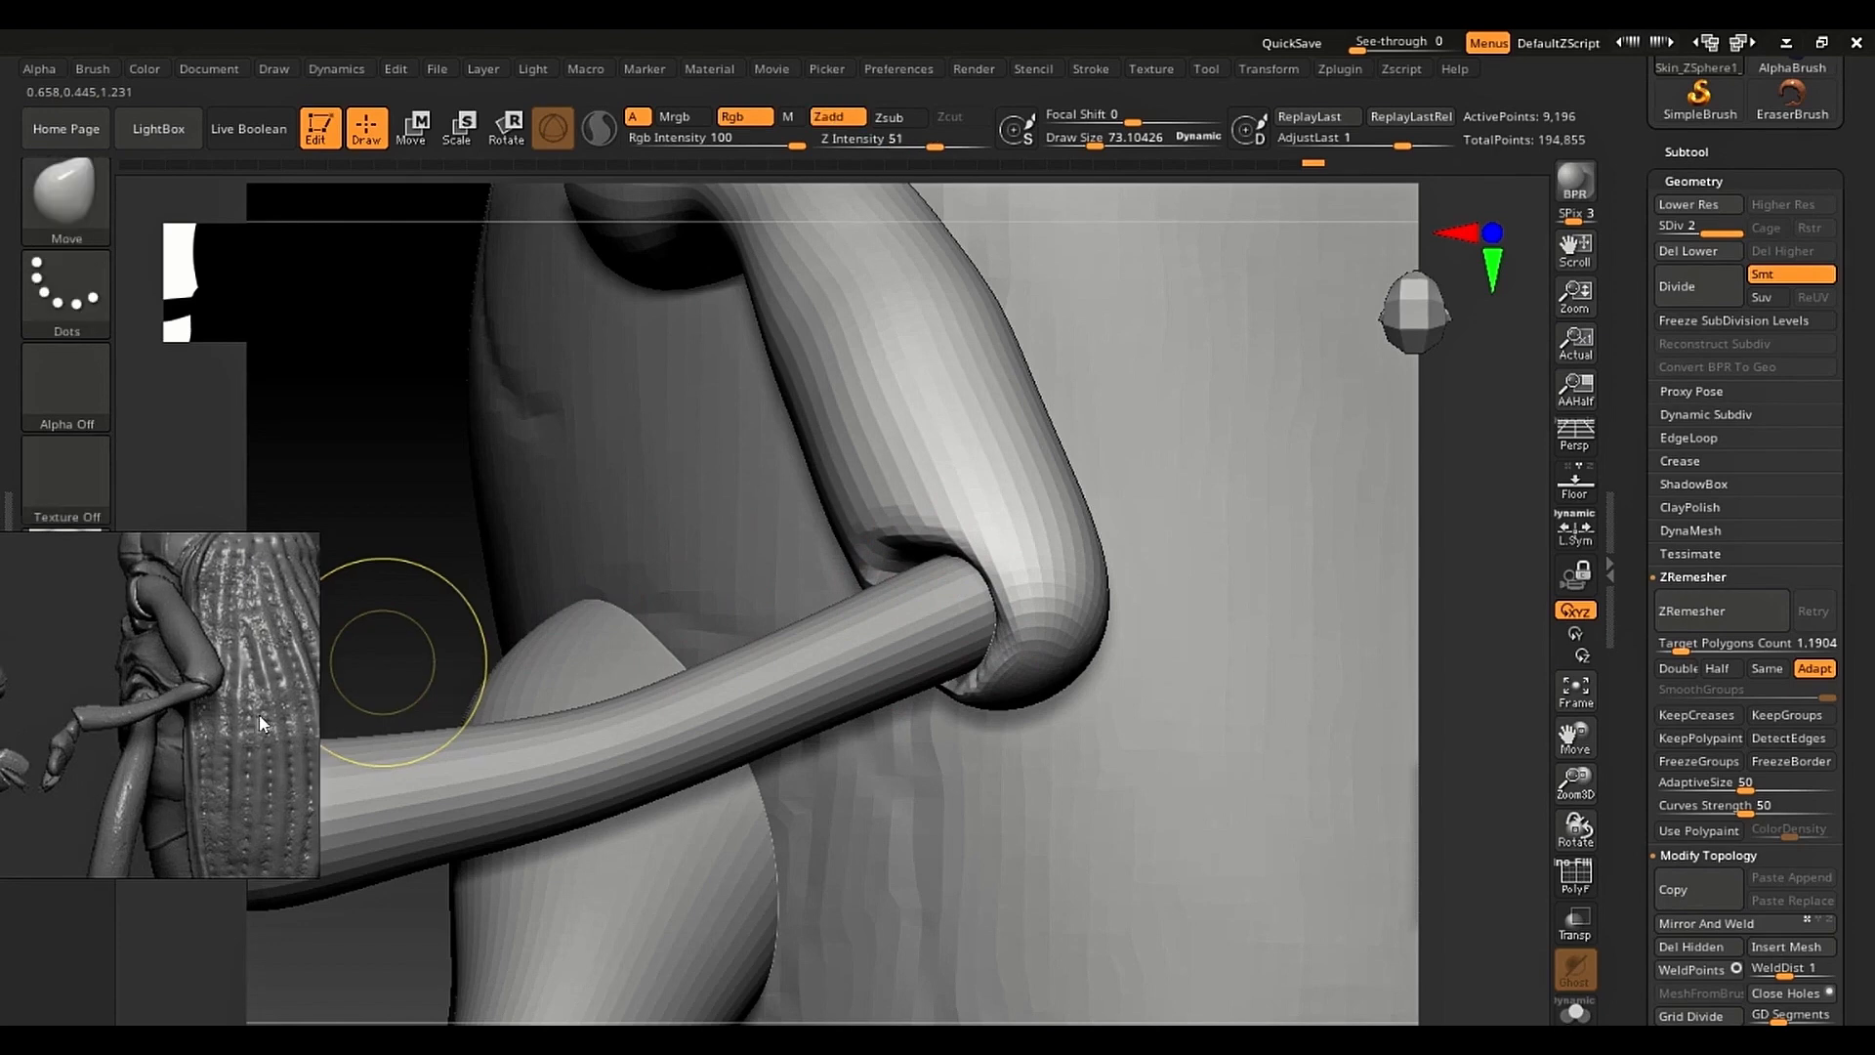
pyautogui.moveTo(942, 571)
pyautogui.mouseDown()
pyautogui.moveTo(1003, 668)
pyautogui.moveTo(1034, 658)
pyautogui.mouseUp()
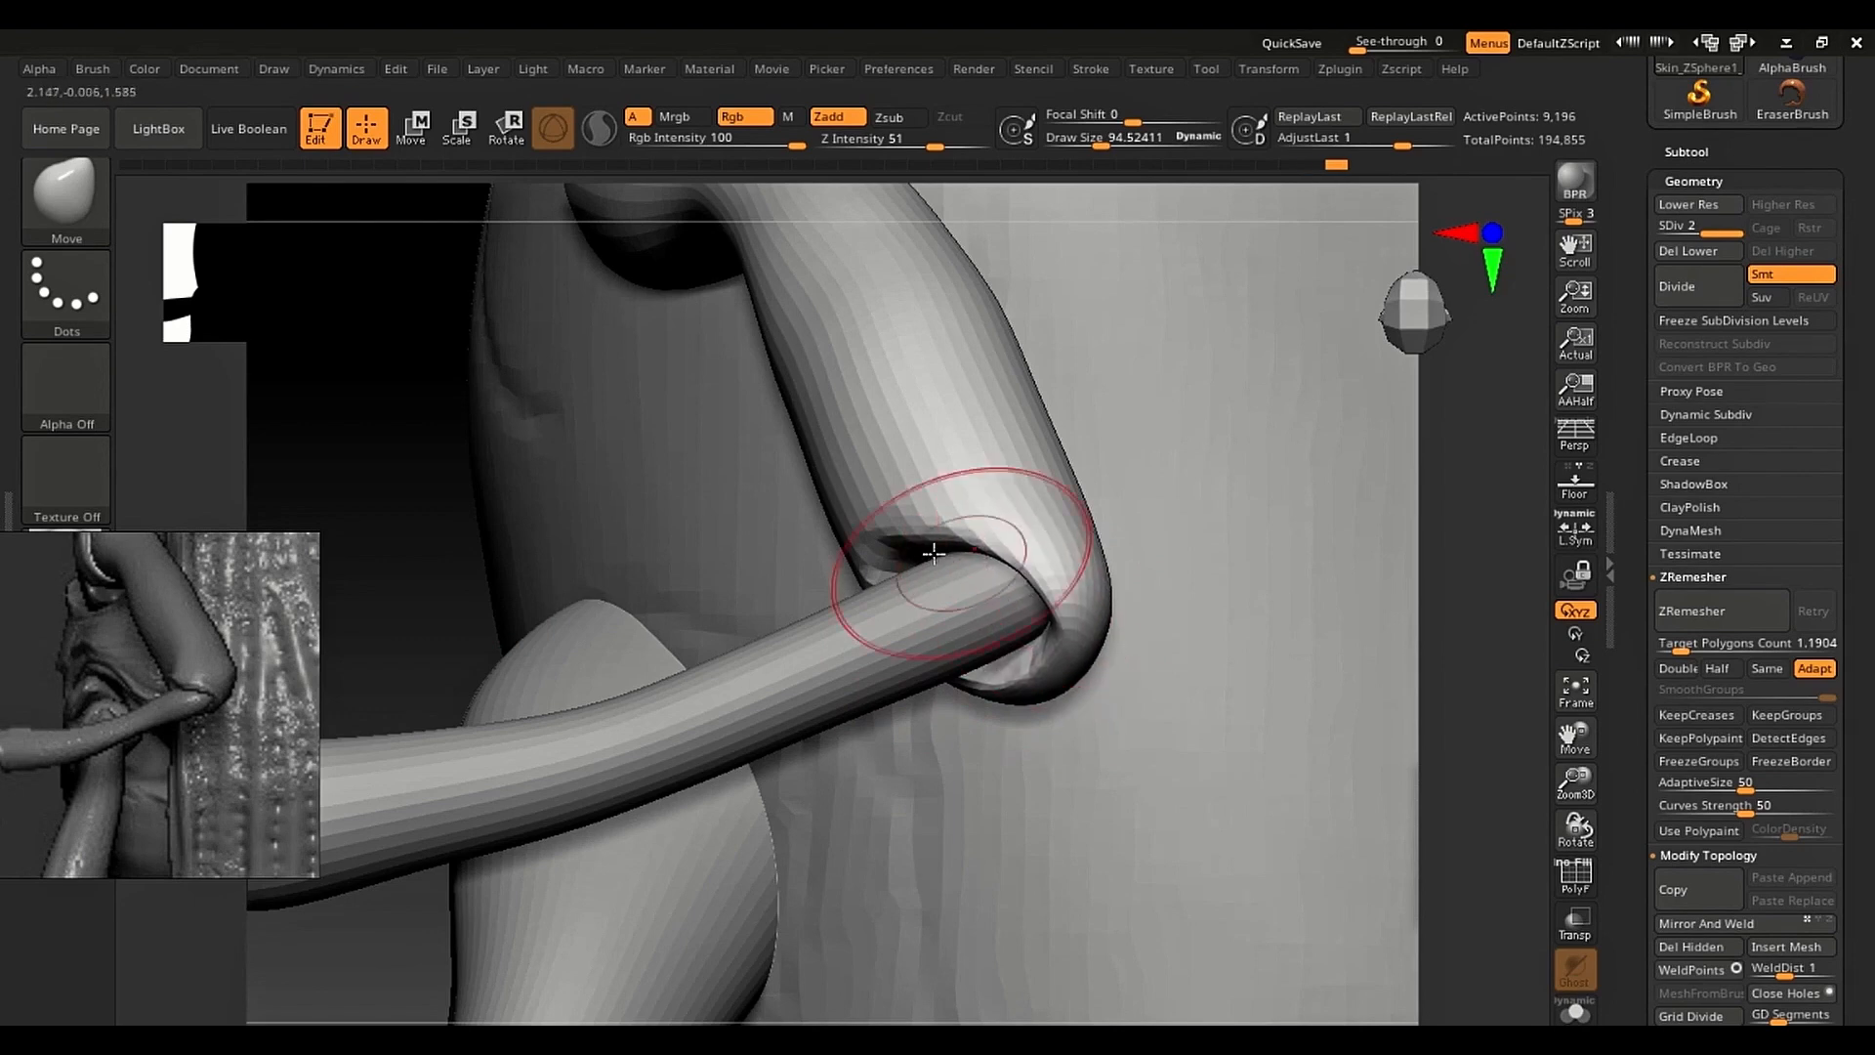
pyautogui.moveTo(885, 536)
pyautogui.mouseDown()
pyautogui.moveTo(890, 565)
pyautogui.moveTo(1023, 584)
pyautogui.moveTo(1035, 613)
pyautogui.mouseUp()
pyautogui.moveTo(1012, 681)
pyautogui.mouseDown()
pyautogui.moveTo(1022, 662)
pyautogui.moveTo(970, 666)
pyautogui.mouseUp()
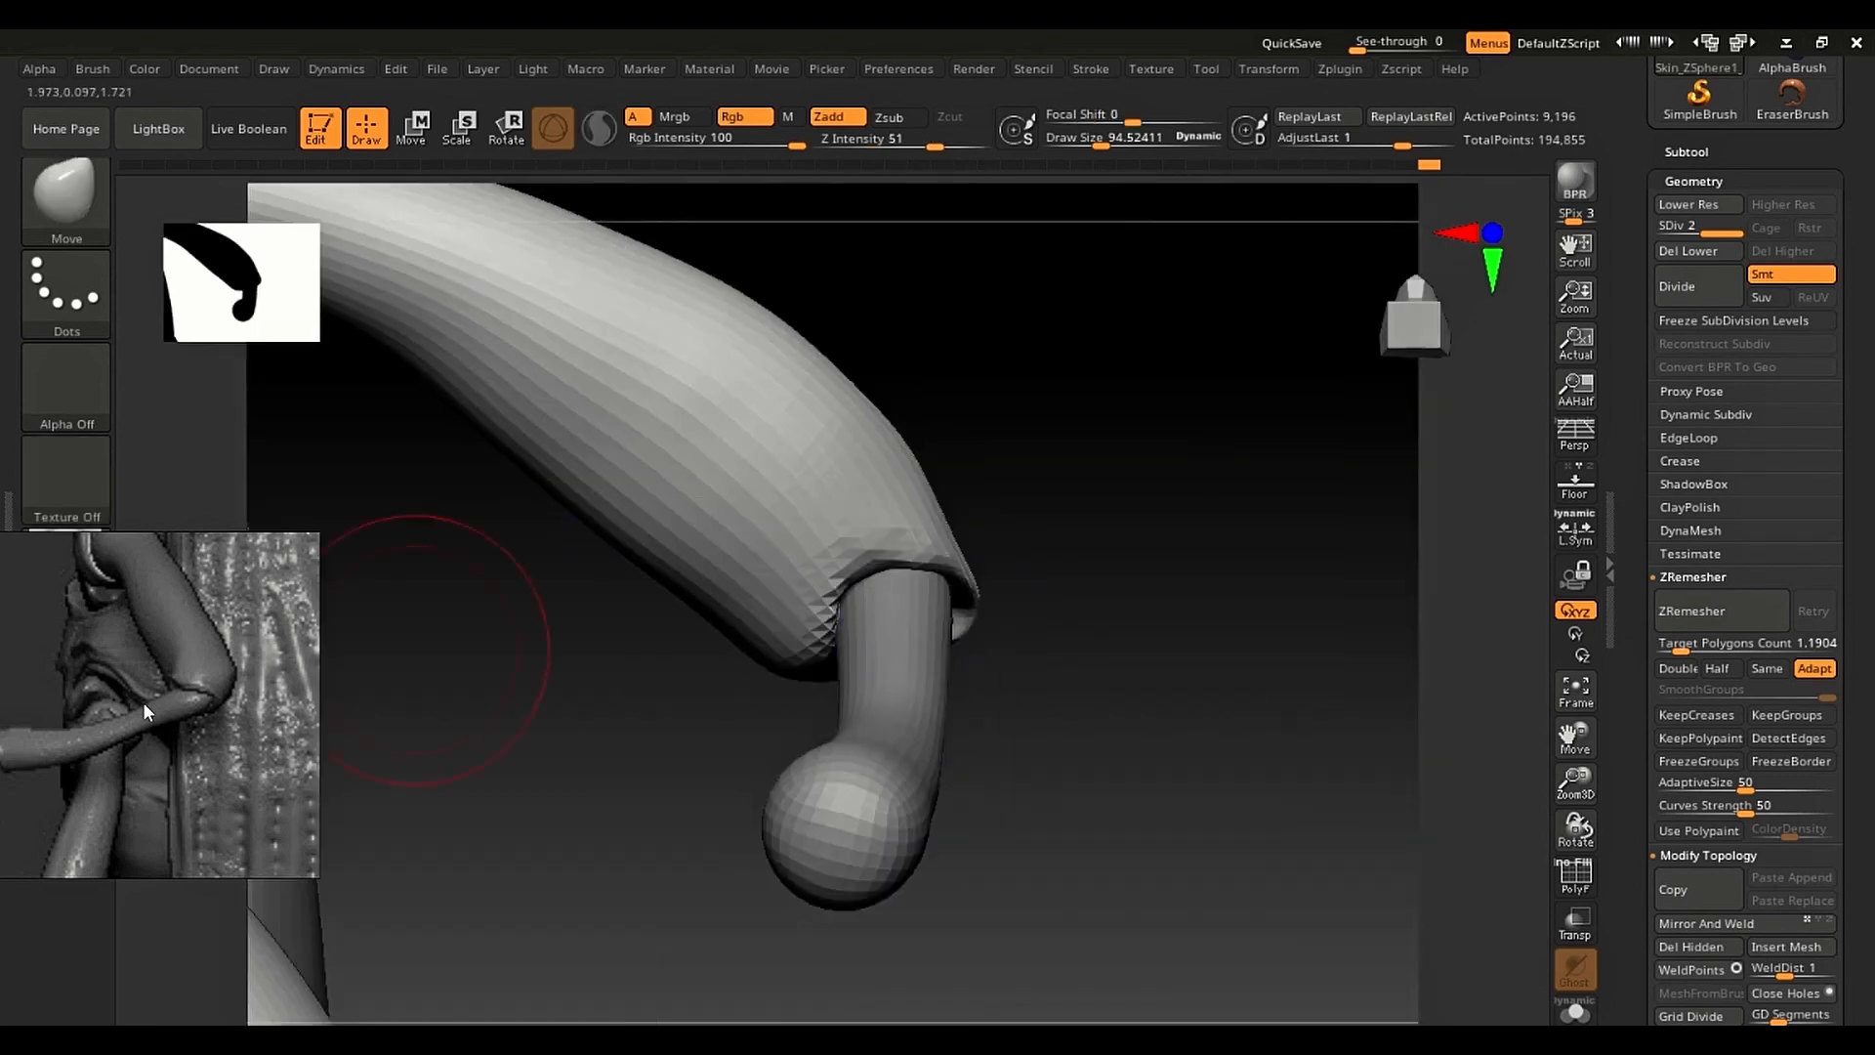
# Step: Turn the reference to the bent forearm and refine the upper segment's underside near the elbow at draw size about 119
pyautogui.moveTo(308, 707)
pyautogui.mouseDown(button='middle')
pyautogui.moveTo(138, 731)
pyautogui.moveTo(211, 686)
pyautogui.moveTo(189, 723)
pyautogui.moveTo(121, 739)
pyautogui.moveTo(156, 572)
pyautogui.moveTo(157, 934)
pyautogui.moveTo(3, 872)
pyautogui.mouseUp(button='middle')
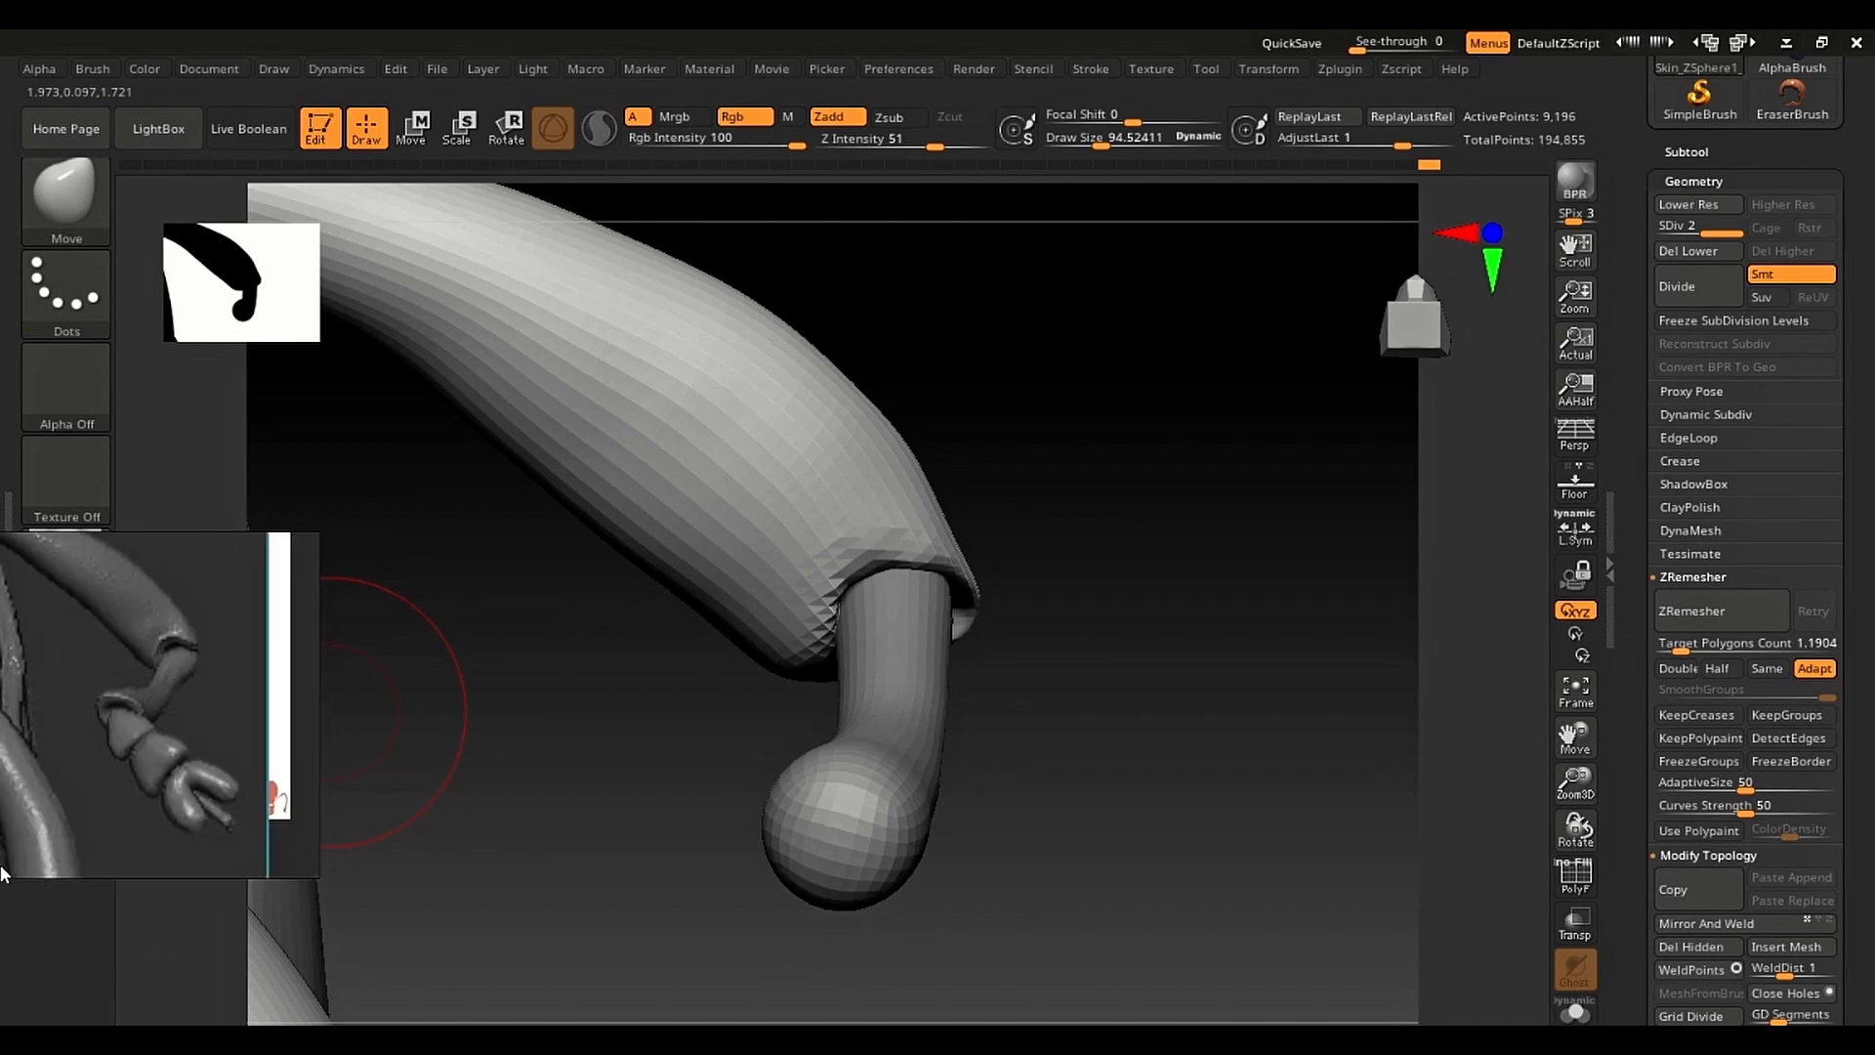
pyautogui.moveTo(647, 796); pyautogui.dragTo(643, 789)
pyautogui.press('s')
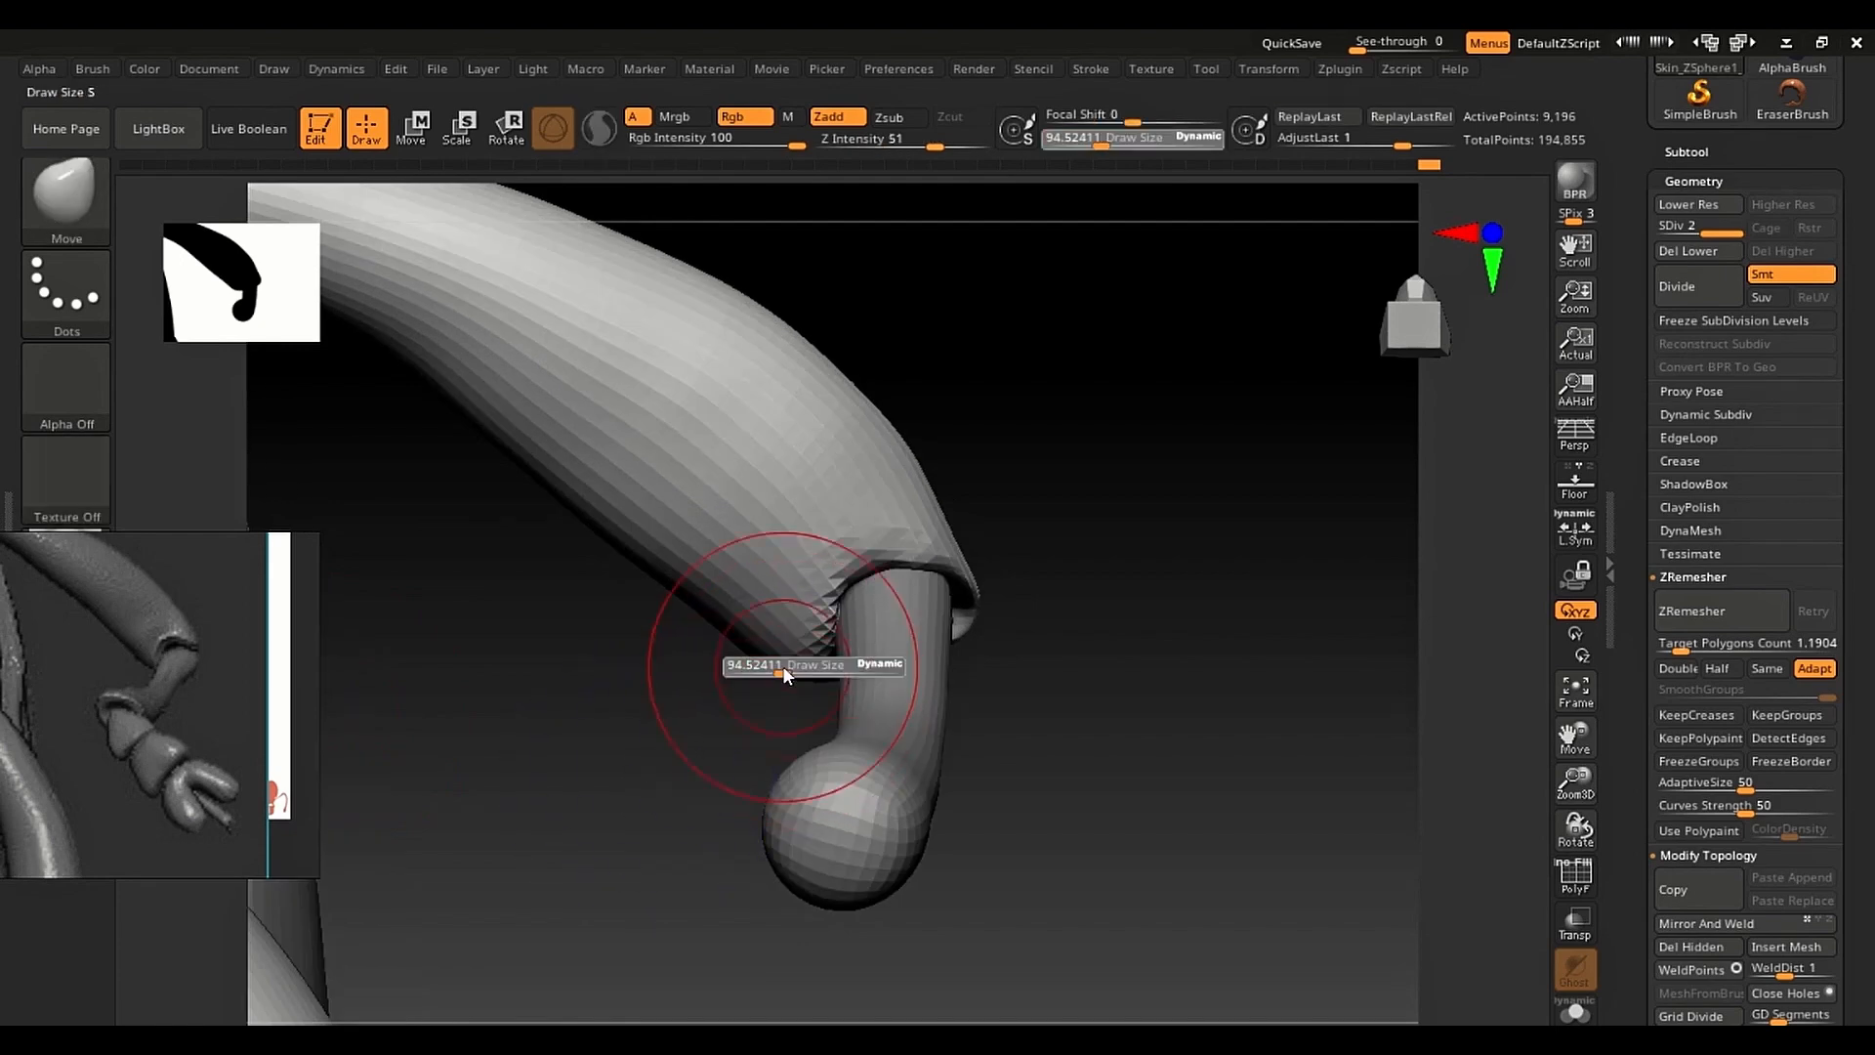
pyautogui.press('s')
pyautogui.moveTo(756, 648); pyautogui.dragTo(762, 648)
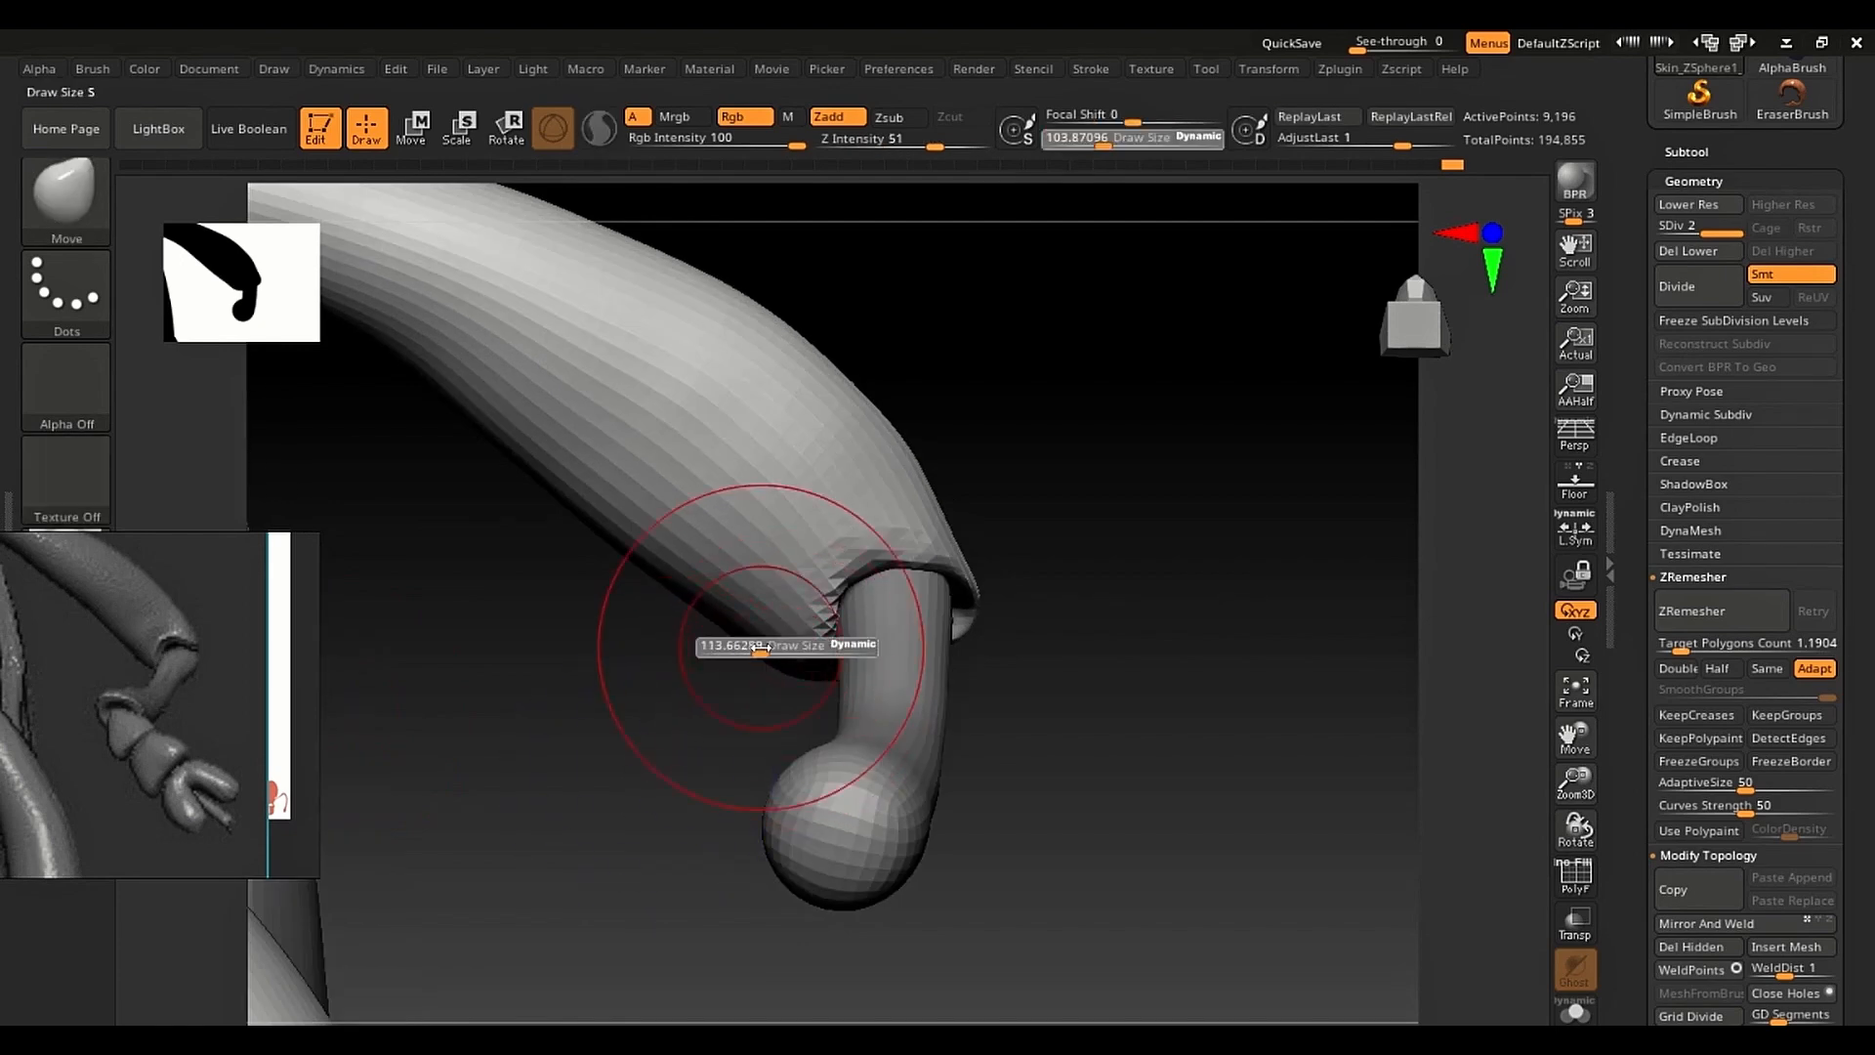
pyautogui.press('shift')
pyautogui.keyDown('shift'); pyautogui.moveTo(637, 554); pyautogui.dragTo(642, 577); pyautogui.keyUp('shift')
pyautogui.keyDown('ctrl'); pyautogui.moveTo(640, 600); pyautogui.dragTo(579, 561, button='right'); pyautogui.keyUp('ctrl')
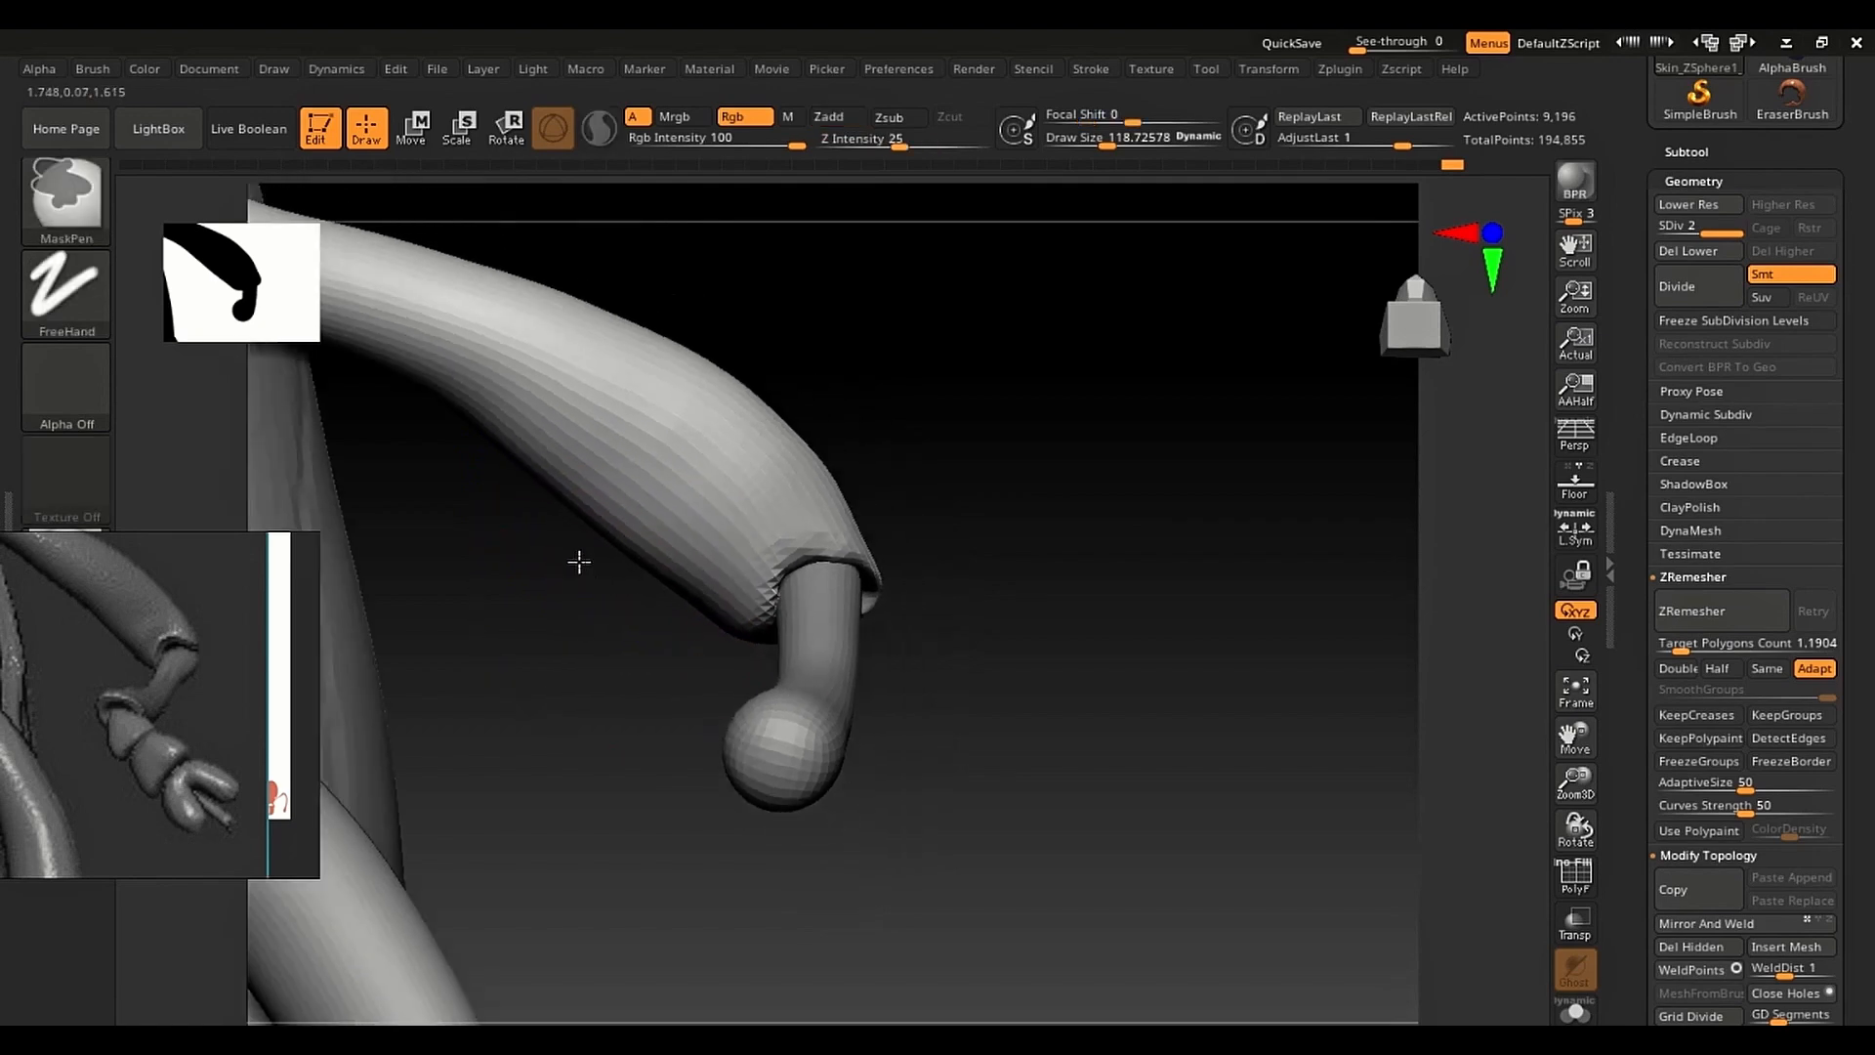
# Step: Isolate the upper segment, carve along the socket's lower rim with the ClayBuildup brush at draw size about 54, and smooth it
pyautogui.moveTo(183, 699); pyautogui.dragTo(254, 793, button='middle')
pyautogui.moveTo(789, 692)
pyautogui.mouseDown(button='right')
pyautogui.moveTo(921, 703)
pyautogui.moveTo(908, 689)
pyautogui.mouseUp(button='right')
pyautogui.press('s')
pyautogui.moveTo(832, 560); pyautogui.dragTo(762, 632)
pyautogui.press('b')
pyautogui.press('c')
pyautogui.press('b')
pyautogui.hotkey('shift', 's')
pyautogui.moveTo(762, 632); pyautogui.dragTo(739, 476, button='right')
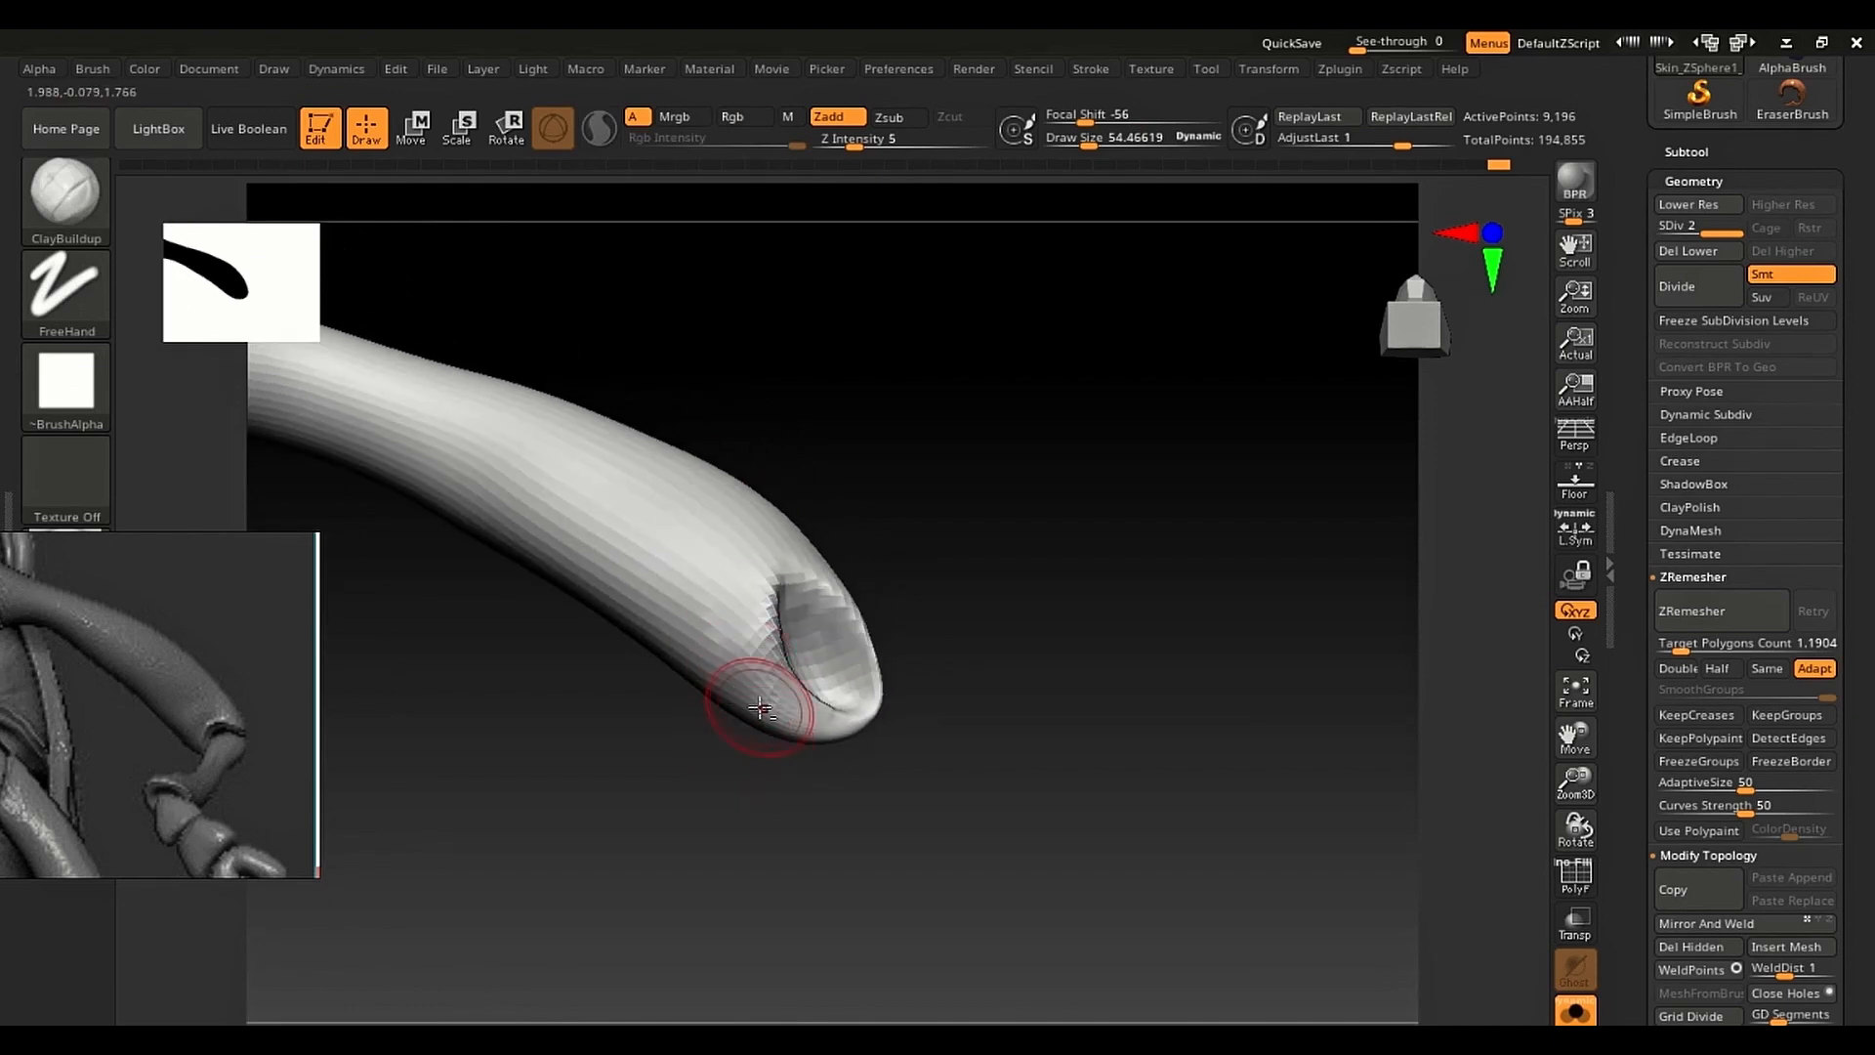
pyautogui.keyDown('alt'); pyautogui.moveTo(784, 734); pyautogui.dragTo(802, 745); pyautogui.keyUp('alt')
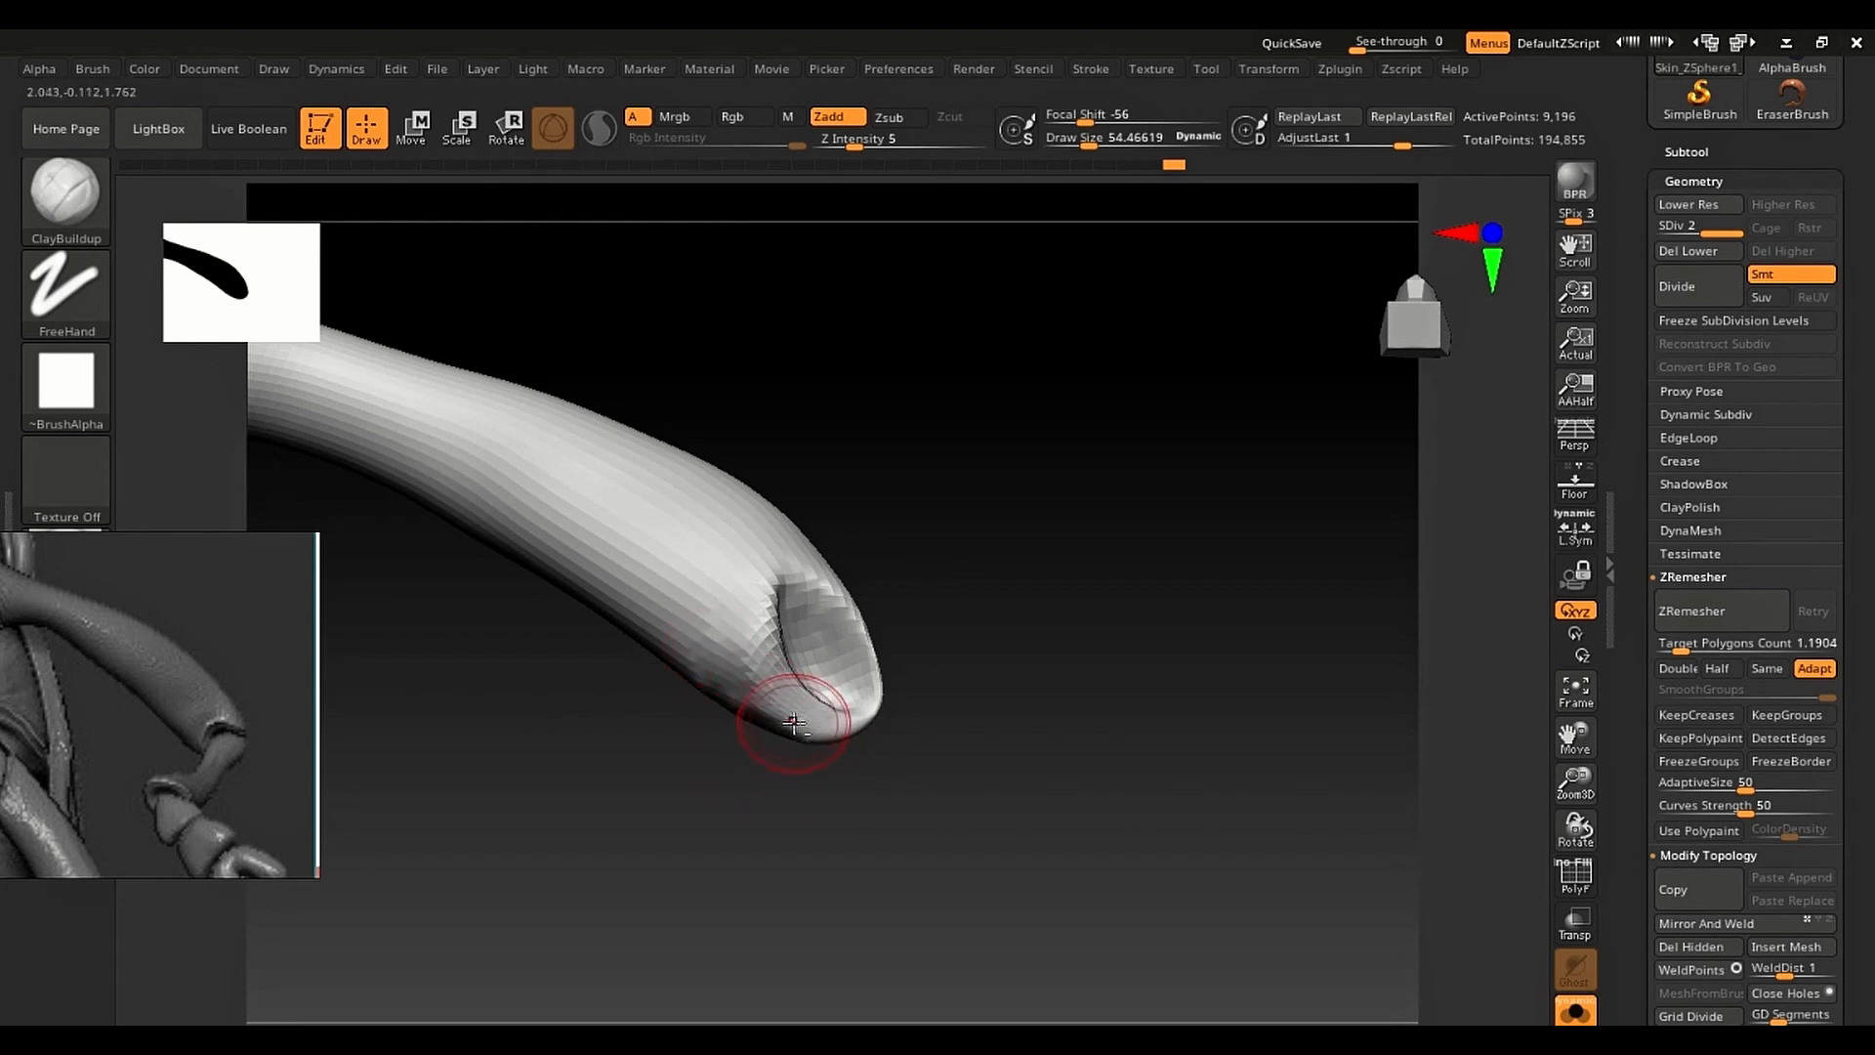
pyautogui.press('shift')
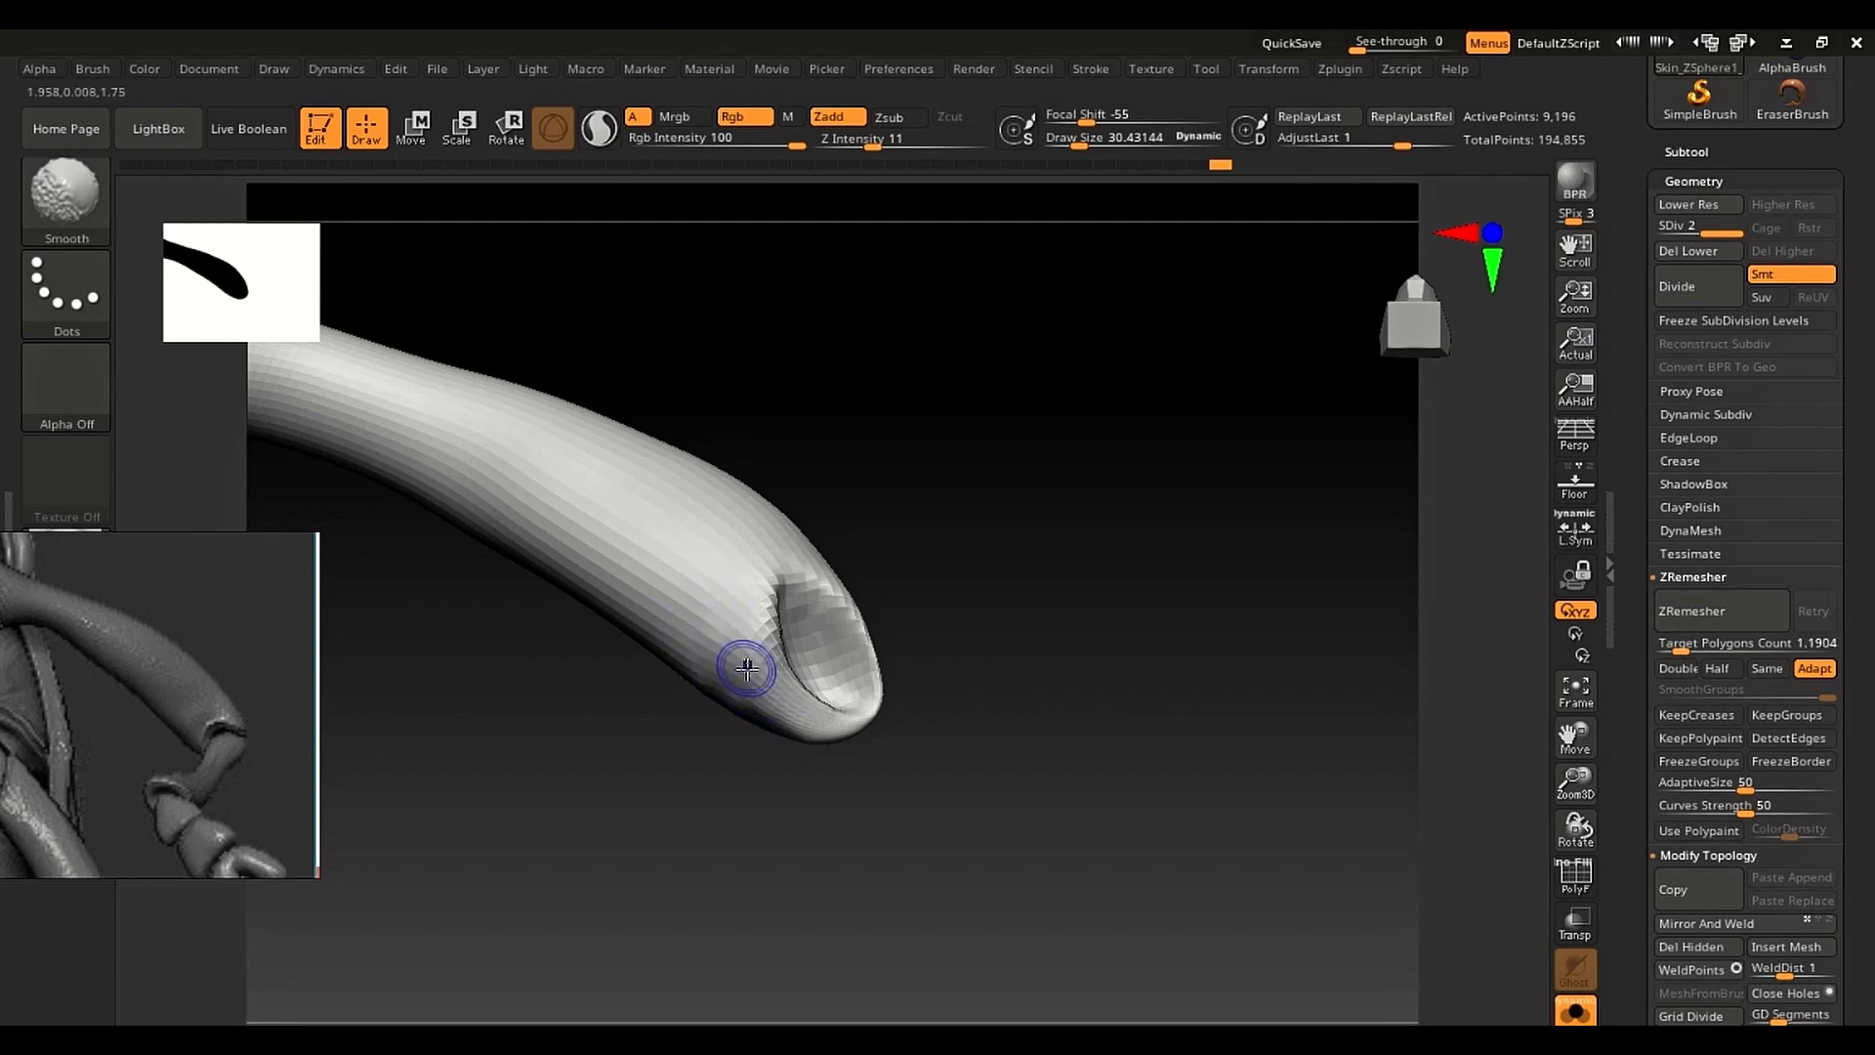
# Step: Refine the outer rim of the upper segment's elbow socket with the ClayBuildup brush at draw sizes about 51 and 30, and smooth it
pyautogui.moveTo(747, 791)
pyautogui.mouseDown()
pyautogui.moveTo(771, 762)
pyautogui.moveTo(824, 782)
pyautogui.mouseUp()
pyautogui.press('s')
pyautogui.press('shift')
pyautogui.moveTo(807, 860); pyautogui.dragTo(752, 918)
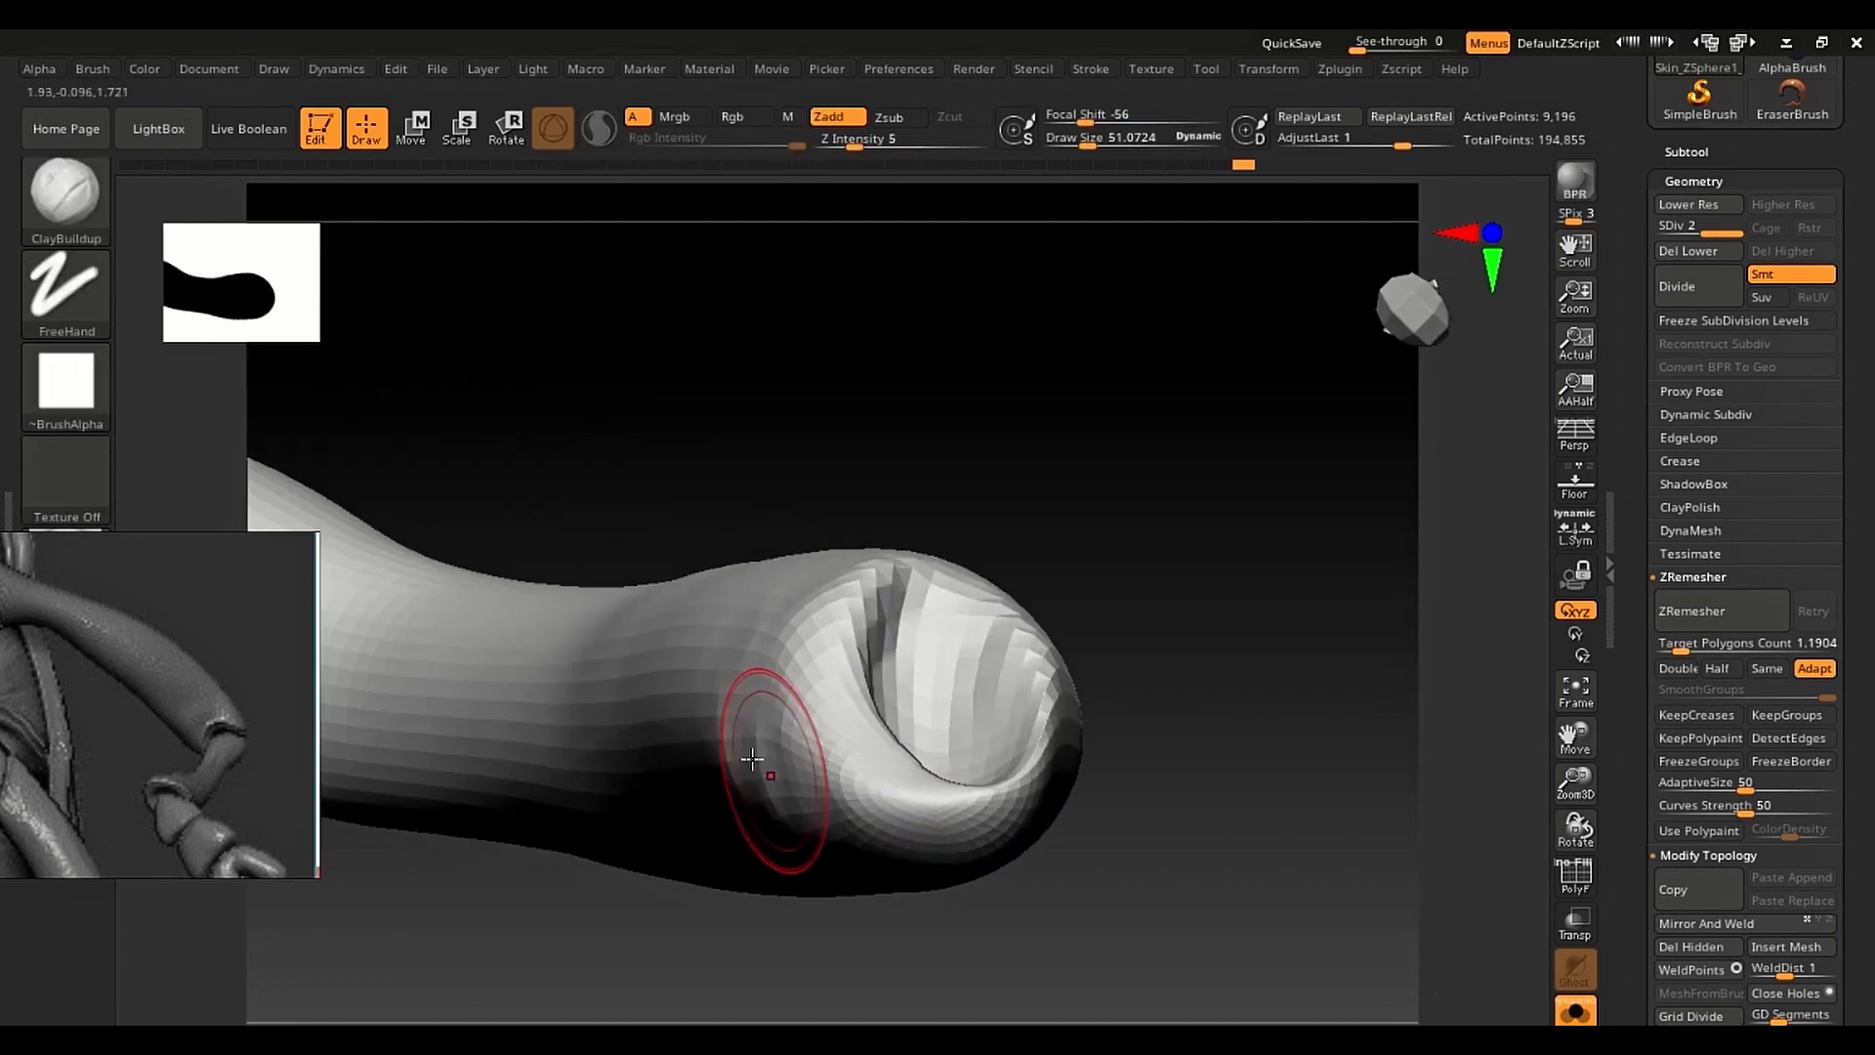
pyautogui.press('s')
pyautogui.moveTo(791, 756); pyautogui.dragTo(779, 756)
pyautogui.moveTo(794, 657)
pyautogui.mouseDown()
pyautogui.moveTo(787, 825)
pyautogui.moveTo(823, 763)
pyautogui.mouseUp()
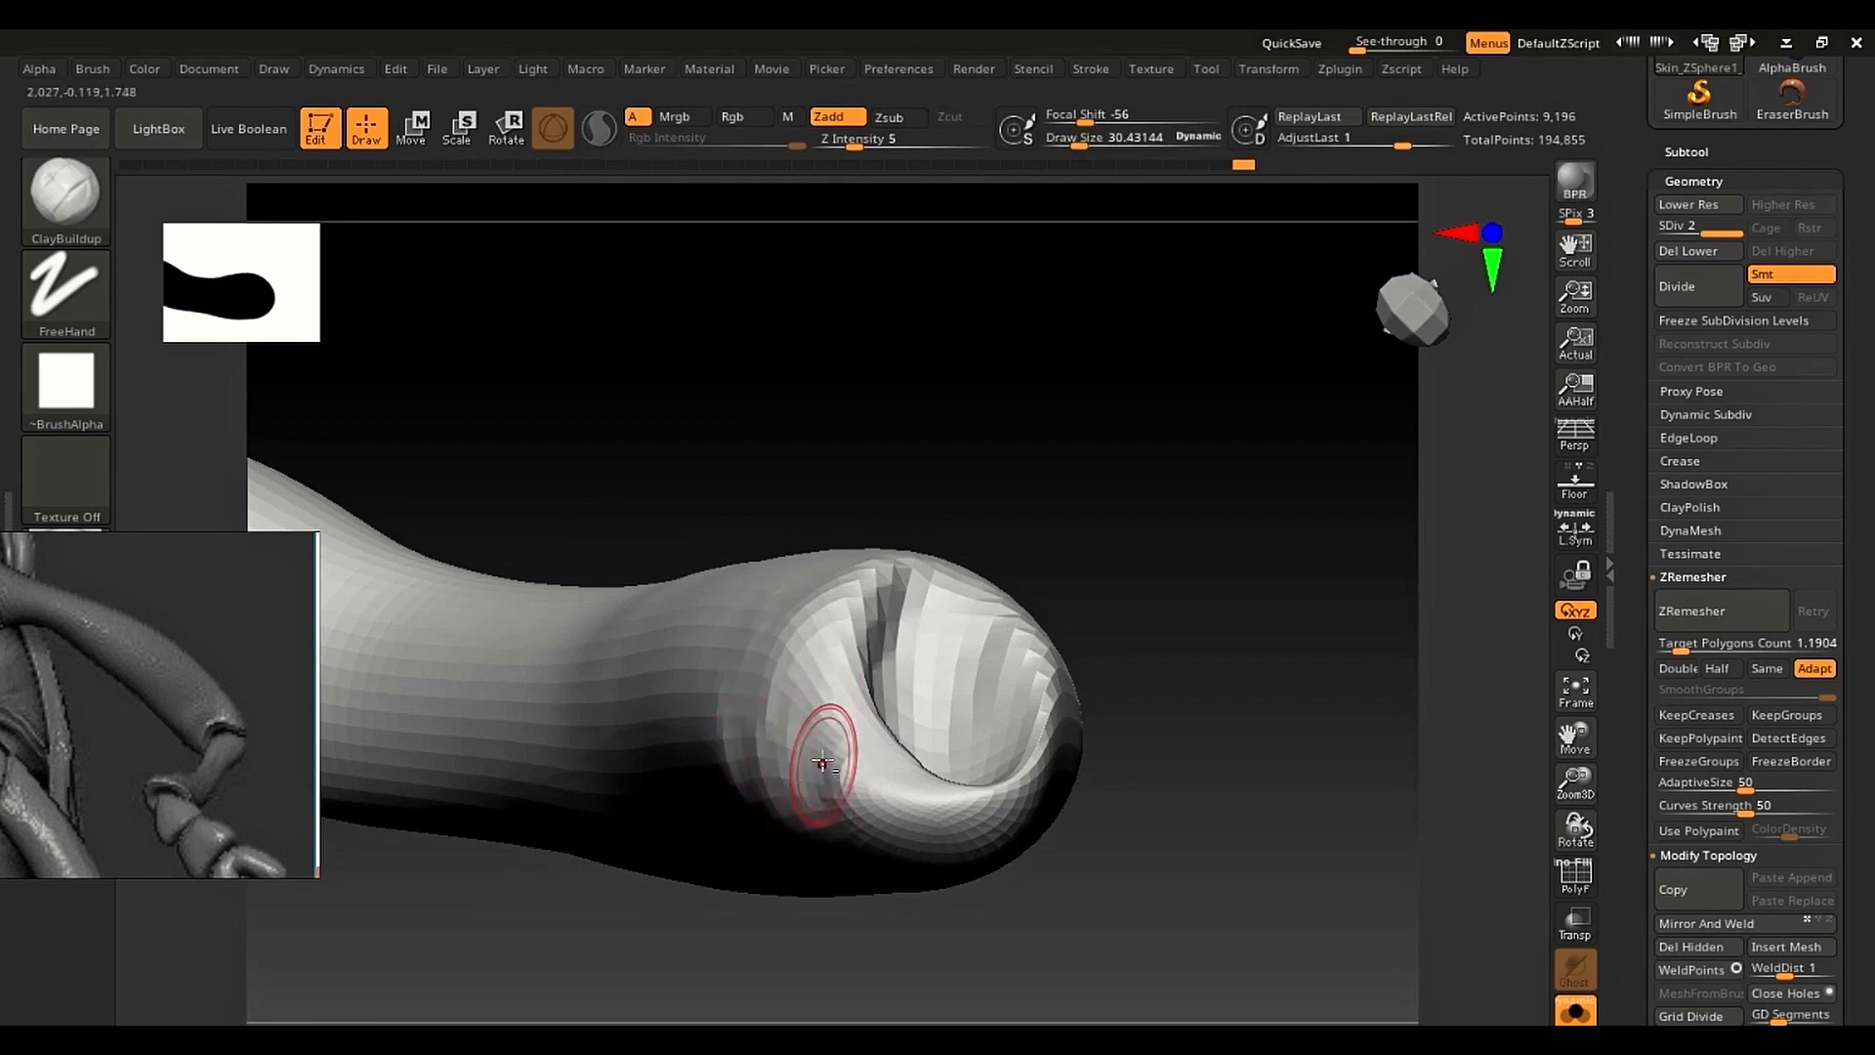
pyautogui.press('shift')
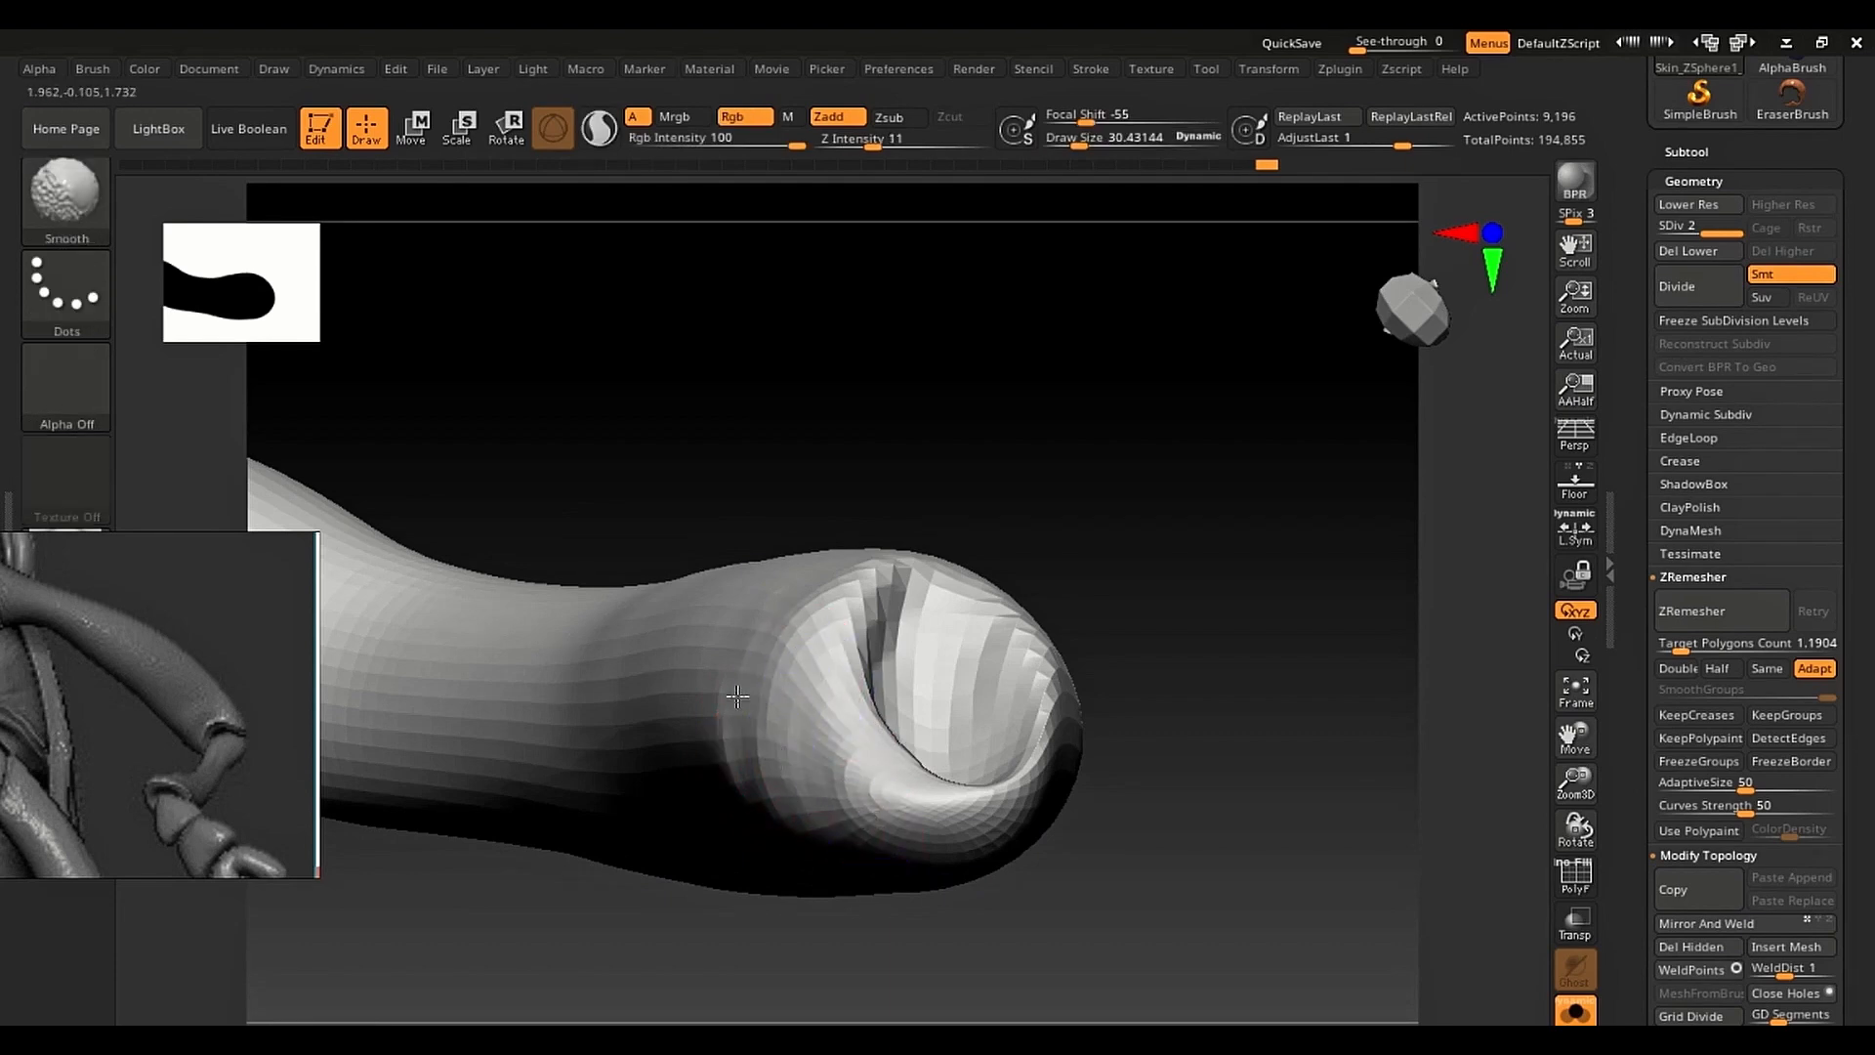
pyautogui.moveTo(789, 723)
pyautogui.mouseDown()
pyautogui.moveTo(1005, 703)
pyautogui.moveTo(775, 641)
pyautogui.moveTo(1000, 846)
pyautogui.moveTo(1042, 782)
pyautogui.moveTo(1075, 820)
pyautogui.moveTo(975, 783)
pyautogui.mouseUp()
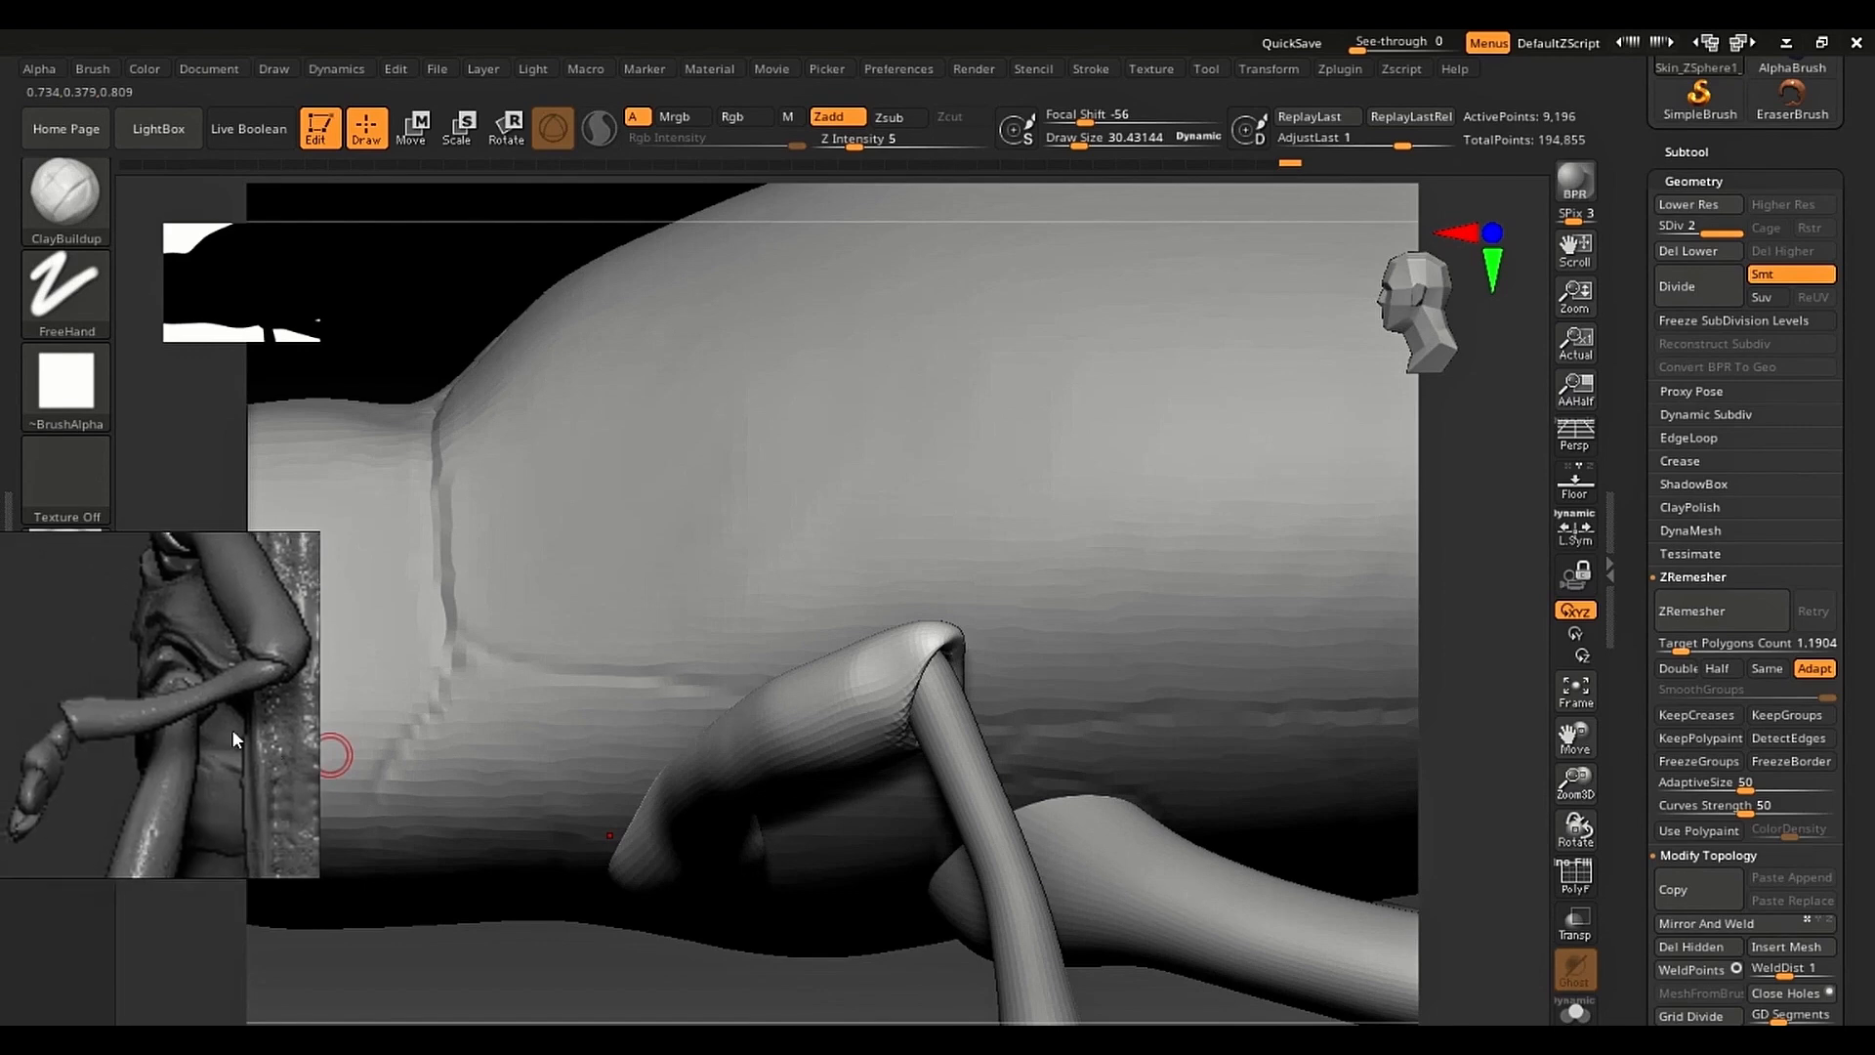
# Step: Compare the whole leg with the bent-forearm reference and slim the lower segment's middle with the Move brush and smoothing at draw sizes about 114 to 129
pyautogui.moveTo(453, 736)
pyautogui.mouseDown()
pyautogui.moveTo(752, 588)
pyautogui.moveTo(996, 745)
pyautogui.moveTo(866, 657)
pyautogui.moveTo(988, 677)
pyautogui.moveTo(377, 887)
pyautogui.mouseUp()
pyautogui.moveTo(713, 772)
pyautogui.keyDown('alt'); pyautogui.mouseDown(button='right')
pyautogui.moveTo(721, 618)
pyautogui.moveTo(703, 772)
pyautogui.moveTo(684, 791)
pyautogui.mouseUp(button='right'); pyautogui.keyUp('alt')
pyautogui.keyDown('shift'); pyautogui.moveTo(400, 580); pyautogui.dragTo(508, 616); pyautogui.keyUp('shift')
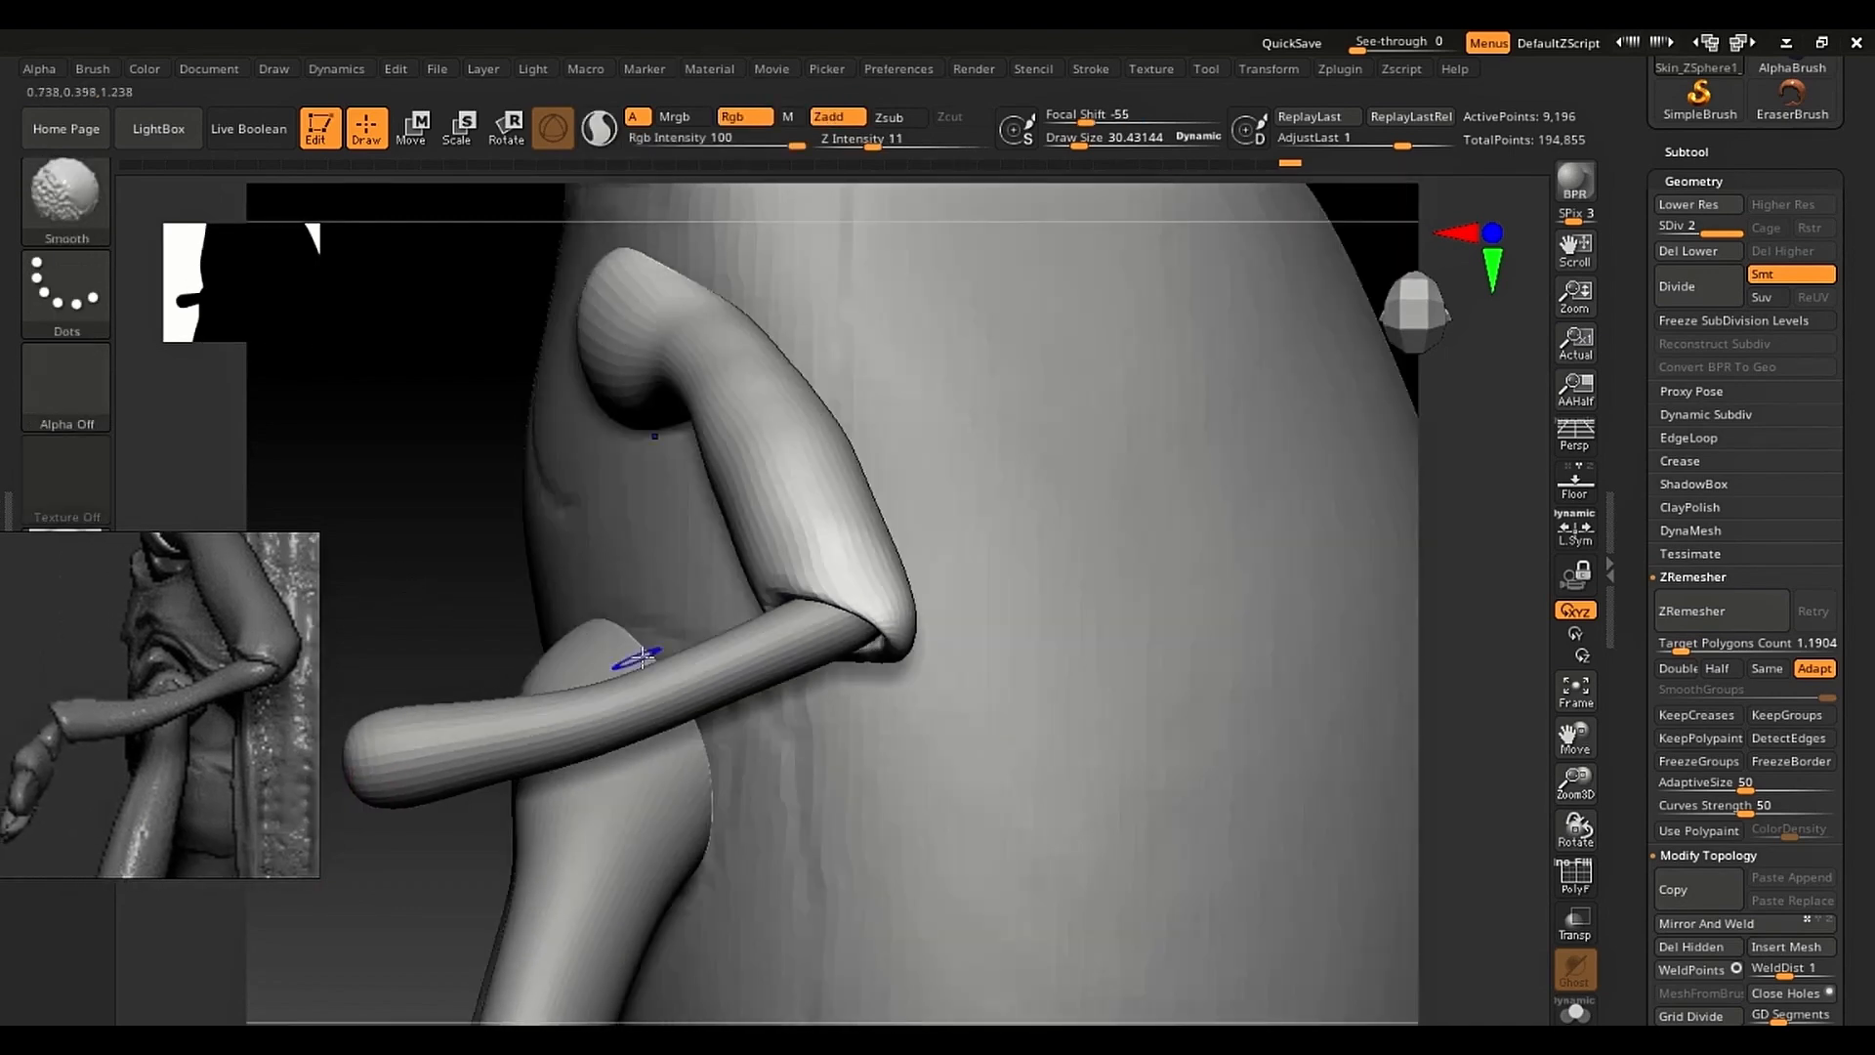
pyautogui.press('s')
pyautogui.moveTo(652, 656); pyautogui.dragTo(725, 674)
pyautogui.keyDown('alt'); pyautogui.click(714, 670); pyautogui.keyUp('alt')
pyautogui.press('s')
pyautogui.press('b')
pyautogui.press('m')
pyautogui.press('v')
pyautogui.moveTo(841, 634)
pyautogui.mouseDown()
pyautogui.moveTo(873, 637)
pyautogui.moveTo(796, 635)
pyautogui.mouseUp()
pyautogui.press('s')
pyautogui.press('shift')
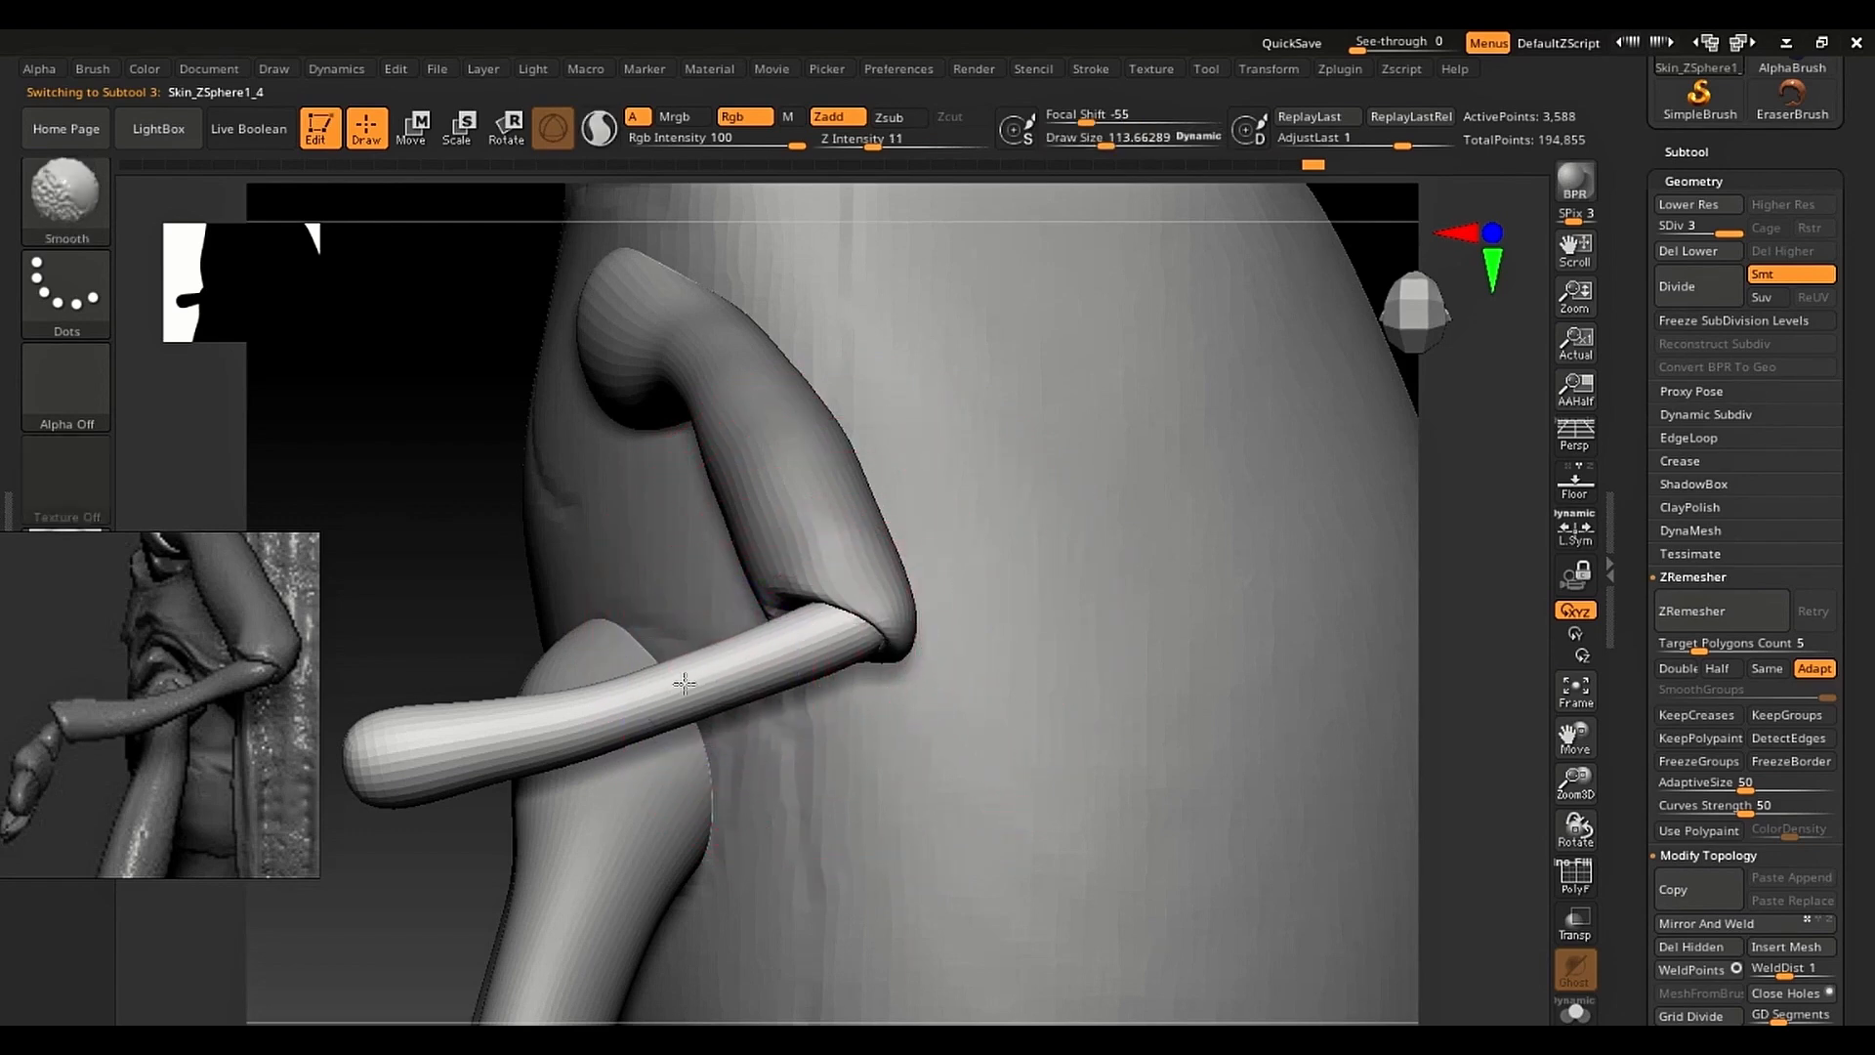
pyautogui.moveTo(730, 649)
pyautogui.keyDown('shift'); pyautogui.mouseDown()
pyautogui.moveTo(683, 689)
pyautogui.moveTo(711, 677)
pyautogui.mouseUp(); pyautogui.keyUp('shift')
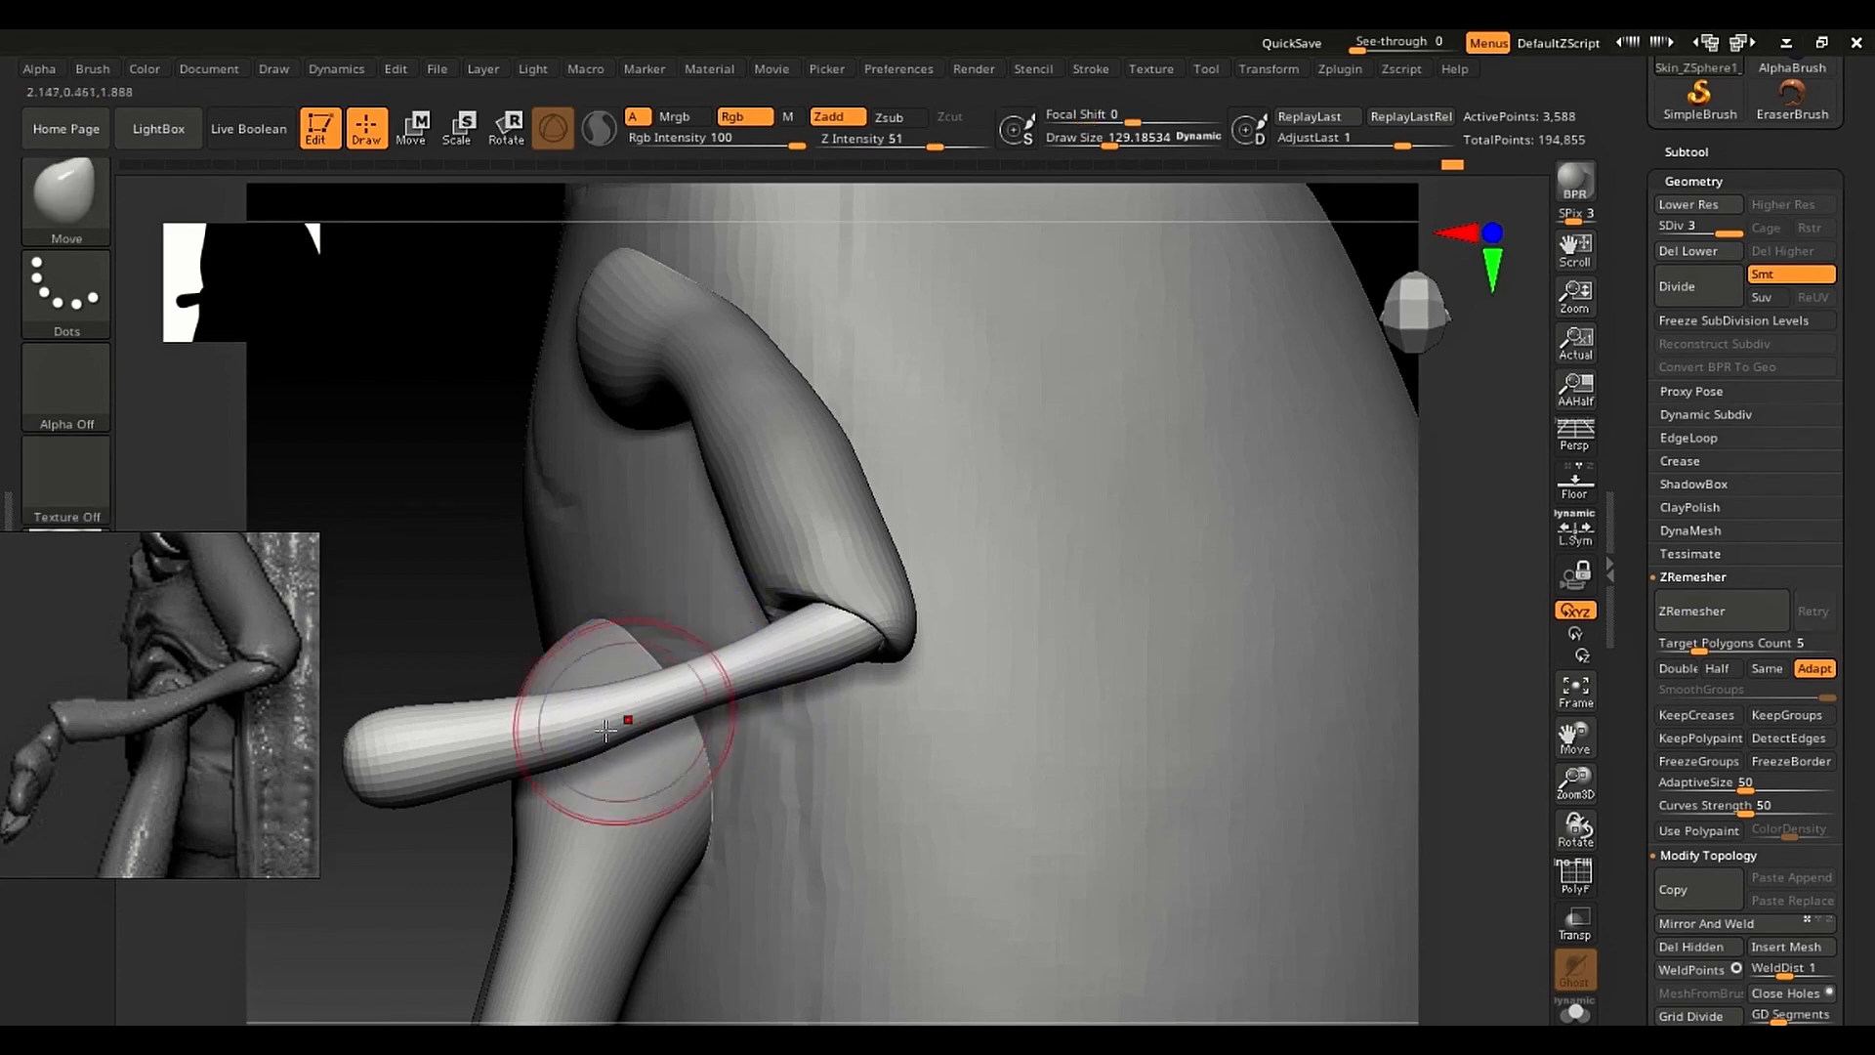
pyautogui.keyDown('alt'); pyautogui.moveTo(621, 740); pyautogui.dragTo(687, 740, button='right'); pyautogui.keyUp('alt')
pyautogui.keyDown('shift'); pyautogui.moveTo(640, 747); pyautogui.dragTo(645, 725); pyautogui.keyUp('shift')
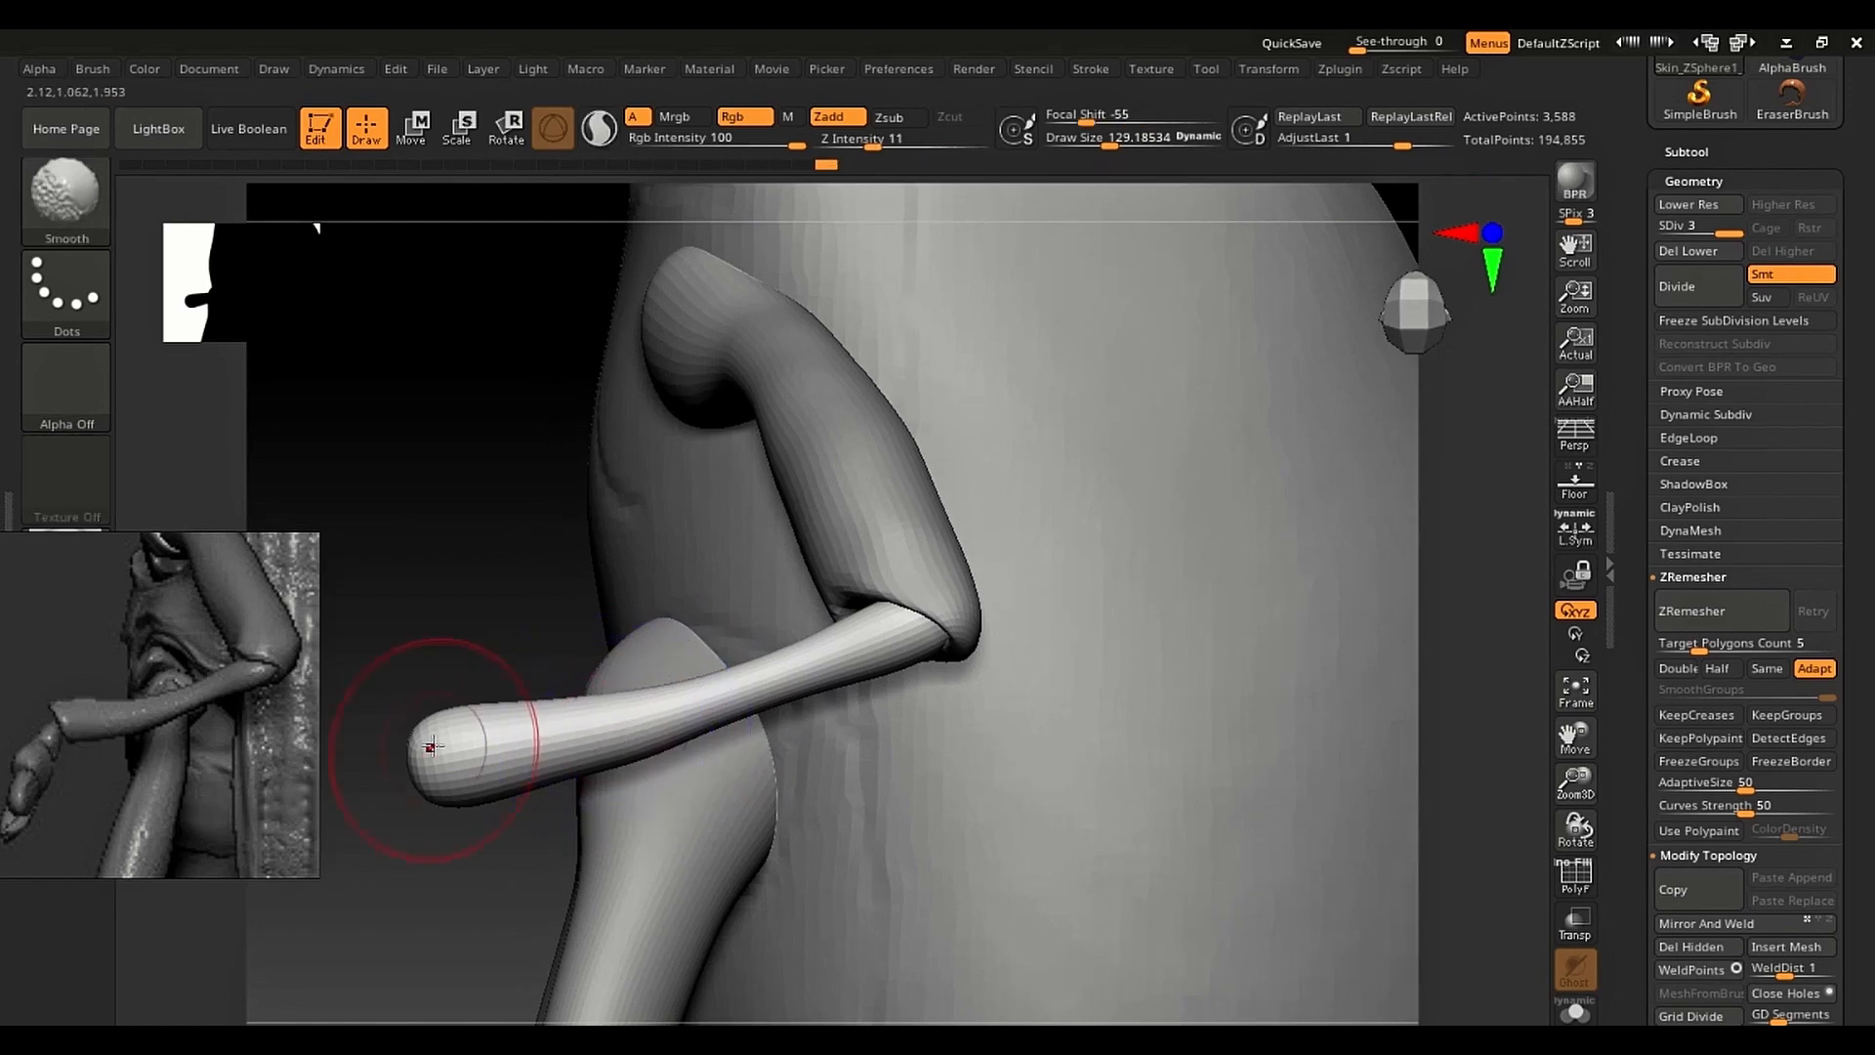
# Step: Reshape the rounded far end of the lower segment with the Move brush at draw size about 95
pyautogui.press('s')
pyautogui.moveTo(423, 720)
pyautogui.mouseDown()
pyautogui.moveTo(406, 722)
pyautogui.moveTo(411, 769)
pyautogui.moveTo(435, 799)
pyautogui.mouseUp()
pyautogui.press('s')
pyautogui.press('s')
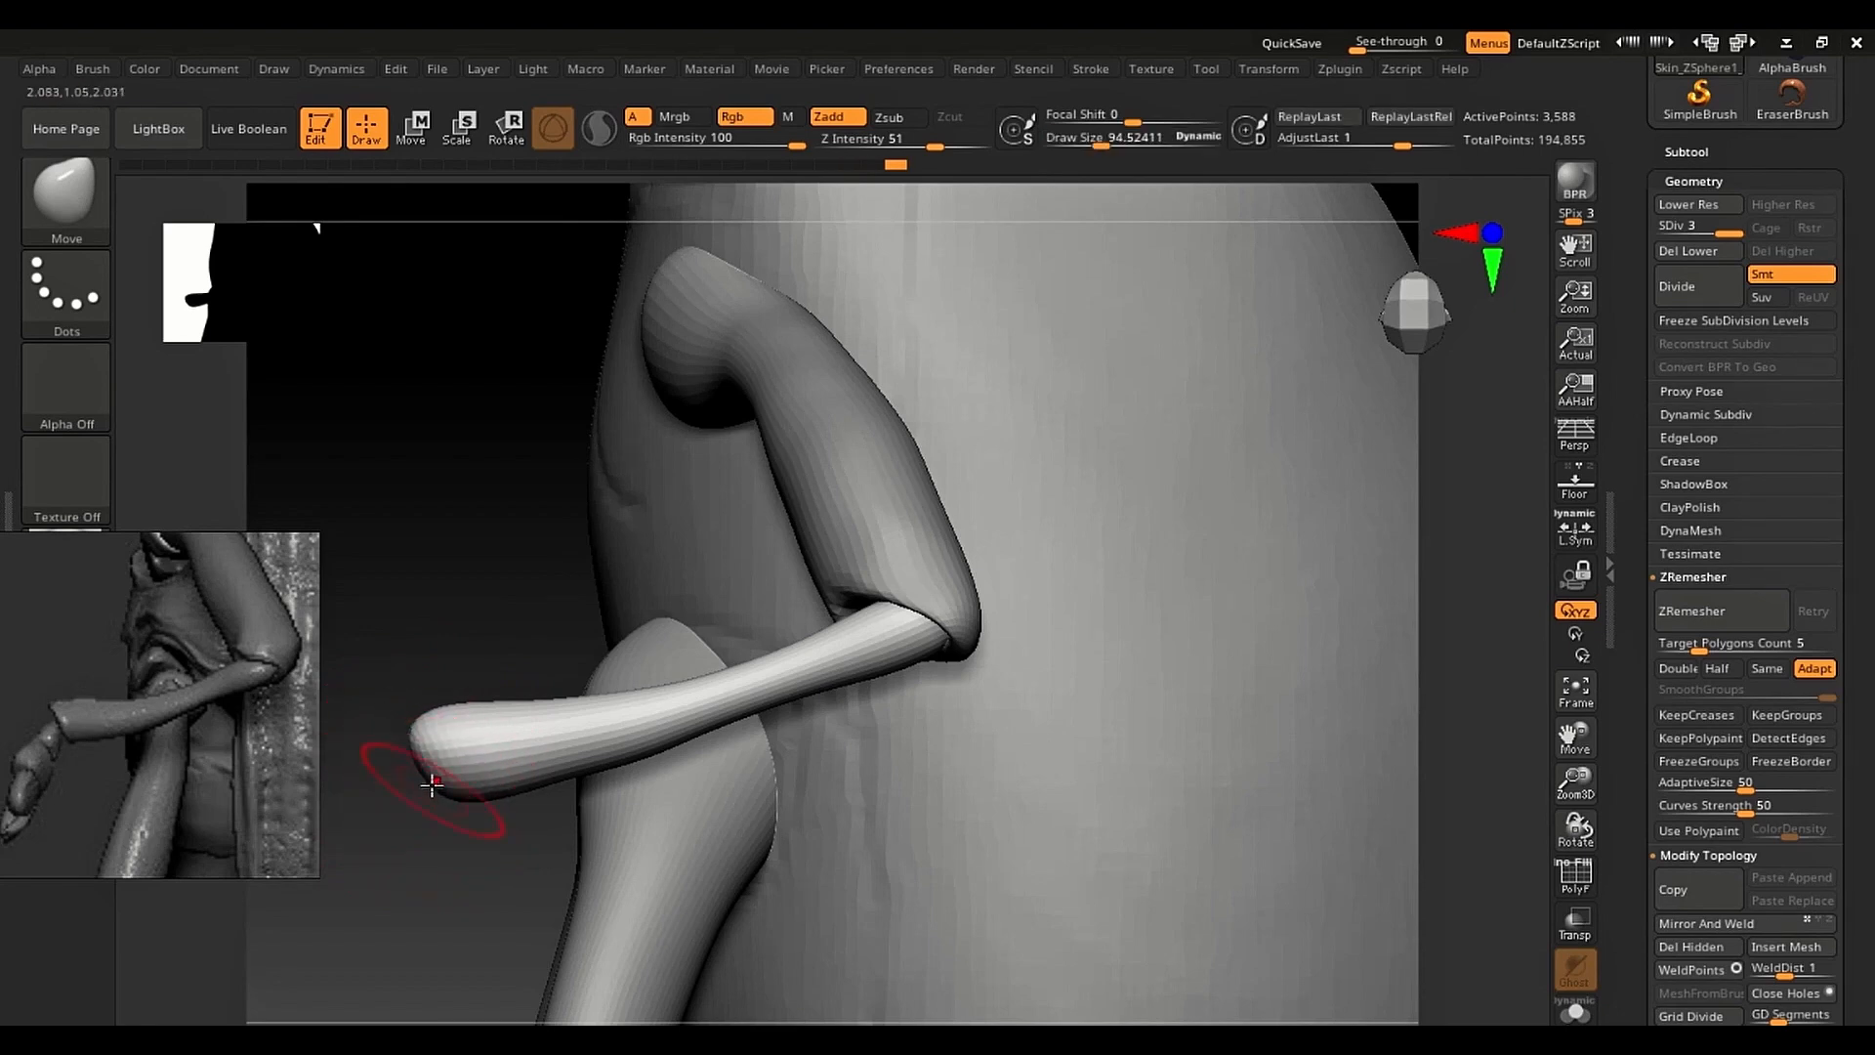
# Step: Check the foot joint in the reference and carve a socket into the lower segment's far end with the ClayBuildup brush at draw size about 39
pyautogui.moveTo(117, 684); pyautogui.dragTo(102, 592, button='middle')
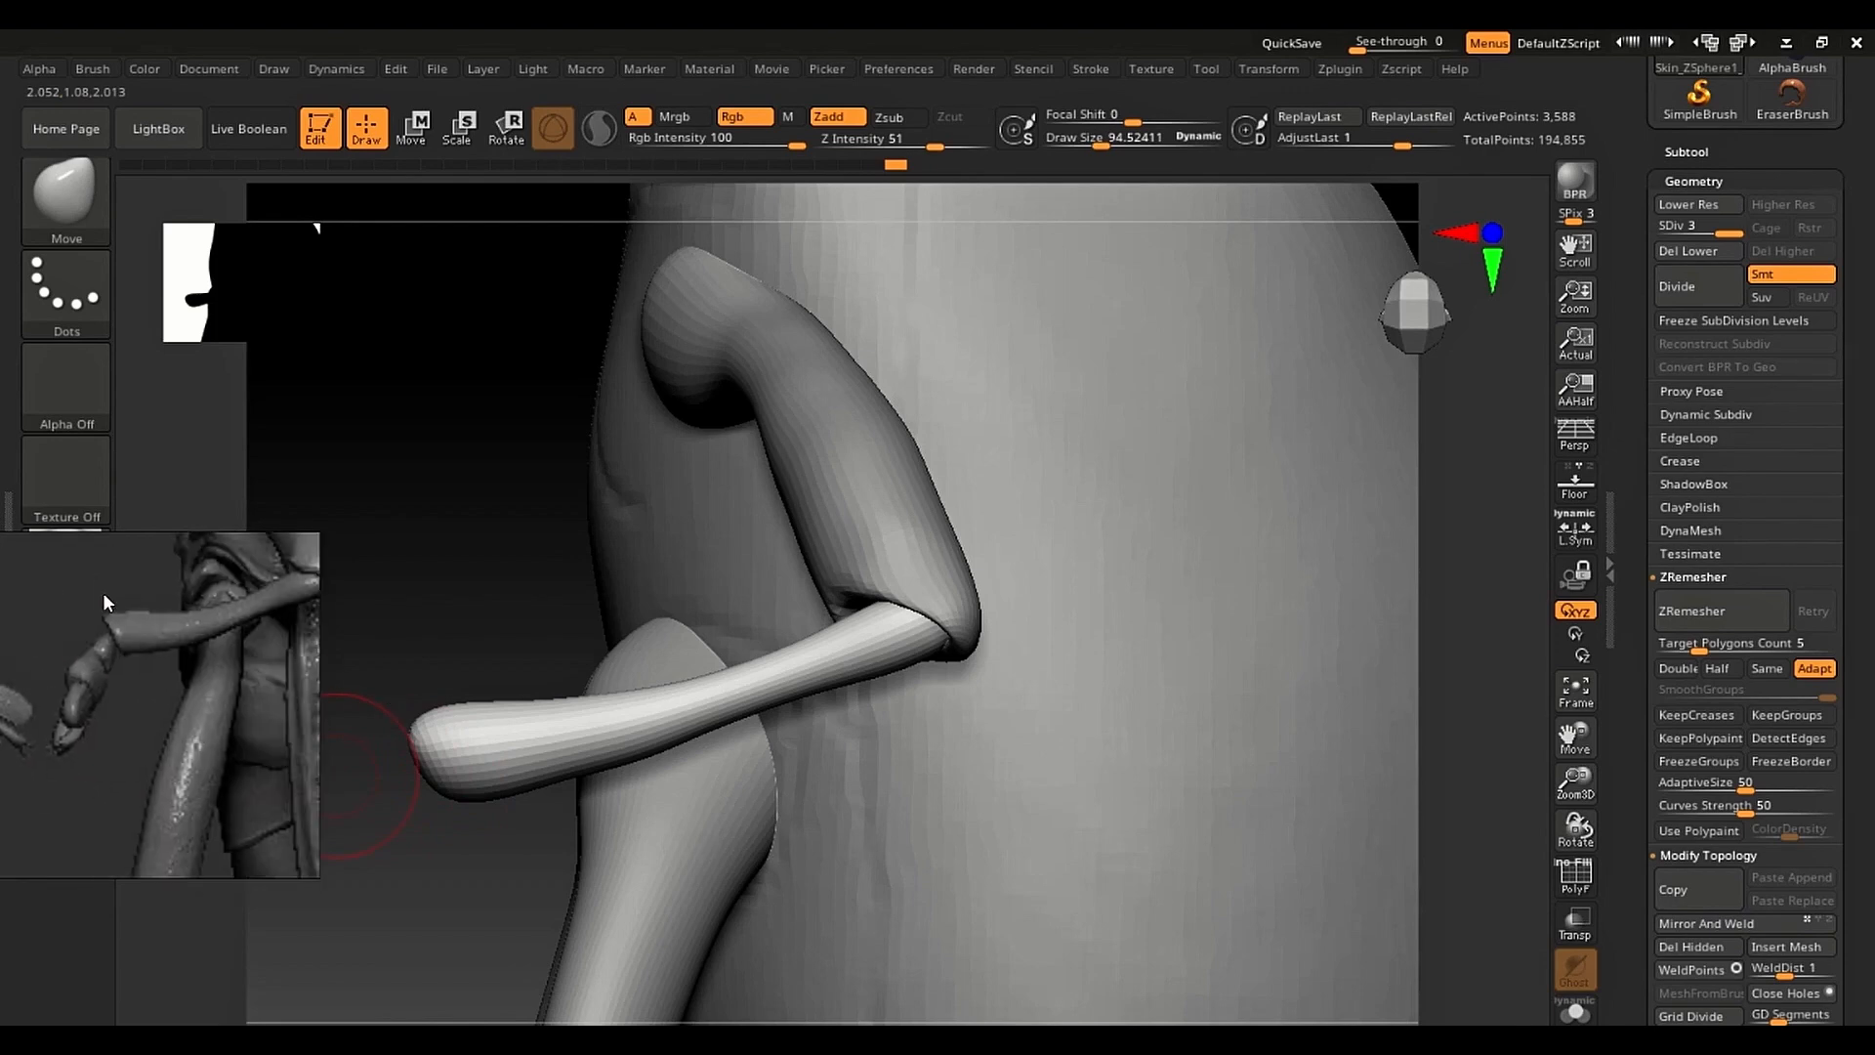
pyautogui.moveTo(293, 653); pyautogui.dragTo(21, 640, button='middle')
pyautogui.moveTo(226, 649); pyautogui.dragTo(6, 648, button='middle')
pyautogui.moveTo(244, 684); pyautogui.dragTo(134, 731, button='middle')
pyautogui.scroll(-3, 156, 746)
pyautogui.scroll(2, 140, 754)
pyautogui.moveTo(472, 650); pyautogui.dragTo(220, 646, button='right')
pyautogui.moveTo(220, 646)
pyautogui.keyDown('alt'); pyautogui.mouseDown(button='right')
pyautogui.moveTo(918, 615)
pyautogui.moveTo(992, 635)
pyautogui.moveTo(1226, 594)
pyautogui.moveTo(1186, 782)
pyautogui.mouseUp(button='right'); pyautogui.keyUp('alt')
pyautogui.moveTo(1176, 687)
pyautogui.keyDown('alt'); pyautogui.mouseDown(button='right')
pyautogui.moveTo(986, 713)
pyautogui.moveTo(983, 797)
pyautogui.mouseUp(button='right'); pyautogui.keyUp('alt')
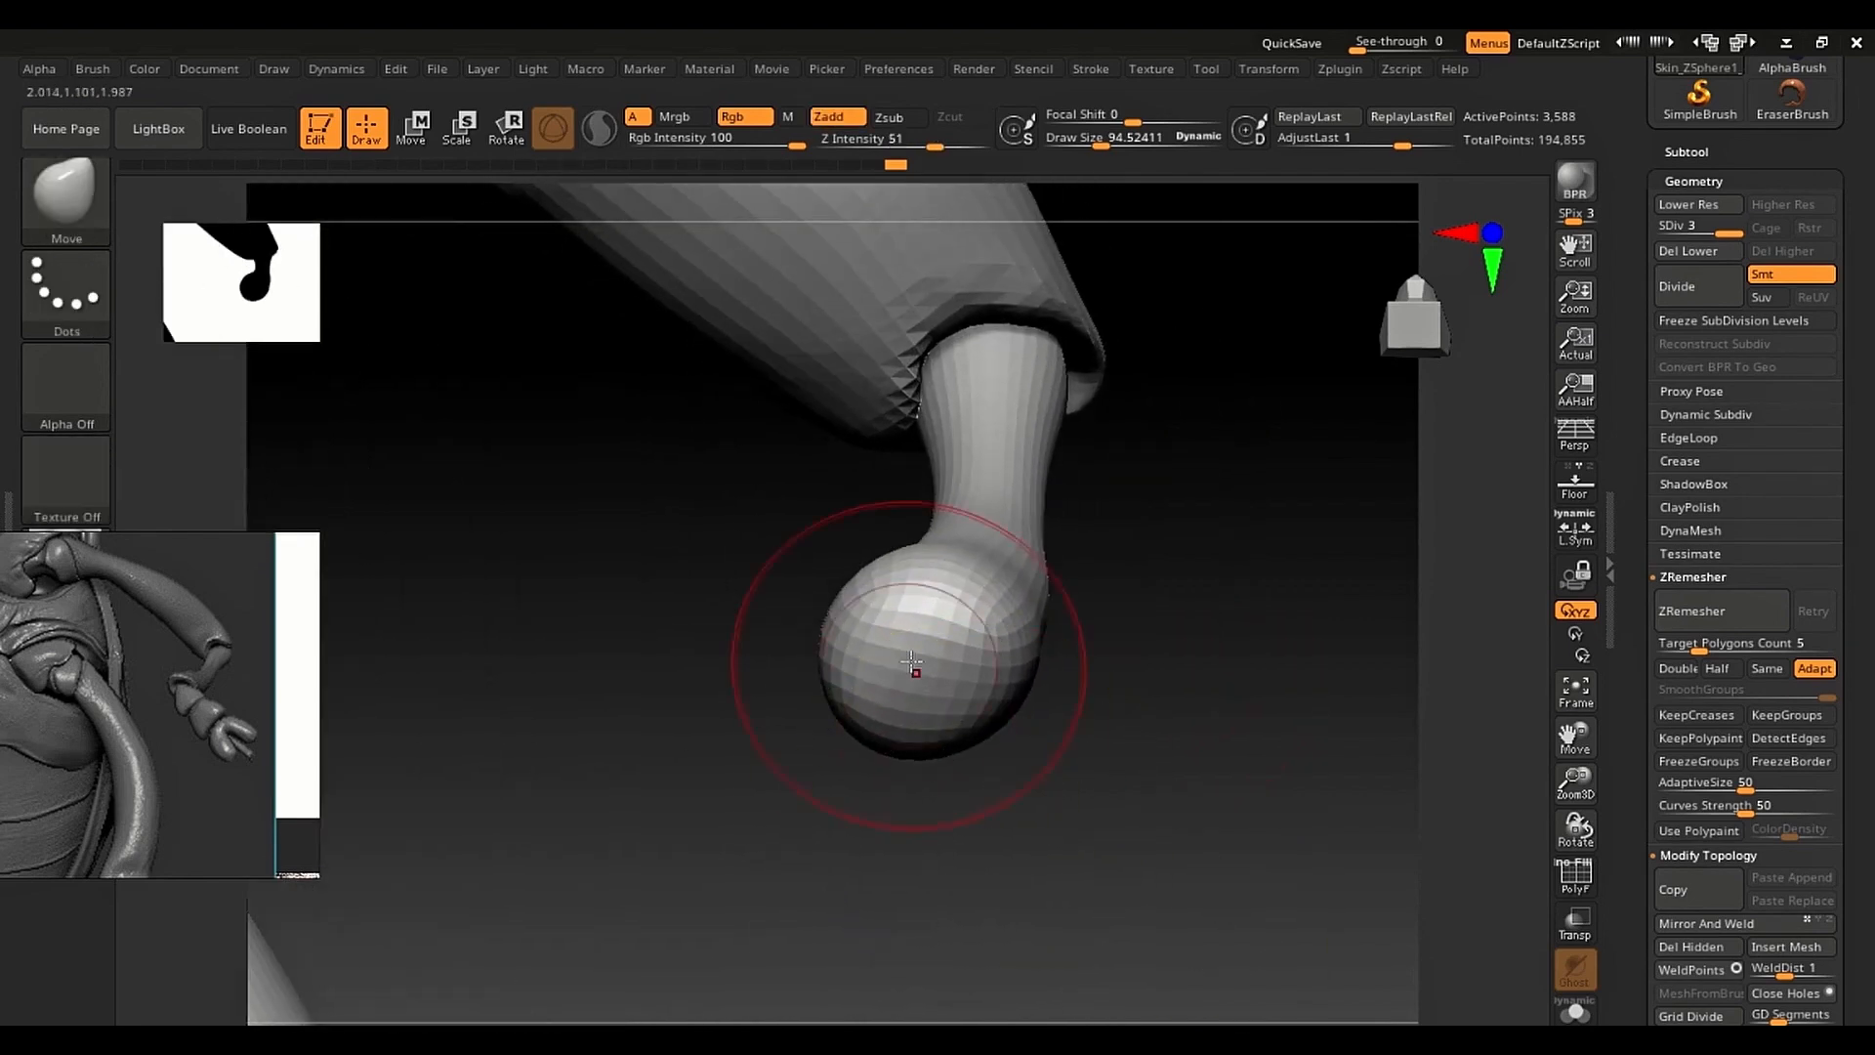
pyautogui.press('s')
pyautogui.moveTo(918, 657); pyautogui.dragTo(905, 654)
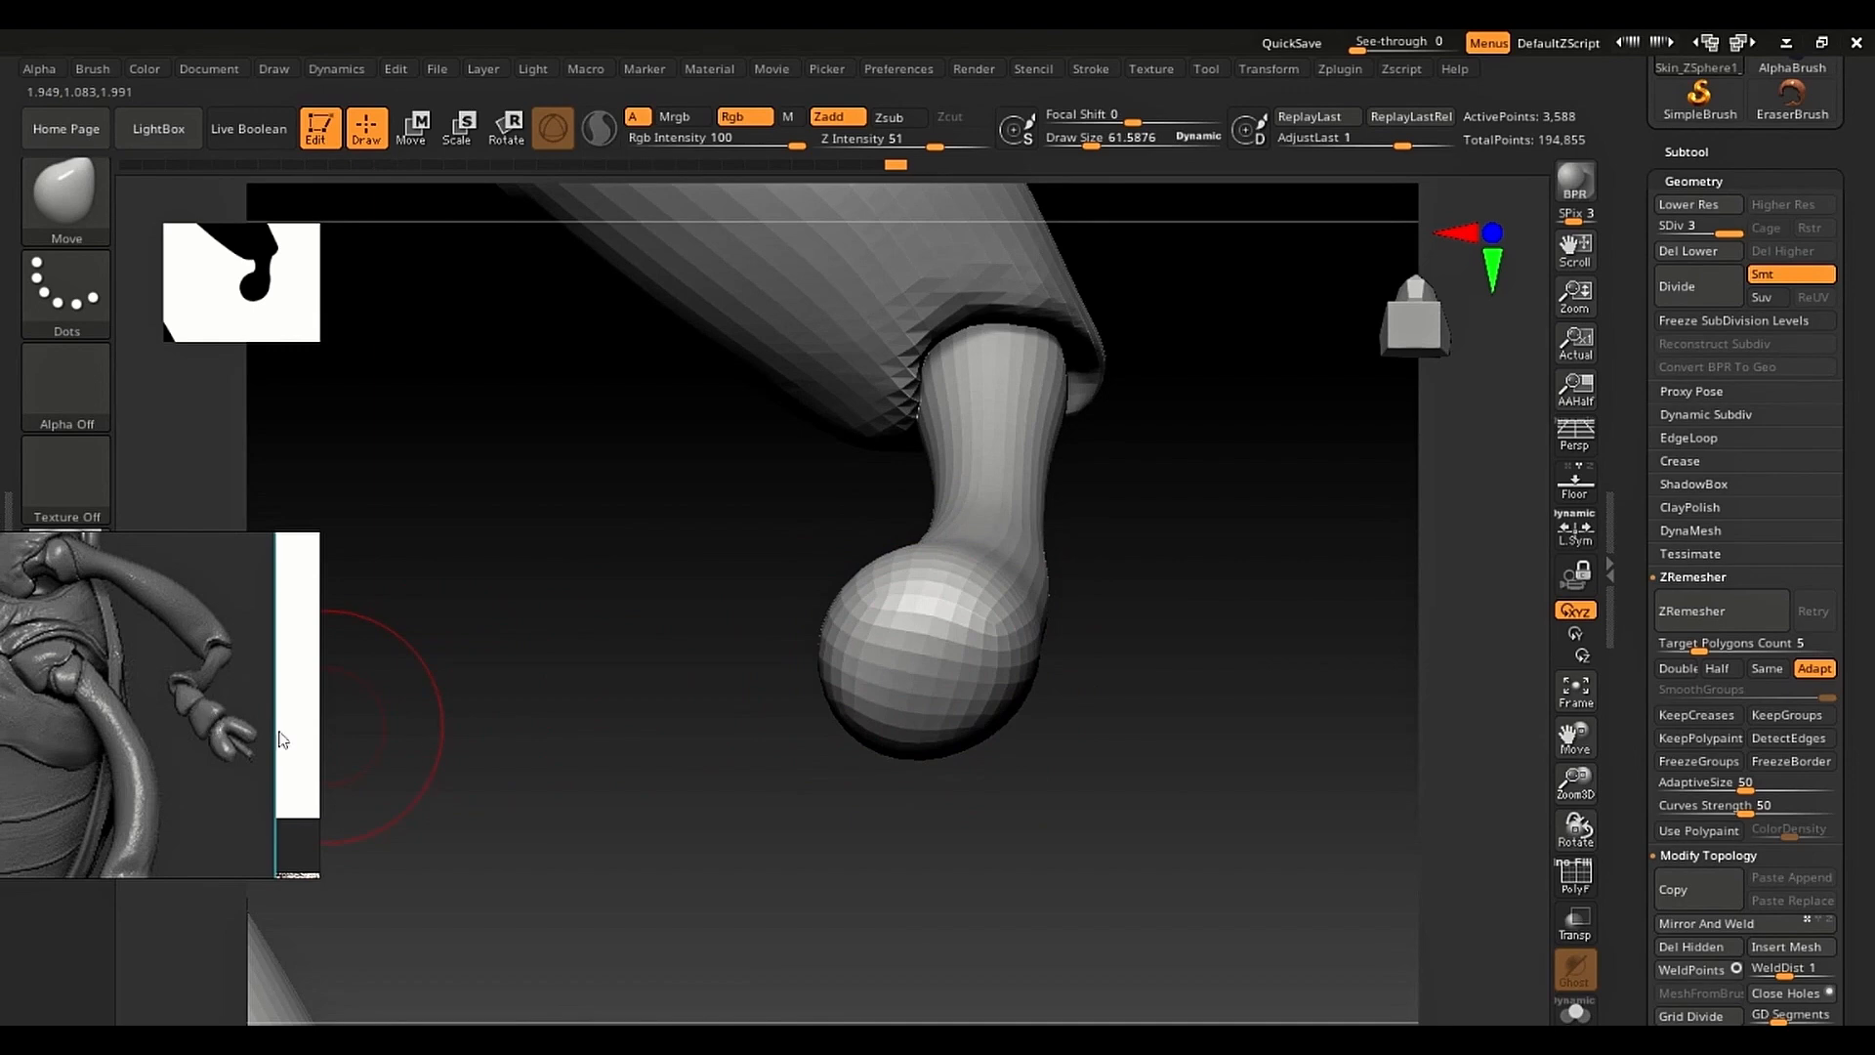
pyautogui.press('b')
pyautogui.press('c')
pyautogui.press('b')
pyautogui.press('s')
pyautogui.moveTo(914, 664); pyautogui.dragTo(879, 640)
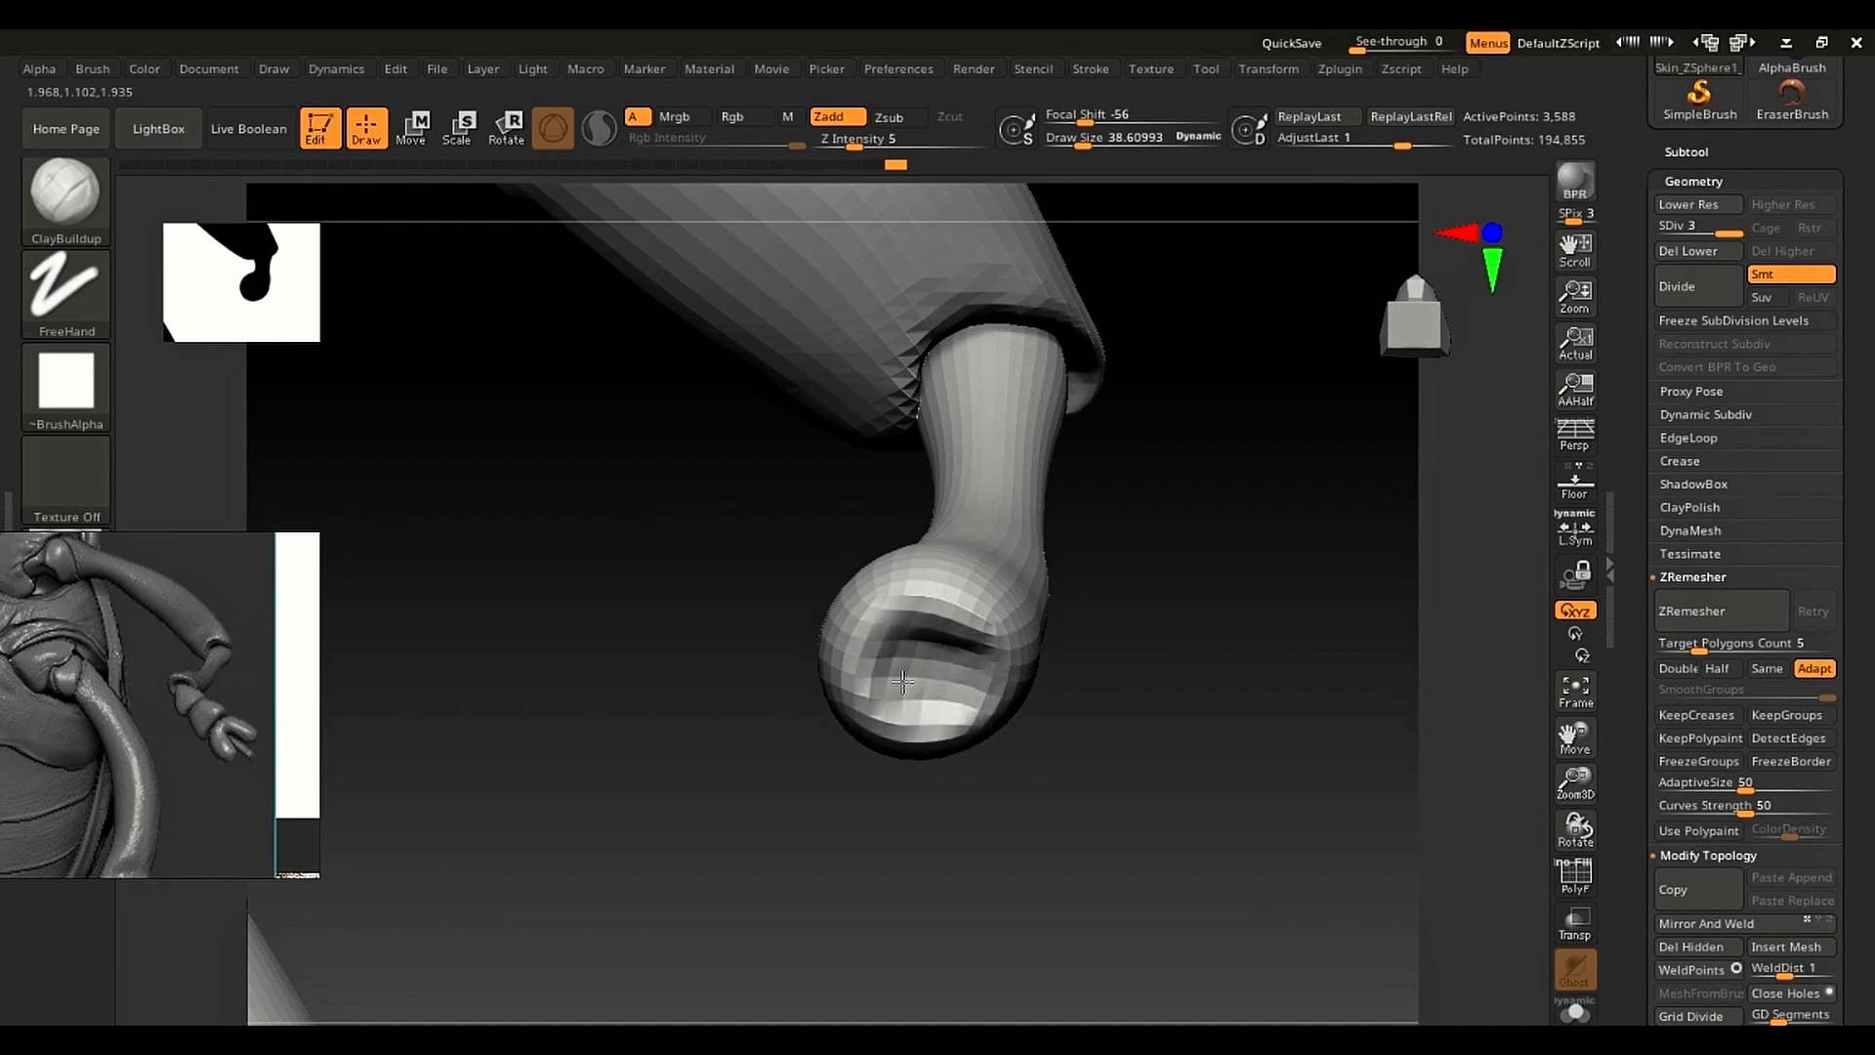
# Step: Reshape the upper rim of the lower segment's foot socket with the Move brush at draw sizes about 86 and 58
pyautogui.press('b')
pyautogui.press('m')
pyautogui.press('v')
pyautogui.press('s')
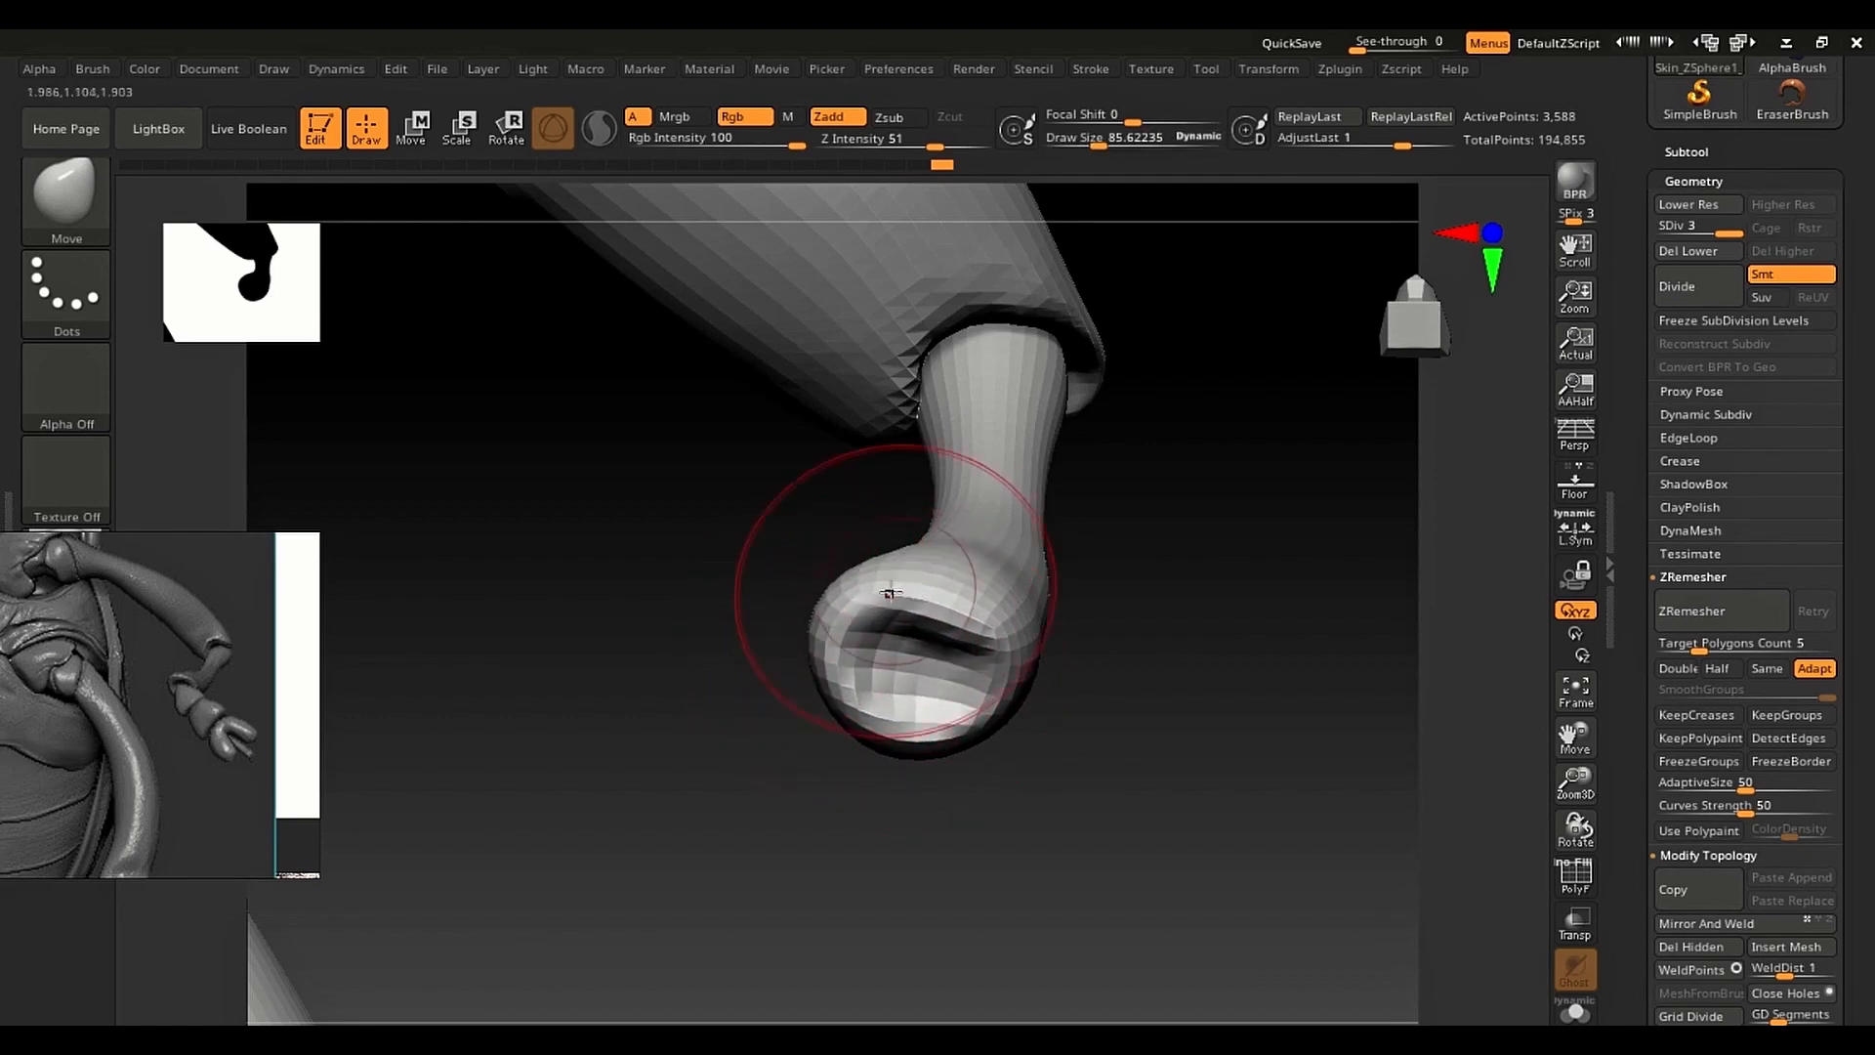
pyautogui.moveTo(889, 593); pyautogui.dragTo(889, 602)
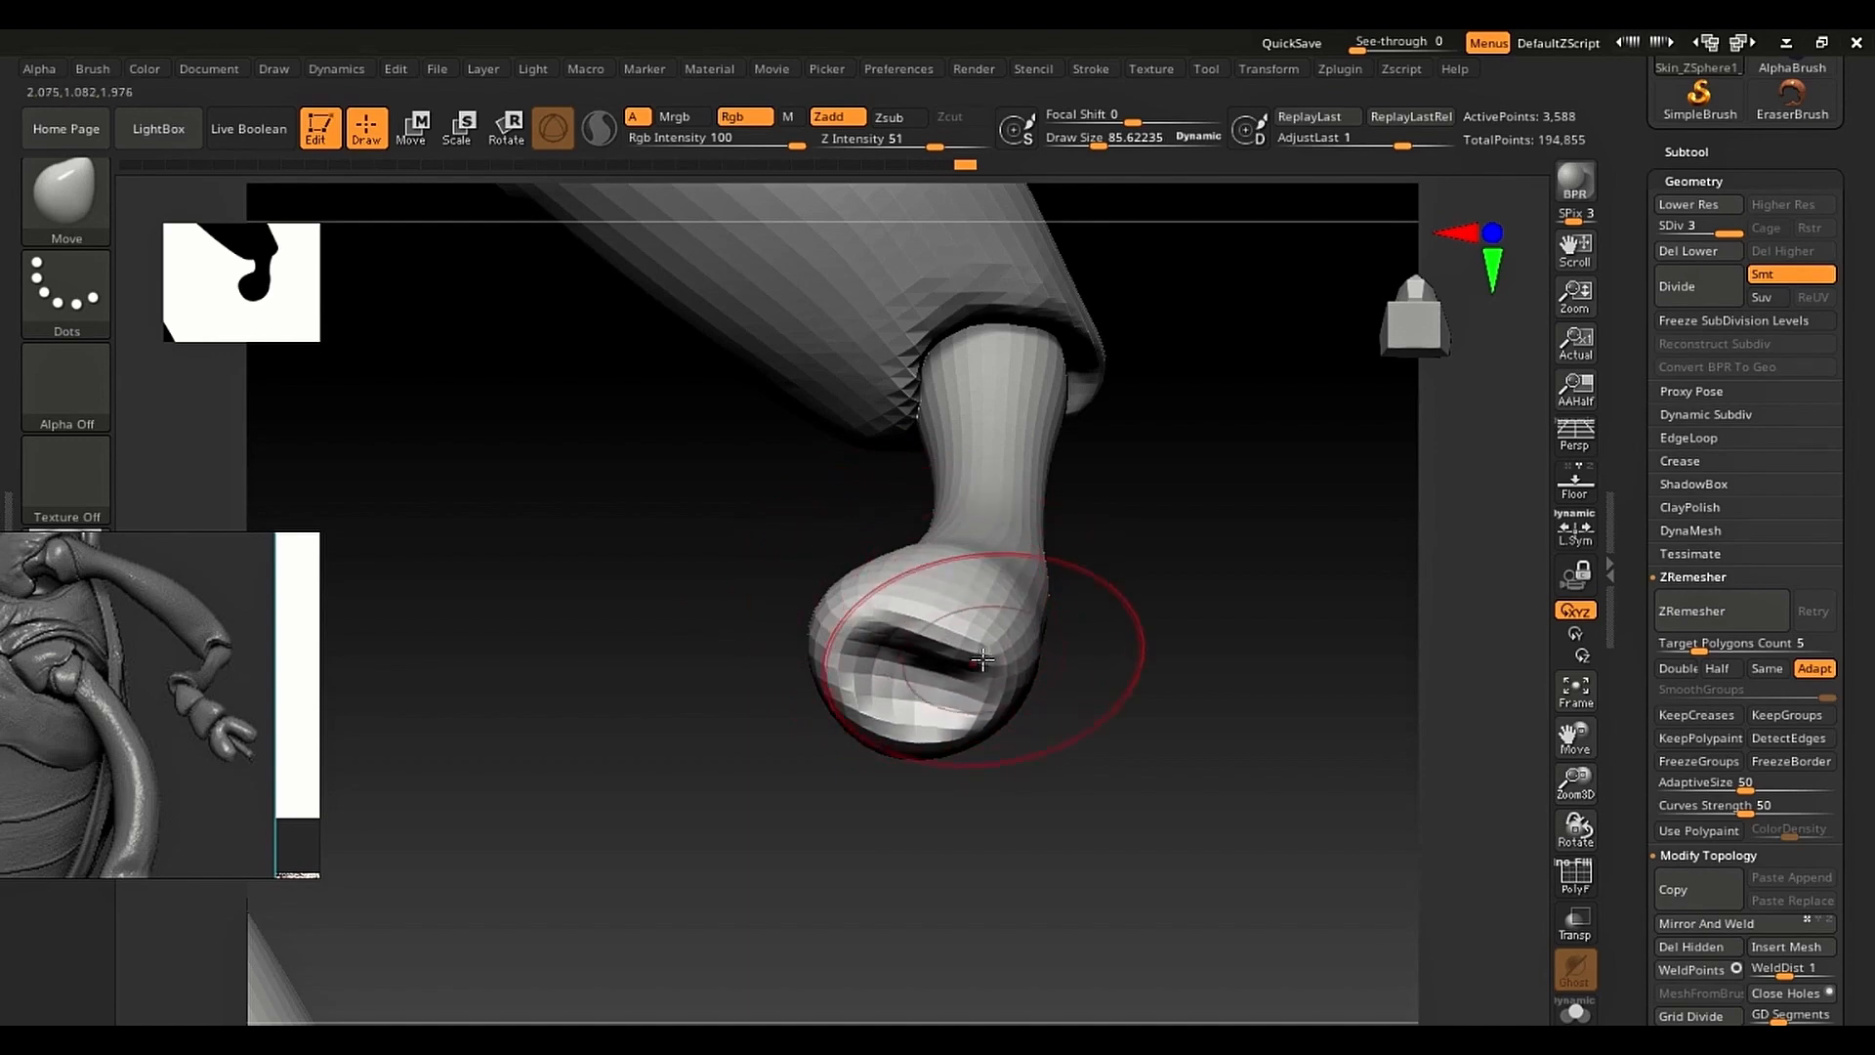
pyautogui.press('s')
pyautogui.moveTo(921, 676); pyautogui.dragTo(912, 676)
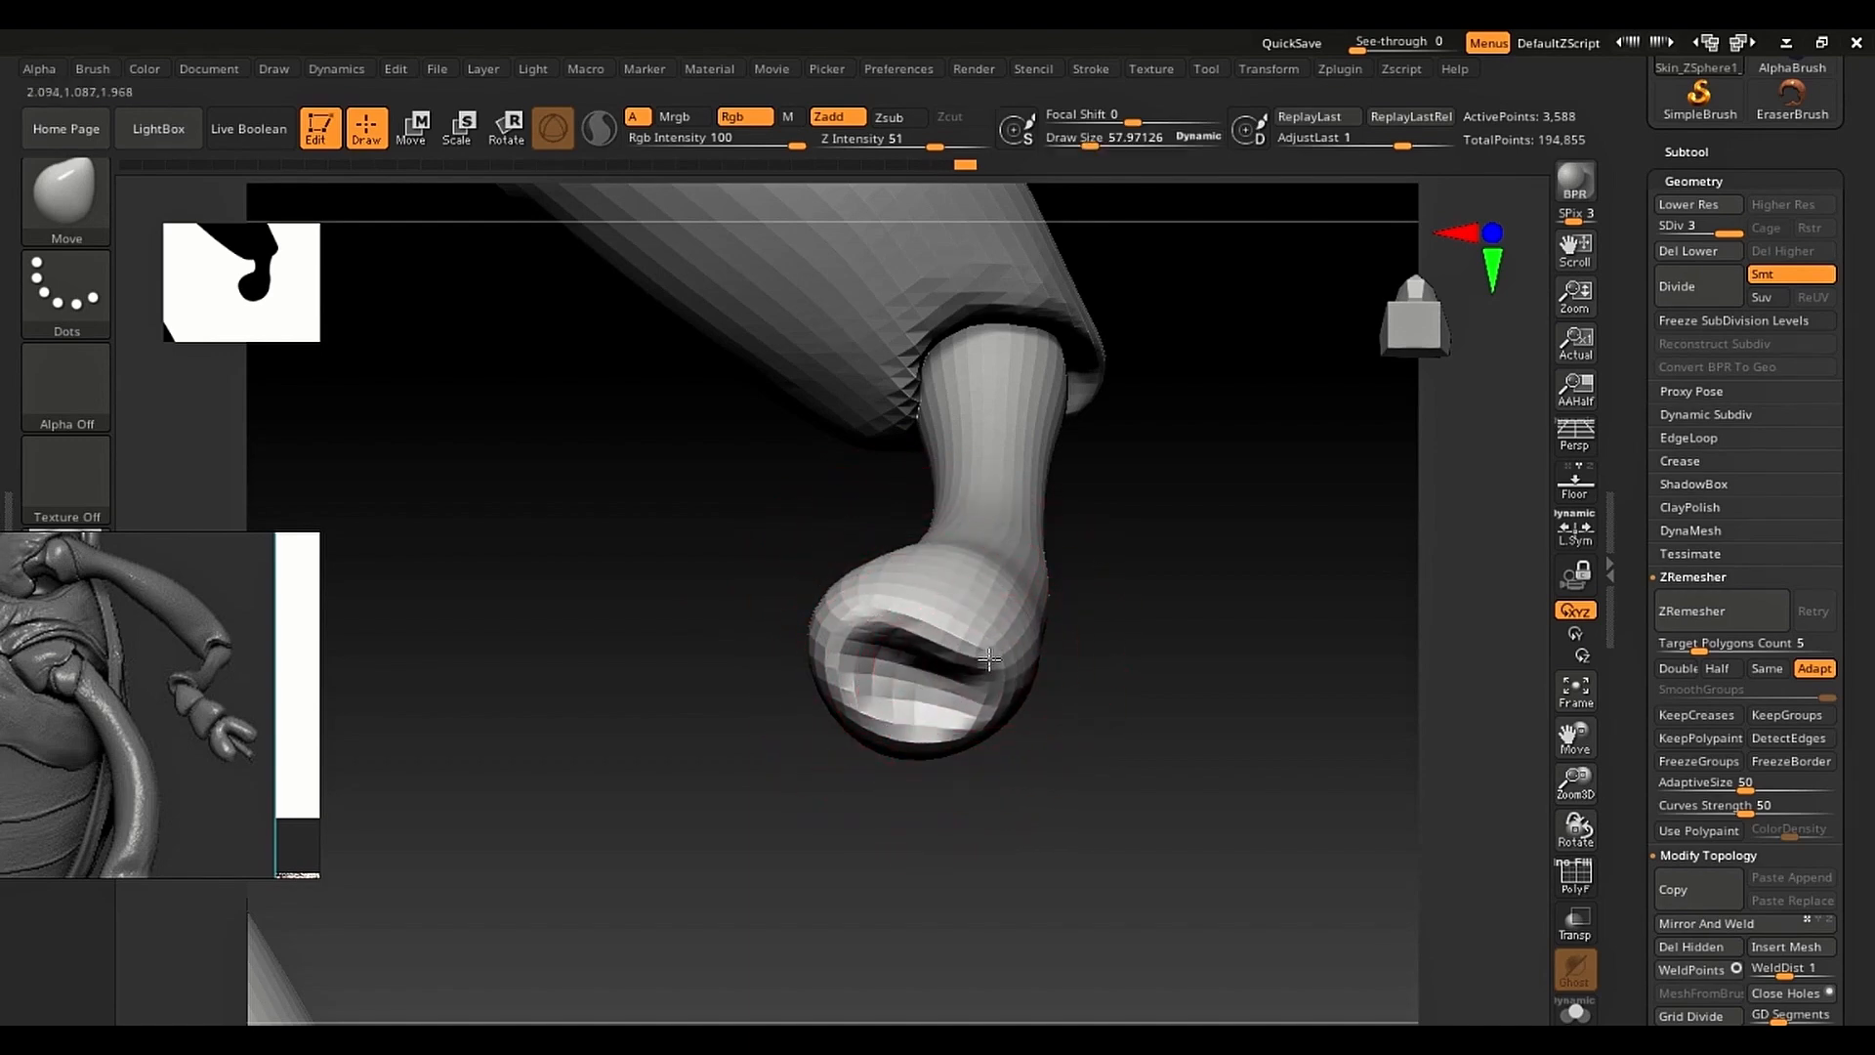
pyautogui.moveTo(828, 618)
pyautogui.mouseDown()
pyautogui.moveTo(838, 651)
pyautogui.moveTo(823, 618)
pyautogui.mouseUp()
# Step: Refine the foot socket's lower and side edges with the Move brush at draw sizes about 73 and 58
pyautogui.press('s')
pyautogui.moveTo(853, 674)
pyautogui.mouseDown()
pyautogui.moveTo(841, 650)
pyautogui.moveTo(882, 715)
pyautogui.mouseUp()
pyautogui.press('s')
pyautogui.moveTo(916, 714); pyautogui.dragTo(956, 707)
pyautogui.press('s')
pyautogui.moveTo(956, 708); pyautogui.dragTo(962, 708)
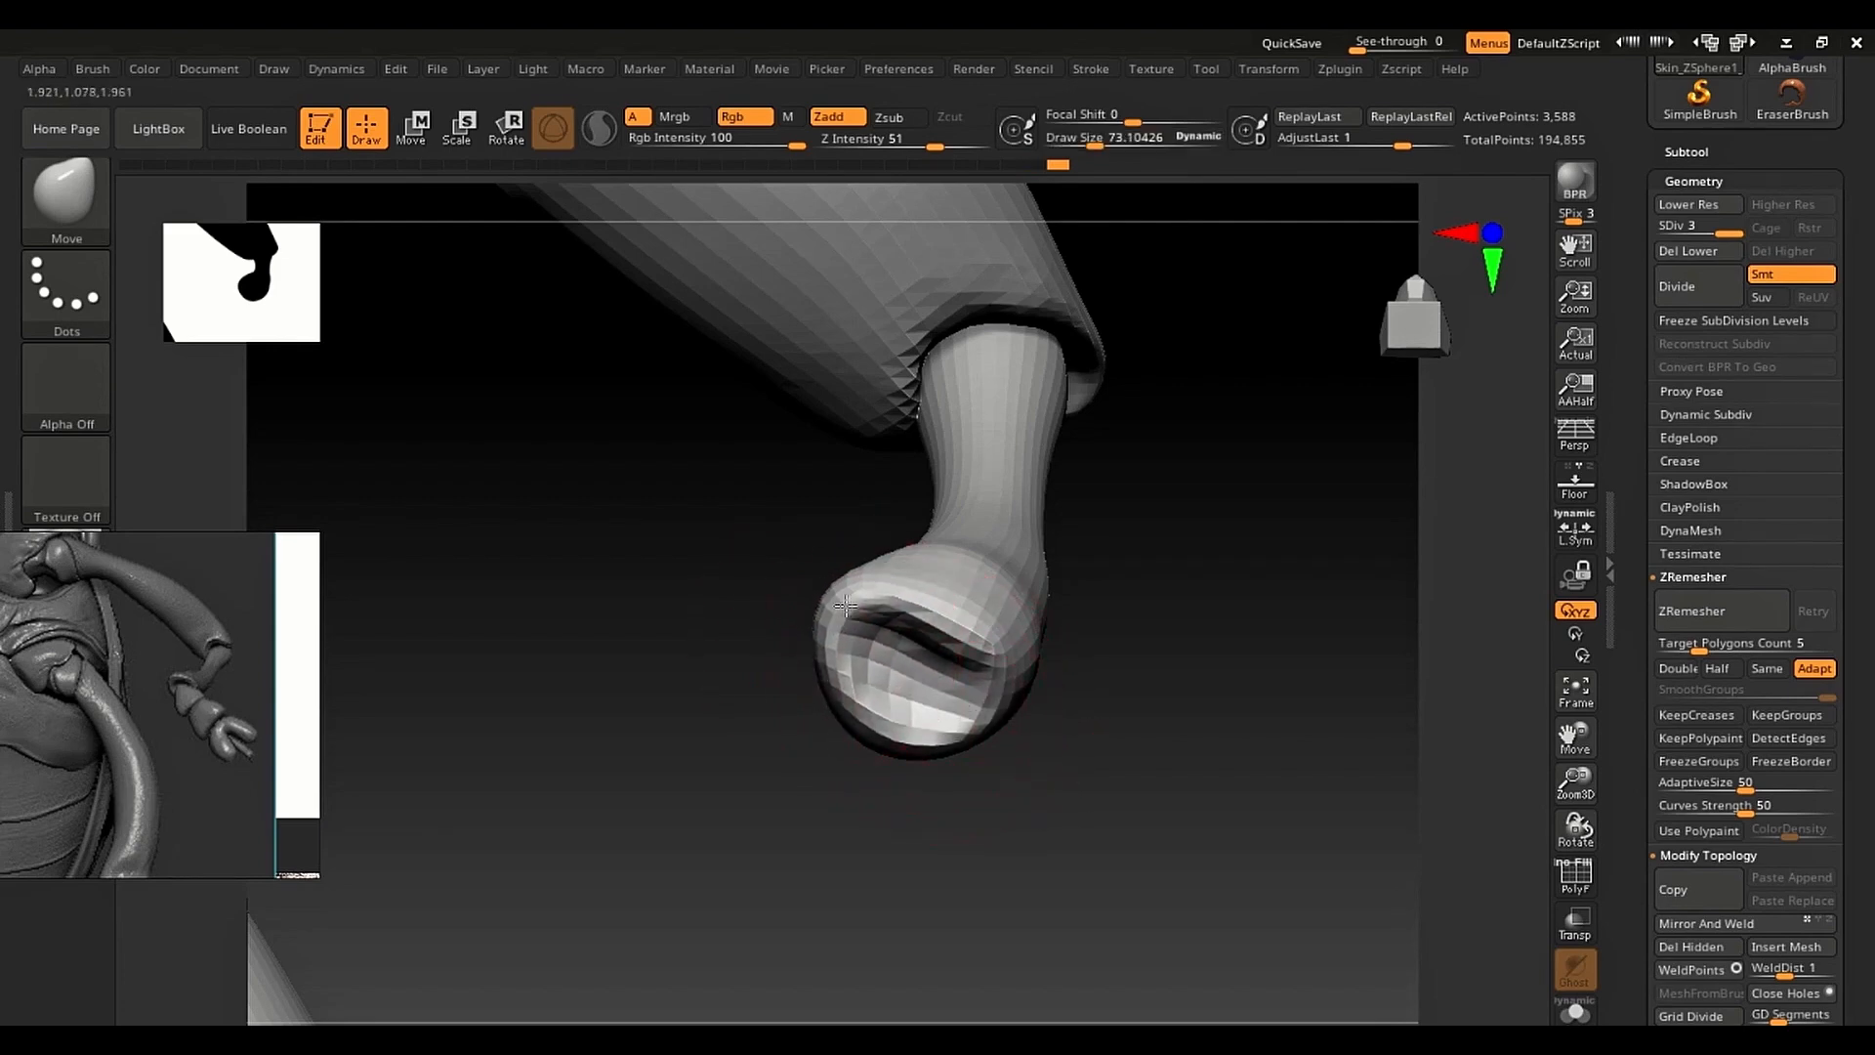
pyautogui.press('s')
pyautogui.moveTo(965, 660); pyautogui.dragTo(867, 708)
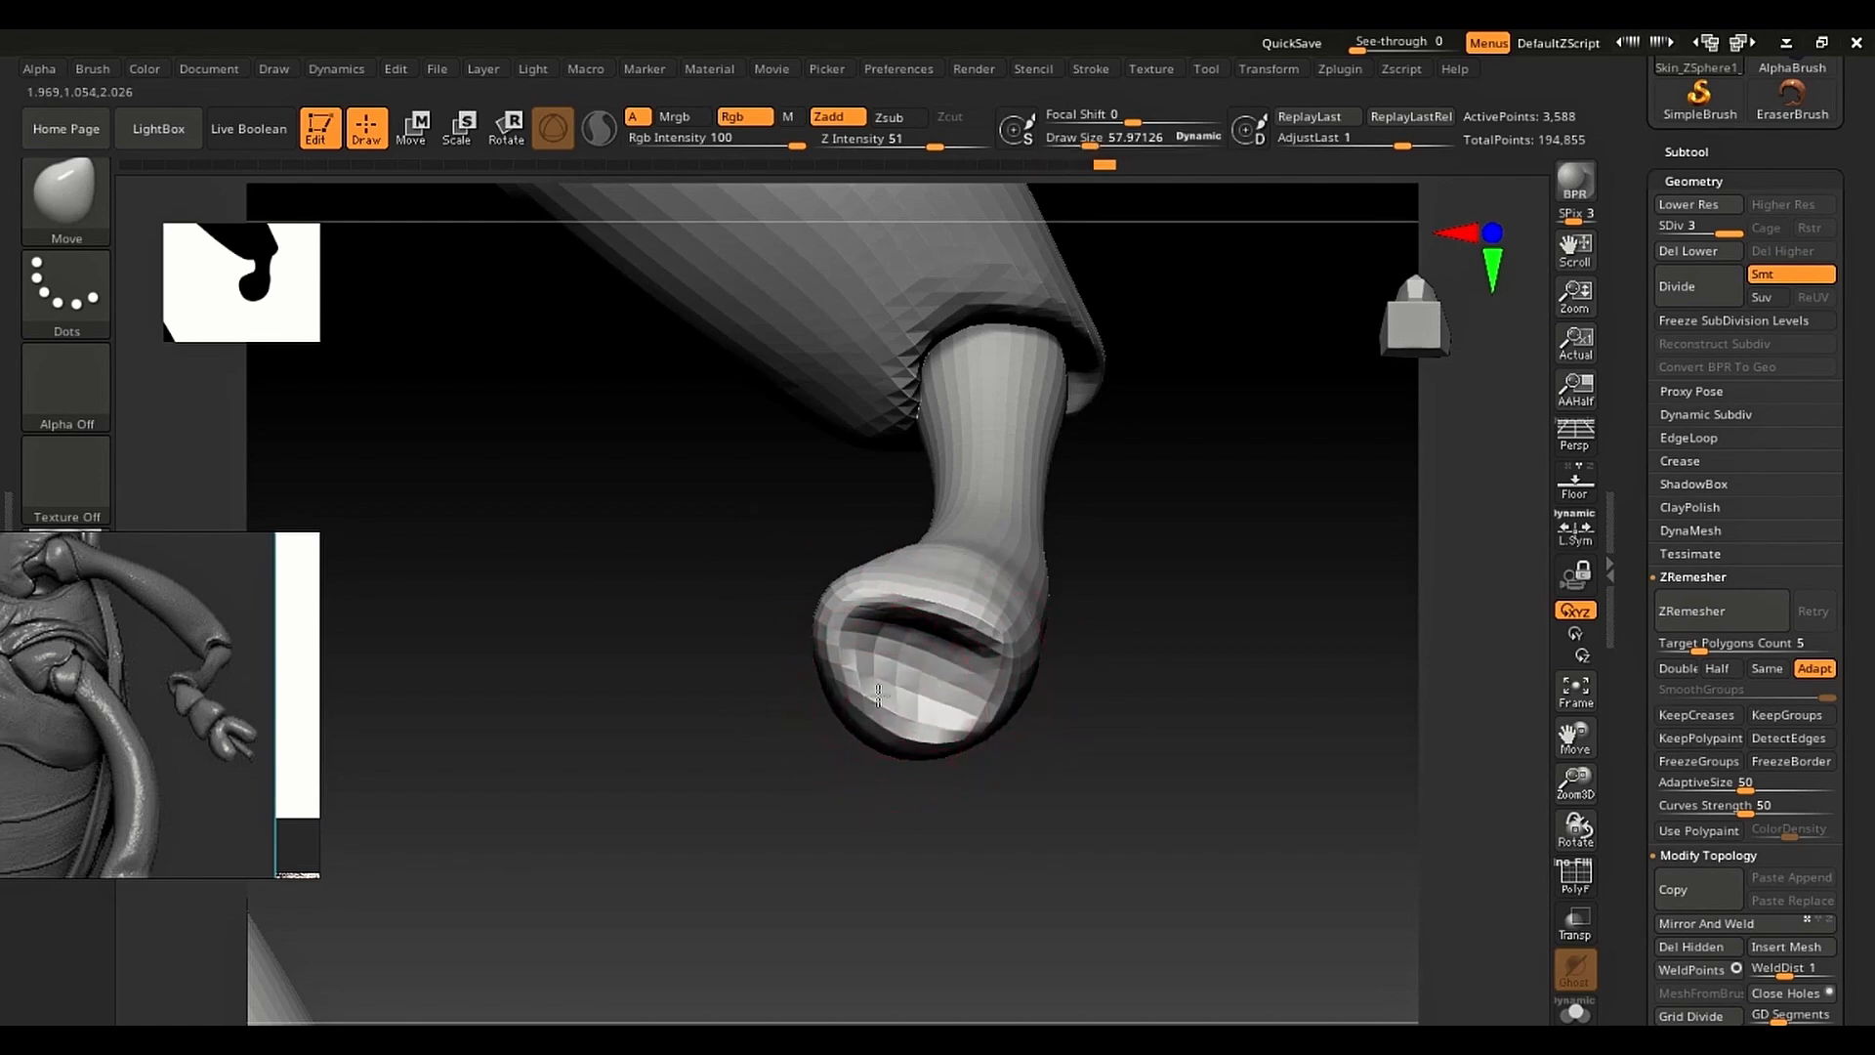
# Step: Bring the front legs into view on the model and the reference, select the bent front leg segments, and show their polygroup wireframe
pyautogui.keyDown('ctrl'); pyautogui.moveTo(869, 687); pyautogui.dragTo(1056, 687, button='right'); pyautogui.keyUp('ctrl')
pyautogui.press('f')
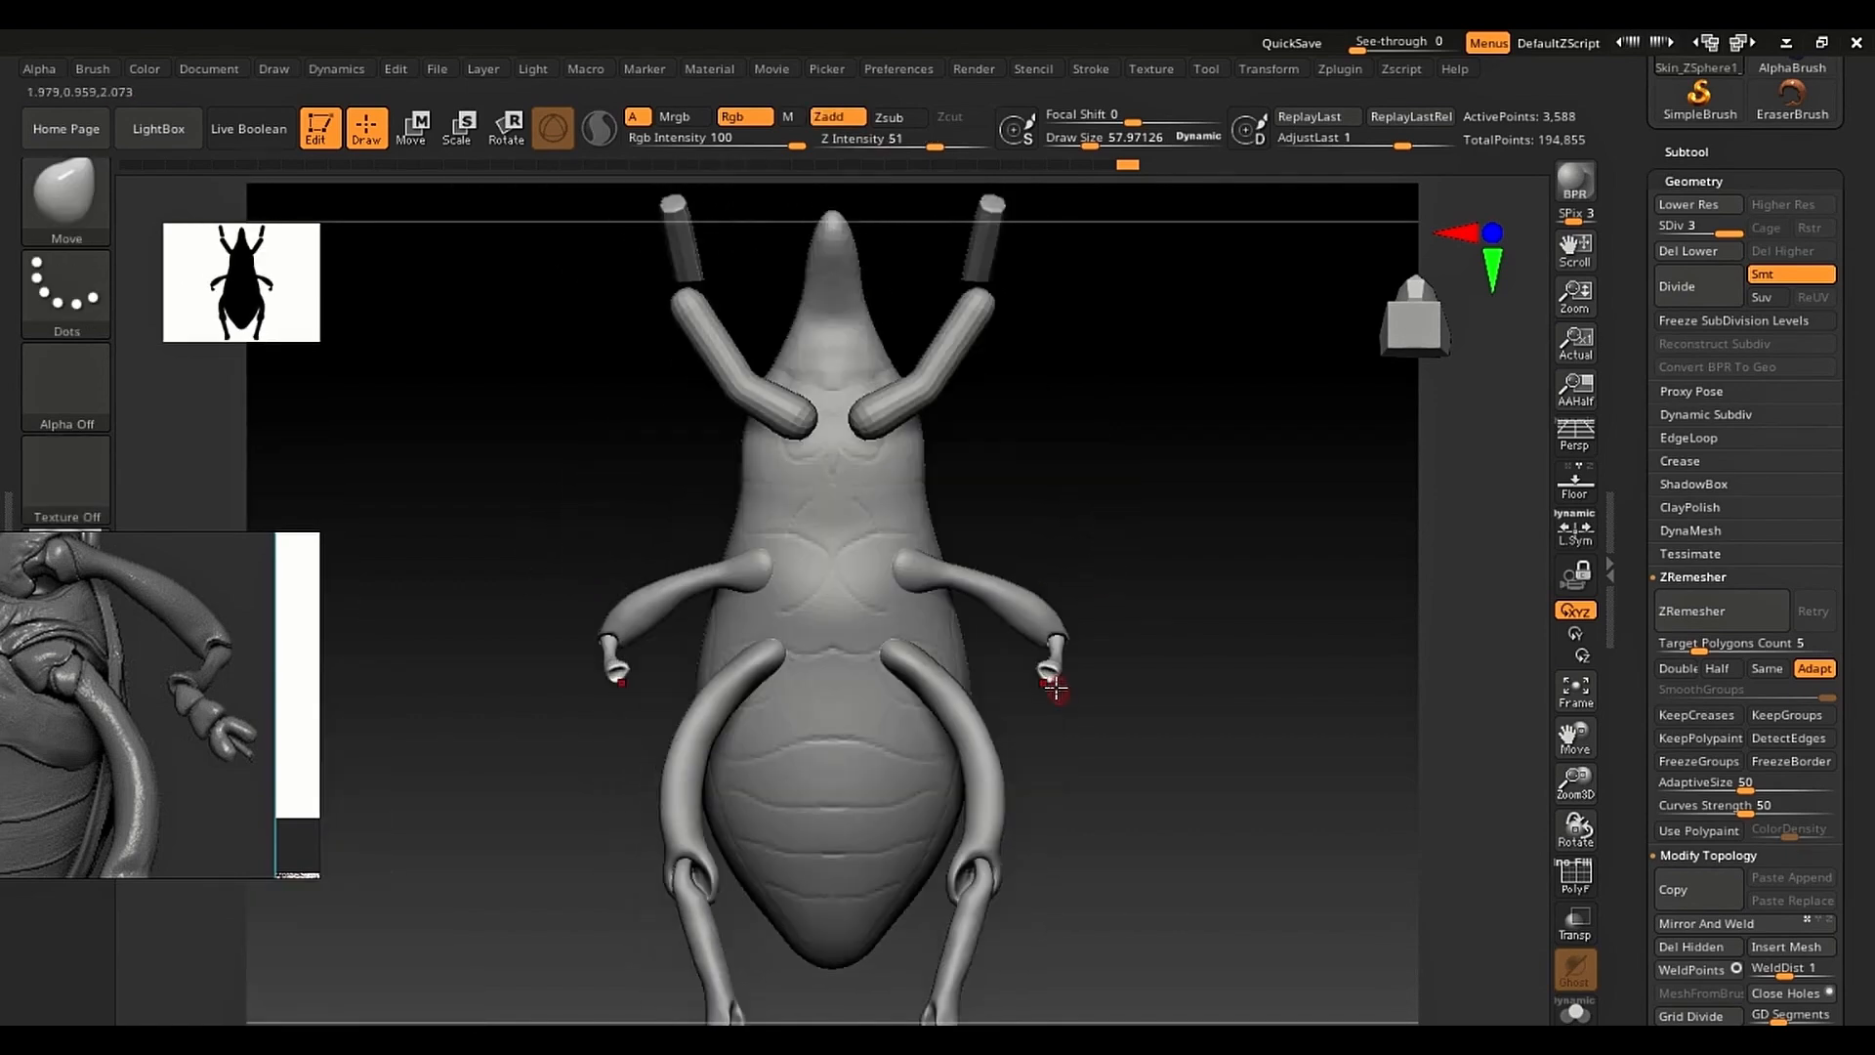
pyautogui.moveTo(137, 660); pyautogui.dragTo(236, 908, button='middle')
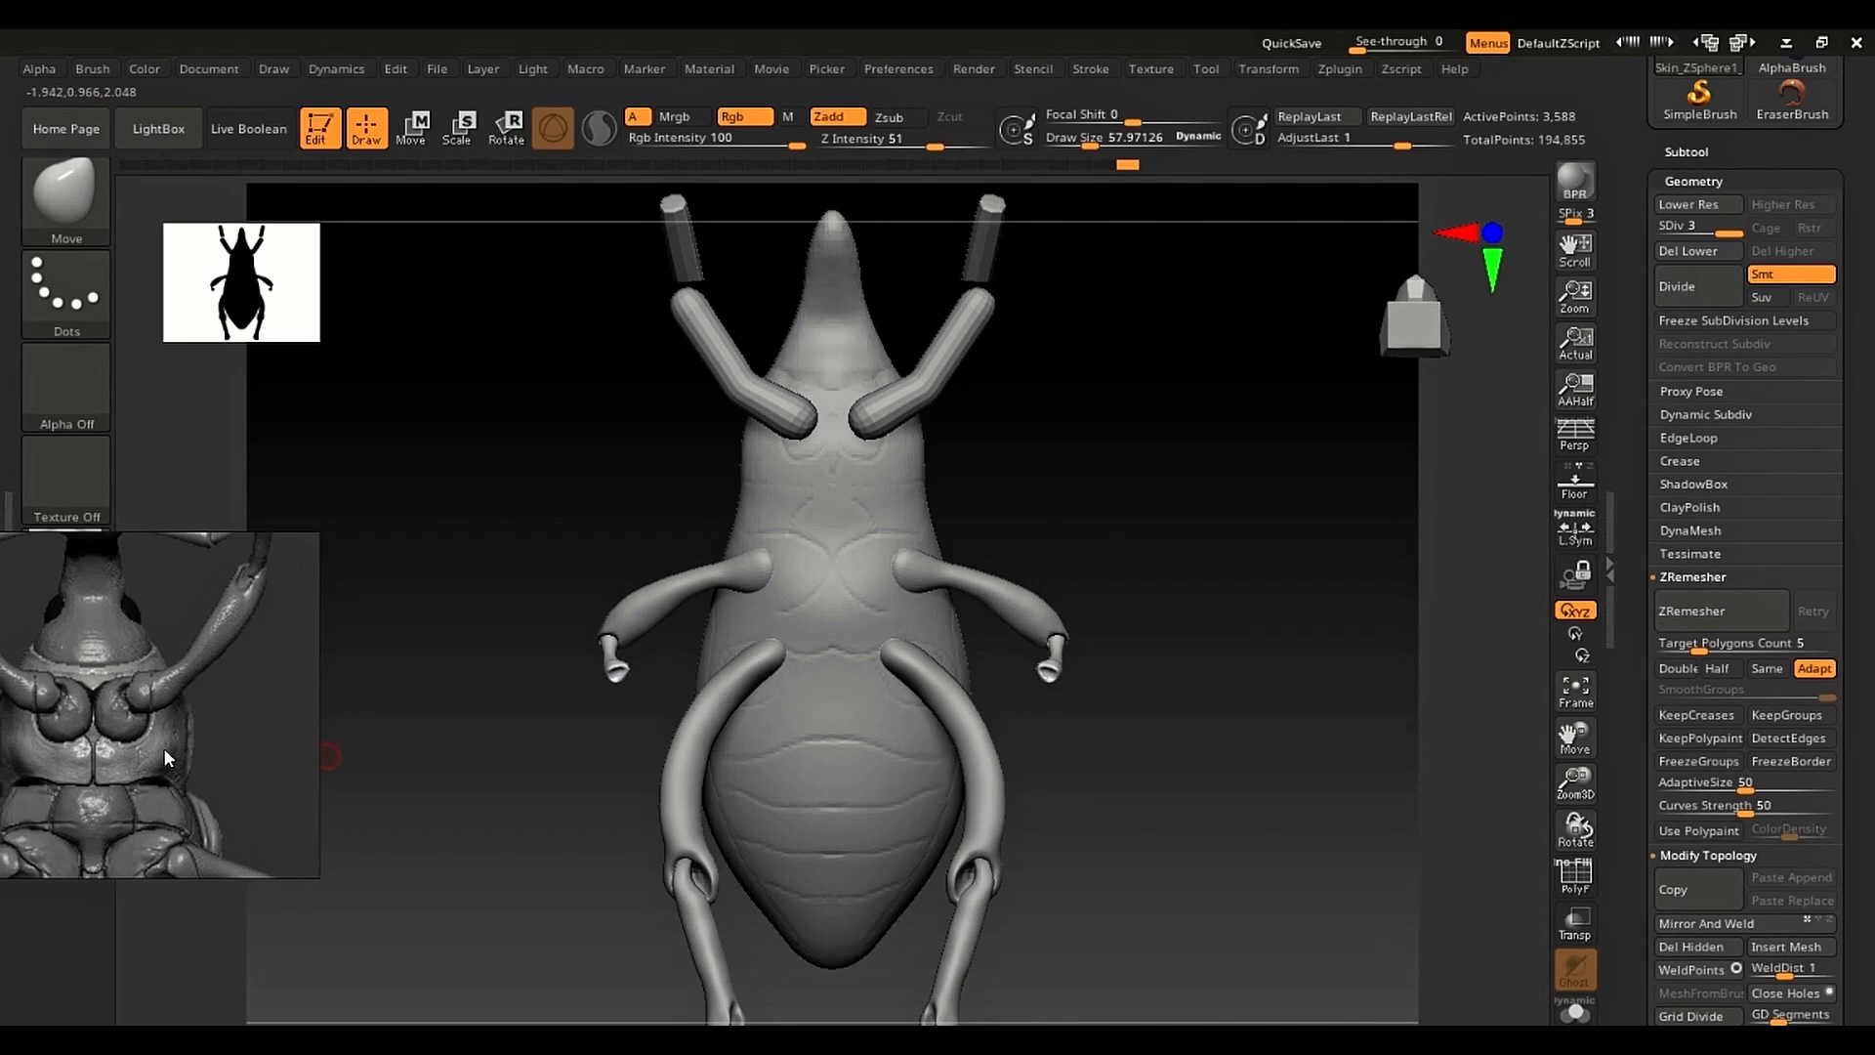
pyautogui.moveTo(175, 576); pyautogui.dragTo(176, 770, button='middle')
pyautogui.moveTo(1007, 502)
pyautogui.keyDown('shift'); pyautogui.mouseDown(button='right')
pyautogui.moveTo(993, 495)
pyautogui.moveTo(986, 525)
pyautogui.mouseUp(button='right'); pyautogui.keyUp('shift')
pyautogui.keyDown('alt'); pyautogui.moveTo(987, 526); pyautogui.dragTo(1063, 837, button='right'); pyautogui.keyUp('alt')
pyautogui.keyDown('alt'); pyautogui.moveTo(908, 495); pyautogui.dragTo(968, 755, button='right'); pyautogui.keyUp('alt')
pyautogui.keyDown('alt'); pyautogui.click(993, 613); pyautogui.keyUp('alt')
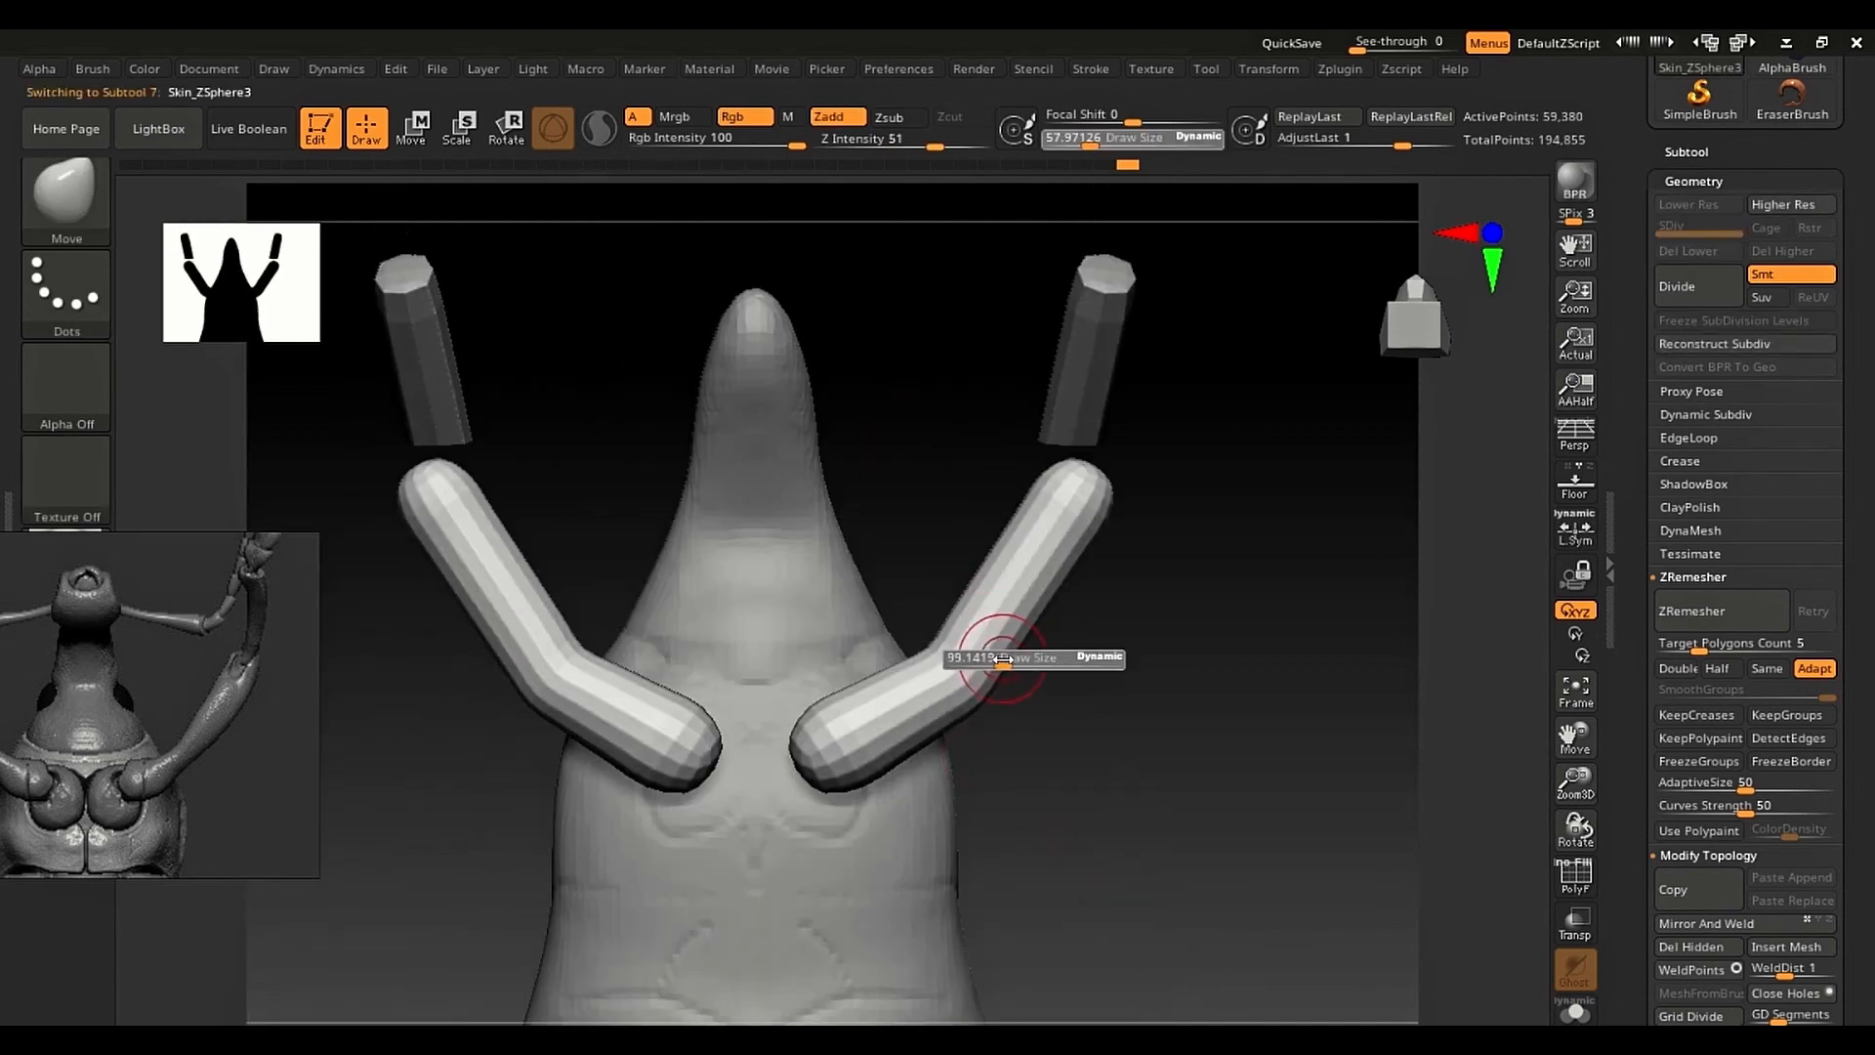
pyautogui.press('shift')
pyautogui.keyDown('ctrl'); pyautogui.moveTo(1013, 660); pyautogui.dragTo(987, 691, button='right'); pyautogui.keyUp('ctrl')
pyautogui.hotkey('shift', 'f')
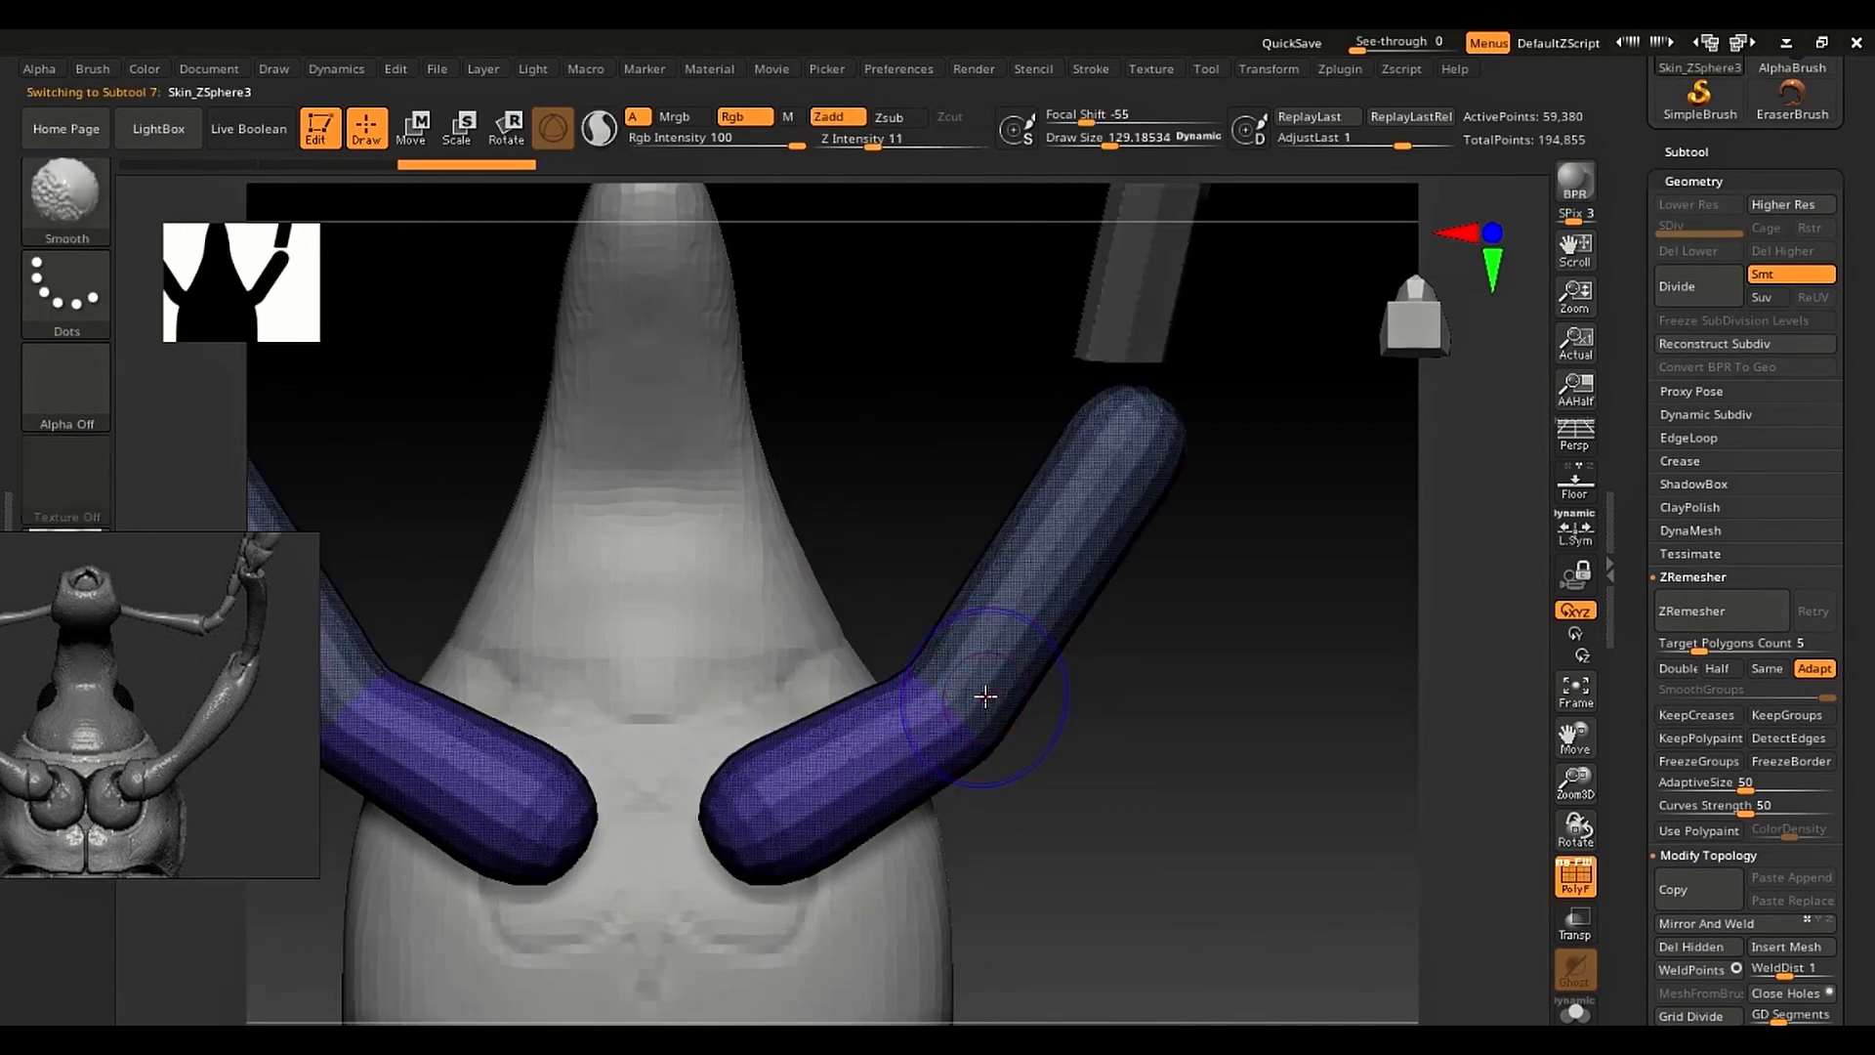
# Step: Remesh the front leg segments with ZRemesher at a target polygon count of about 0.77
pyautogui.keyDown('ctrl'); pyautogui.moveTo(1021, 600); pyautogui.dragTo(1026, 636, button='right'); pyautogui.keyUp('ctrl')
pyautogui.press('s')
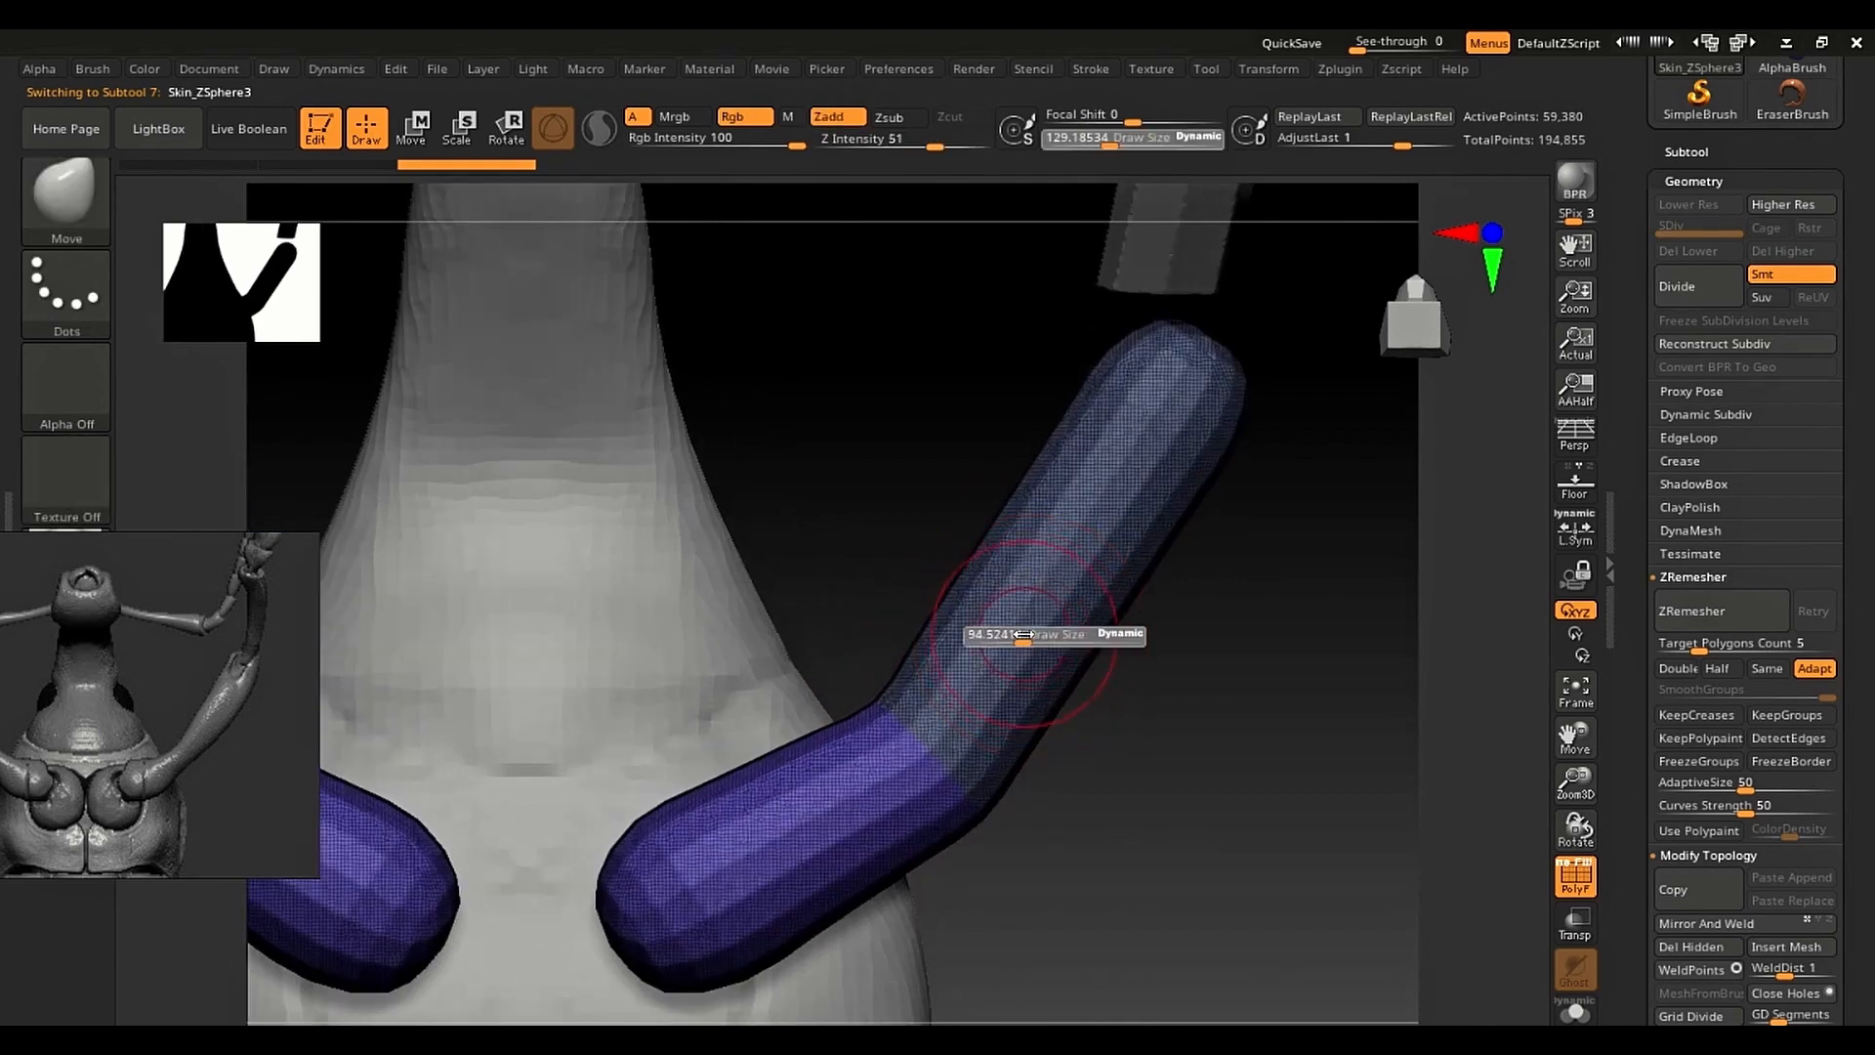
pyautogui.moveTo(1016, 634); pyautogui.dragTo(1012, 634)
pyautogui.press('s')
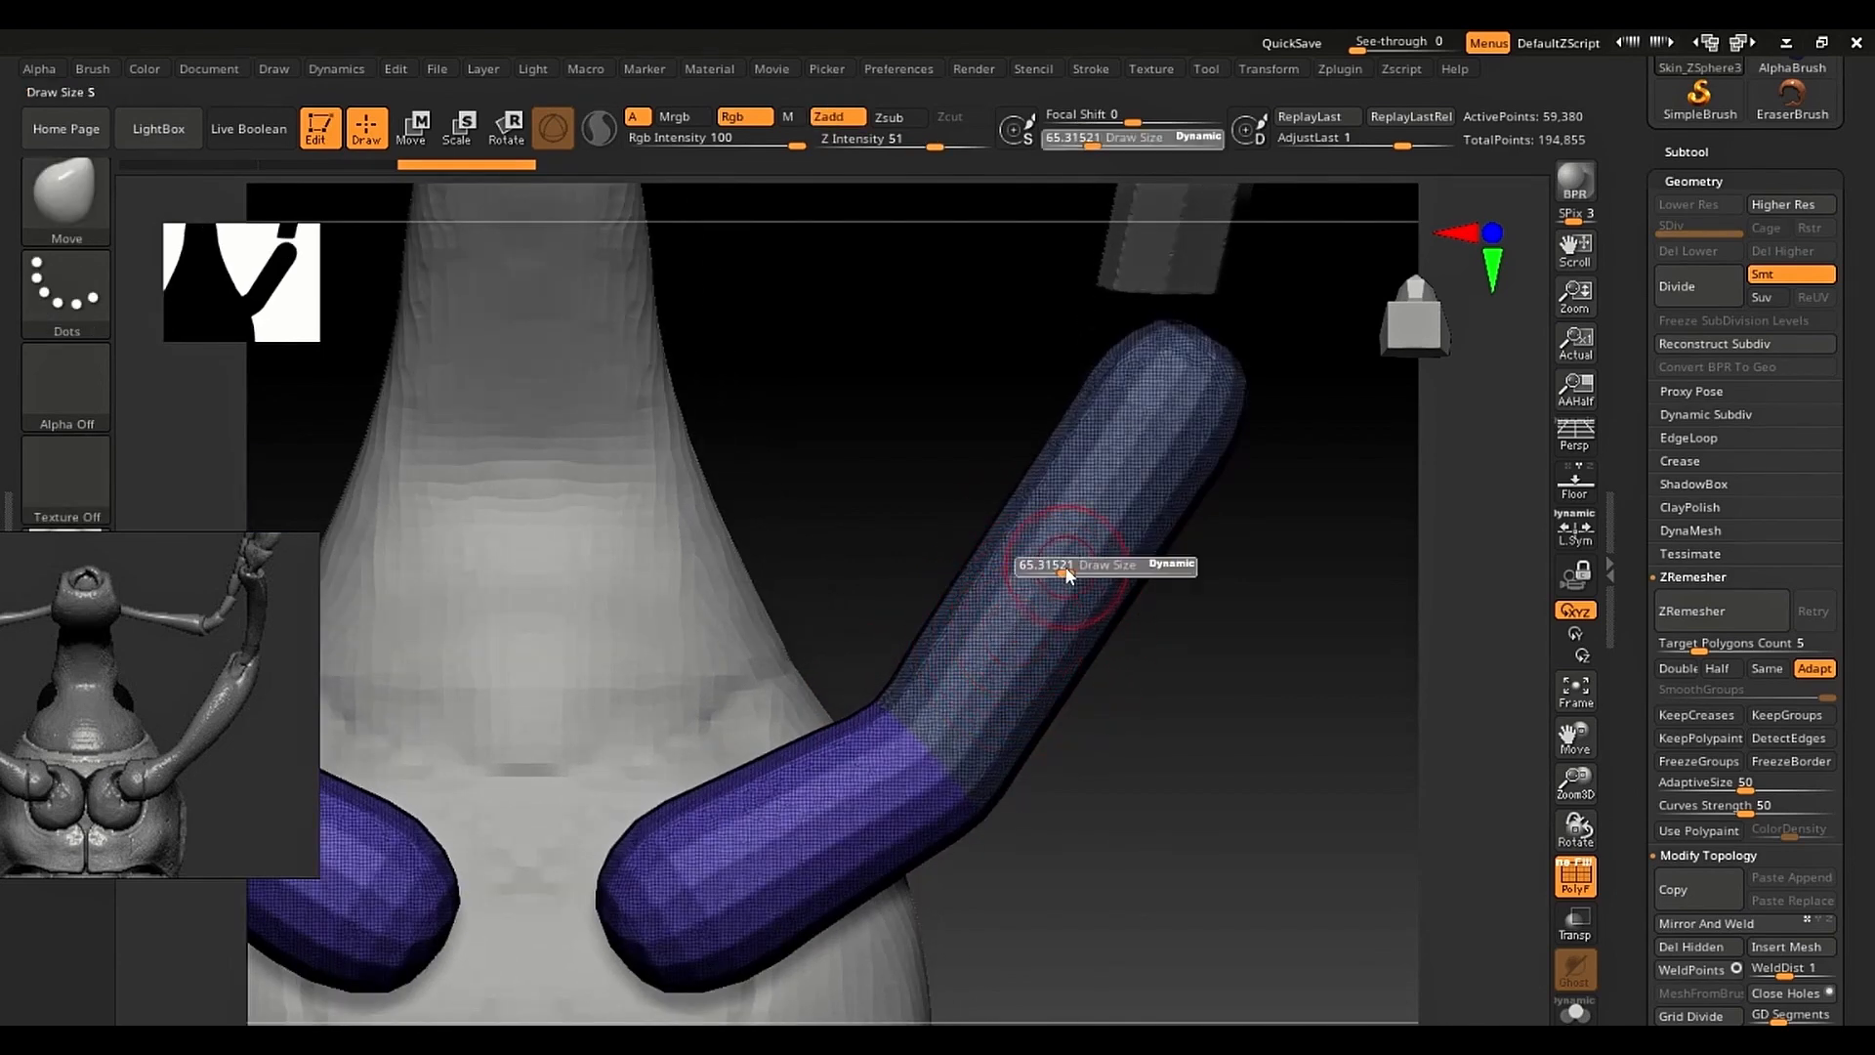
pyautogui.keyDown('ctrl'); pyautogui.moveTo(1061, 504); pyautogui.dragTo(1201, 800, button='right'); pyautogui.keyUp('ctrl')
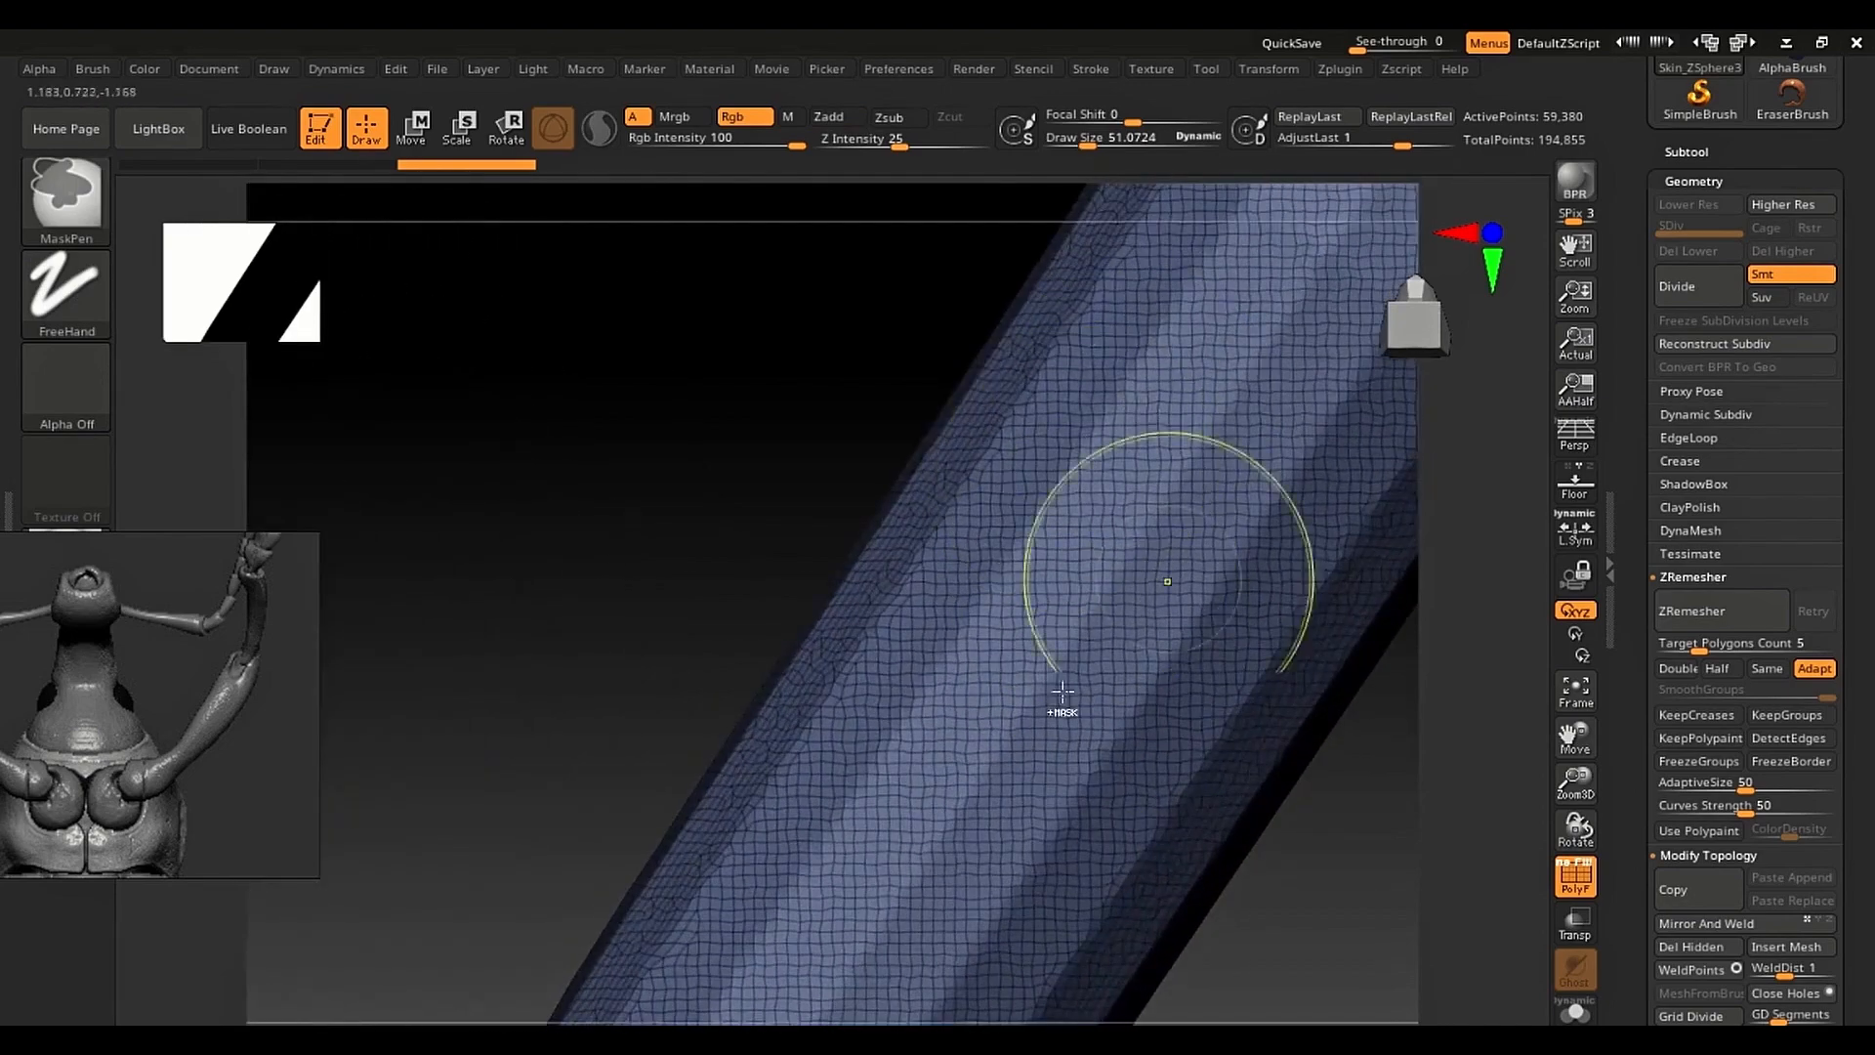
pyautogui.moveTo(938, 768)
pyautogui.keyDown('ctrl'); pyautogui.mouseDown(button='right')
pyautogui.moveTo(801, 586)
pyautogui.moveTo(875, 747)
pyautogui.moveTo(983, 668)
pyautogui.mouseUp(button='right'); pyautogui.keyUp('ctrl')
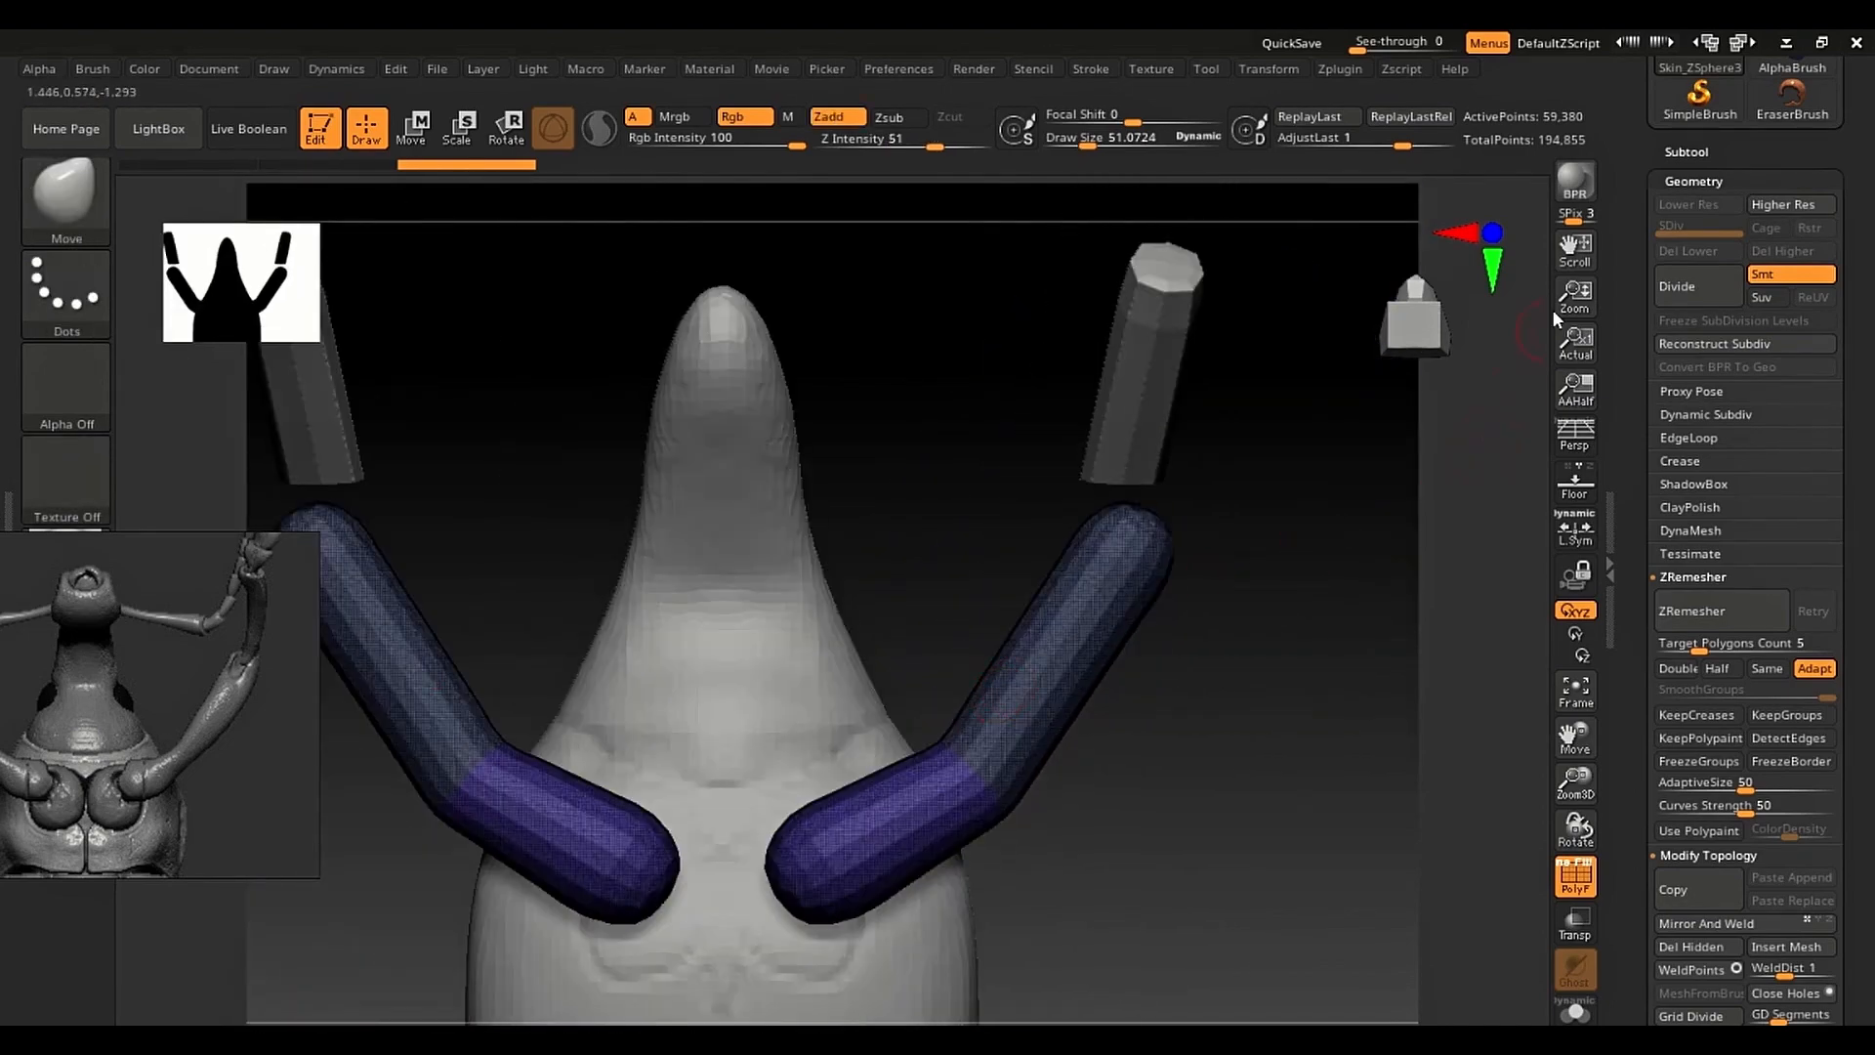
pyautogui.click(1699, 645)
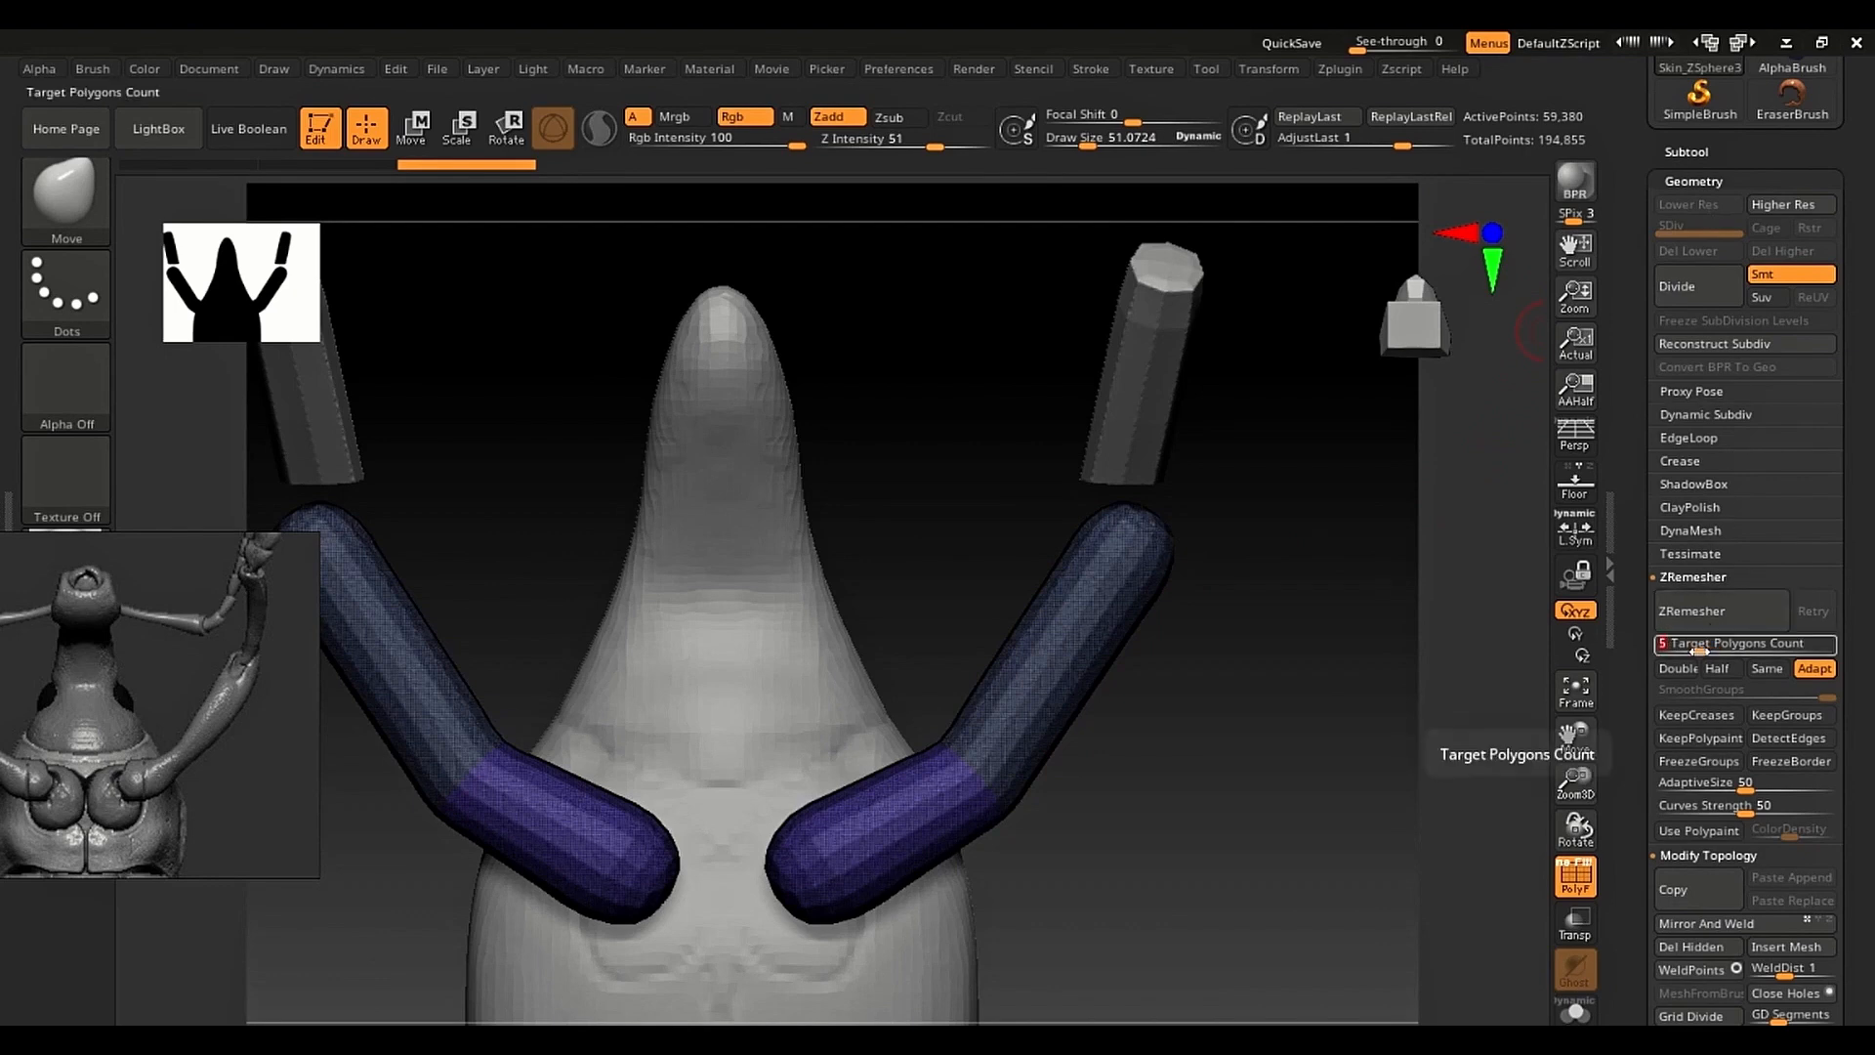
pyautogui.moveTo(1700, 650); pyautogui.dragTo(1679, 648)
pyautogui.click(1686, 633)
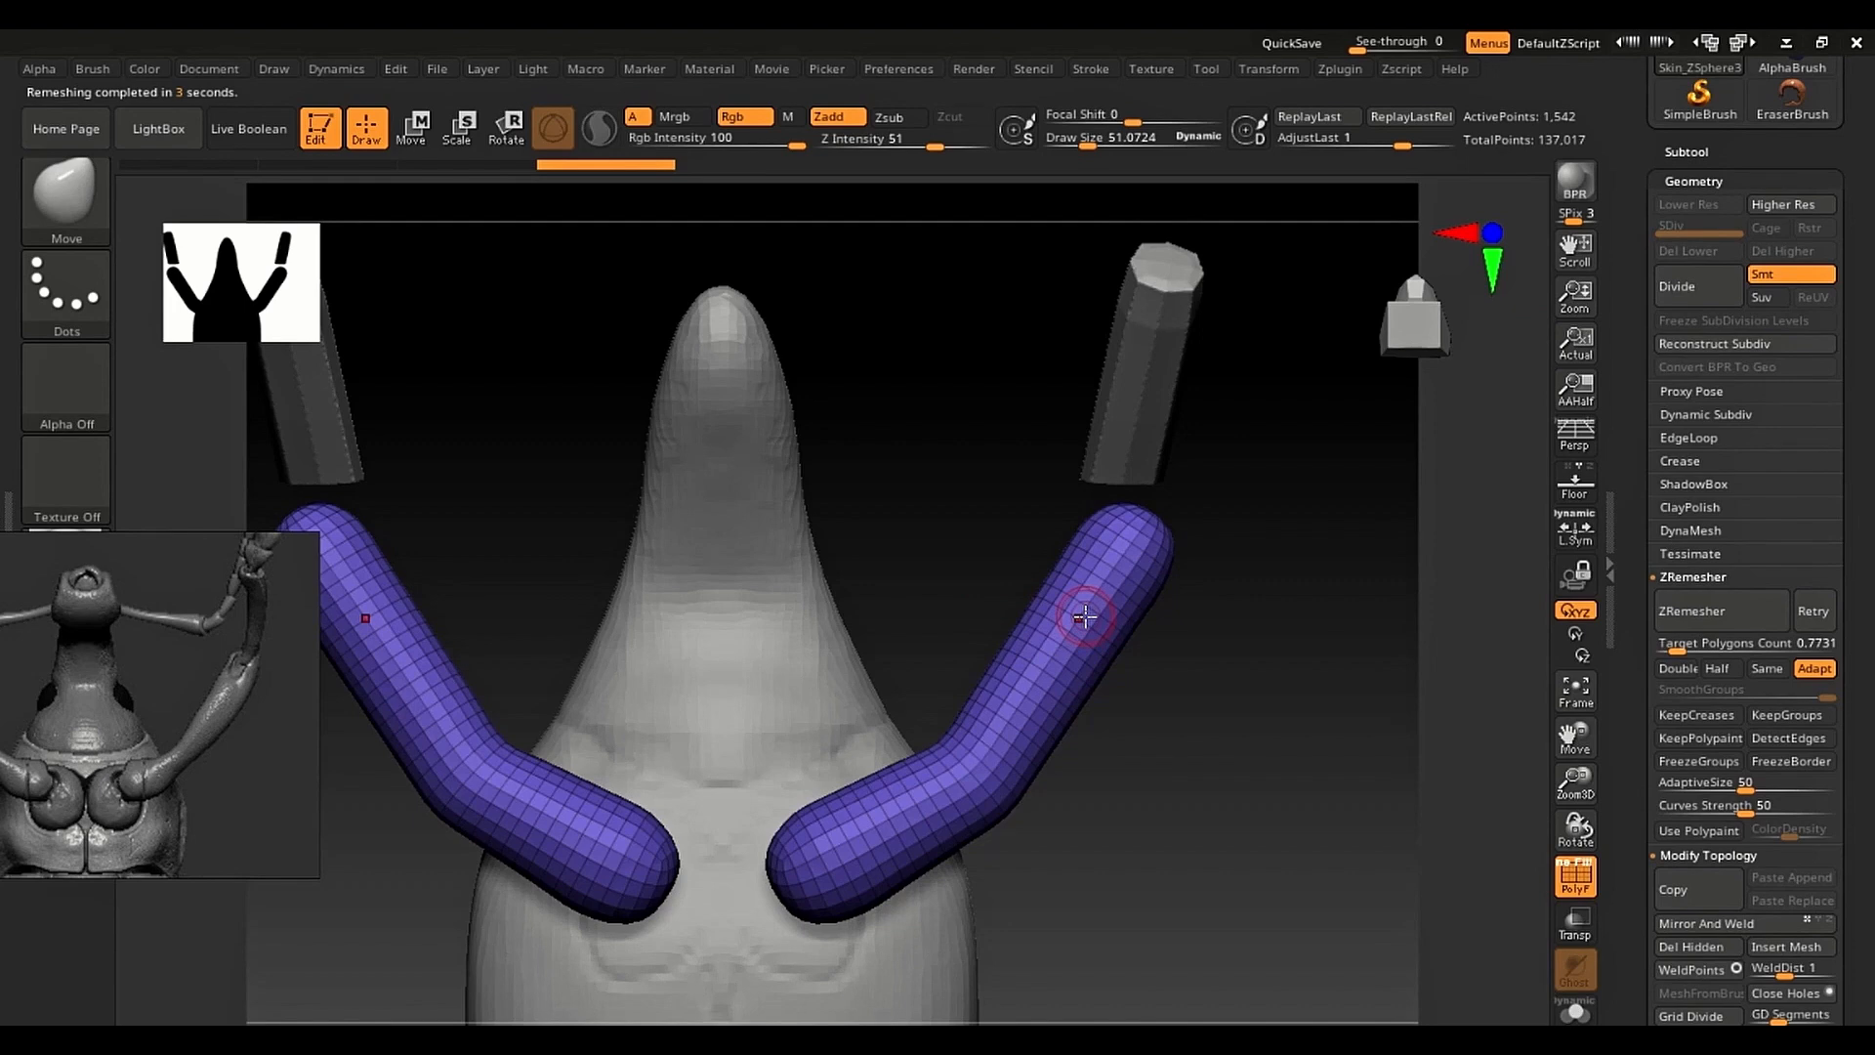
# Step: Slim and smooth the front leg segments around their bend to match the reference, using draw sizes about 229 to 322
pyautogui.press('s')
pyautogui.moveTo(1085, 617); pyautogui.dragTo(1127, 617)
pyautogui.keyDown('shift'); pyautogui.moveTo(1013, 787); pyautogui.dragTo(928, 810); pyautogui.keyUp('shift')
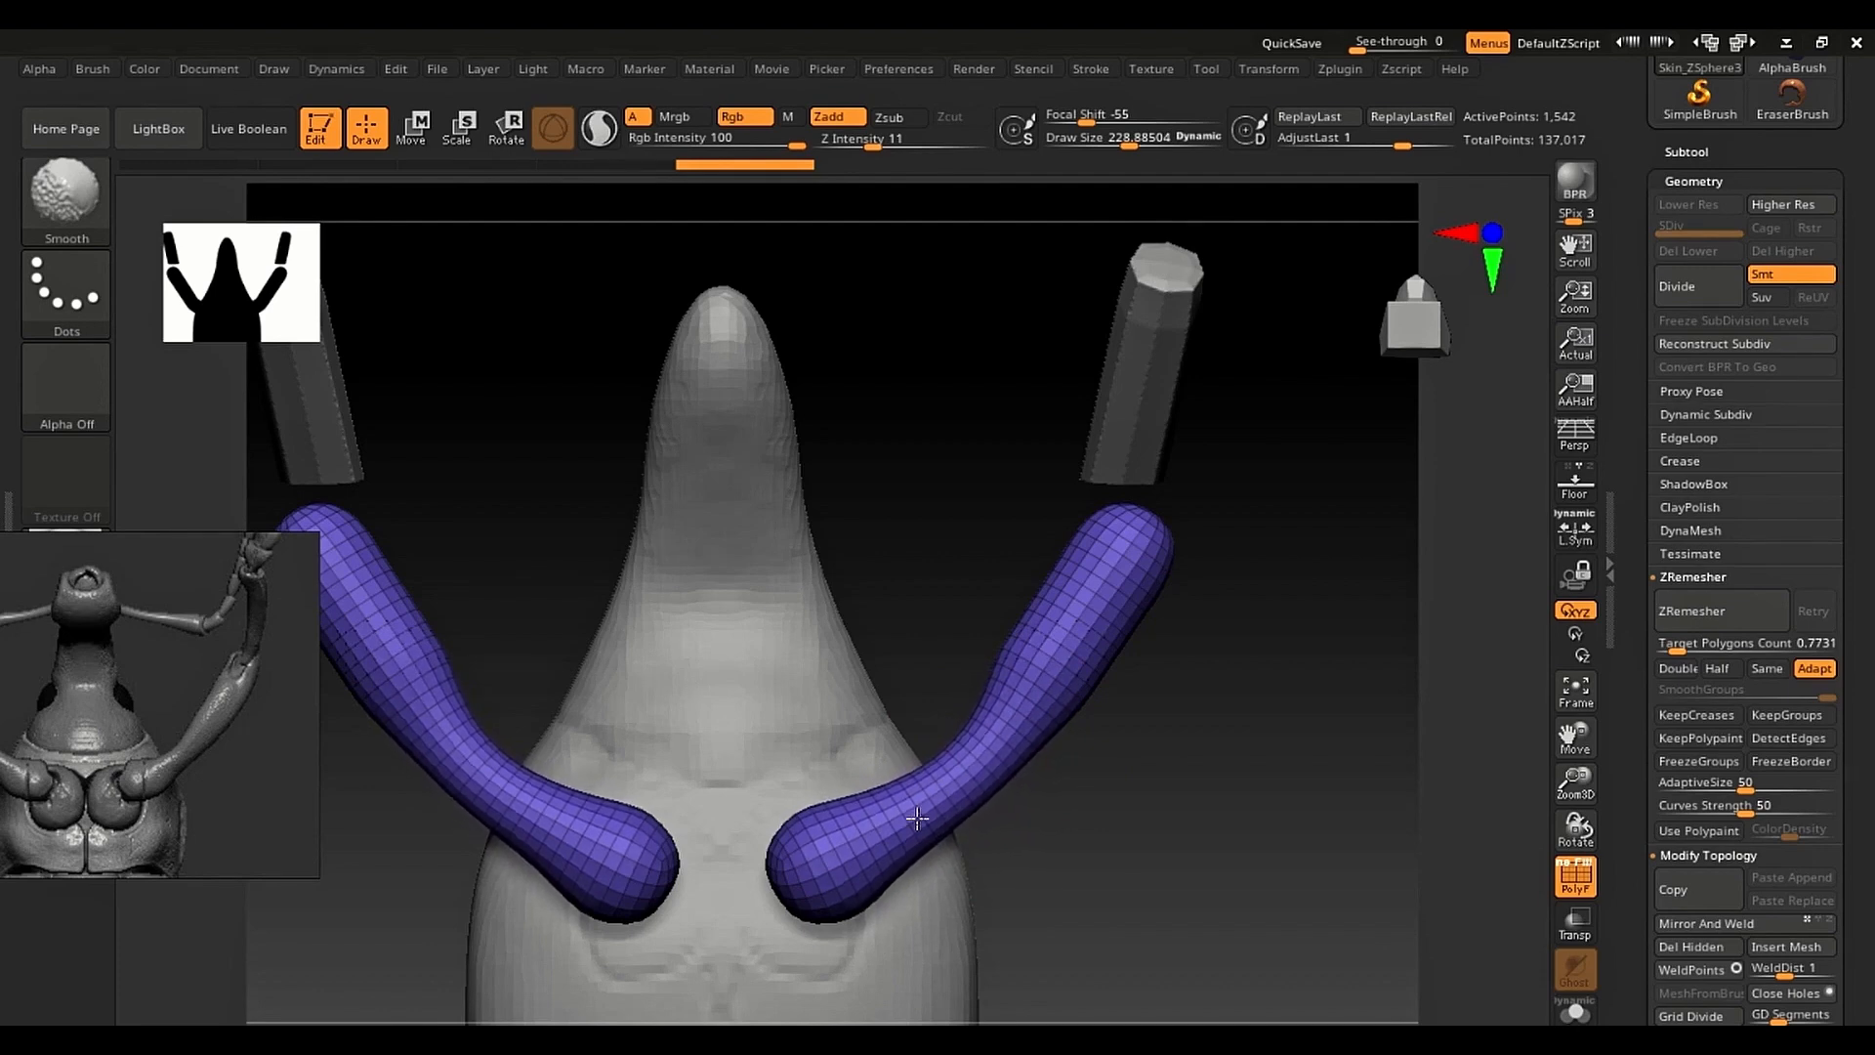
pyautogui.moveTo(989, 746)
pyautogui.keyDown('shift'); pyautogui.mouseDown()
pyautogui.moveTo(1031, 658)
pyautogui.moveTo(1020, 735)
pyautogui.moveTo(1067, 630)
pyautogui.moveTo(1013, 712)
pyautogui.moveTo(904, 771)
pyautogui.moveTo(867, 838)
pyautogui.moveTo(823, 825)
pyautogui.moveTo(836, 882)
pyautogui.moveTo(804, 868)
pyautogui.moveTo(823, 858)
pyautogui.moveTo(811, 839)
pyautogui.moveTo(891, 868)
pyautogui.moveTo(922, 808)
pyautogui.mouseUp(); pyautogui.keyUp('shift')
pyautogui.press('s')
pyautogui.press('s')
pyautogui.press('s')
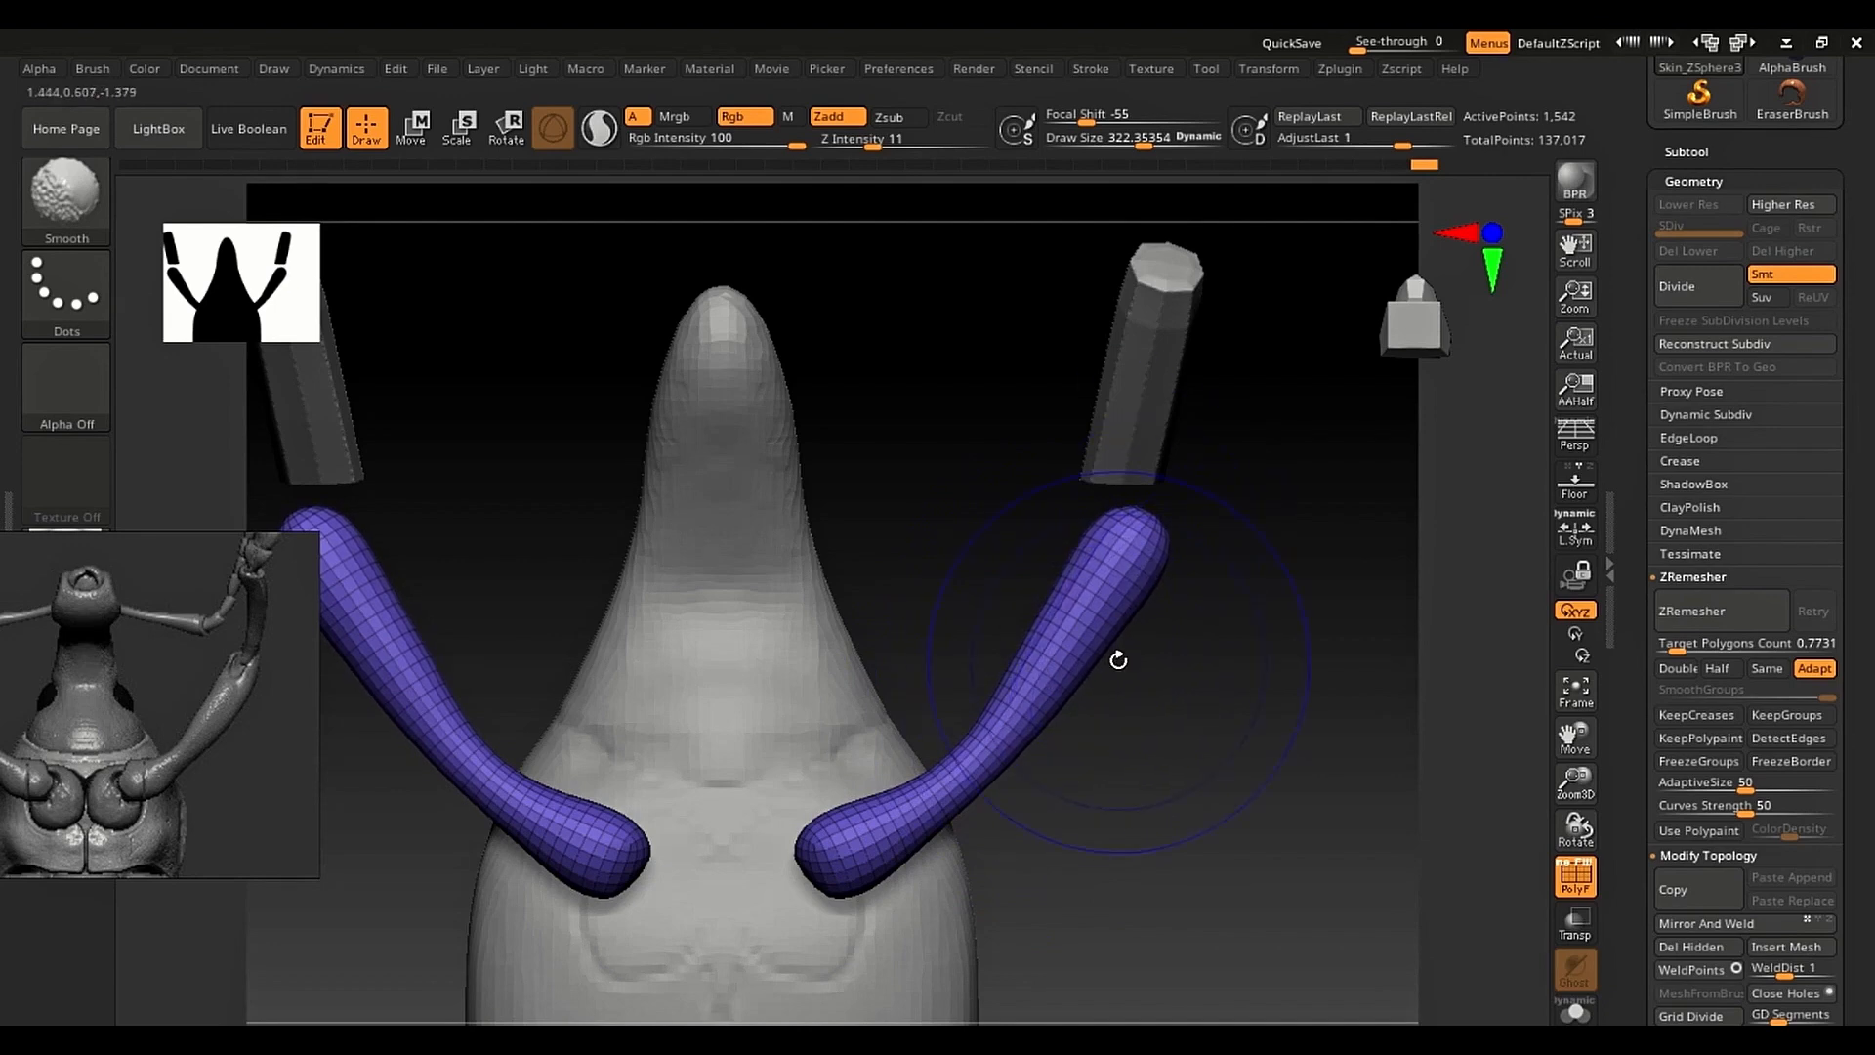
# Step: Hide the wireframe and subdivide the front leg segments to level 2
pyautogui.hotkey('shift', 'f')
pyautogui.press('ctrl')
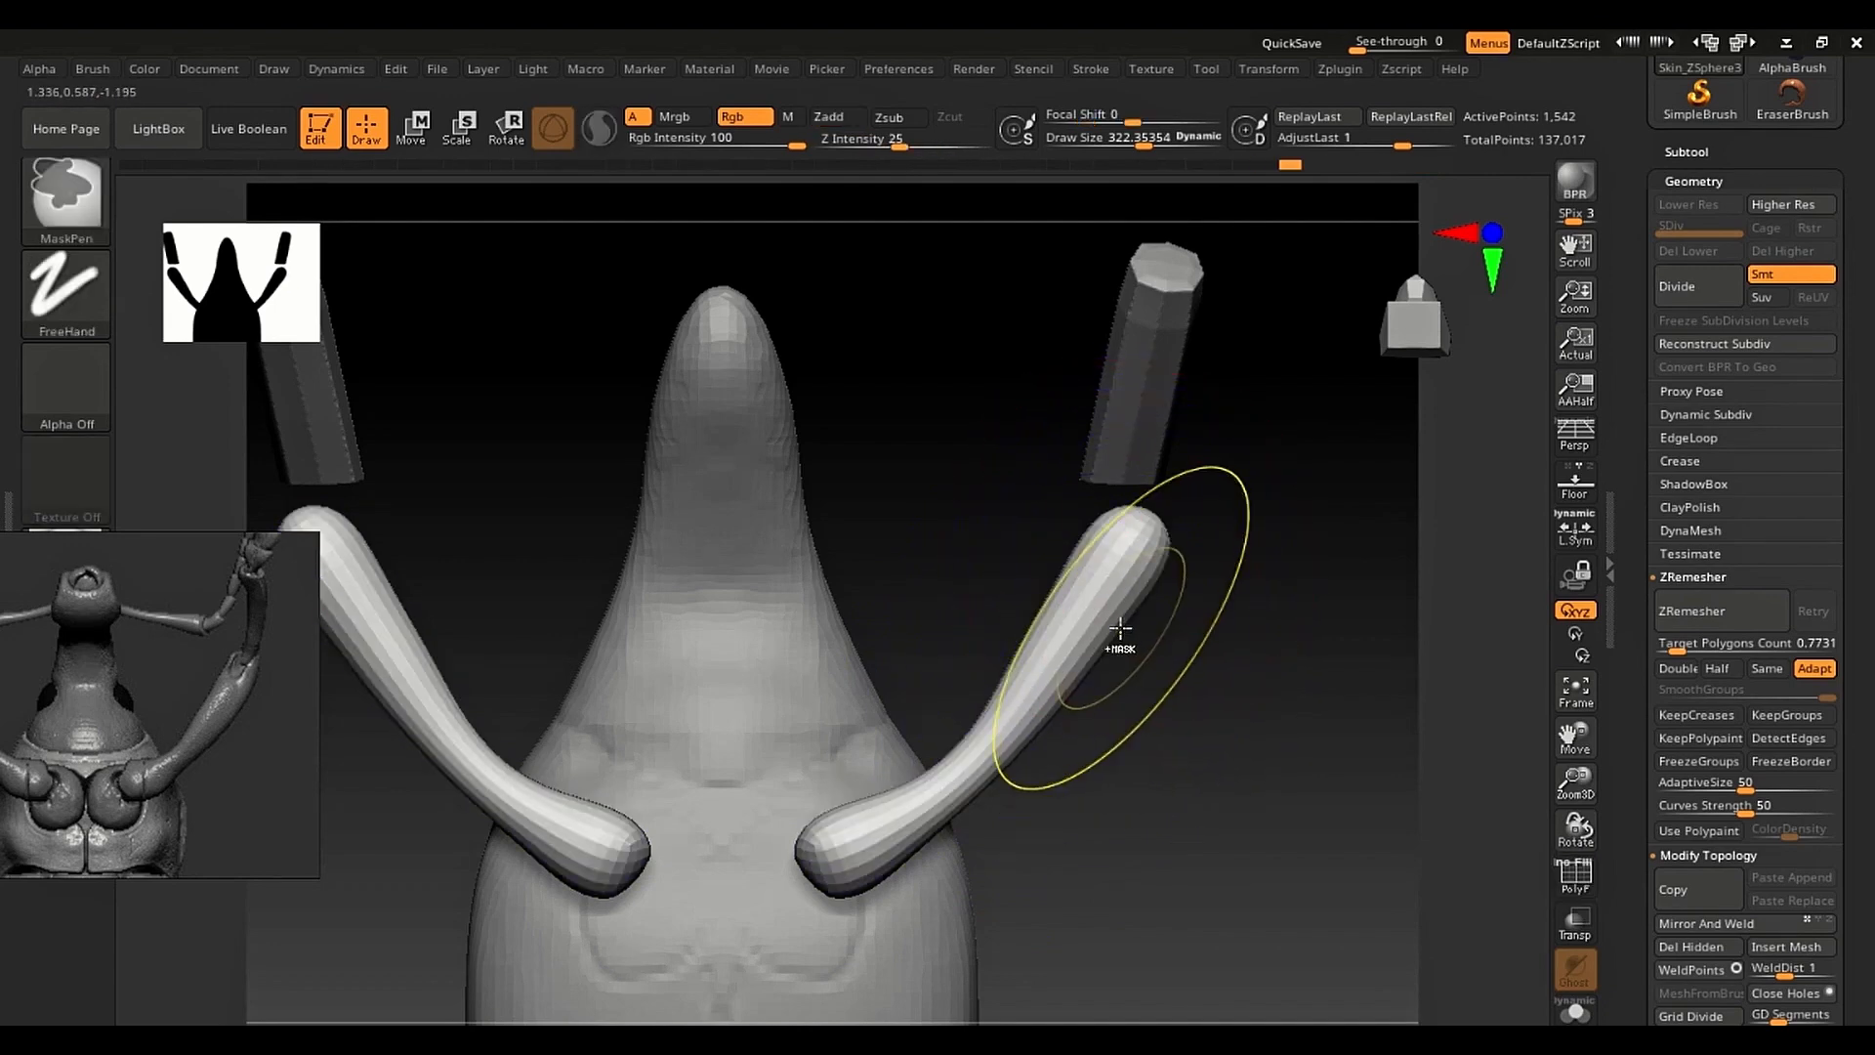
pyautogui.hotkey('ctrl', 'd')
# Step: Carve a socket into the outer ends of the bent front leg segments with the ClayBuildup brush at draw size about 42
pyautogui.press('s')
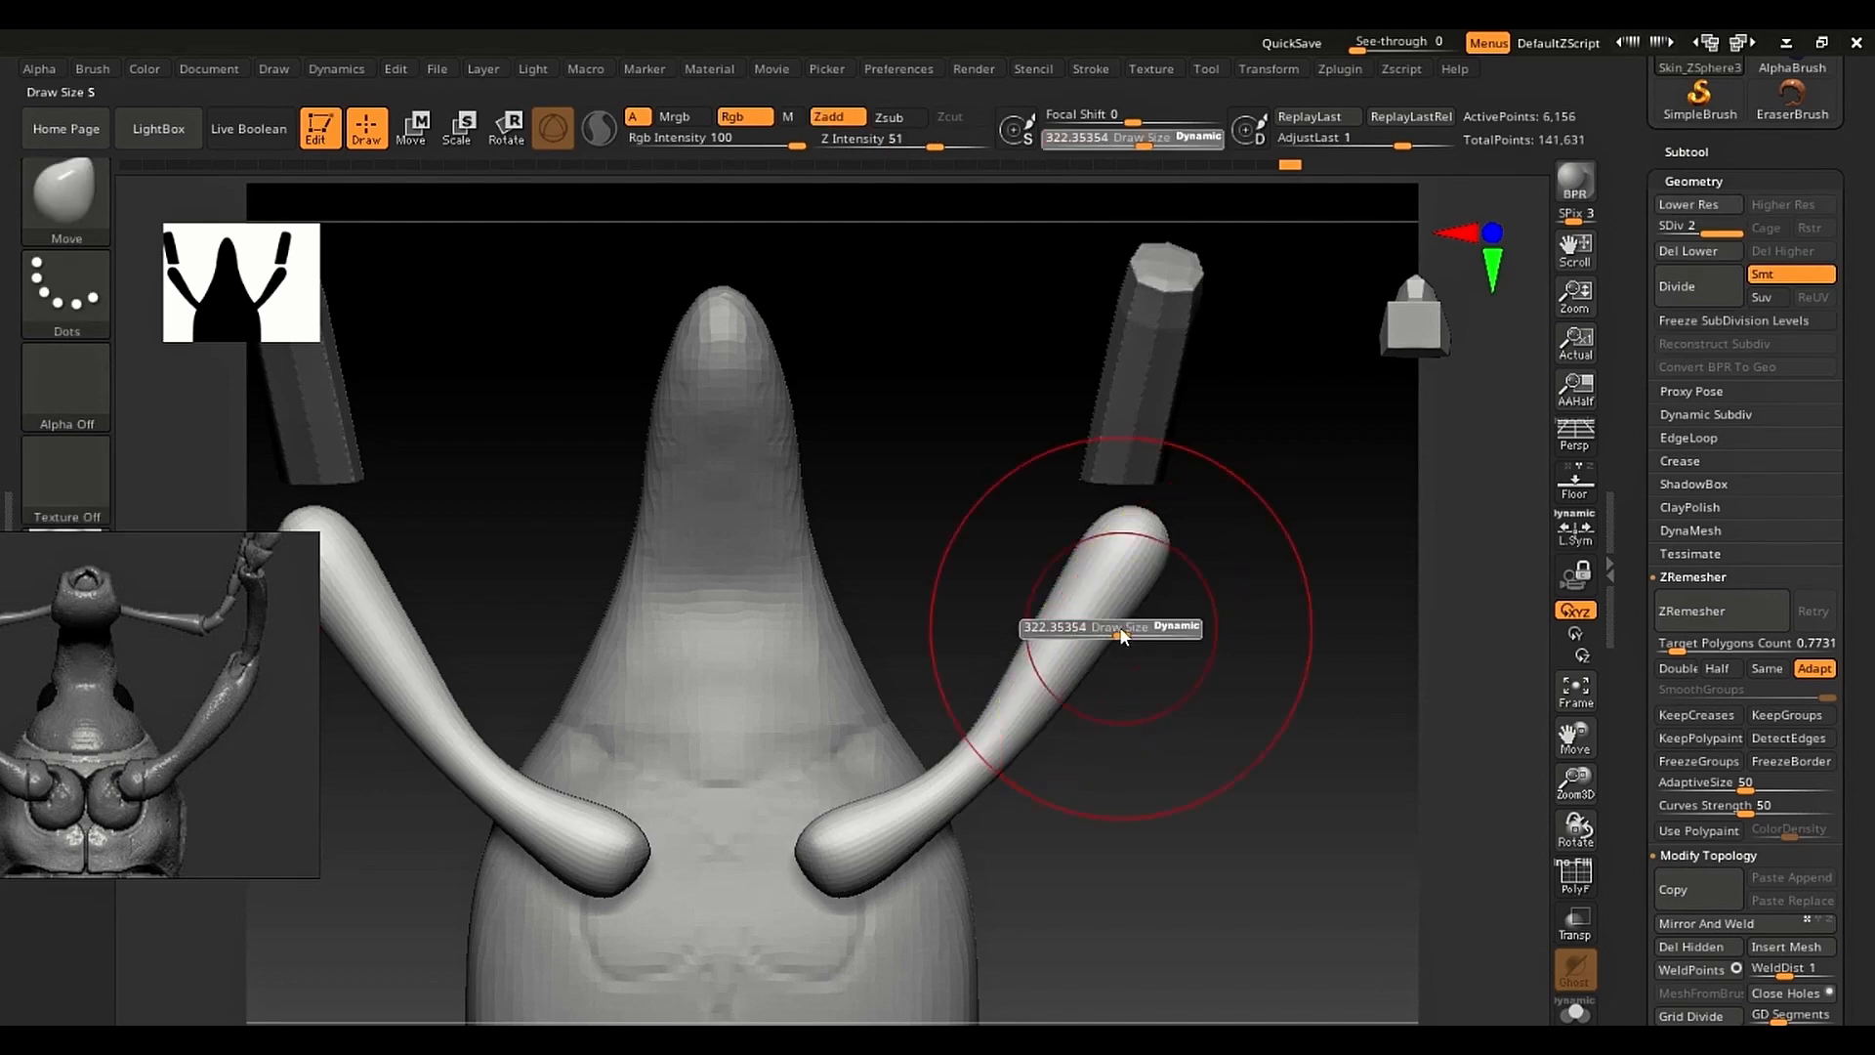
pyautogui.moveTo(1069, 616); pyautogui.dragTo(1067, 615)
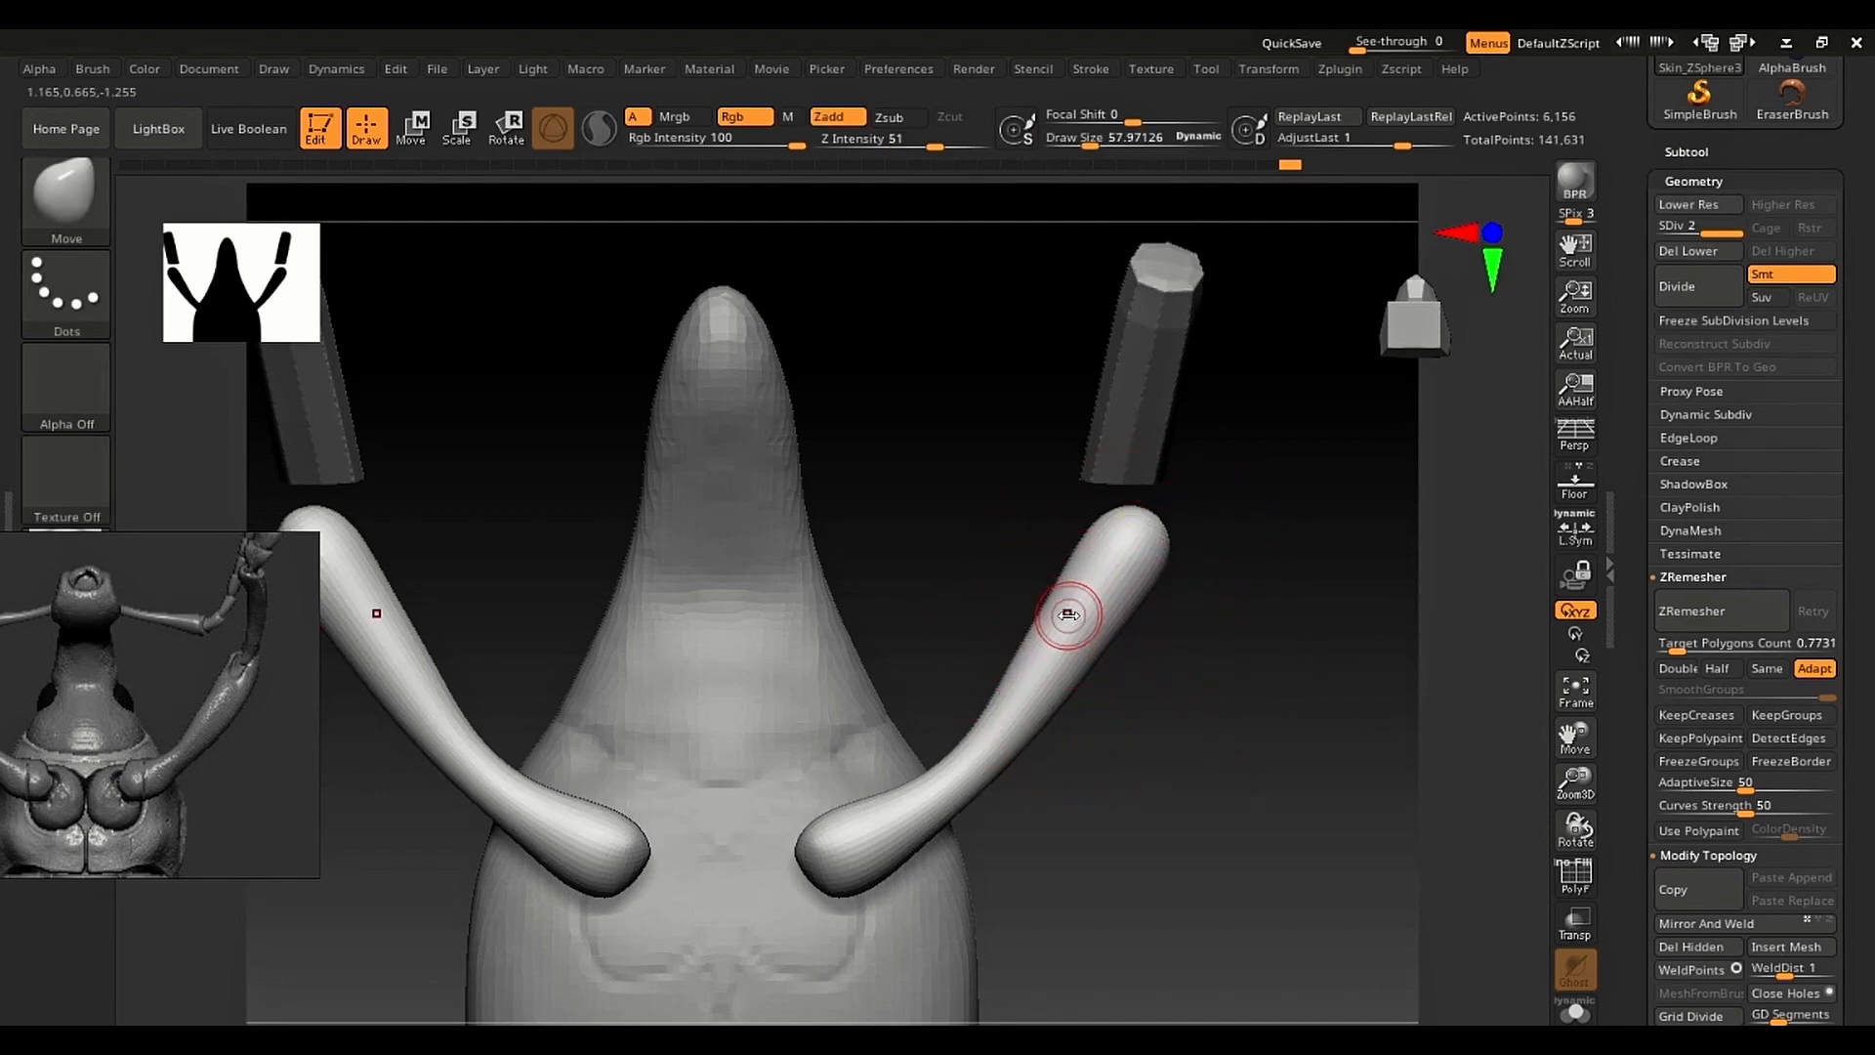
pyautogui.press('shift')
pyautogui.keyDown('ctrl'); pyautogui.moveTo(1123, 542); pyautogui.dragTo(1230, 1024, button='right'); pyautogui.keyUp('ctrl')
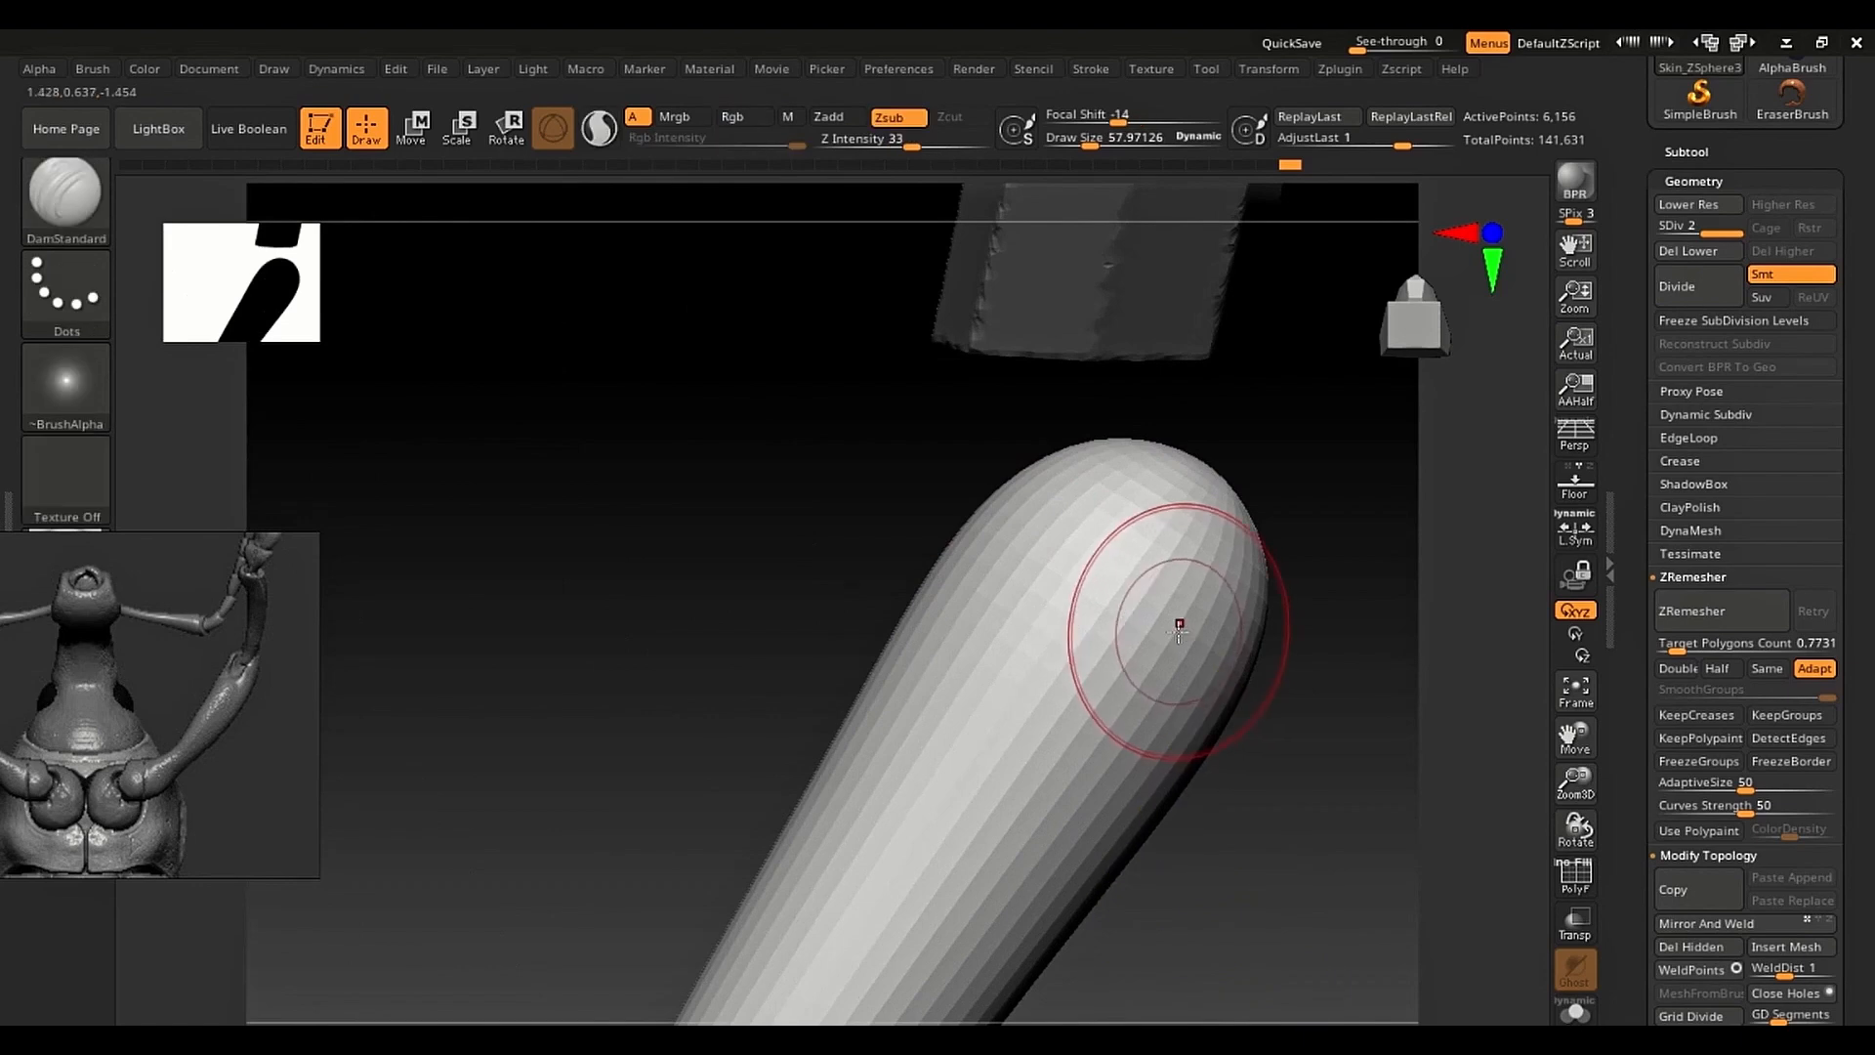
pyautogui.press('b')
pyautogui.press('c')
pyautogui.press('b')
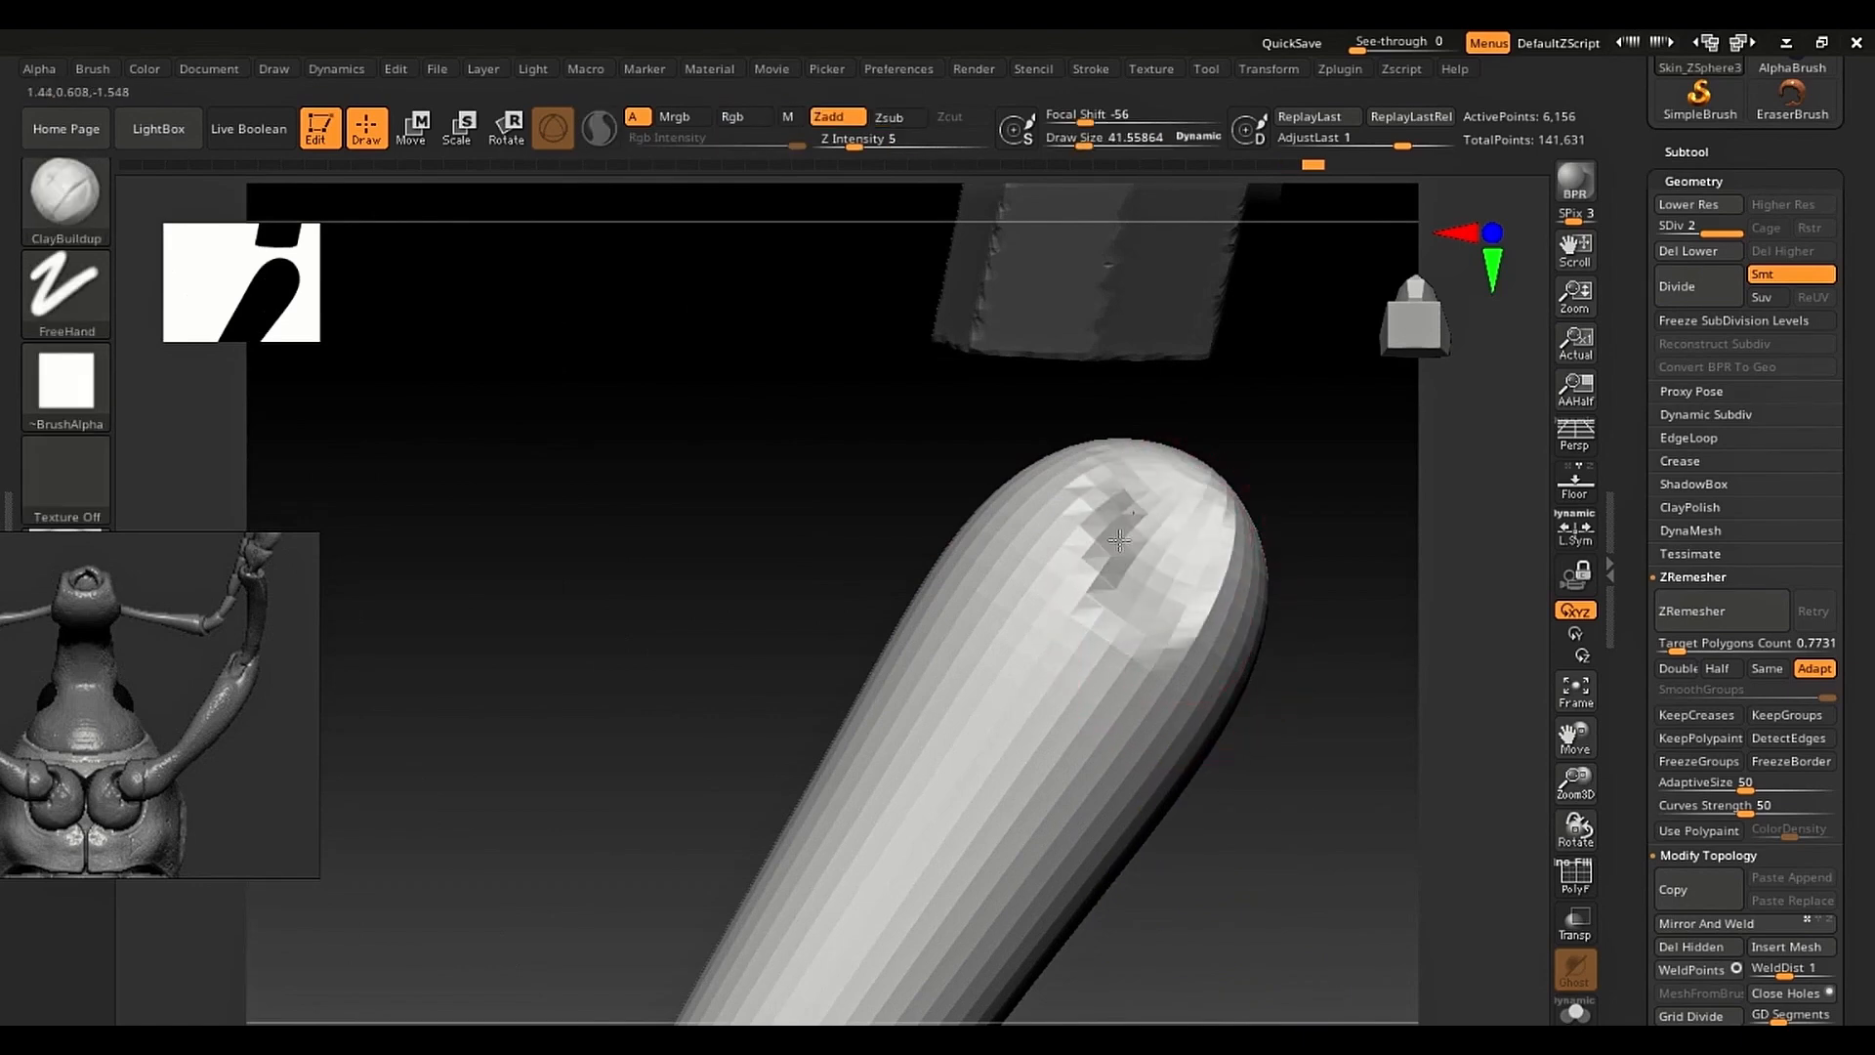
pyautogui.moveTo(1071, 600)
pyautogui.keyDown('alt'); pyautogui.mouseDown()
pyautogui.moveTo(1101, 636)
pyautogui.moveTo(1172, 527)
pyautogui.mouseUp(); pyautogui.keyUp('alt')
pyautogui.moveTo(1172, 528)
pyautogui.mouseDown(button='right')
pyautogui.moveTo(1230, 503)
pyautogui.moveTo(1209, 476)
pyautogui.mouseUp(button='right')
pyautogui.moveTo(1209, 475)
pyautogui.mouseDown()
pyautogui.moveTo(1226, 452)
pyautogui.moveTo(1223, 485)
pyautogui.moveTo(1215, 435)
pyautogui.moveTo(1171, 418)
pyautogui.moveTo(1117, 509)
pyautogui.moveTo(1183, 489)
pyautogui.moveTo(1160, 527)
pyautogui.moveTo(1180, 508)
pyautogui.moveTo(1132, 478)
pyautogui.moveTo(1200, 451)
pyautogui.moveTo(1138, 498)
pyautogui.moveTo(1152, 523)
pyautogui.mouseUp()
# Step: Shape the rim of the carved socket with the Move brush at draw sizes about 54 to 65, undoing the last stroke
pyautogui.hotkey('shift', 's')
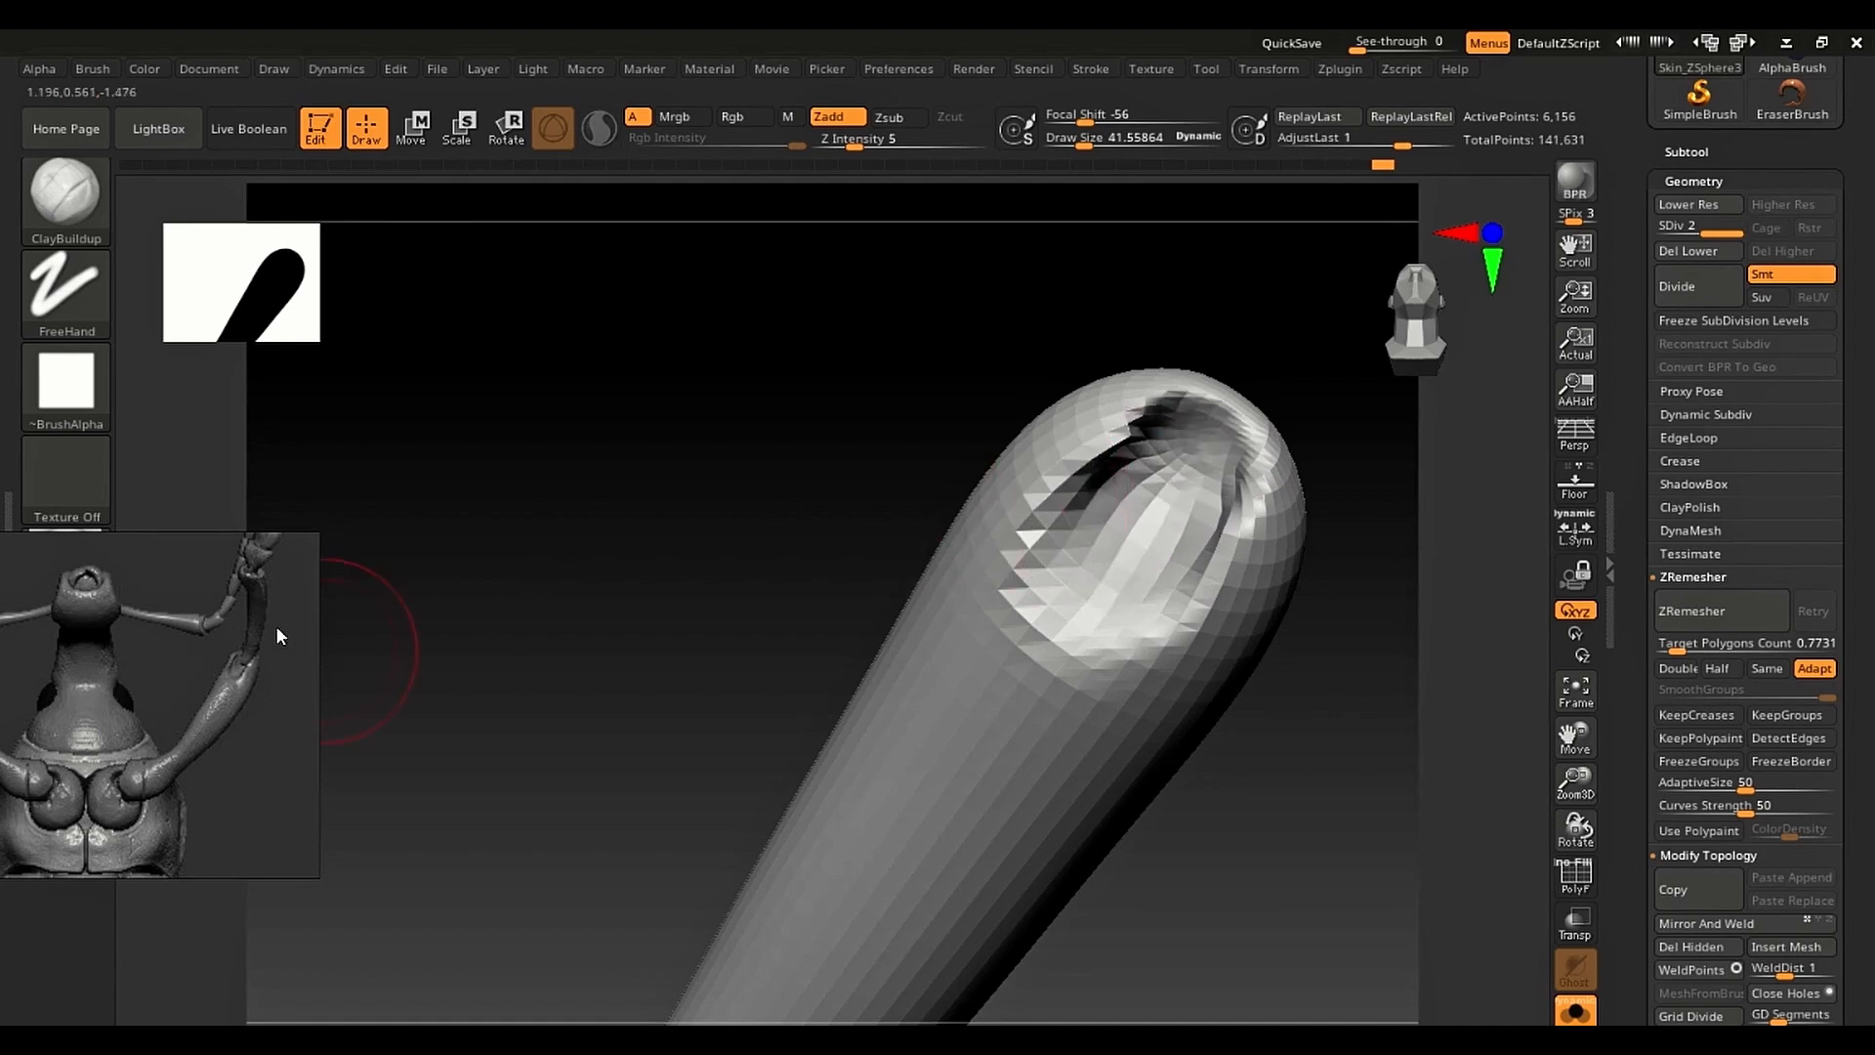
pyautogui.keyDown('shift'); pyautogui.moveTo(504, 520); pyautogui.dragTo(687, 518, button='right'); pyautogui.keyUp('shift')
pyautogui.hotkey('shift', 's')
pyautogui.keyDown('ctrl'); pyautogui.moveTo(1016, 552); pyautogui.dragTo(1160, 531, button='right'); pyautogui.keyUp('ctrl')
pyautogui.press('b')
pyautogui.press('m')
pyautogui.press('v')
pyautogui.press('s')
pyautogui.moveTo(1153, 514); pyautogui.dragTo(1162, 513)
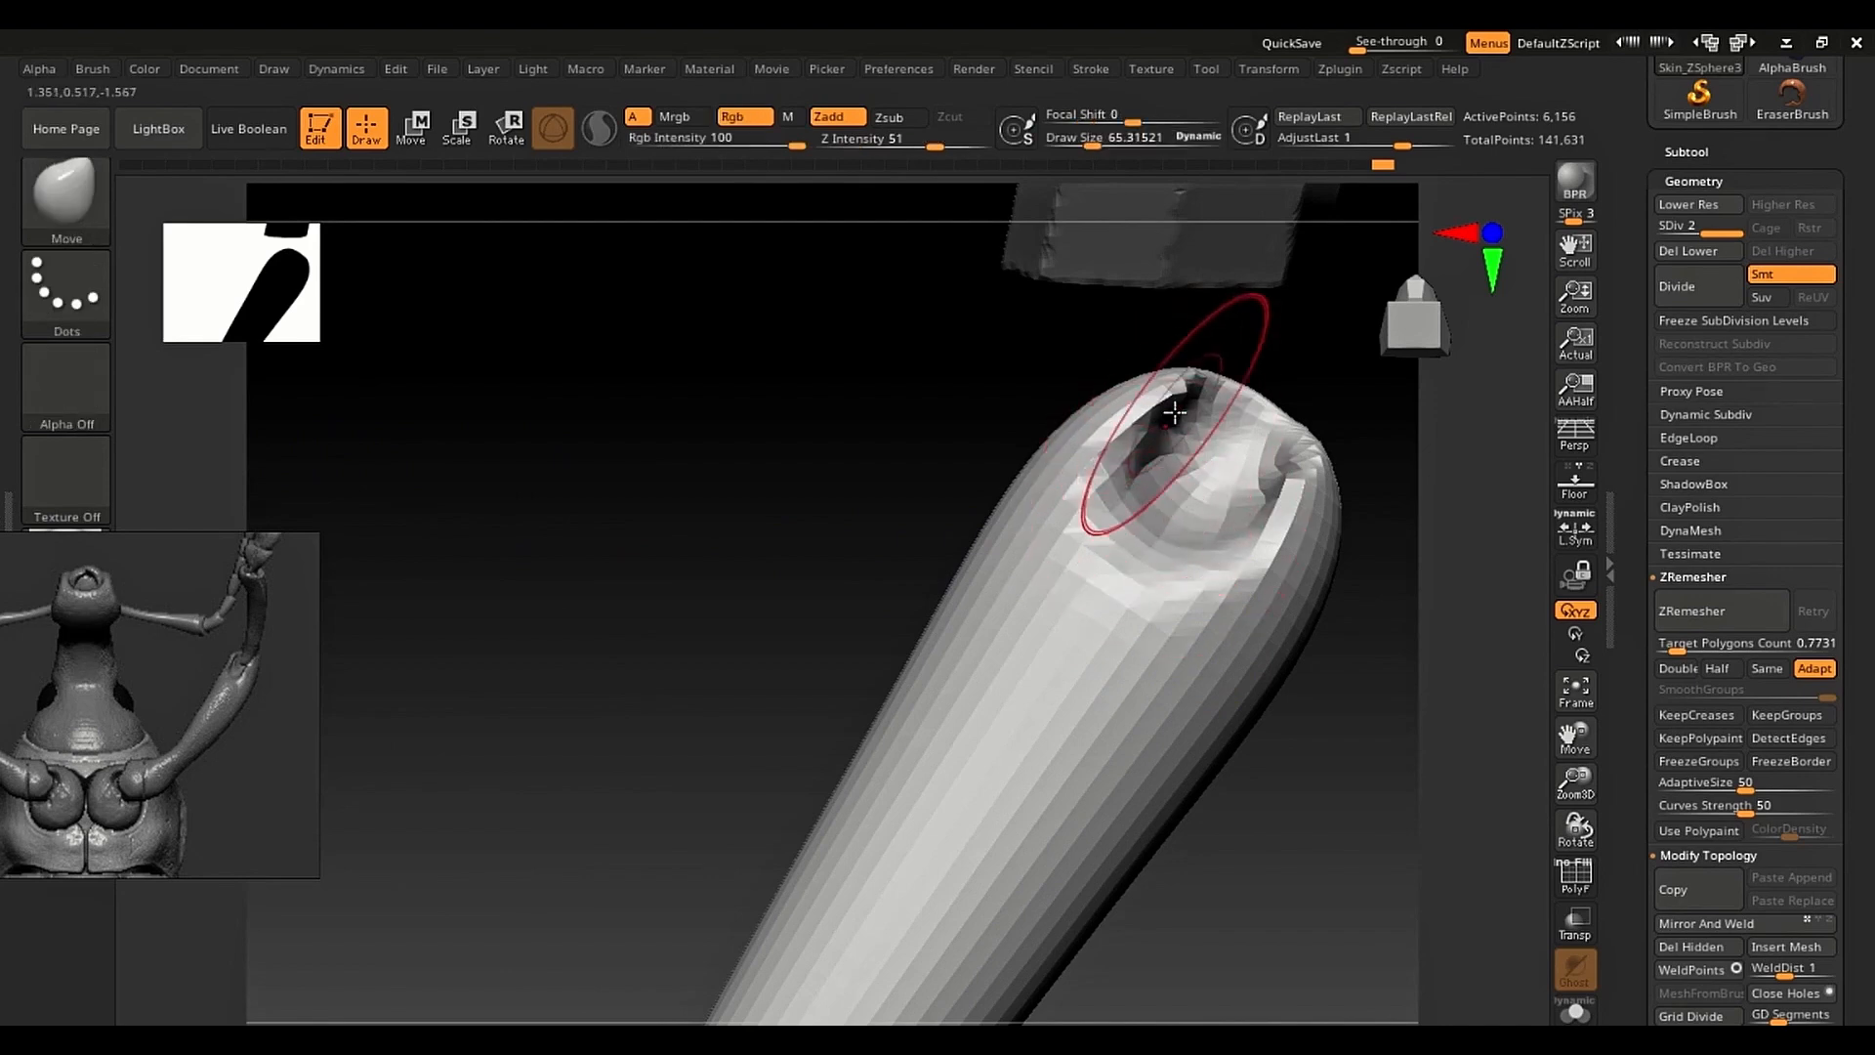
pyautogui.press('s')
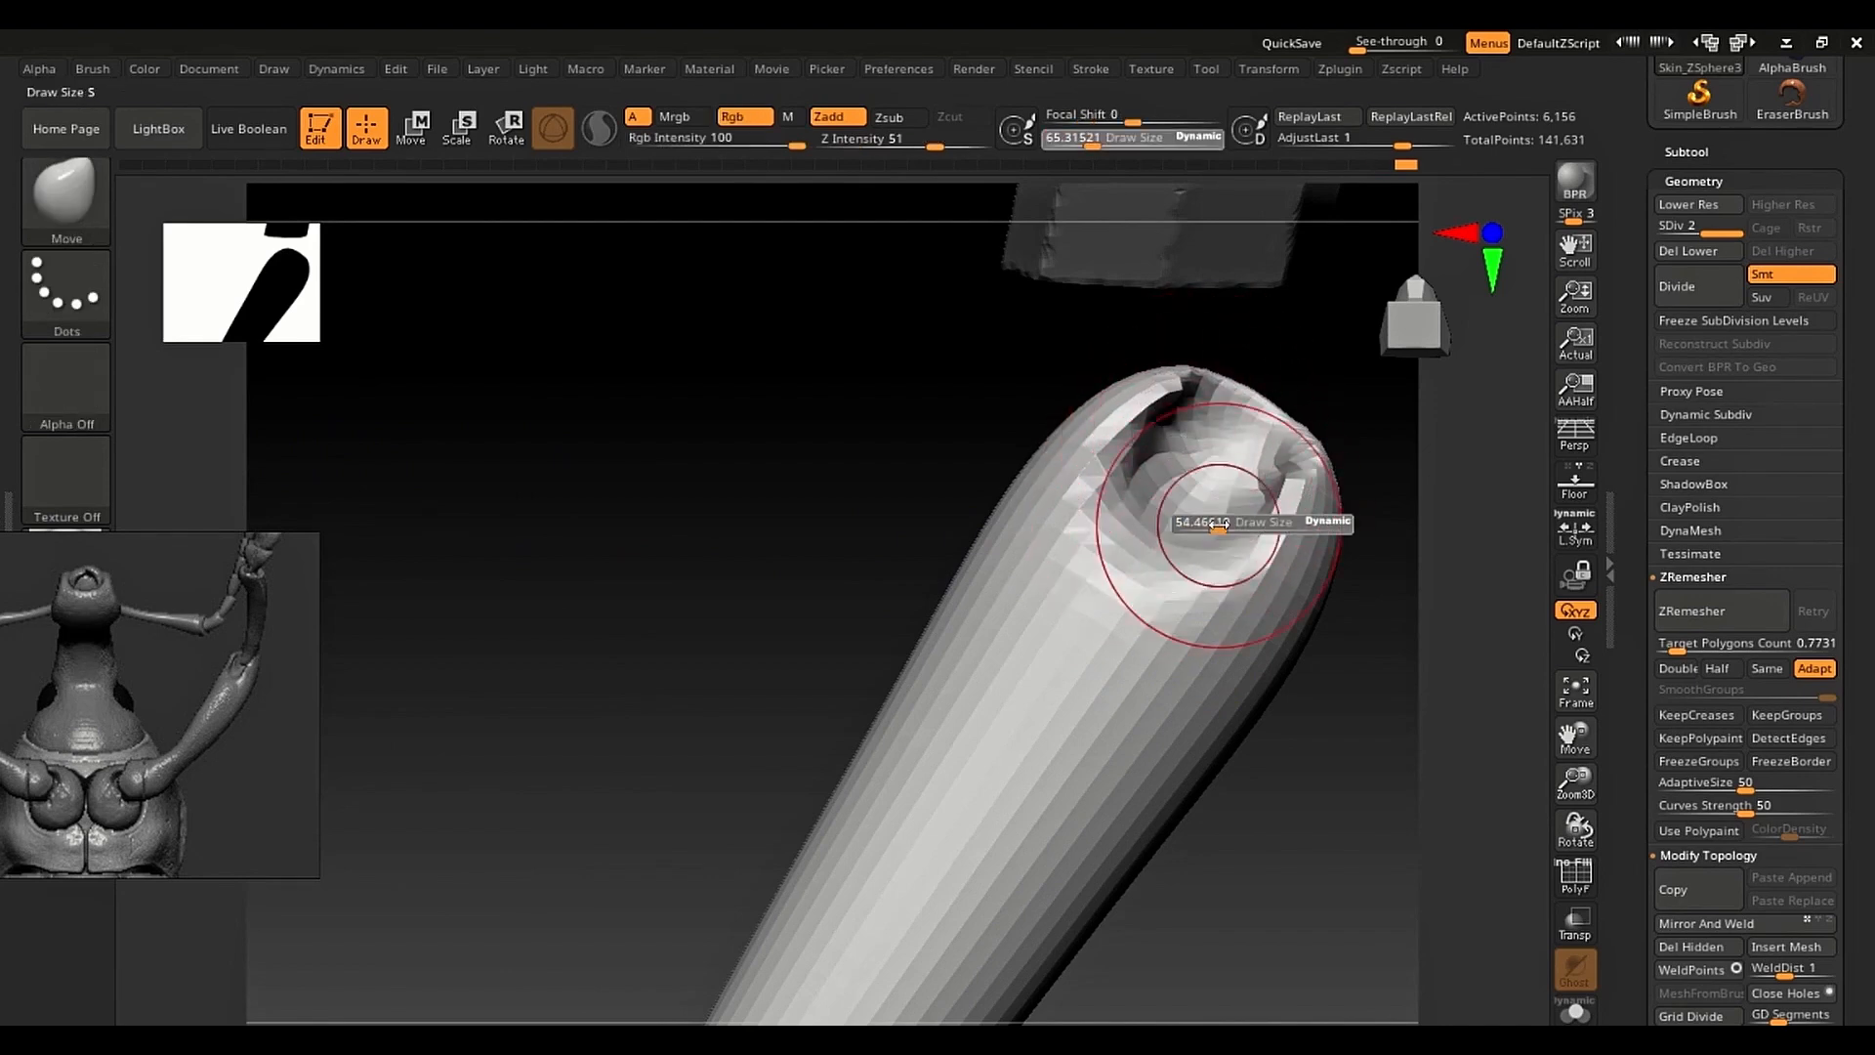
pyautogui.moveTo(1276, 539)
pyautogui.mouseDown()
pyautogui.moveTo(1251, 531)
pyautogui.moveTo(1312, 449)
pyautogui.mouseUp()
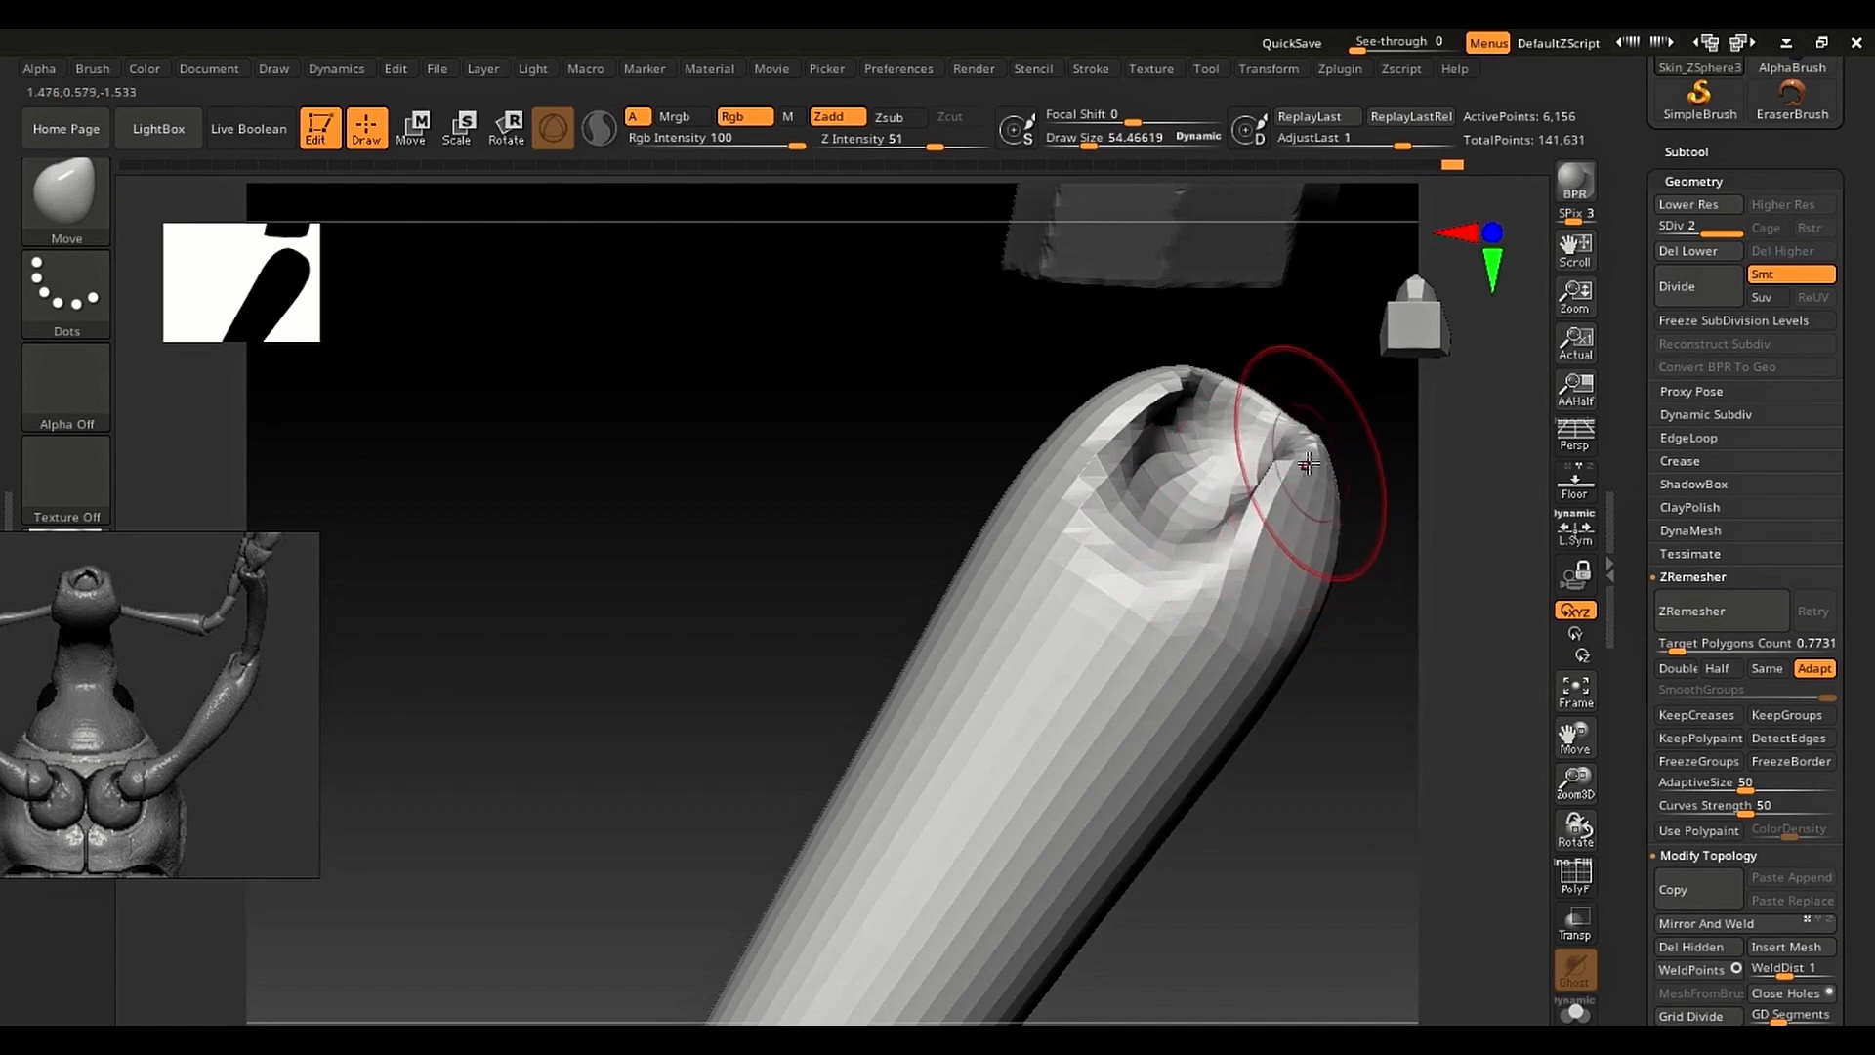
pyautogui.hotkey('ctrl', 'z')
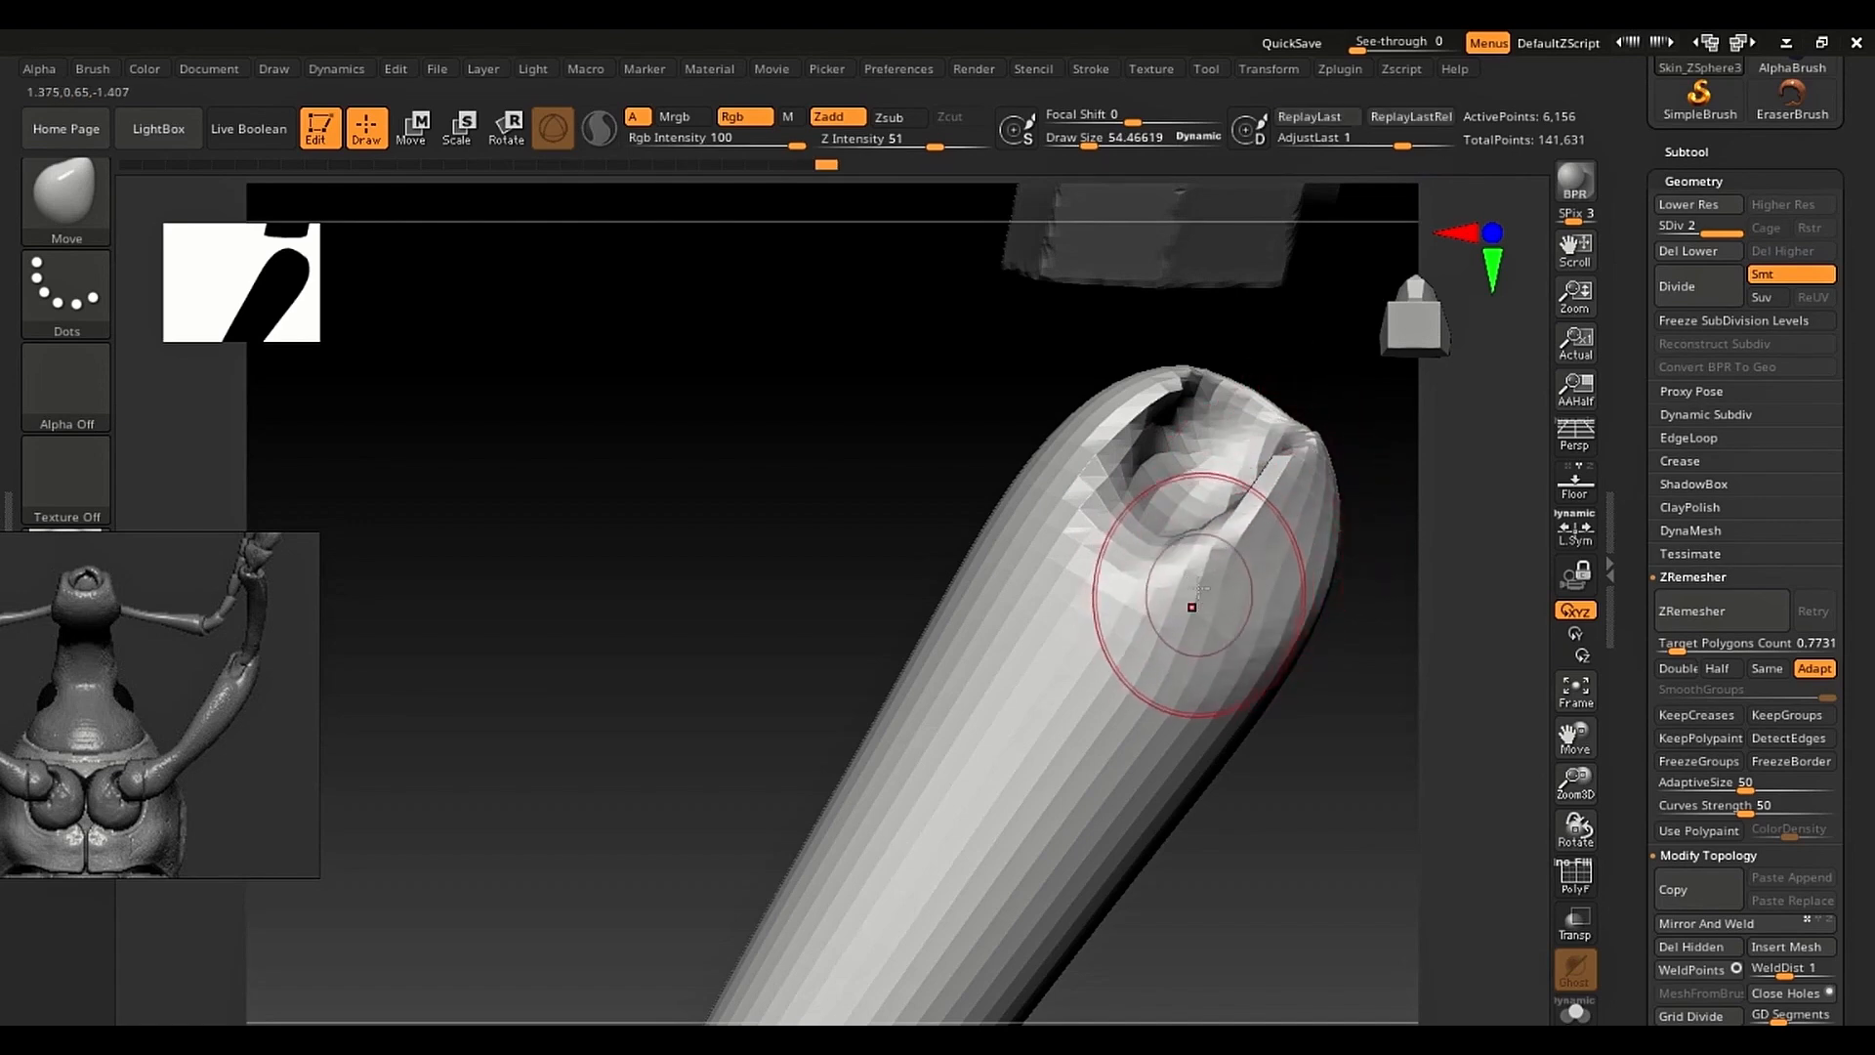
# Step: Refine the socket opening and the side of the leg's outer end with the Move brush at draw size about 69
pyautogui.keyDown('ctrl'); pyautogui.moveTo(1180, 588); pyautogui.dragTo(1150, 561, button='right'); pyautogui.keyUp('ctrl')
pyautogui.press('s')
pyautogui.moveTo(1151, 568)
pyautogui.mouseDown()
pyautogui.moveTo(1137, 542)
pyautogui.moveTo(1176, 515)
pyautogui.mouseUp()
pyautogui.moveTo(1176, 518)
pyautogui.keyDown('ctrl'); pyautogui.mouseDown(button='right')
pyautogui.moveTo(1033, 549)
pyautogui.moveTo(998, 596)
pyautogui.mouseUp(button='right'); pyautogui.keyUp('ctrl')
pyautogui.keyDown('alt'); pyautogui.moveTo(1082, 672); pyautogui.dragTo(1309, 874, button='right'); pyautogui.keyUp('alt')
pyautogui.press('s')
pyautogui.moveTo(1197, 648); pyautogui.dragTo(1207, 648)
pyautogui.moveTo(1251, 540); pyautogui.dragTo(1241, 545)
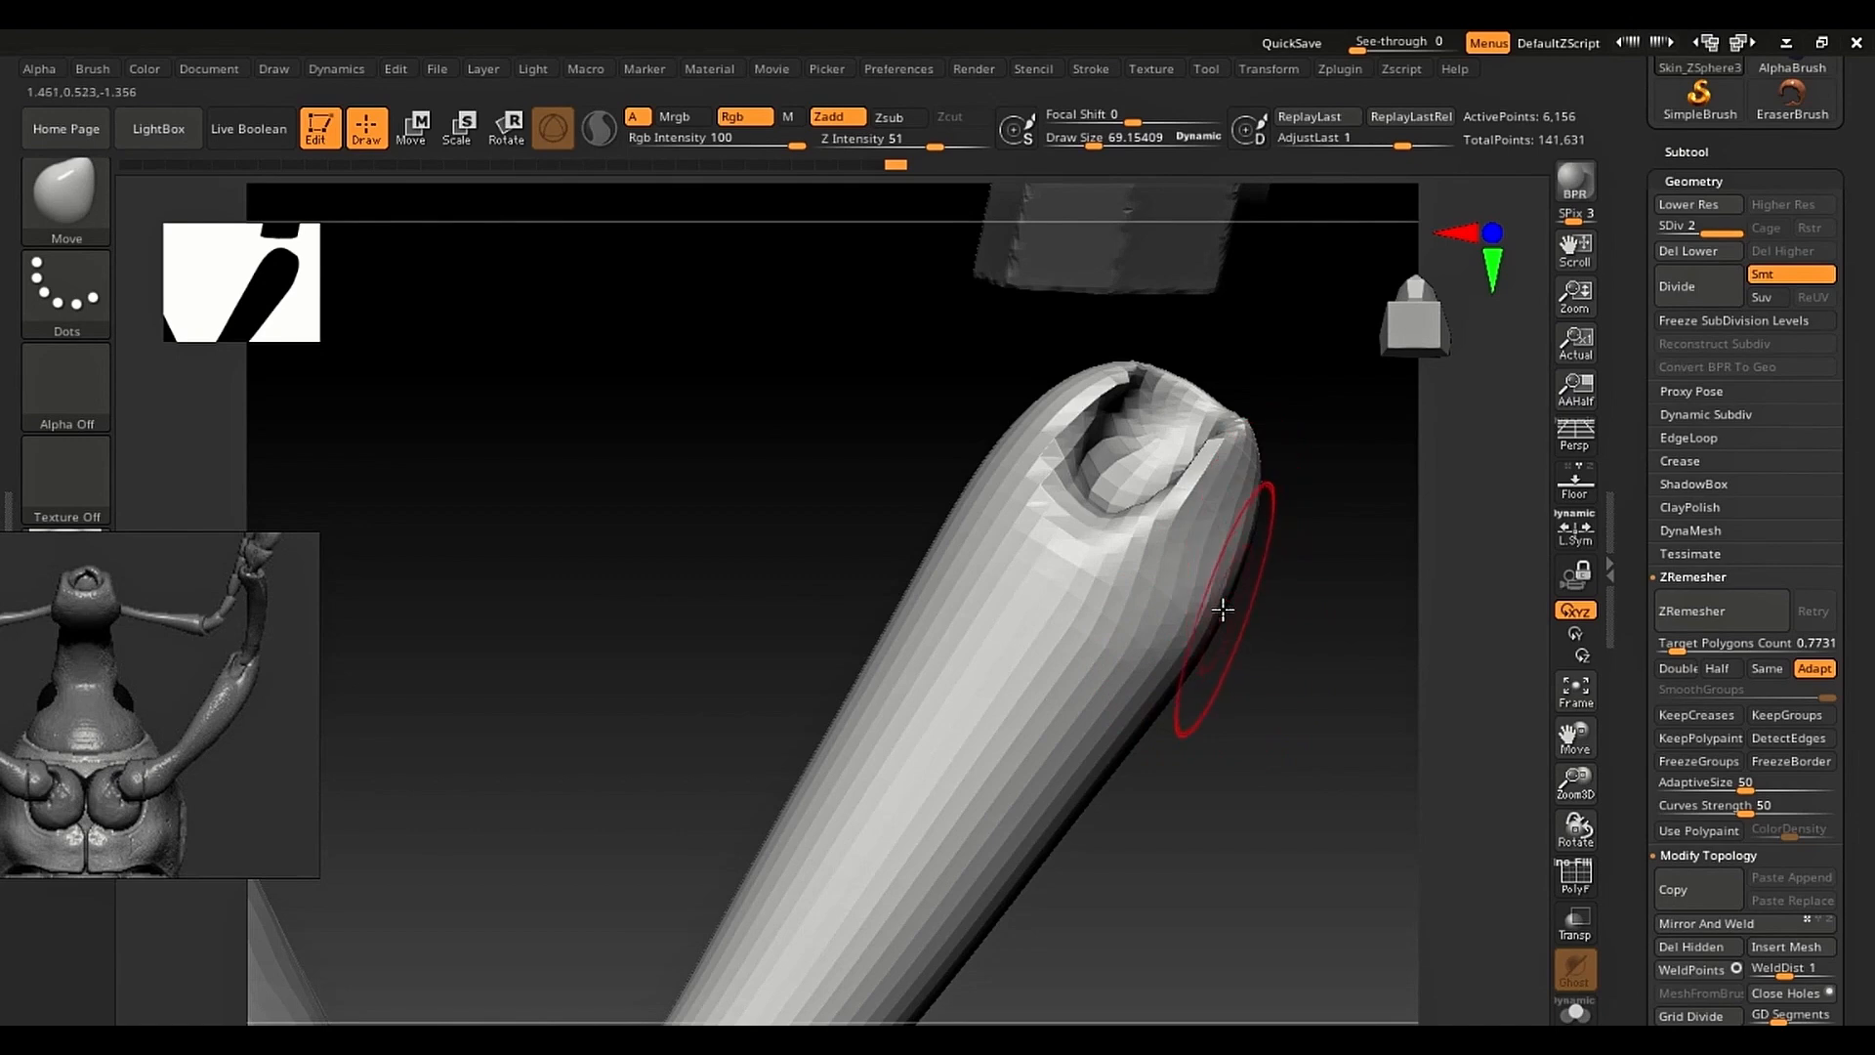
# Step: Adjust the leg contour beside and below the socket with the Move brush at draw sizes about 62 to 124
pyautogui.moveTo(1203, 651); pyautogui.dragTo(1217, 650)
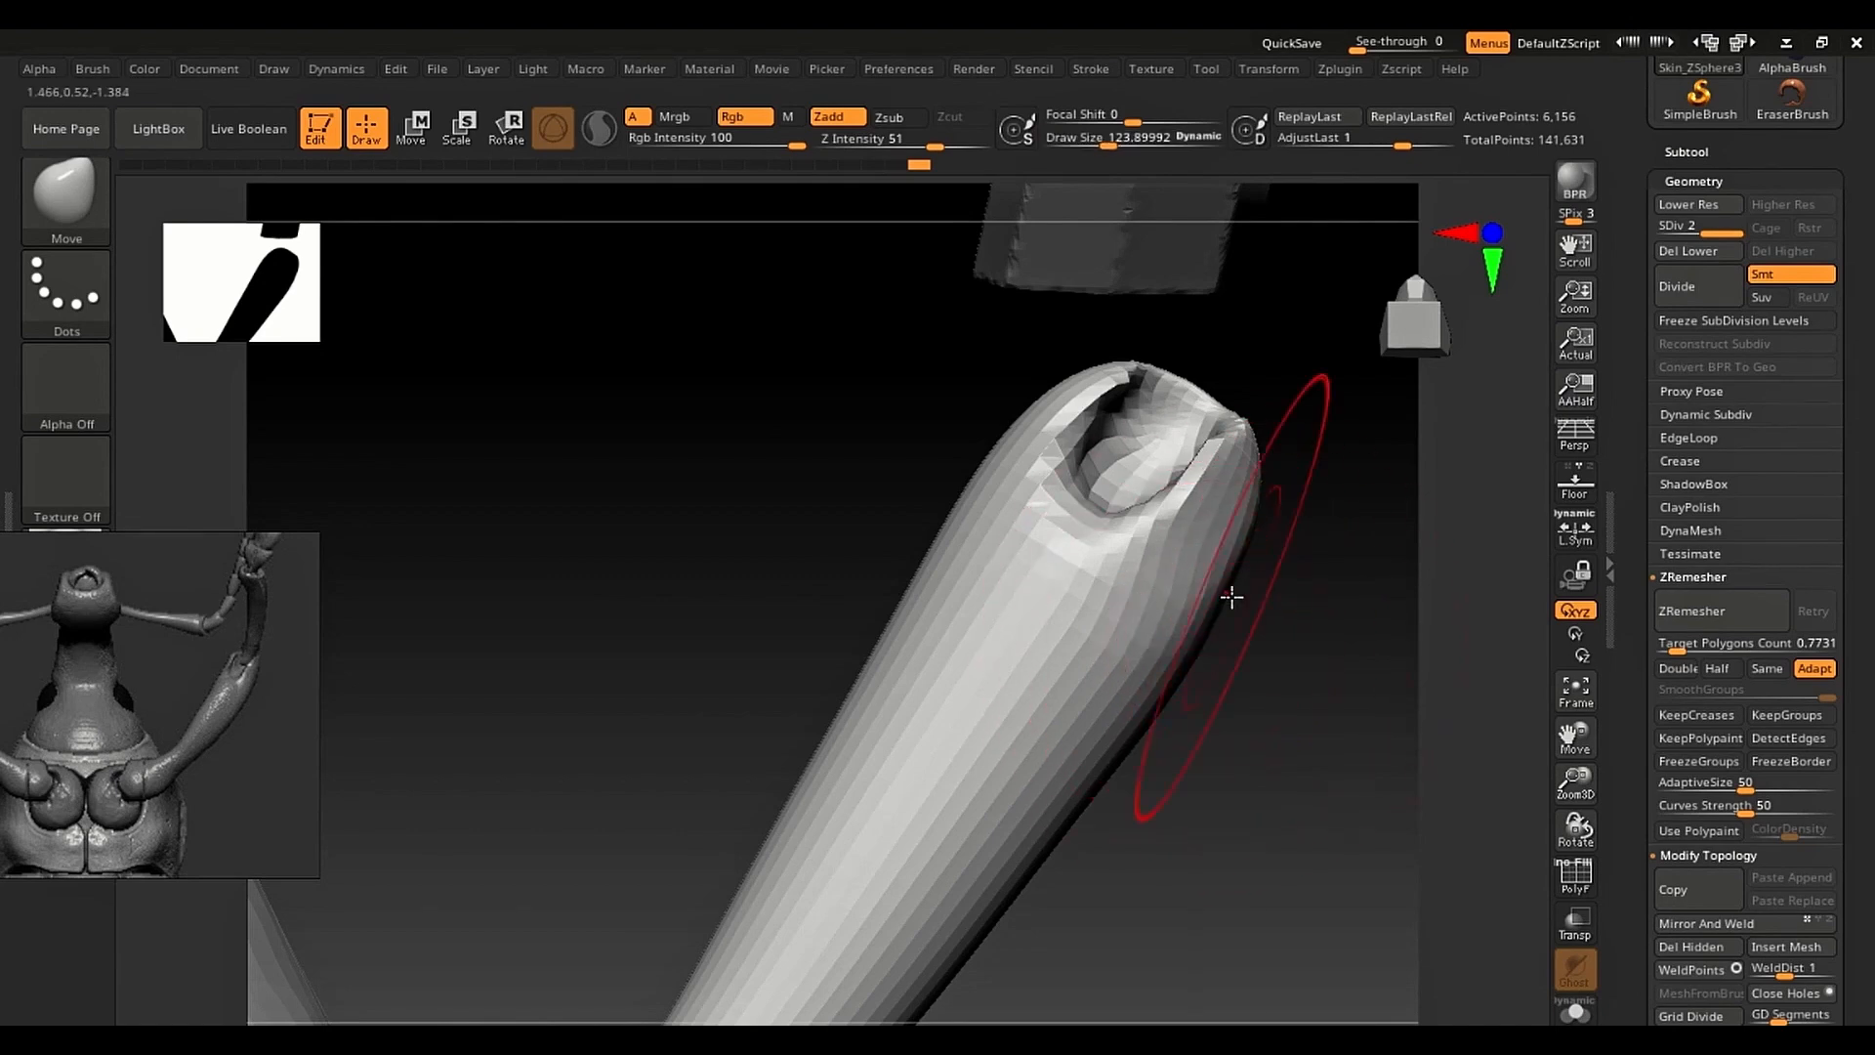
pyautogui.press('s')
pyautogui.moveTo(1267, 524); pyautogui.dragTo(1252, 509)
pyautogui.press('s')
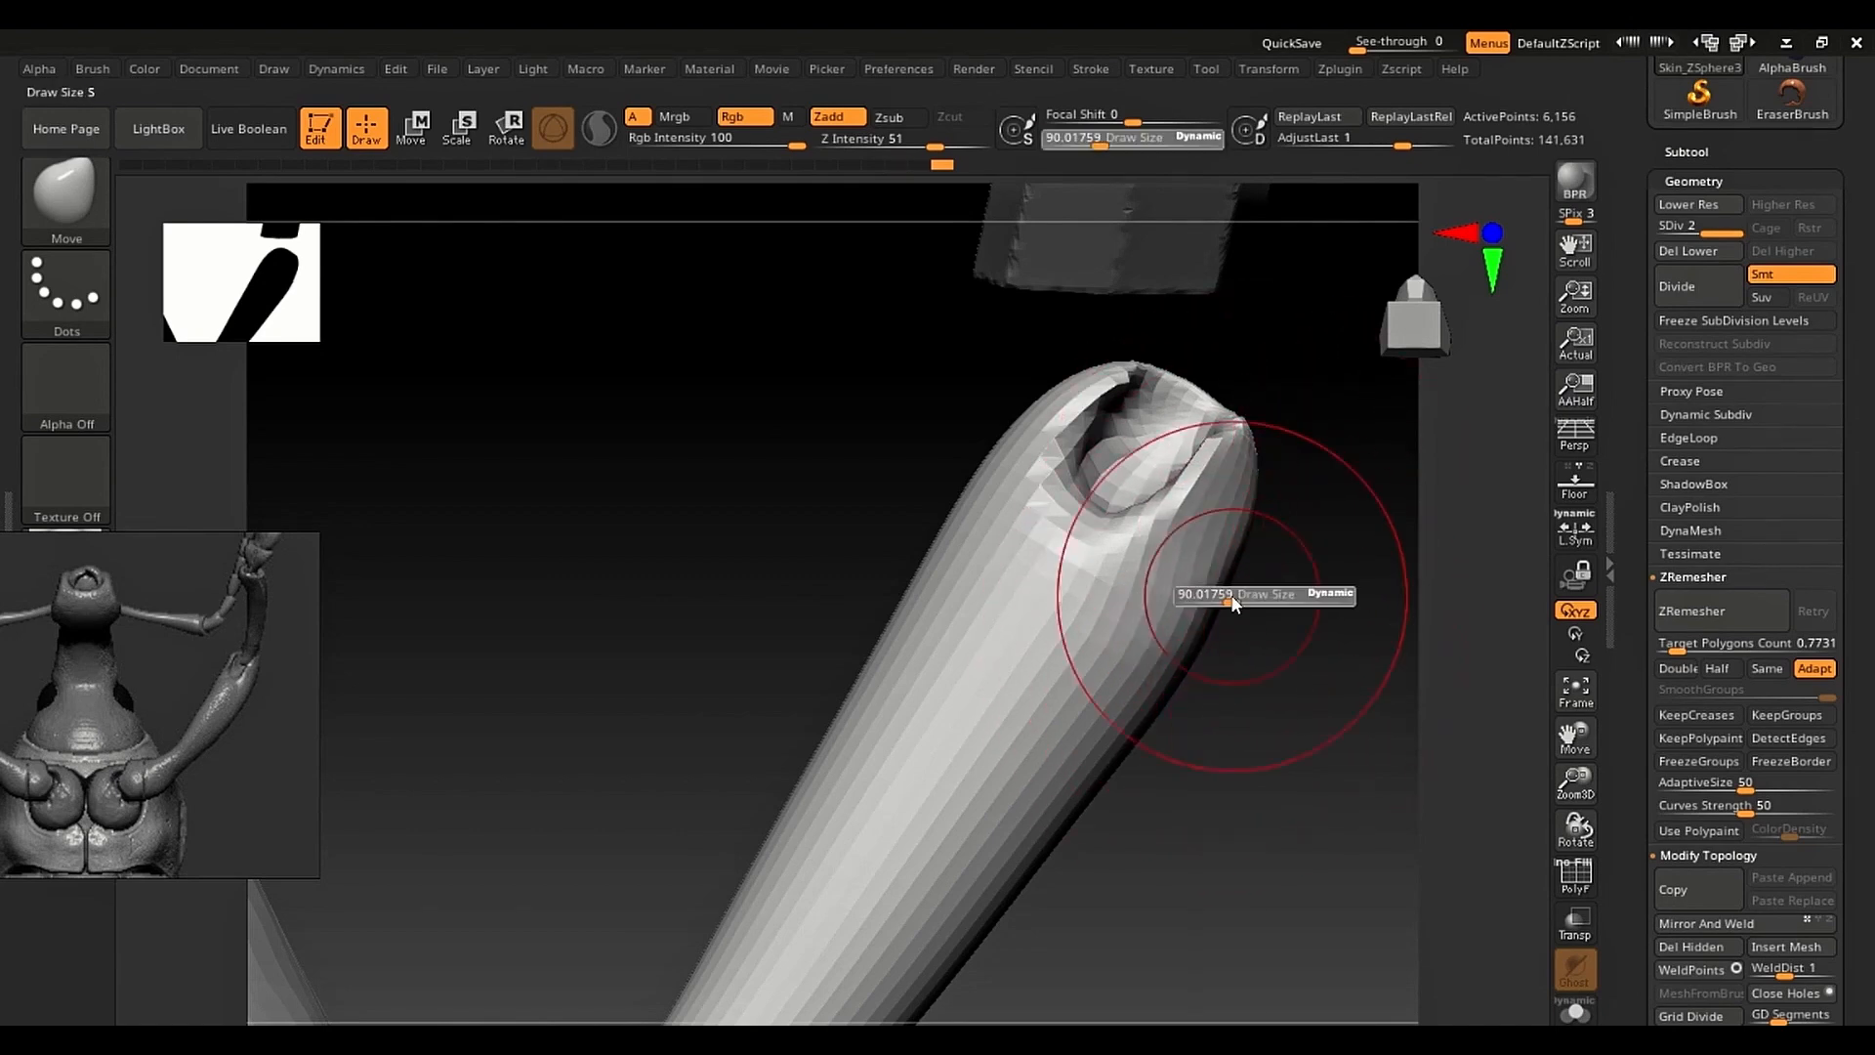
pyautogui.moveTo(1232, 592)
pyautogui.mouseDown()
pyautogui.moveTo(1131, 571)
pyautogui.moveTo(1082, 525)
pyautogui.mouseUp()
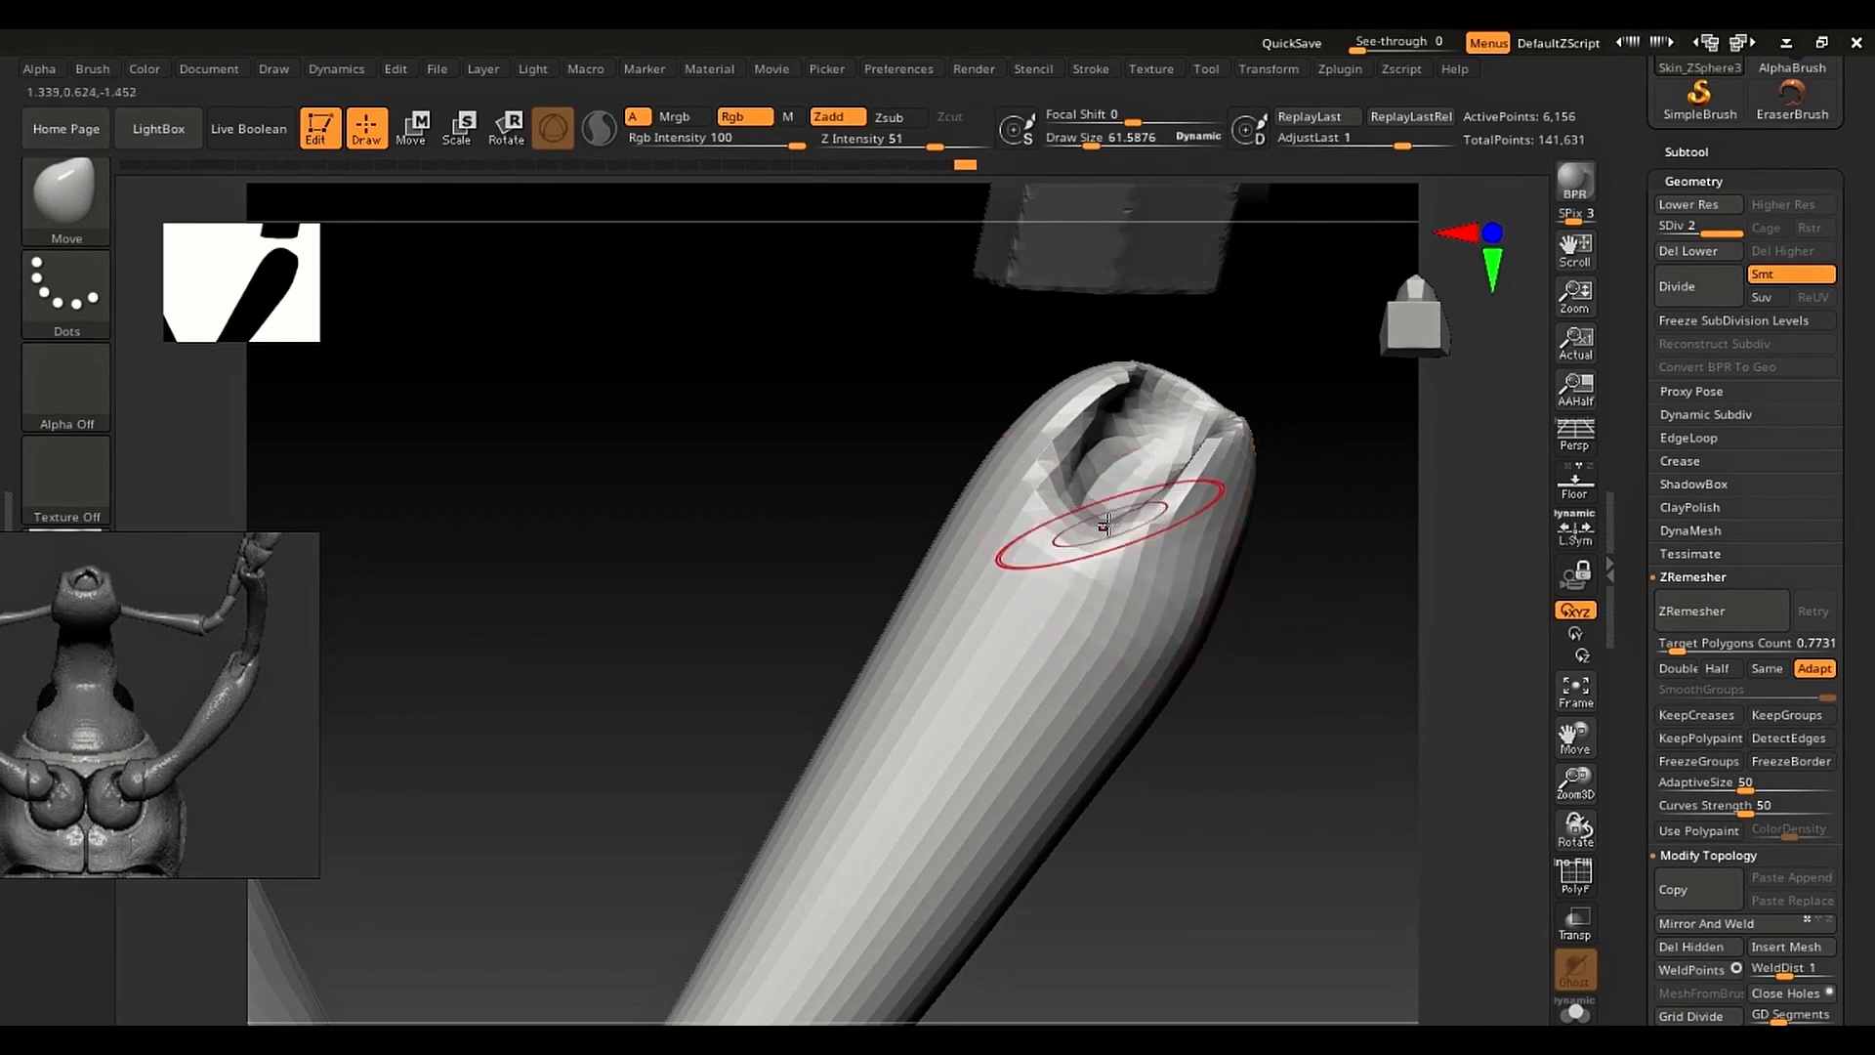
# Step: Compare the inner ends of the front legs with the reference and build them up with ClayBuildup at draw size about 81
pyautogui.keyDown('ctrl'); pyautogui.moveTo(1116, 587); pyautogui.dragTo(947, 690, button='right'); pyautogui.keyUp('ctrl')
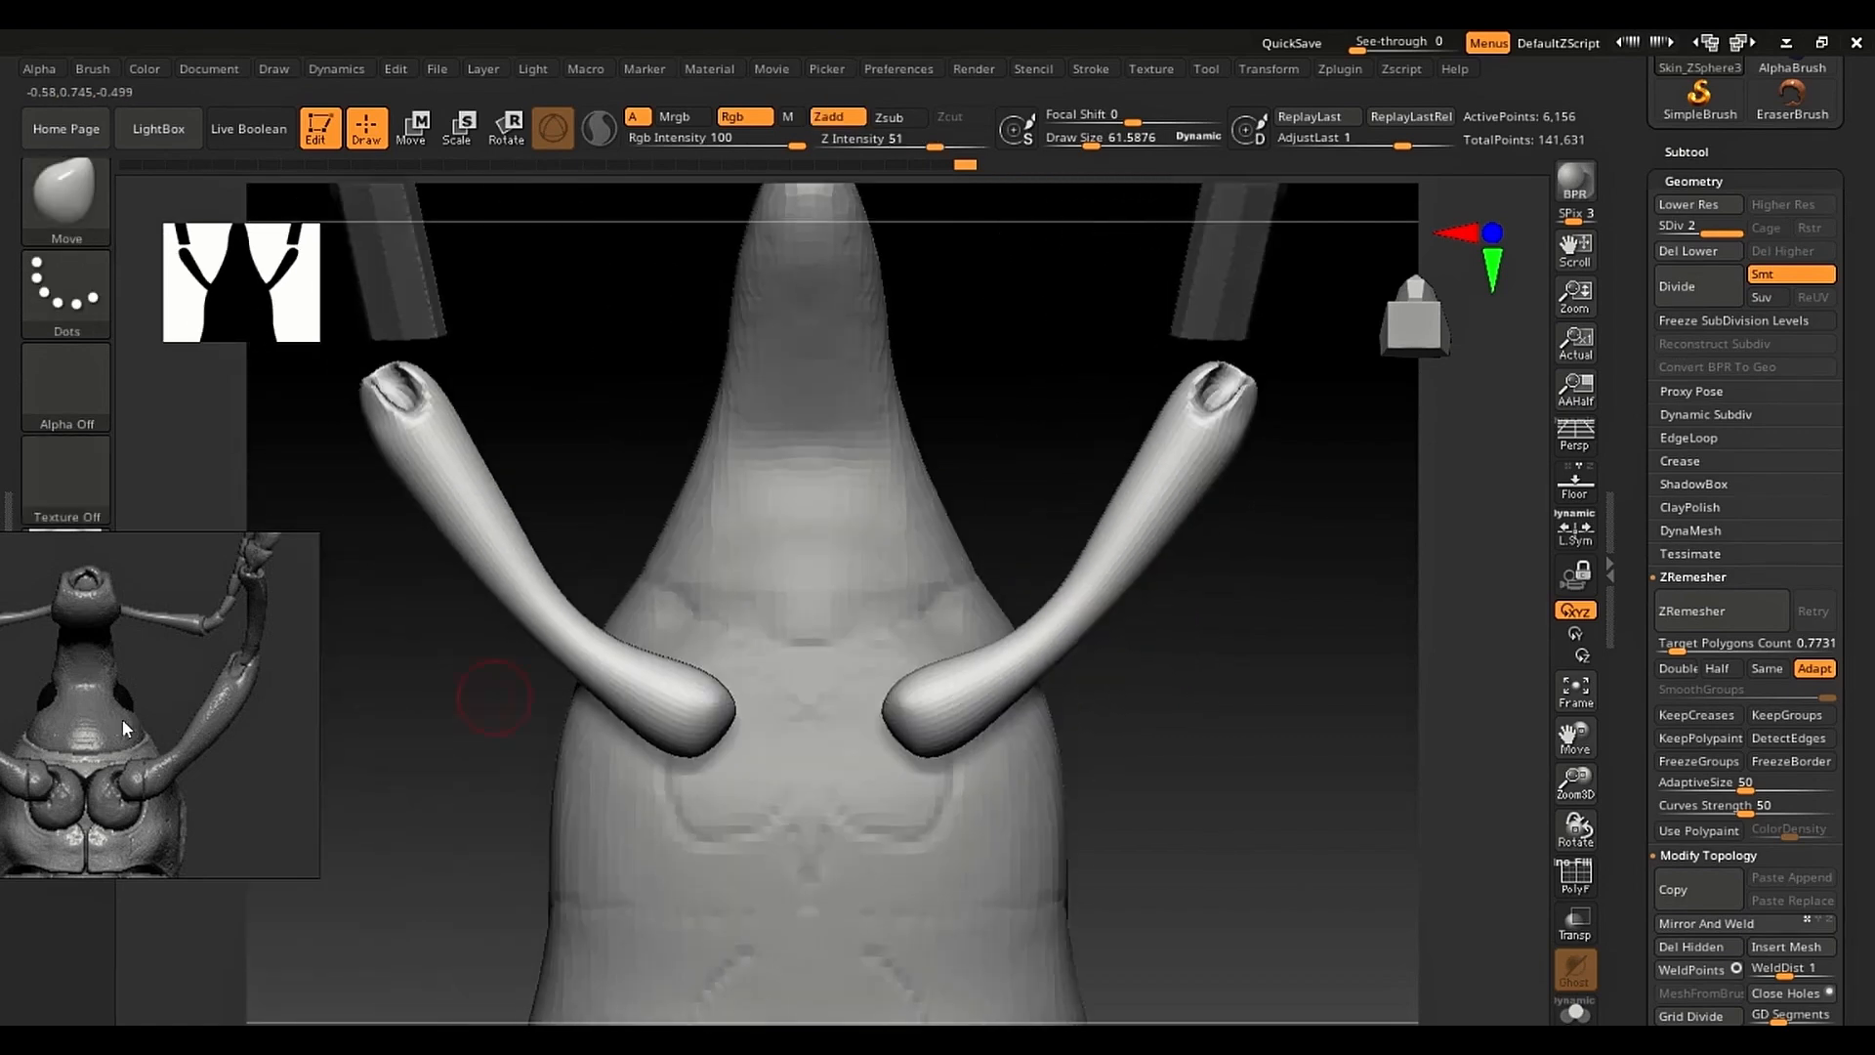
pyautogui.moveTo(167, 761); pyautogui.dragTo(212, 674, button='middle')
pyautogui.scroll(3, 212, 674)
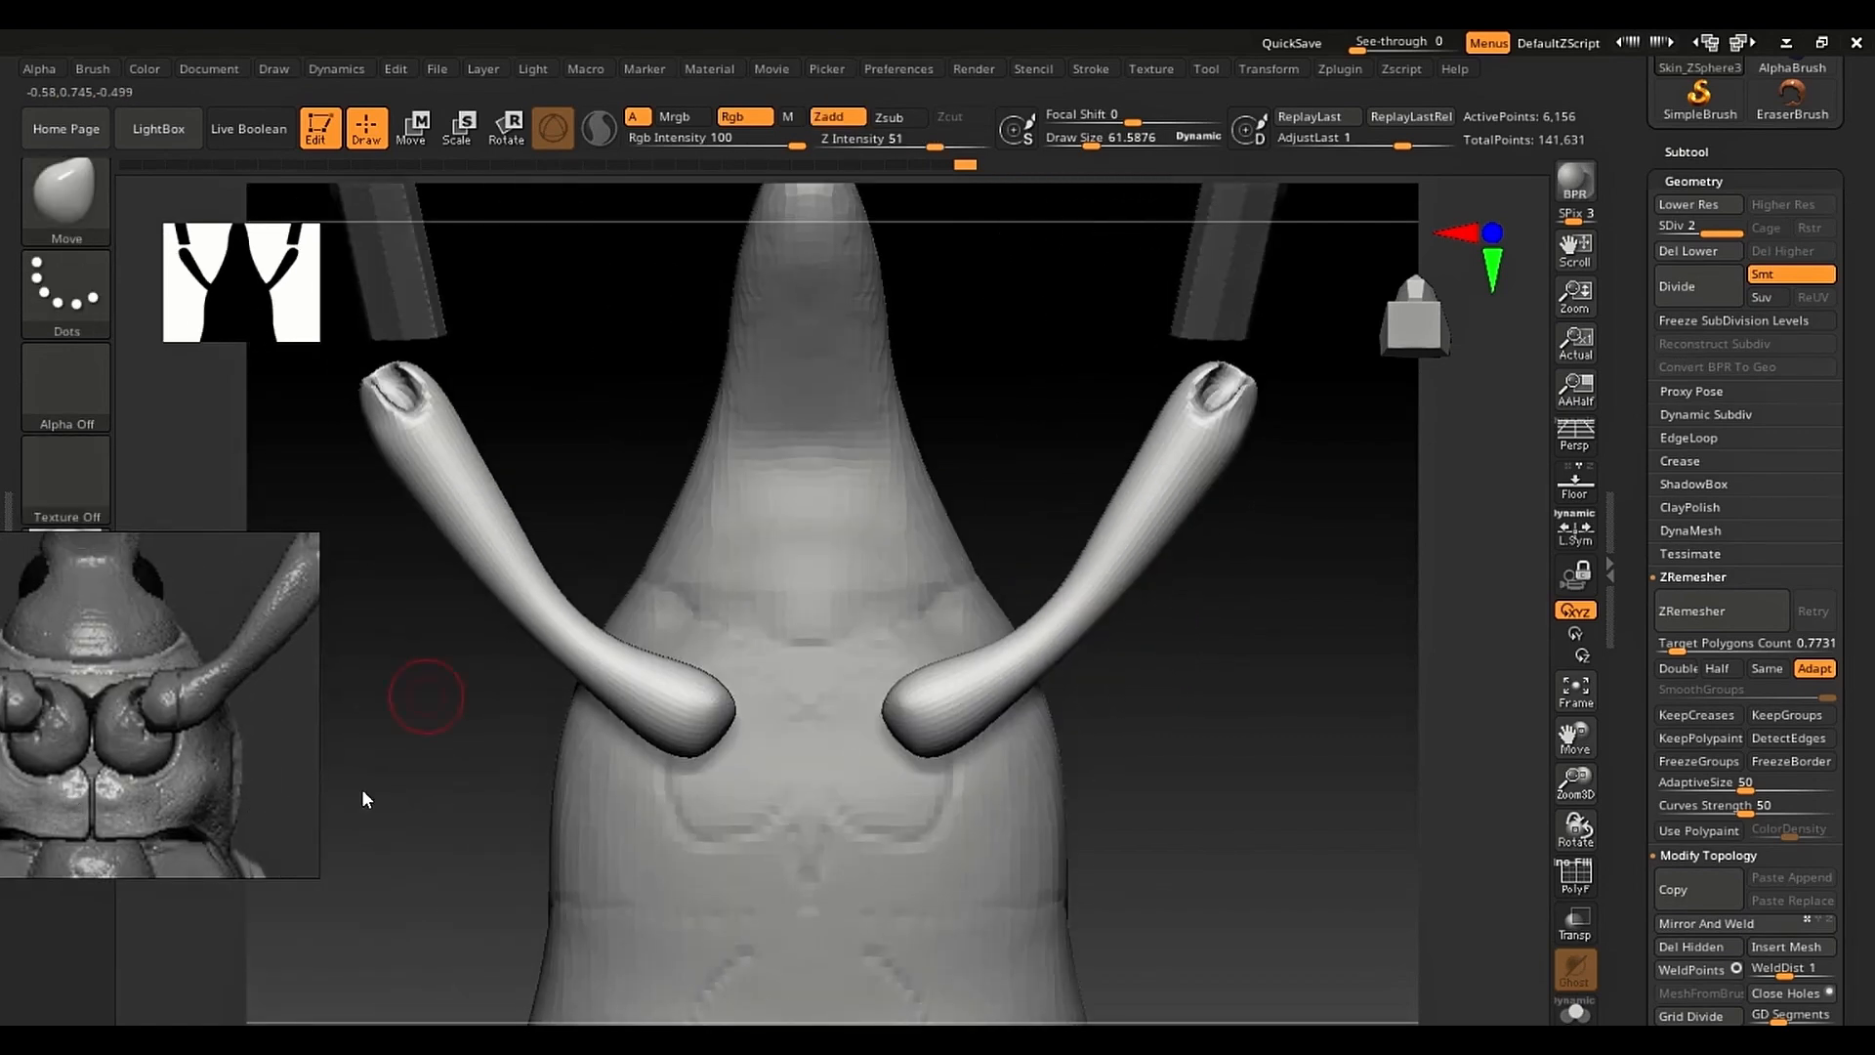
pyautogui.keyDown('ctrl'); pyautogui.moveTo(935, 750); pyautogui.dragTo(905, 725, button='right'); pyautogui.keyUp('ctrl')
pyautogui.press('s')
pyautogui.moveTo(904, 727); pyautogui.dragTo(913, 729)
pyautogui.press('b')
pyautogui.press('c')
pyautogui.press('b')
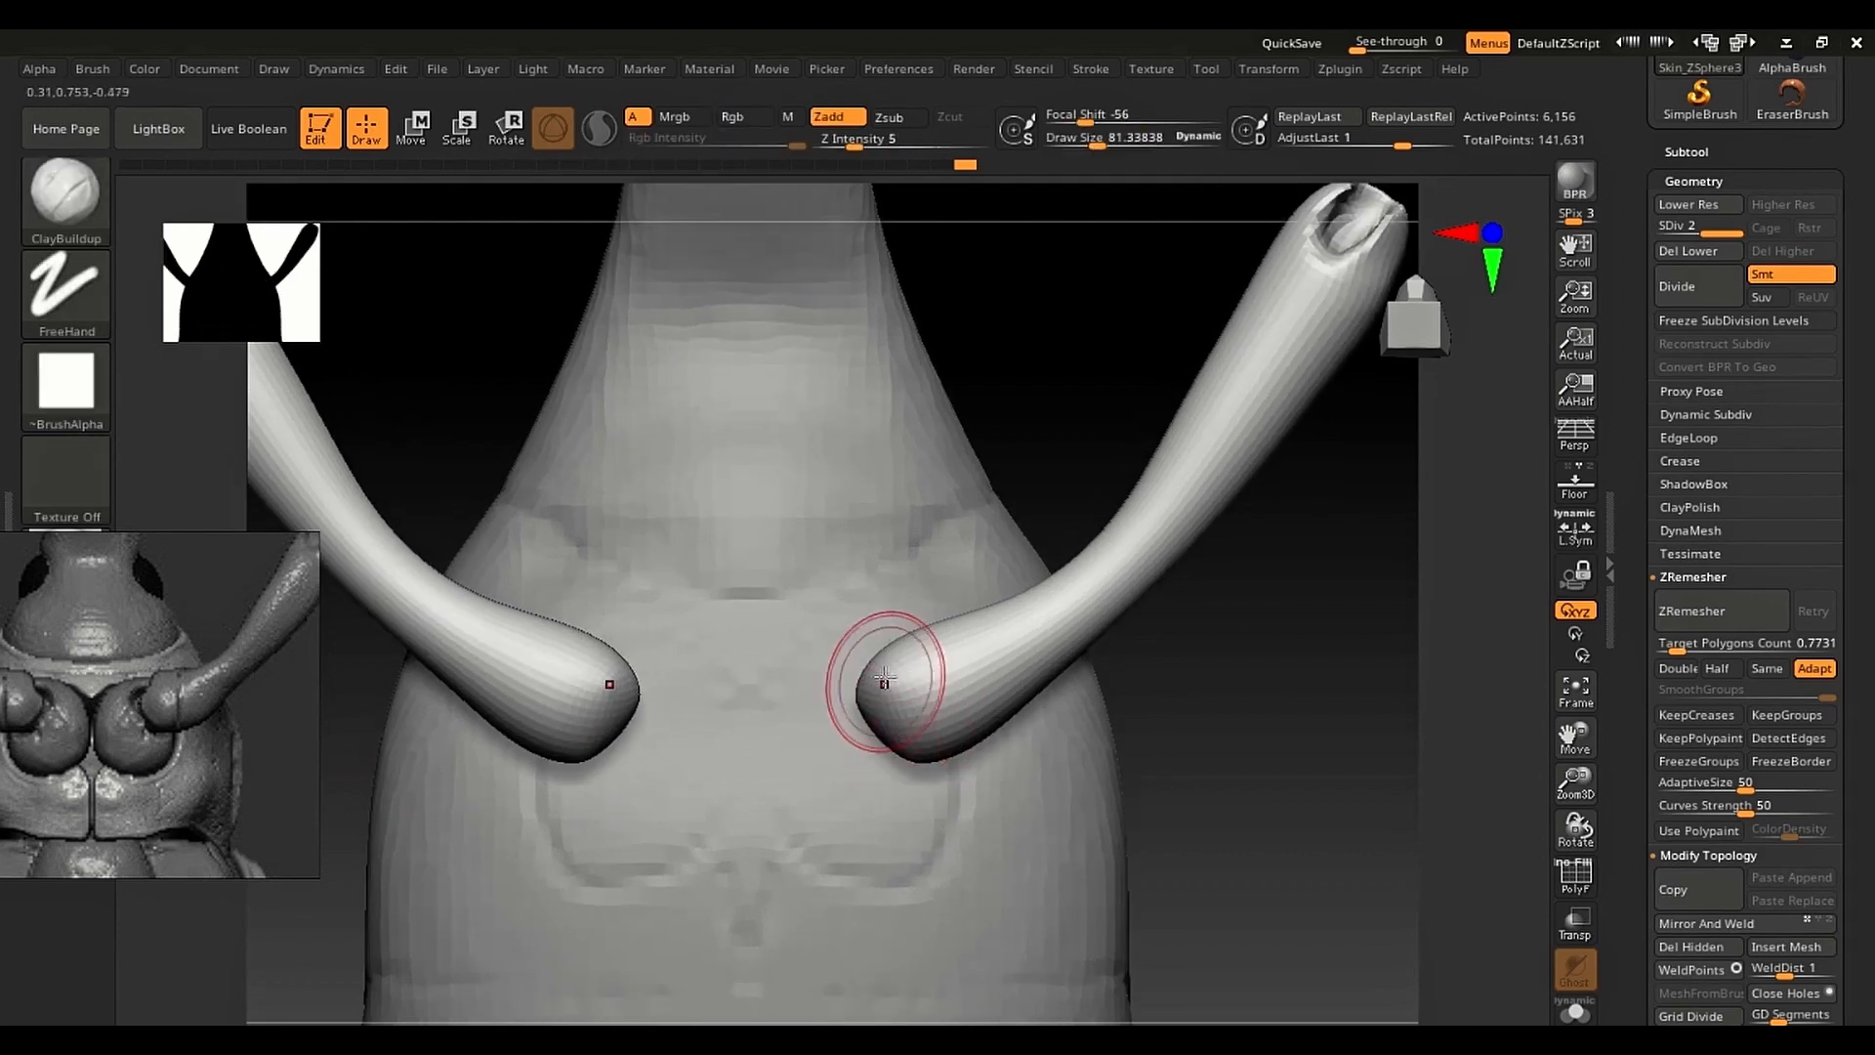
pyautogui.moveTo(892, 655)
pyautogui.mouseDown()
pyautogui.moveTo(879, 723)
pyautogui.moveTo(1003, 735)
pyautogui.mouseUp()
# Step: Round the inner ends of the front leg segments with the Move brush at draw size about 140, stepping back the last strokes
pyautogui.press('b')
pyautogui.press('m')
pyautogui.press('v')
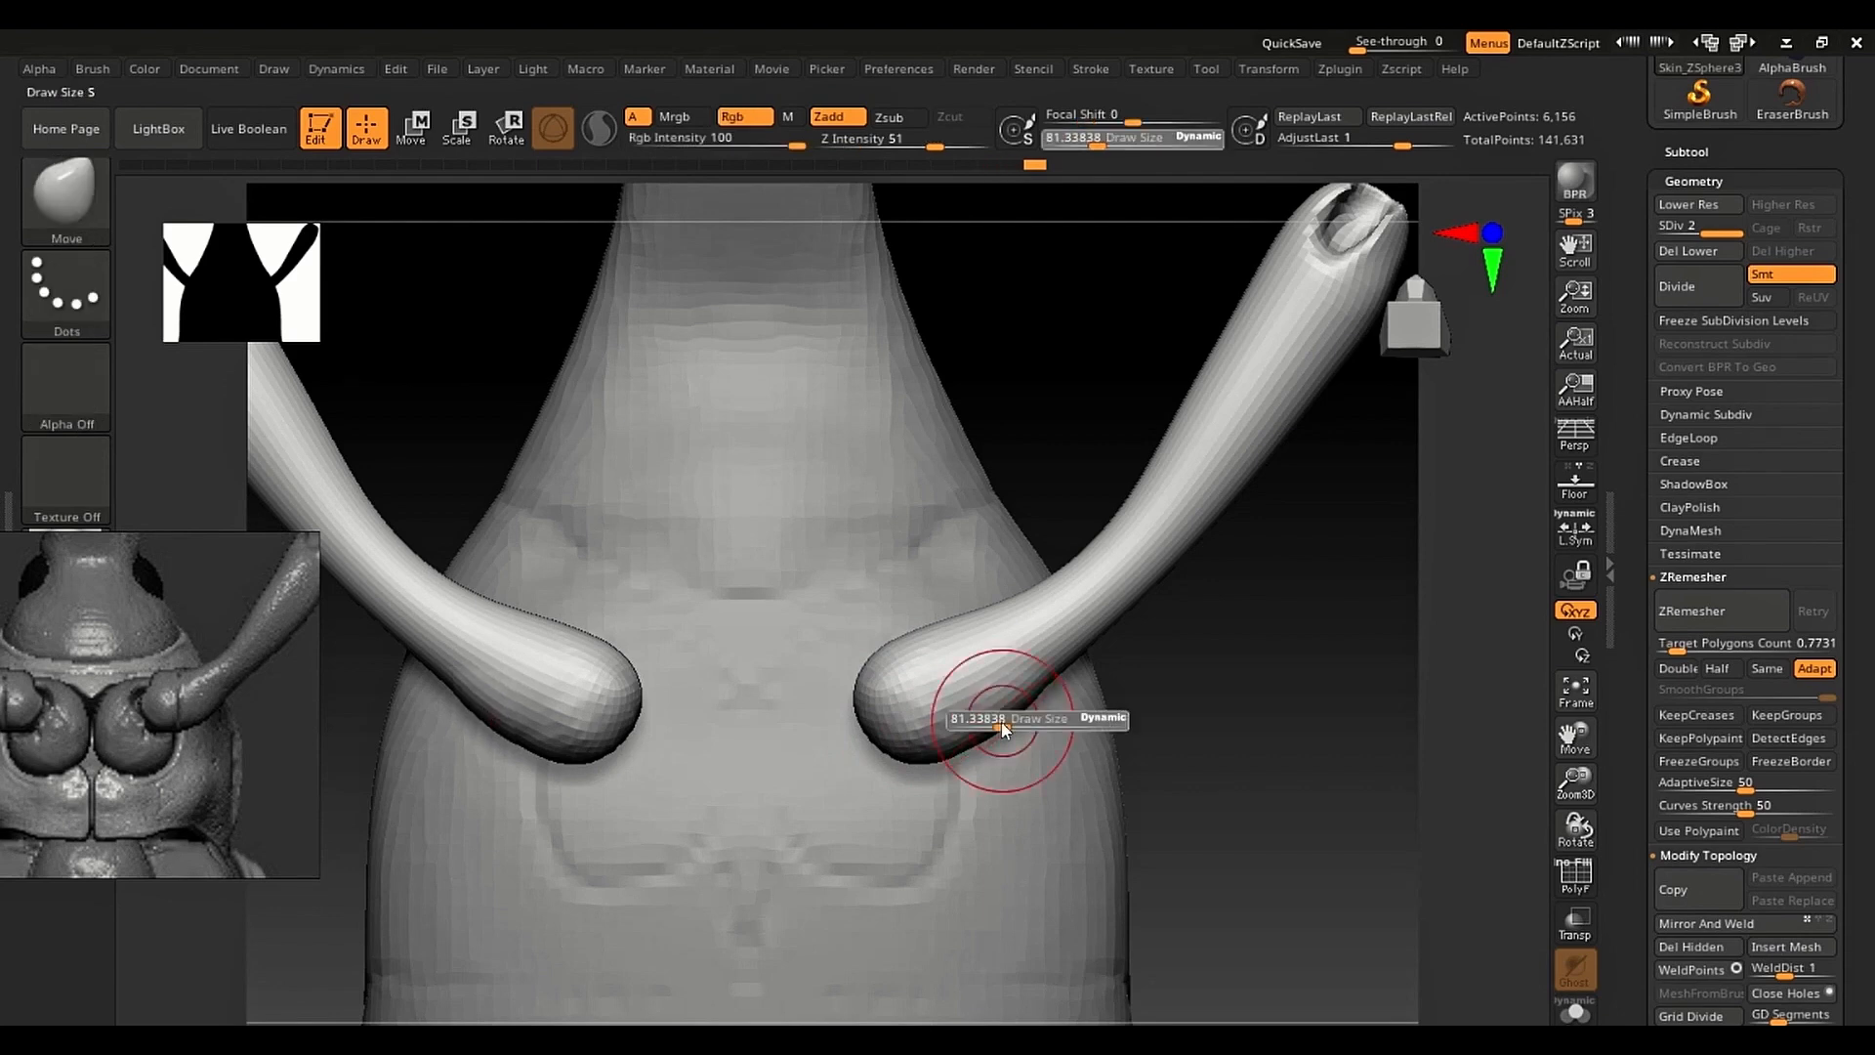
pyautogui.moveTo(1019, 711); pyautogui.dragTo(969, 741)
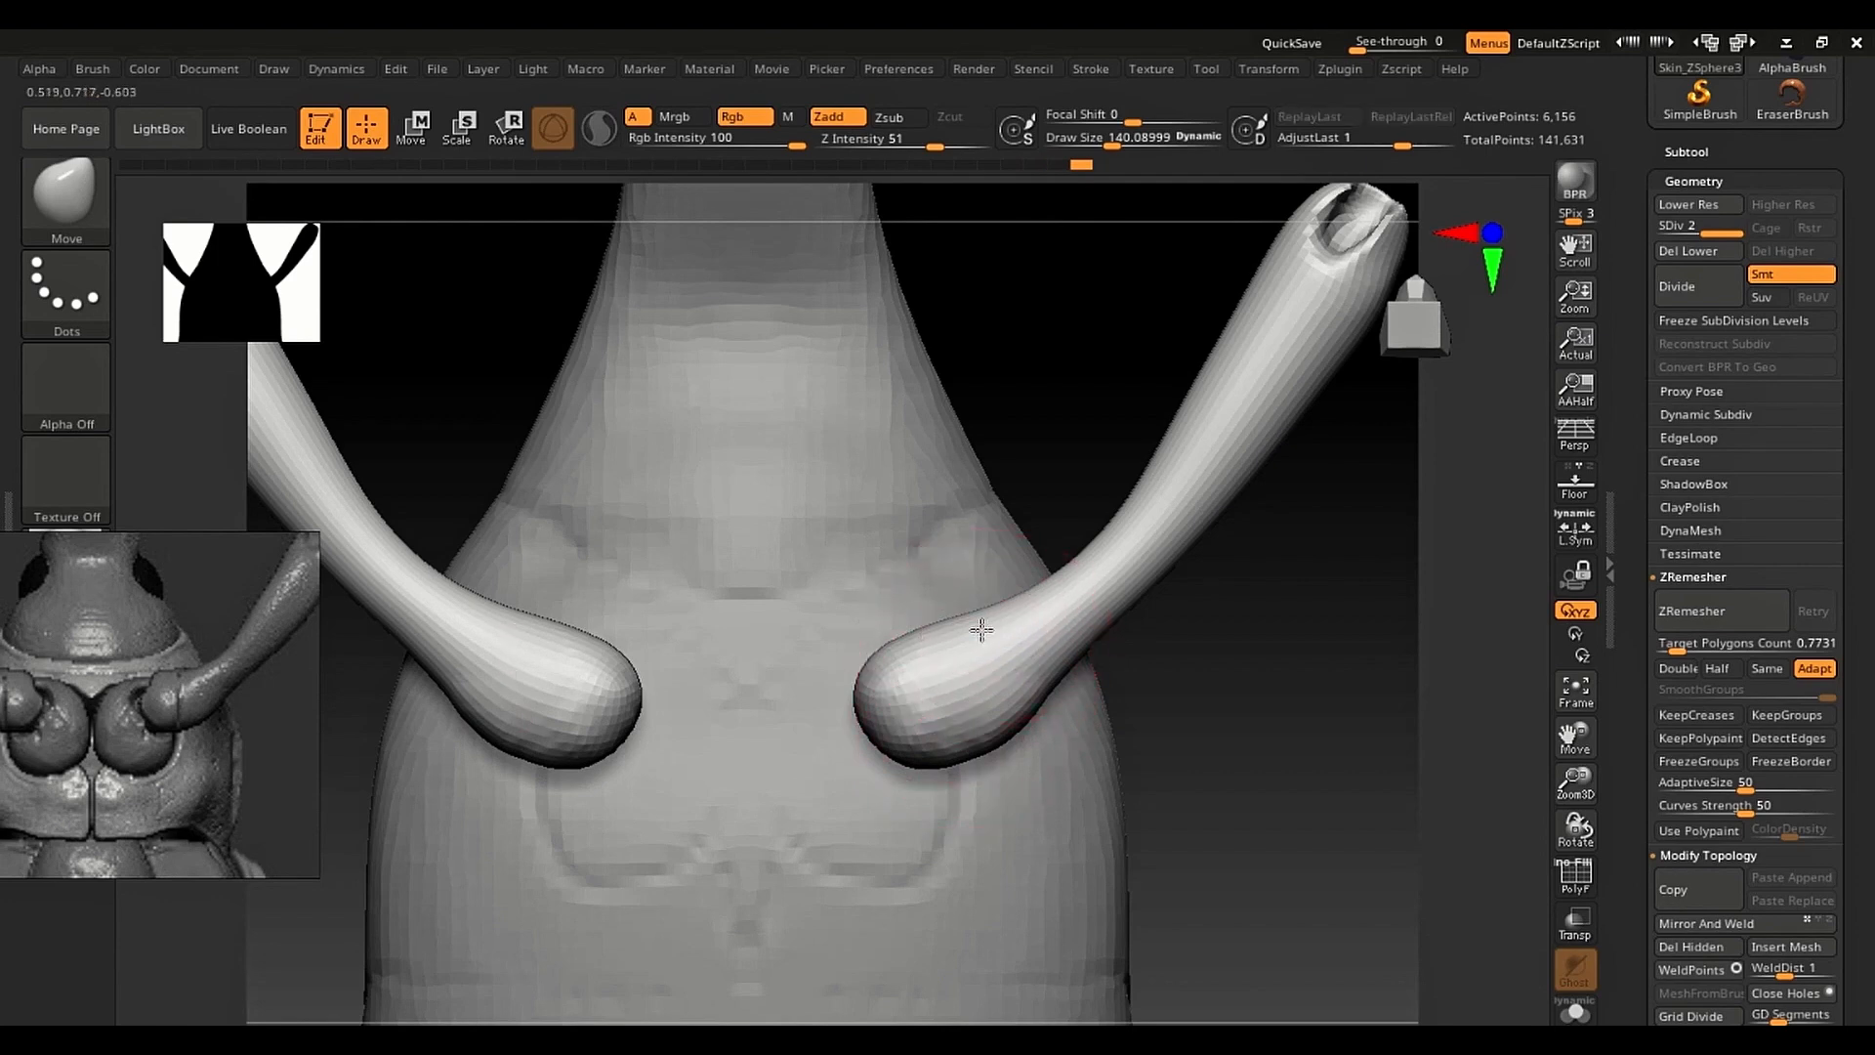
pyautogui.moveTo(891, 648); pyautogui.dragTo(882, 637)
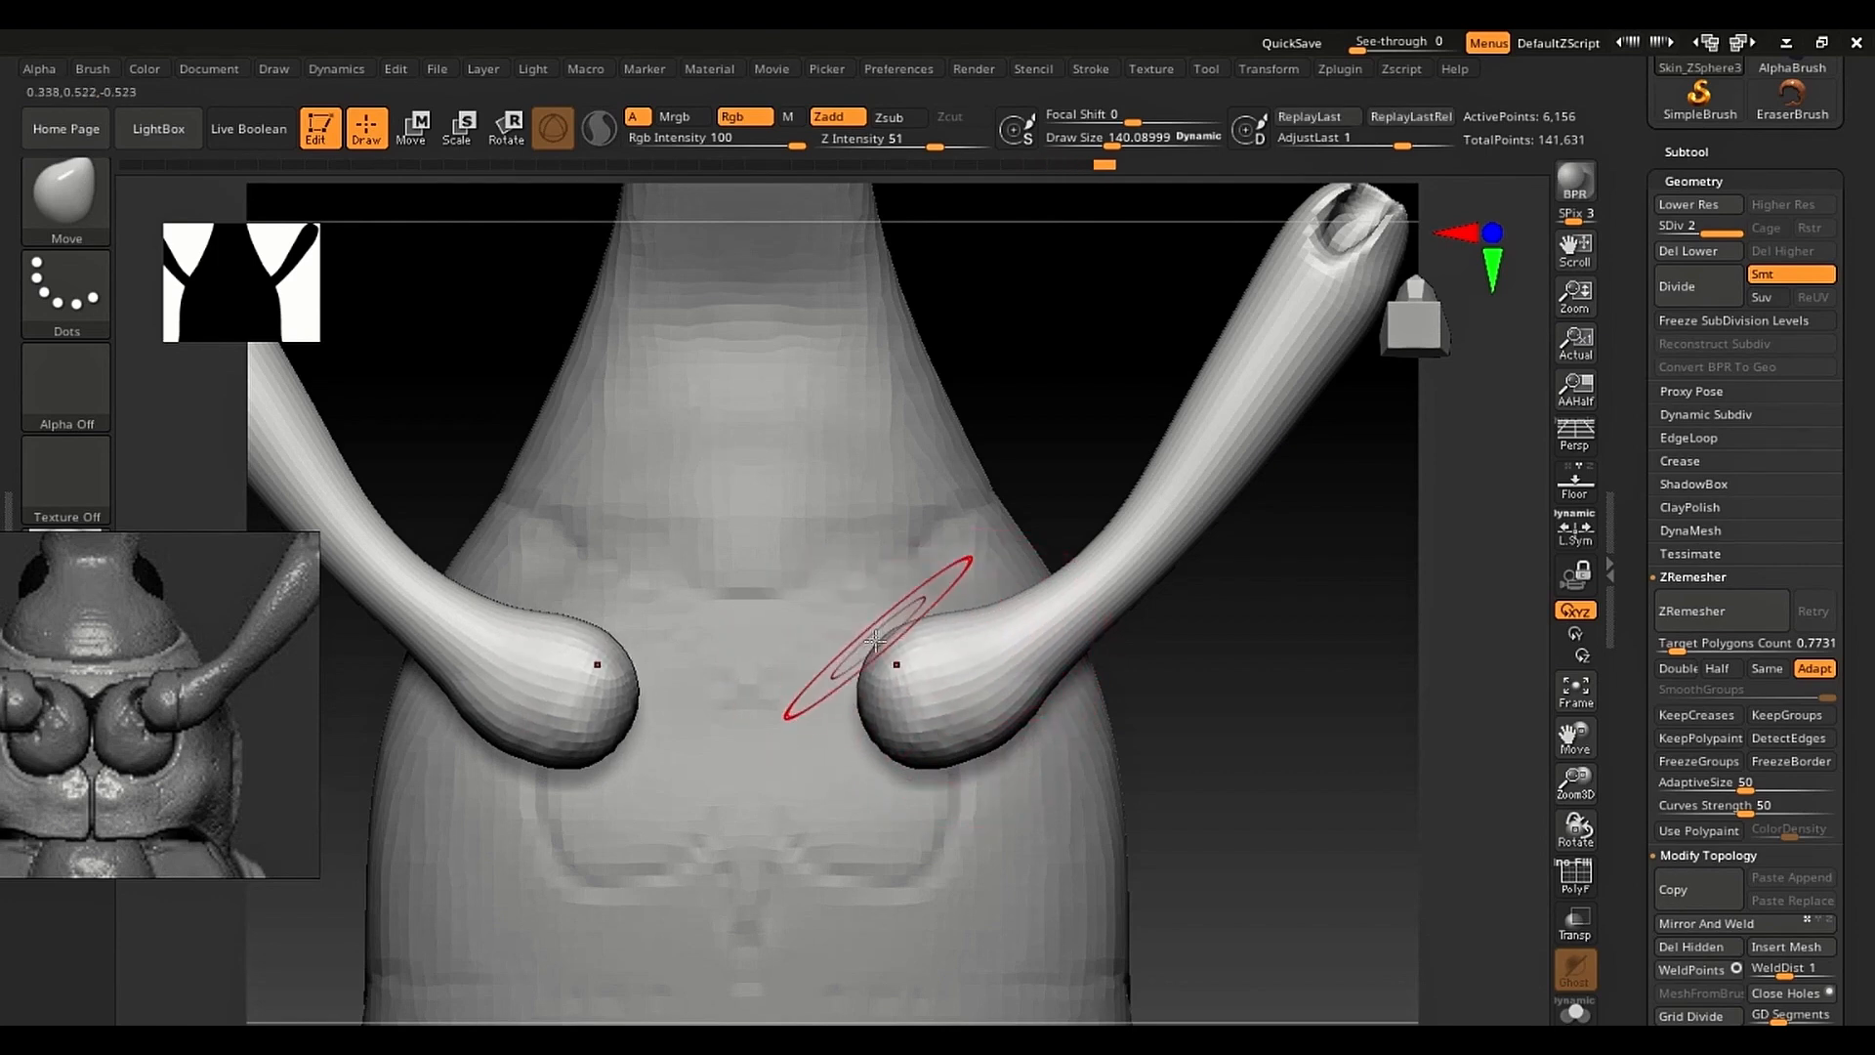
pyautogui.hotkey('ctrl', 'z')
pyautogui.hotkey('ctrl', 'z')
pyautogui.hotkey('ctrl', 'z')
pyautogui.hotkey('ctrl', 'shift', 'z')
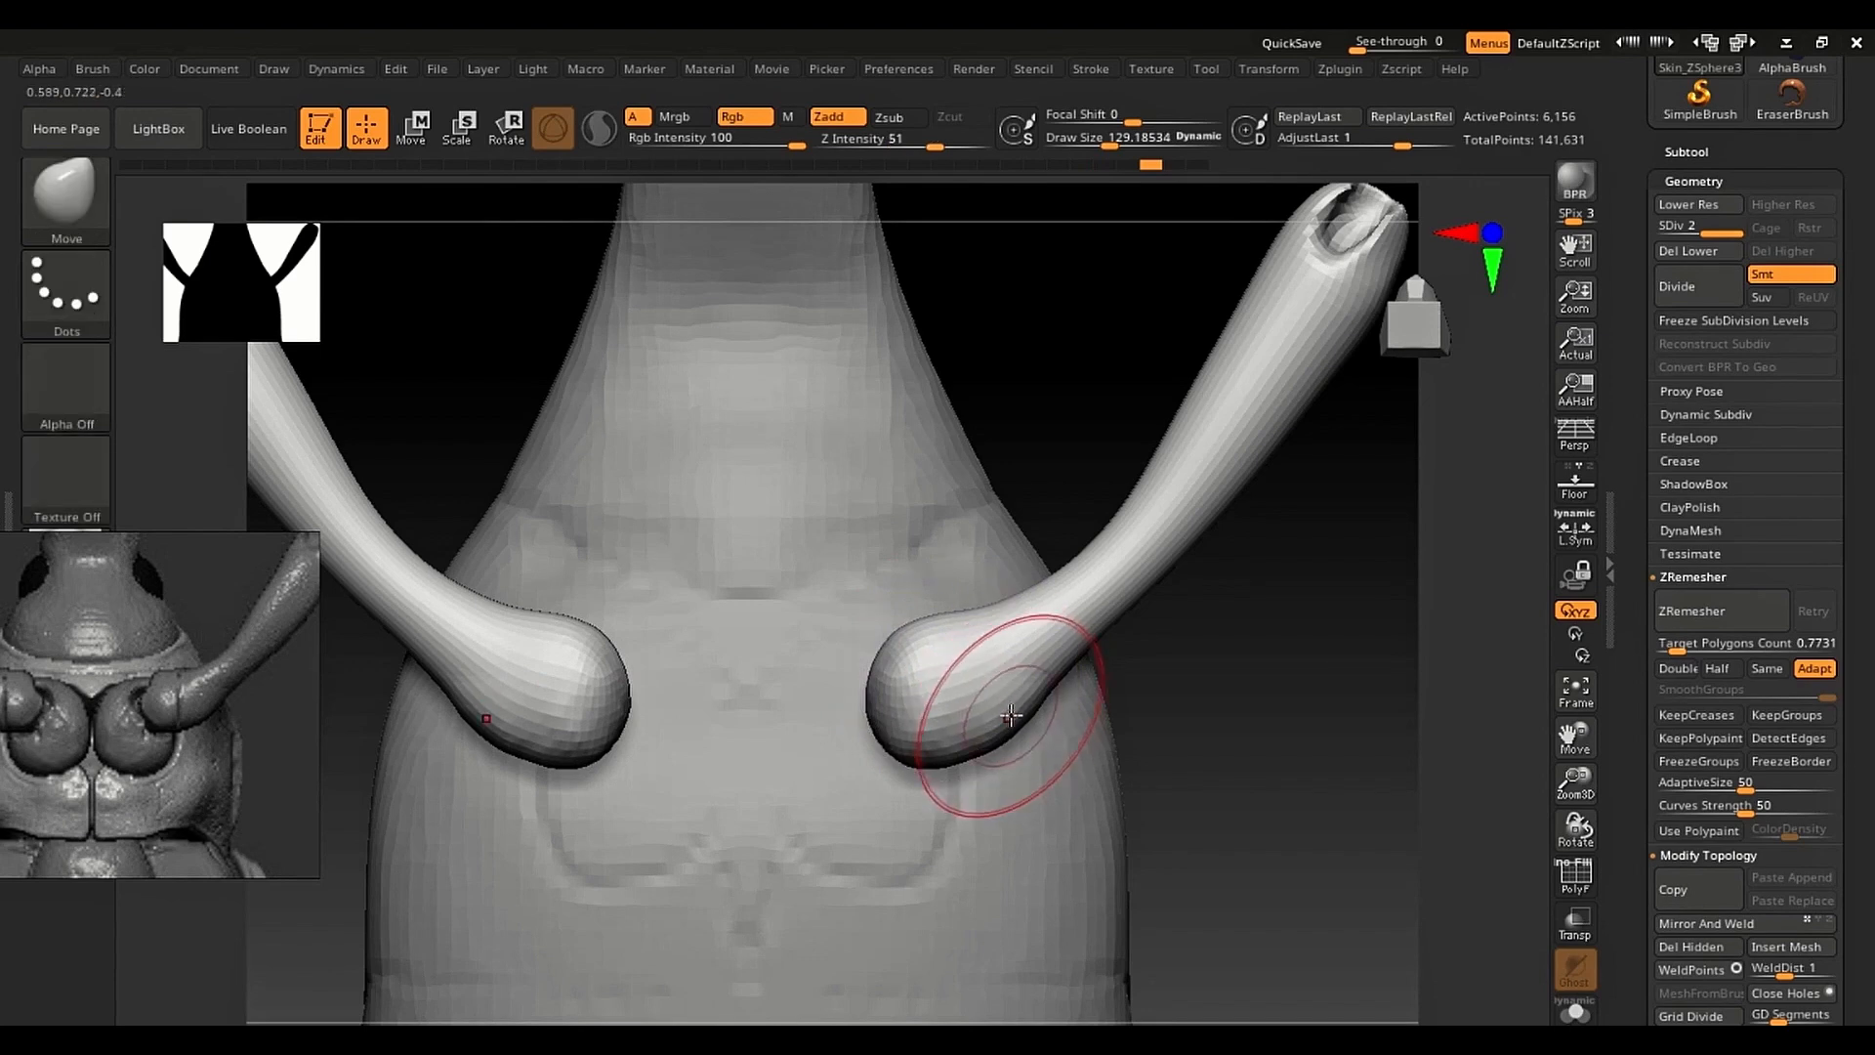
# Step: Adjust the underside of the inner leg ends and smooth the surface at draw size about 129, then reduce it to about 99
pyautogui.moveTo(1040, 693); pyautogui.dragTo(986, 680)
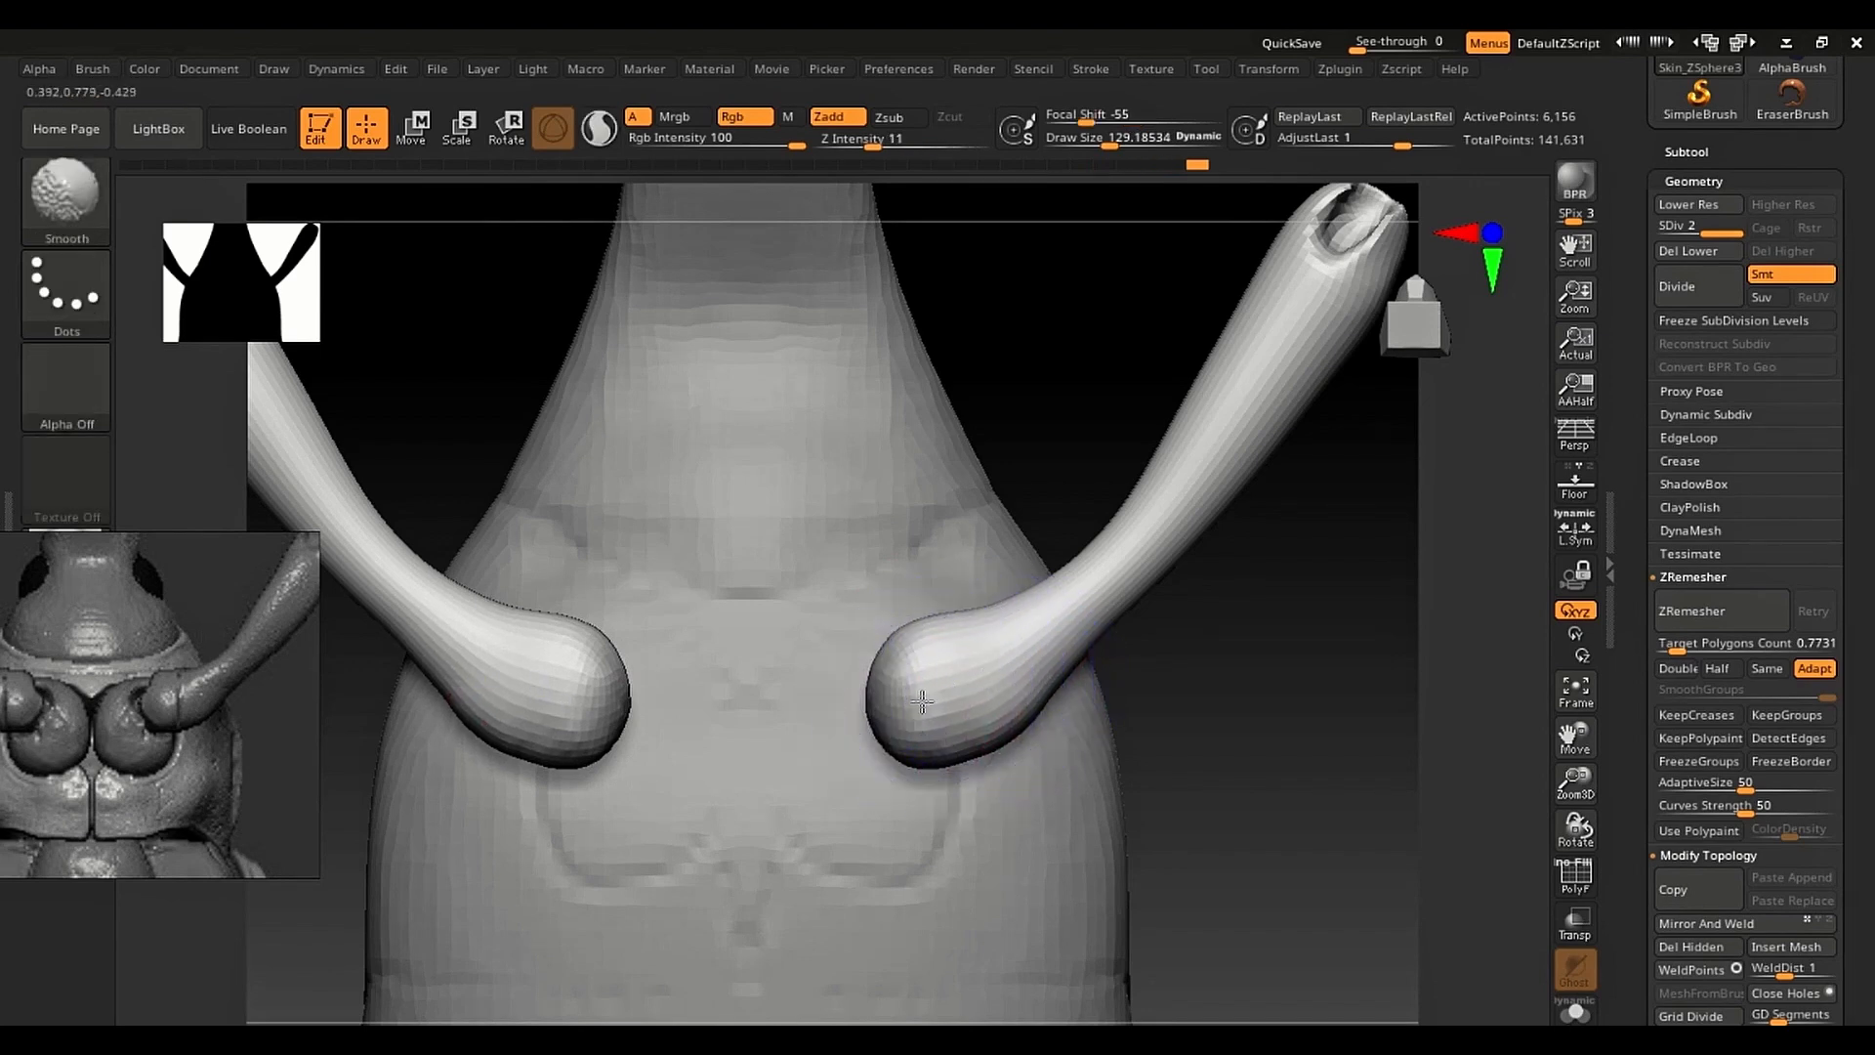
pyautogui.press('s')
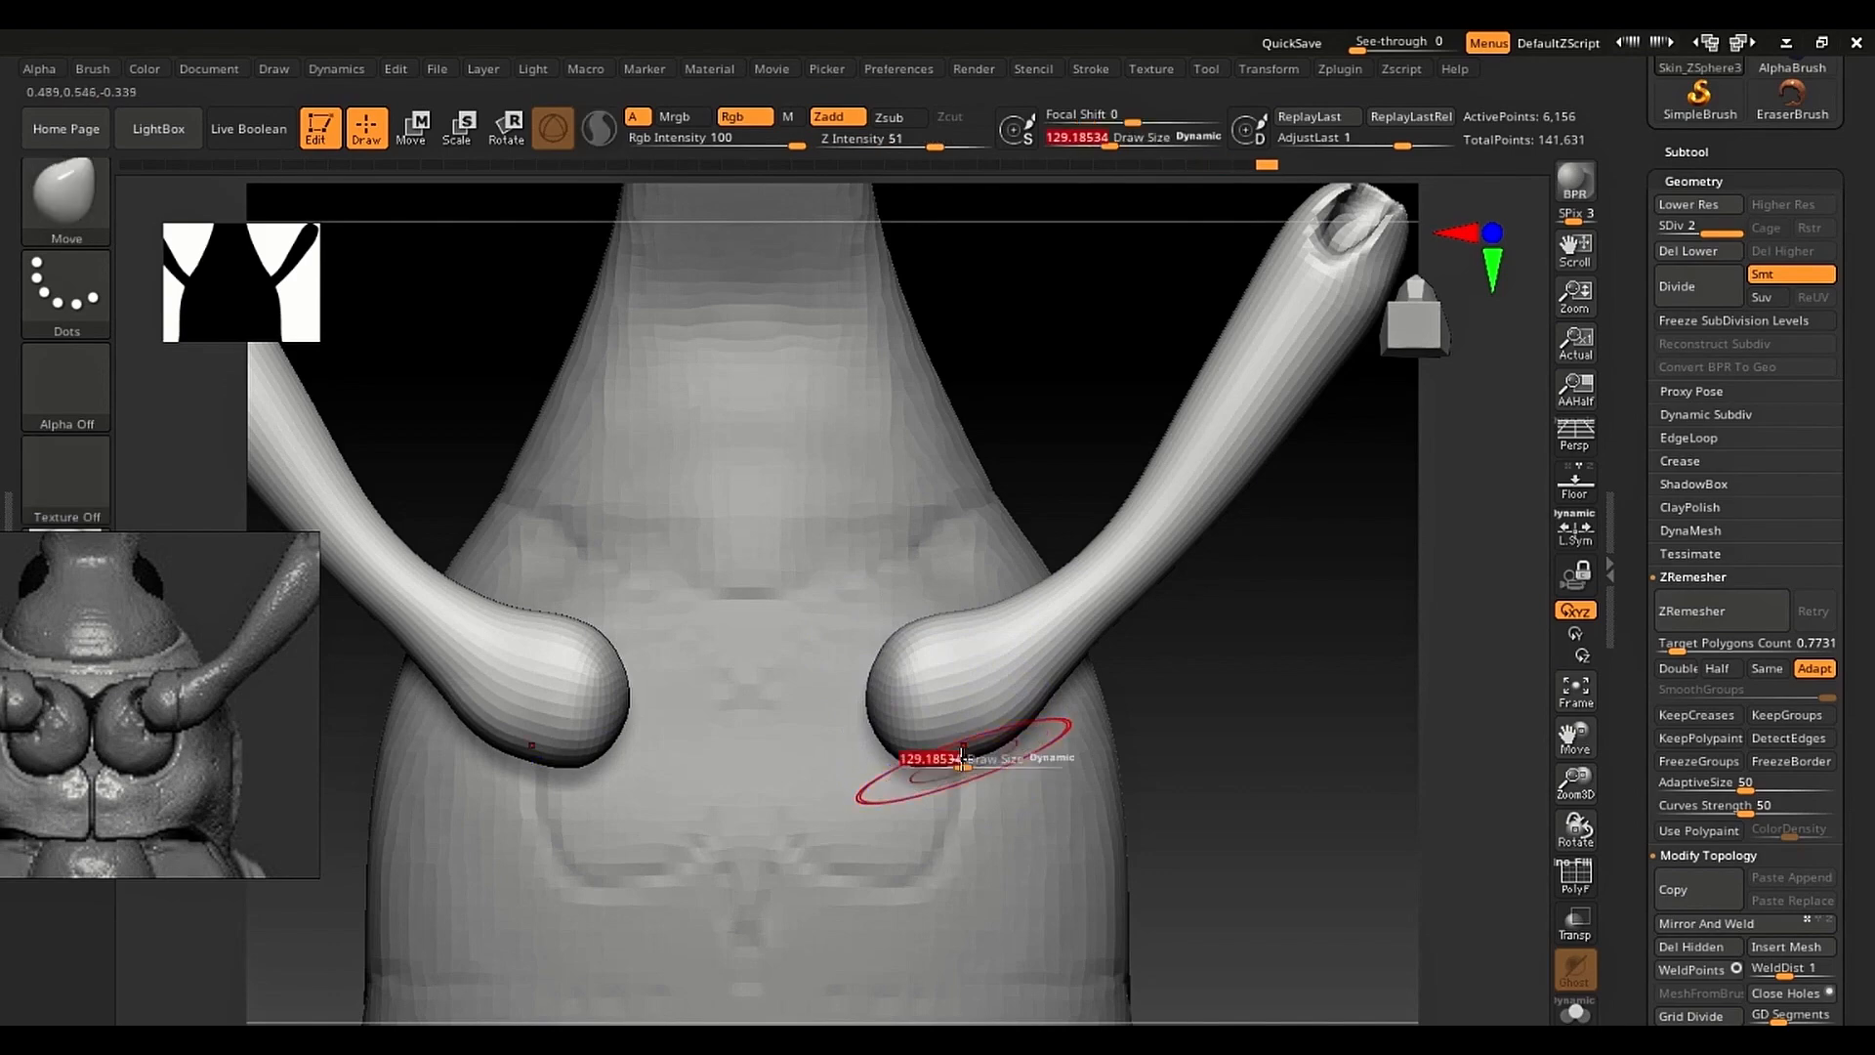
pyautogui.moveTo(965, 757); pyautogui.dragTo(957, 757)
# Step: Thicken the front leg segments with the Inflat brush at draw size about 215 and smooth them toward the sockets
pyautogui.moveTo(952, 753)
pyautogui.keyDown('ctrl'); pyautogui.mouseDown(button='right')
pyautogui.moveTo(884, 825)
pyautogui.moveTo(848, 783)
pyautogui.moveTo(828, 851)
pyautogui.moveTo(934, 793)
pyautogui.mouseUp(button='right'); pyautogui.keyUp('ctrl')
pyautogui.press('b')
pyautogui.press('i')
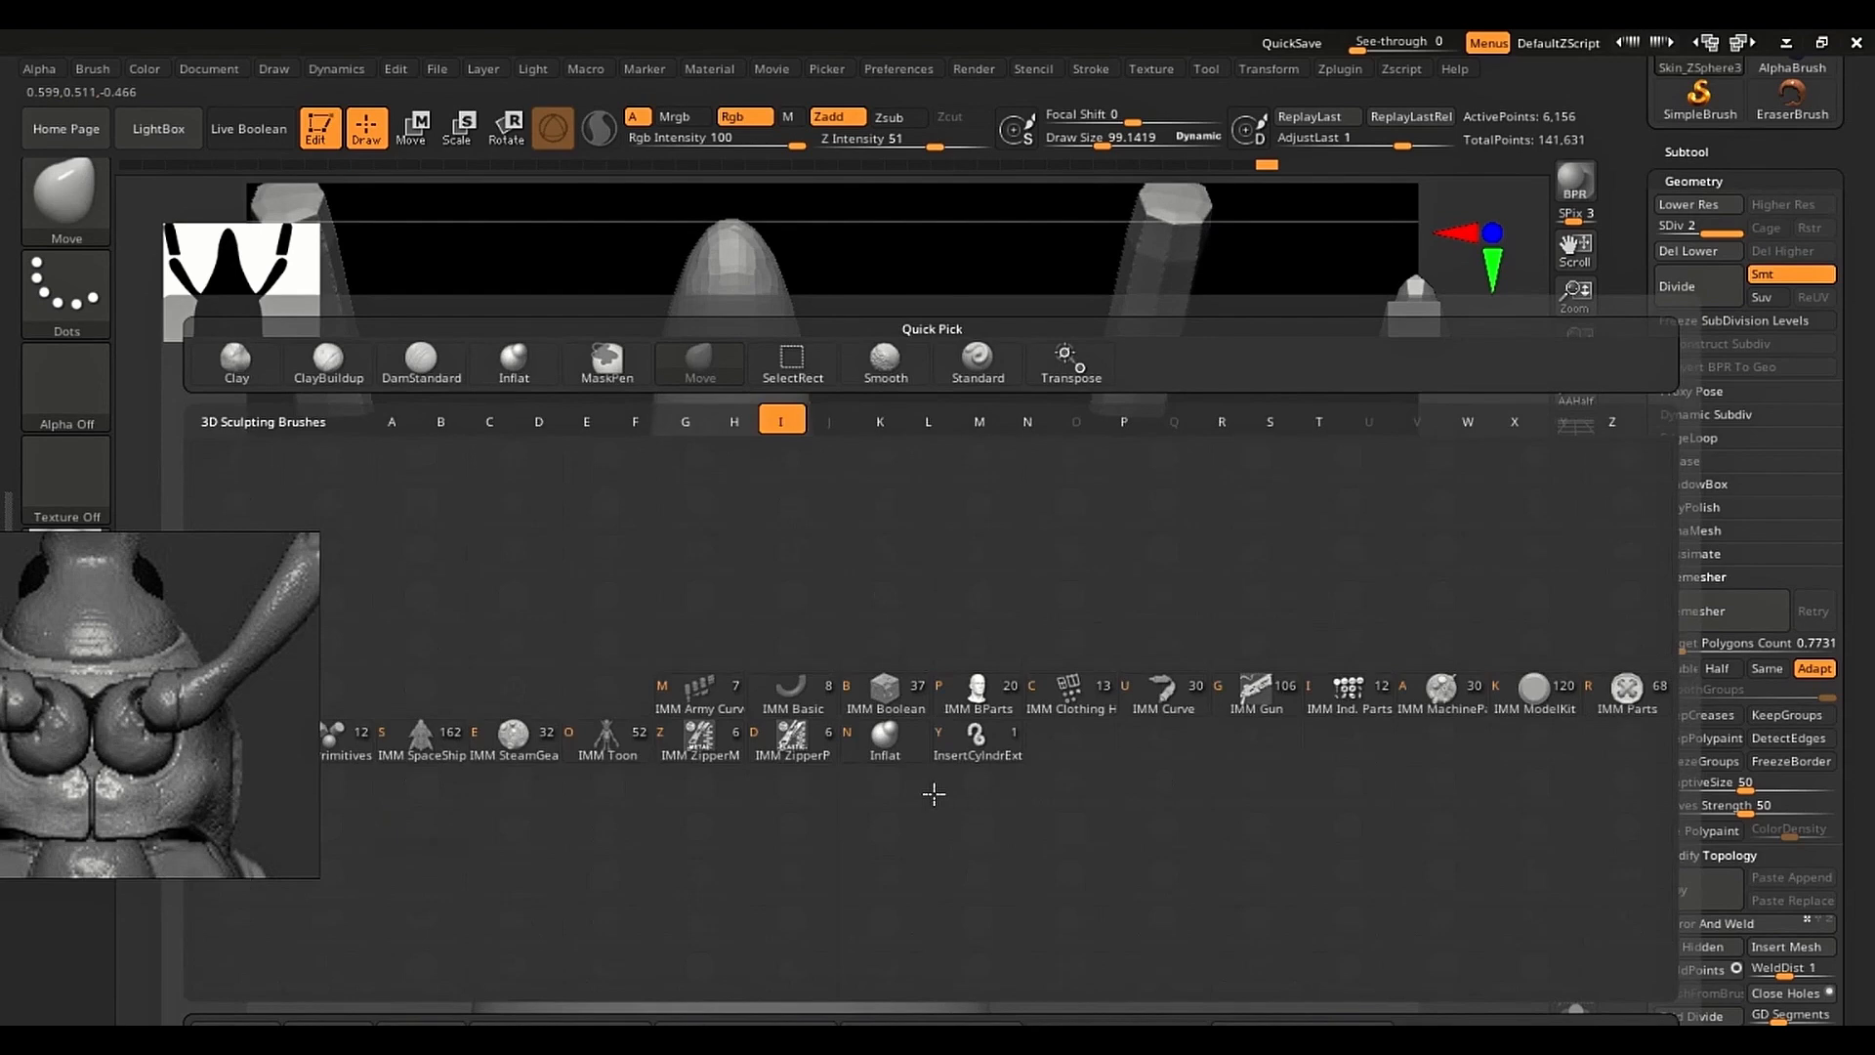
pyautogui.press('n')
pyautogui.moveTo(933, 793); pyautogui.dragTo(982, 793)
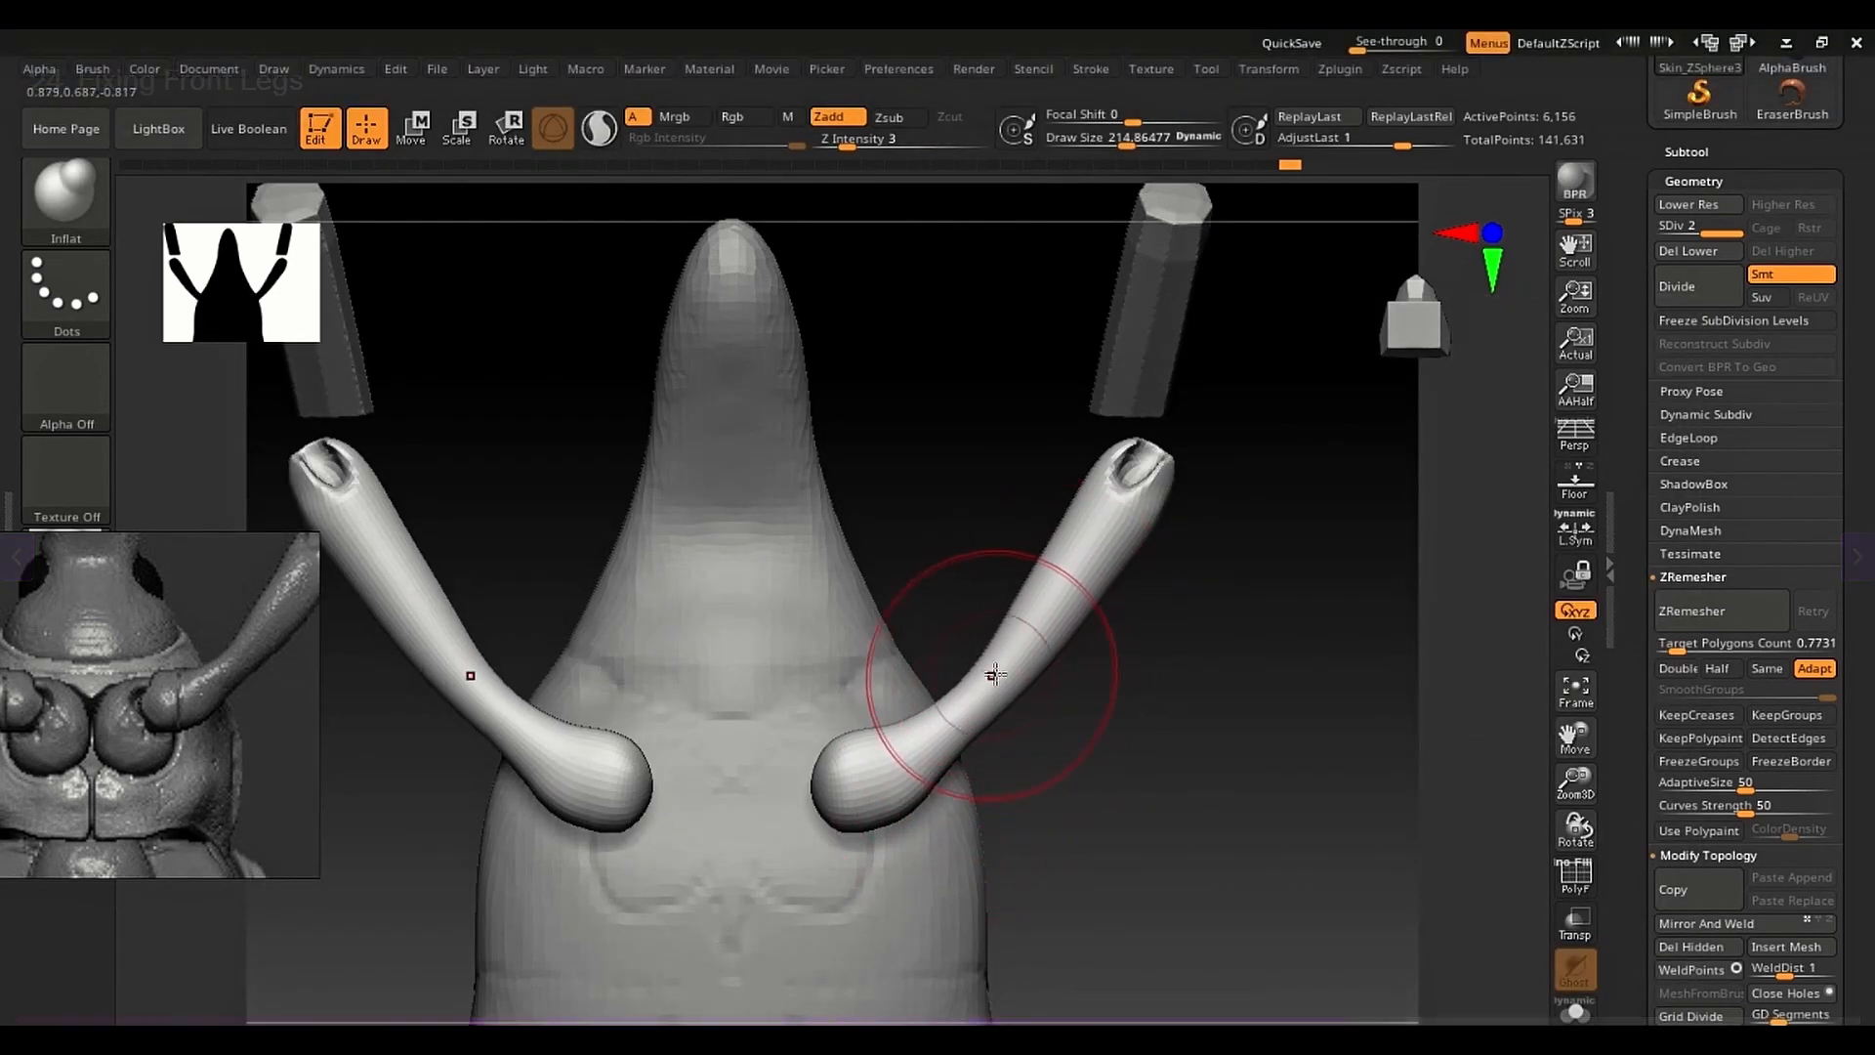
pyautogui.press('ctrl')
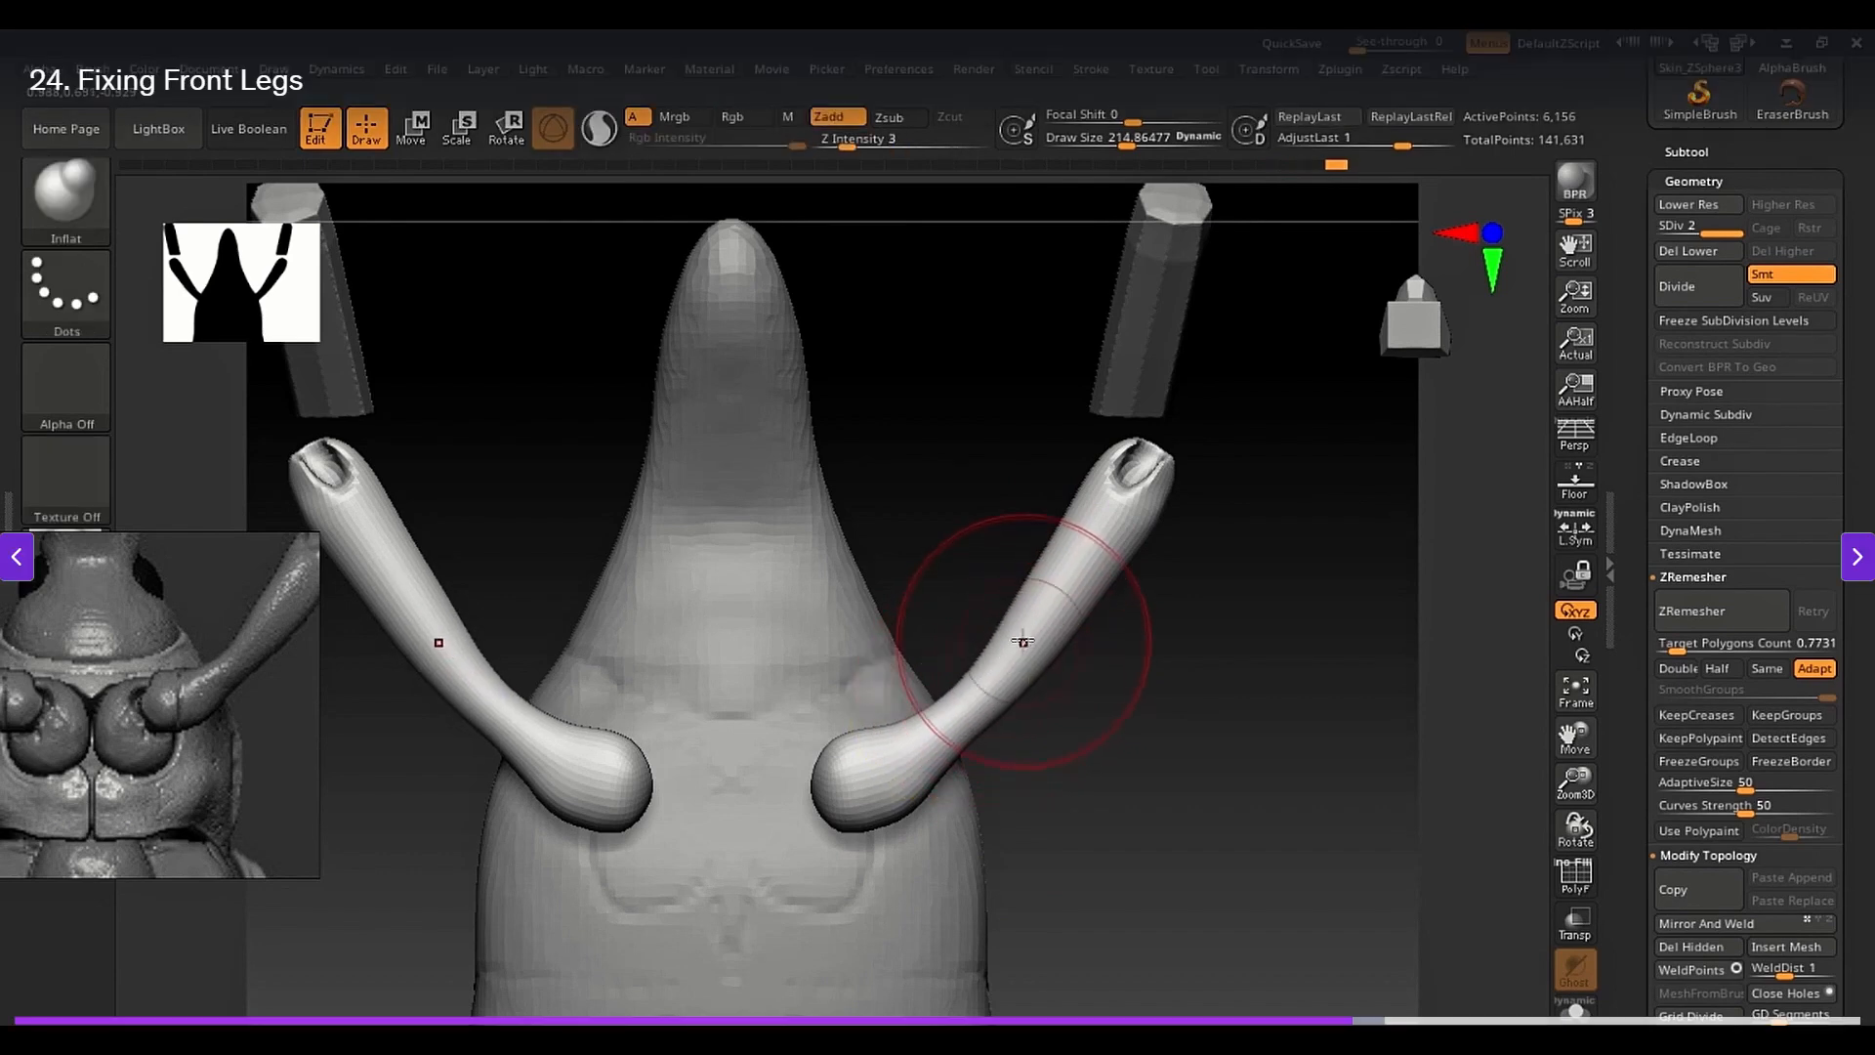
pyautogui.moveTo(1023, 641)
pyautogui.keyDown('shift'); pyautogui.mouseDown()
pyautogui.moveTo(998, 662)
pyautogui.moveTo(1097, 566)
pyautogui.mouseUp(); pyautogui.keyUp('shift')
# Step: Bring the outer front leg segments into view on the model and reference, select them, and show their polygroup wireframe
pyautogui.moveTo(183, 688)
pyautogui.mouseDown(button='middle')
pyautogui.moveTo(270, 764)
pyautogui.moveTo(167, 737)
pyautogui.moveTo(177, 759)
pyautogui.moveTo(82, 802)
pyautogui.moveTo(431, 734)
pyautogui.mouseUp(button='middle')
pyautogui.scroll(-3, 244, 755)
pyautogui.moveTo(161, 731); pyautogui.dragTo(120, 742, button='middle')
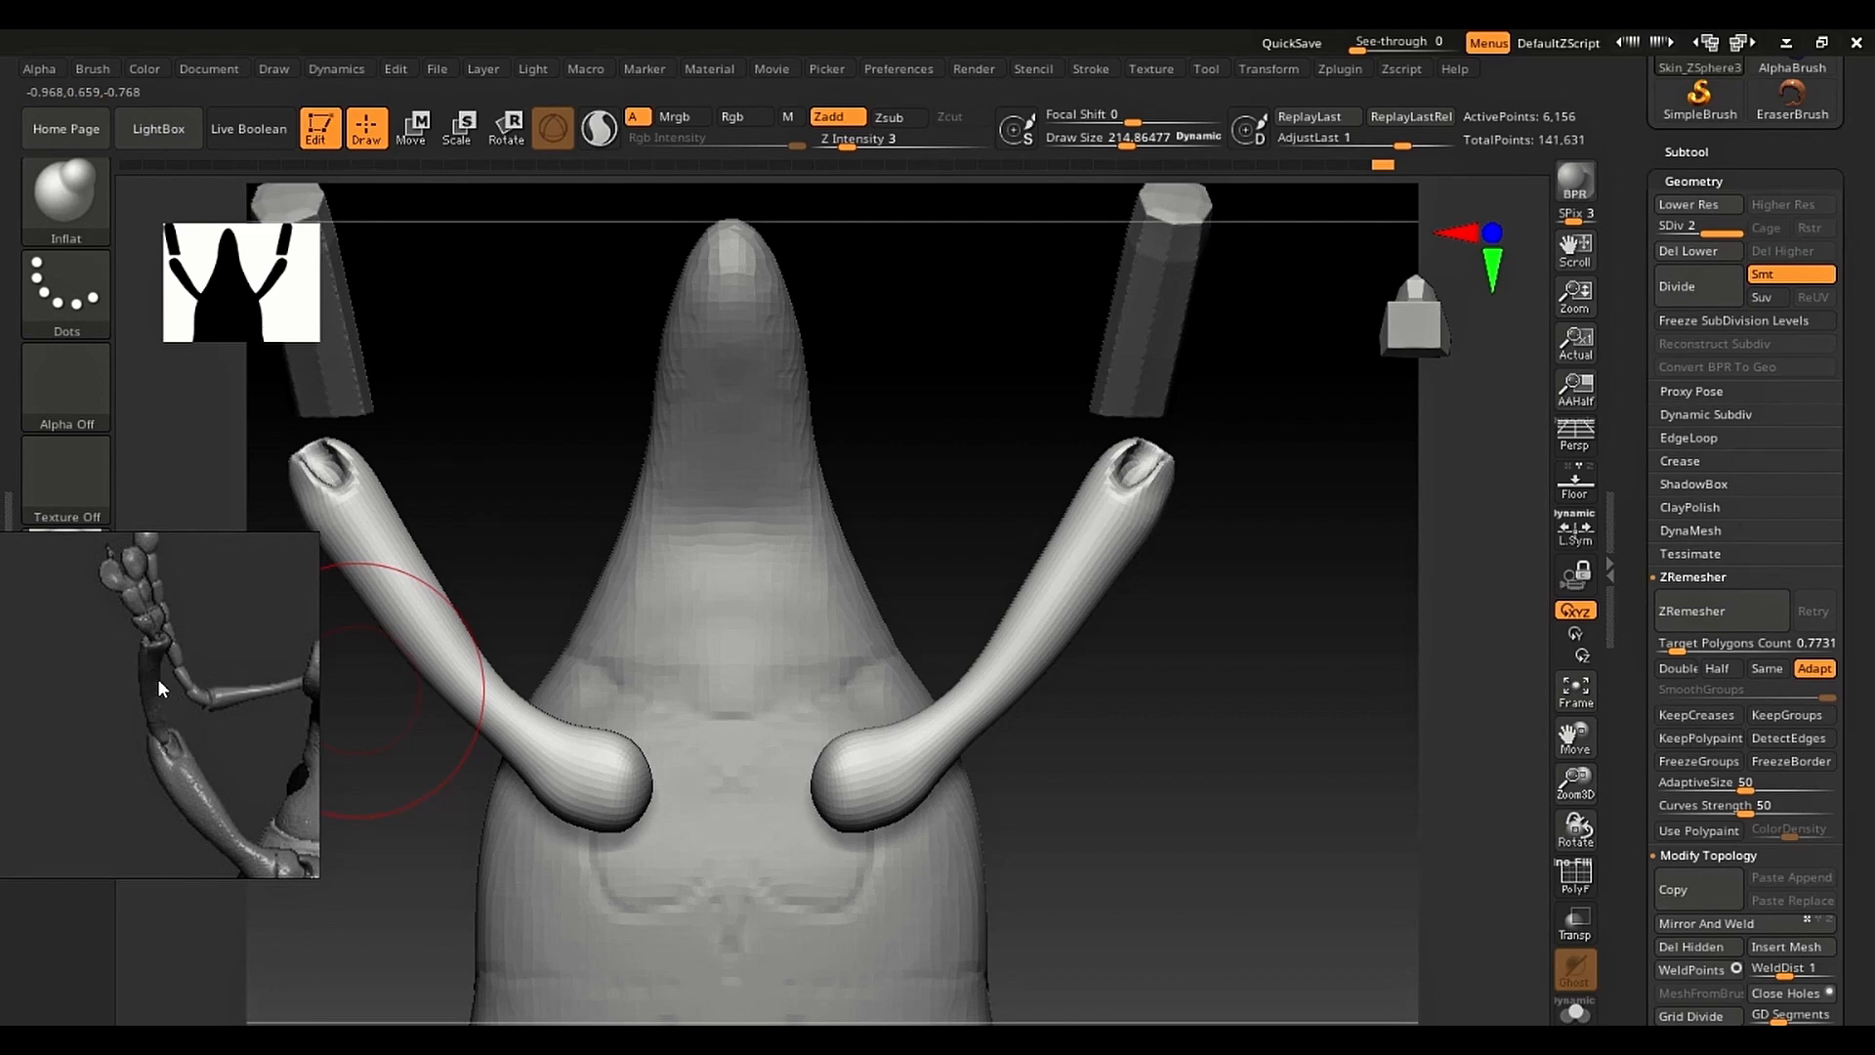
pyautogui.moveTo(150, 685); pyautogui.dragTo(318, 731, button='middle')
pyautogui.moveTo(95, 719); pyautogui.dragTo(335, 725, button='middle')
pyautogui.moveTo(508, 523)
pyautogui.mouseDown()
pyautogui.moveTo(531, 519)
pyautogui.moveTo(699, 795)
pyautogui.mouseUp()
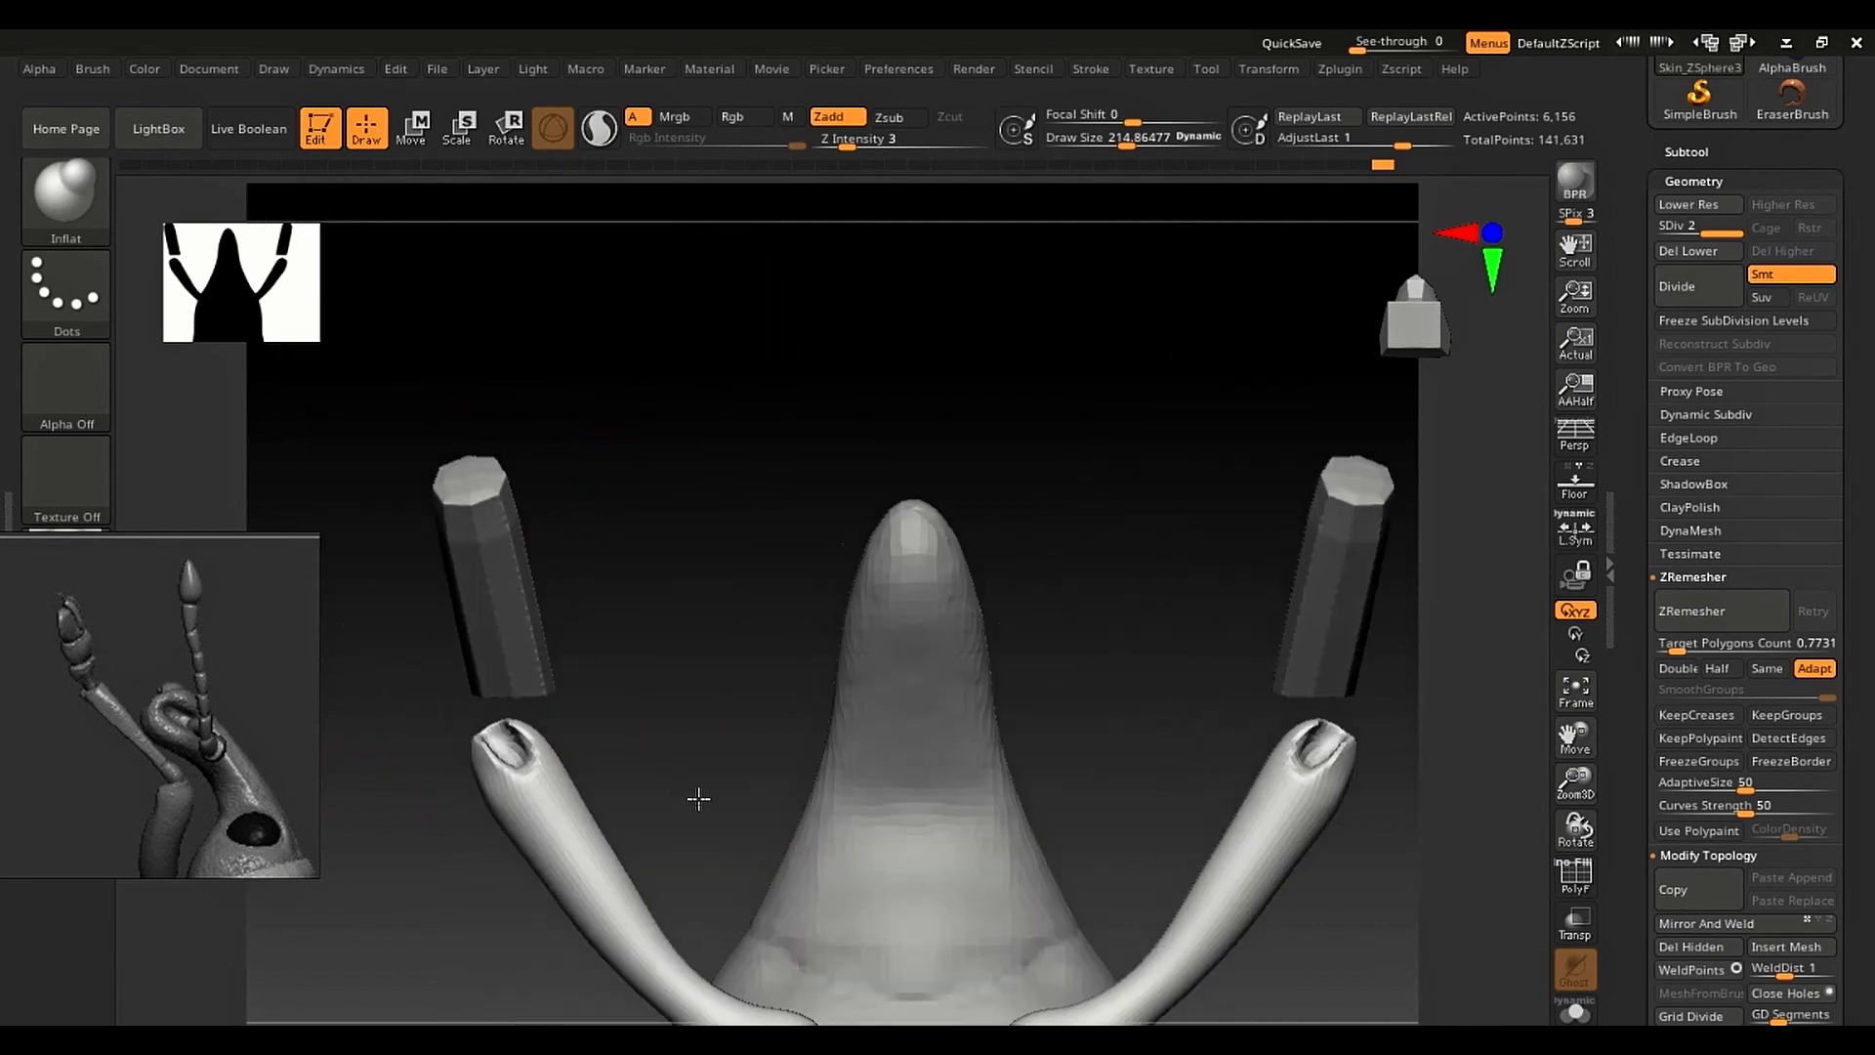
pyautogui.keyDown('alt'); pyautogui.click(495, 569); pyautogui.keyUp('alt')
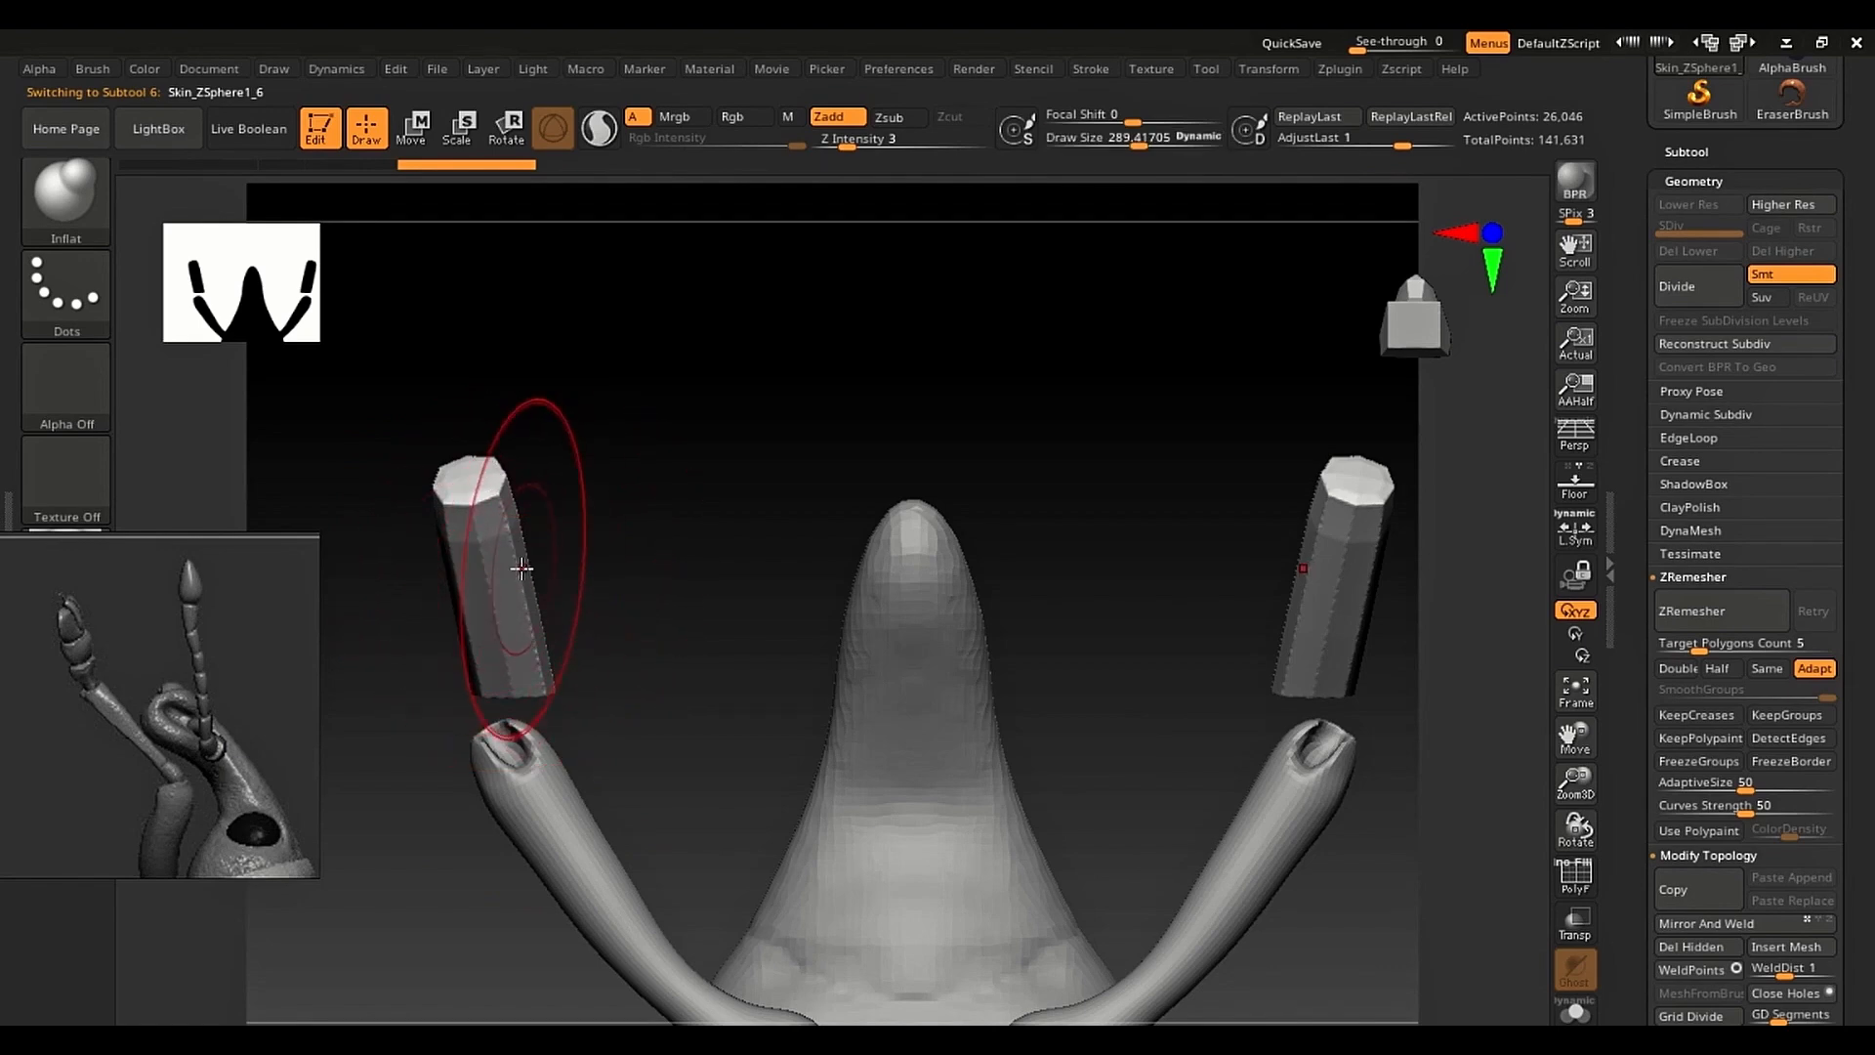
pyautogui.press('shift')
pyautogui.hotkey('shift', 'f')
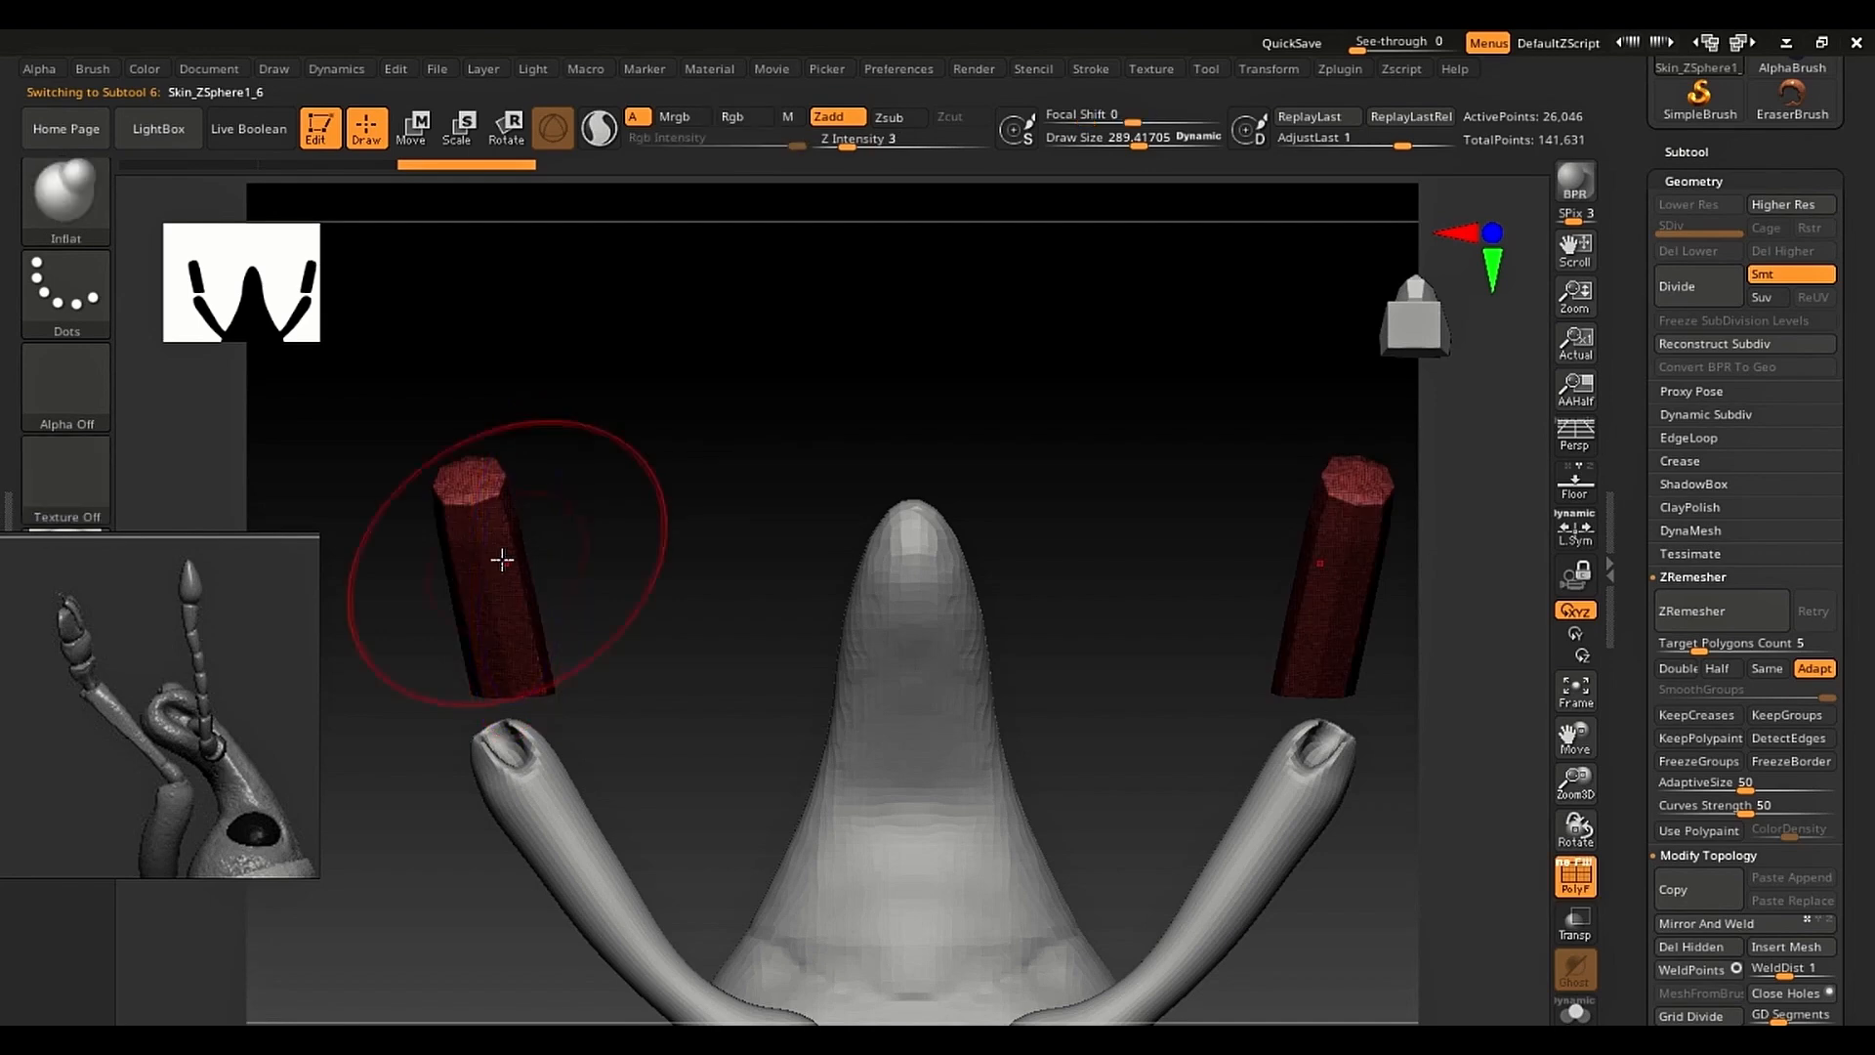
# Step: Remesh the outer front leg segments with ZRemesher at a target polygon count of about 0.77 and hide the wireframe
pyautogui.keyDown('alt'); pyautogui.moveTo(484, 498); pyautogui.dragTo(594, 757, button='right'); pyautogui.keyUp('alt')
pyautogui.moveTo(594, 757)
pyautogui.keyDown('ctrl'); pyautogui.mouseDown(button='right')
pyautogui.moveTo(599, 779)
pyautogui.moveTo(615, 661)
pyautogui.moveTo(597, 677)
pyautogui.mouseUp(button='right'); pyautogui.keyUp('ctrl')
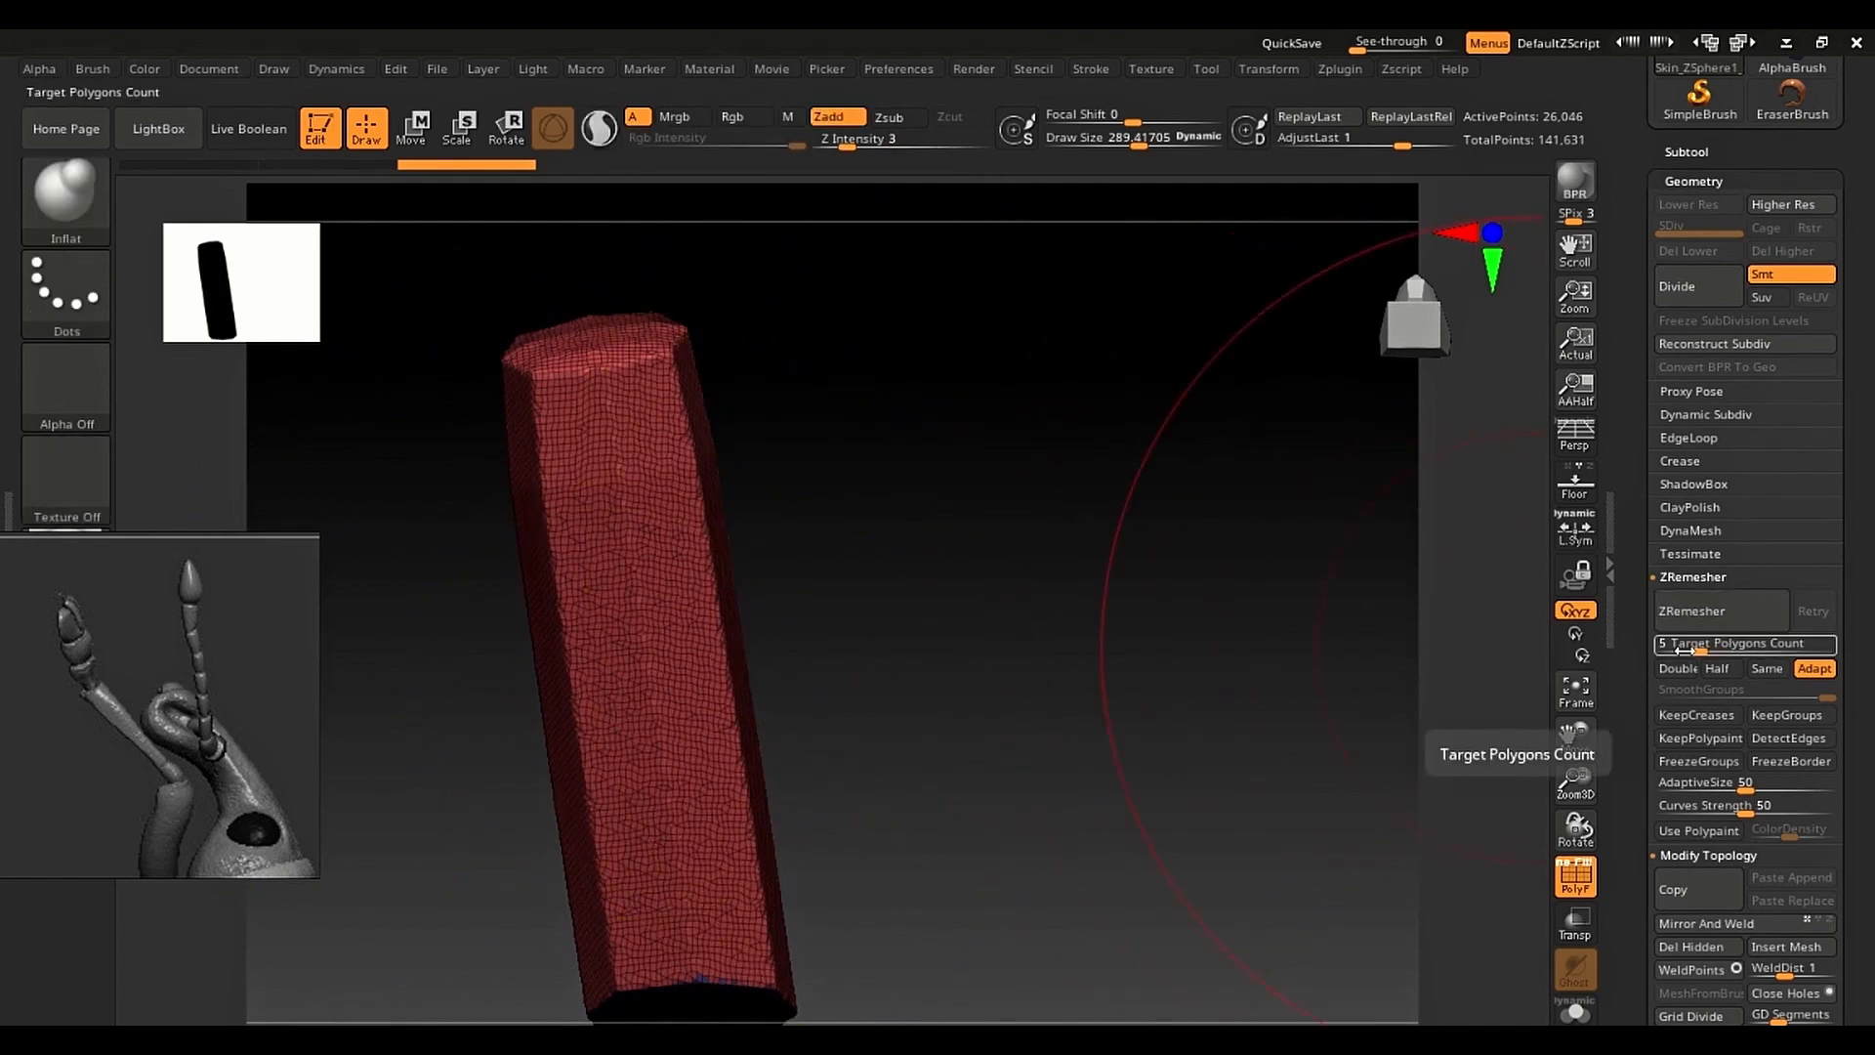
pyautogui.click(1685, 651)
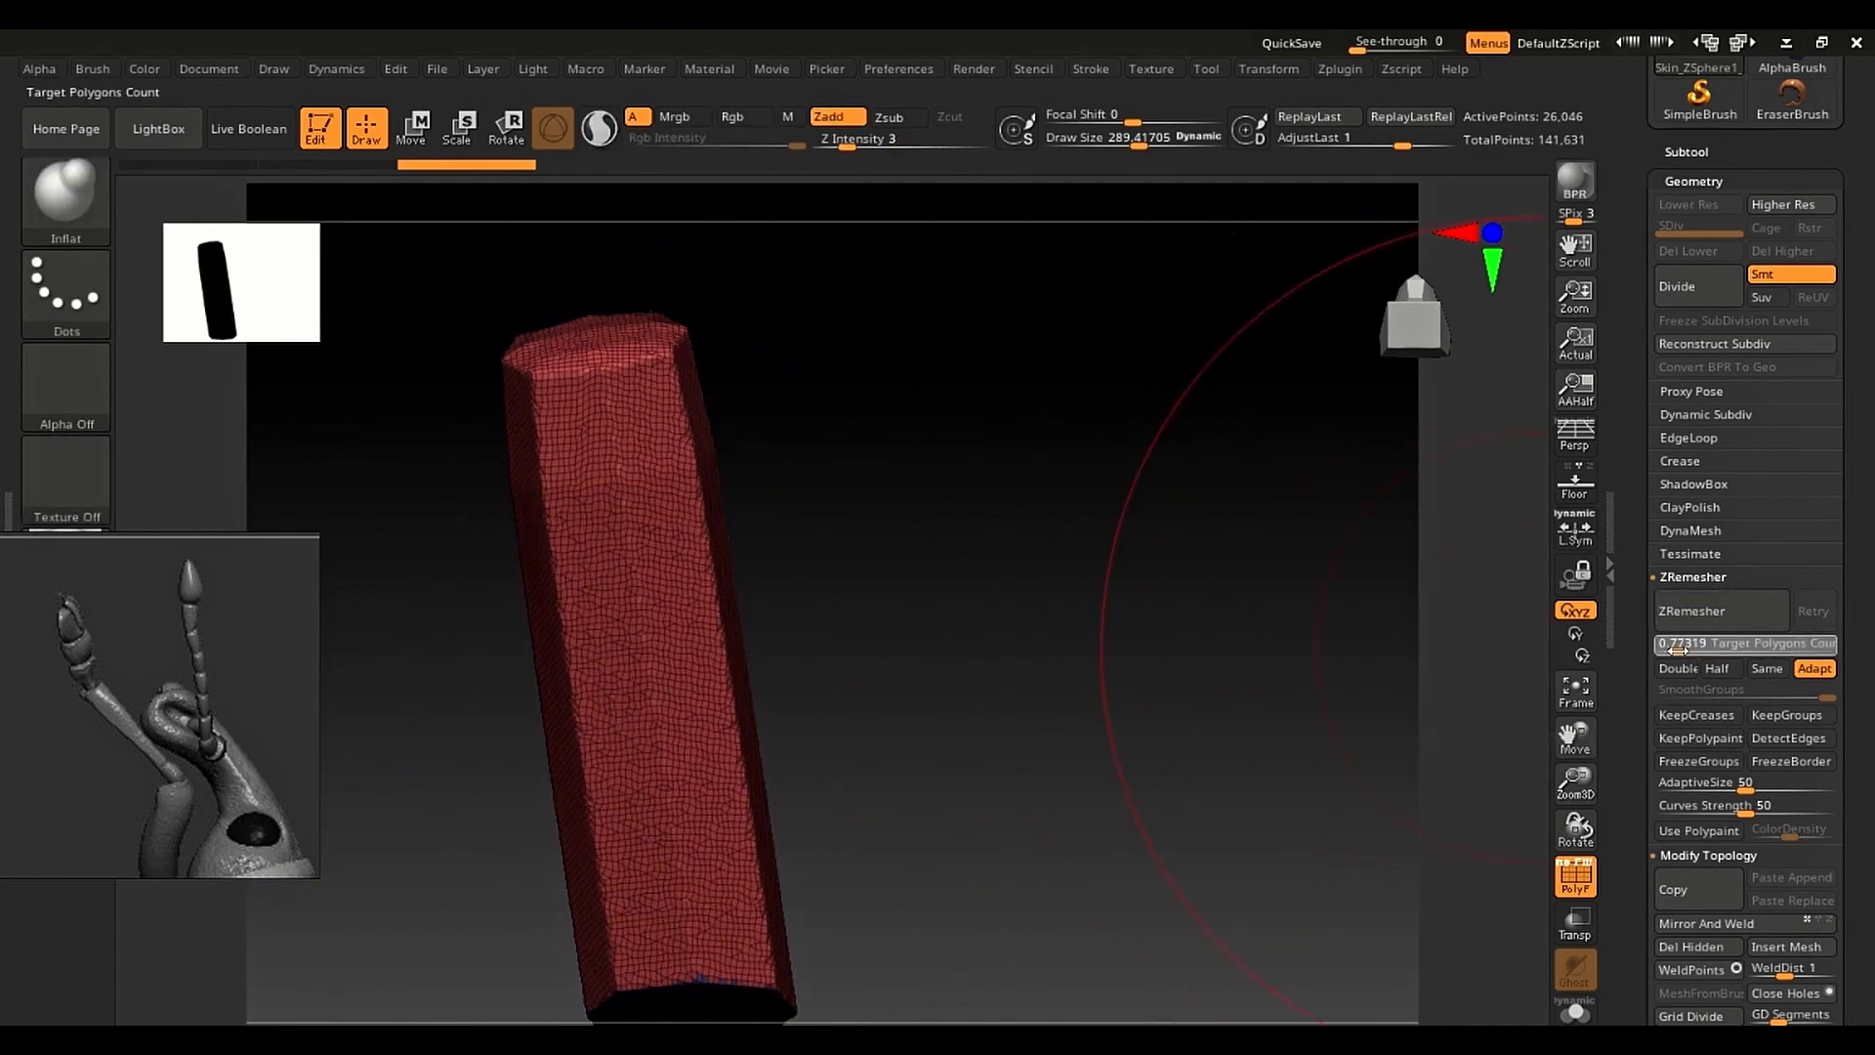
pyautogui.click(1712, 611)
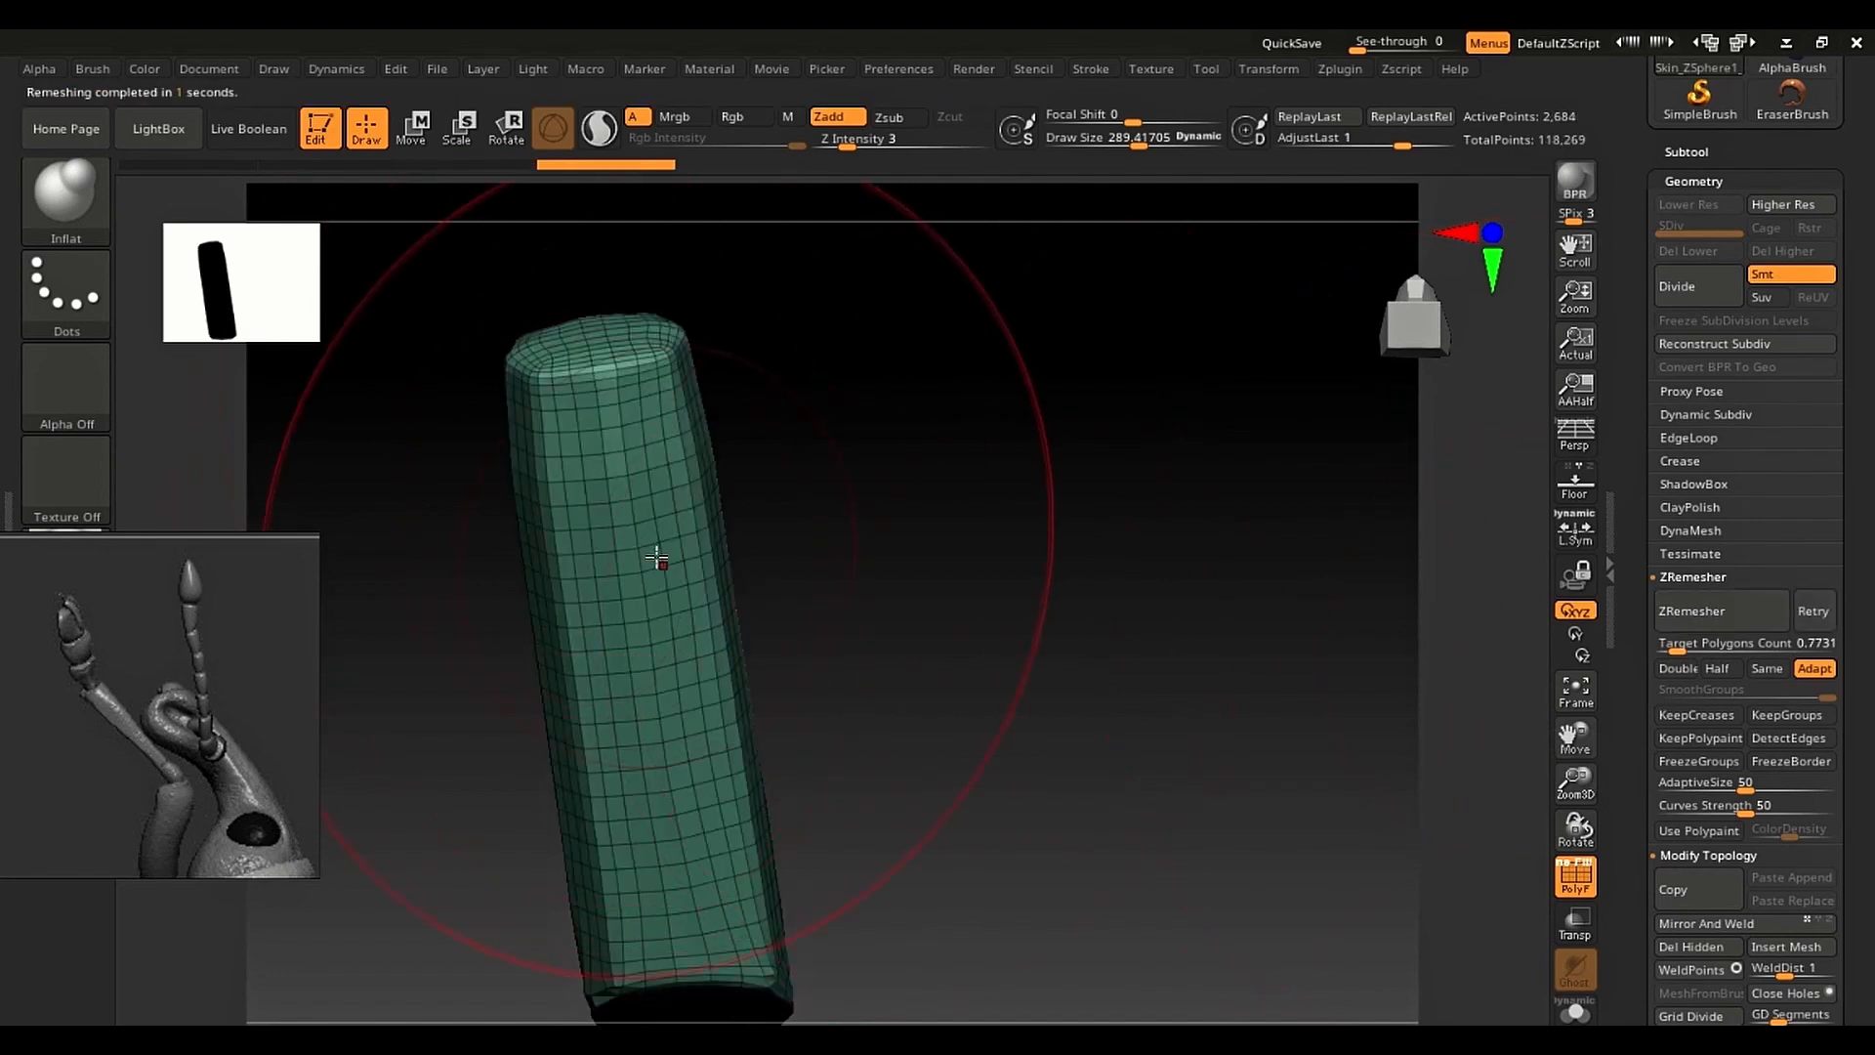
pyautogui.press('ctrl')
pyautogui.moveTo(780, 581)
pyautogui.keyDown('ctrl'); pyautogui.mouseDown(button='right')
pyautogui.moveTo(711, 602)
pyautogui.moveTo(700, 658)
pyautogui.mouseUp(button='right'); pyautogui.keyUp('ctrl')
pyautogui.hotkey('shift', 'f')
pyautogui.hotkey('shift', 'f')
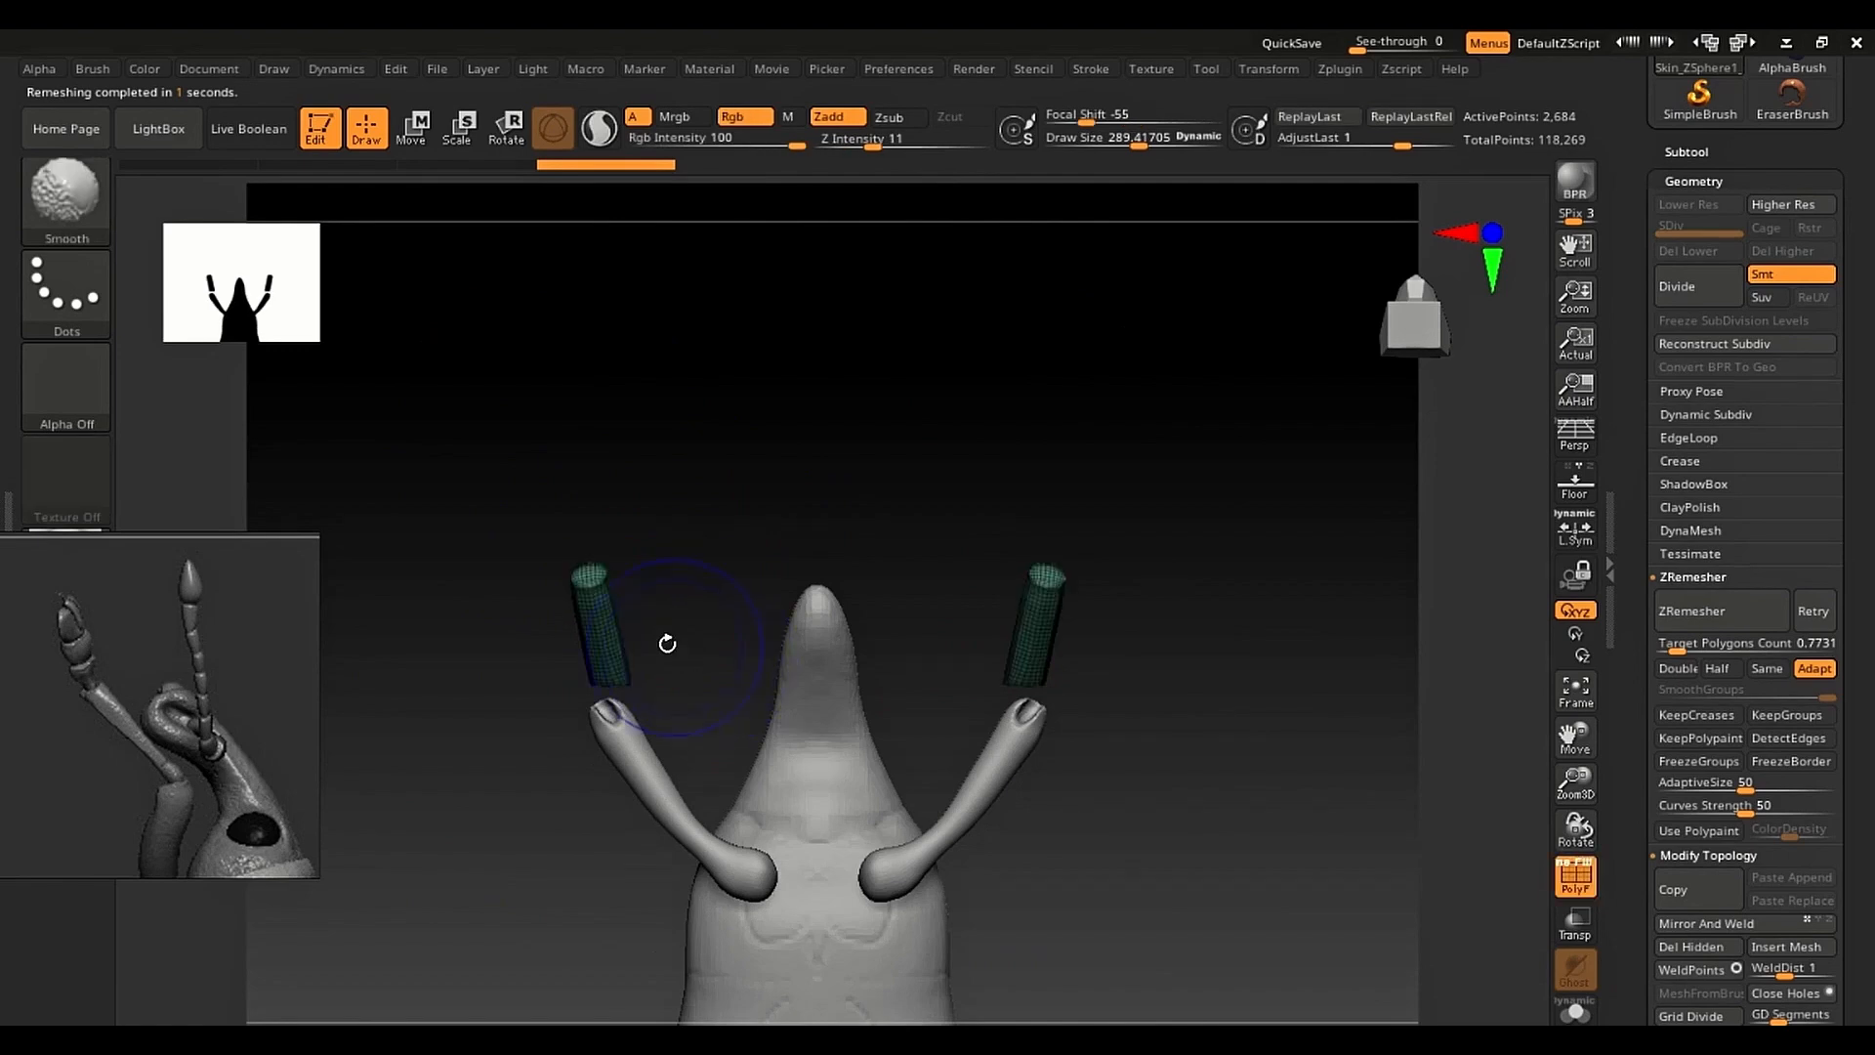
pyautogui.hotkey('shift', 'f')
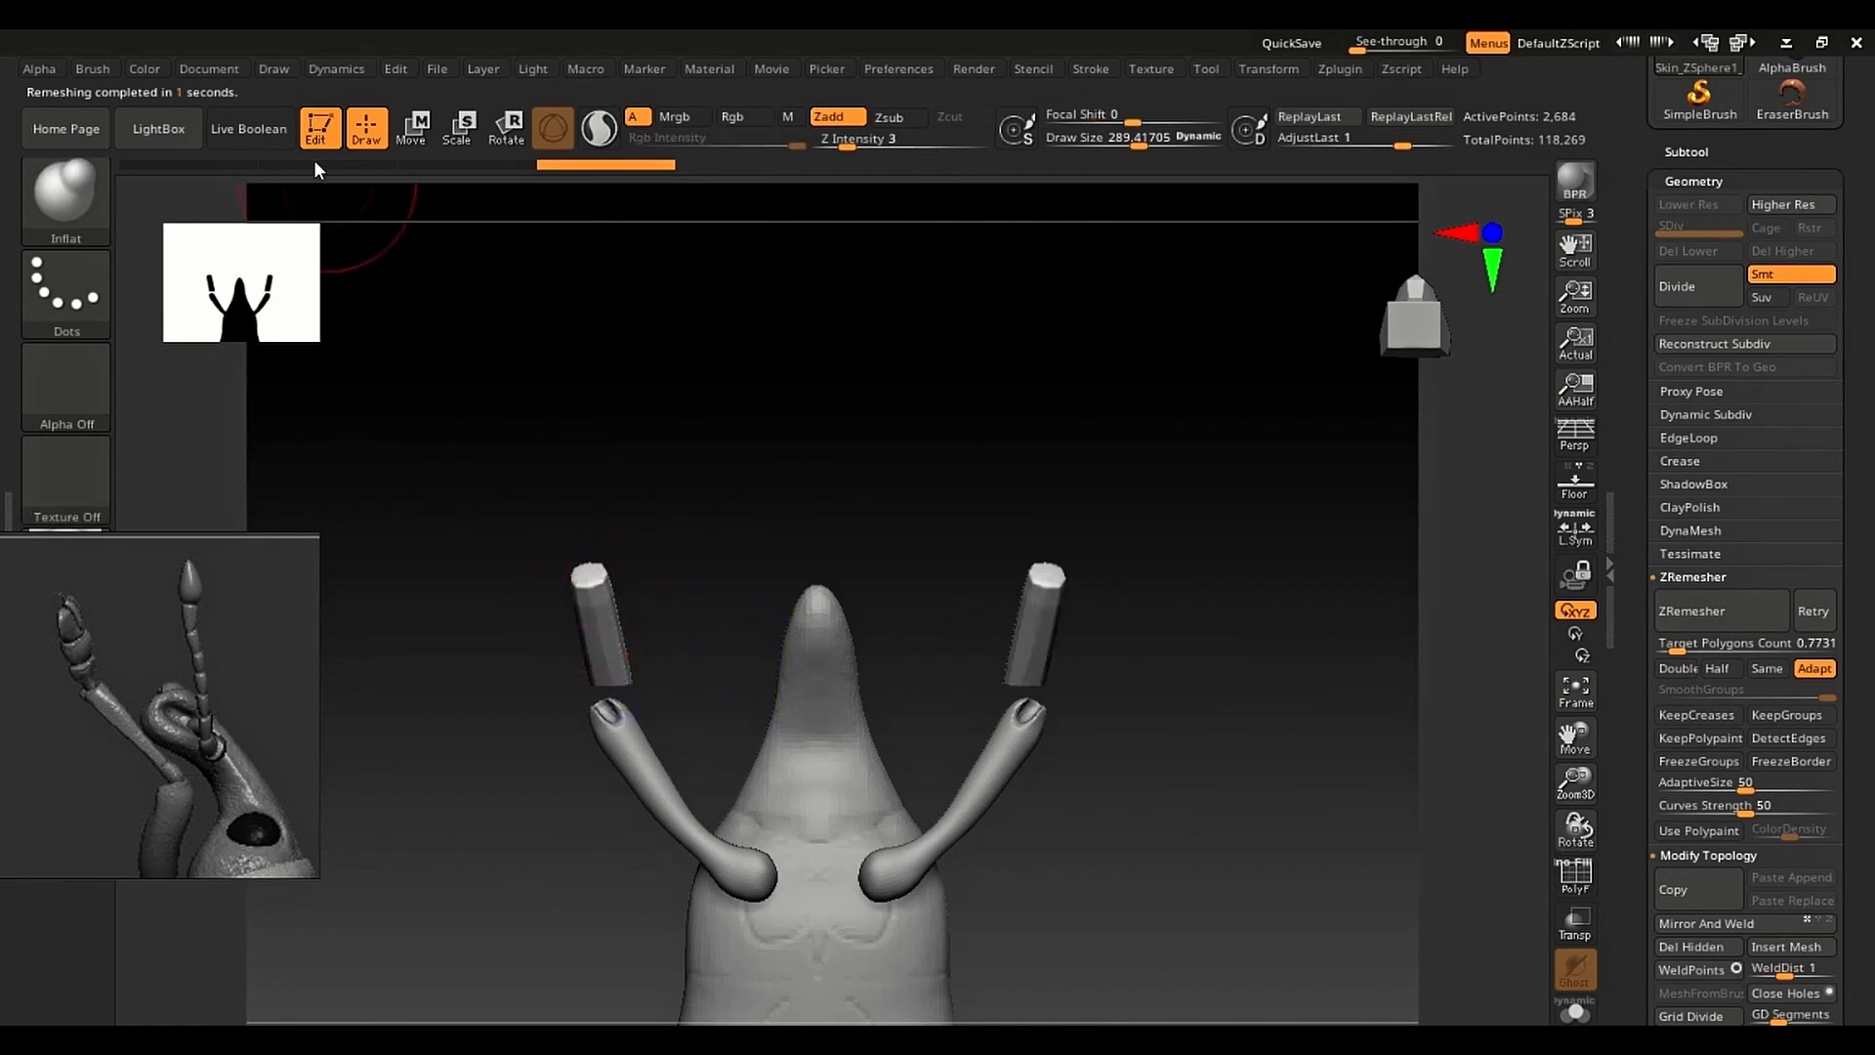
pyautogui.click(209, 69)
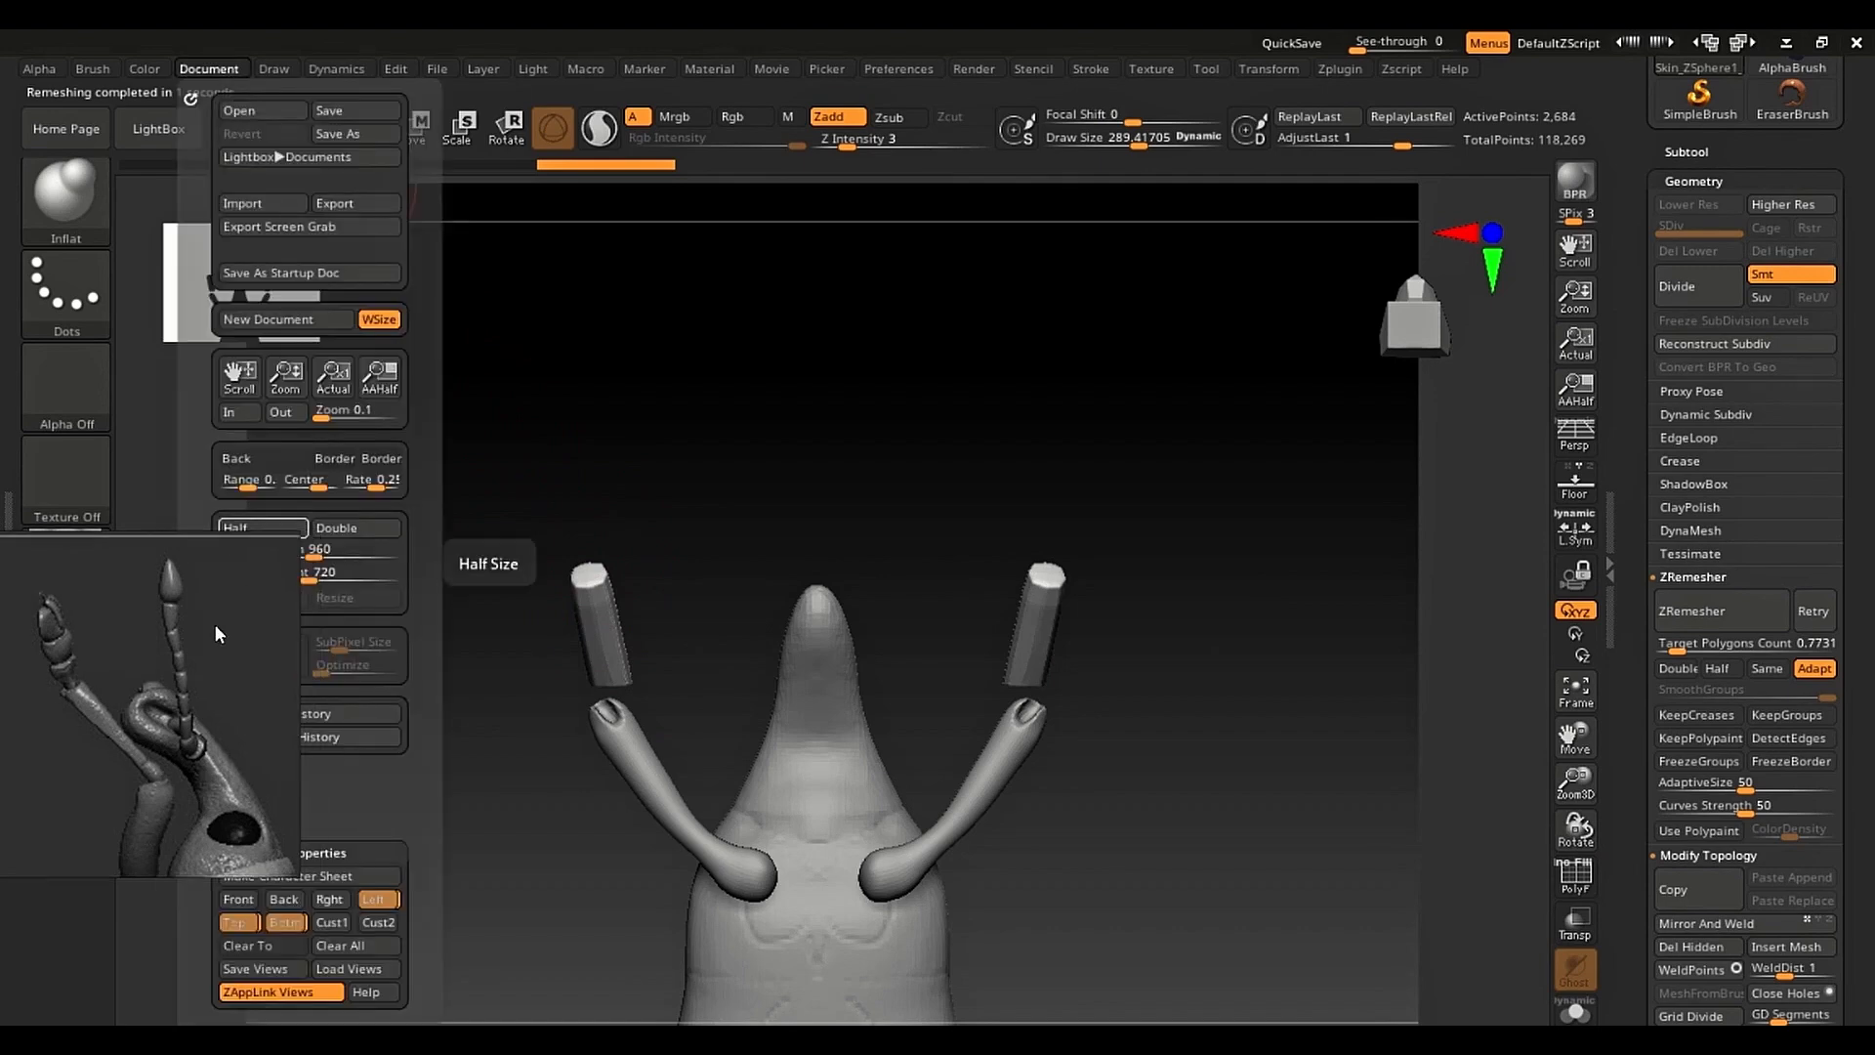
# Step: In the bottom view, align the outer front leg segments with the reference using the Move brush at draw size about 366
pyautogui.click(285, 922)
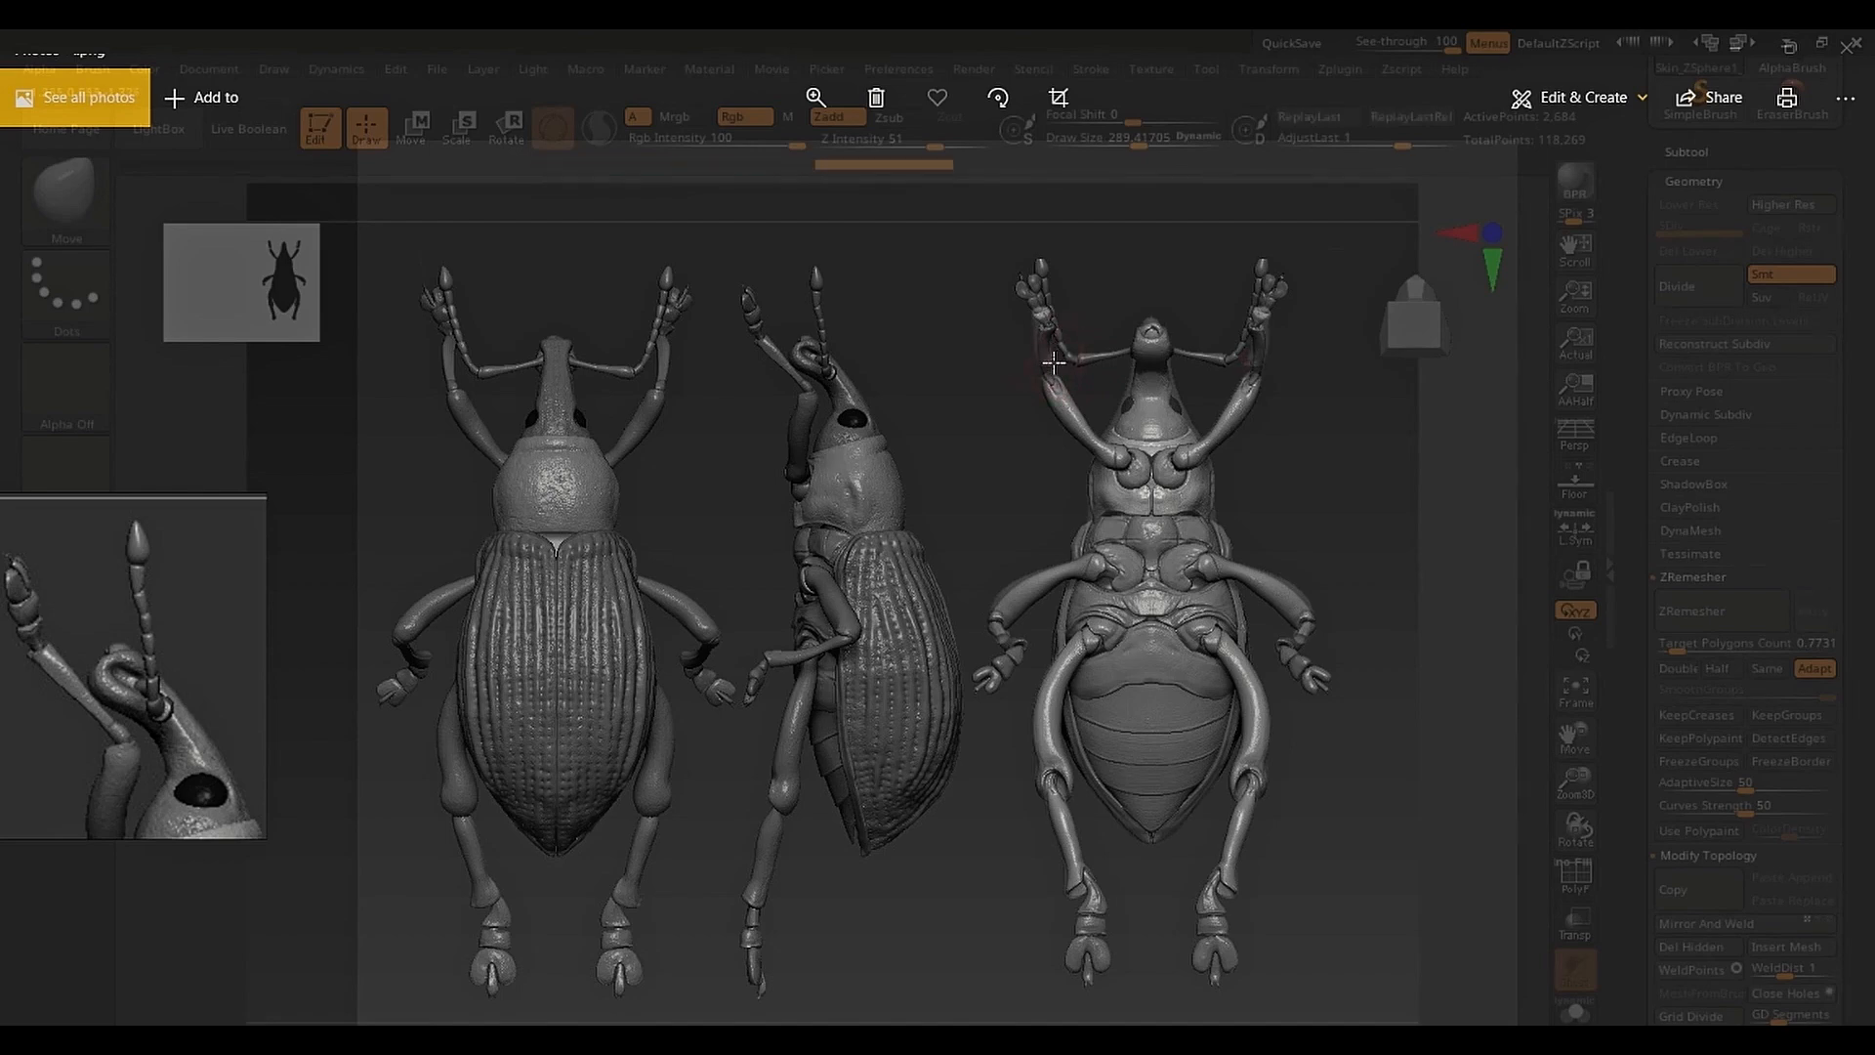
pyautogui.press('s')
pyautogui.moveTo(1037, 334); pyautogui.dragTo(1048, 333)
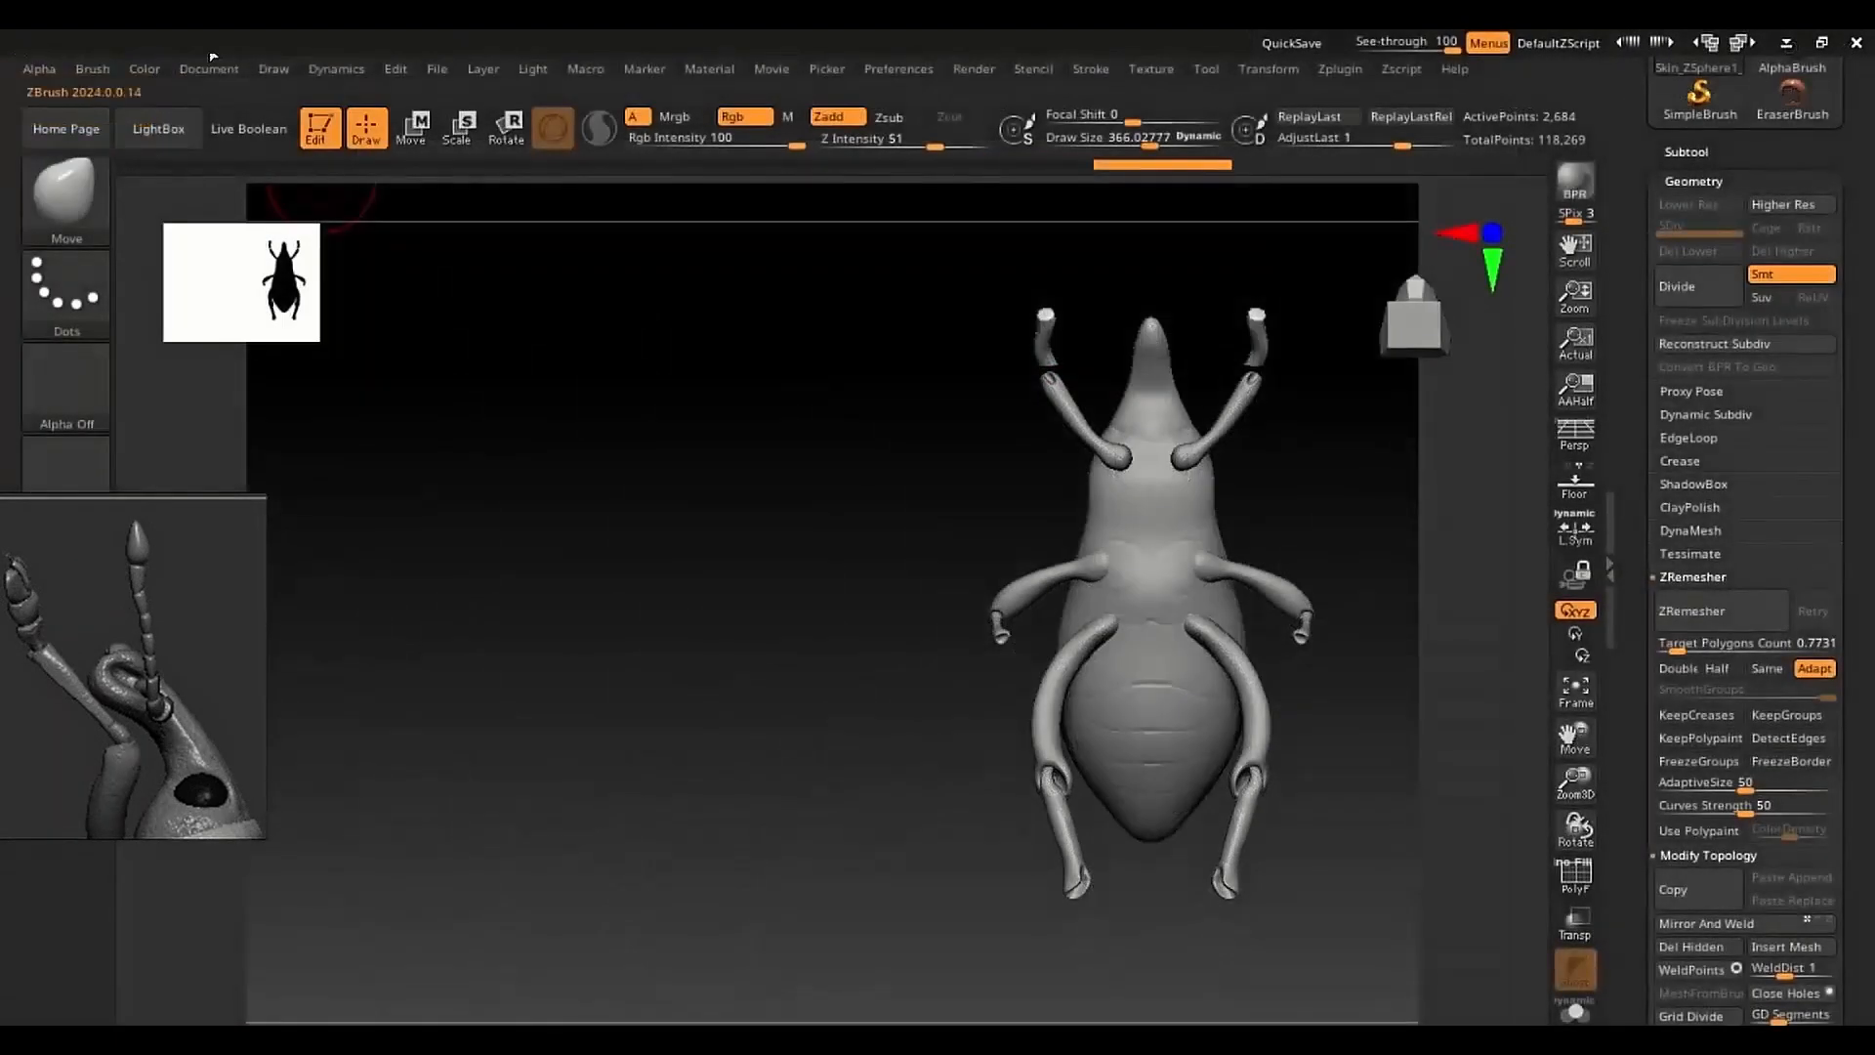
# Step: In the top view, fit the outer front leg segments to the reference with the Move brush at draw size about 452 to 524
pyautogui.click(212, 74)
pyautogui.click(237, 922)
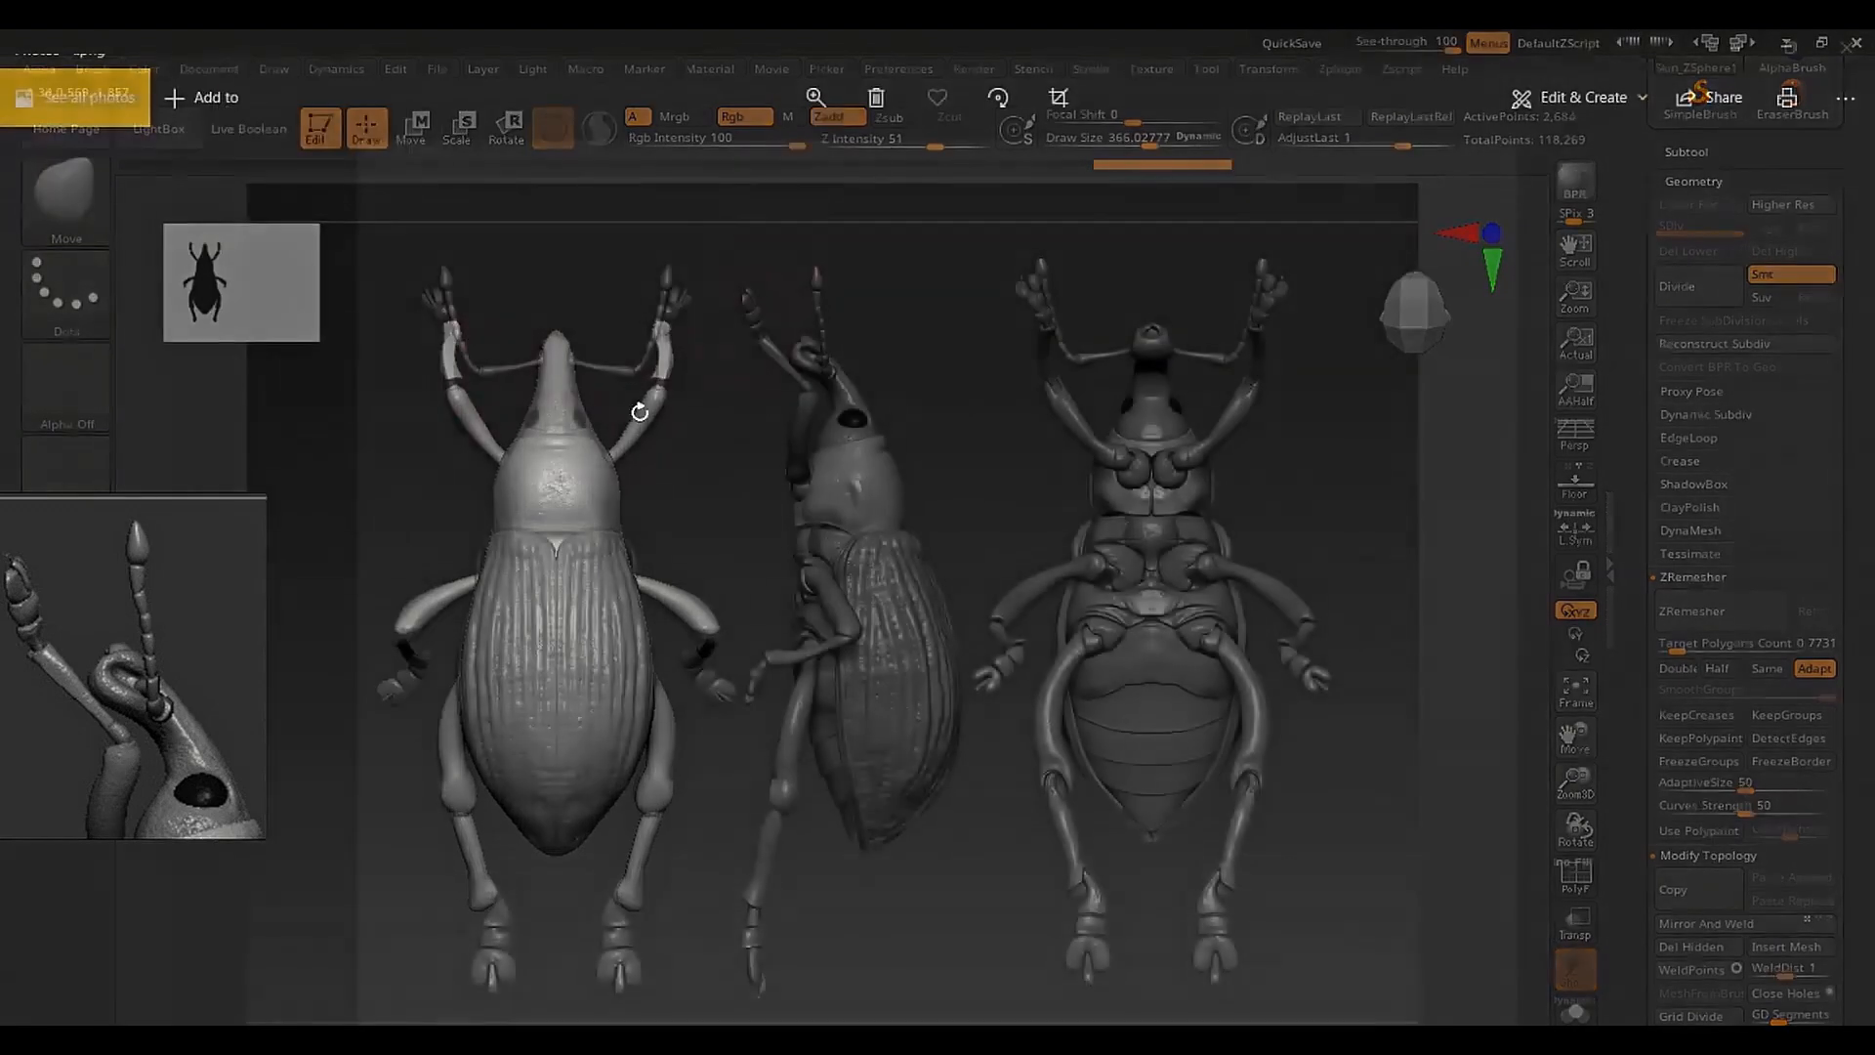
pyautogui.press('s')
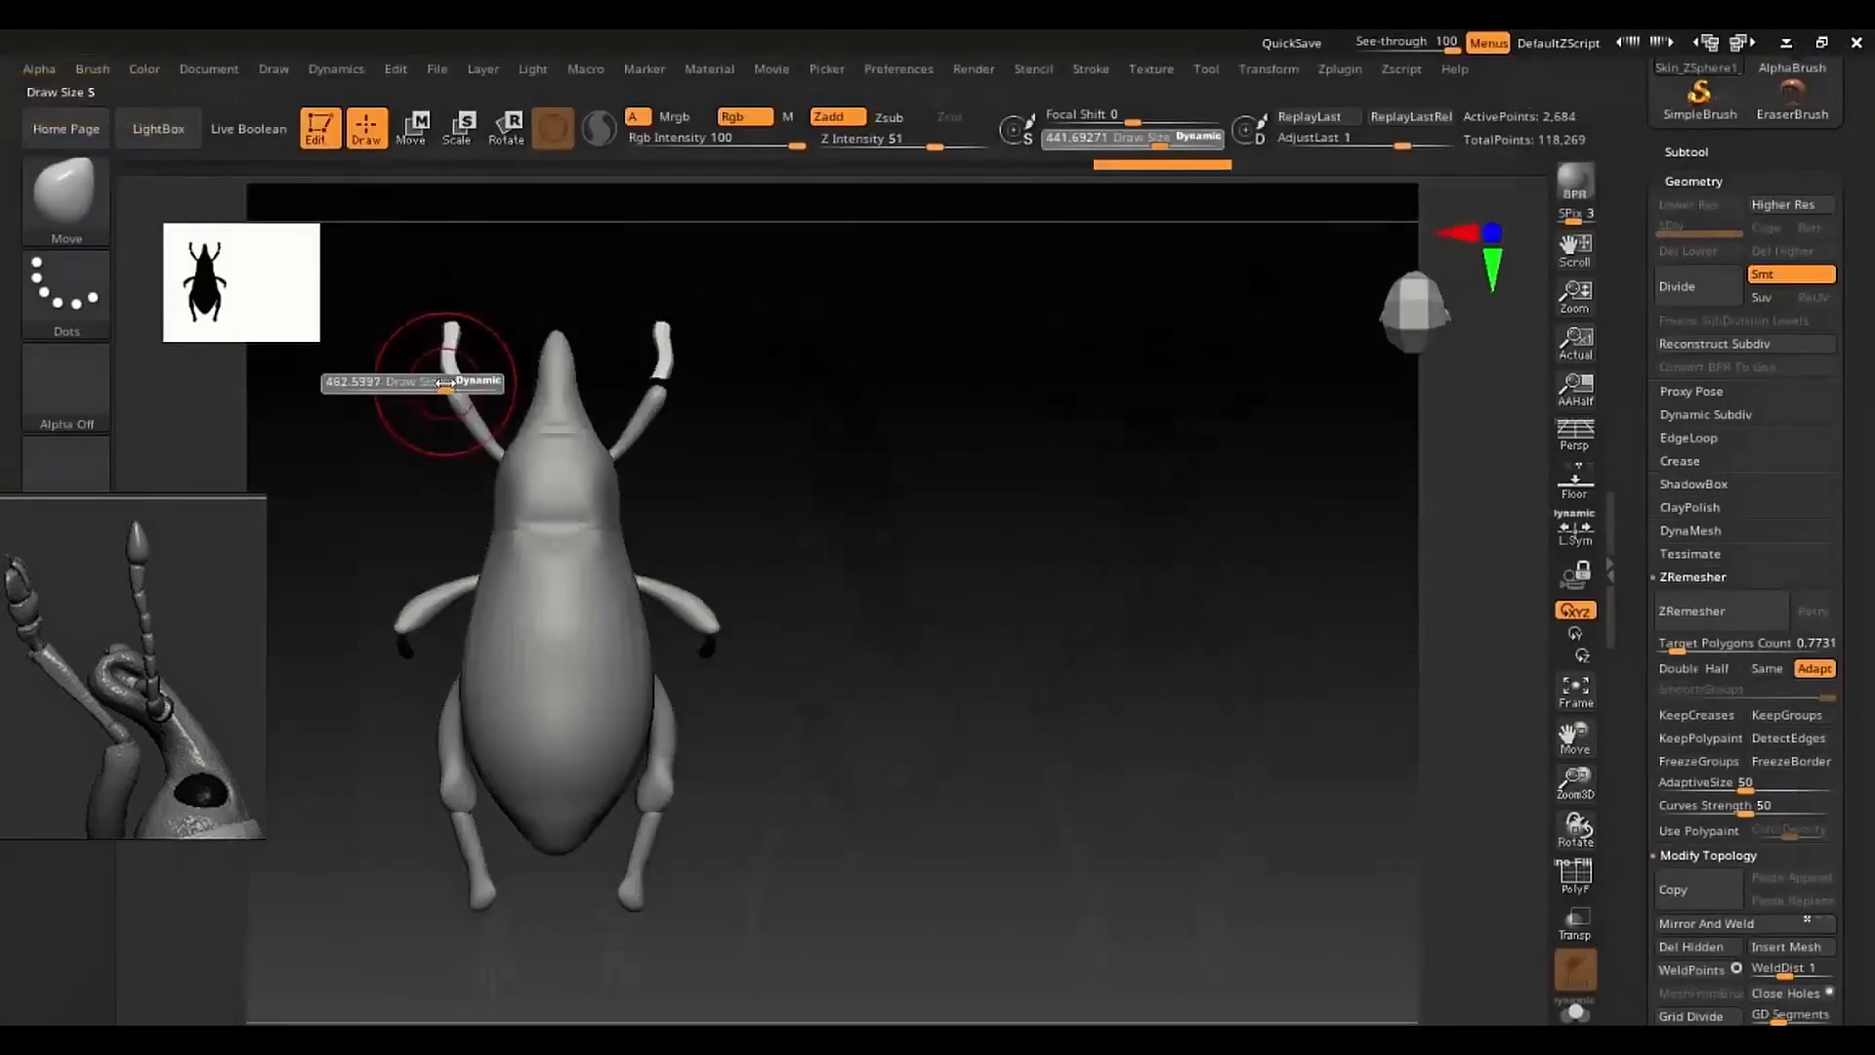
pyautogui.moveTo(445, 383); pyautogui.dragTo(432, 398)
pyautogui.press('s')
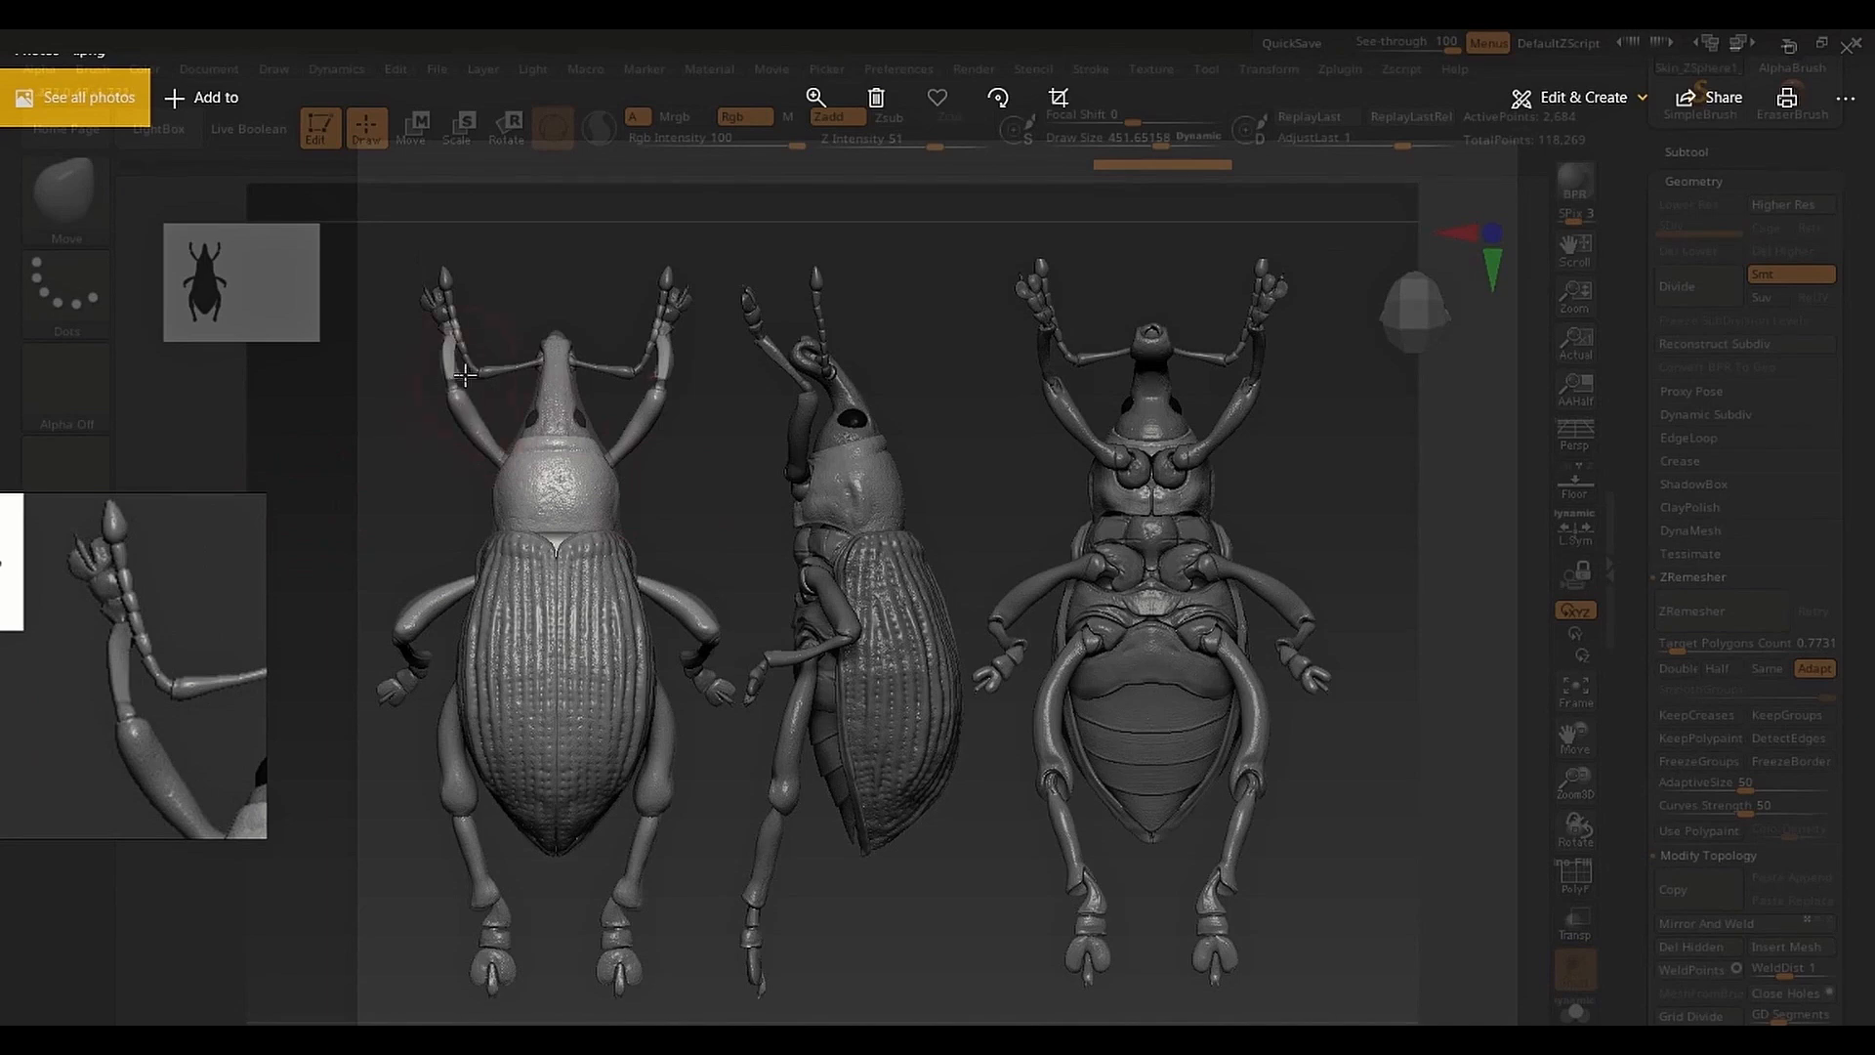
pyautogui.press('s')
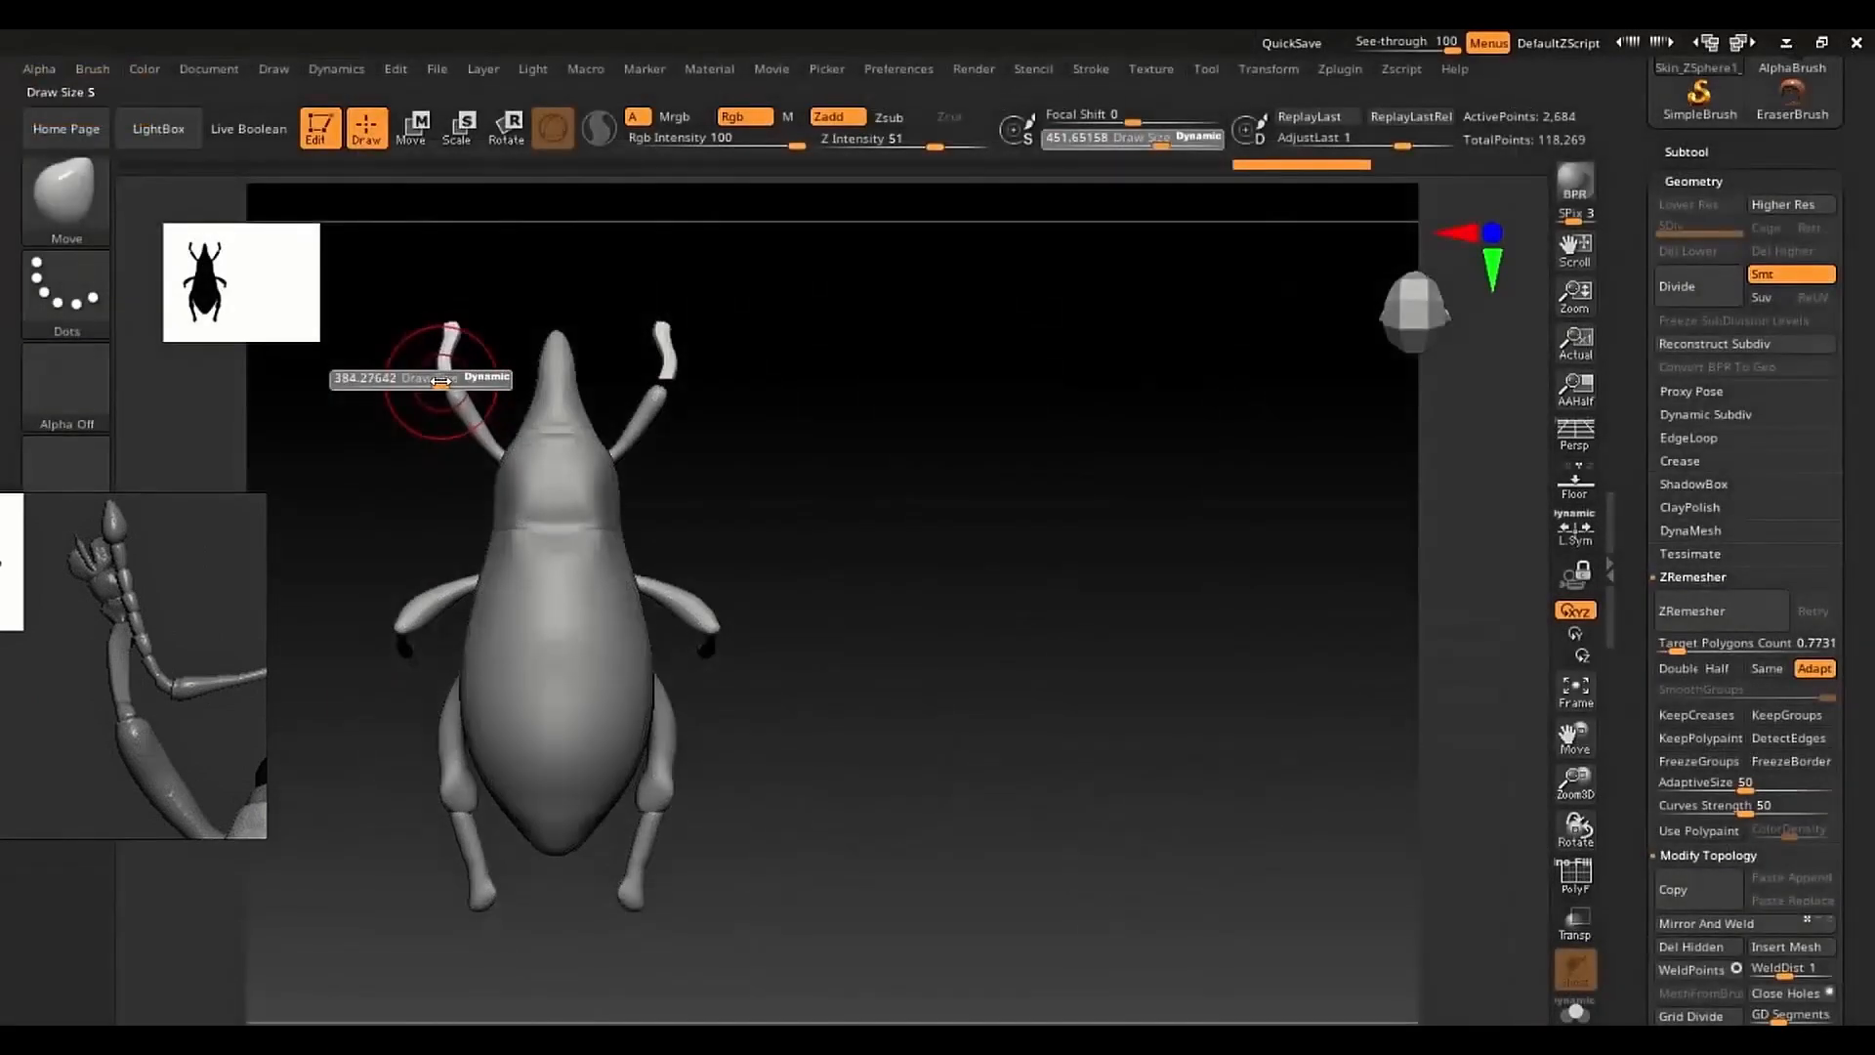
pyautogui.moveTo(447, 378); pyautogui.dragTo(471, 371)
pyautogui.press('s')
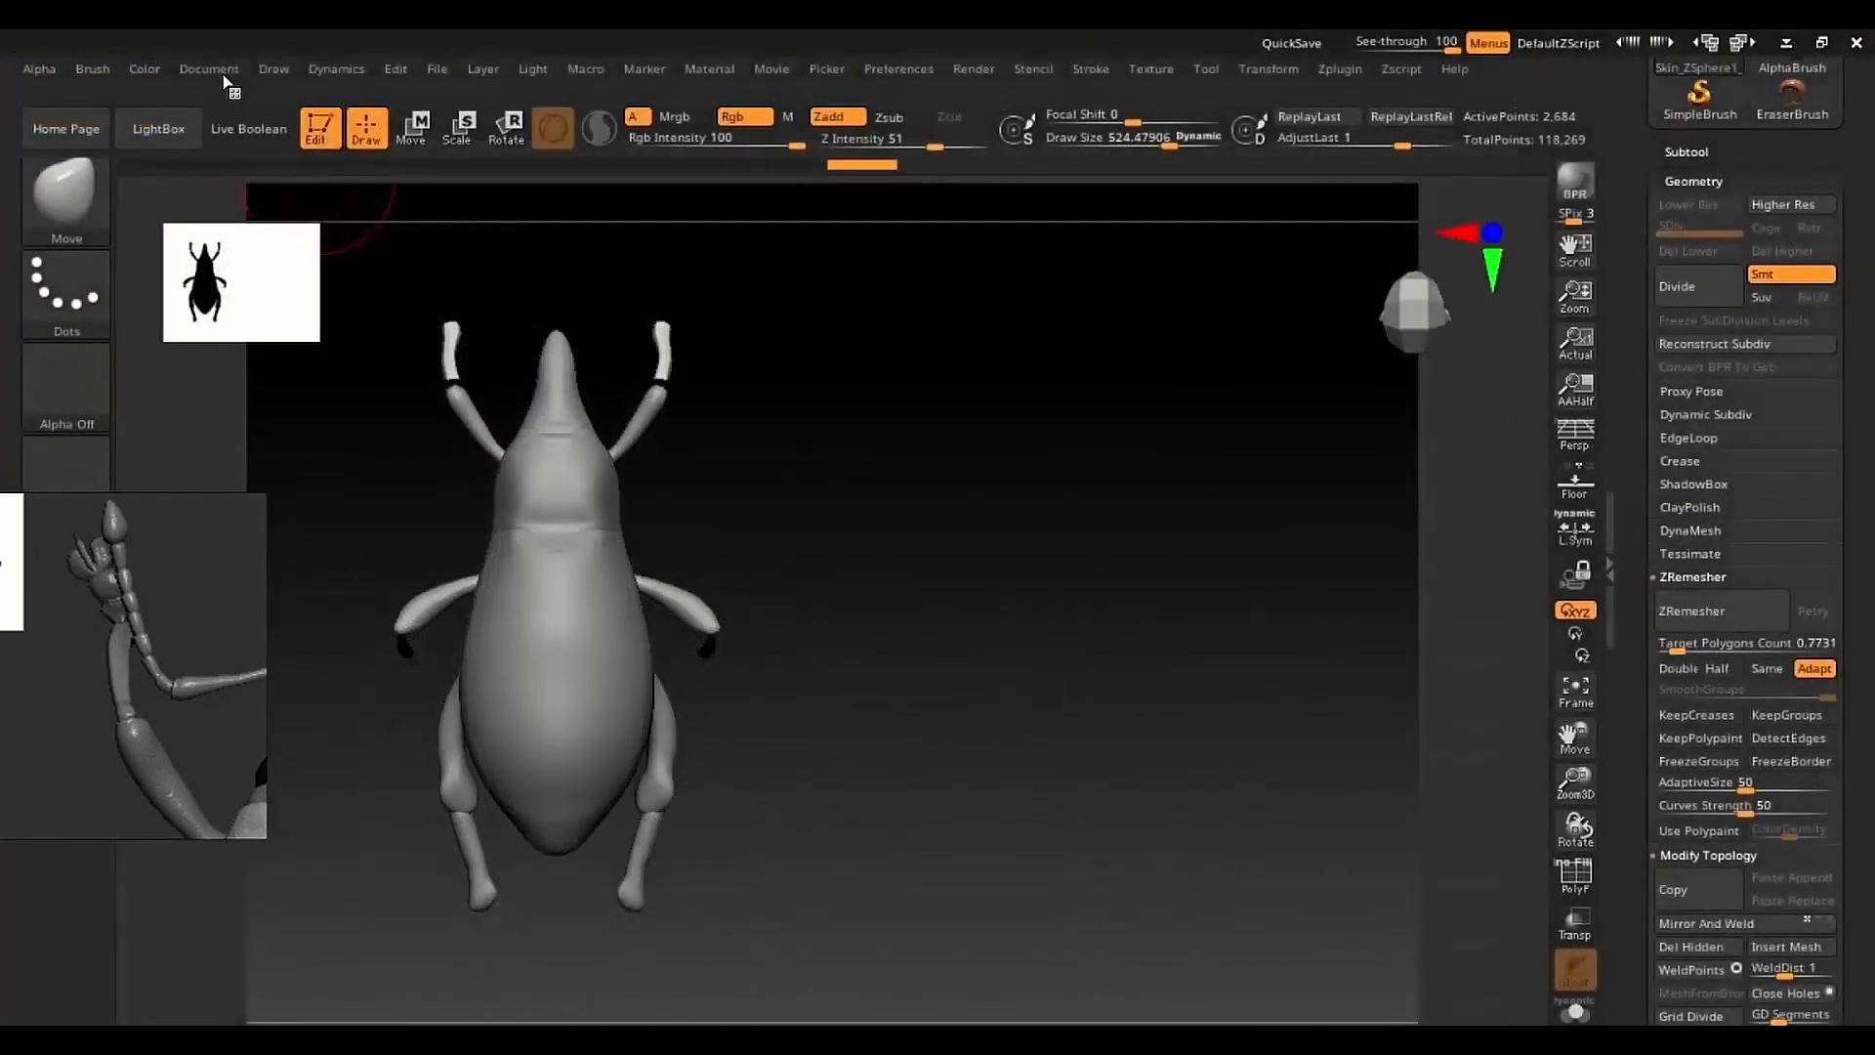
# Step: Examine the front leg joint from the left side on the model and compare its angle with the matching reference view
pyautogui.click(222, 75)
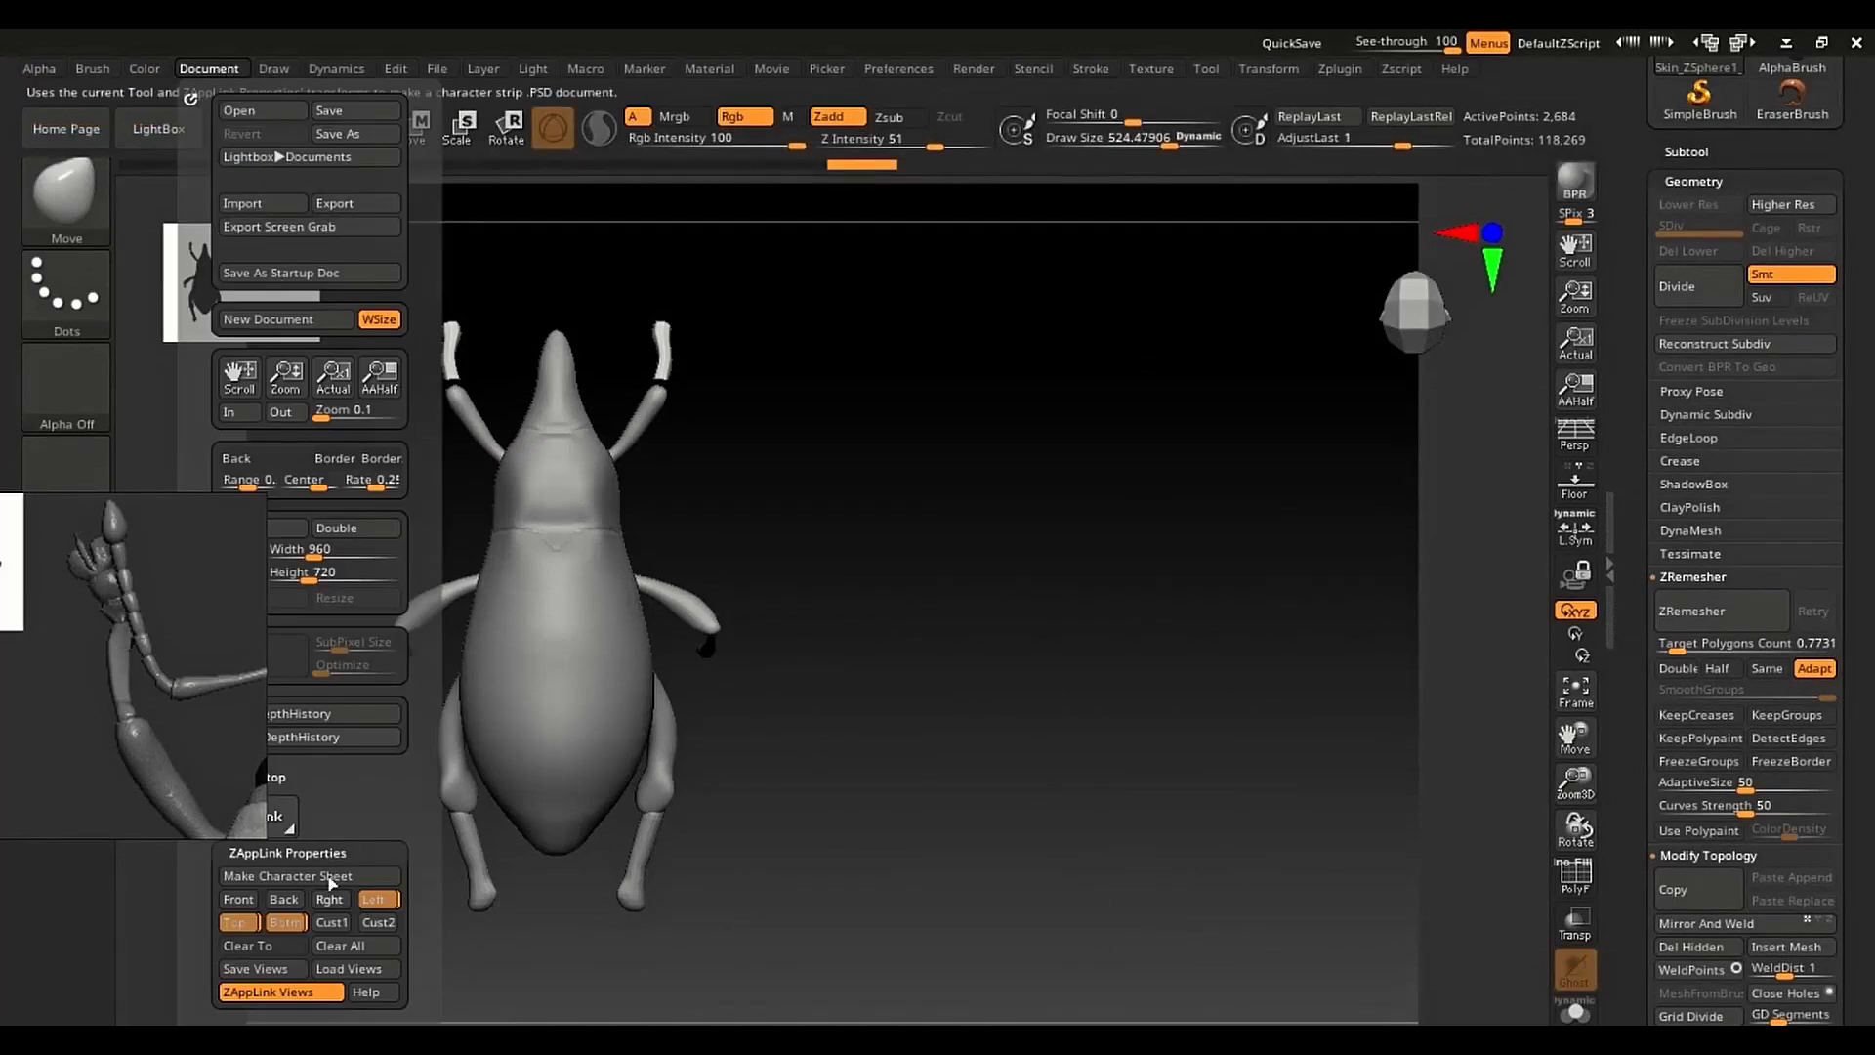
pyautogui.click(372, 899)
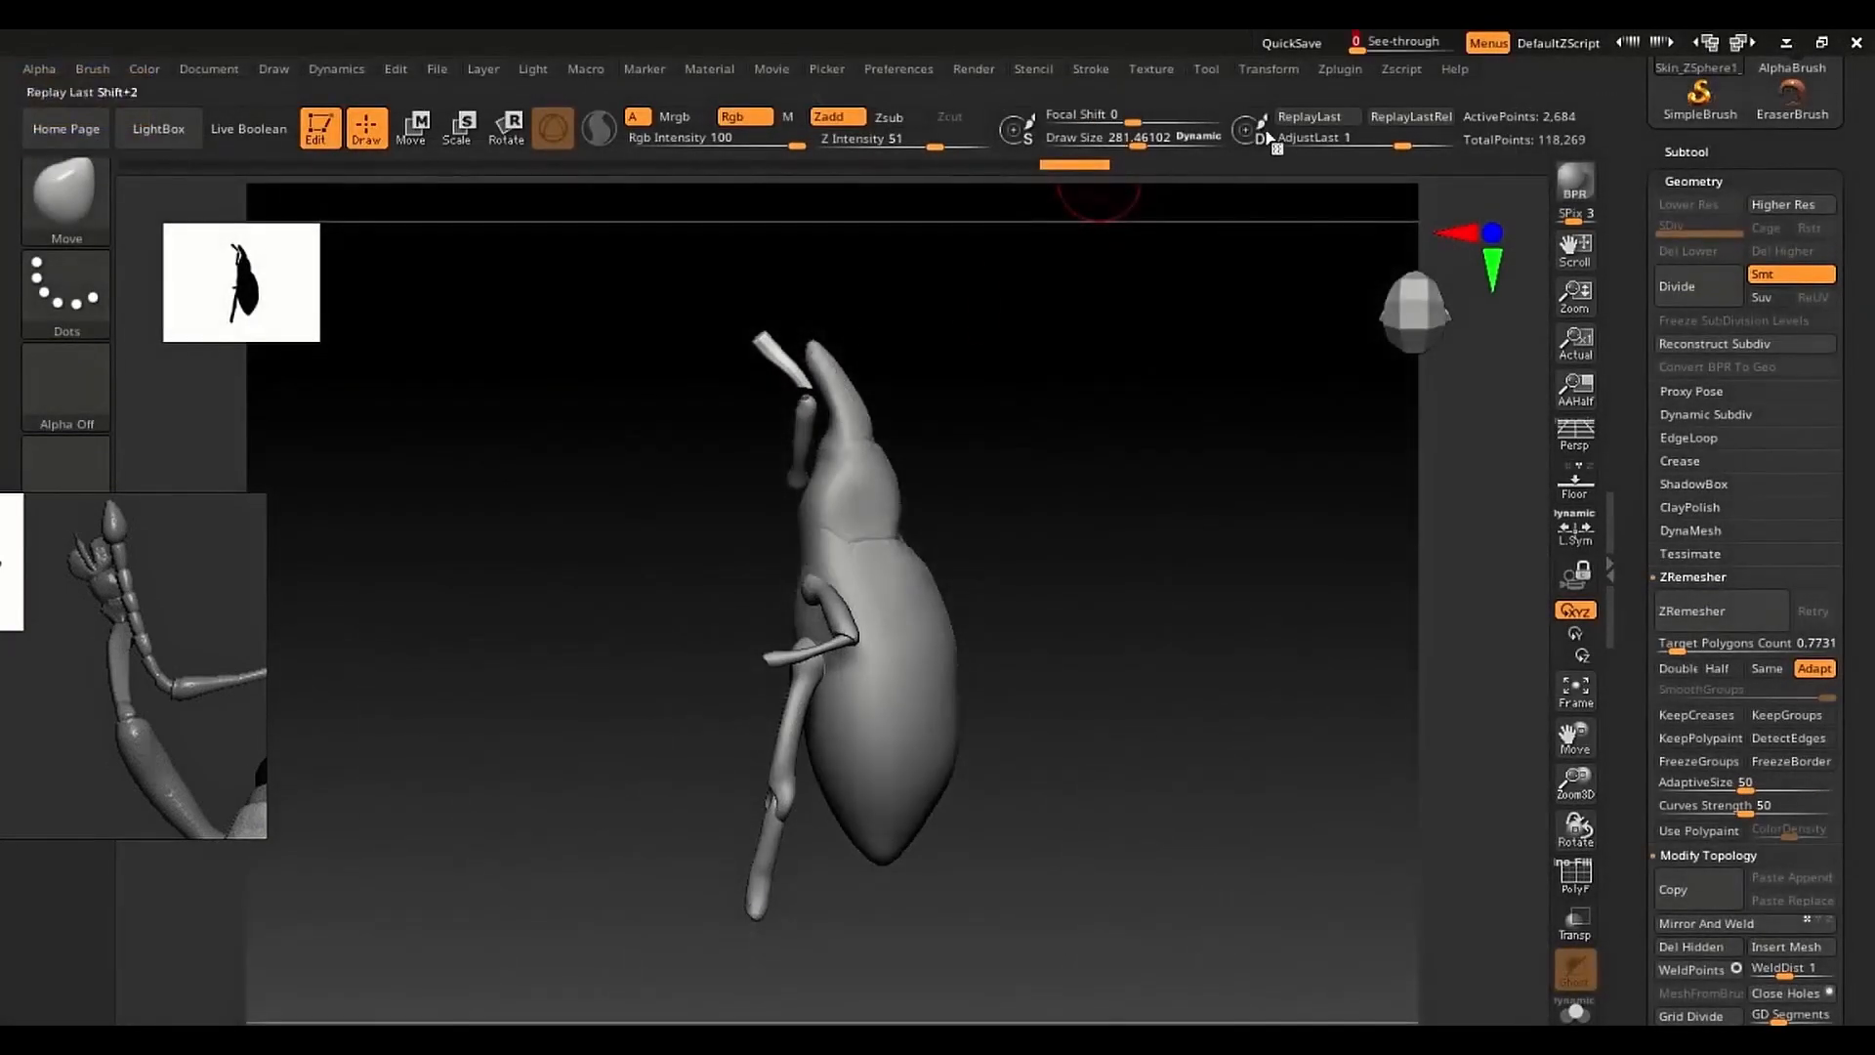
pyautogui.keyDown('ctrl'); pyautogui.moveTo(779, 374); pyautogui.dragTo(769, 566, button='right'); pyautogui.keyUp('ctrl')
pyautogui.keyDown('alt'); pyautogui.moveTo(768, 565); pyautogui.dragTo(694, 703, button='right'); pyautogui.keyUp('alt')
pyautogui.moveTo(134, 651); pyautogui.dragTo(2, 625)
pyautogui.moveTo(201, 690); pyautogui.dragTo(5, 647)
pyautogui.scroll(-2, 66, 668)
pyautogui.scroll(-2, 67, 668)
pyautogui.moveTo(123, 748); pyautogui.dragTo(135, 688)
pyautogui.scroll(1, 198, 713)
pyautogui.keyDown('alt'); pyautogui.moveTo(198, 718); pyautogui.dragTo(535, 930, button='right'); pyautogui.keyUp('alt')
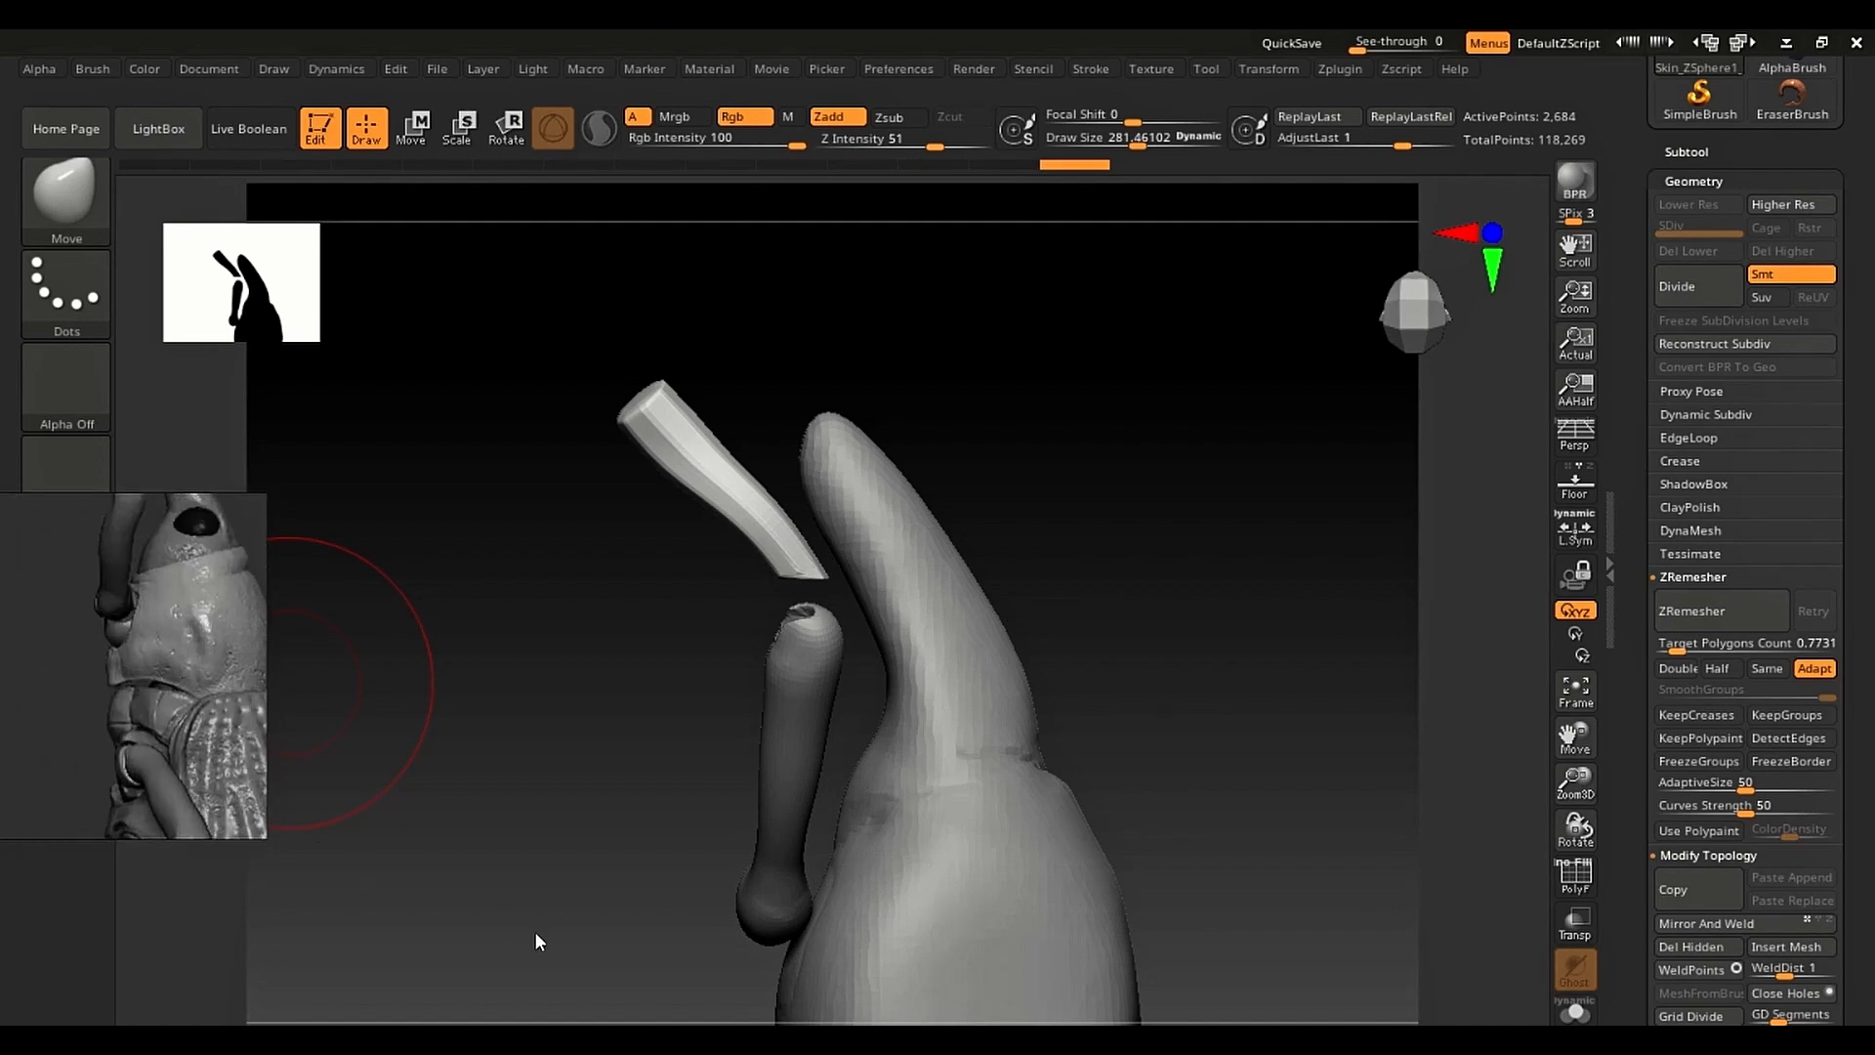
pyautogui.moveTo(146, 614); pyautogui.dragTo(173, 747)
pyautogui.scroll(1, 147, 631)
pyautogui.scroll(-1, 142, 627)
pyautogui.moveTo(157, 626); pyautogui.dragTo(177, 706)
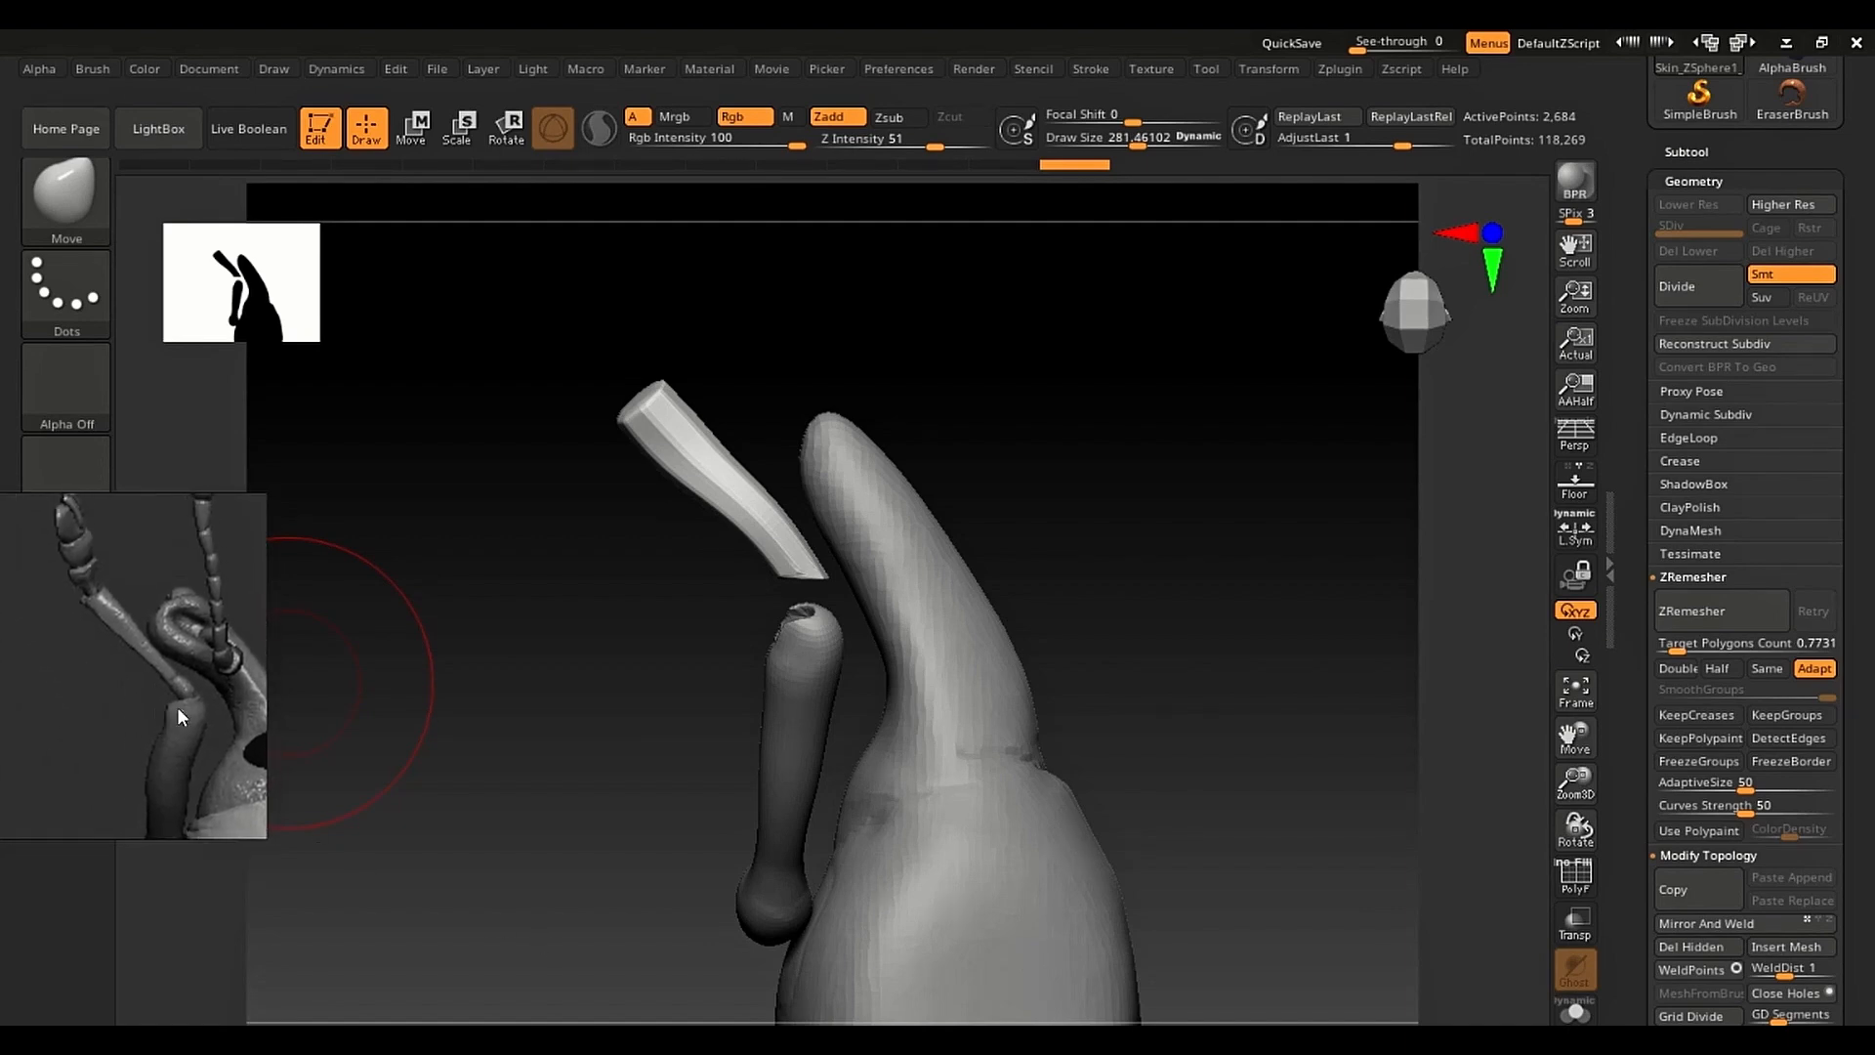
# Step: Reposition the outer front leg segment and bring its lower end into the socket with the Move brush, enlarging the draw size to about 603
pyautogui.moveTo(463, 682); pyautogui.dragTo(454, 674, button='right')
pyautogui.keyDown('ctrl'); pyautogui.moveTo(736, 557); pyautogui.dragTo(752, 629, button='right'); pyautogui.keyUp('ctrl')
pyautogui.press('s')
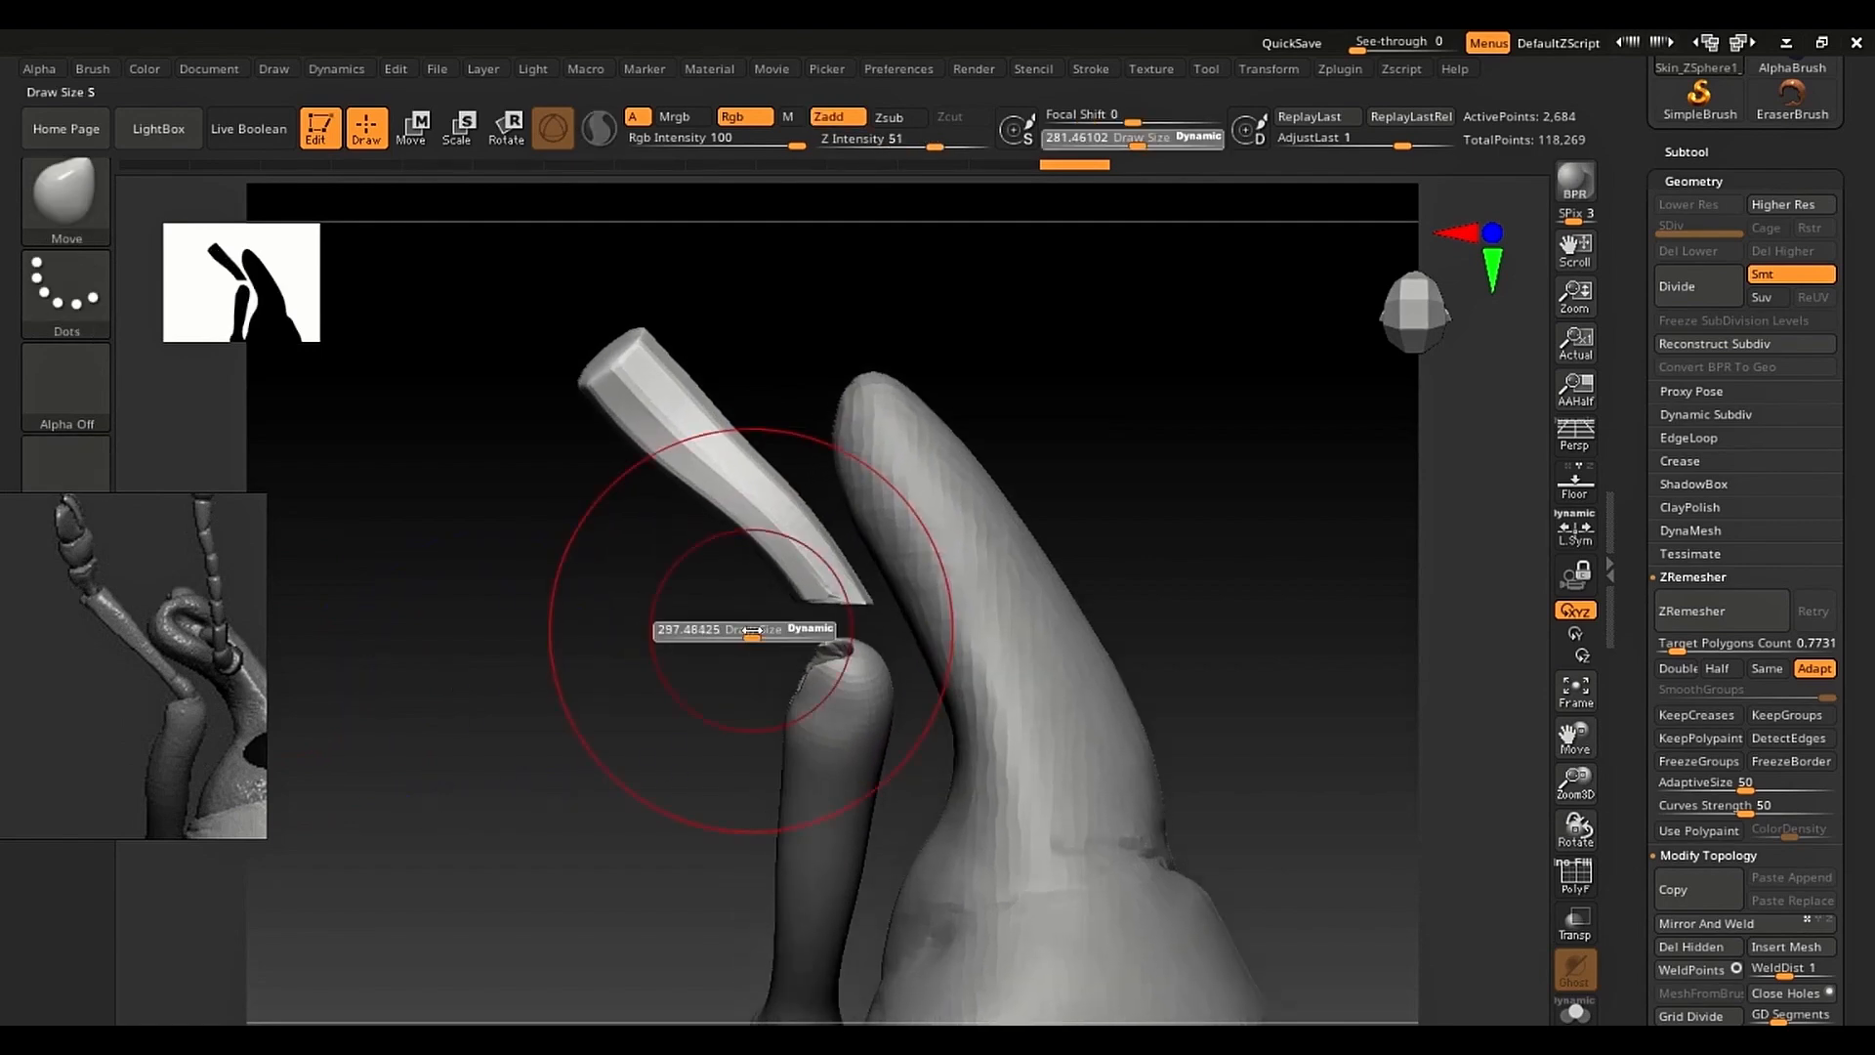
pyautogui.moveTo(750, 632); pyautogui.dragTo(759, 632)
pyautogui.press('s')
pyautogui.moveTo(841, 544)
pyautogui.mouseDown()
pyautogui.moveTo(789, 535)
pyautogui.moveTo(845, 613)
pyautogui.moveTo(772, 572)
pyautogui.mouseUp()
pyautogui.press('s')
pyautogui.click(812, 617)
pyautogui.press('s')
pyautogui.press('s')
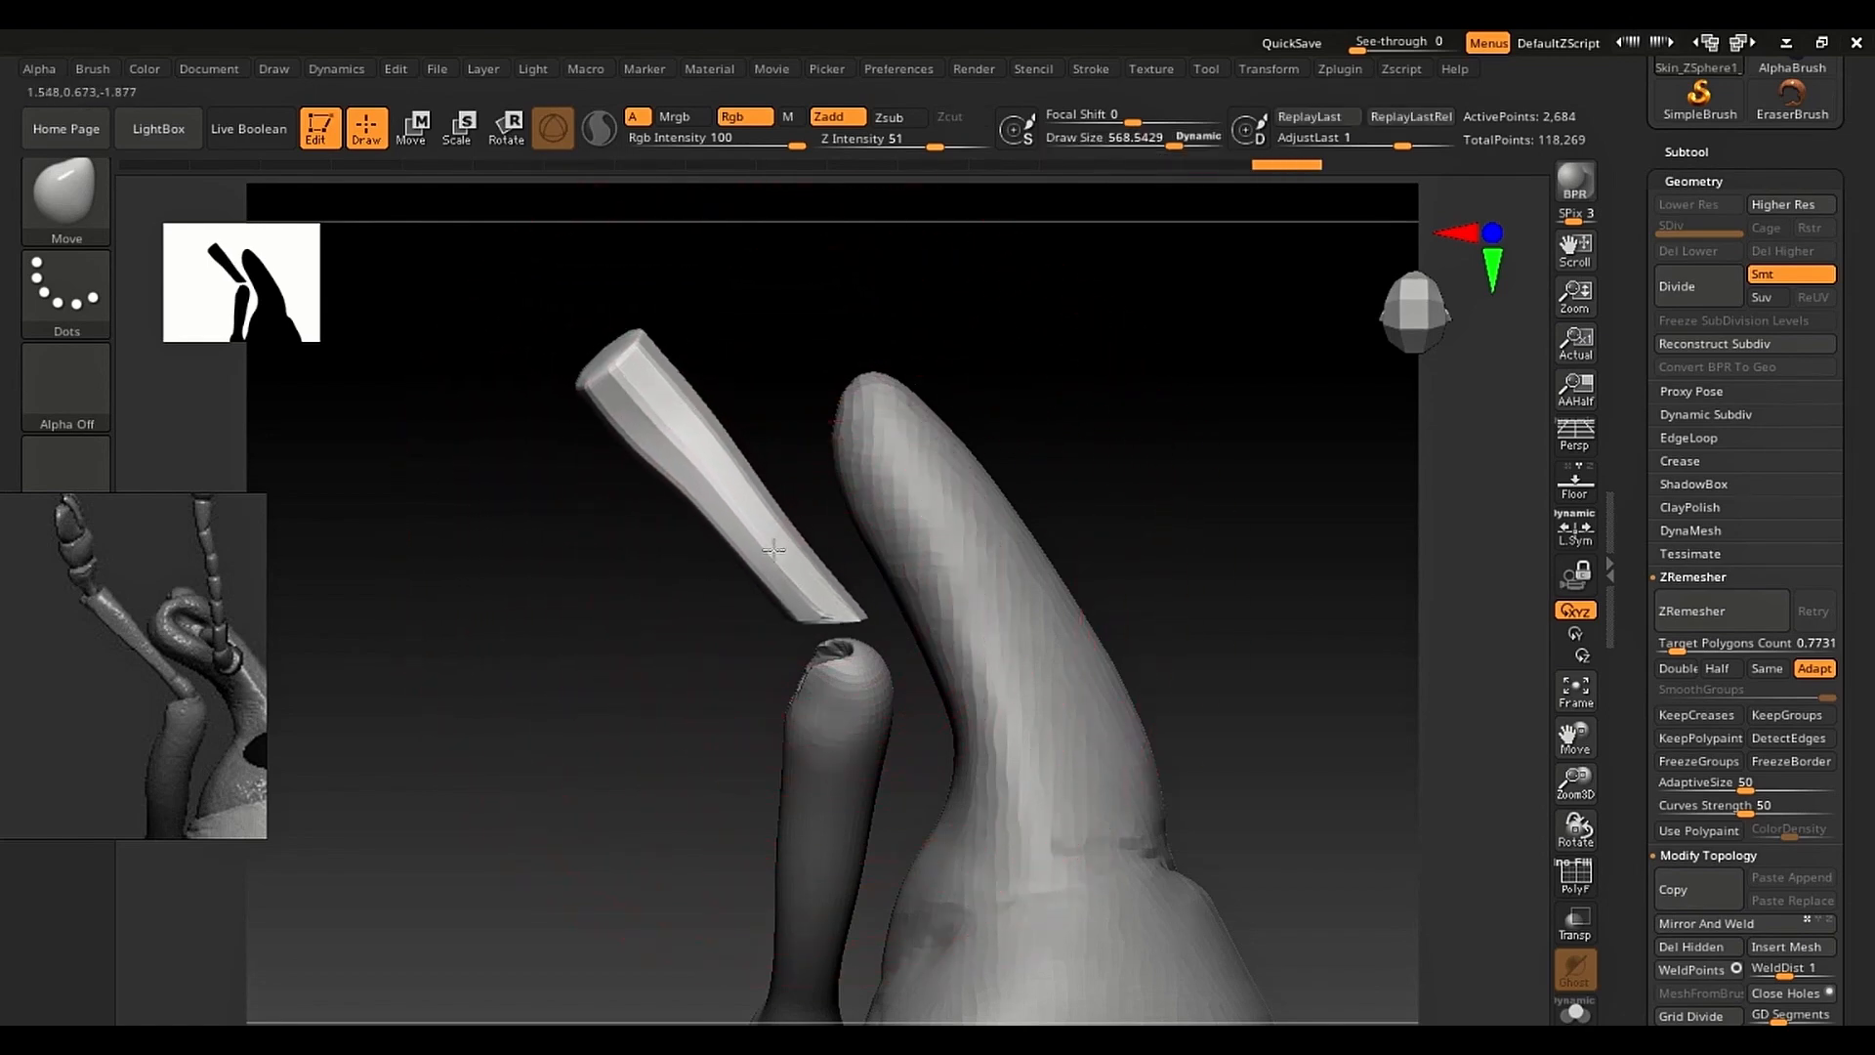
pyautogui.press('s')
pyautogui.moveTo(708, 470); pyautogui.dragTo(656, 499)
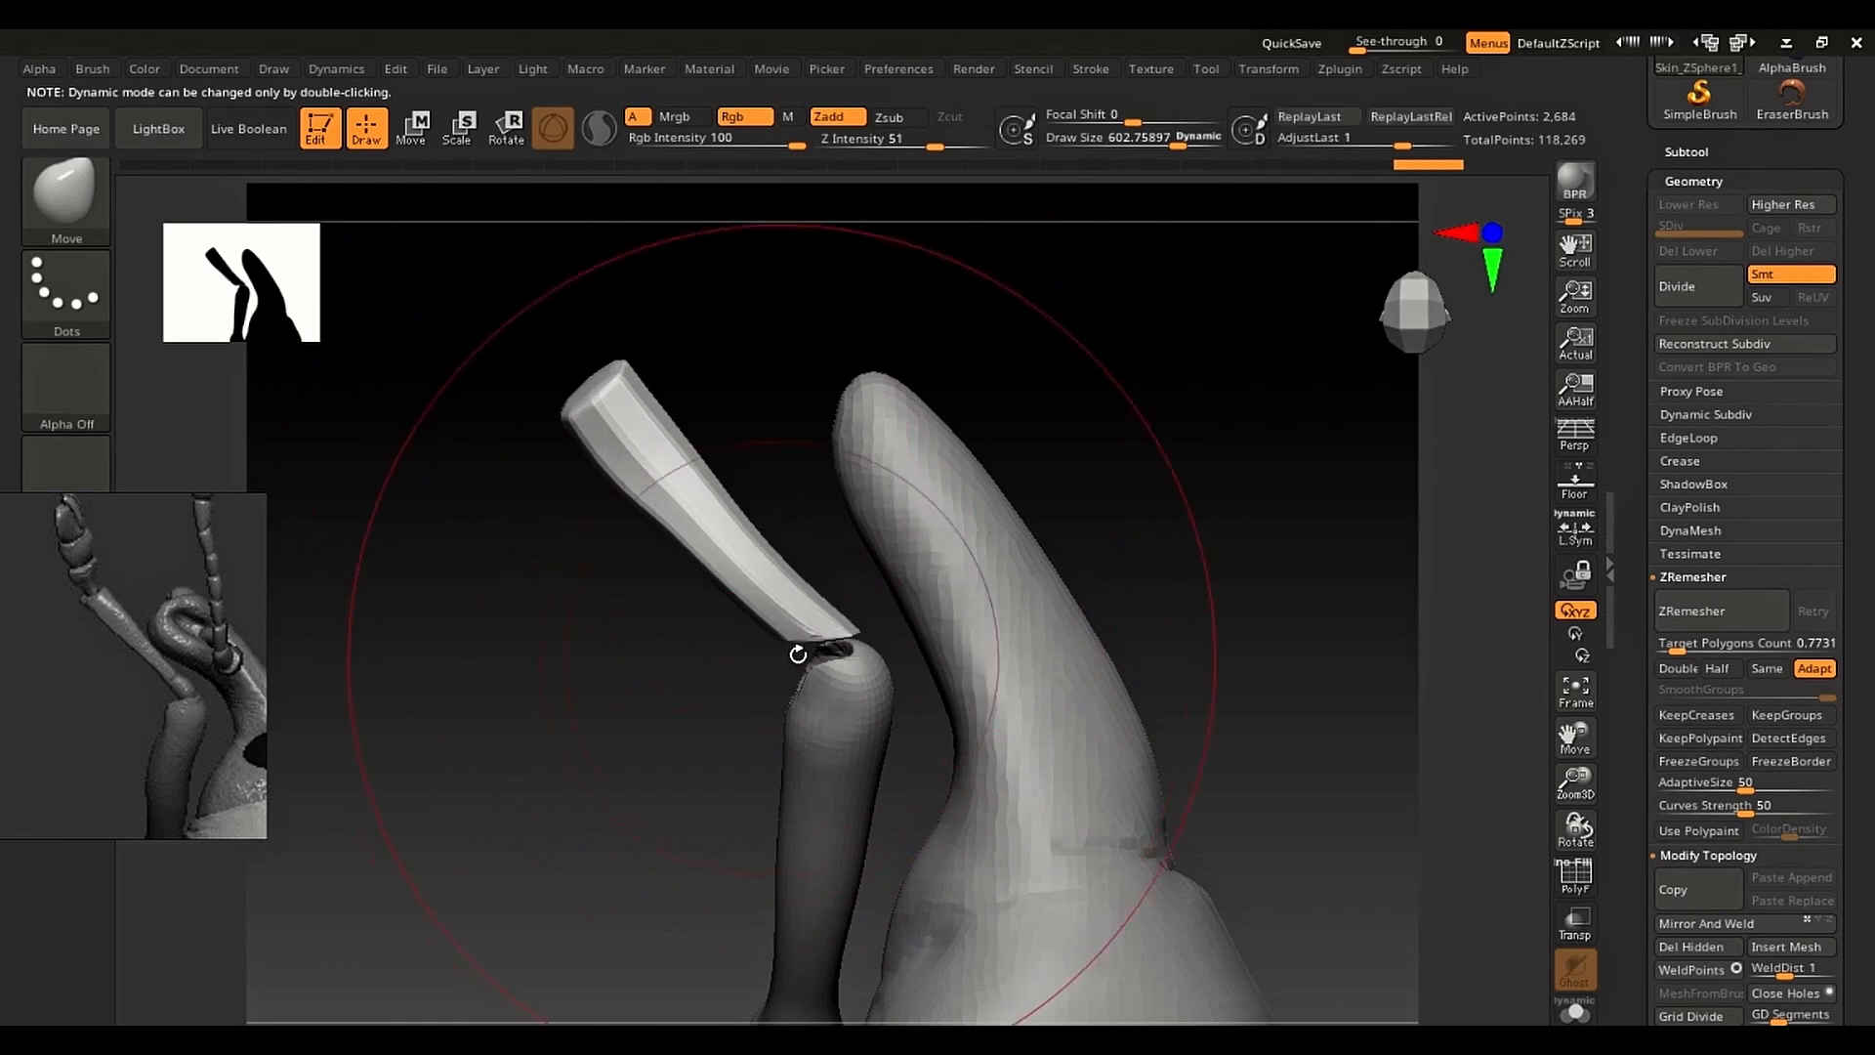
pyautogui.moveTo(800, 650)
pyautogui.mouseDown()
pyautogui.moveTo(771, 681)
pyautogui.moveTo(829, 651)
pyautogui.moveTo(836, 681)
pyautogui.mouseUp()
# Step: Smooth the faceted surface of the outer front leg segment at draw size about 306
pyautogui.press('s')
pyautogui.press('s')
pyautogui.press('s')
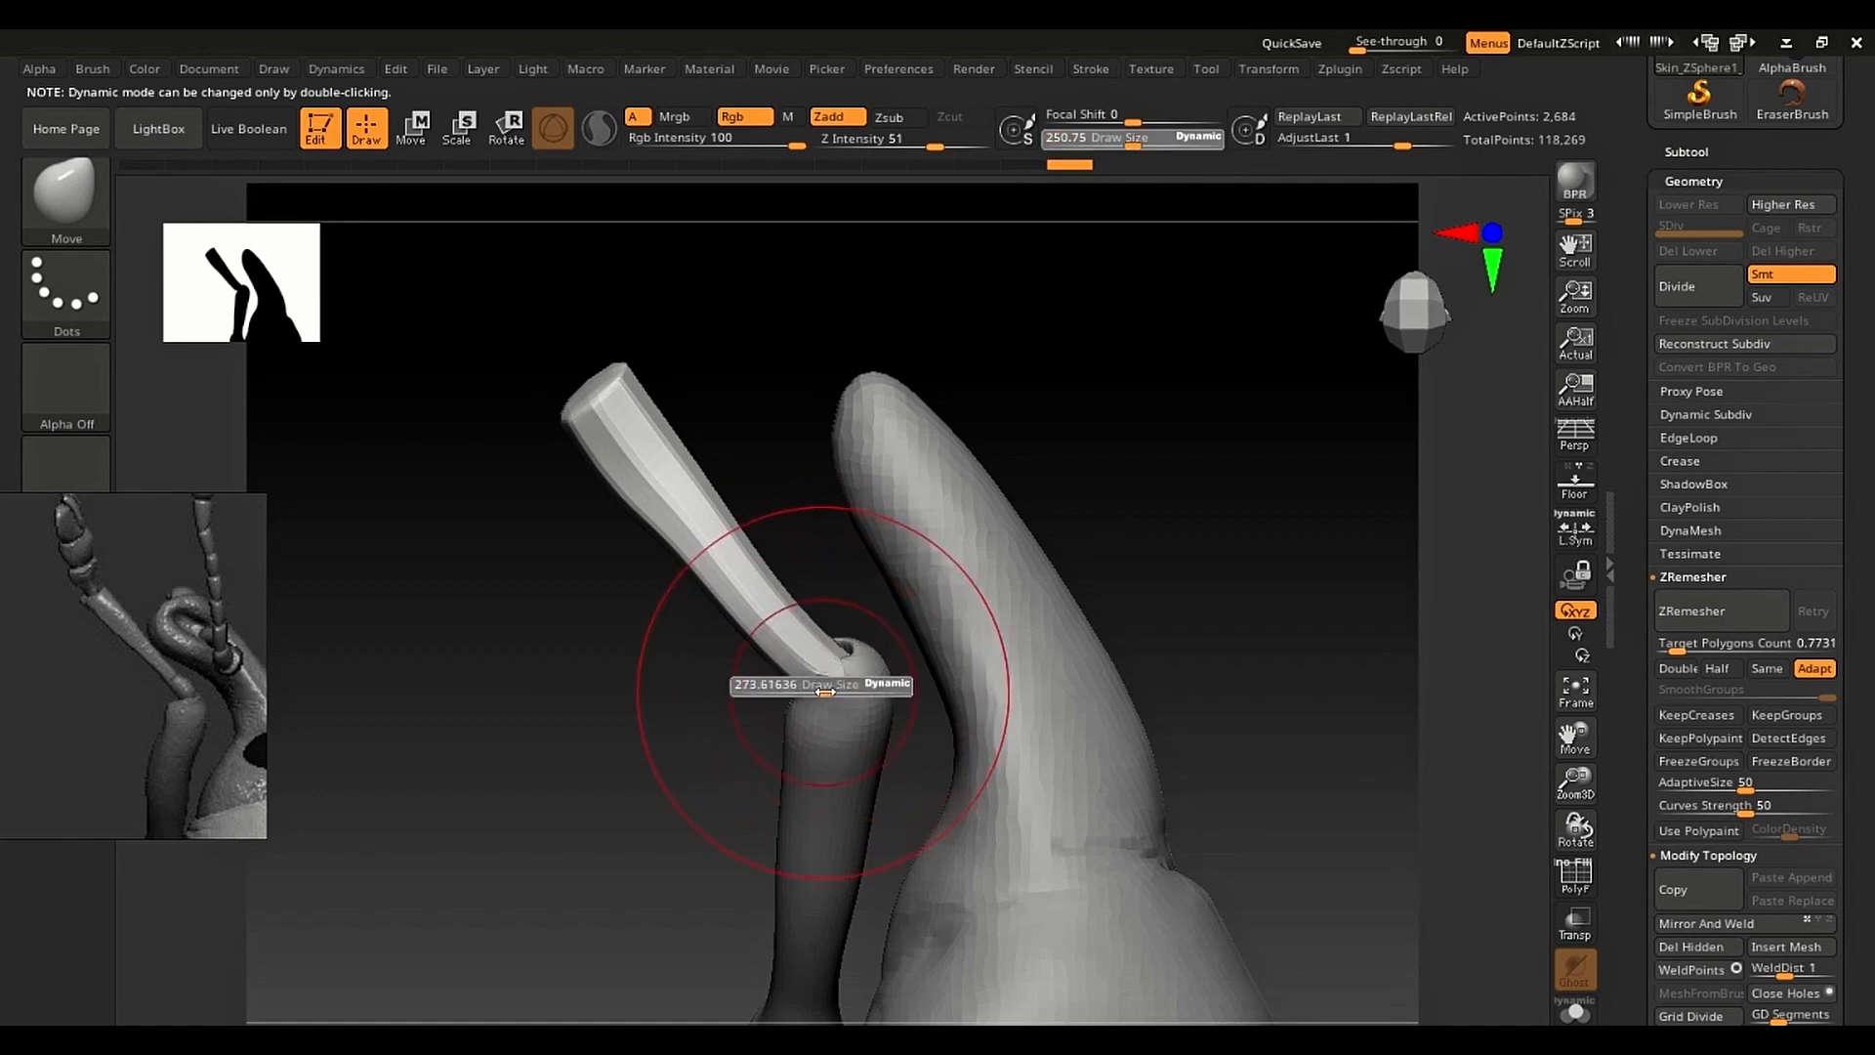
pyautogui.moveTo(830, 674); pyautogui.dragTo(837, 670)
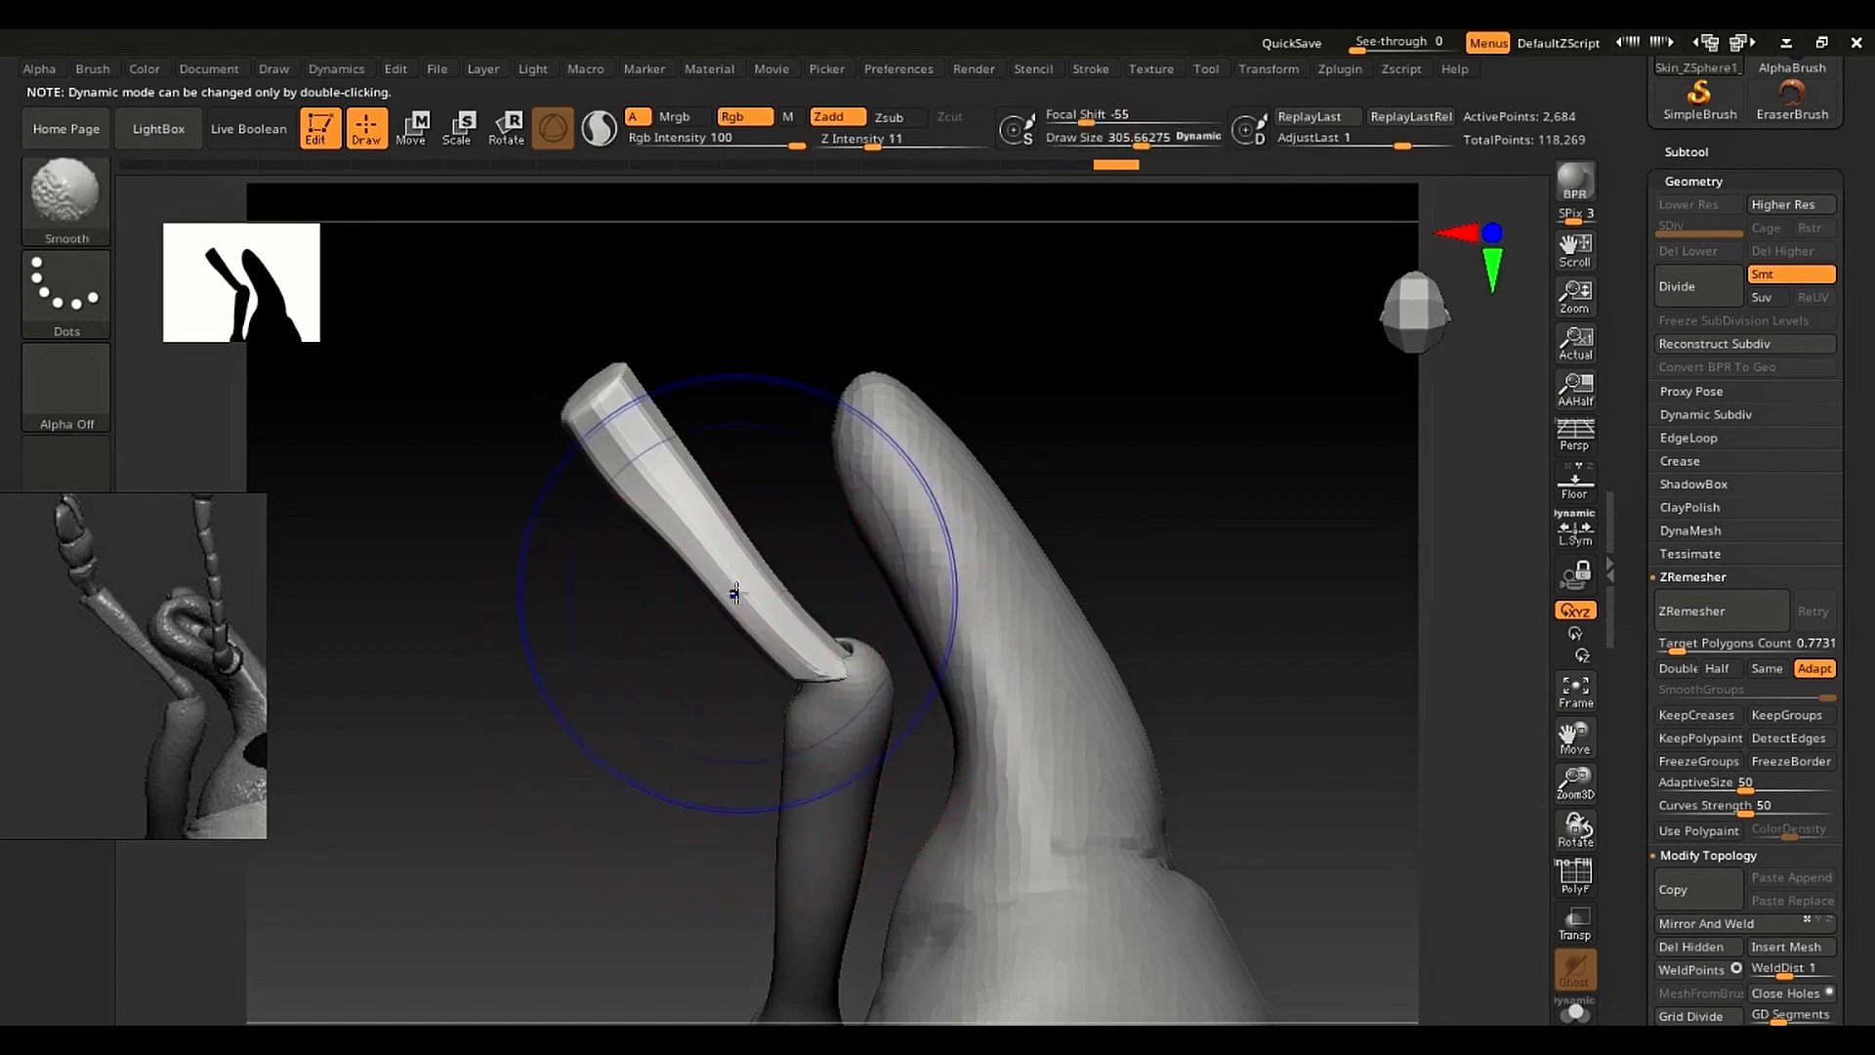
pyautogui.moveTo(734, 590)
pyautogui.keyDown('shift'); pyautogui.mouseDown()
pyautogui.moveTo(691, 503)
pyautogui.moveTo(715, 584)
pyautogui.mouseUp(); pyautogui.keyUp('shift')
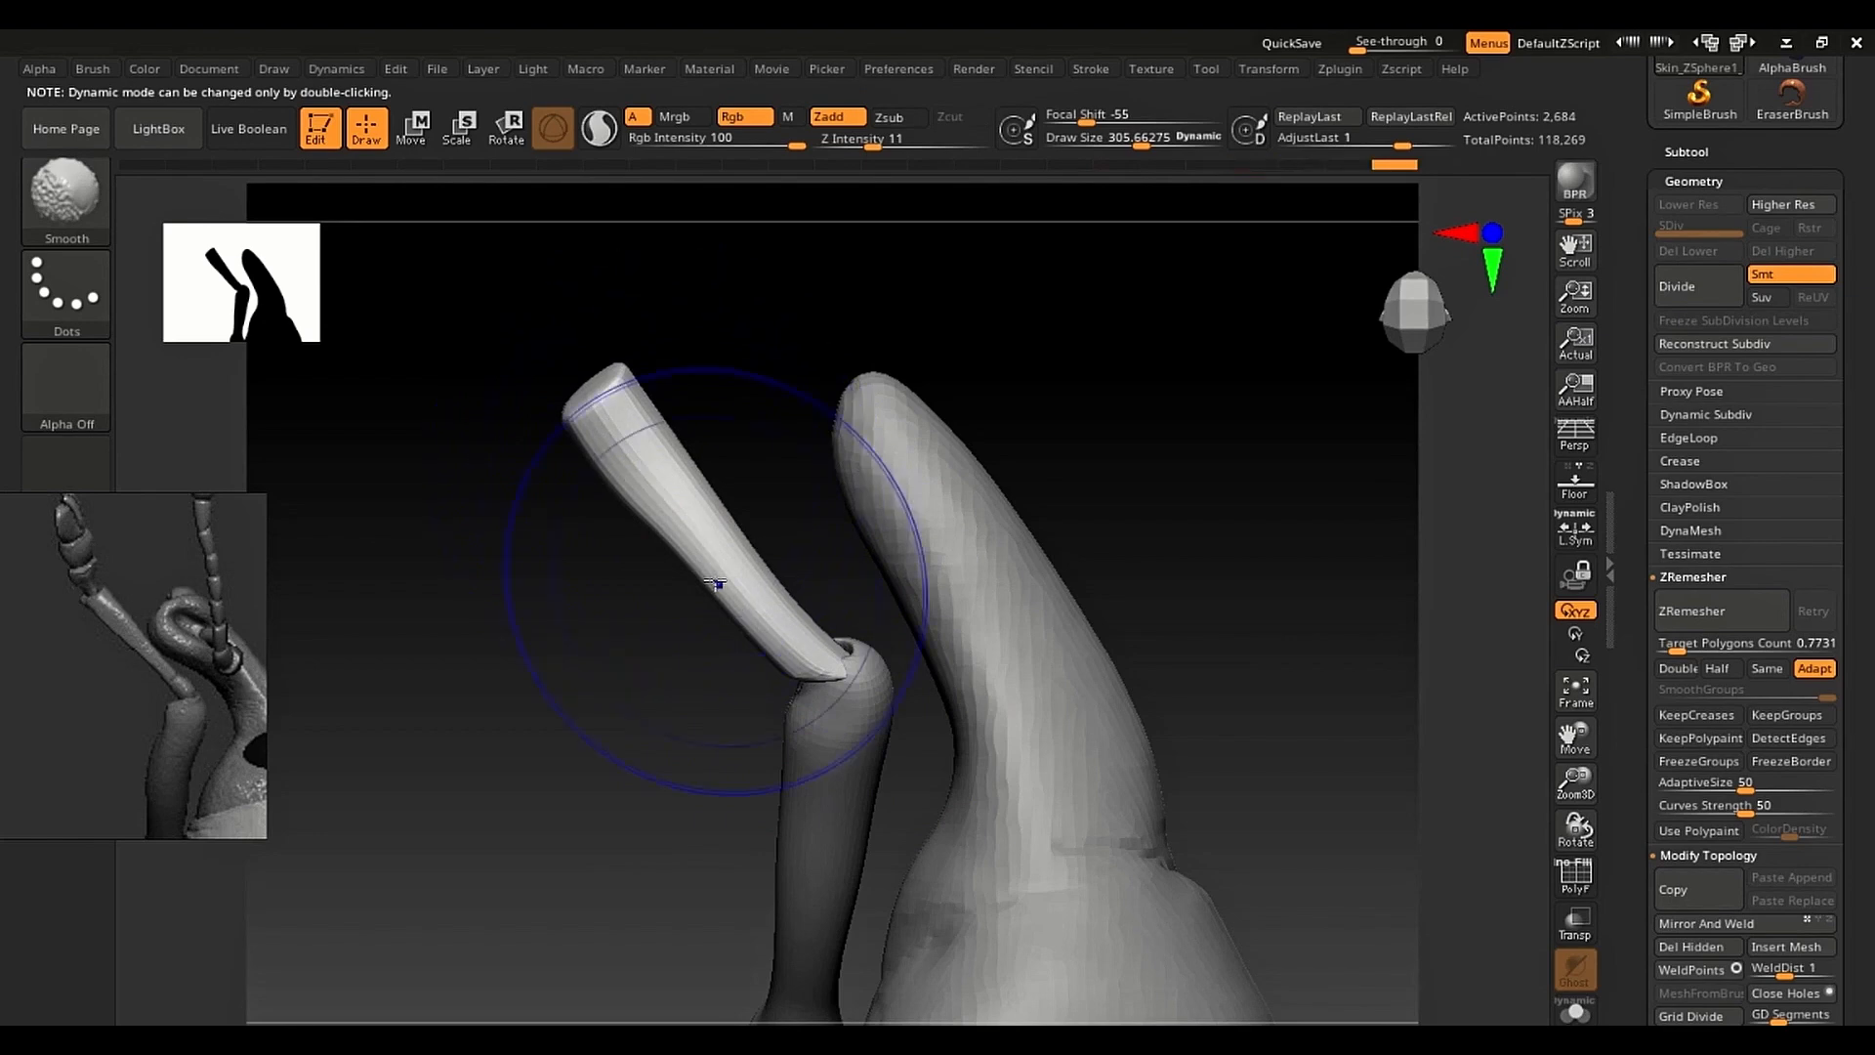
# Step: From the underside, narrow the outer front leg segment's lower end at the socket with the Move brush, reducing draw size from about 229 to 157
pyautogui.moveTo(683, 710); pyautogui.dragTo(625, 640, button='right')
pyautogui.moveTo(127, 640)
pyautogui.mouseDown(button='middle')
pyautogui.moveTo(355, 672)
pyautogui.moveTo(95, 647)
pyautogui.mouseUp(button='middle')
pyautogui.moveTo(239, 664); pyautogui.dragTo(20, 674, button='middle')
pyautogui.moveTo(223, 713); pyautogui.dragTo(61, 678, button='middle')
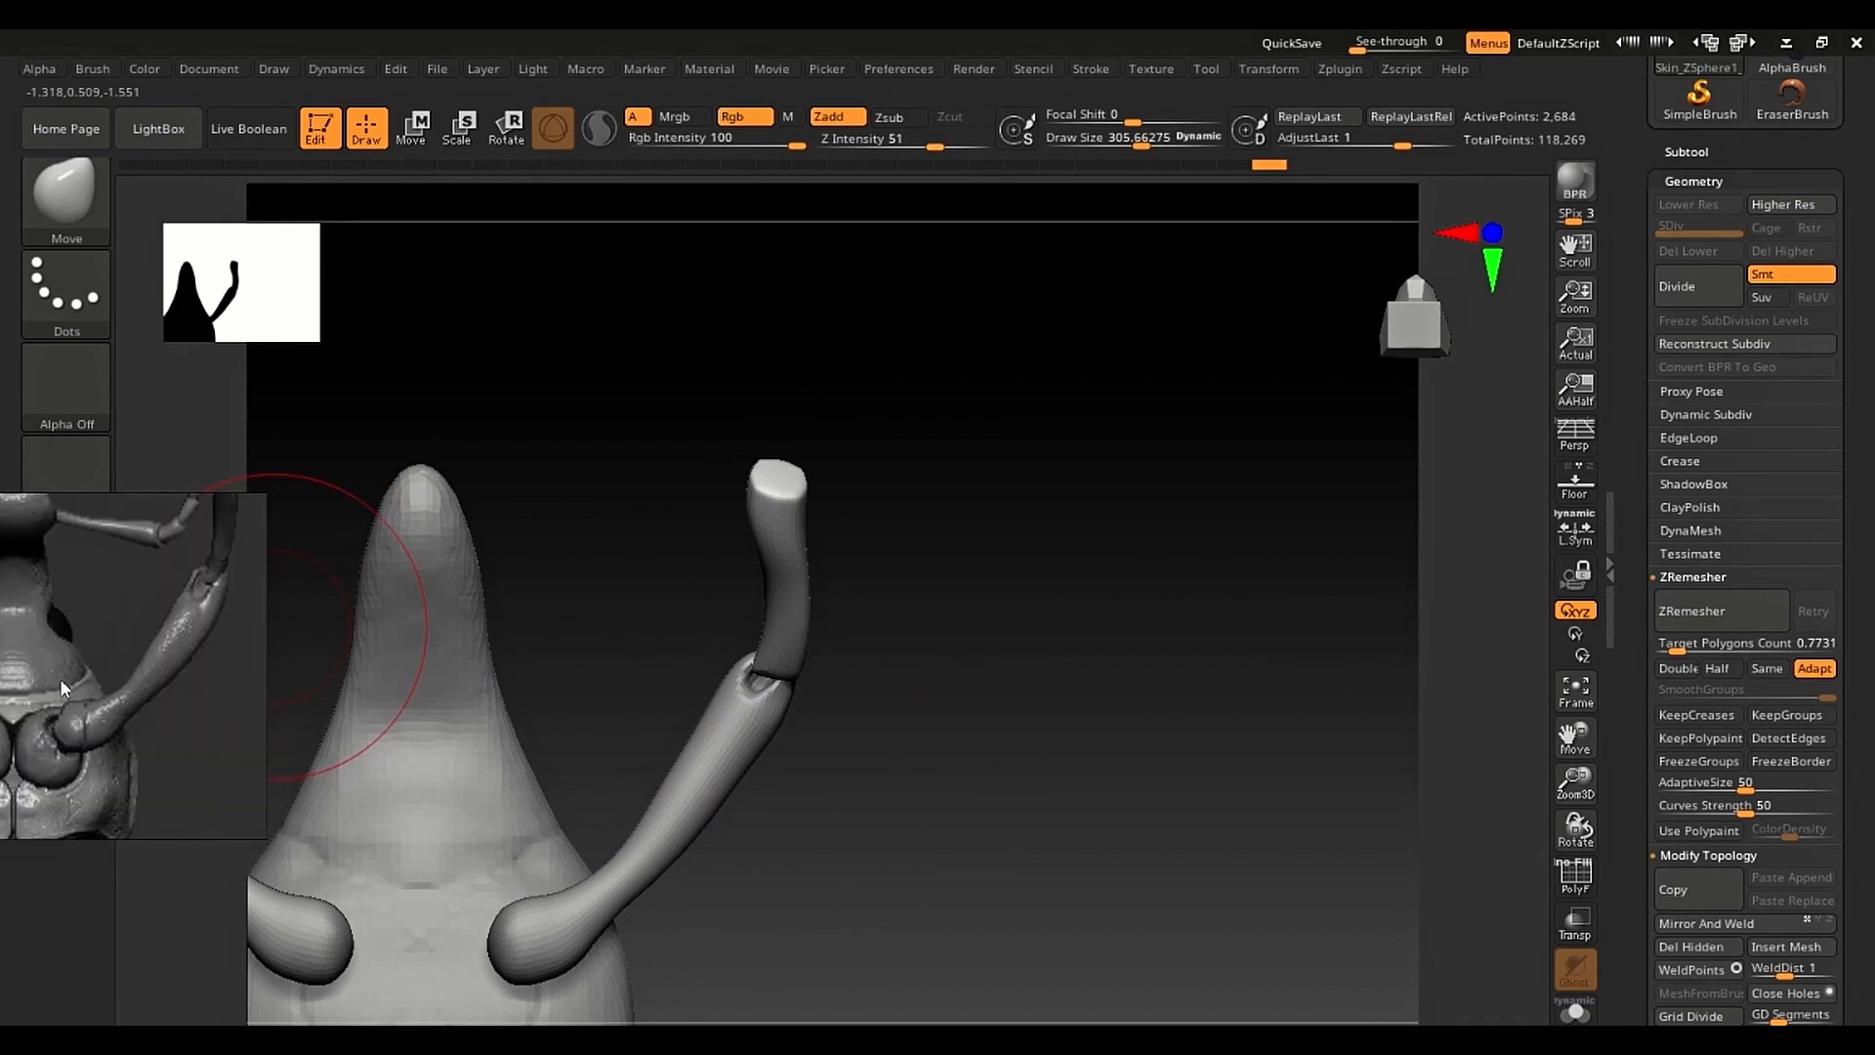
pyautogui.moveTo(185, 684)
pyautogui.mouseDown(button='middle')
pyautogui.moveTo(143, 814)
pyautogui.moveTo(148, 752)
pyautogui.mouseUp(button='middle')
pyautogui.moveTo(849, 815)
pyautogui.mouseDown(button='right')
pyautogui.moveTo(1067, 819)
pyautogui.moveTo(845, 741)
pyautogui.moveTo(977, 764)
pyautogui.mouseUp(button='right')
pyautogui.keyDown('ctrl'); pyautogui.moveTo(984, 691); pyautogui.dragTo(1035, 718, button='right'); pyautogui.keyUp('ctrl')
pyautogui.press('s')
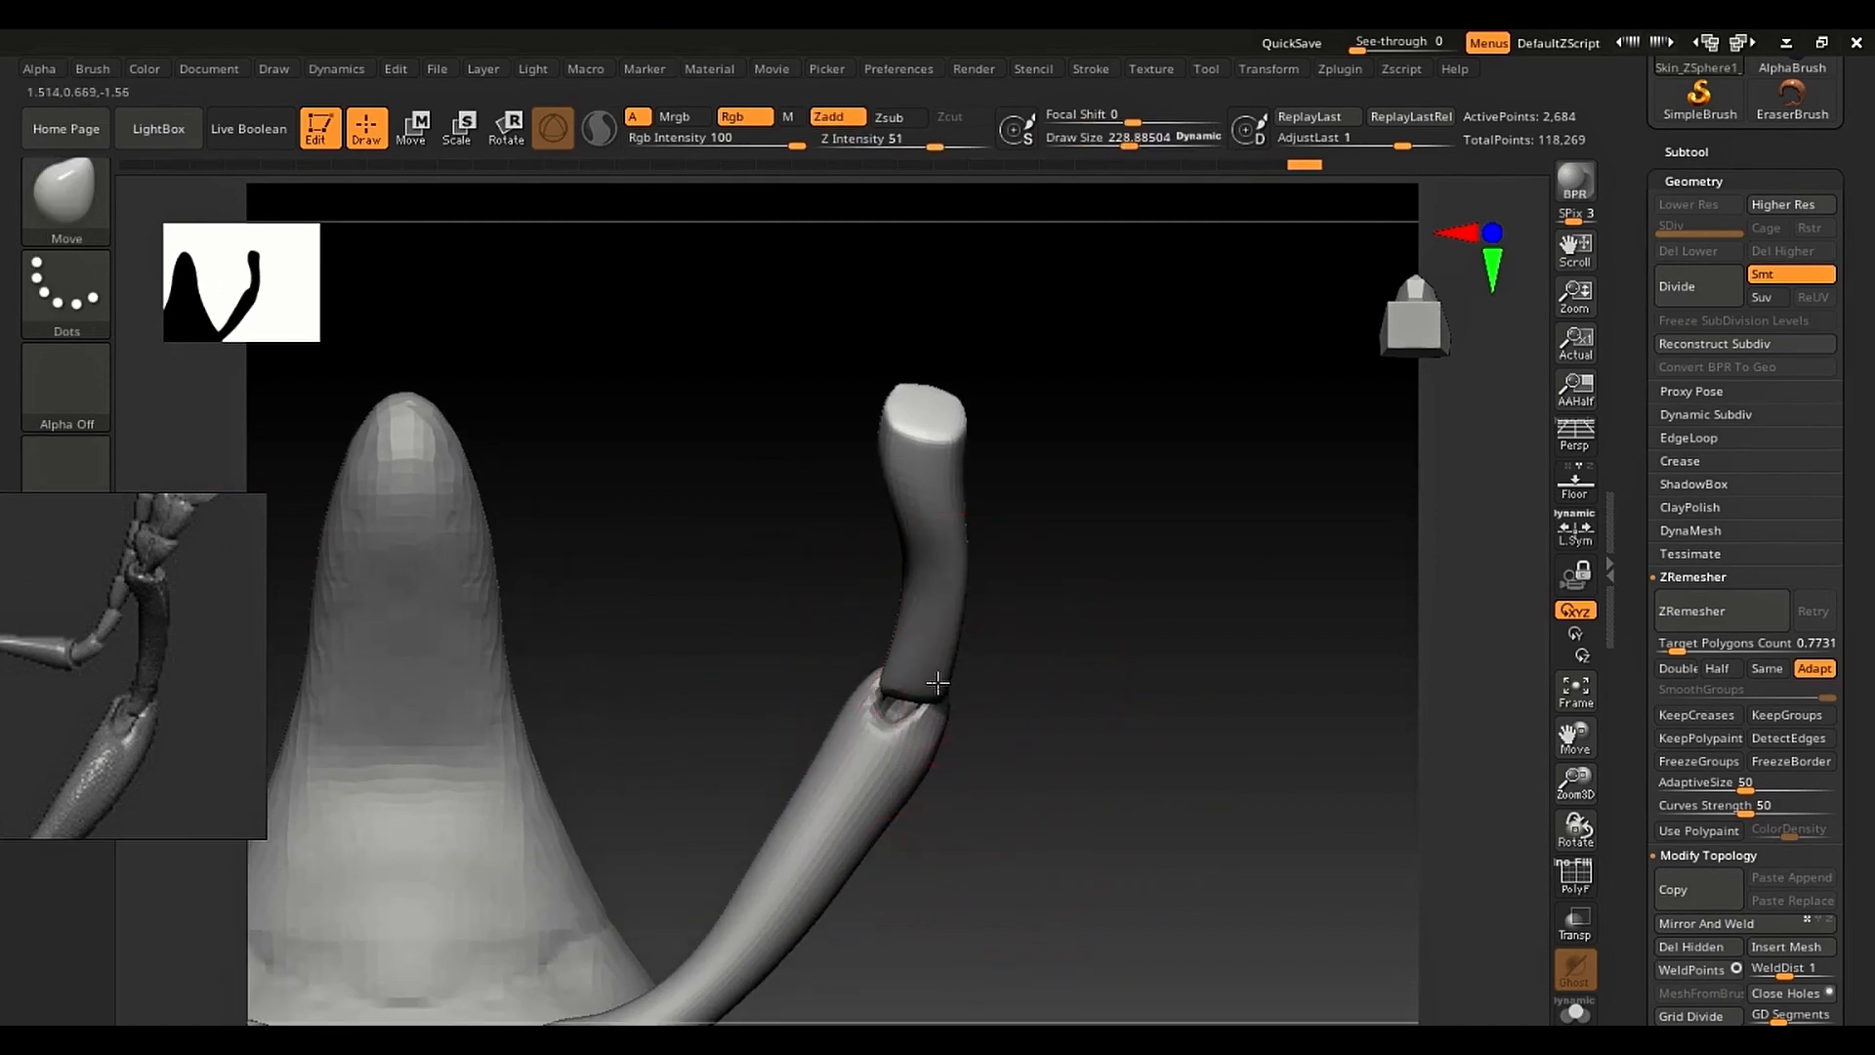
pyautogui.press('s')
pyautogui.moveTo(943, 687); pyautogui.dragTo(908, 662)
pyautogui.press('s')
pyautogui.moveTo(939, 729); pyautogui.dragTo(933, 729)
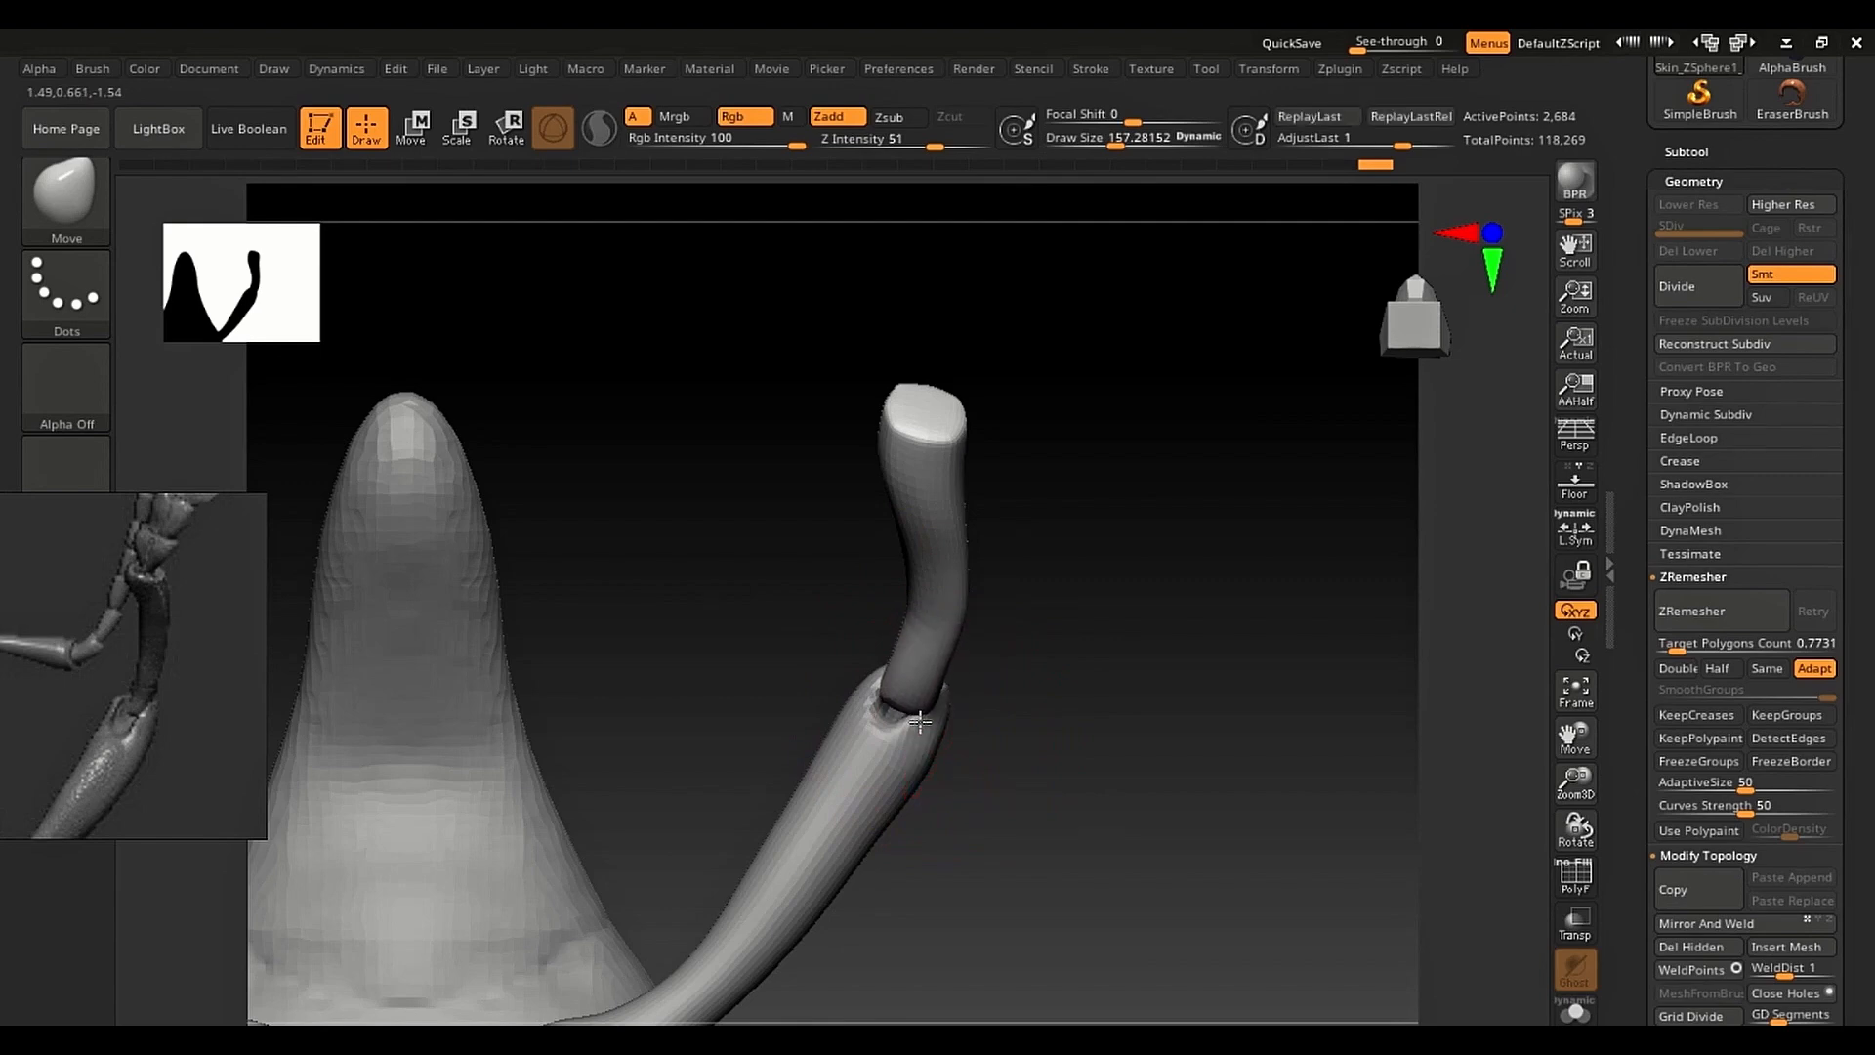
# Step: Smooth the outer front leg segment above the socket and refine its curve with the Move brush at draw size about 201 to 169
pyautogui.press('shift')
pyautogui.press('s')
pyautogui.keyDown('shift'); pyautogui.moveTo(922, 679); pyautogui.dragTo(961, 642); pyautogui.keyUp('shift')
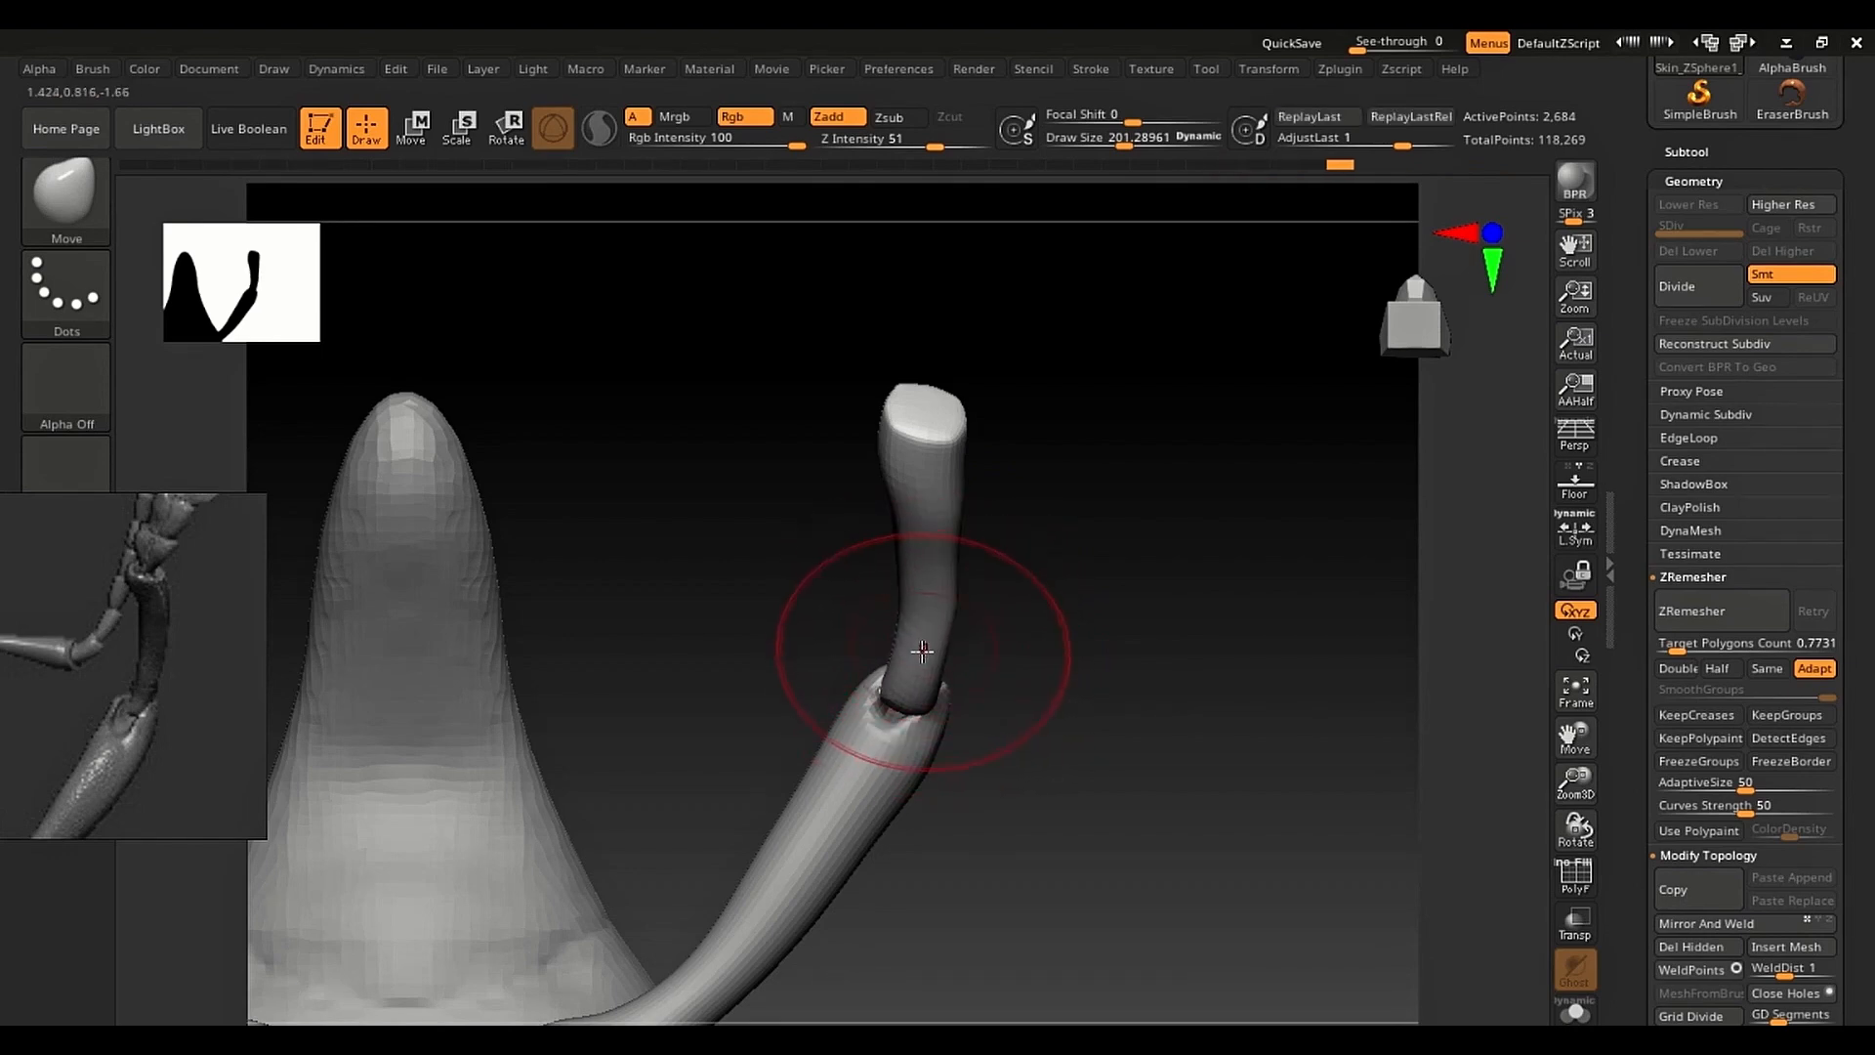
pyautogui.press('s')
pyautogui.moveTo(922, 651); pyautogui.dragTo(908, 653)
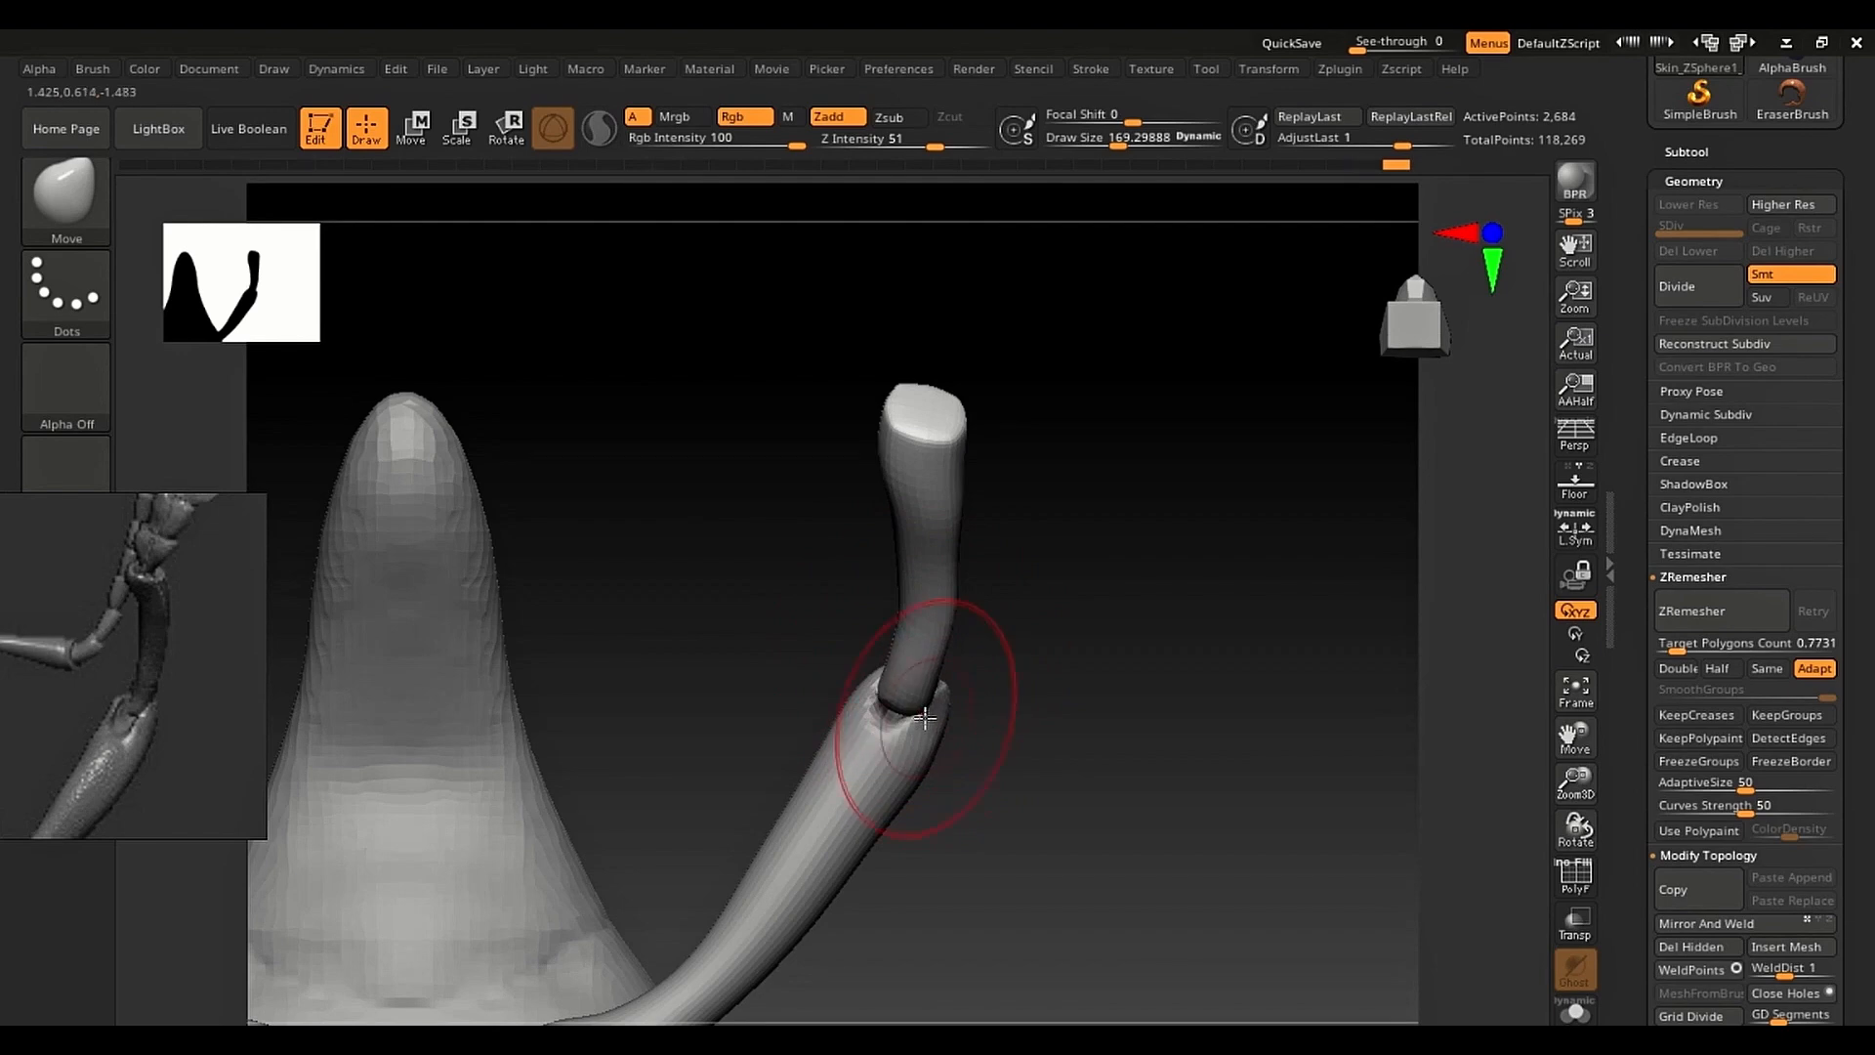
pyautogui.press('s')
pyautogui.moveTo(908, 501); pyautogui.dragTo(896, 509)
# Step: Refine the middle of the outer front leg segment at draw size about 99
pyautogui.press('s')
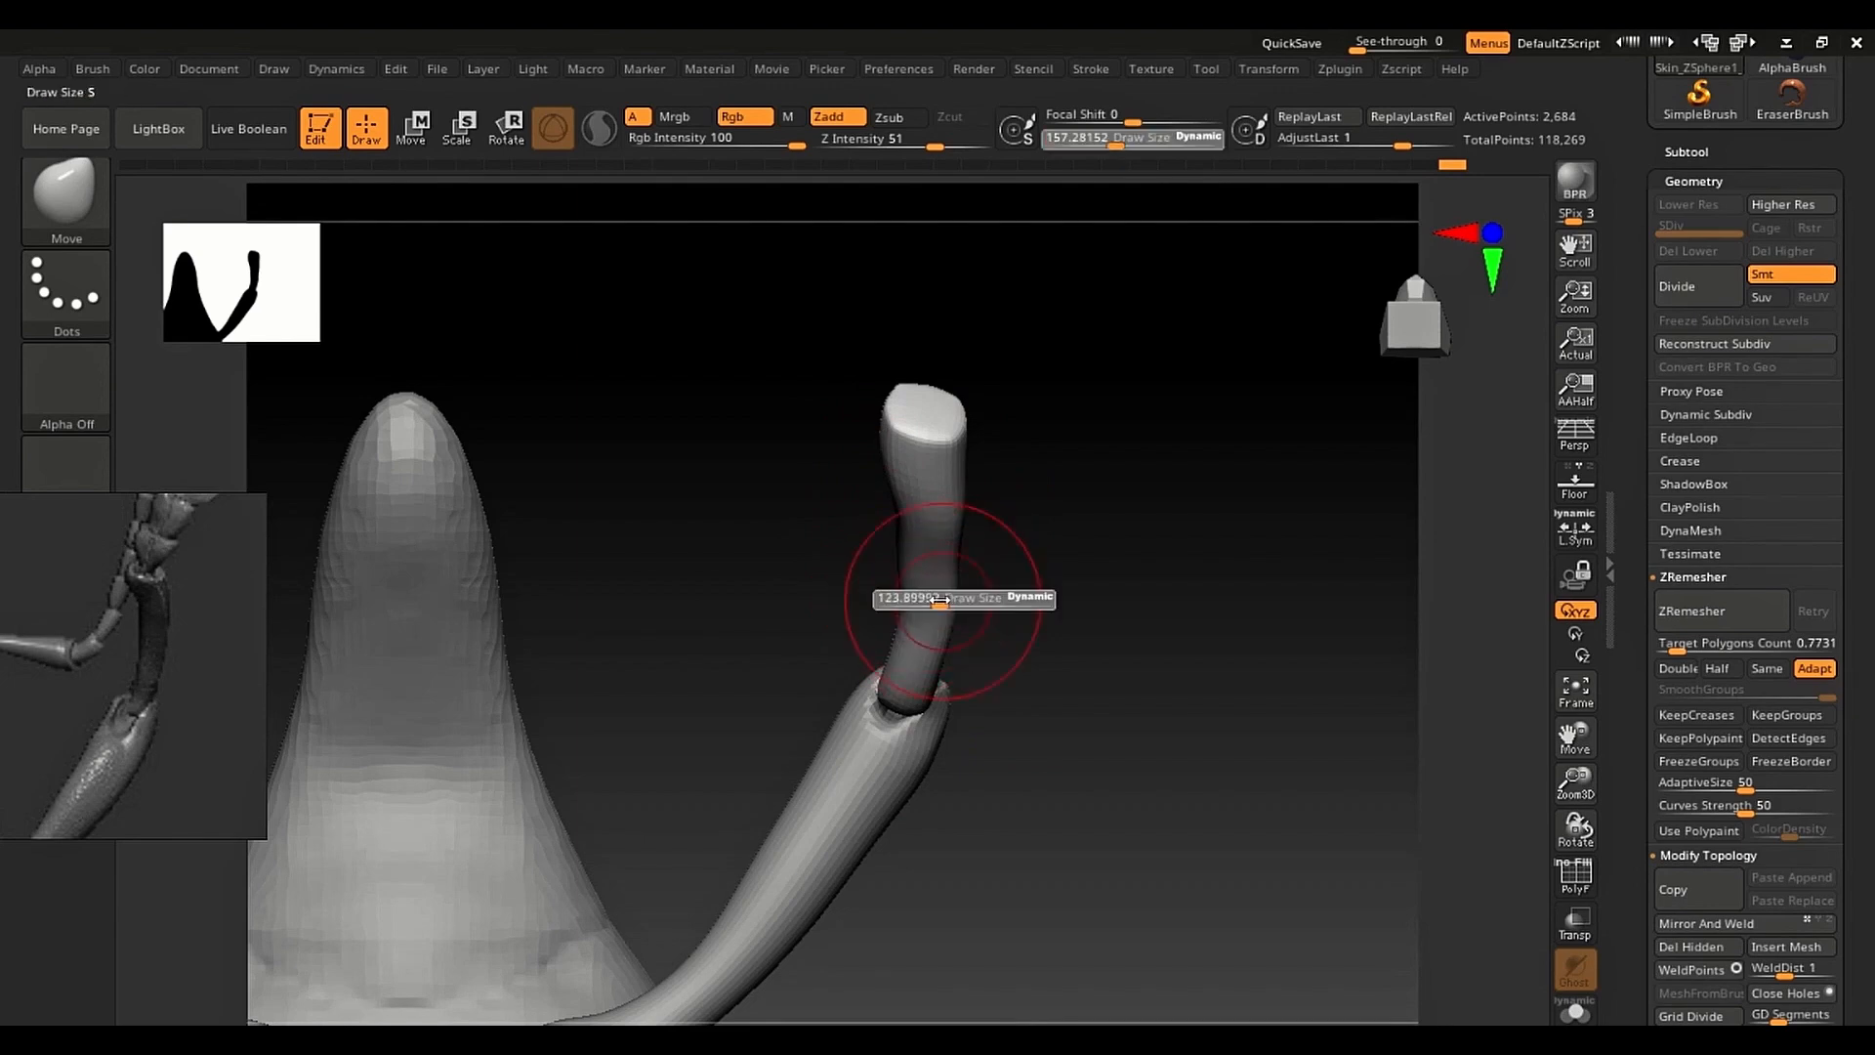
pyautogui.moveTo(942, 598); pyautogui.dragTo(928, 599)
pyautogui.keyDown('ctrl'); pyautogui.moveTo(943, 548); pyautogui.dragTo(934, 551, button='right'); pyautogui.keyUp('ctrl')
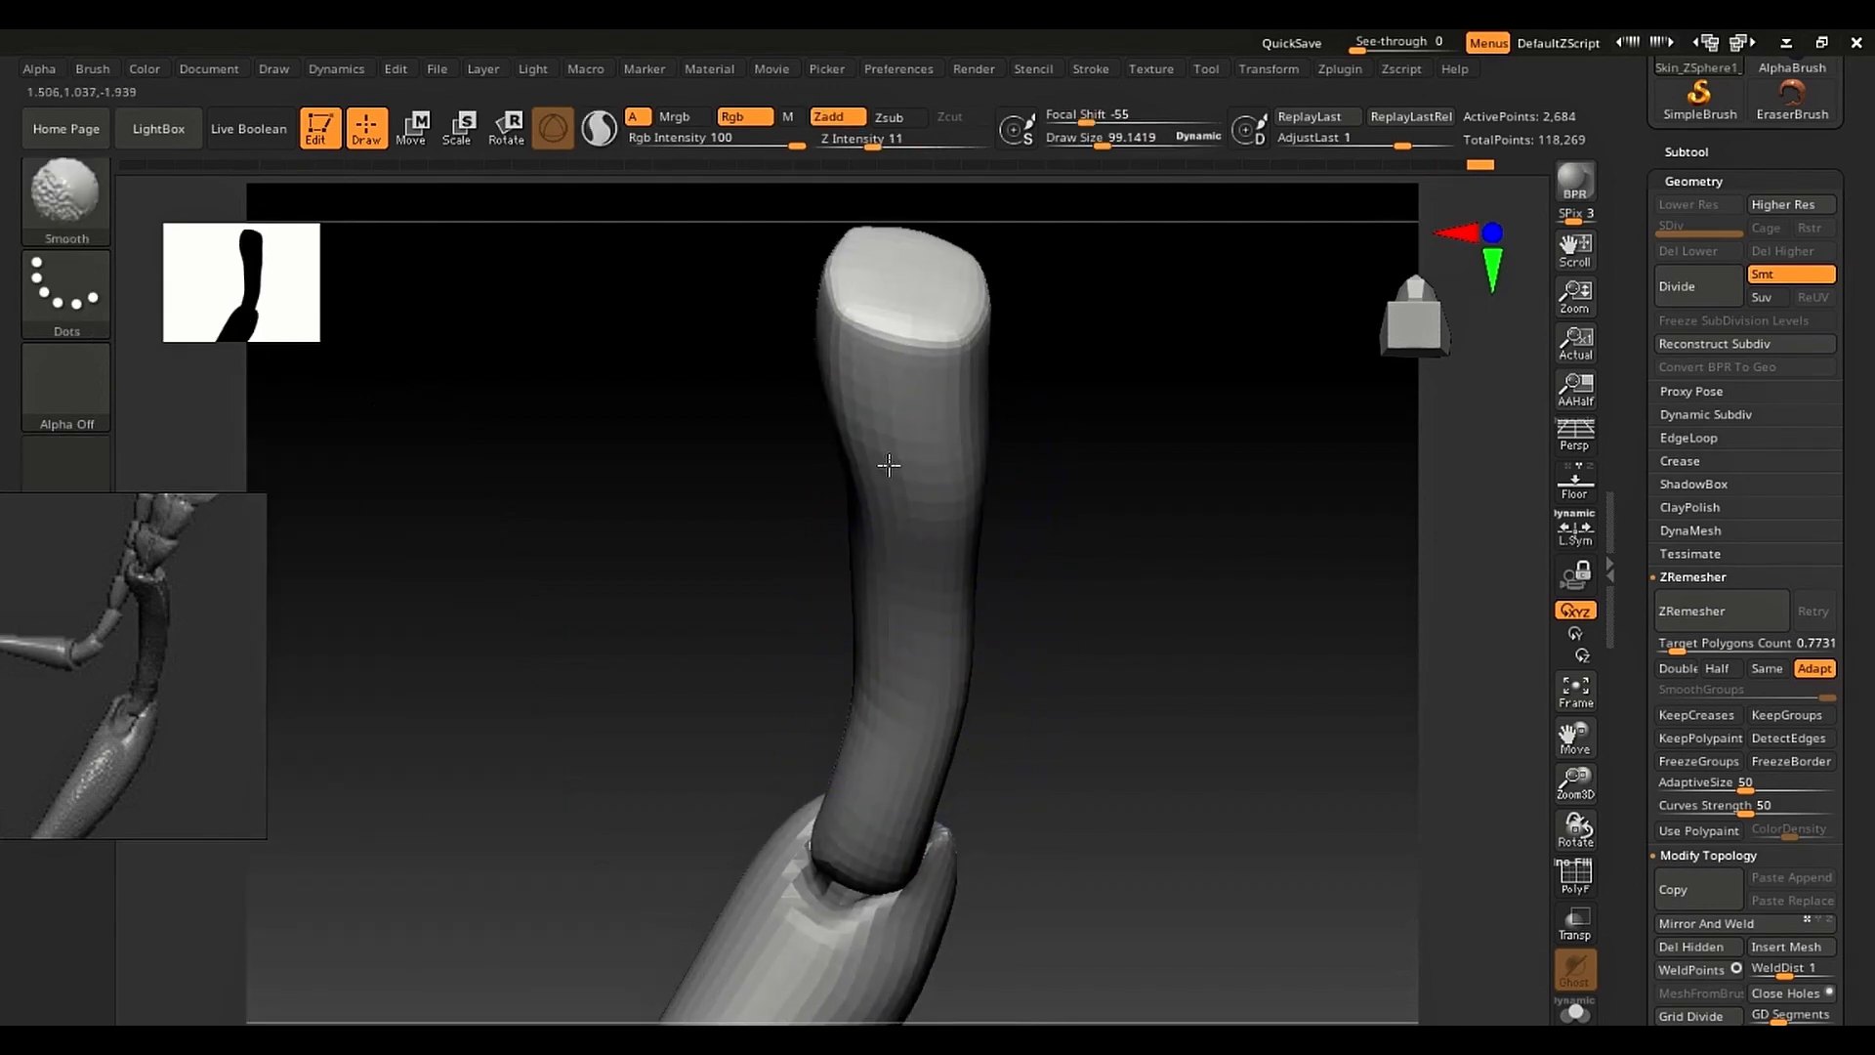
pyautogui.hotkey('shift', 'space')
pyautogui.moveTo(905, 613); pyautogui.dragTo(945, 625)
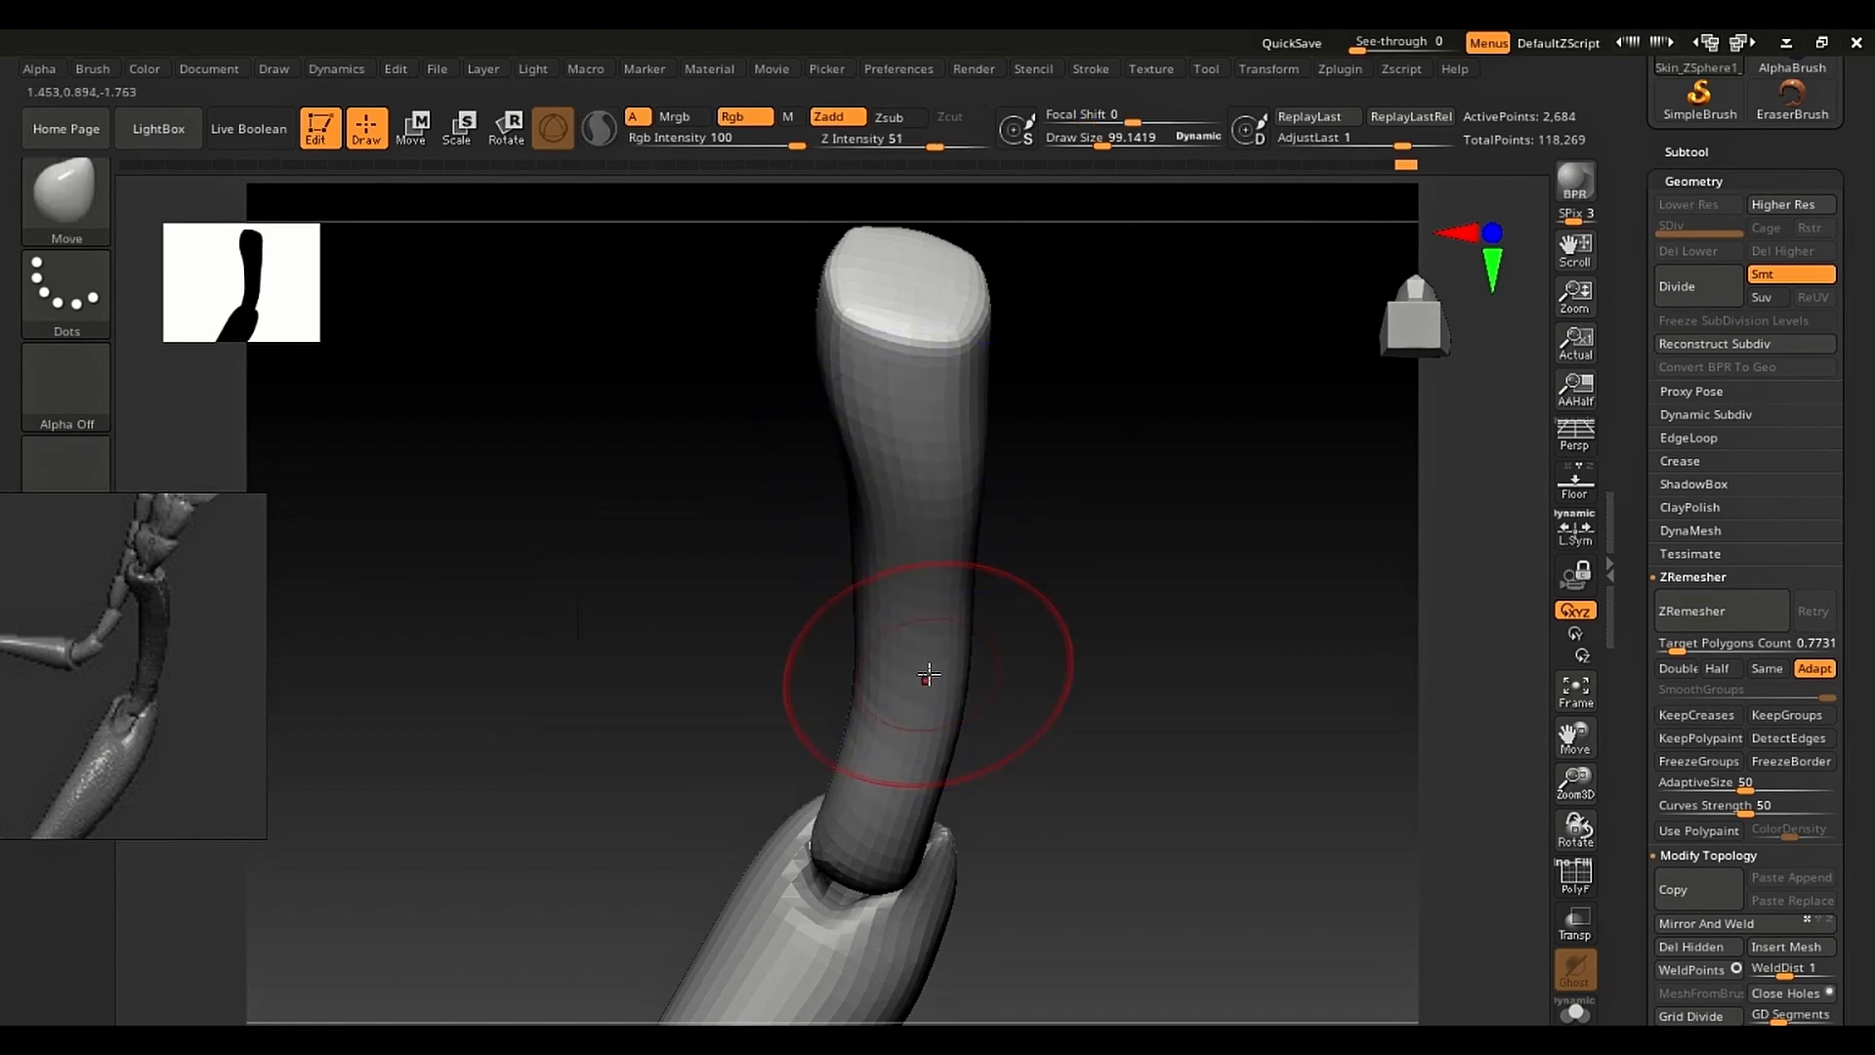
# Step: Thicken the outer front leg segment slightly with the Inflat brush at draw size about 99 and smooth it toward the socket
pyautogui.press('m')
pyautogui.click(981, 739)
pyautogui.press('b')
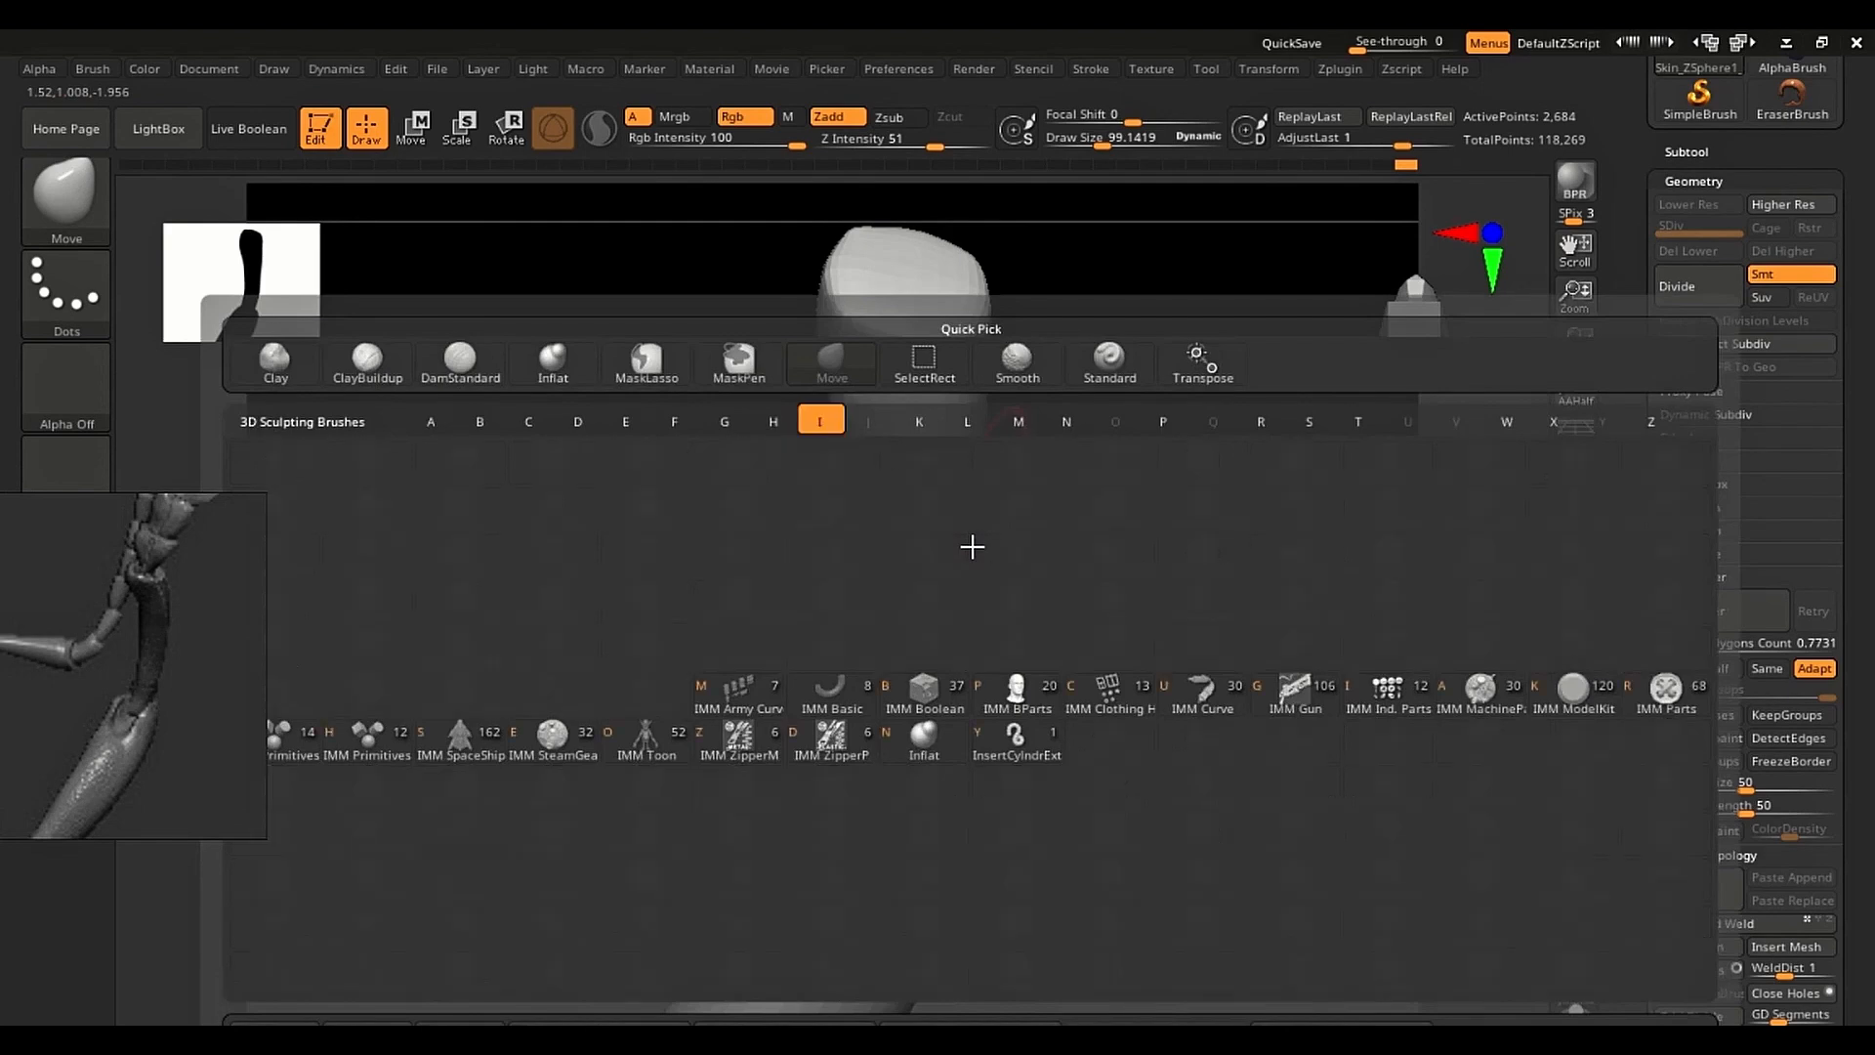
pyautogui.press('i')
pyautogui.press('n')
pyautogui.moveTo(947, 506)
pyautogui.mouseDown()
pyautogui.moveTo(963, 419)
pyautogui.moveTo(951, 510)
pyautogui.mouseUp()
pyautogui.press('shift')
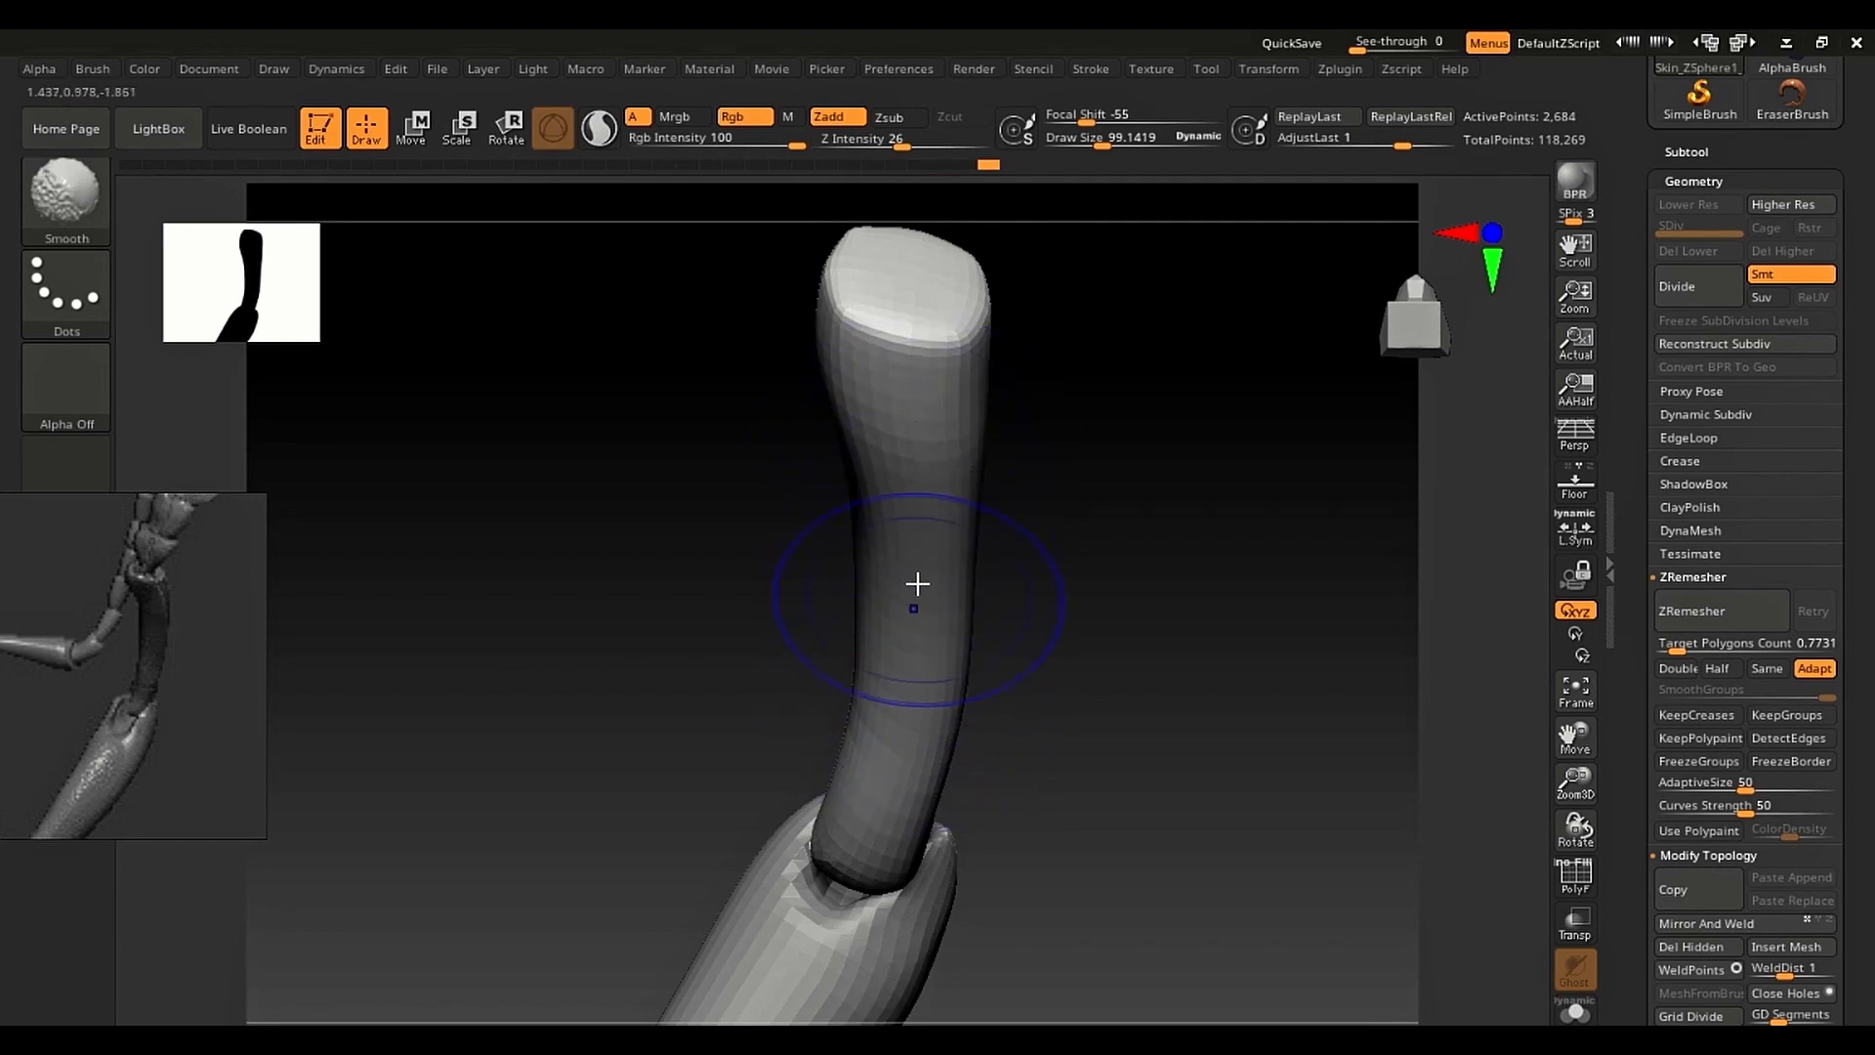
pyautogui.keyDown('shift'); pyautogui.moveTo(918, 584); pyautogui.dragTo(910, 772); pyautogui.keyUp('shift')
# Step: Adjust the segment's lower end around the socket from several angles with the Move brush at draw size about 95
pyautogui.press('b')
pyautogui.press('m')
pyautogui.press('v')
pyautogui.moveTo(904, 850)
pyautogui.mouseDown(button='right')
pyautogui.moveTo(1006, 918)
pyautogui.moveTo(883, 788)
pyautogui.moveTo(839, 687)
pyautogui.mouseUp(button='right')
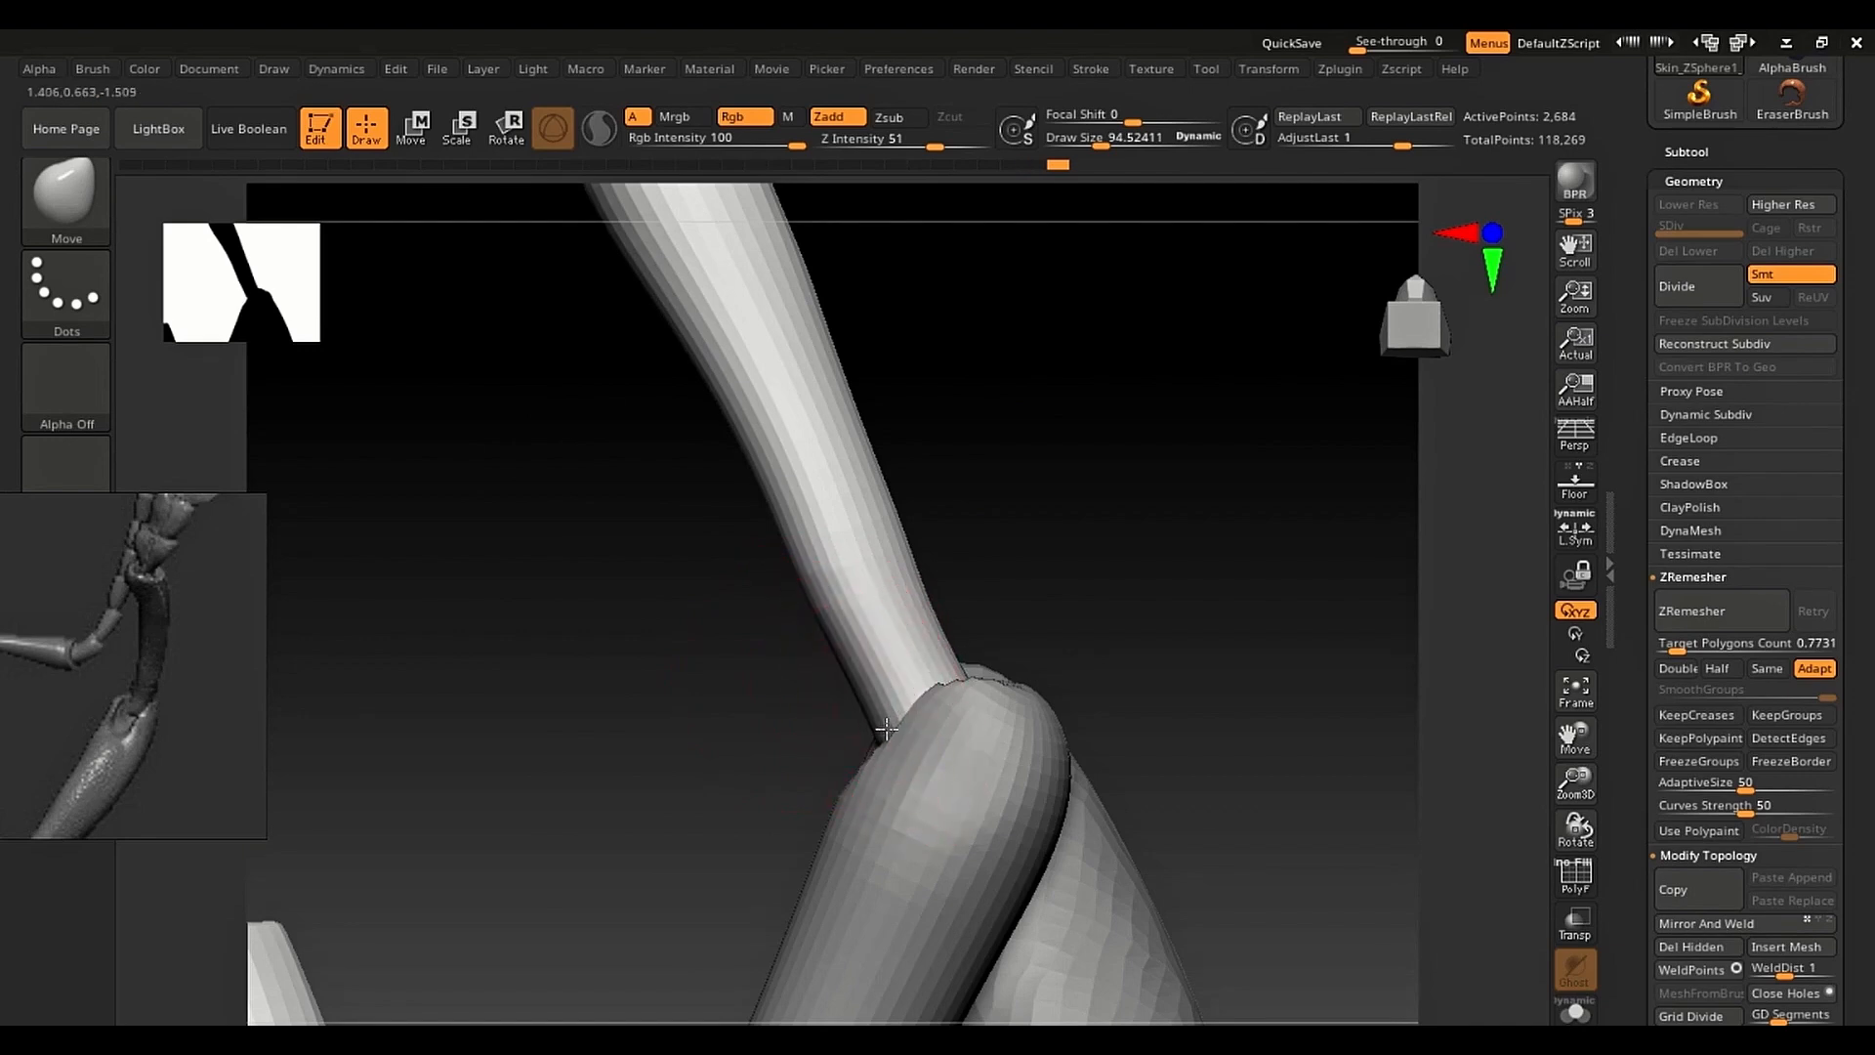
pyautogui.moveTo(829, 603); pyautogui.dragTo(925, 779, button='right')
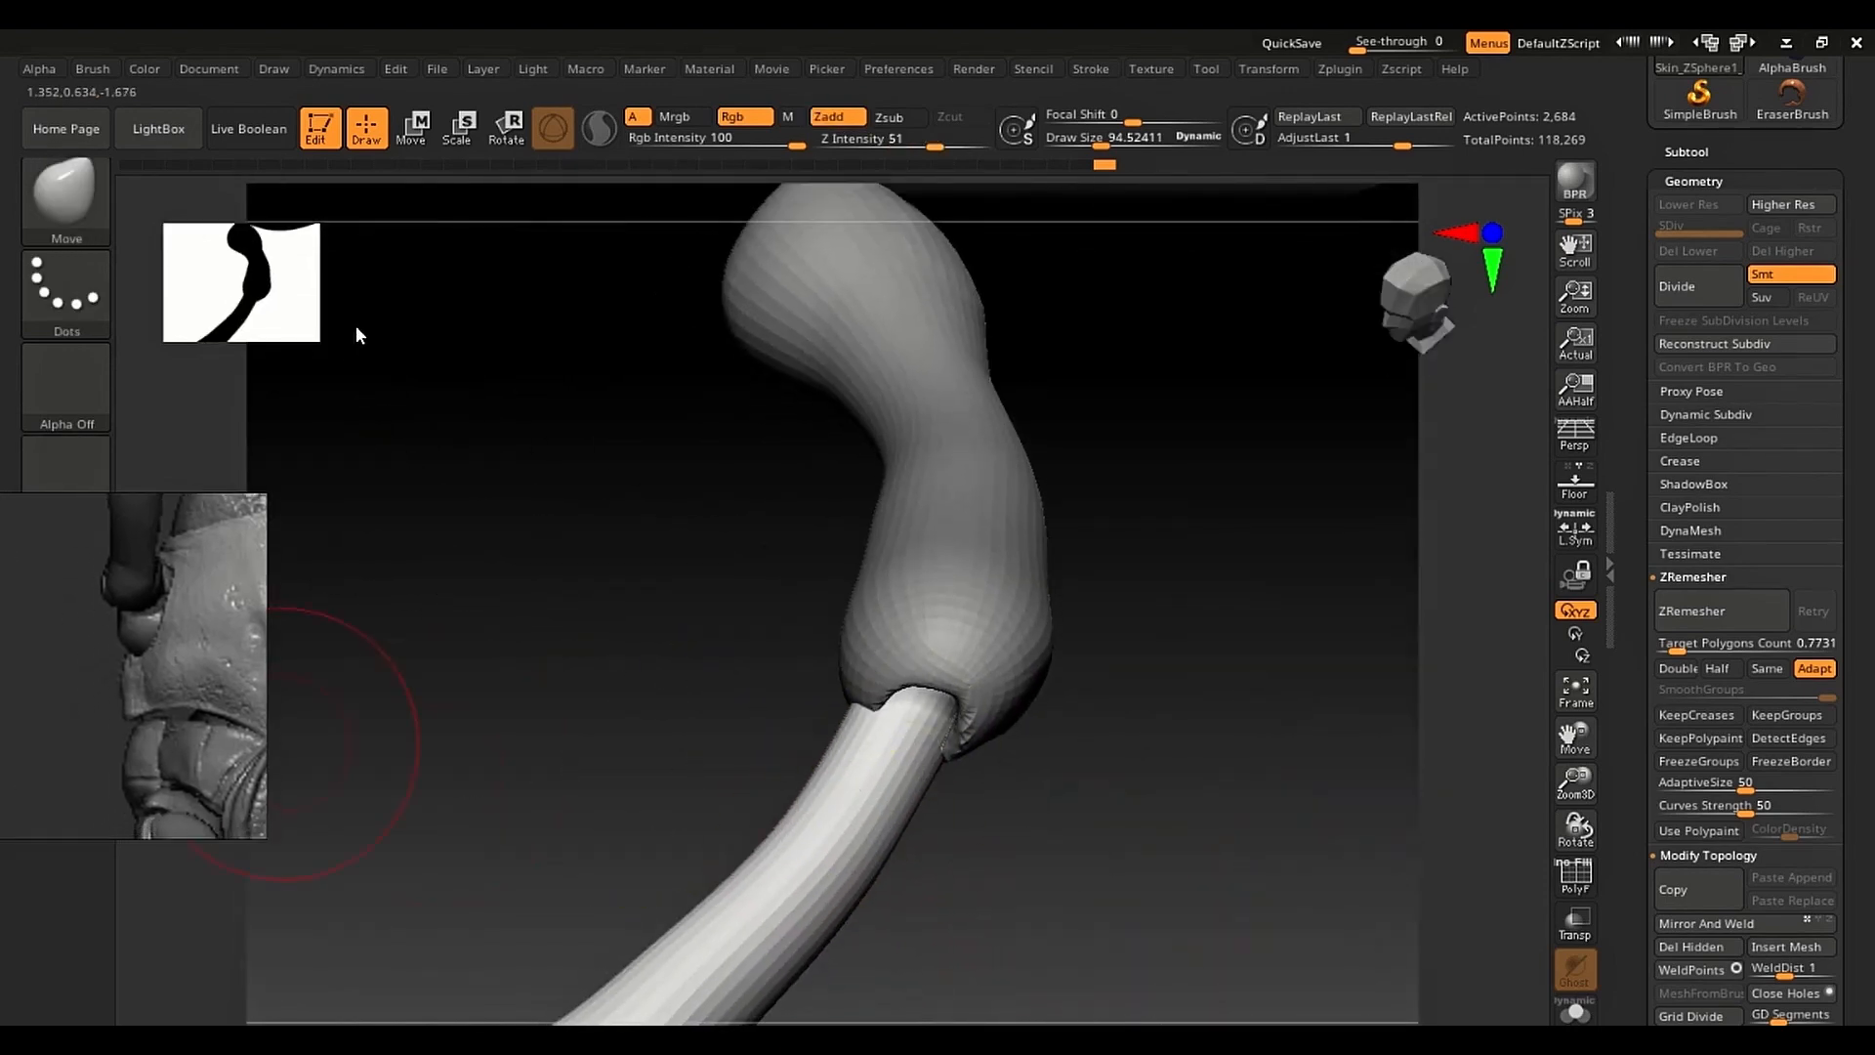
# Step: Return to the side view of the front leg on the model and reference, and smooth the outer segment's shaft
pyautogui.moveTo(337, 674); pyautogui.dragTo(684, 549, button='right')
pyautogui.keyDown('ctrl'); pyautogui.moveTo(533, 633); pyautogui.dragTo(599, 646, button='right'); pyautogui.keyUp('ctrl')
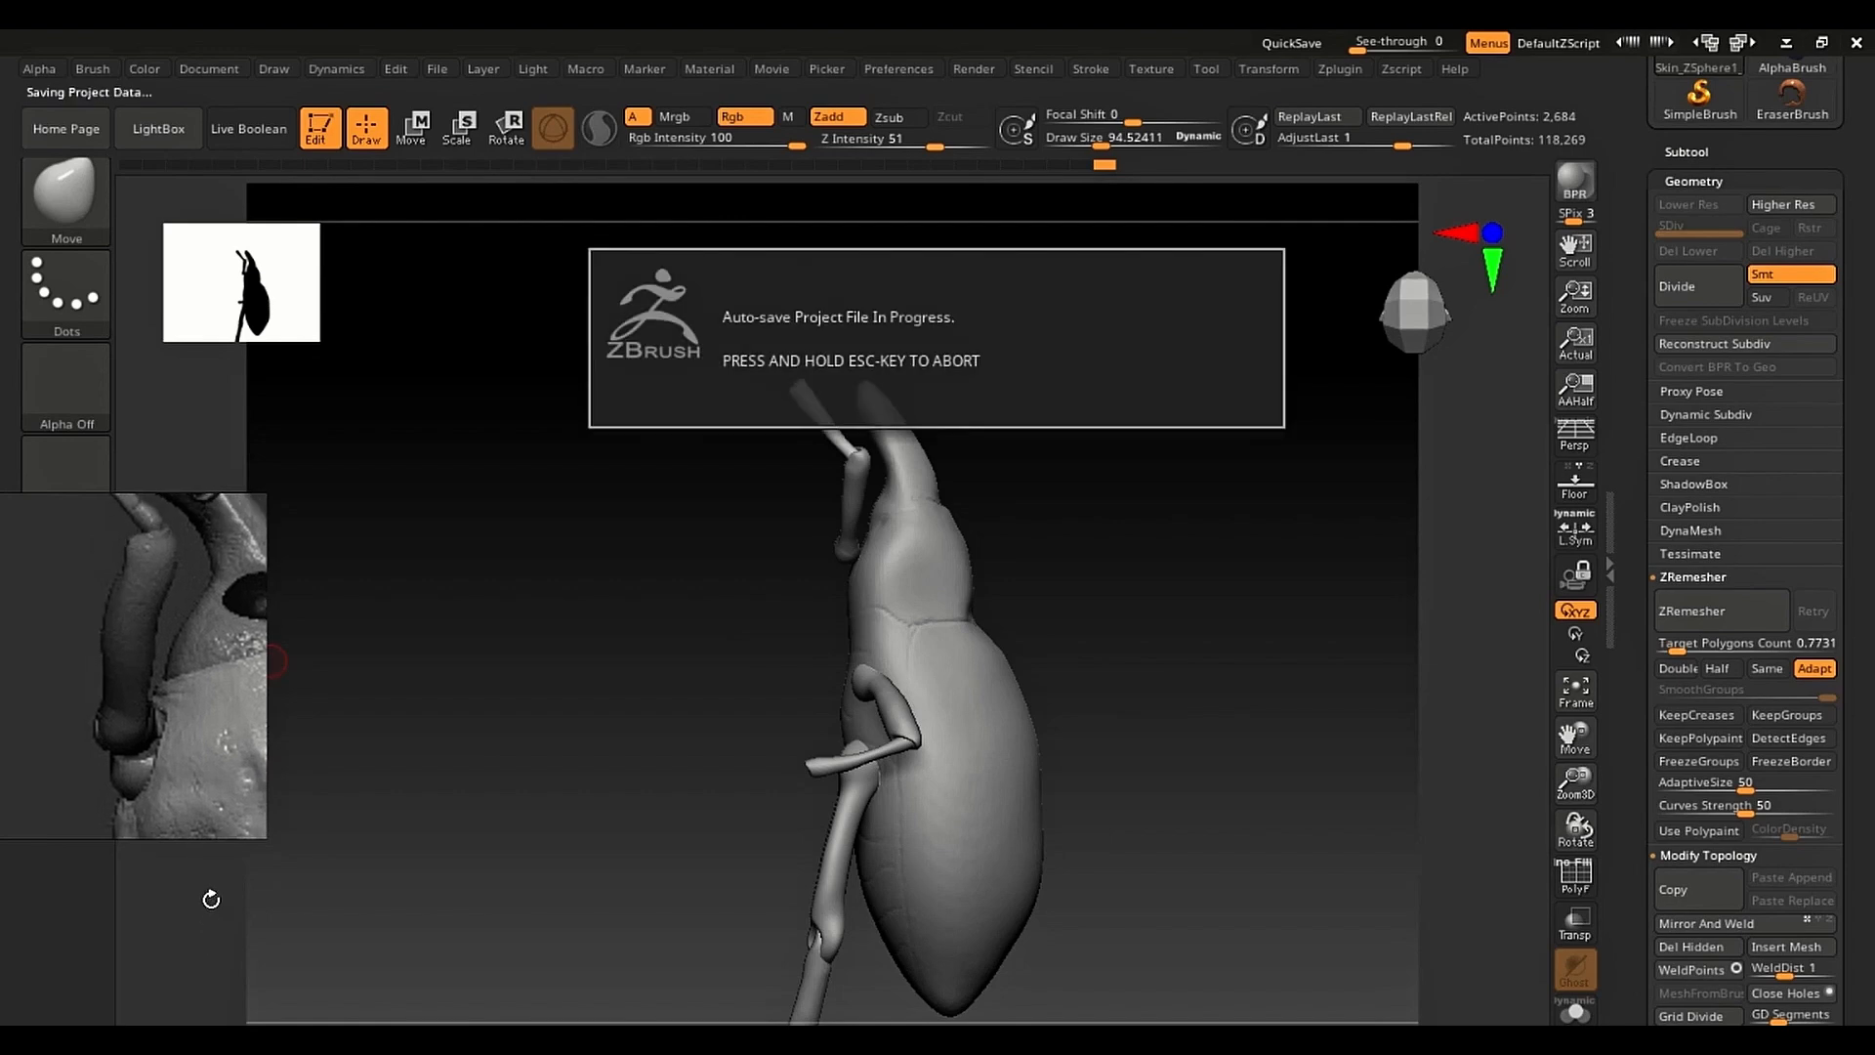
pyautogui.moveTo(182, 686); pyautogui.dragTo(204, 871, button='middle')
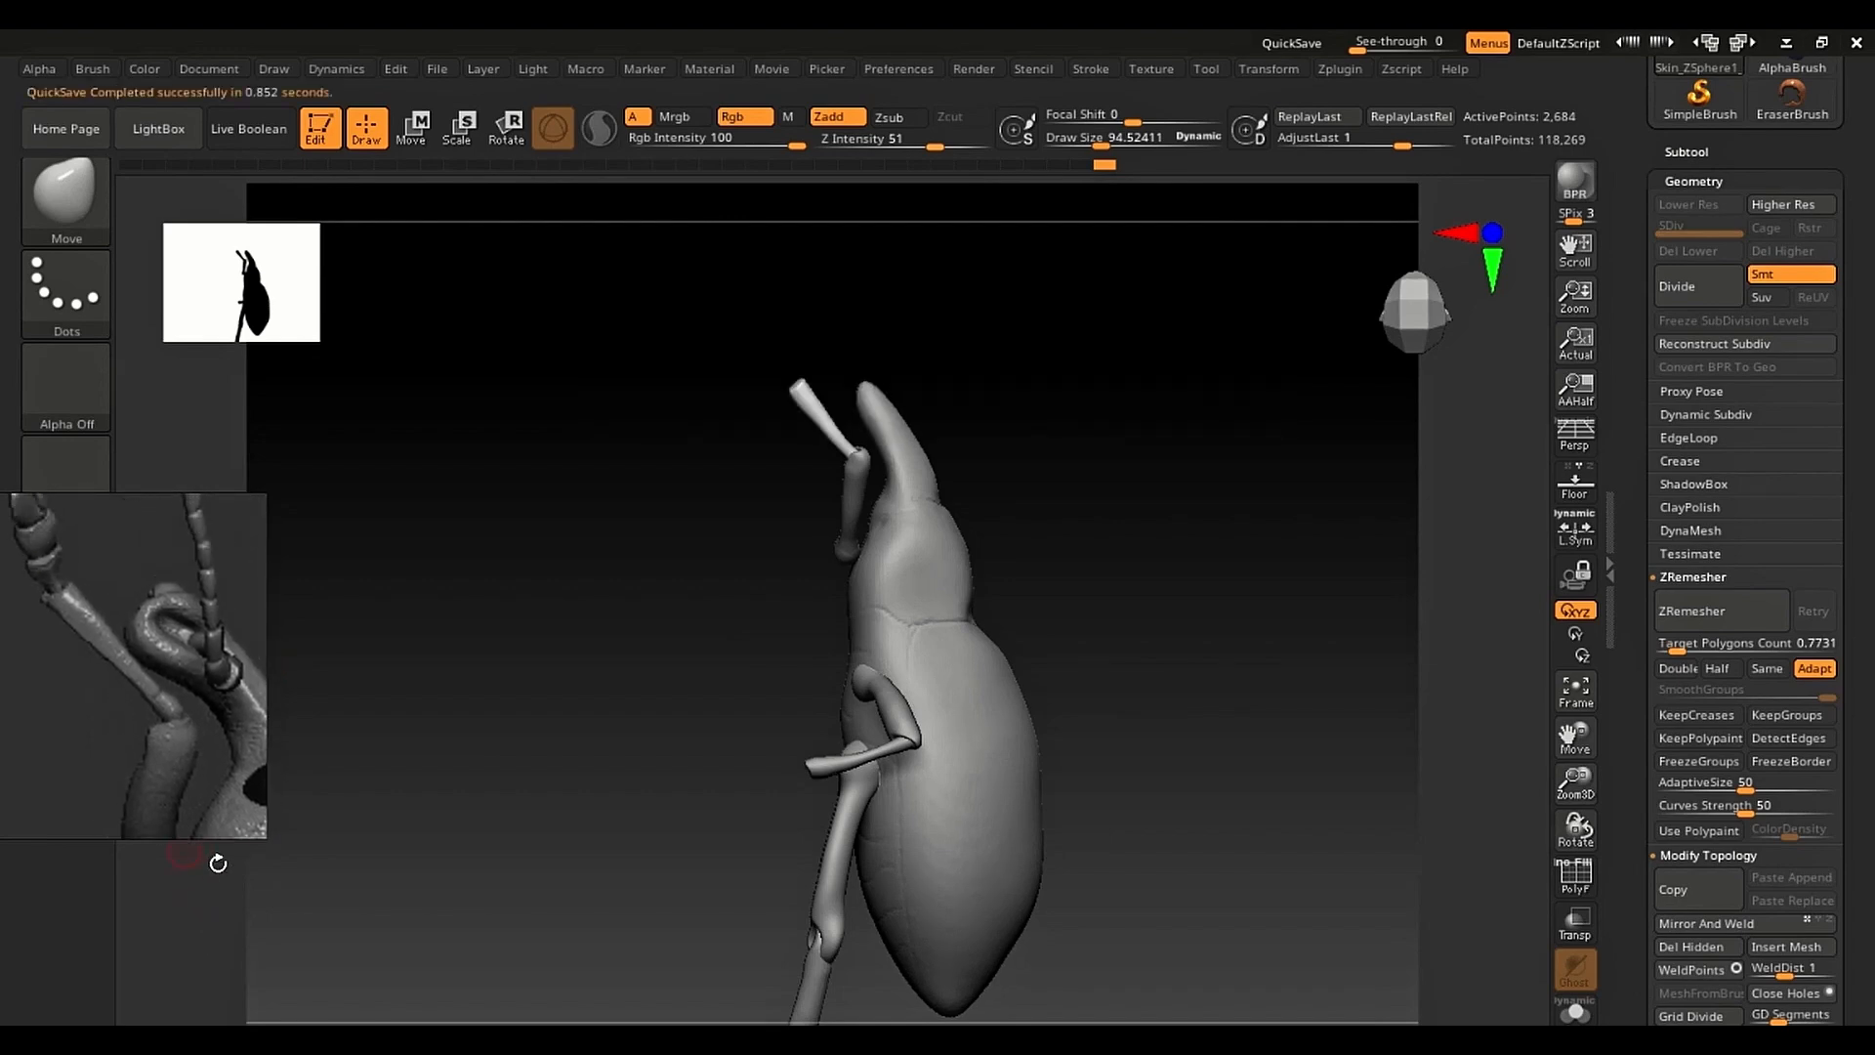
pyautogui.moveTo(216, 861); pyautogui.dragTo(498, 752, button='right')
pyautogui.keyDown('ctrl'); pyautogui.moveTo(787, 540); pyautogui.dragTo(812, 800, button='right'); pyautogui.keyUp('ctrl')
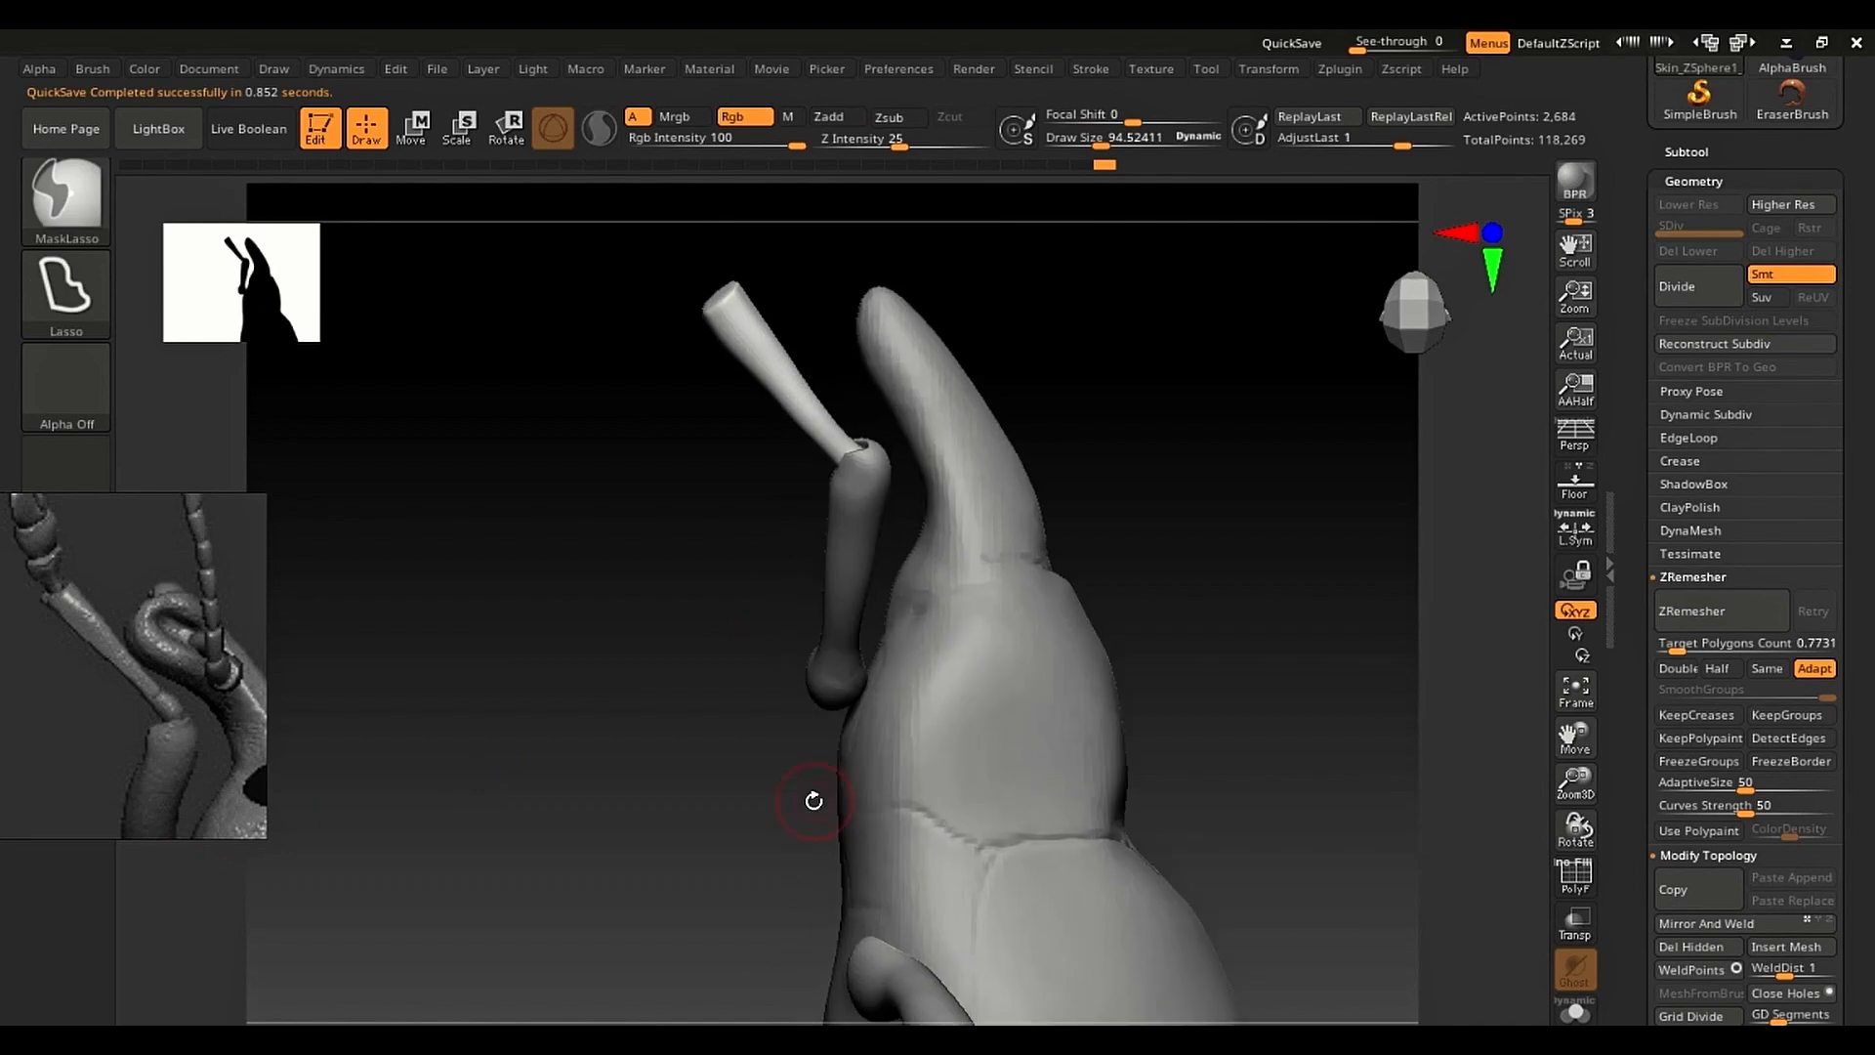
pyautogui.moveTo(847, 516)
pyautogui.keyDown('alt'); pyautogui.mouseDown(button='right')
pyautogui.moveTo(830, 647)
pyautogui.moveTo(848, 716)
pyautogui.mouseUp(button='right'); pyautogui.keyUp('alt')
pyautogui.keyDown('ctrl'); pyautogui.moveTo(847, 716); pyautogui.dragTo(819, 825, button='right'); pyautogui.keyUp('ctrl')
pyautogui.keyDown('alt'); pyautogui.moveTo(819, 825); pyautogui.dragTo(715, 806, button='right'); pyautogui.keyUp('alt')
pyautogui.moveTo(694, 647)
pyautogui.keyDown('shift'); pyautogui.mouseDown()
pyautogui.moveTo(628, 515)
pyautogui.moveTo(596, 555)
pyautogui.moveTo(652, 562)
pyautogui.mouseUp(); pyautogui.keyUp('shift')
# Step: Reshape the outer front leg segment's shaft and socket end in the side view with the Move brush, using draw size about 314
pyautogui.press('s')
pyautogui.press('s')
pyautogui.moveTo(804, 760)
pyautogui.mouseDown()
pyautogui.moveTo(837, 750)
pyautogui.moveTo(846, 771)
pyautogui.mouseUp()
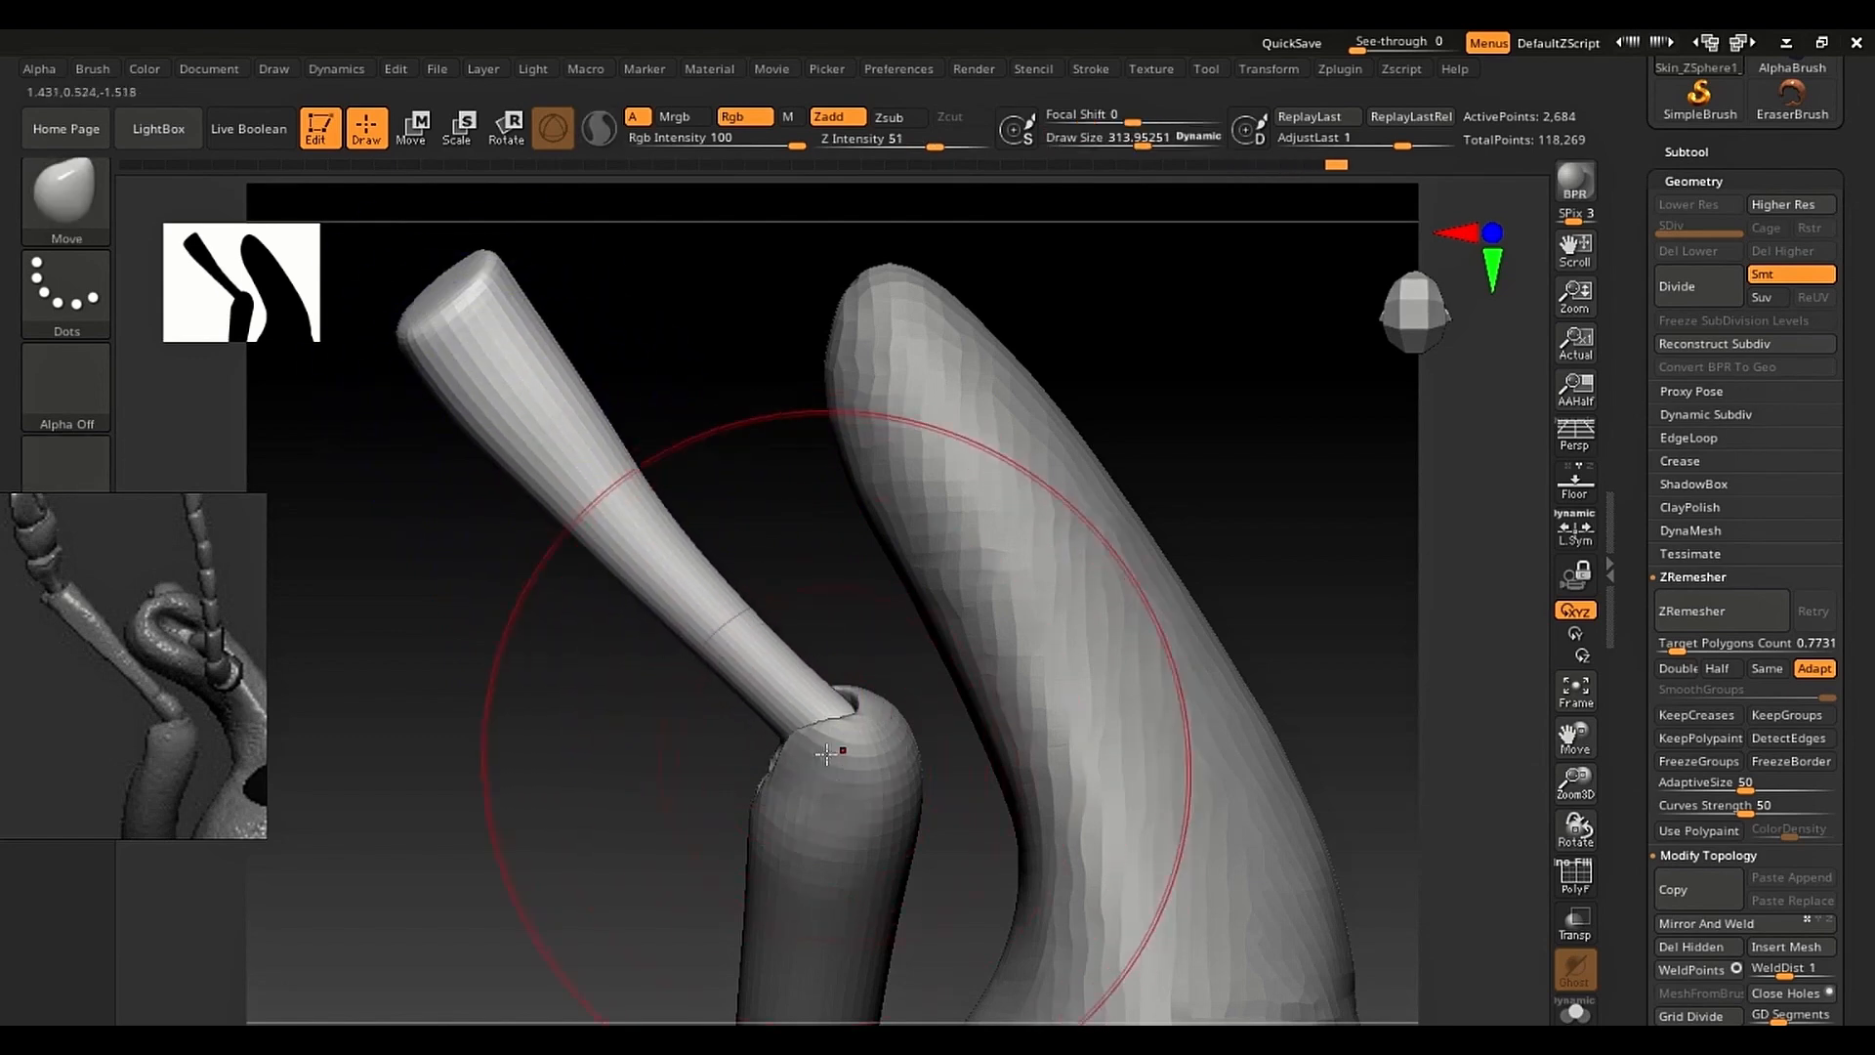
pyautogui.moveTo(693, 622); pyautogui.dragTo(602, 514)
pyautogui.press('s')
pyautogui.moveTo(787, 662)
pyautogui.mouseDown()
pyautogui.moveTo(746, 660)
pyautogui.moveTo(824, 699)
pyautogui.mouseUp()
# Step: Thicken the outer front leg segment's end at the socket with the Inflat brush at Z Intensity 9
pyautogui.press('b')
pyautogui.press('i')
pyautogui.press('n')
pyautogui.press('s')
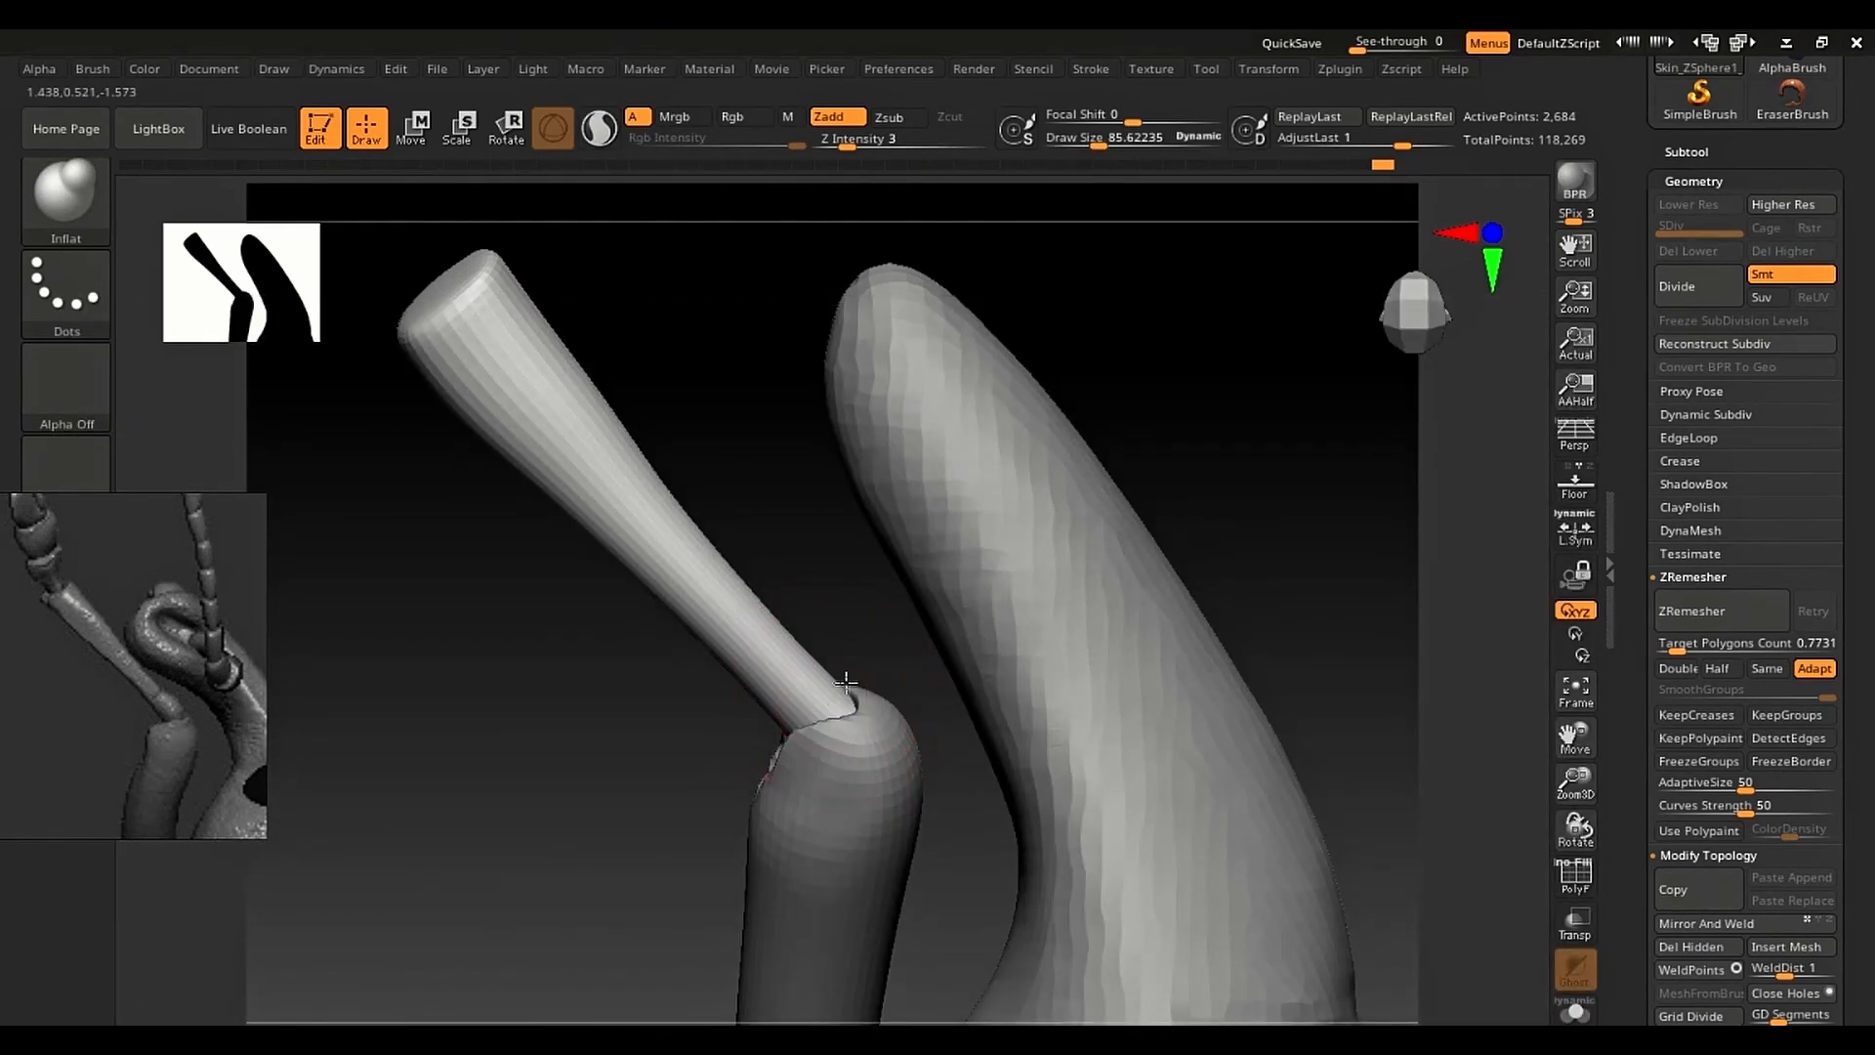
pyautogui.press('space')
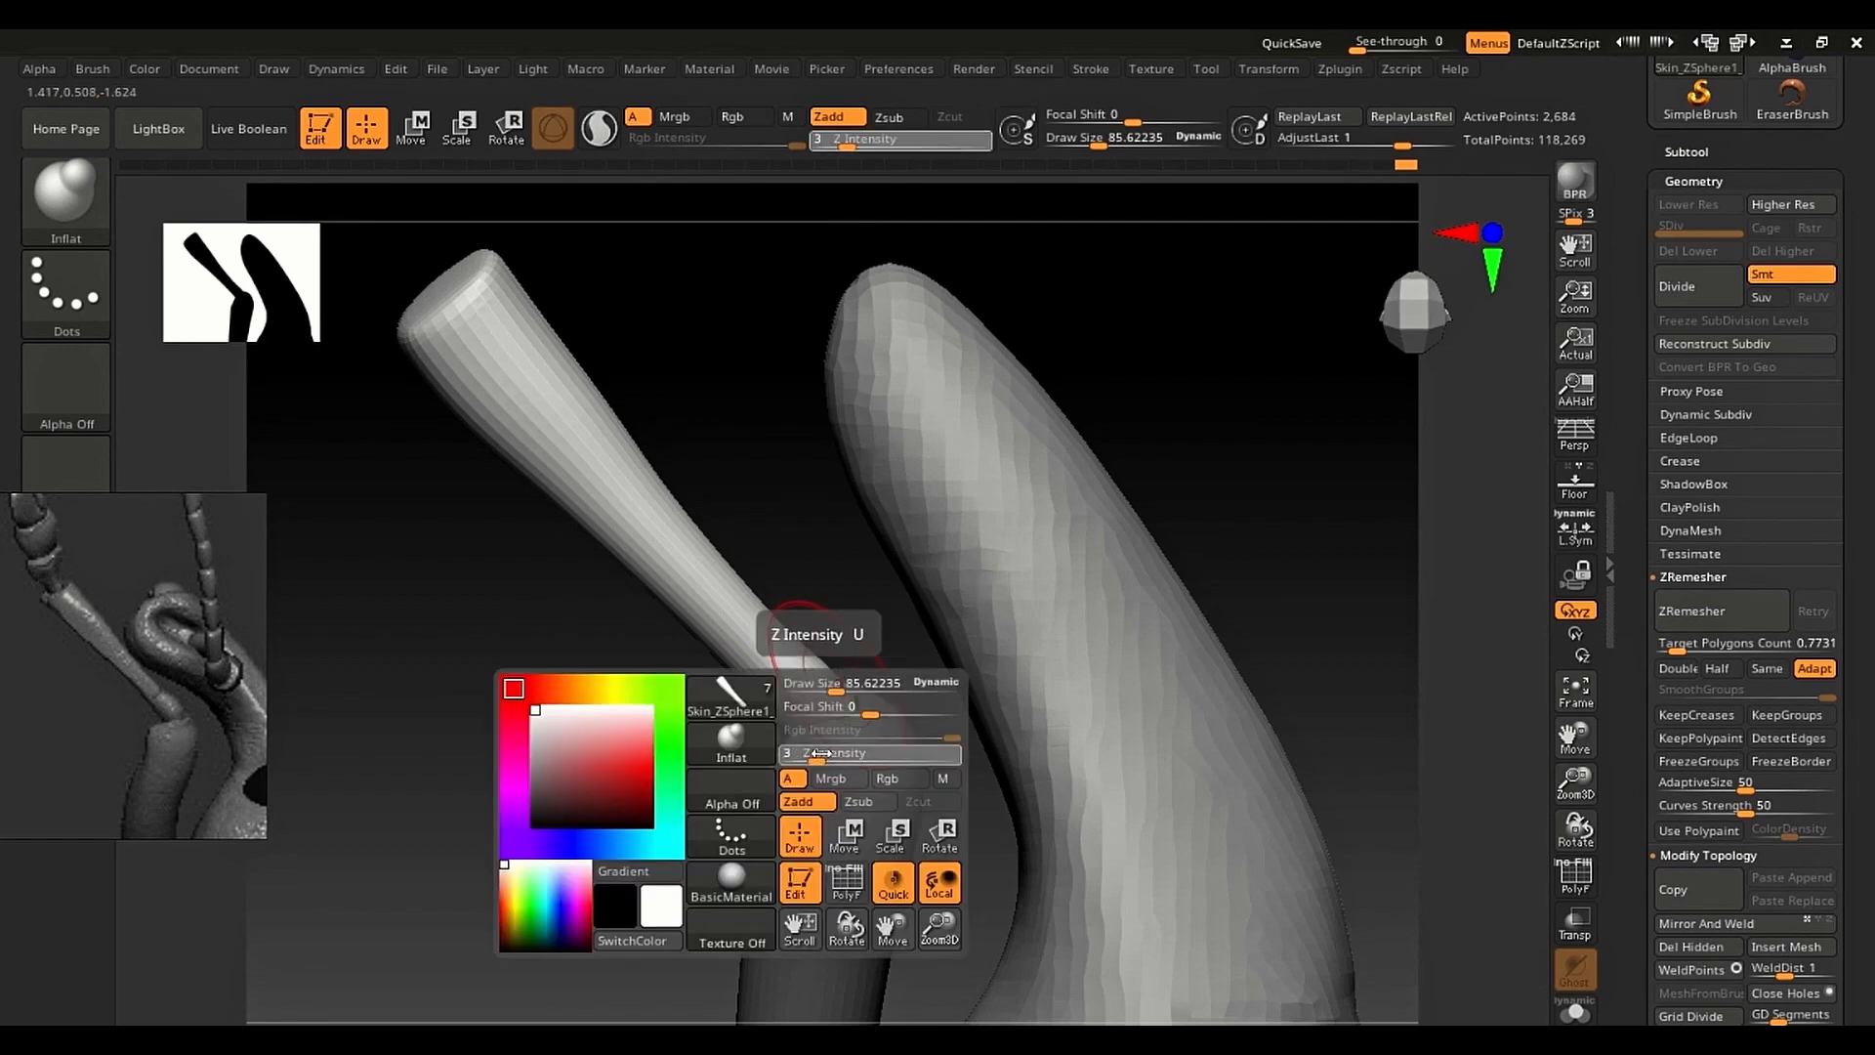
pyautogui.press('ctrl')
pyautogui.moveTo(820, 698)
pyautogui.mouseDown()
pyautogui.moveTo(837, 633)
pyautogui.moveTo(795, 670)
pyautogui.moveTo(844, 714)
pyautogui.moveTo(824, 678)
pyautogui.moveTo(825, 708)
pyautogui.mouseUp()
pyautogui.press('shift')
pyautogui.press('s')
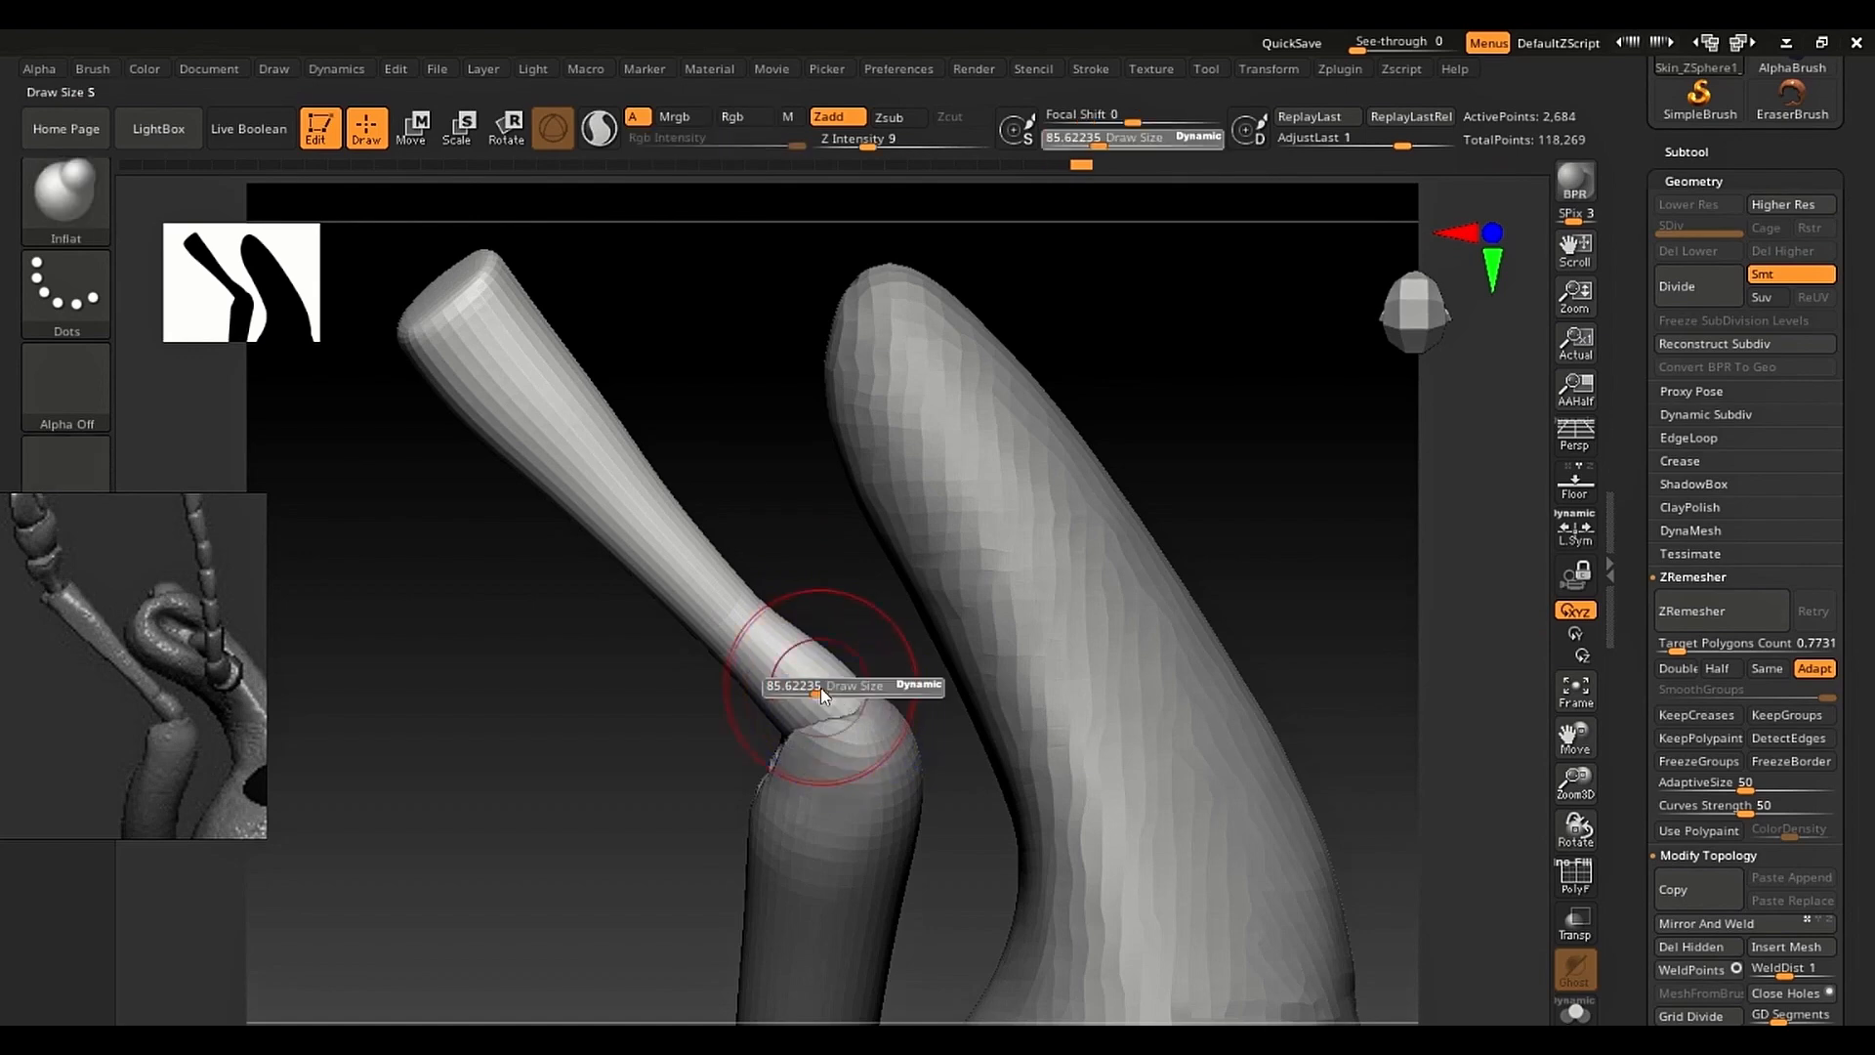
# Step: Bend the outer front leg segment's upper end inward in the top view with the Move brush at draw size about 229, following the reference
pyautogui.moveTo(805, 685)
pyautogui.keyDown('ctrl'); pyautogui.mouseDown(button='right')
pyautogui.moveTo(721, 653)
pyautogui.moveTo(665, 674)
pyautogui.moveTo(781, 668)
pyautogui.moveTo(680, 667)
pyautogui.moveTo(711, 713)
pyautogui.mouseUp(button='right'); pyautogui.keyUp('ctrl')
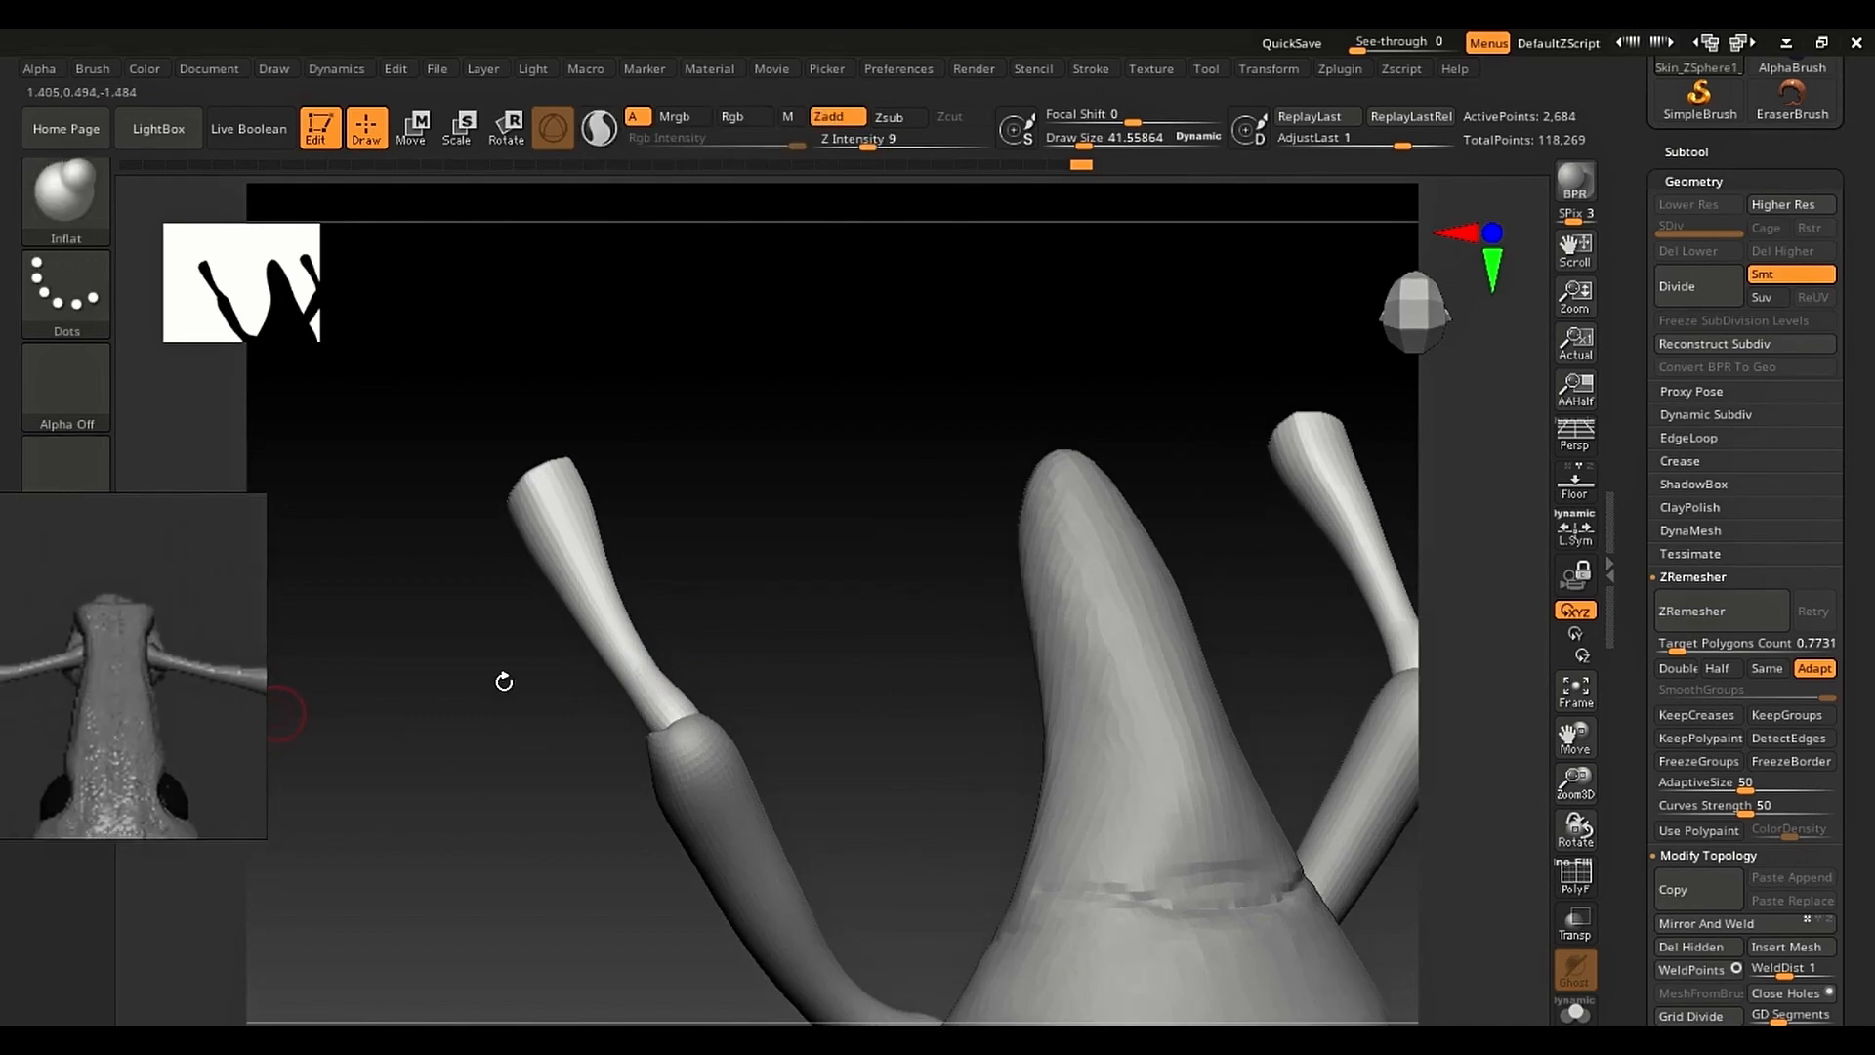
pyautogui.keyDown('shift'); pyautogui.moveTo(502, 678); pyautogui.dragTo(496, 718); pyautogui.keyUp('shift')
pyautogui.keyDown('ctrl'); pyautogui.moveTo(495, 718); pyautogui.dragTo(438, 737, button='right'); pyautogui.keyUp('ctrl')
pyautogui.moveTo(204, 732); pyautogui.dragTo(124, 539, button='middle')
pyautogui.moveTo(194, 598); pyautogui.dragTo(56, 803, button='middle')
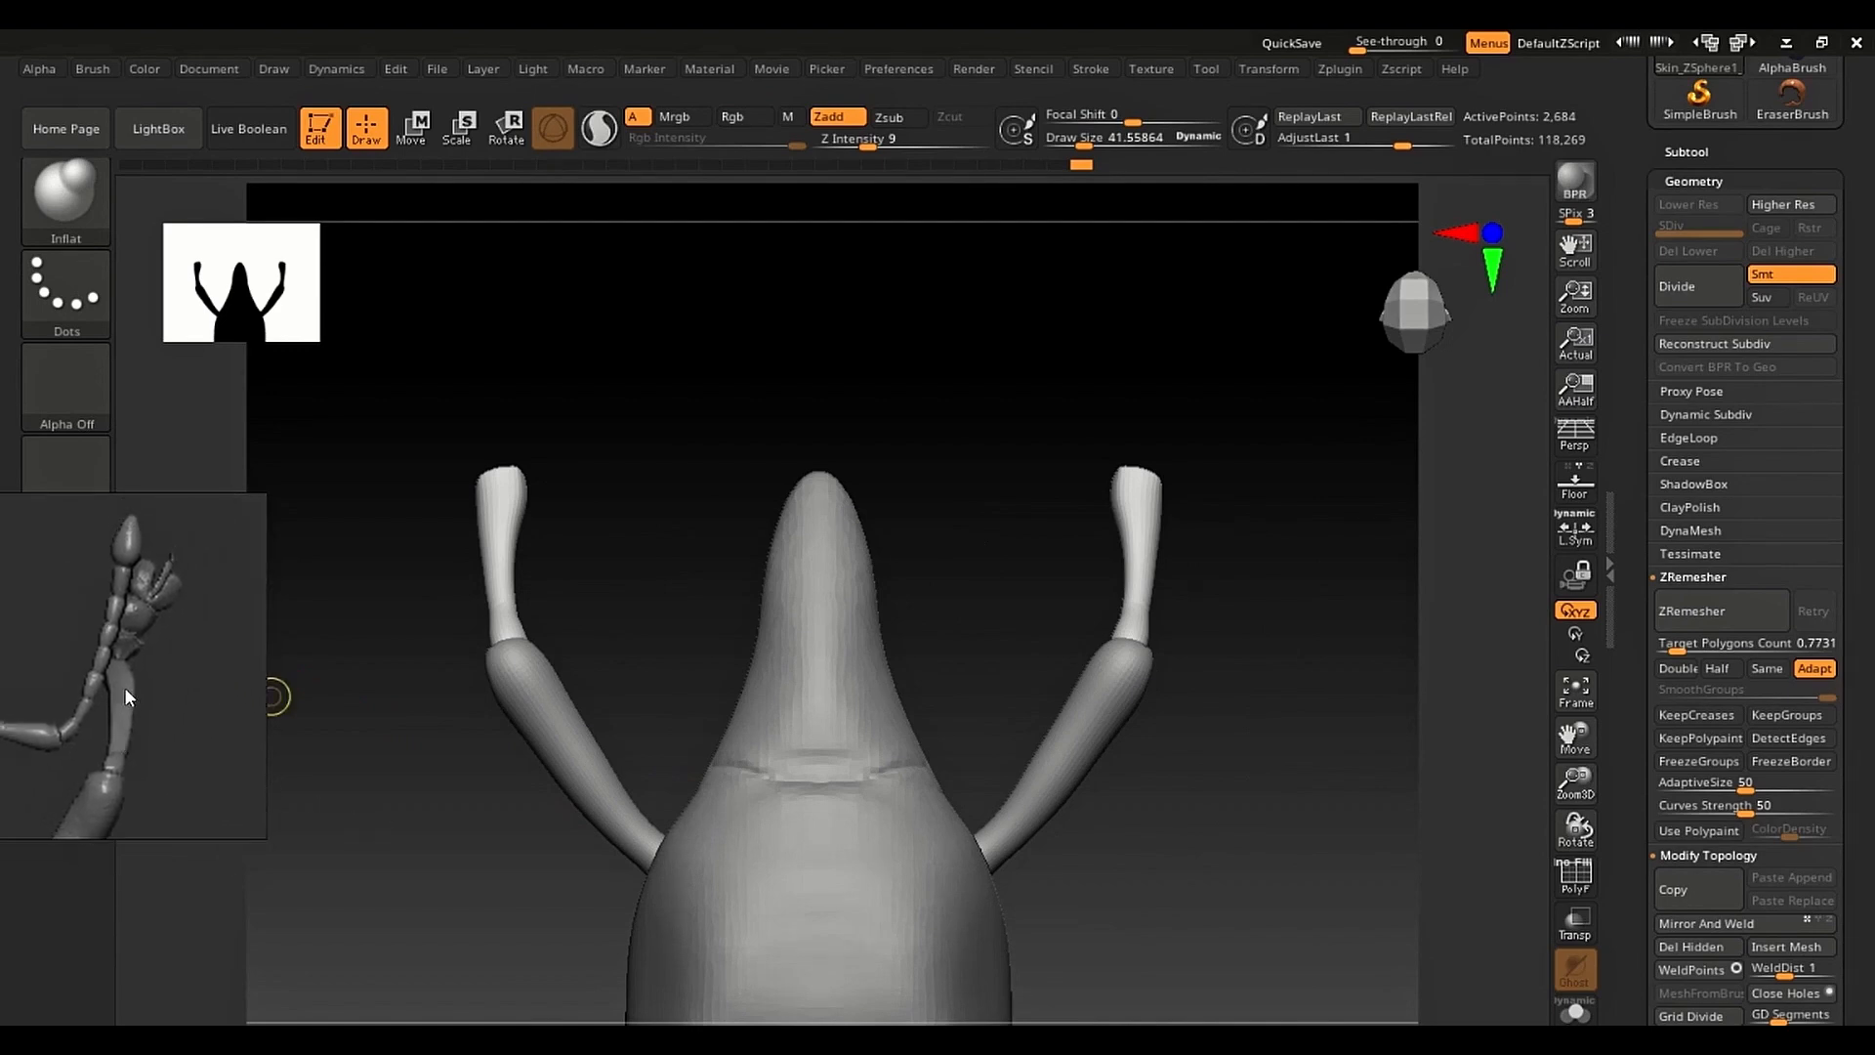
pyautogui.moveTo(125, 688); pyautogui.dragTo(234, 760, button='middle')
pyautogui.moveTo(415, 793); pyautogui.dragTo(459, 793, button='right')
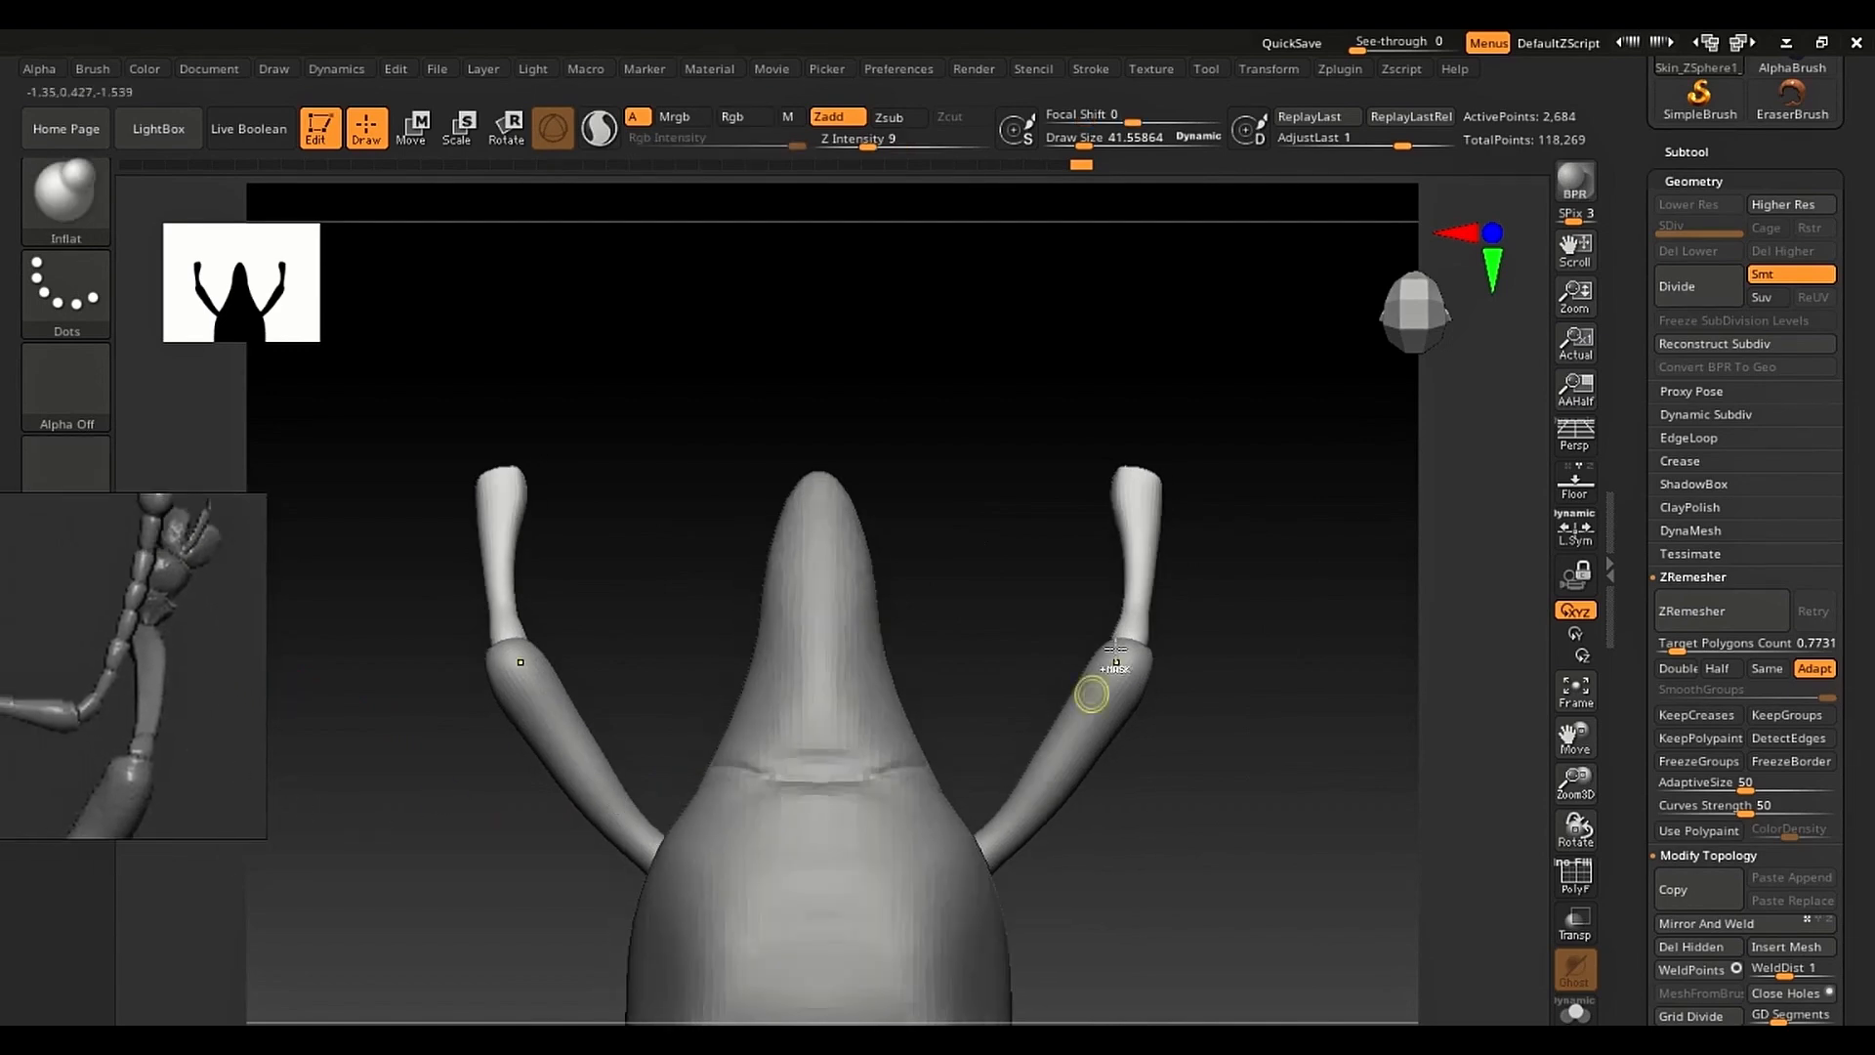
pyautogui.moveTo(1133, 695)
pyautogui.keyDown('ctrl'); pyautogui.mouseDown(button='right')
pyautogui.moveTo(1168, 653)
pyautogui.moveTo(1125, 861)
pyautogui.mouseUp(button='right'); pyautogui.keyUp('ctrl')
pyautogui.press('s')
pyautogui.moveTo(1114, 649); pyautogui.dragTo(1154, 652)
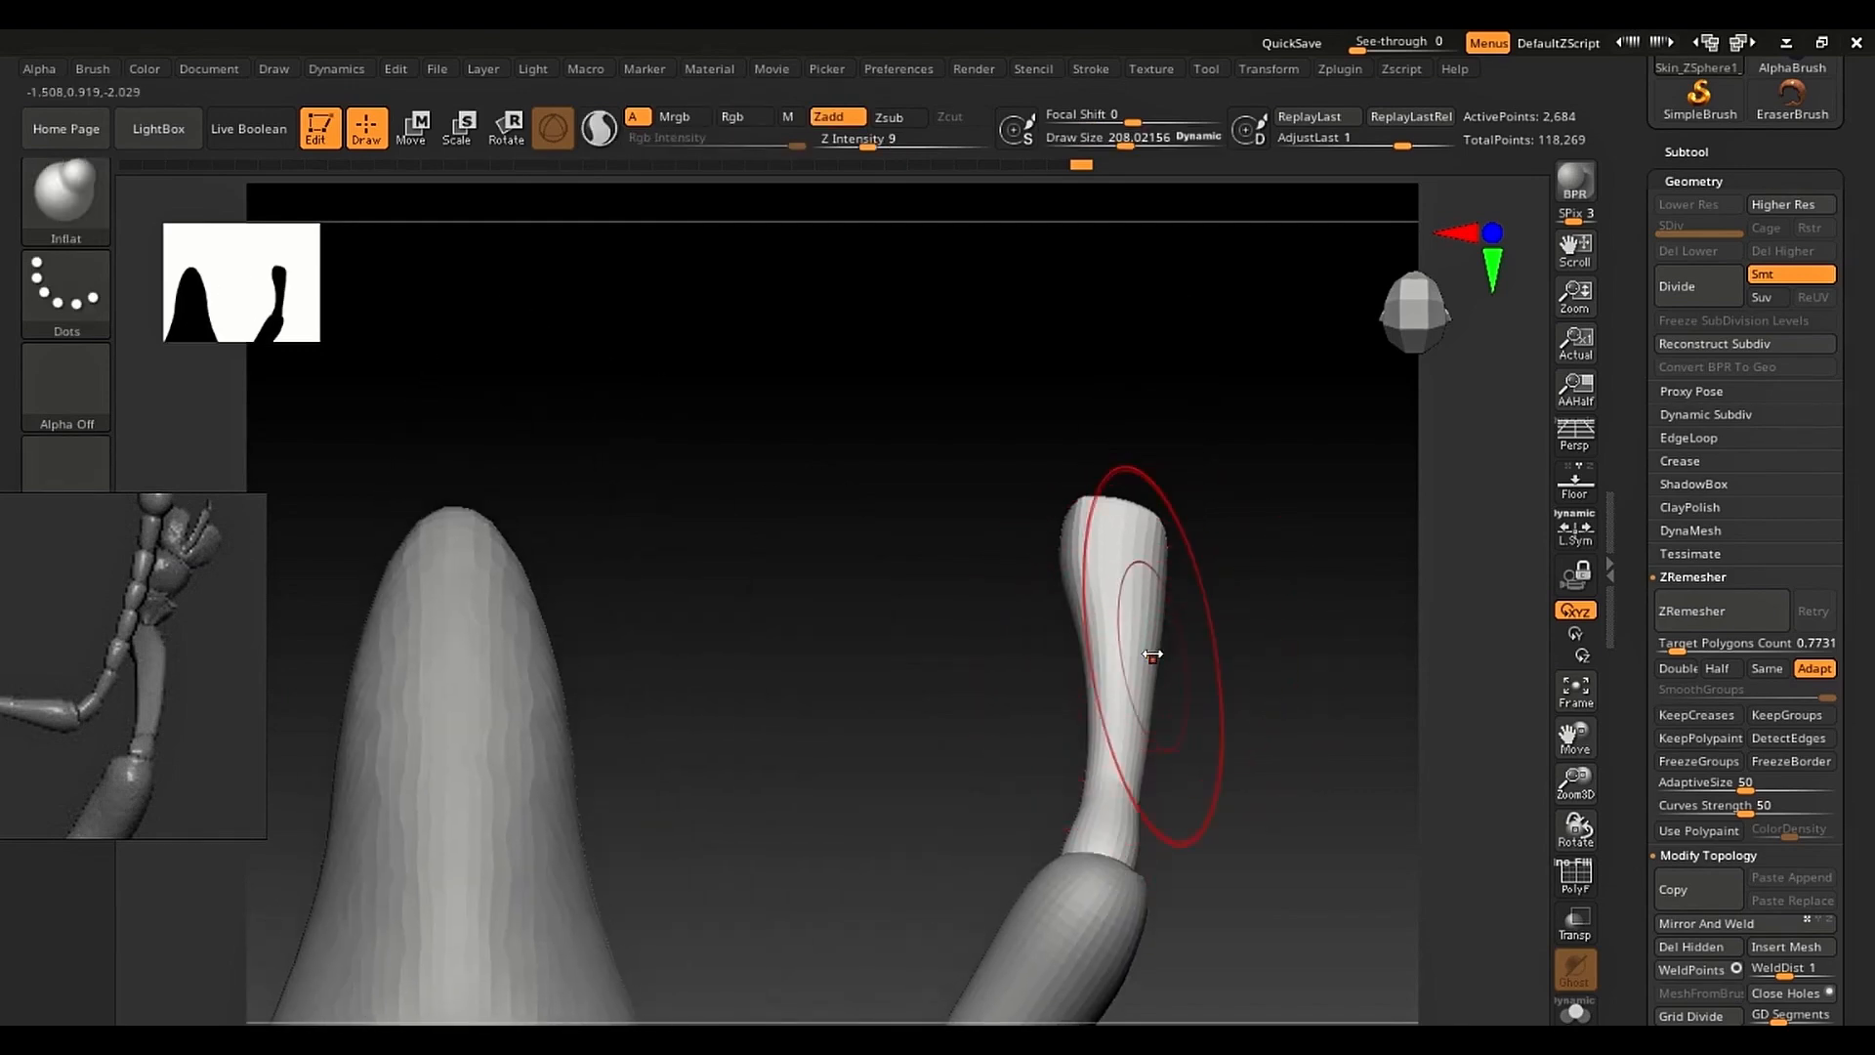
pyautogui.press('s')
pyautogui.moveTo(1201, 550); pyautogui.dragTo(1122, 515)
pyautogui.press(']')
pyautogui.press(']')
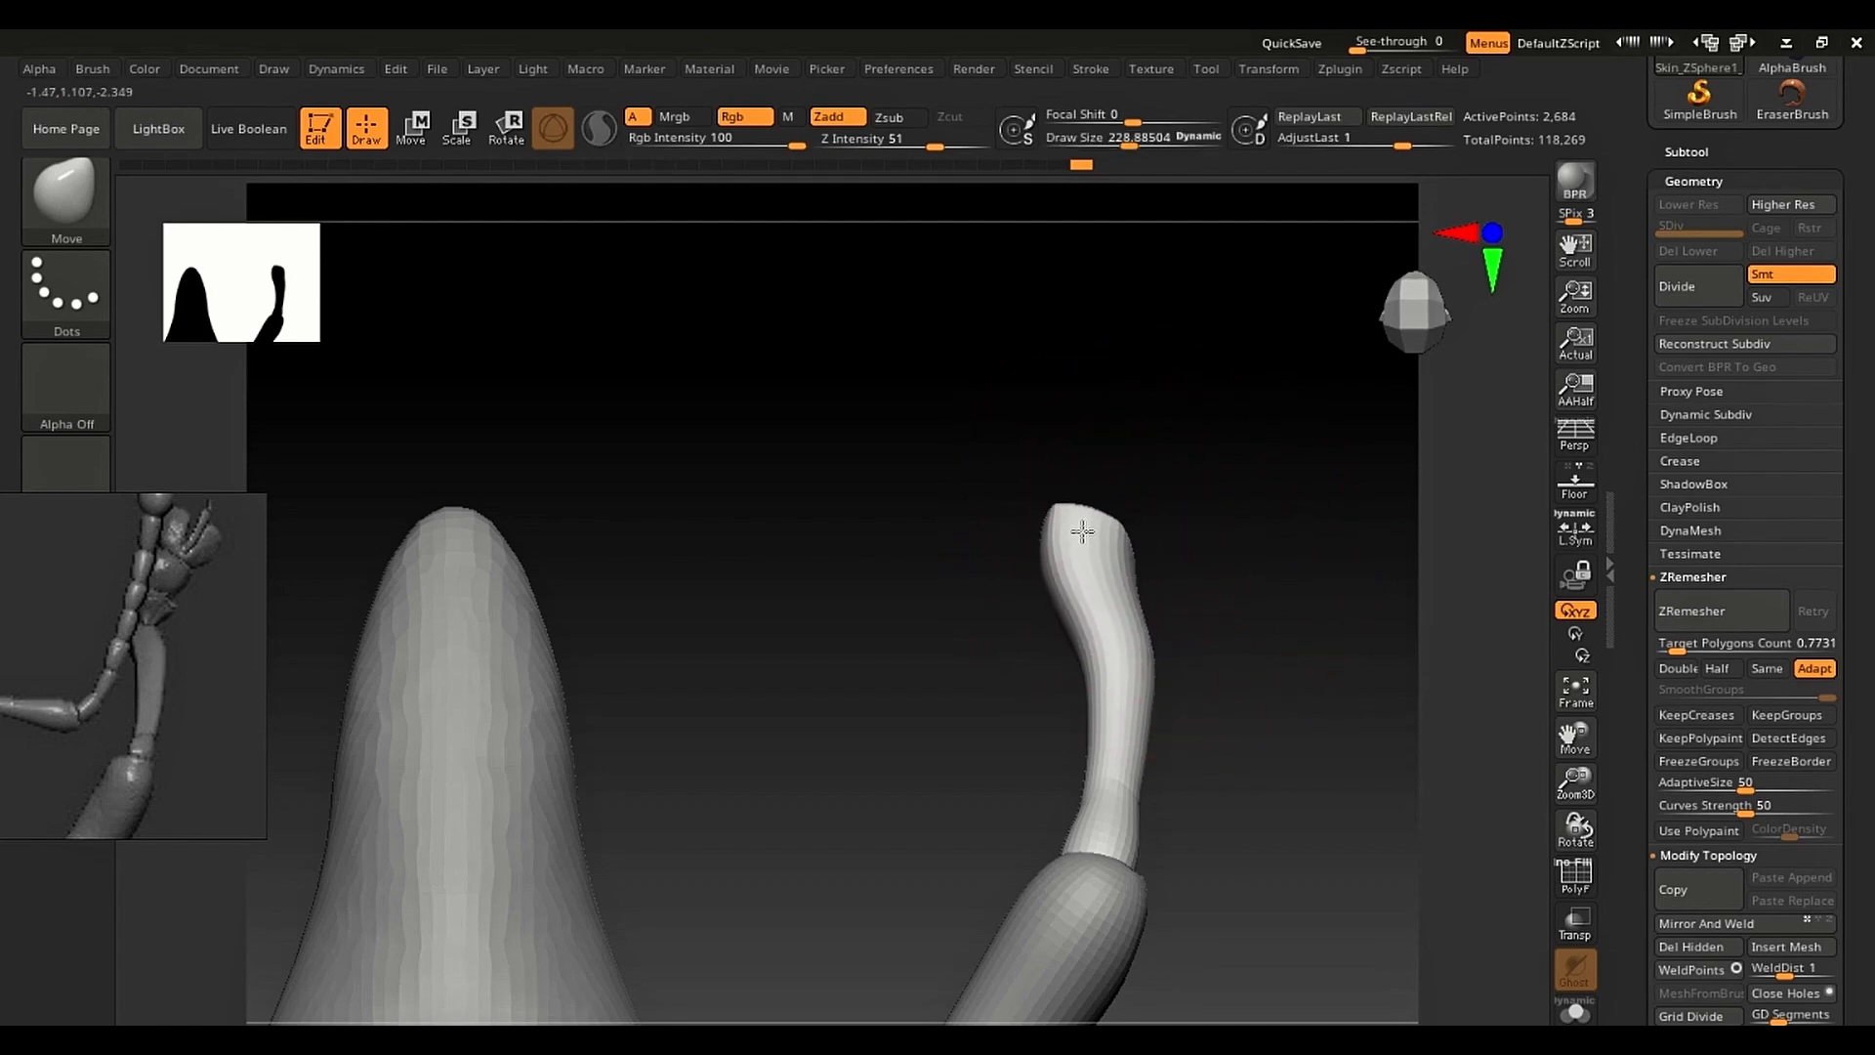
# Step: Refine the curved tip and shaft of the outer front leg segment with the Move brush, using draw sizes of about 140, 109 and 135
pyautogui.press('s')
pyautogui.moveTo(1122, 617); pyautogui.dragTo(1096, 618)
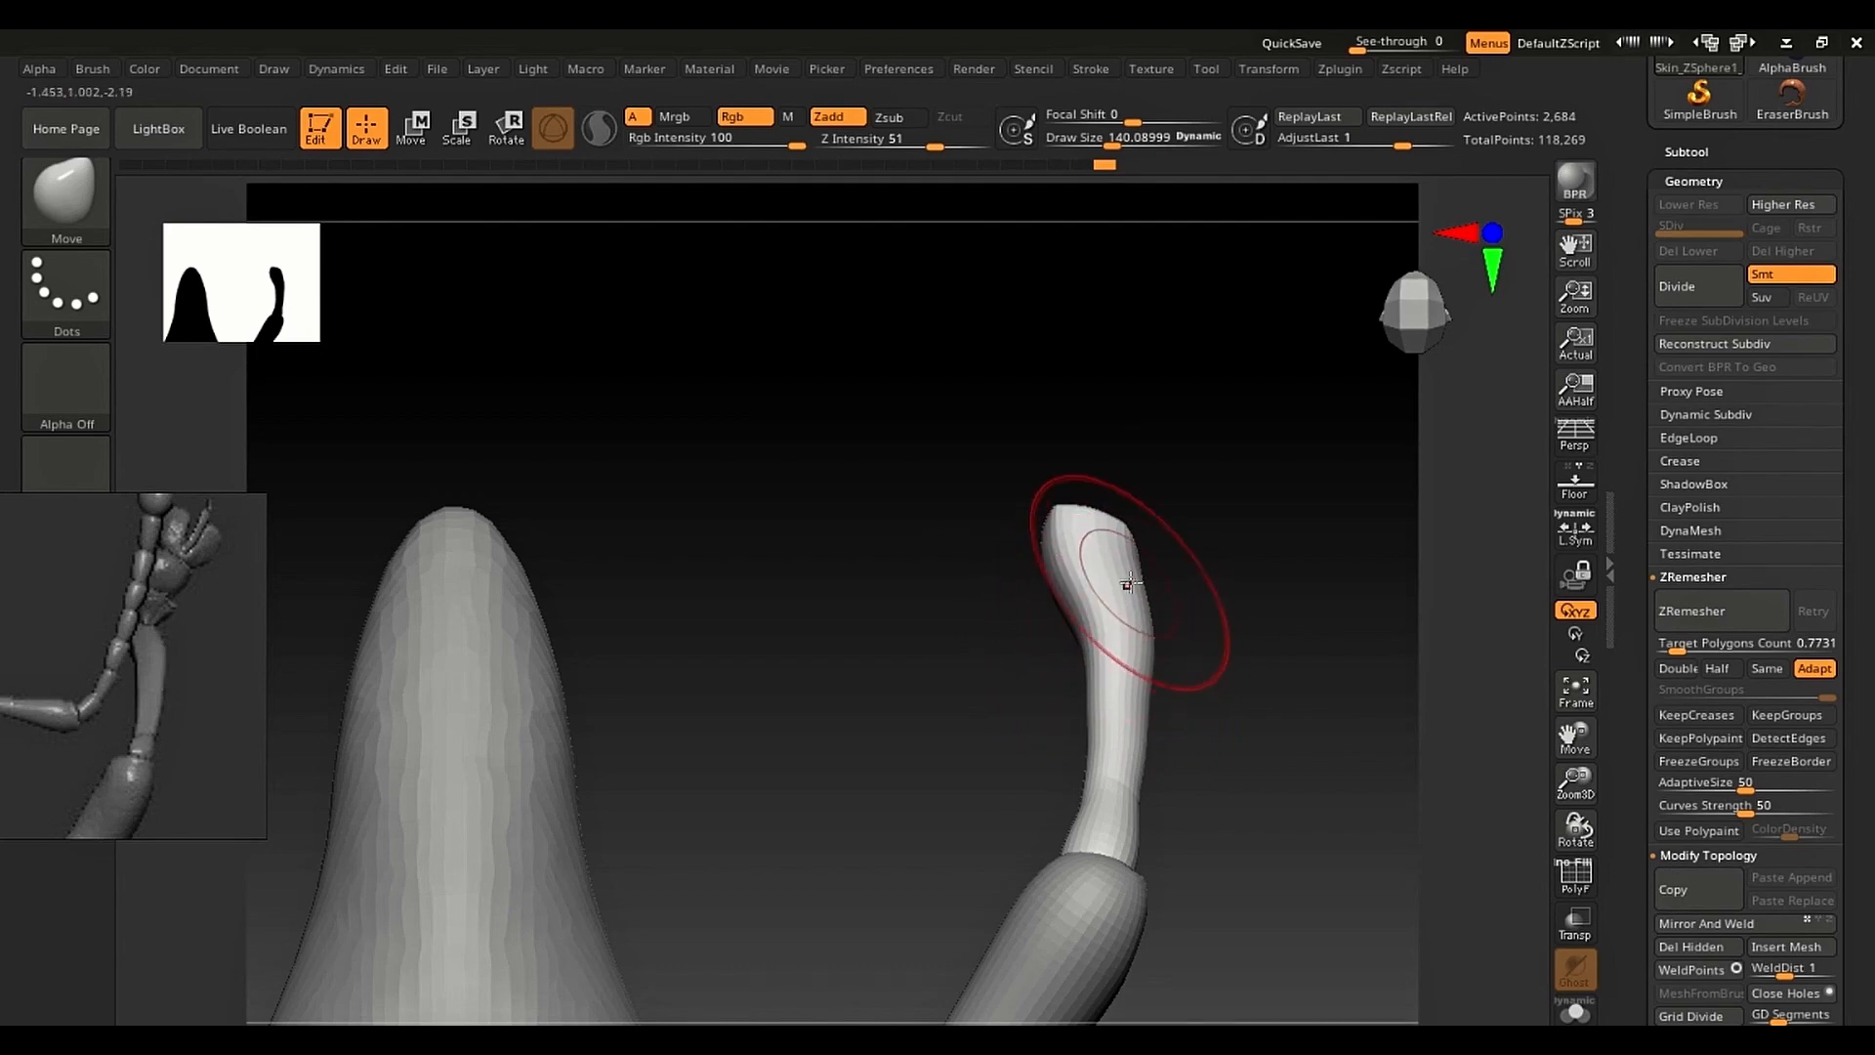
pyautogui.press('s')
pyautogui.moveTo(1130, 583); pyautogui.dragTo(1074, 598)
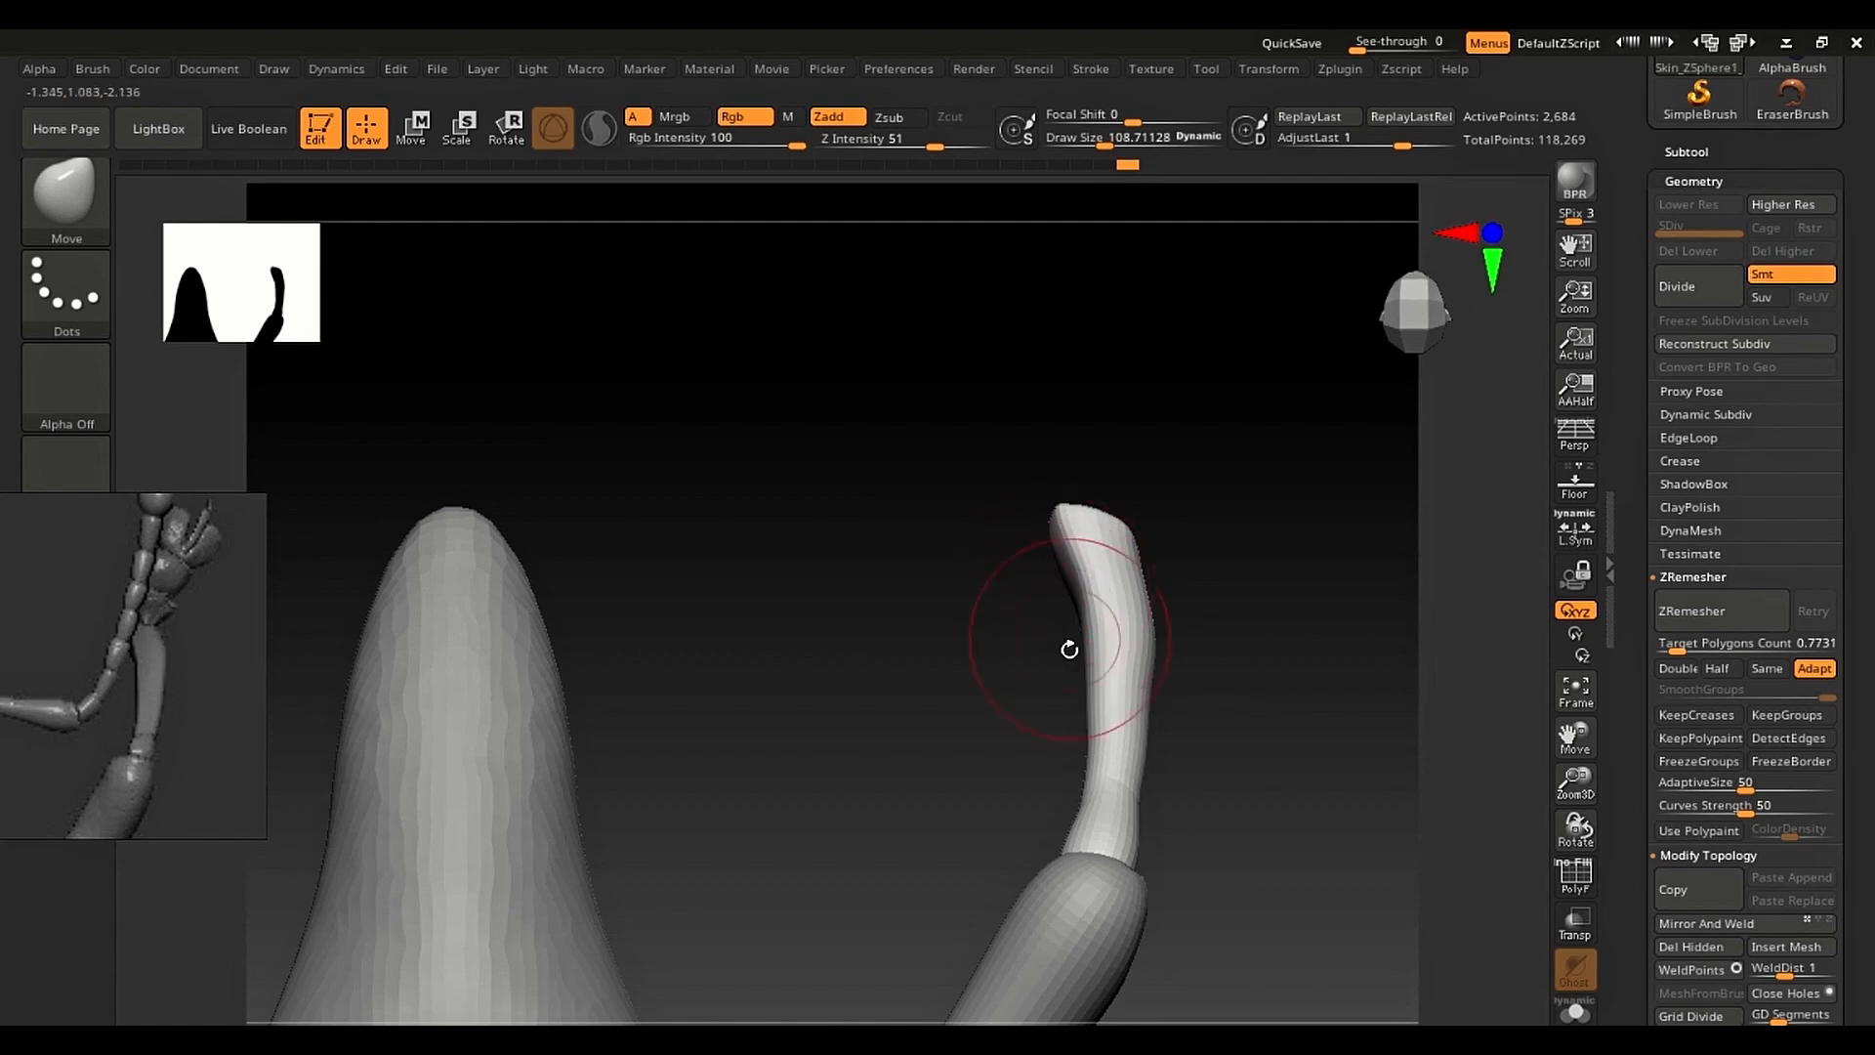
pyautogui.press('s')
pyautogui.moveTo(1063, 684); pyautogui.dragTo(1103, 693)
pyautogui.press('s')
pyautogui.press('s')
# Step: Enlarge the reference image and compare its front legs with the whole model in the top view
pyautogui.moveTo(1065, 652)
pyautogui.keyDown('ctrl'); pyautogui.mouseDown(button='right')
pyautogui.moveTo(974, 713)
pyautogui.moveTo(976, 811)
pyautogui.mouseUp(button='right'); pyautogui.keyUp('ctrl')
pyautogui.keyDown('alt'); pyautogui.moveTo(977, 810); pyautogui.dragTo(1024, 544, button='right'); pyautogui.keyUp('alt')
pyautogui.press('f')
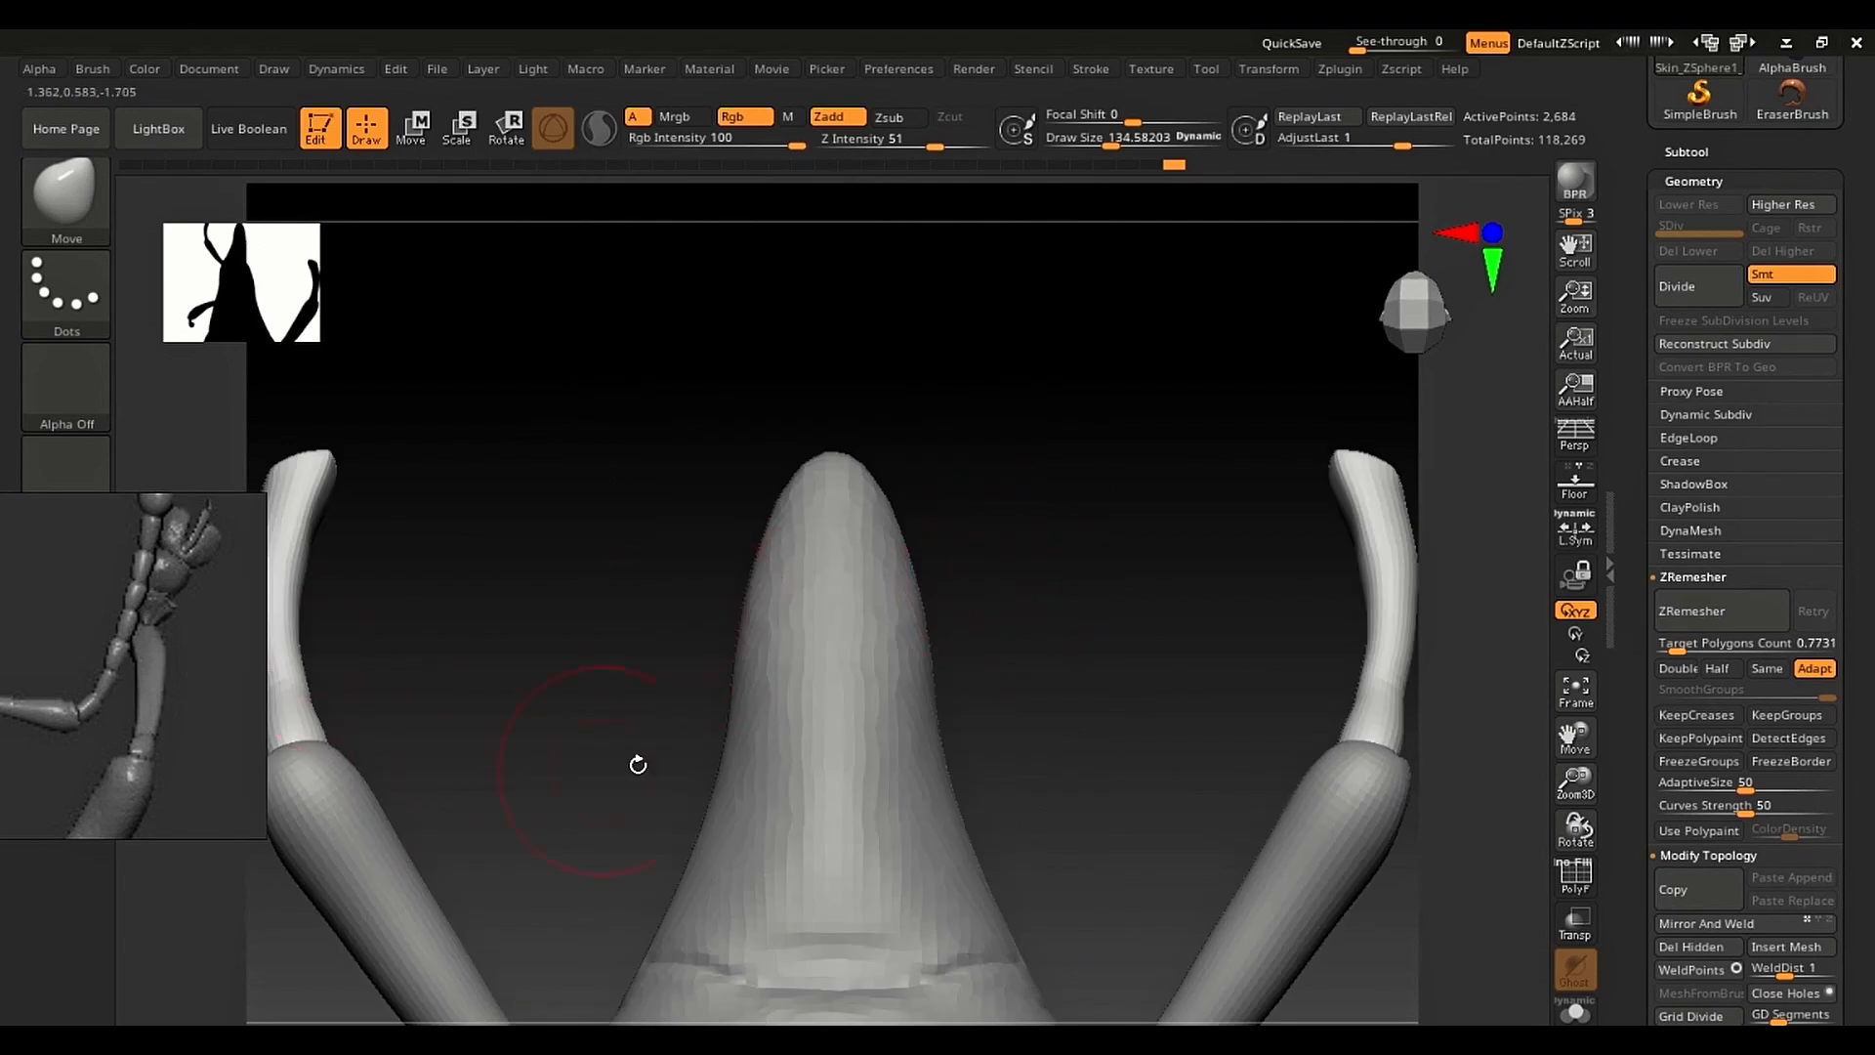
pyautogui.keyDown('ctrl'); pyautogui.moveTo(638, 764); pyautogui.dragTo(623, 704, button='right'); pyautogui.keyUp('ctrl')
pyautogui.keyDown('alt'); pyautogui.moveTo(661, 840); pyautogui.dragTo(936, 558, button='right'); pyautogui.keyUp('alt')
pyautogui.moveTo(58, 681); pyautogui.dragTo(308, 369)
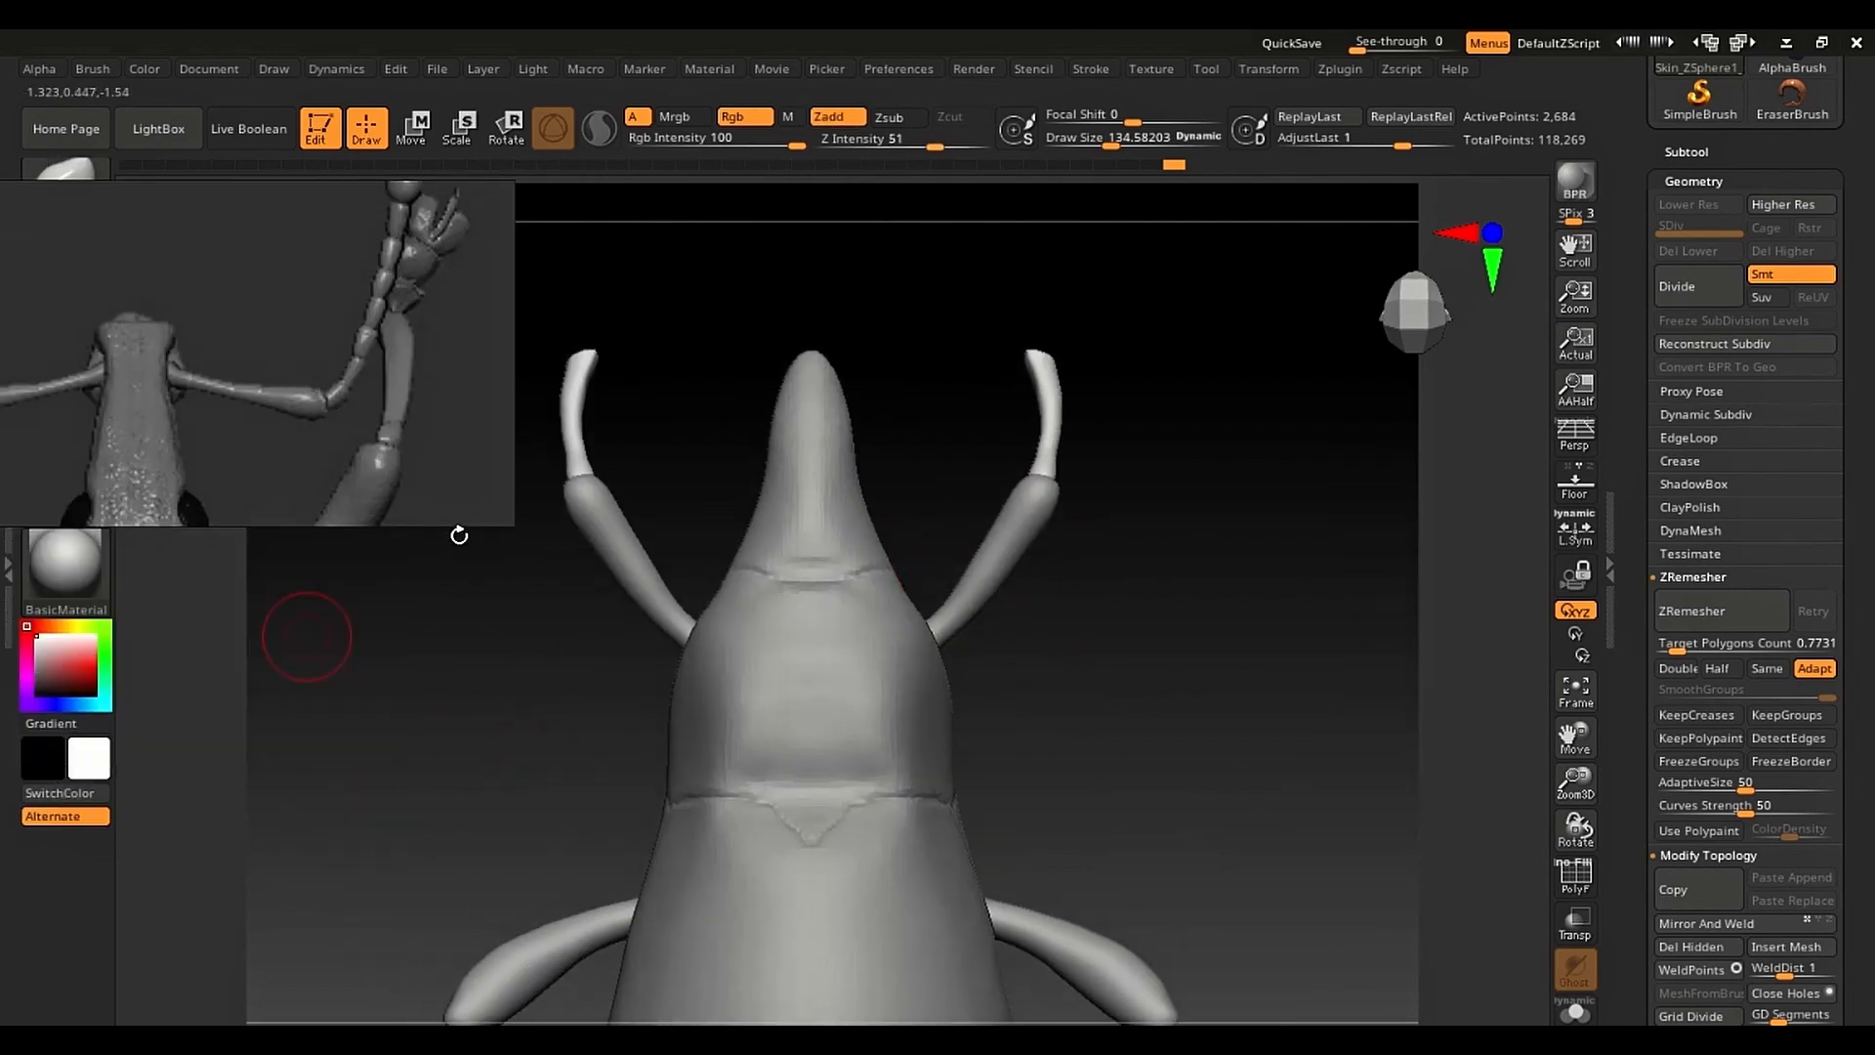
pyautogui.moveTo(510, 527); pyautogui.dragTo(648, 962)
pyautogui.scroll(2, 377, 398)
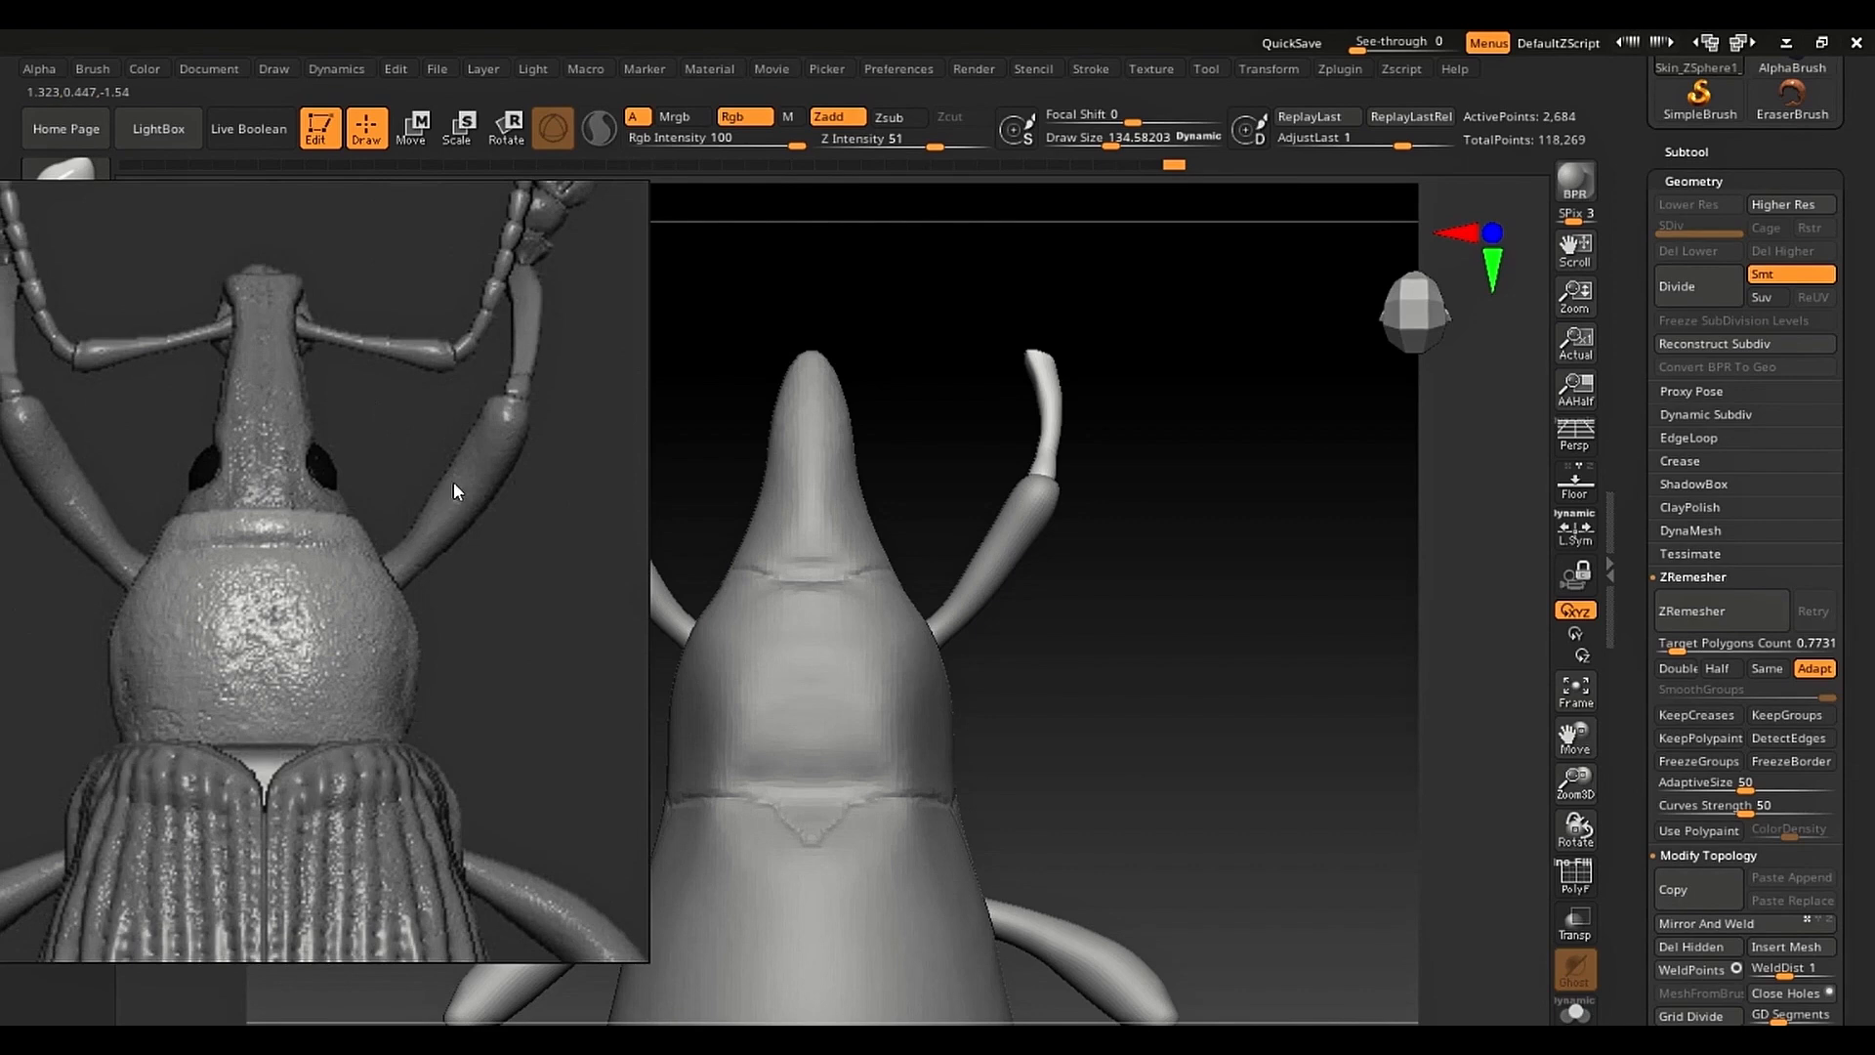
# Step: Turn the model to its underside and examine the reference's hind feet, middle legs and front legs in close-up
pyautogui.keyDown('ctrl'); pyautogui.keyDown('alt'); pyautogui.moveTo(453, 482); pyautogui.dragTo(390, 667); pyautogui.keyUp('alt'); pyautogui.keyUp('ctrl')
pyautogui.hotkey('ctrl', 'z')
pyautogui.moveTo(1064, 764); pyautogui.dragTo(1269, 778, button='right')
pyautogui.keyDown('alt'); pyautogui.moveTo(840, 748); pyautogui.dragTo(1366, 496, button='right'); pyautogui.keyUp('alt')
pyautogui.keyDown('ctrl'); pyautogui.moveTo(1366, 496); pyautogui.dragTo(1108, 717, button='right'); pyautogui.keyUp('ctrl')
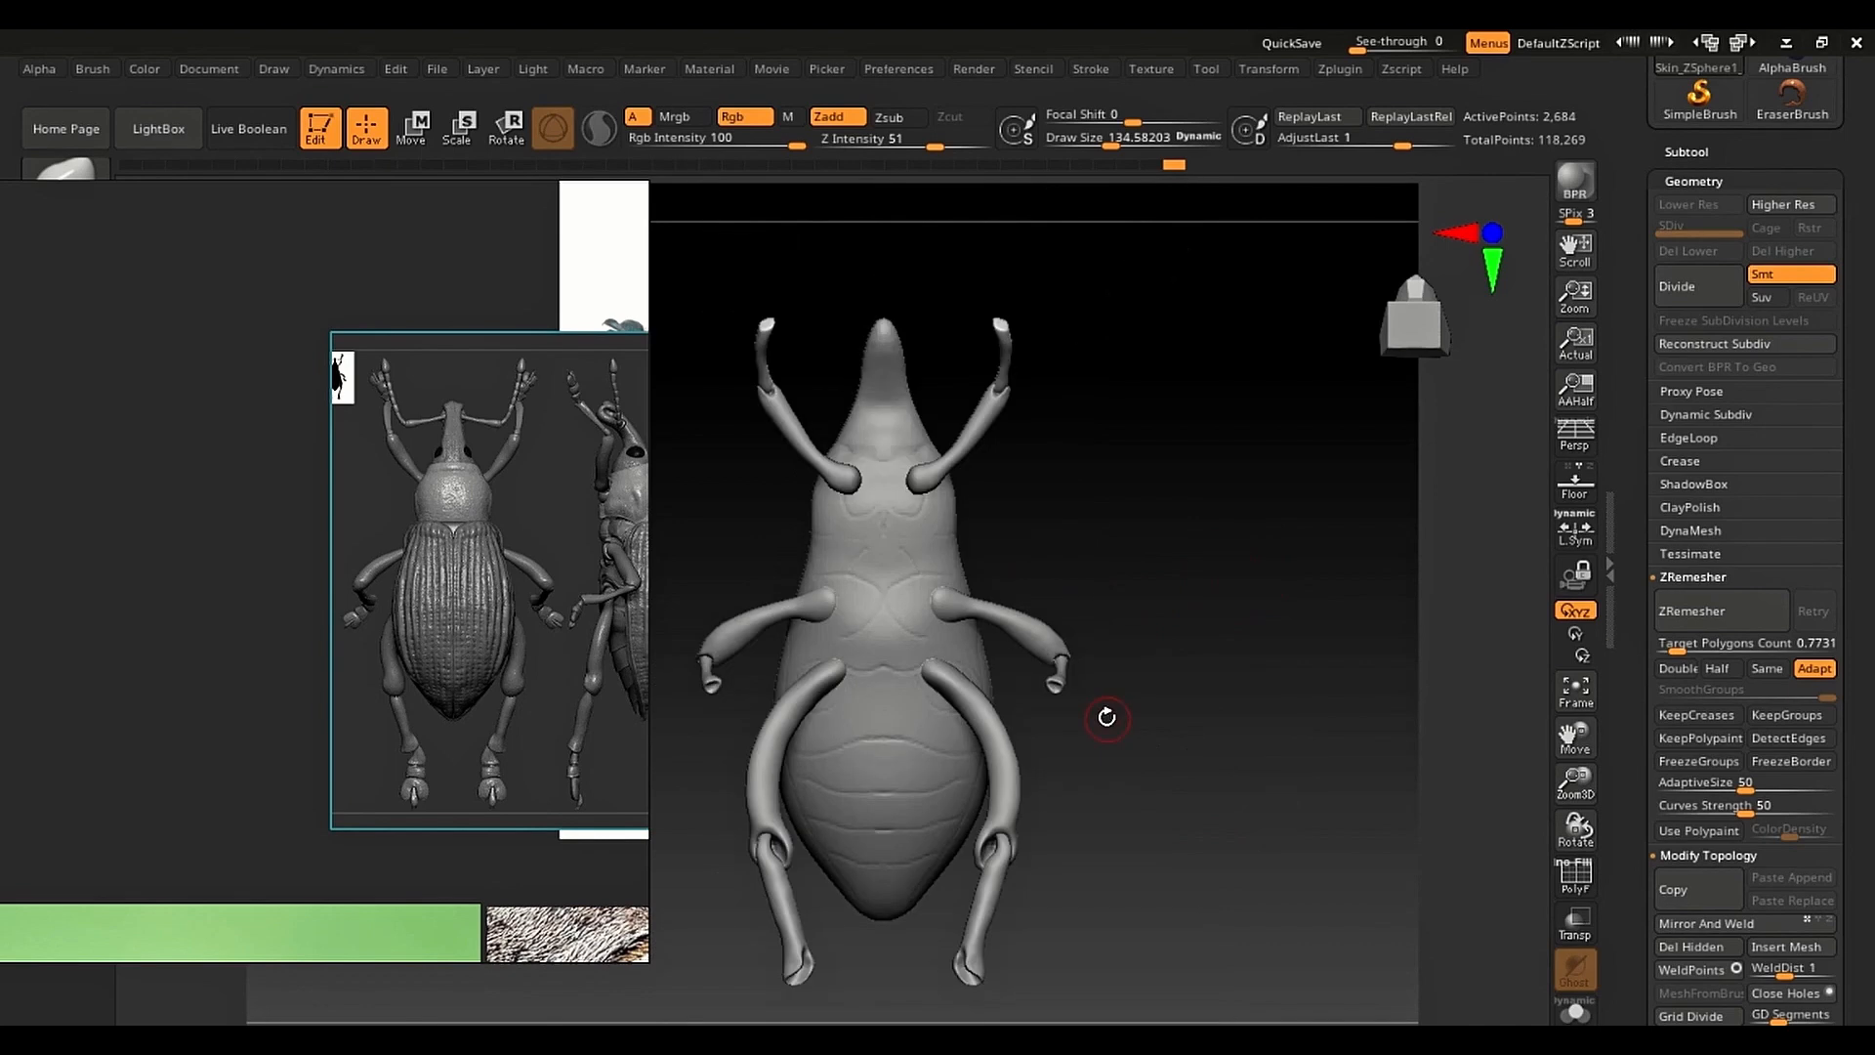
pyautogui.moveTo(544, 743); pyautogui.dragTo(605, 441)
pyautogui.moveTo(261, 706); pyautogui.dragTo(435, 560)
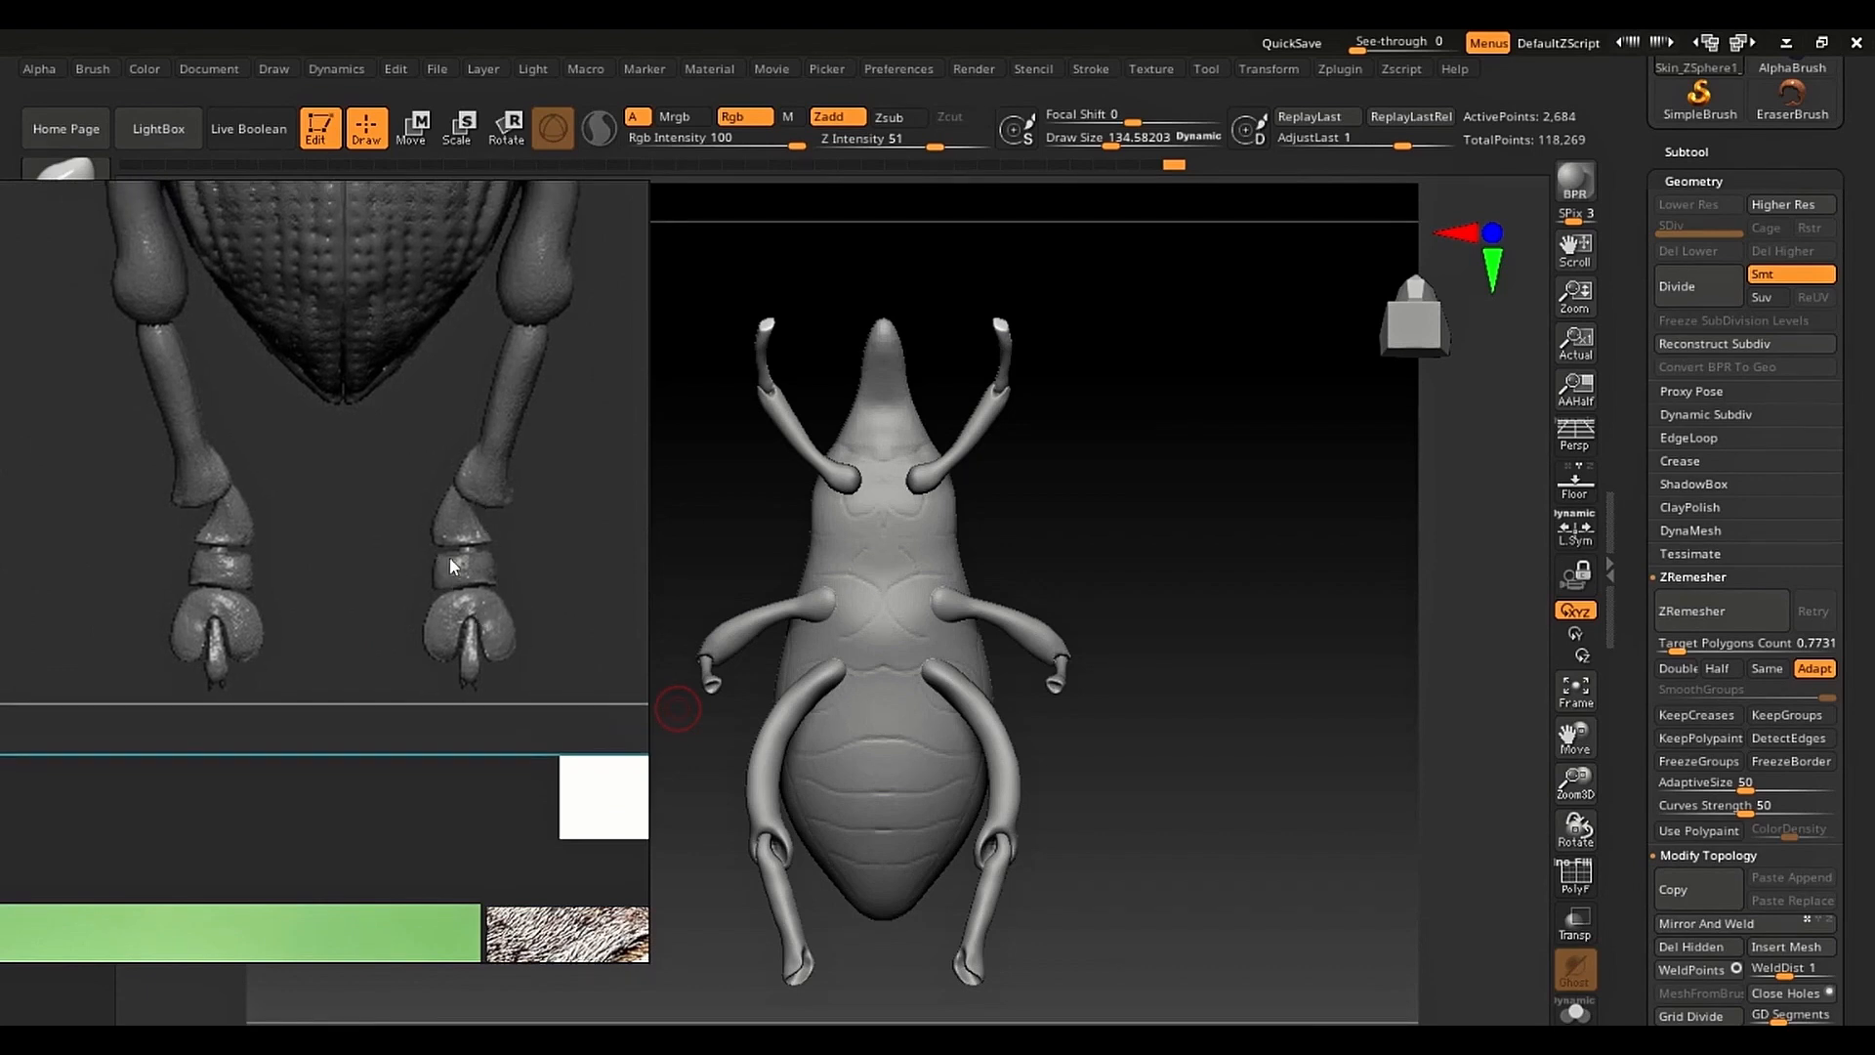
pyautogui.moveTo(471, 421); pyautogui.dragTo(230, 828)
pyautogui.moveTo(353, 484); pyautogui.dragTo(343, 564)
pyautogui.moveTo(526, 574); pyautogui.dragTo(589, 946)
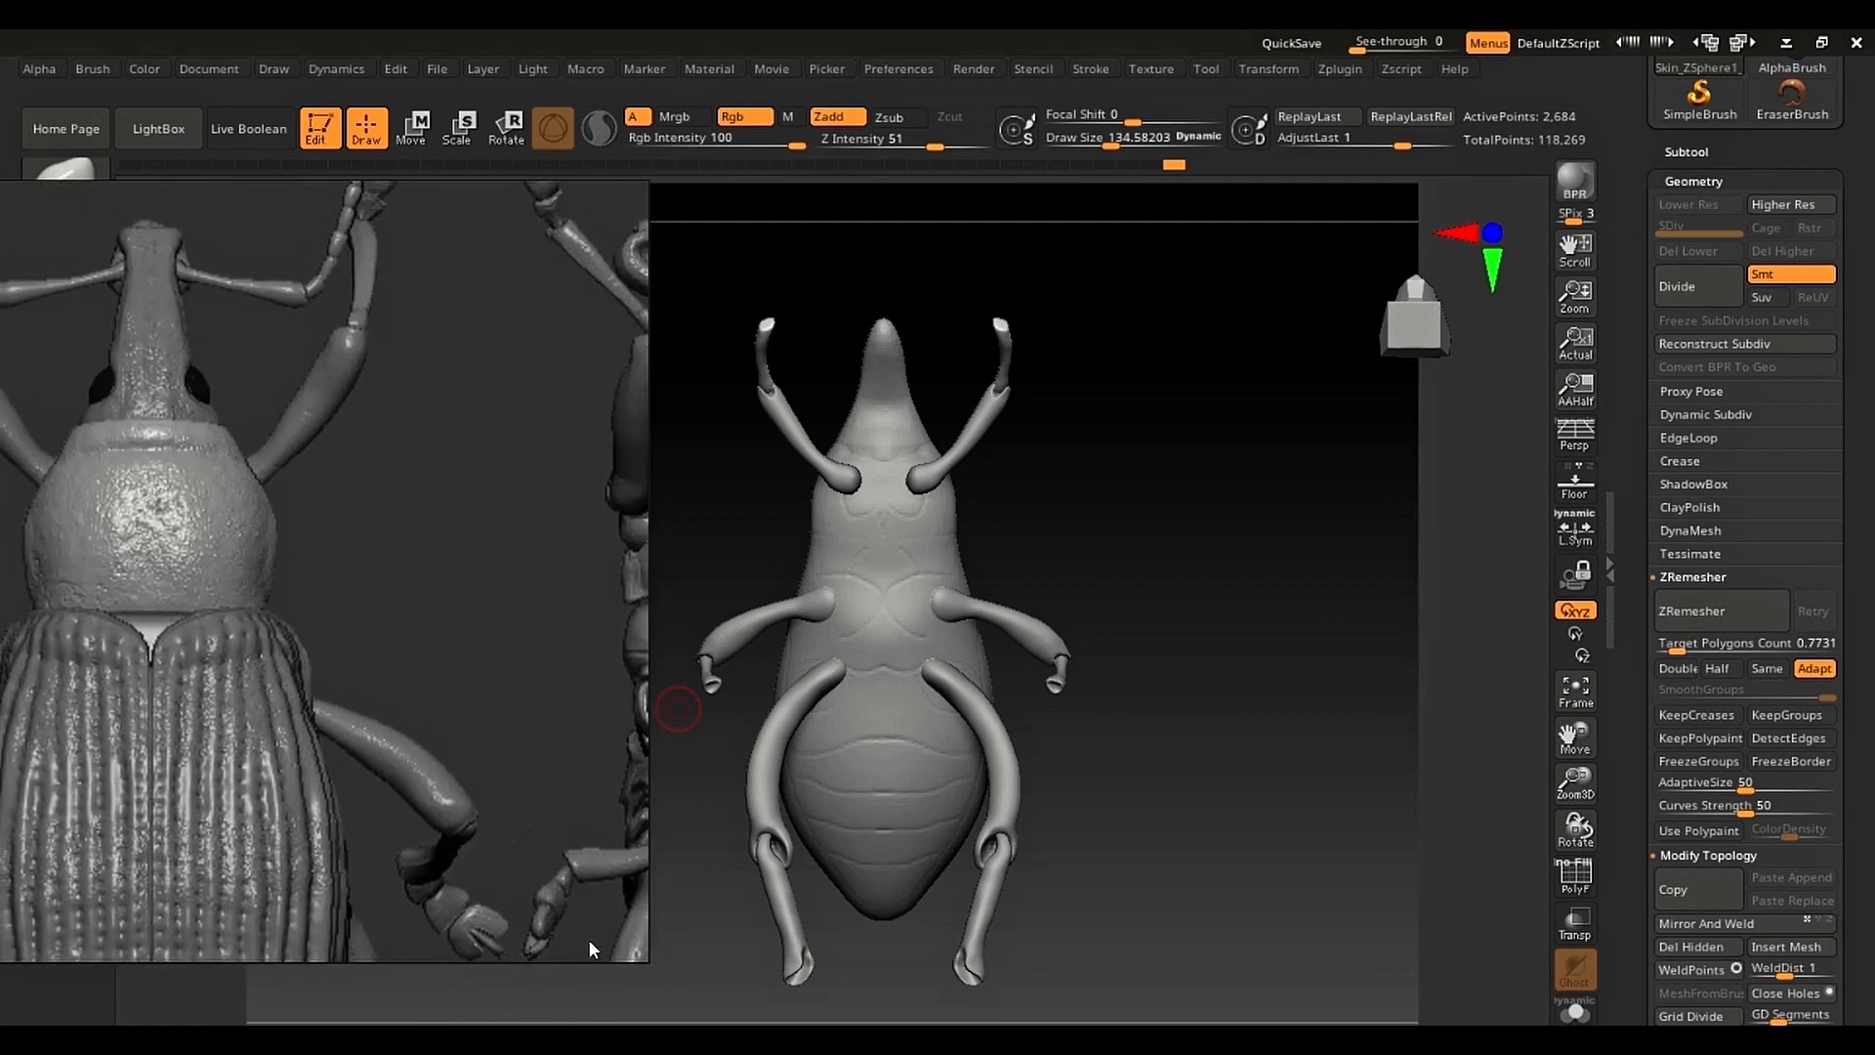
pyautogui.moveTo(469, 621); pyautogui.dragTo(589, 753)
pyautogui.moveTo(507, 562); pyautogui.dragTo(461, 691)
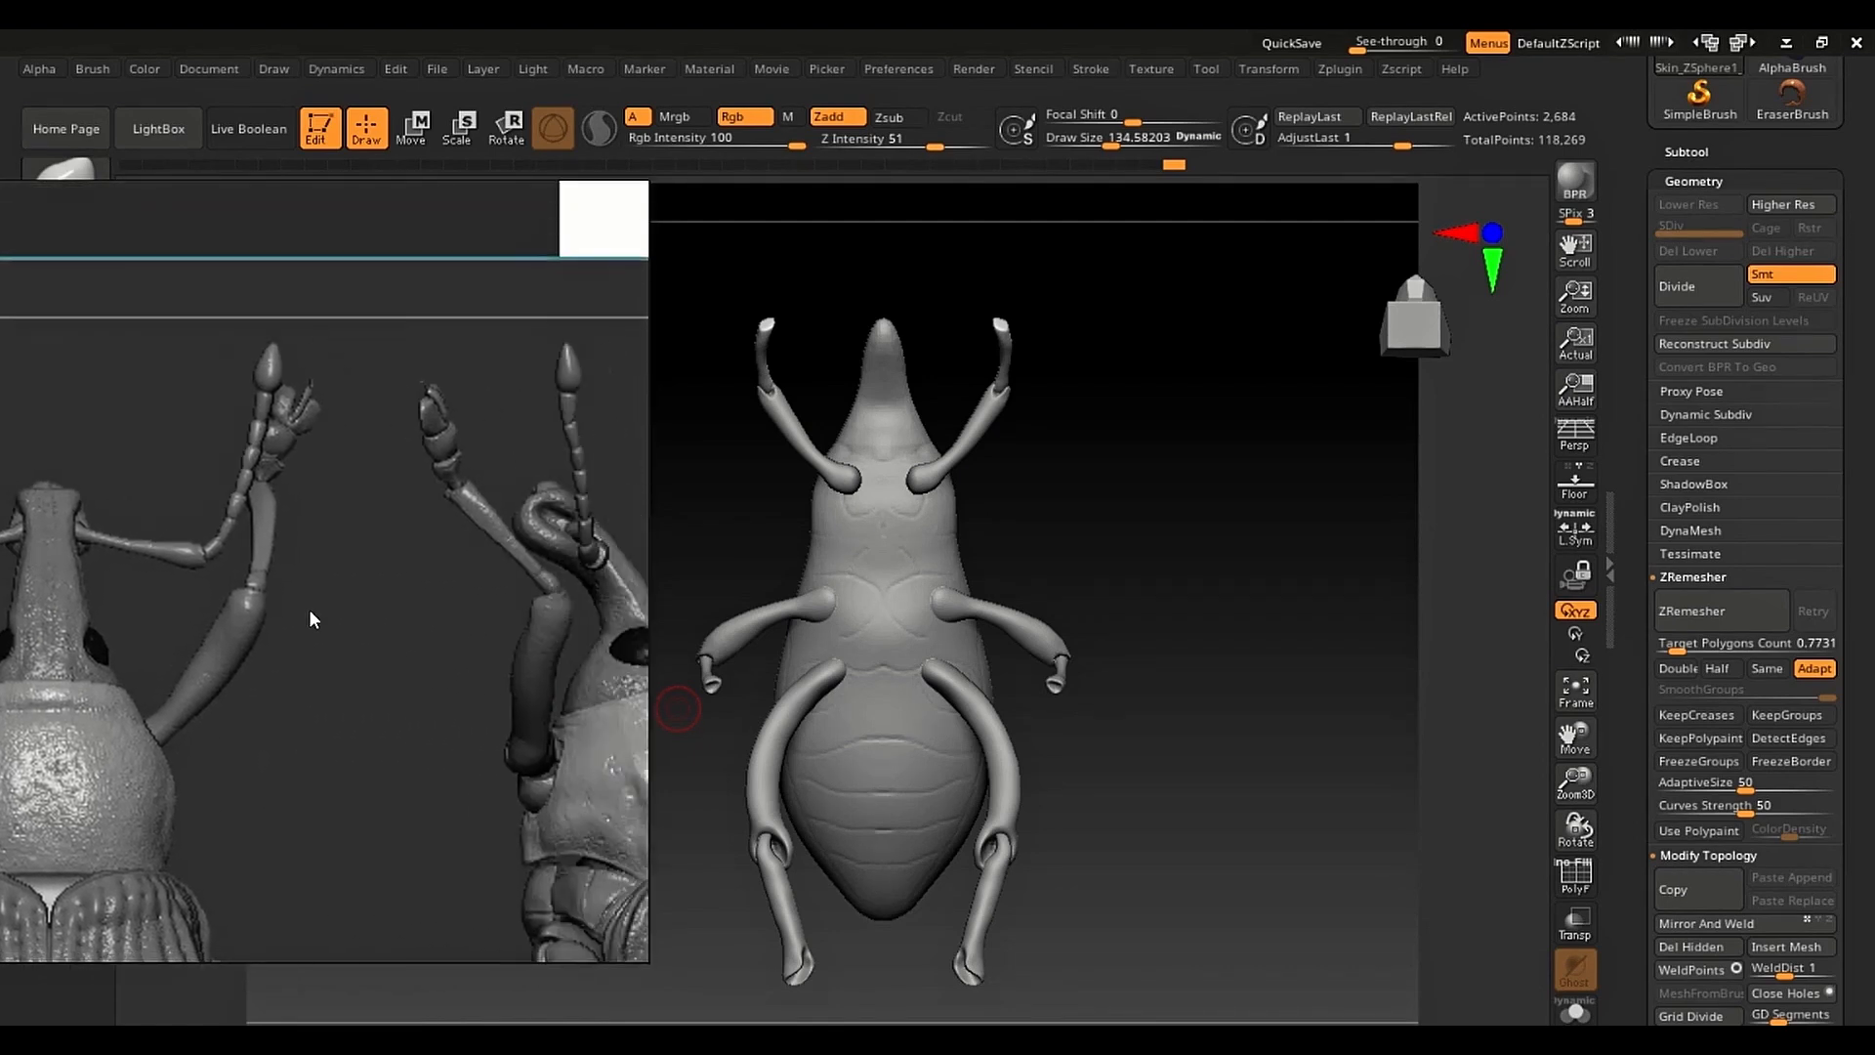